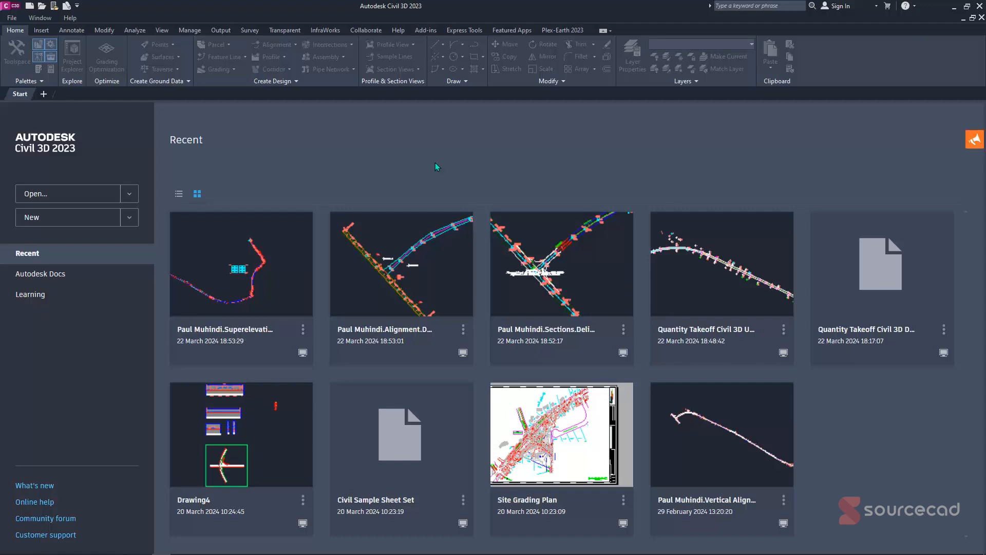
# Bring up the Survey folder in File Explorer and open the PENZD Points Excel worksheet.
pyautogui.moveTo(88, 553)
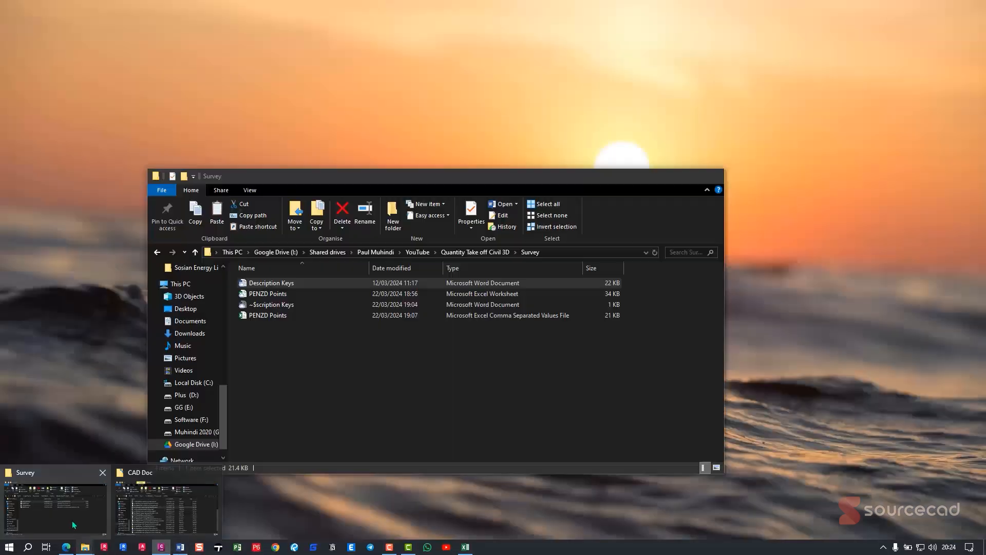
pyautogui.click(167, 506)
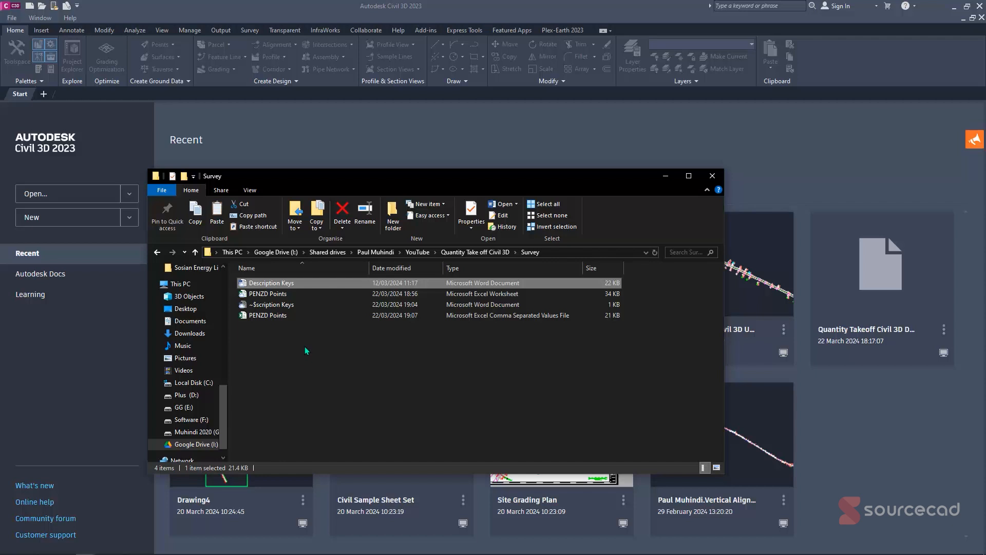
pyautogui.doubleClick(471, 295)
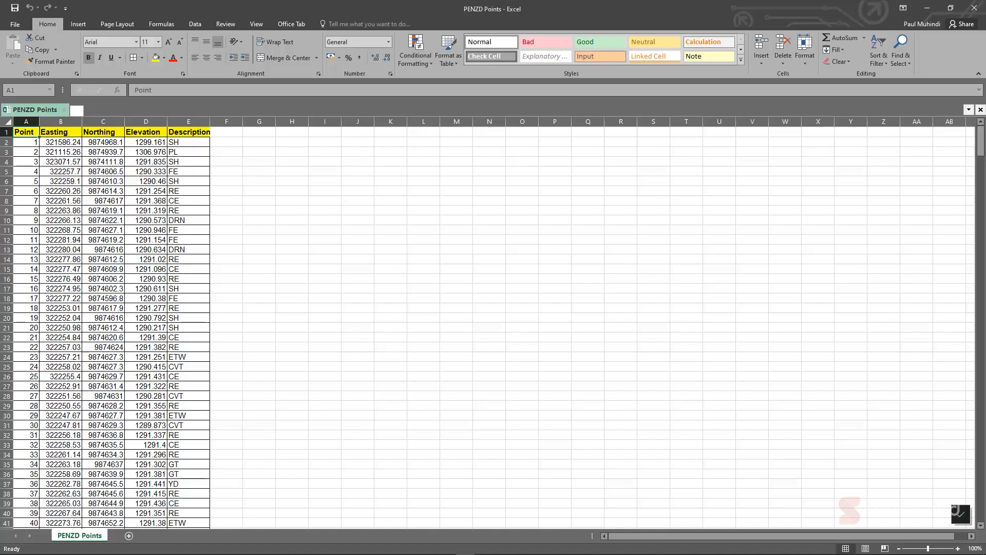
# Switch to the Description Keys document in Word and review the table of description keys and their meanings.
pyautogui.moveTo(438, 546)
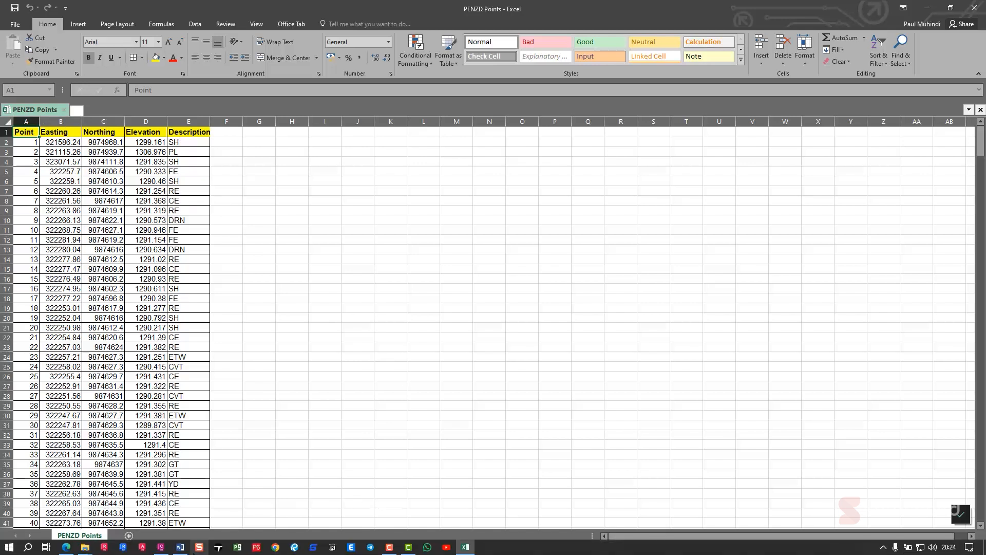
pyautogui.click(181, 548)
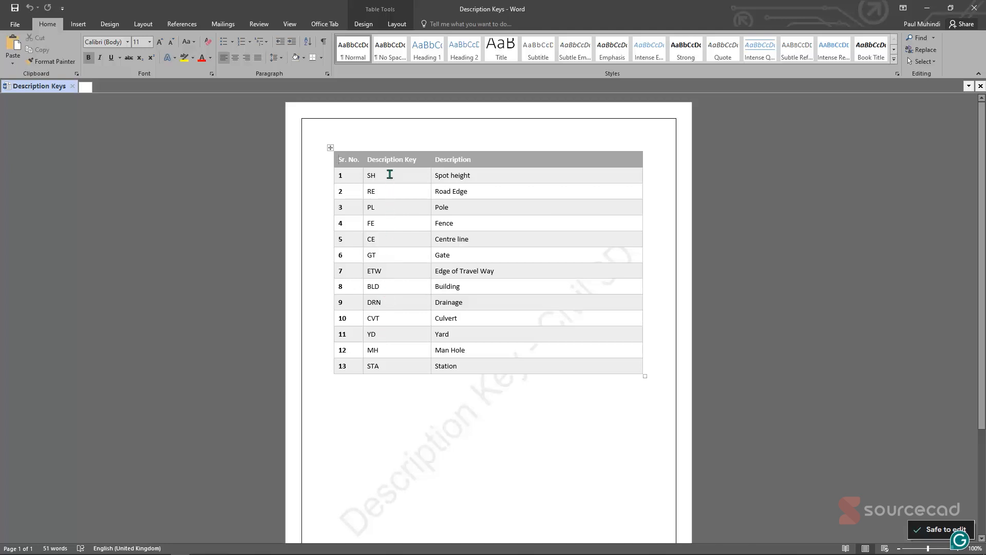
pyautogui.moveTo(390, 175); pyautogui.dragTo(381, 362)
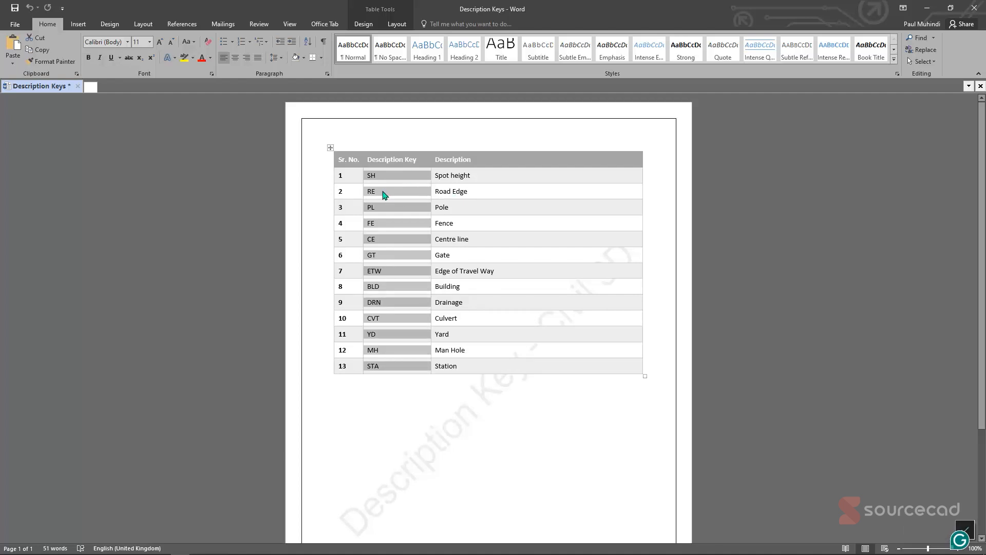
pyautogui.click(381, 191)
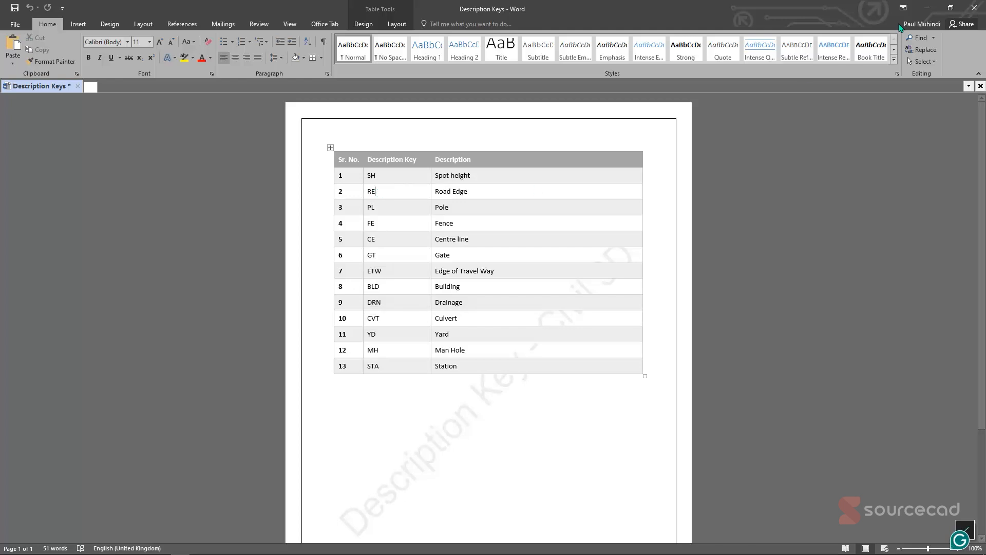
pyautogui.click(928, 8)
# Return to the PENZD Points workbook in Excel and examine the precision of the easting and northing values.
pyautogui.click(98, 191)
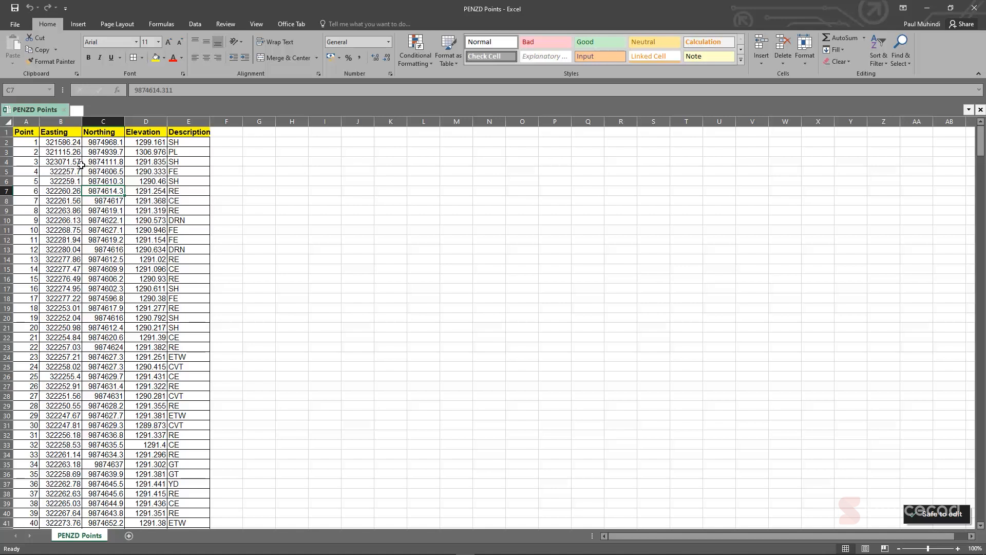
pyautogui.click(75, 179)
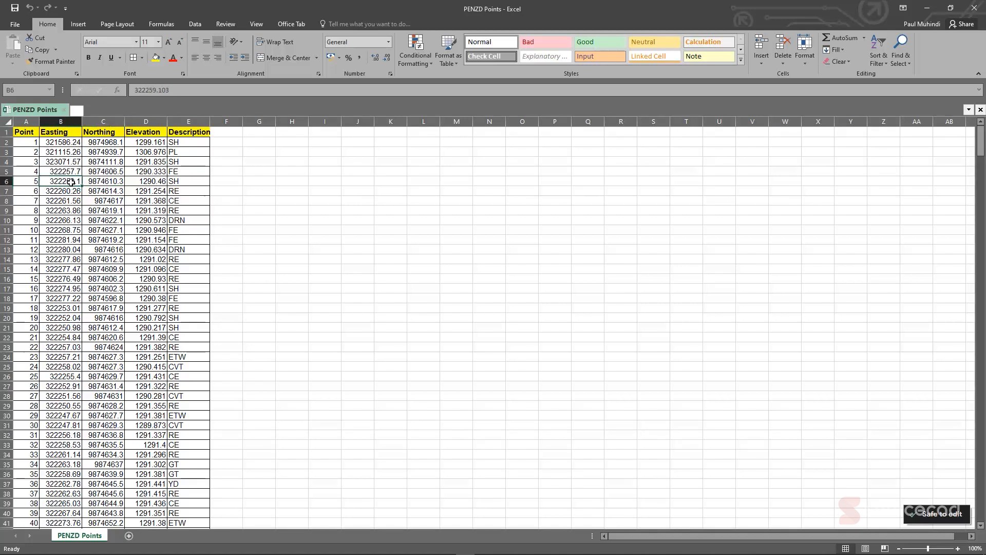
pyautogui.click(68, 171)
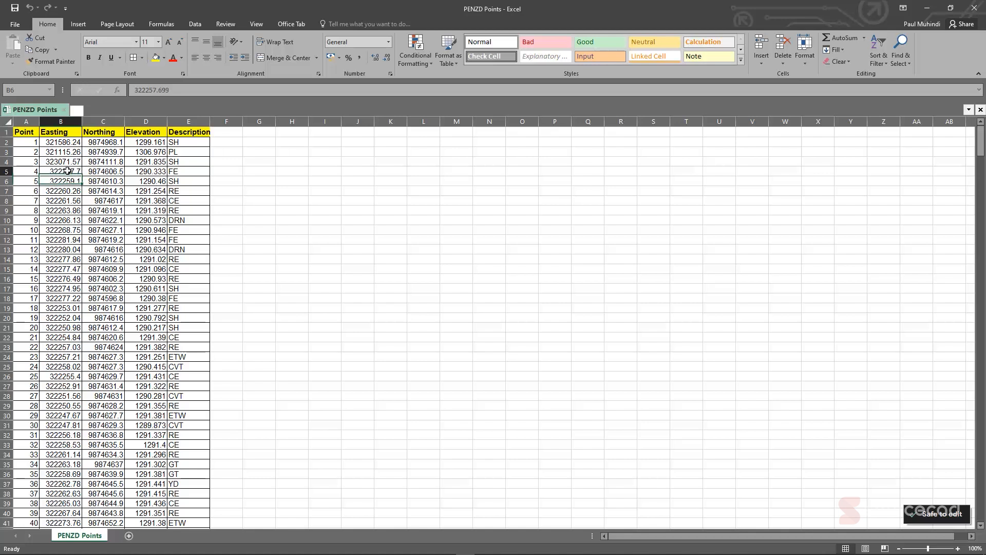
pyautogui.click(74, 163)
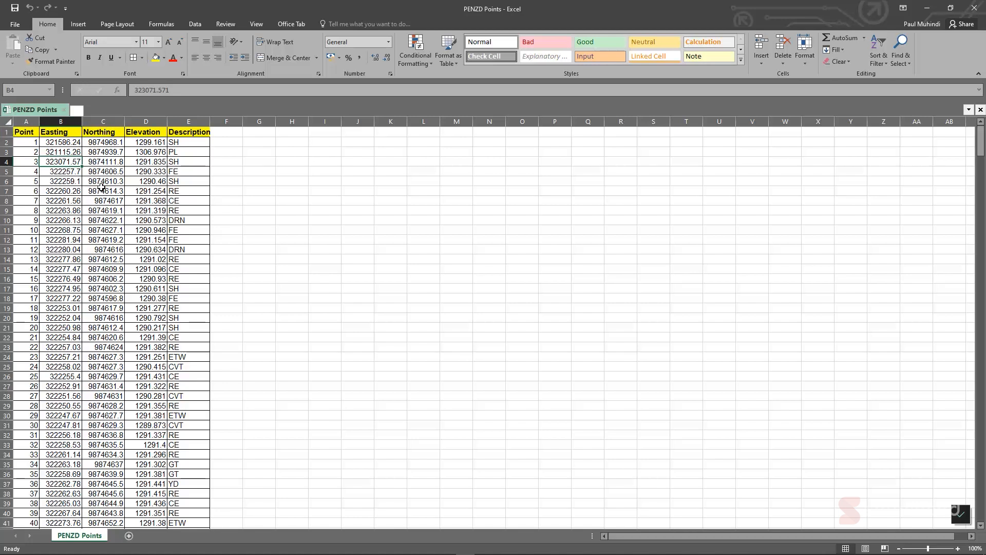
pyautogui.click(69, 132)
pyautogui.hotkey('ctrl', 'shift', 'Down')
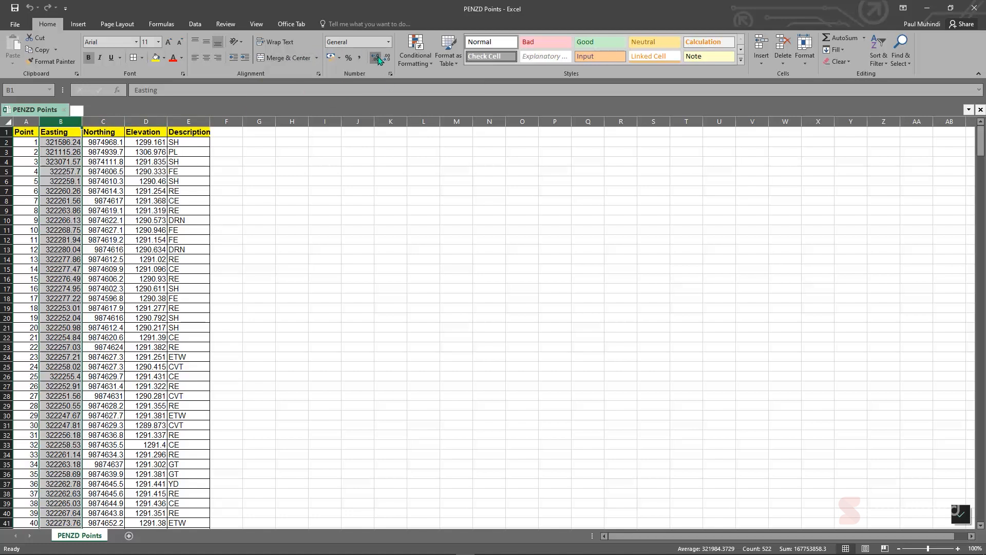
pyautogui.click(190, 191)
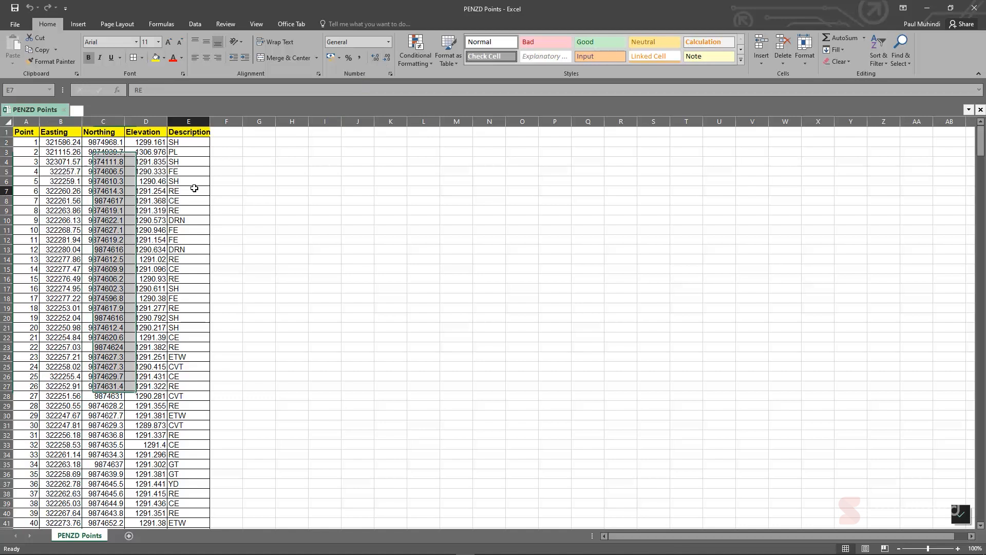
# Delete the header row containing Point, Easting, Northing, Elevation and Description.
pyautogui.click(5, 132)
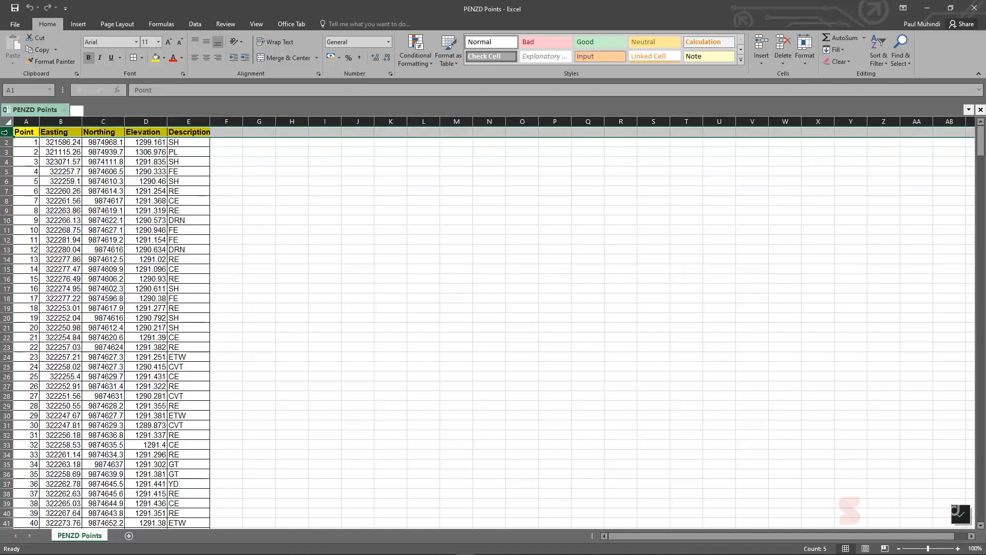
pyautogui.rightClick(4, 133)
pyautogui.click(49, 217)
# Format coordinate columns B to D to three decimal places and autofit their widths to show the full values.
pyautogui.moveTo(60, 122); pyautogui.dragTo(150, 130)
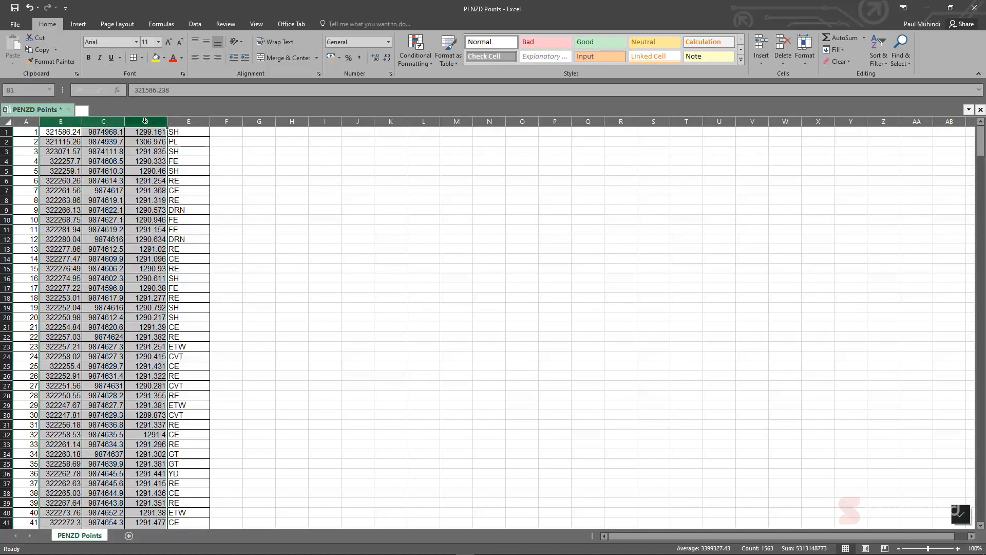
pyautogui.click(379, 57)
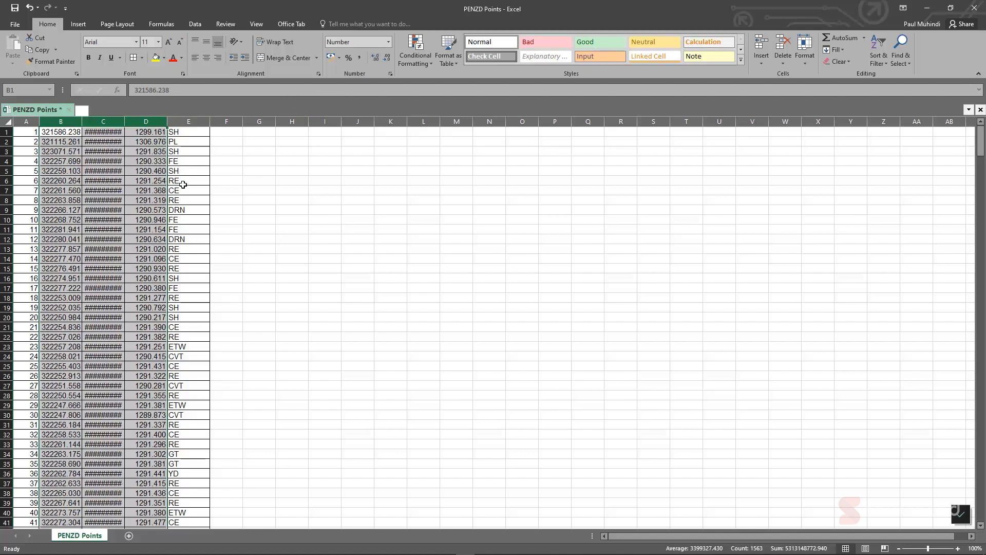
pyautogui.click(185, 170)
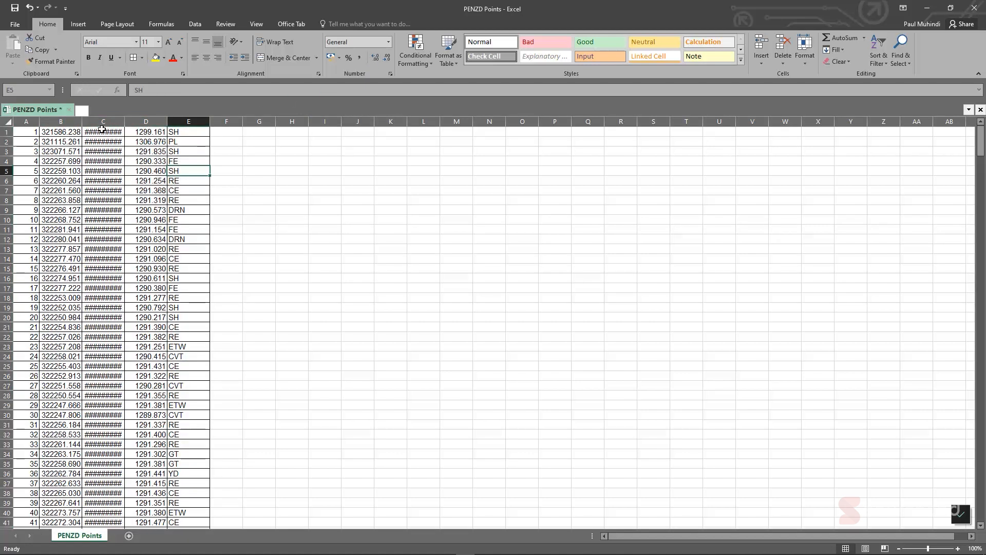
pyautogui.click(62, 121)
pyautogui.moveTo(63, 122); pyautogui.dragTo(149, 122)
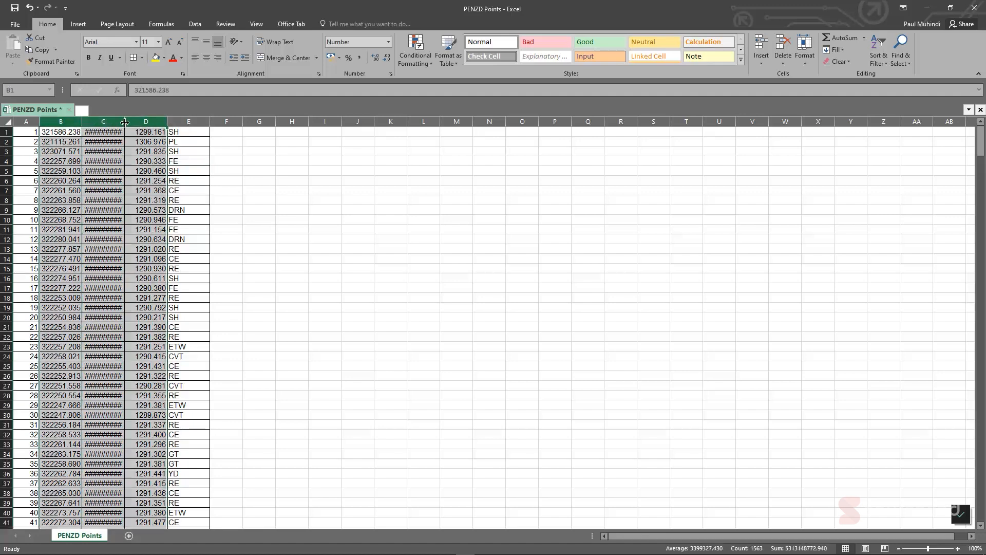
pyautogui.doubleClick(124, 122)
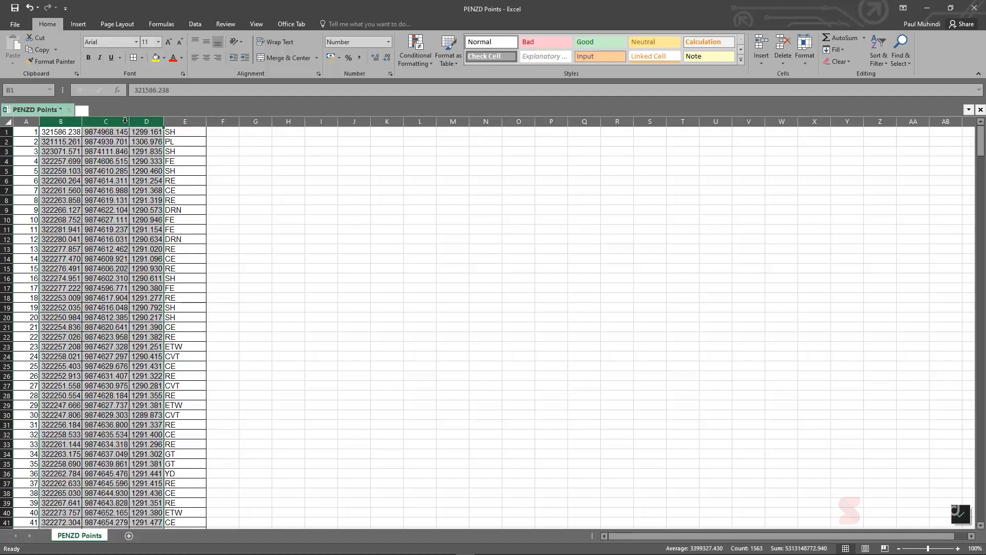
pyautogui.click(168, 190)
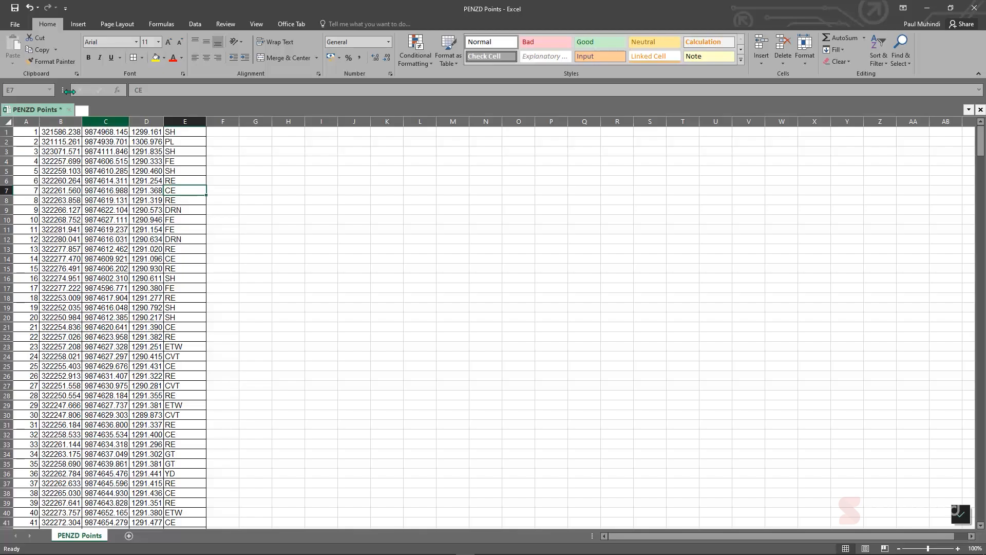
# Save a copy of the workbook in the Survey folder as PENZD Points Refined in CSV (Comma delimited) format.
pyautogui.click(23, 24)
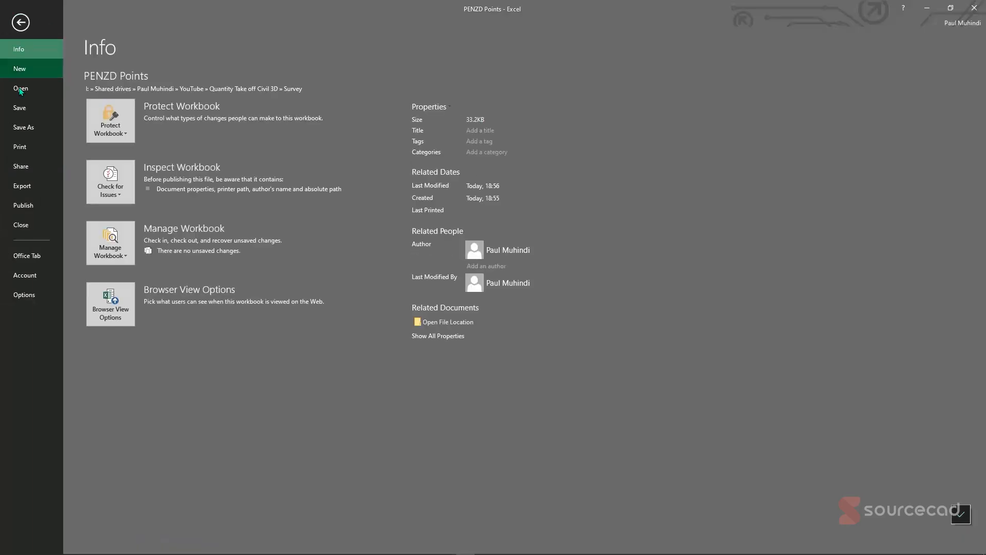
pyautogui.click(23, 128)
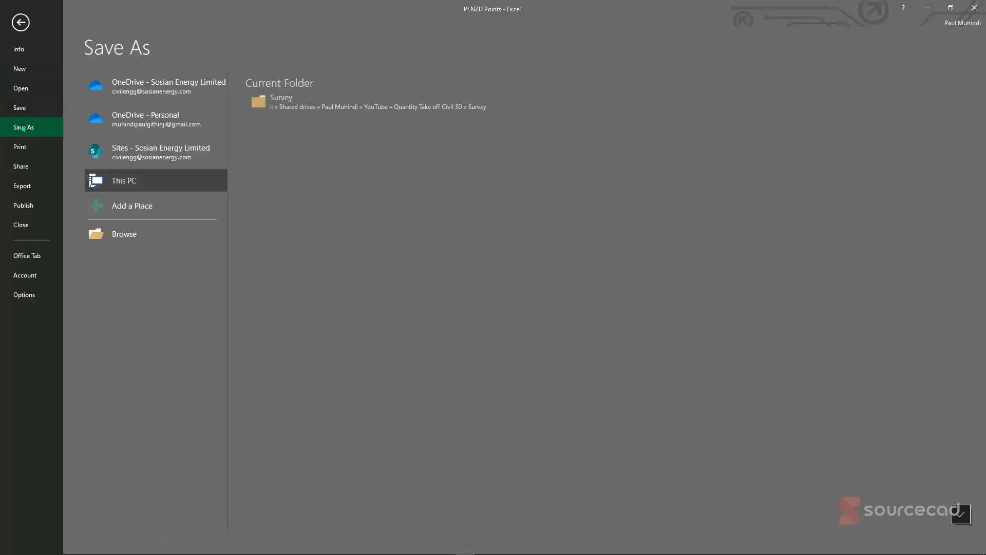
pyautogui.click(335, 106)
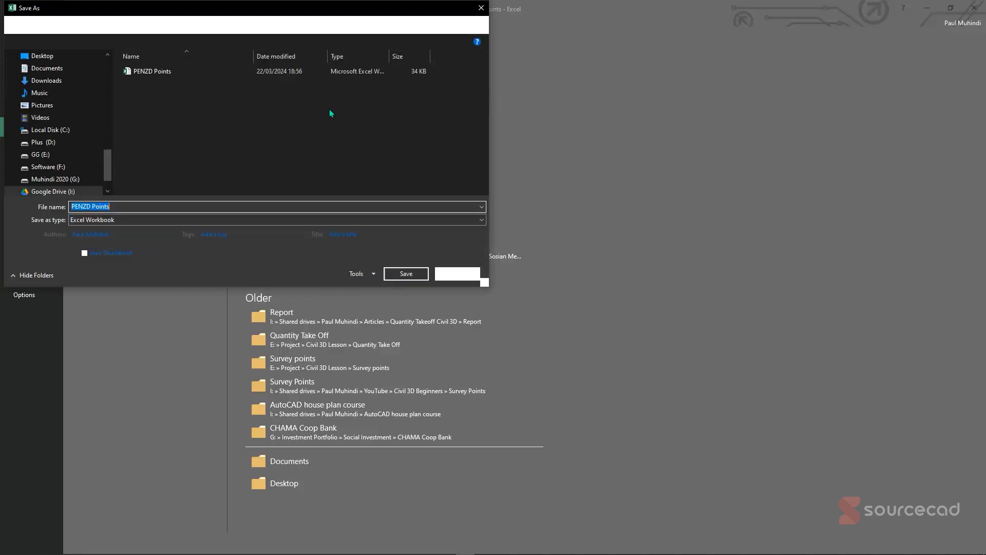
pyautogui.click(116, 206)
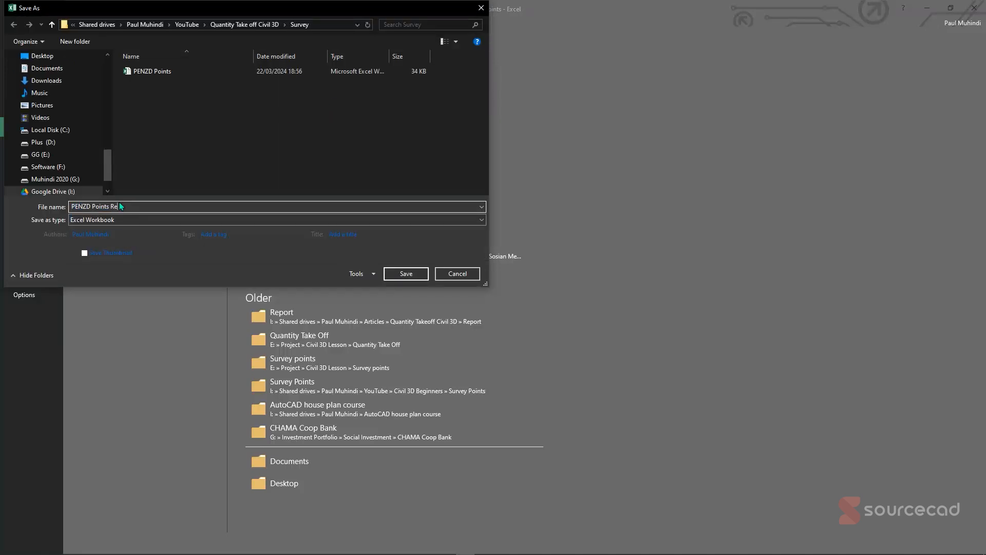
pyautogui.write('Refe')
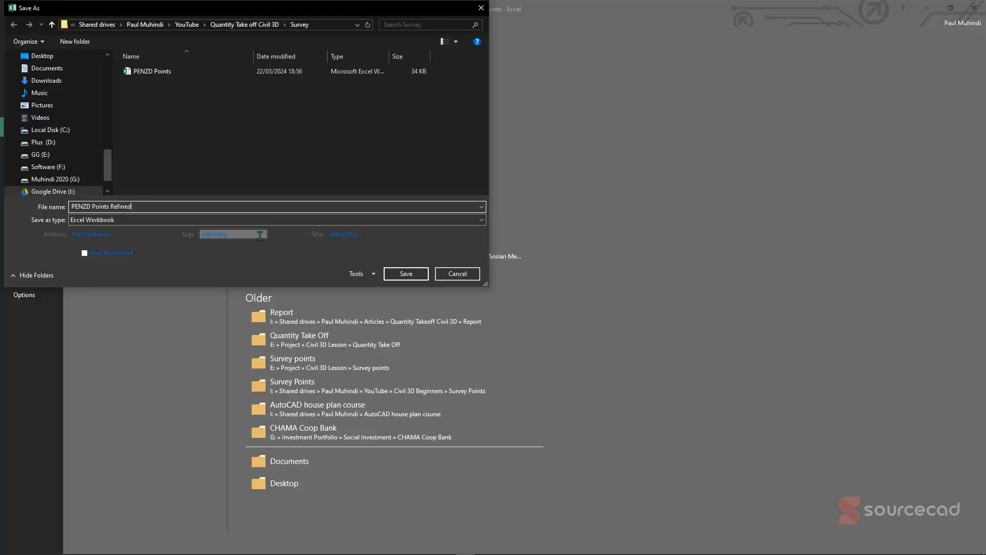
pyautogui.click(172, 220)
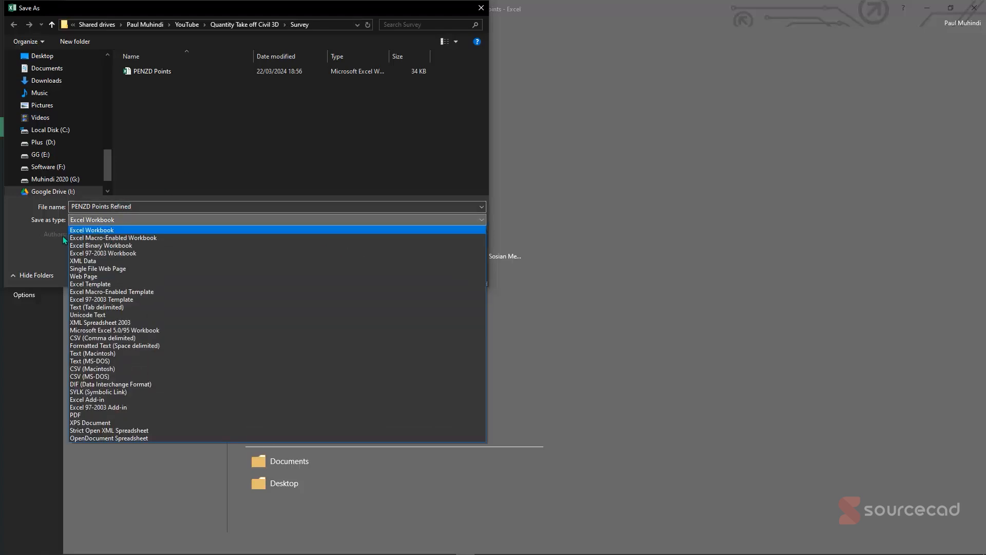
pyautogui.click(102, 338)
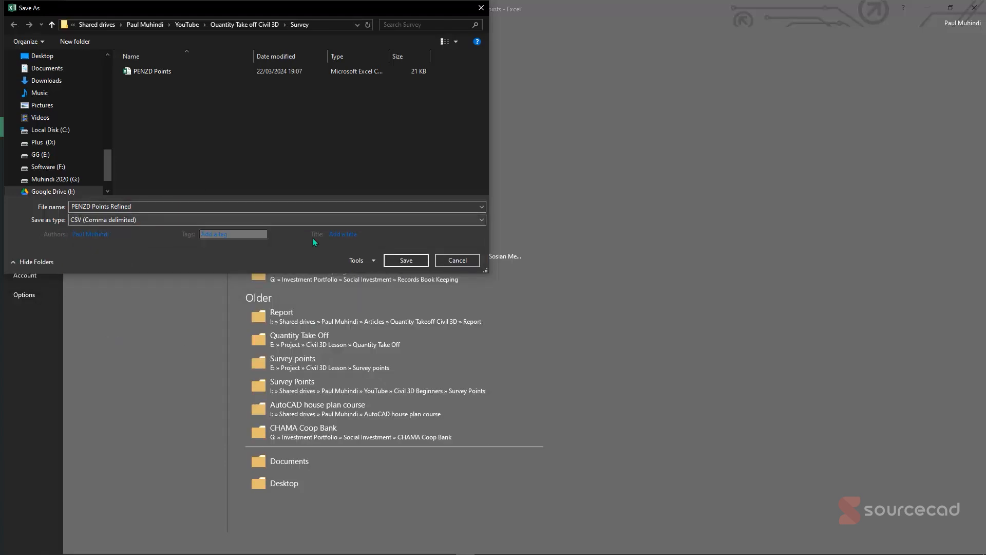
pyautogui.click(406, 260)
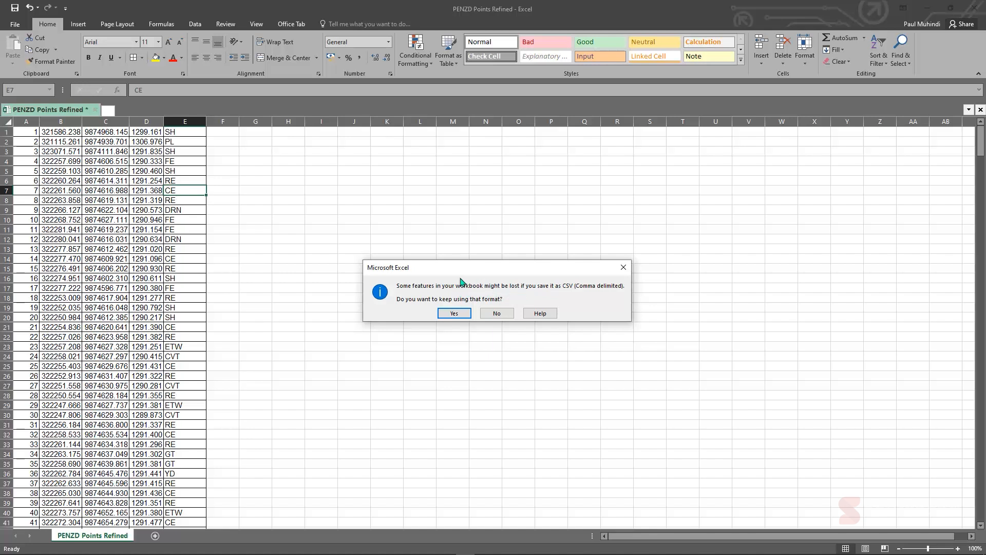
pyautogui.click(454, 314)
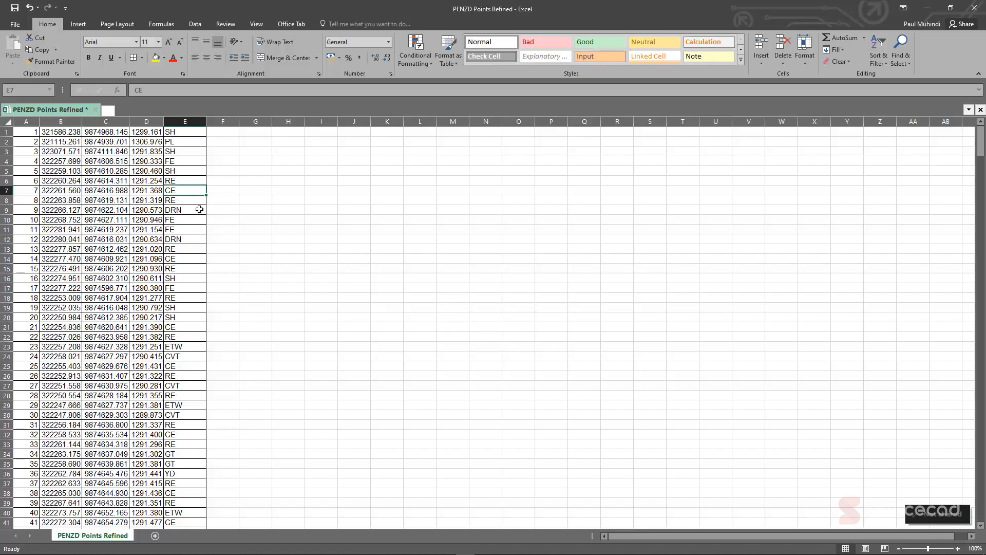
# Close the PENZD Points Refined file, saving its changes and keeping the CSV format.
pyautogui.click(95, 109)
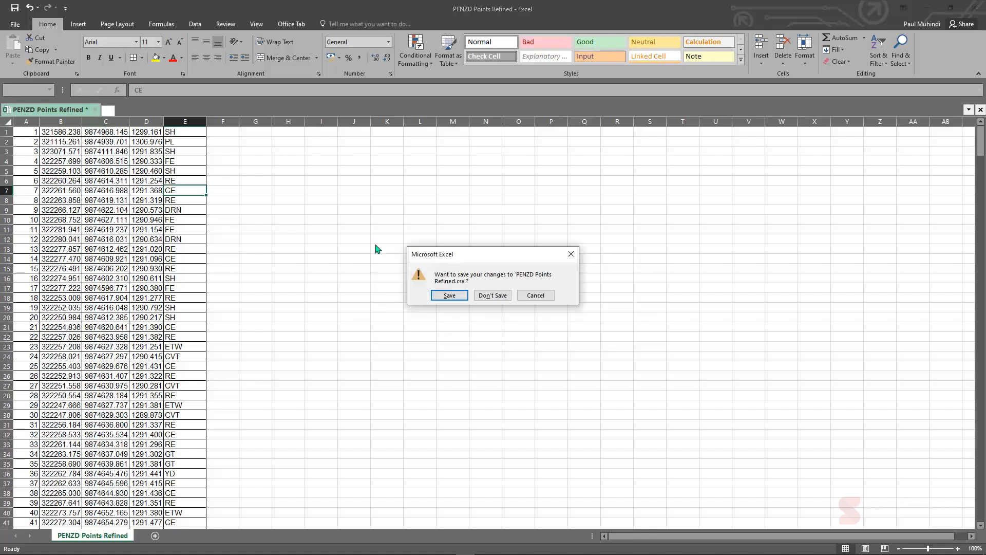
pyautogui.click(451, 297)
pyautogui.click(454, 313)
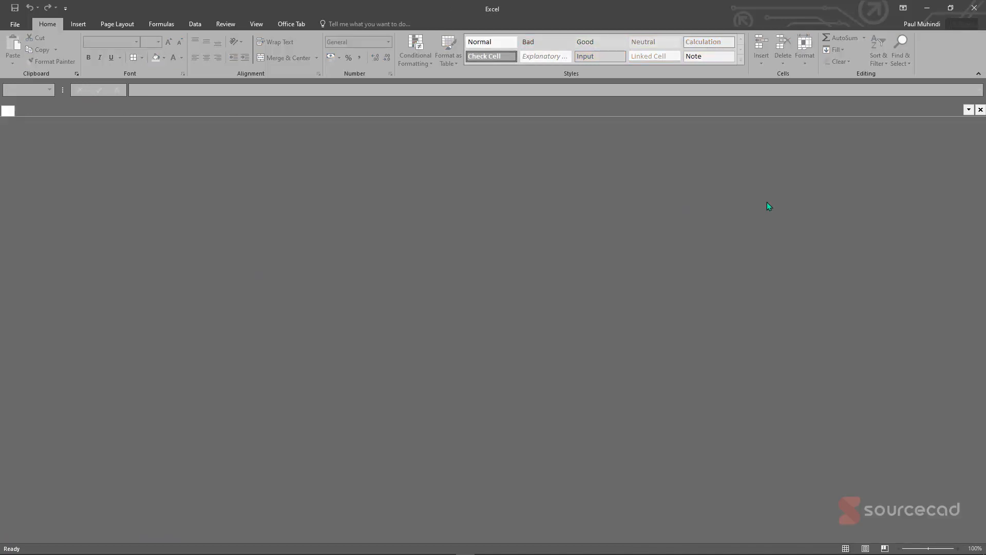
# Switch to Civil 3D and start a new drawing from the _Autodesk Civil 3D (Metric) Description Keys NCS.dwt template.
pyautogui.click(927, 8)
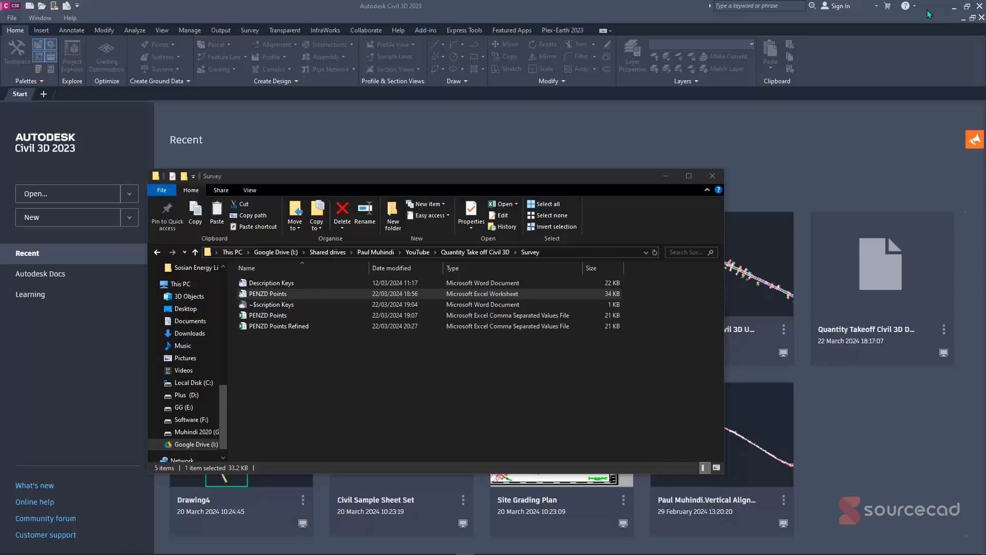
pyautogui.click(774, 131)
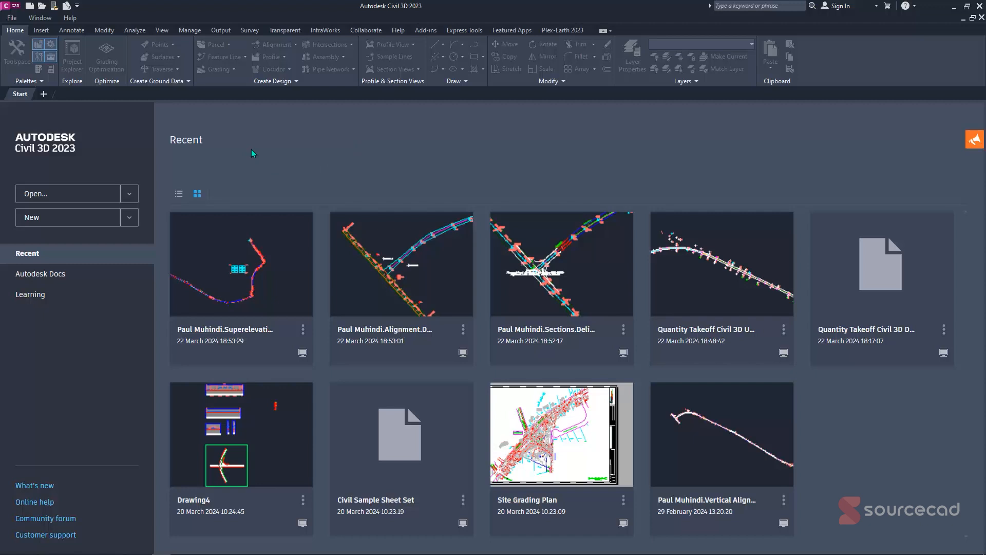
pyautogui.click(129, 218)
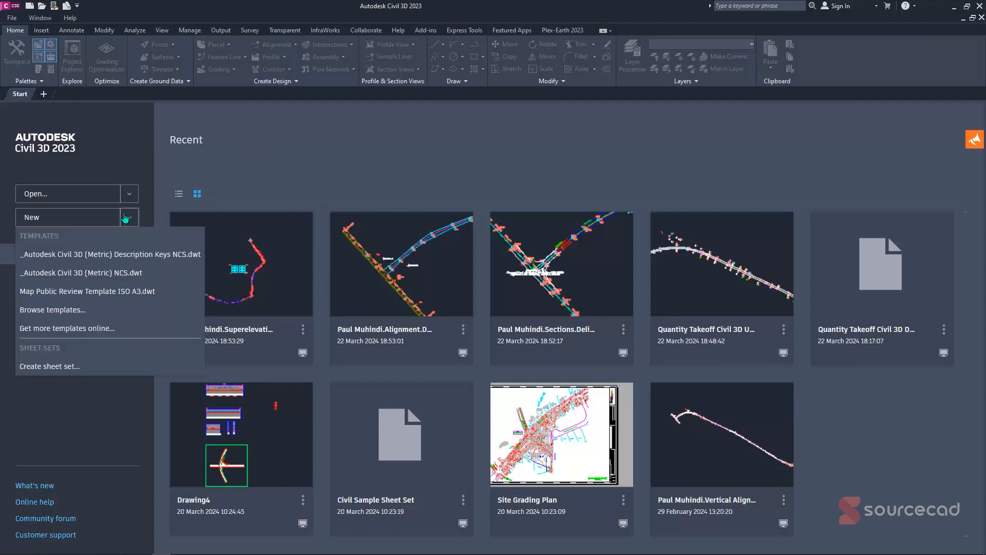
pyautogui.click(138, 263)
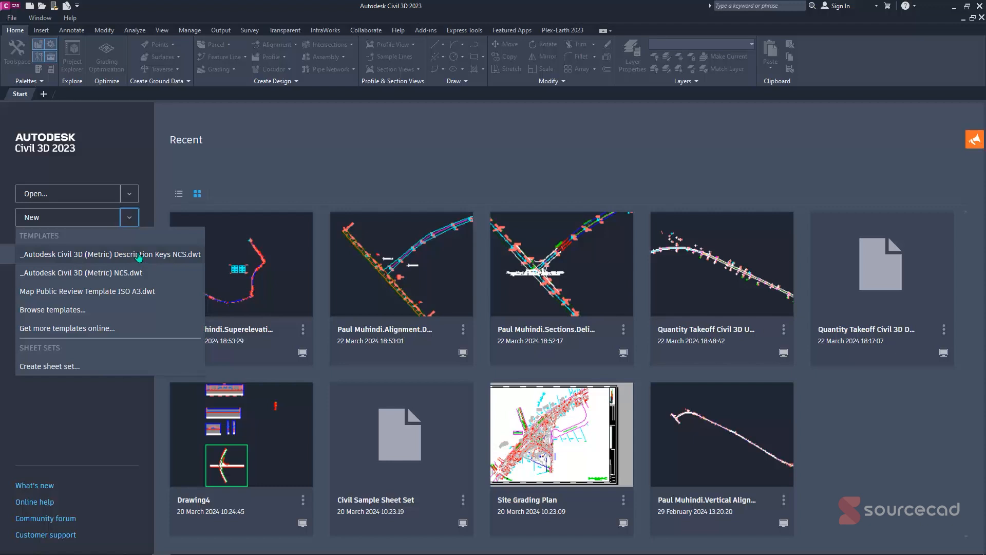
pyautogui.click(139, 255)
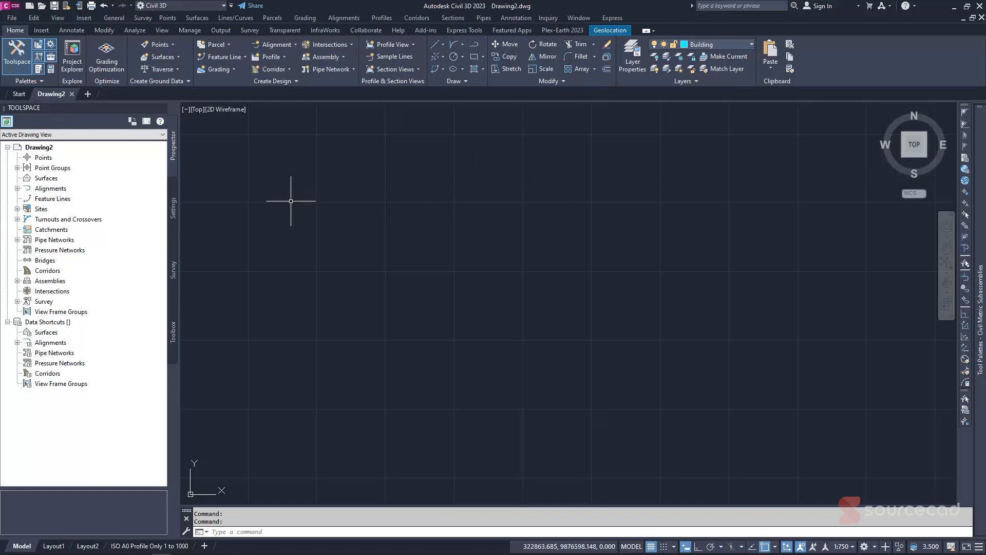
# Open the new drawing's settings and set the drawing units to Meters and the angular units to Degrees.
pyautogui.click(172, 210)
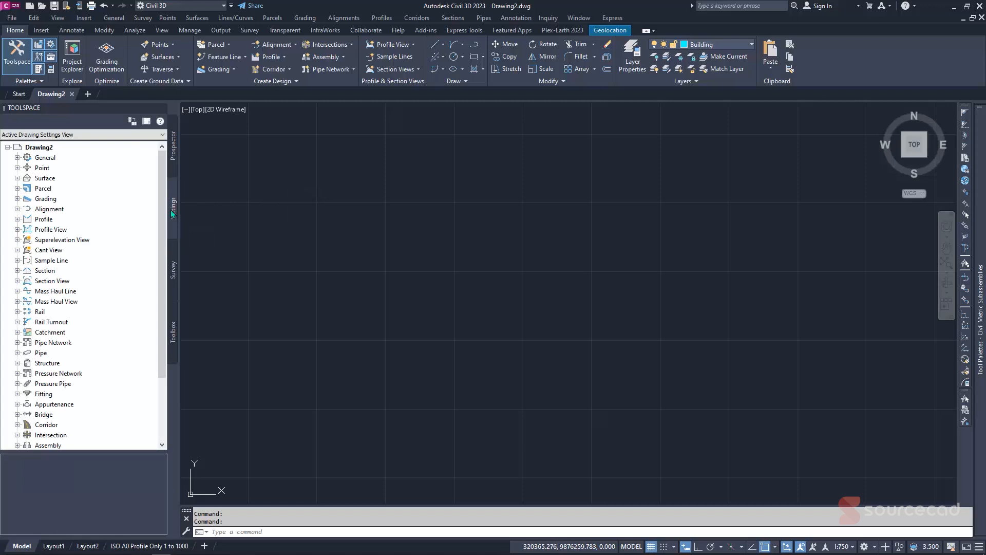
pyautogui.rightClick(39, 148)
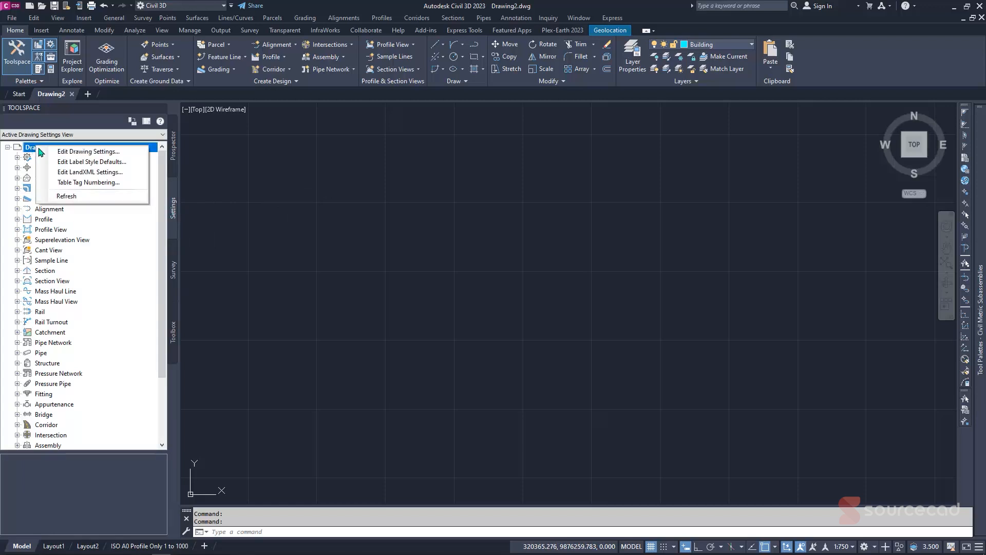
pyautogui.click(76, 153)
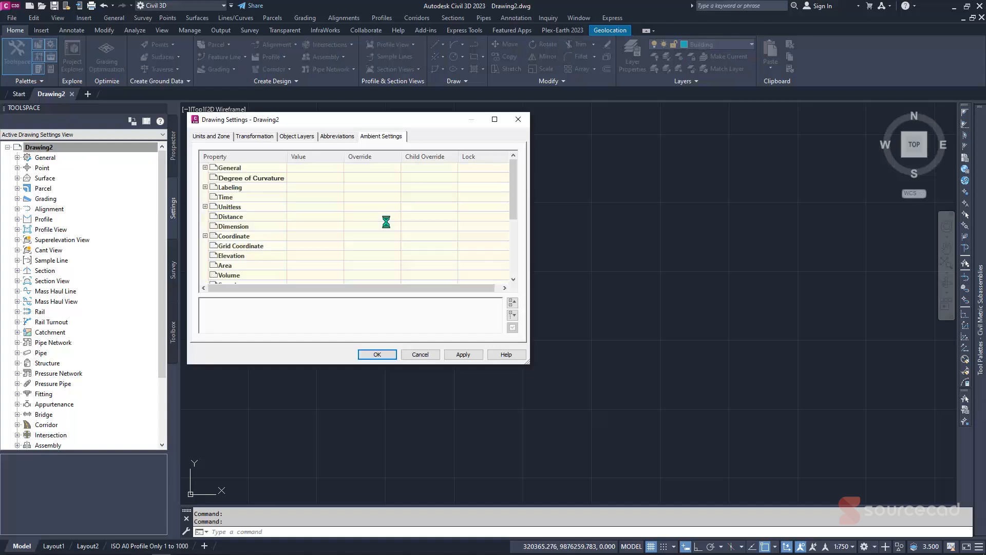
pyautogui.click(221, 139)
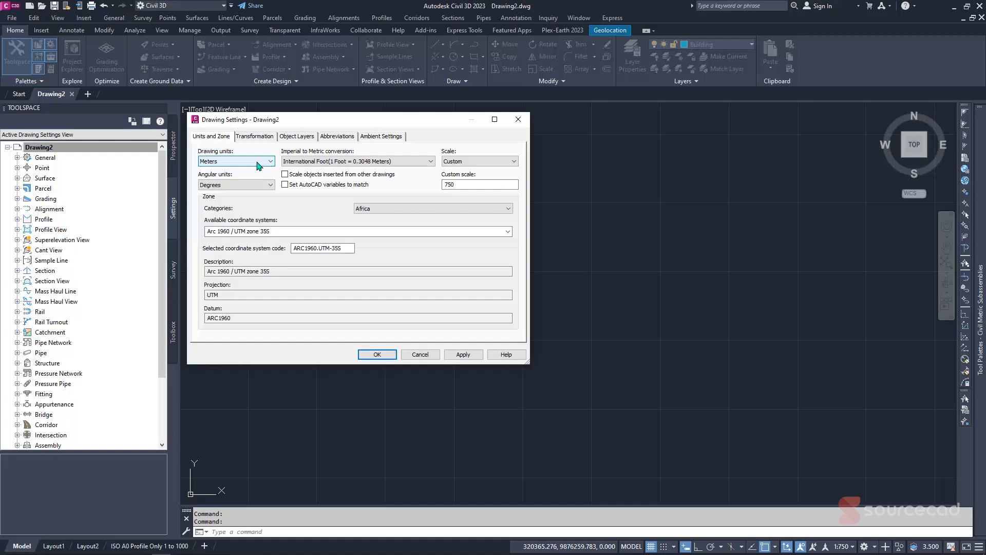
pyautogui.click(229, 162)
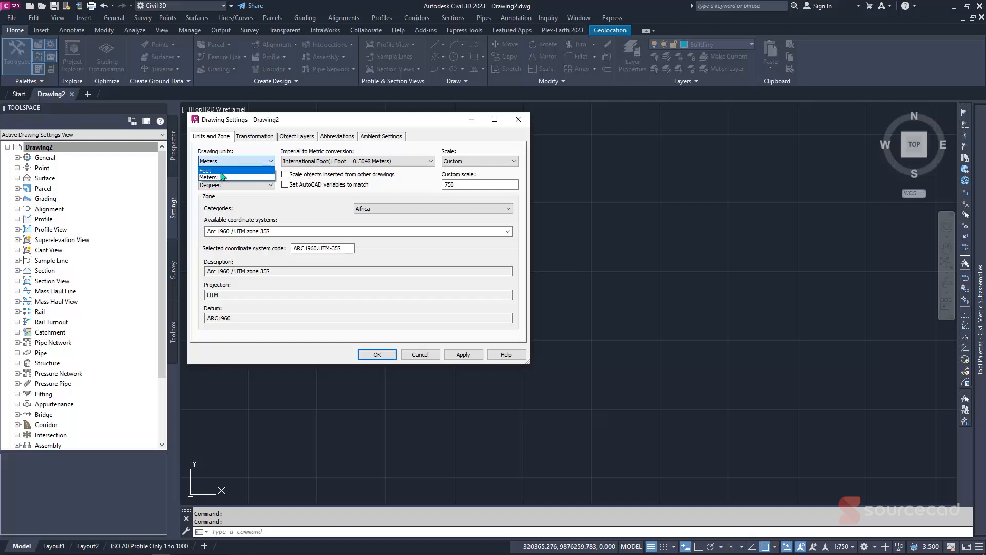
pyautogui.click(222, 177)
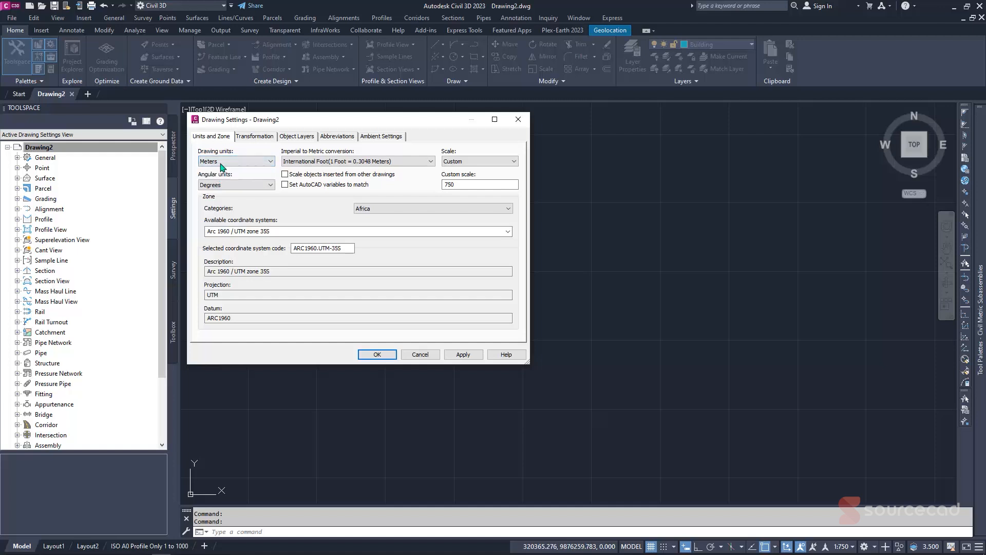
pyautogui.click(240, 187)
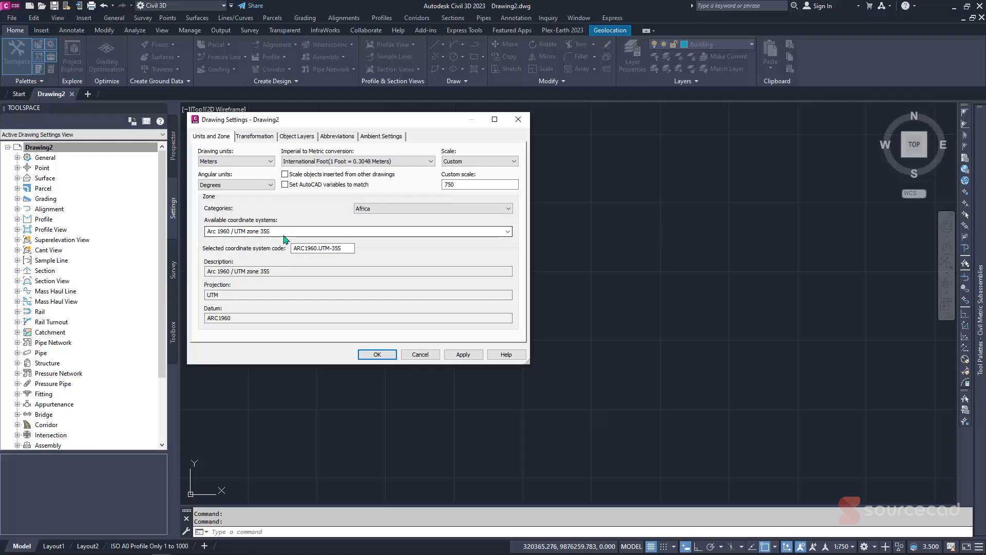
# Set the zone category to USA, Administration and the coordinate system to NAD27 Puerto Rico and Virgin Islands, Zone 1, US Foot.
pyautogui.click(433, 208)
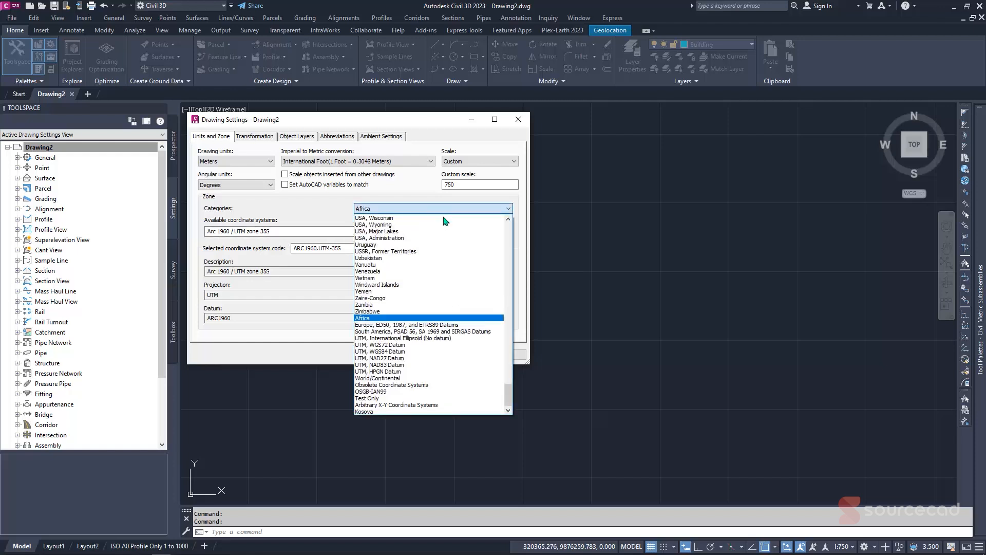
pyautogui.click(395, 239)
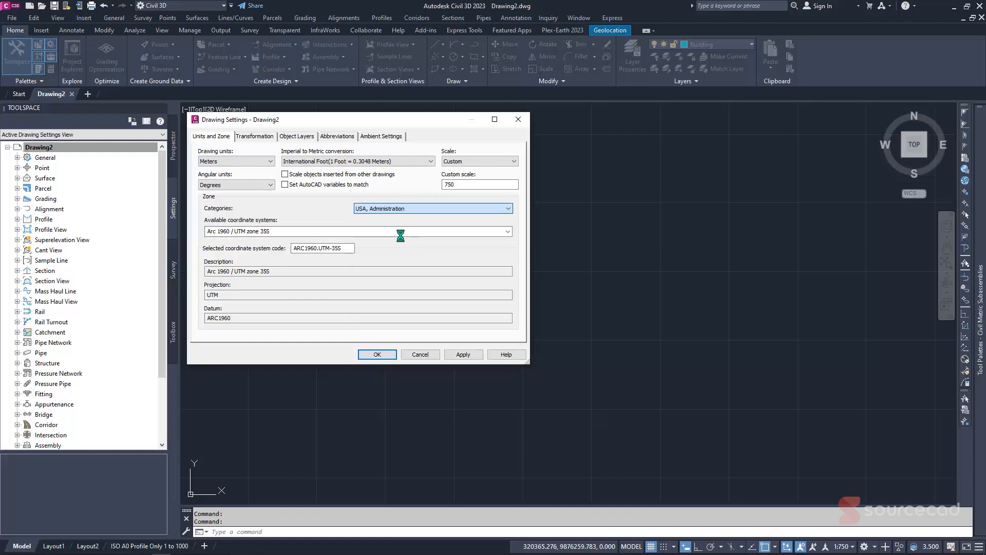
pyautogui.click(510, 234)
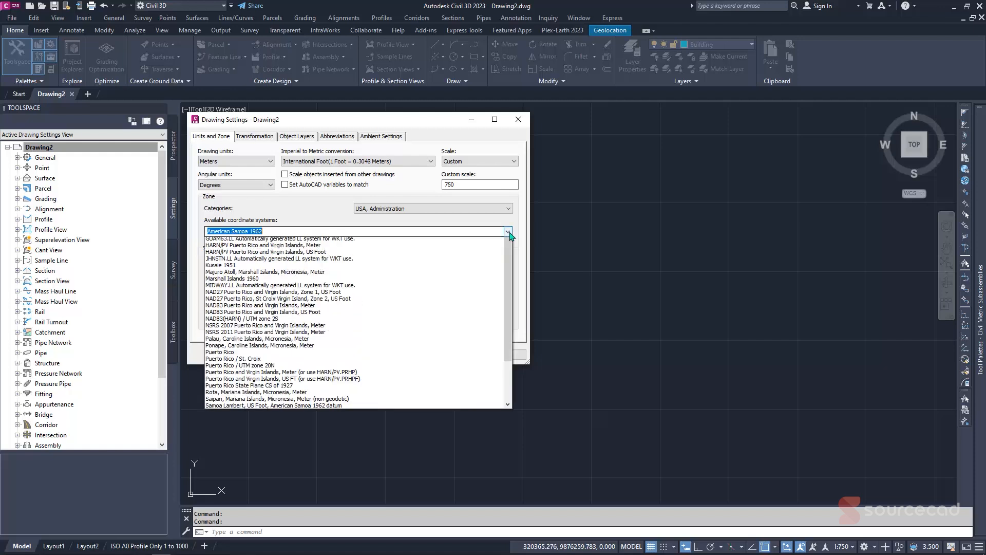
pyautogui.click(241, 327)
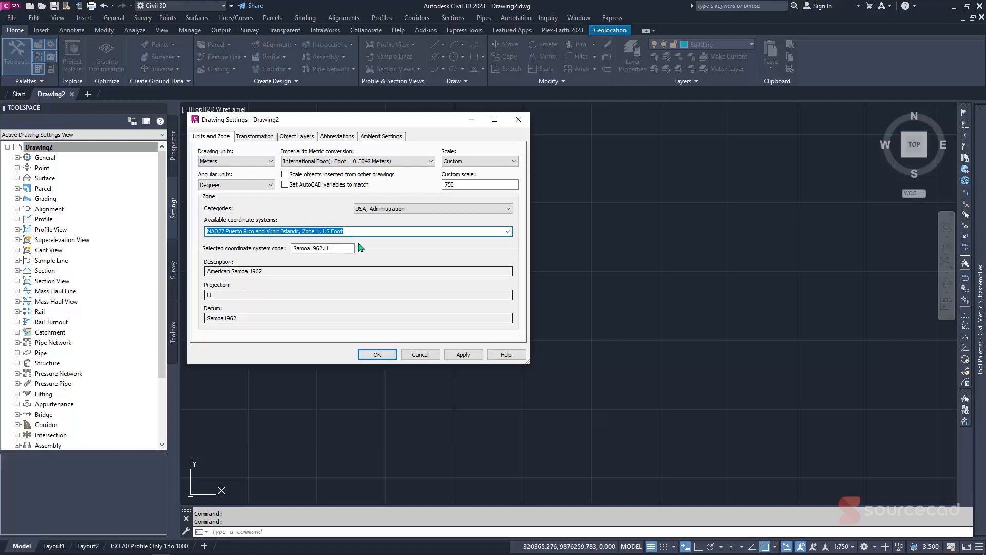
# Set the zone category to Africa and the coordinate system to Arc 1960 / UTM zone 37S.
pyautogui.click(493, 210)
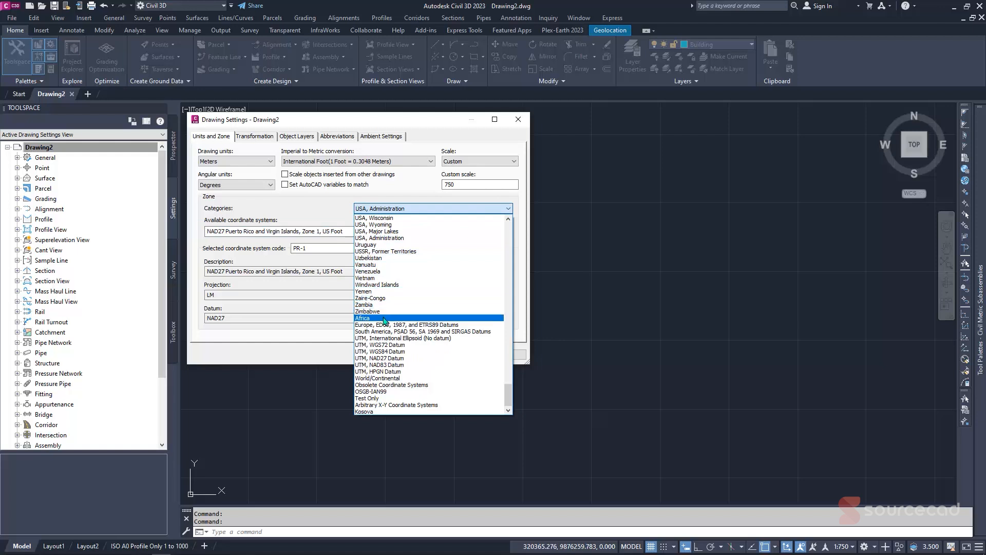
pyautogui.click(385, 318)
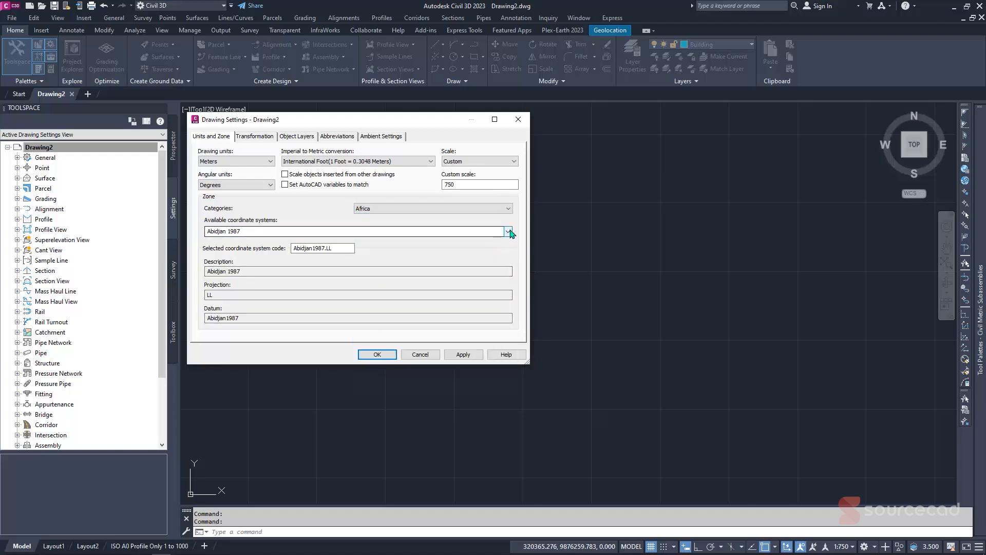
pyautogui.click(508, 232)
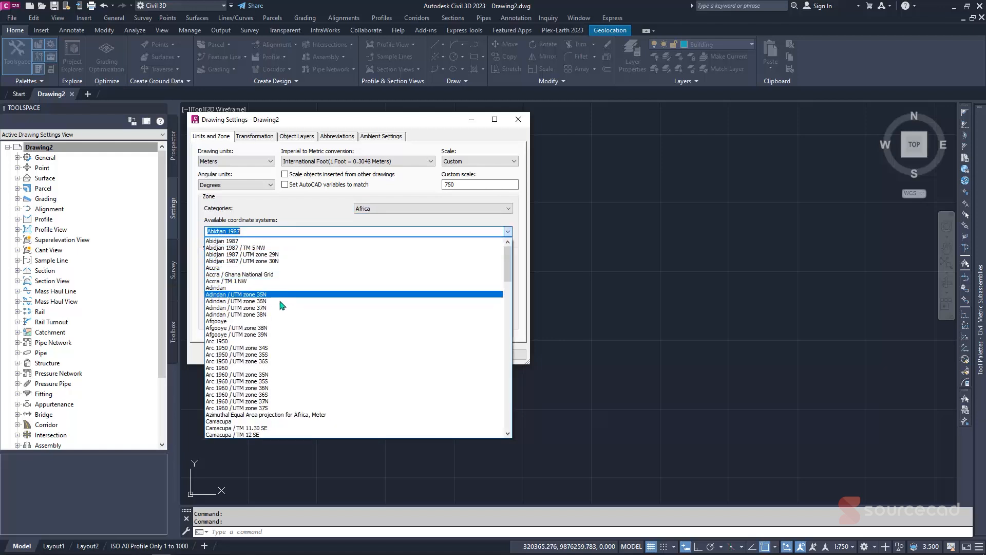
pyautogui.scroll(-1, 267, 350)
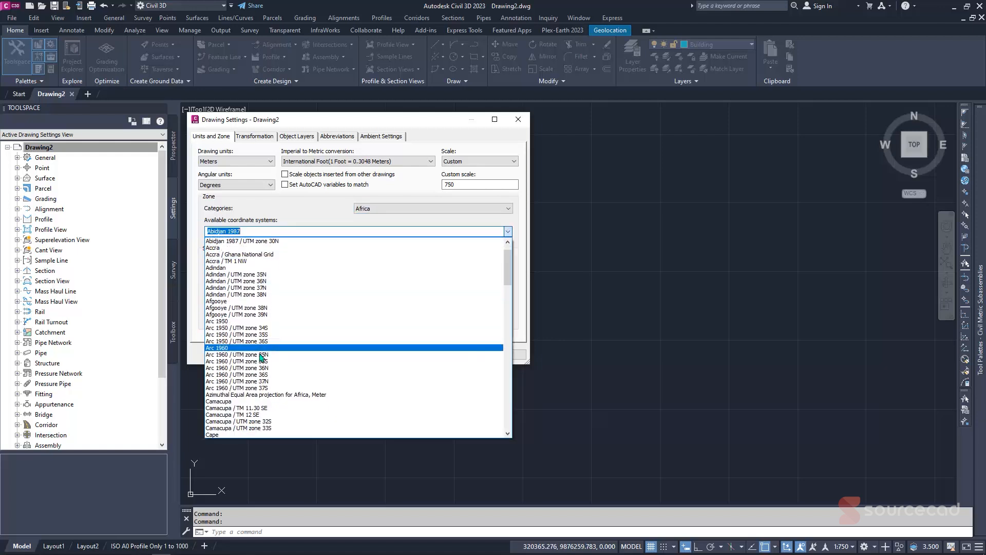
pyautogui.click(249, 389)
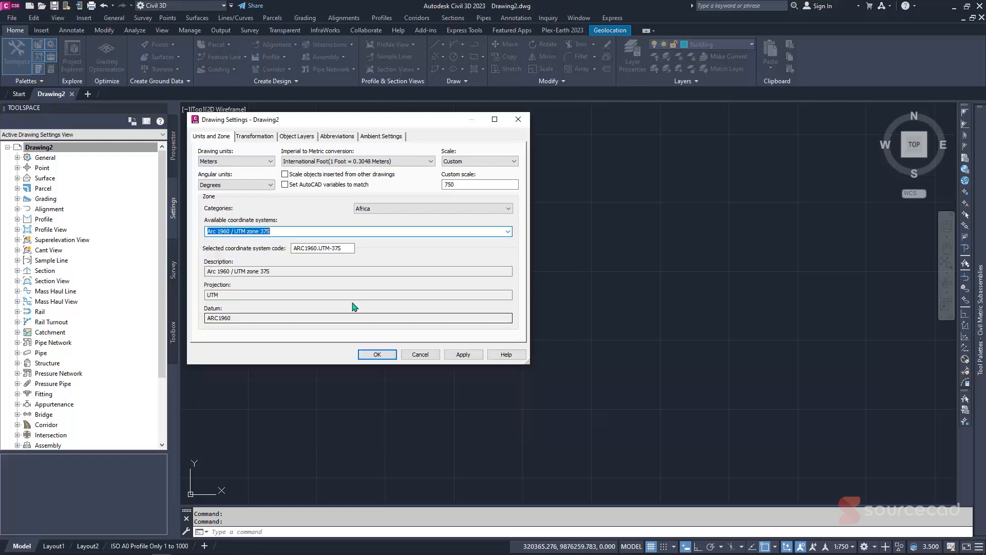
pyautogui.click(281, 272)
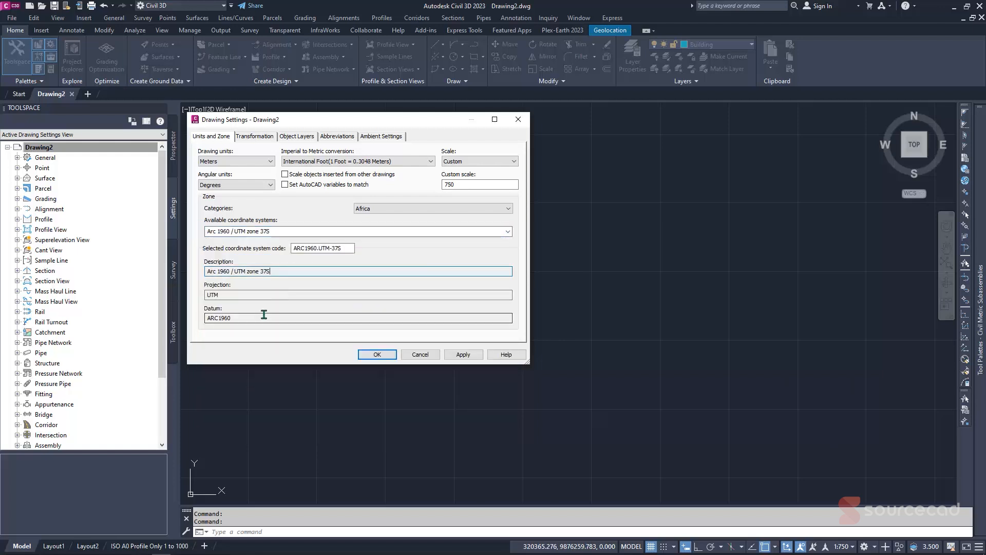
# Review the transformation, object layer, abbreviation and ambient settings, and accept the drawing settings.
pyautogui.click(255, 136)
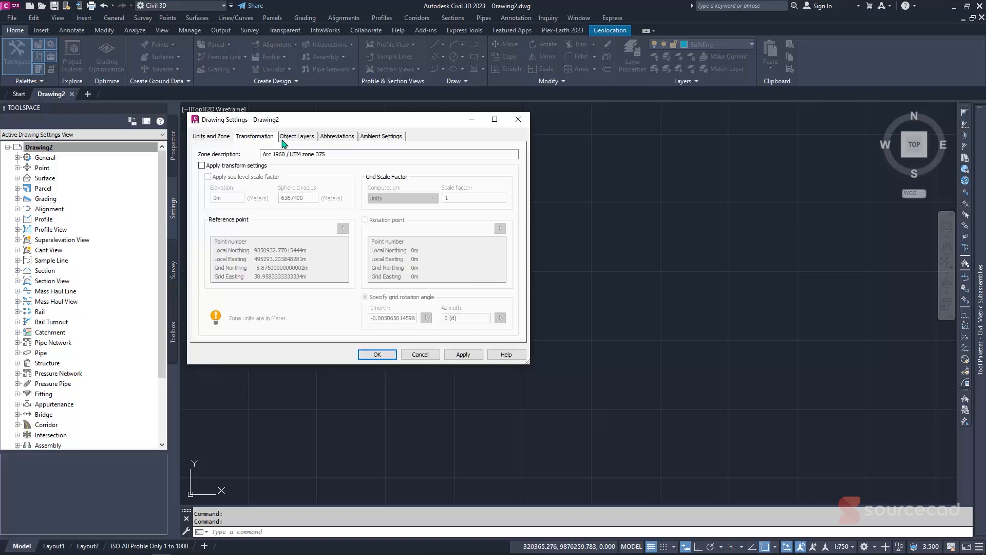
pyautogui.click(297, 137)
pyautogui.click(337, 136)
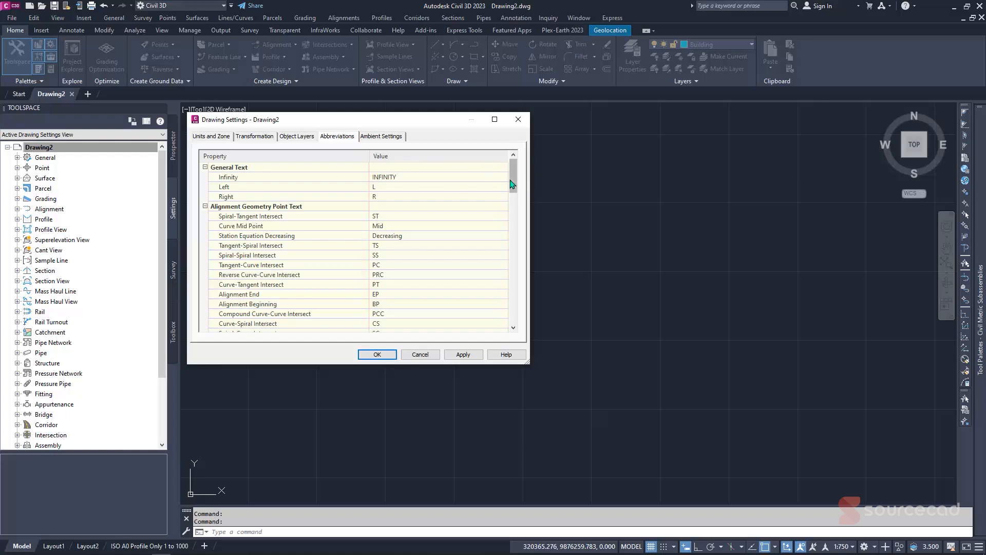
pyautogui.moveTo(512, 185); pyautogui.dragTo(511, 227)
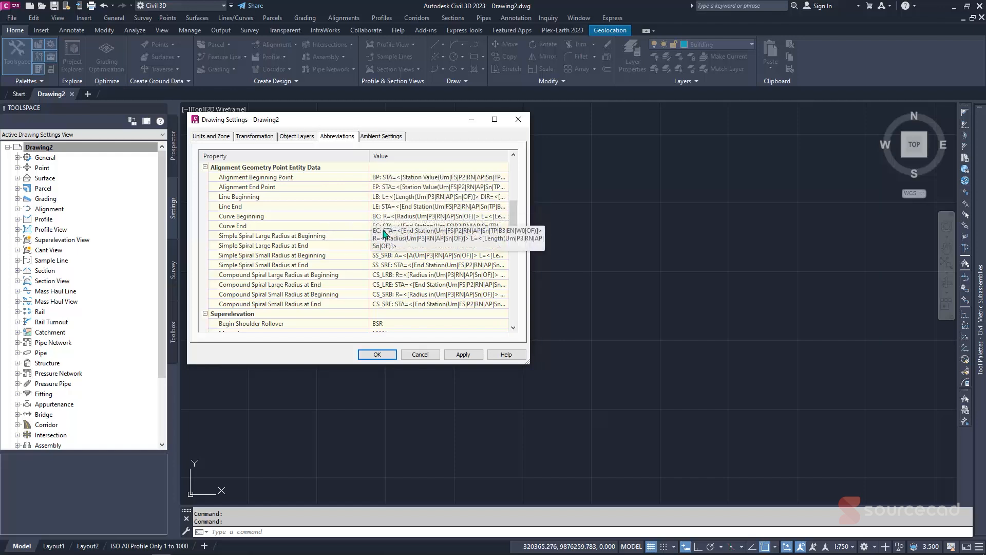
pyautogui.moveTo(516, 229); pyautogui.dragTo(519, 166)
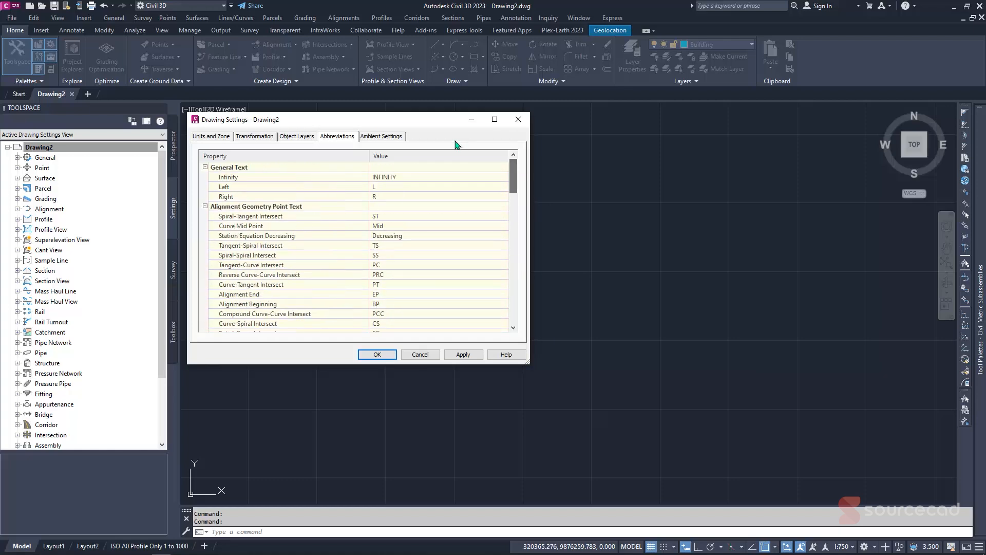
pyautogui.click(382, 137)
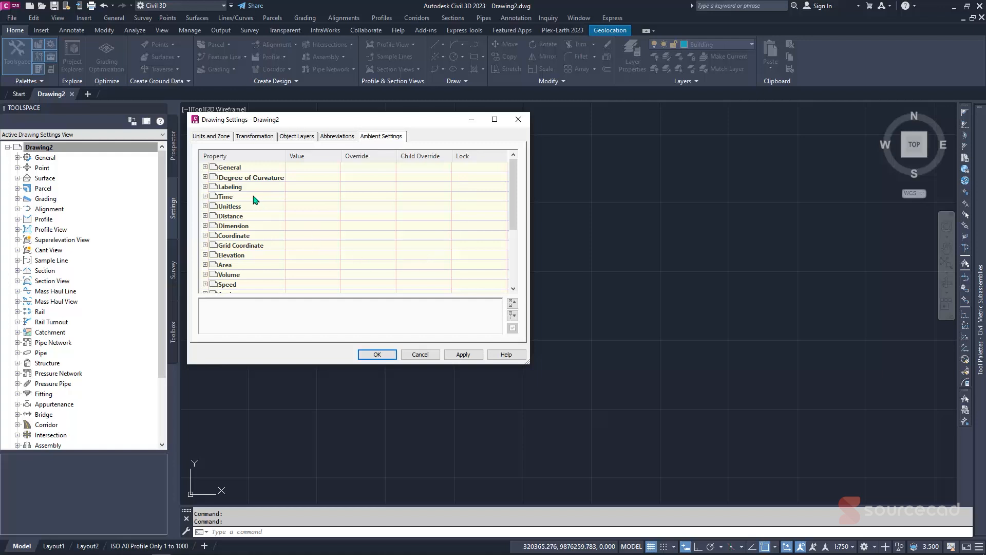
pyautogui.click(212, 137)
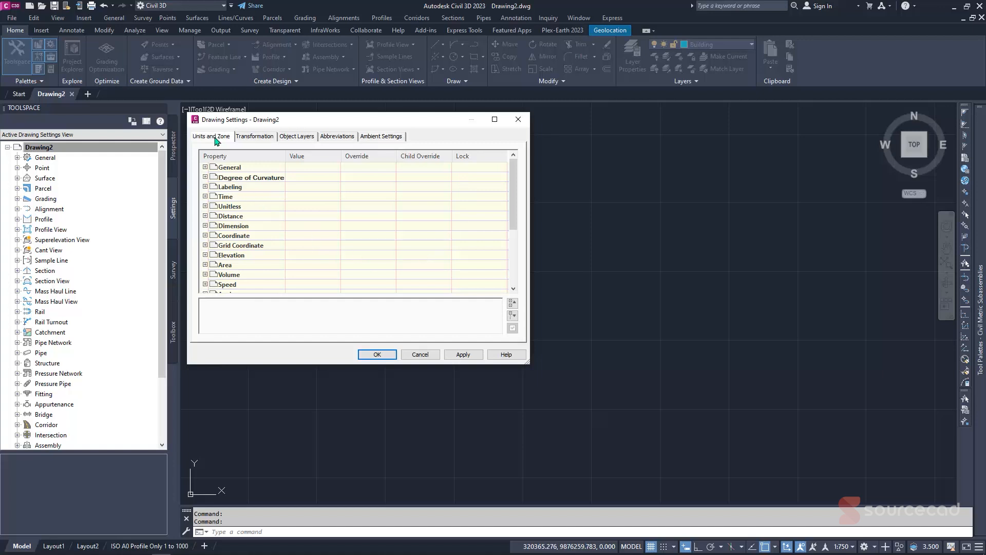
pyautogui.click(377, 355)
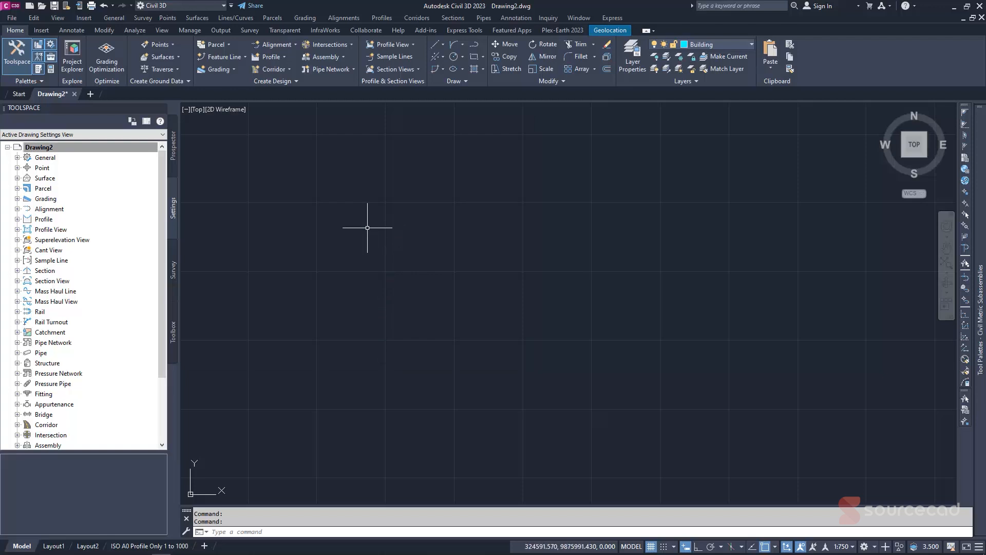
# Display the drawing's Prospector tree and bring up the available point commands.
pyautogui.click(172, 167)
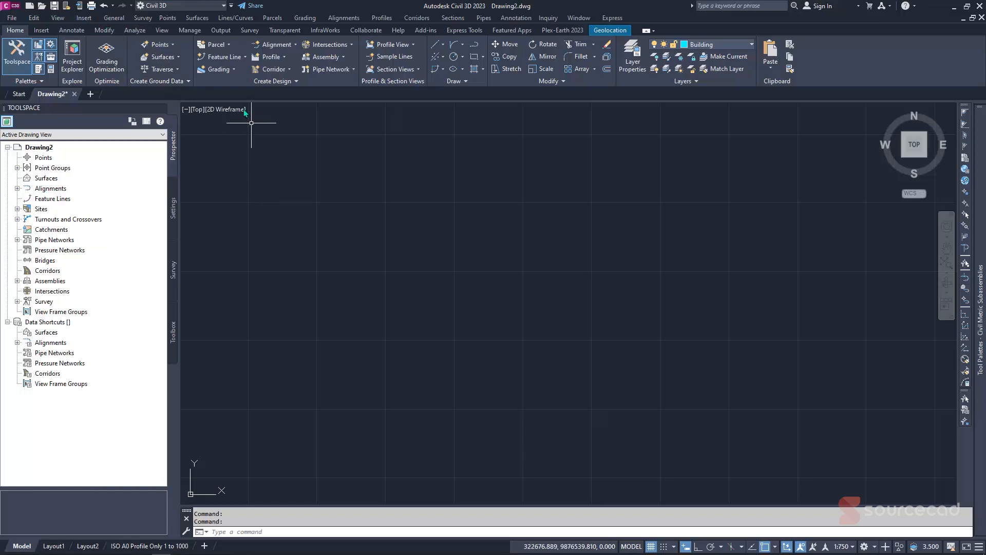
pyautogui.click(168, 19)
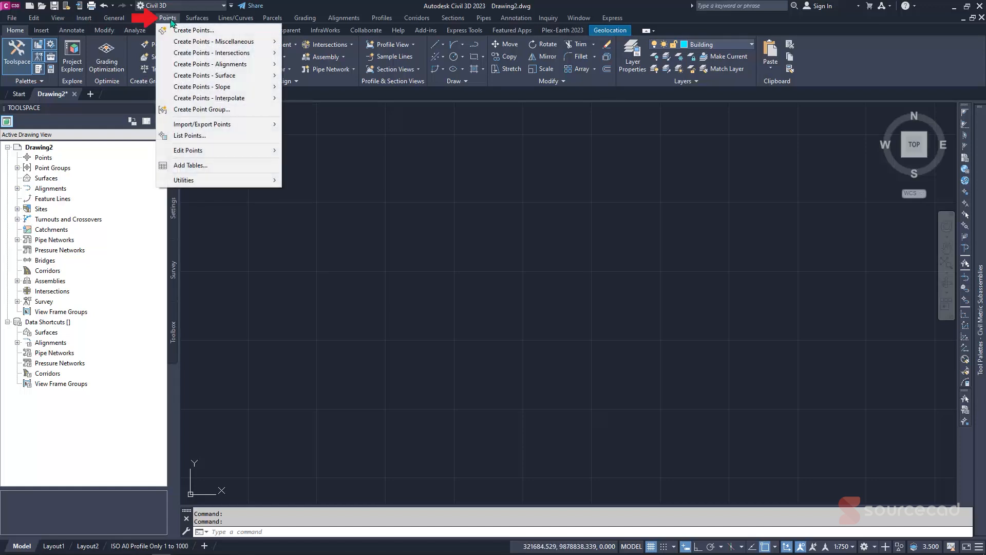
# Hide the menu bar and show it again.
pyautogui.click(231, 7)
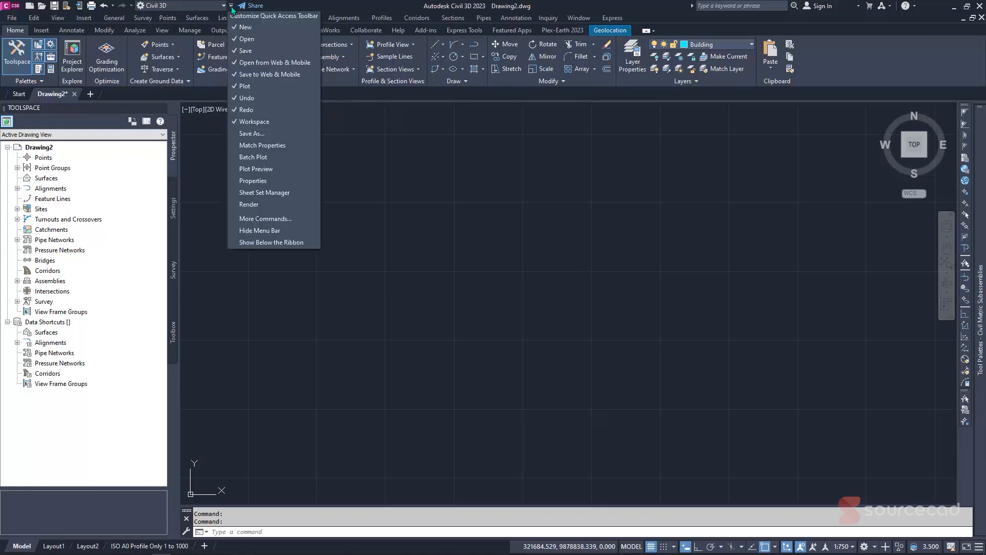
pyautogui.click(282, 232)
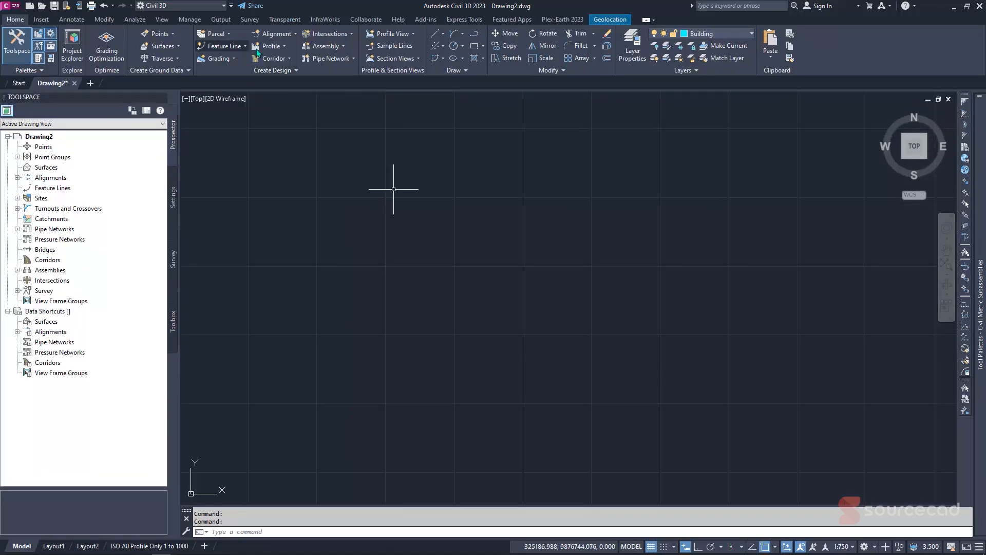
pyautogui.click(231, 6)
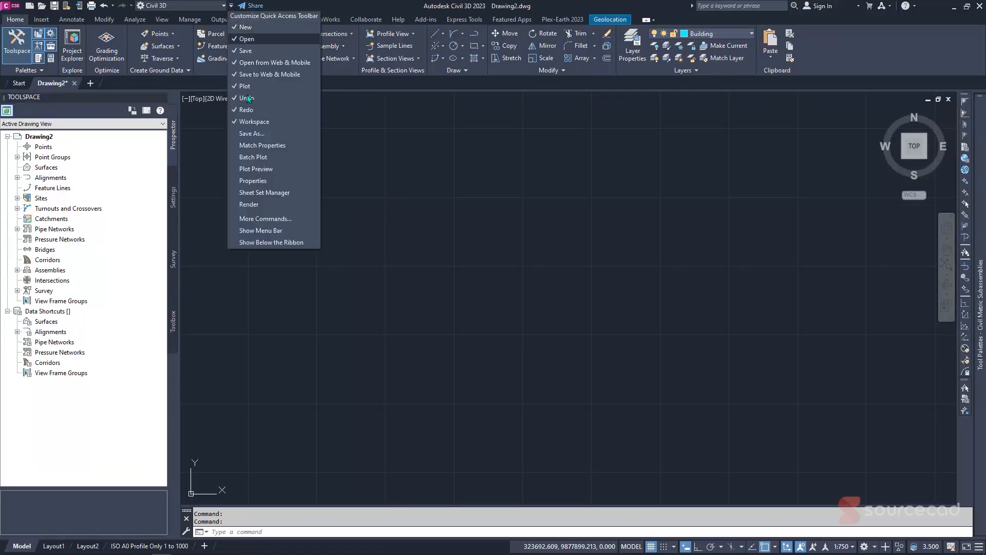
pyautogui.click(268, 230)
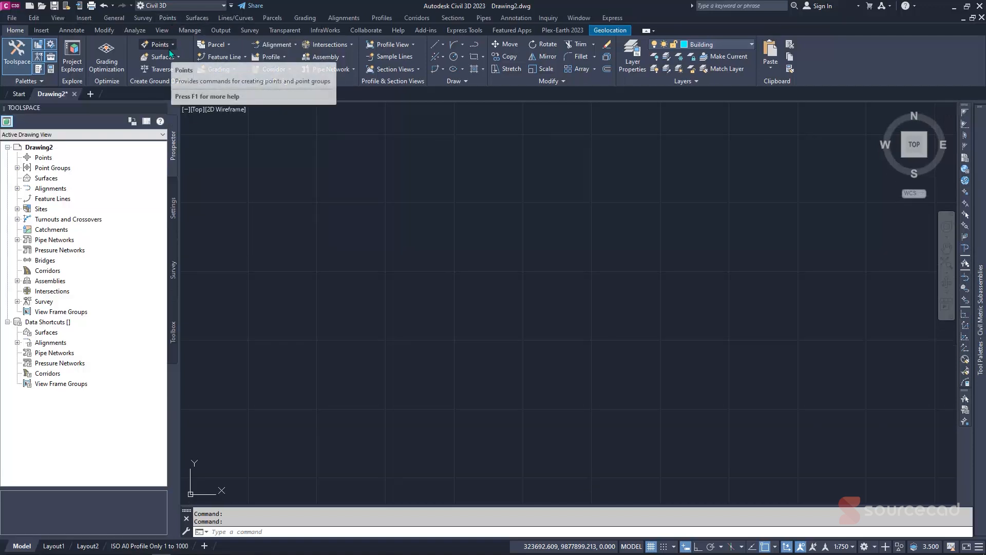
# Start importing points and select the PENZD Points Refined CSV file from the Survey folder as the source.
pyautogui.click(144, 19)
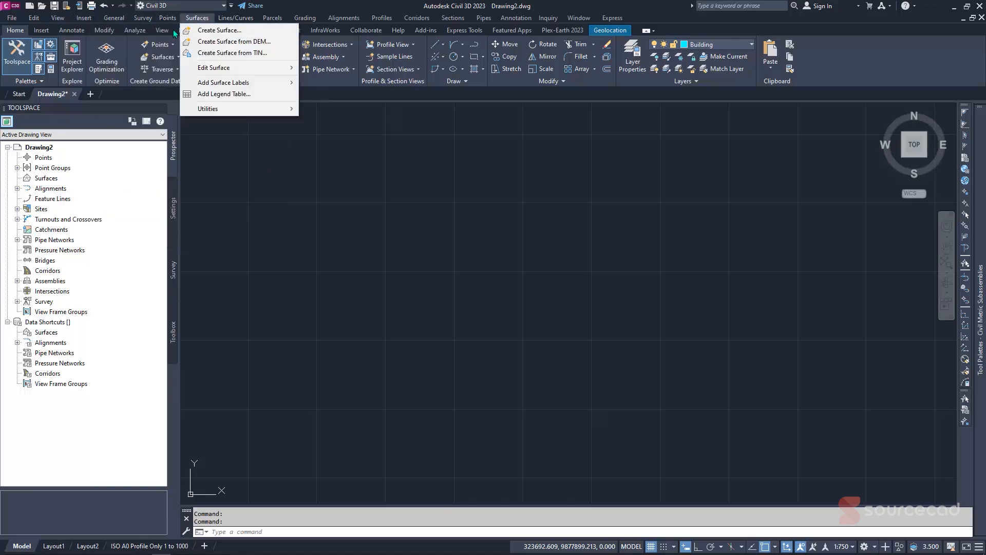
pyautogui.click(162, 30)
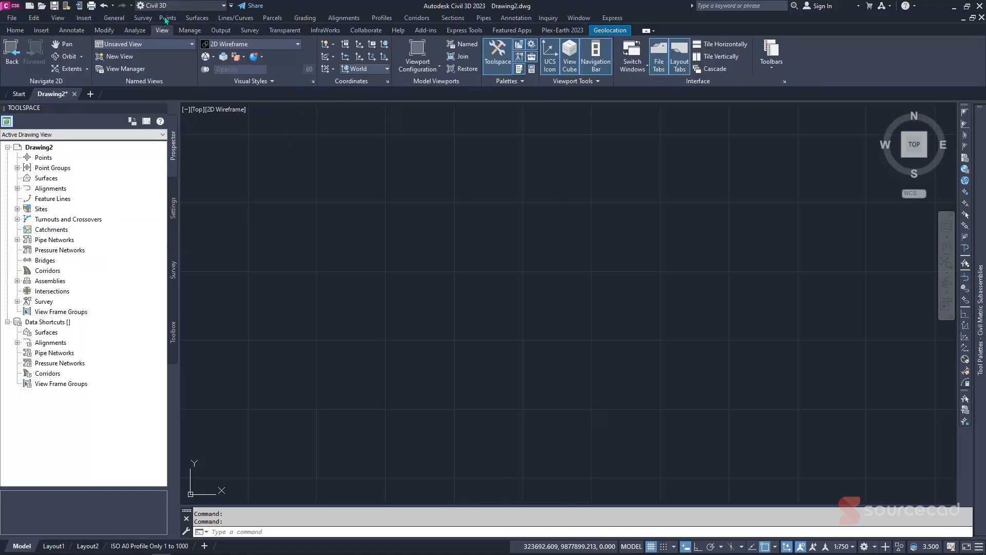
pyautogui.click(167, 19)
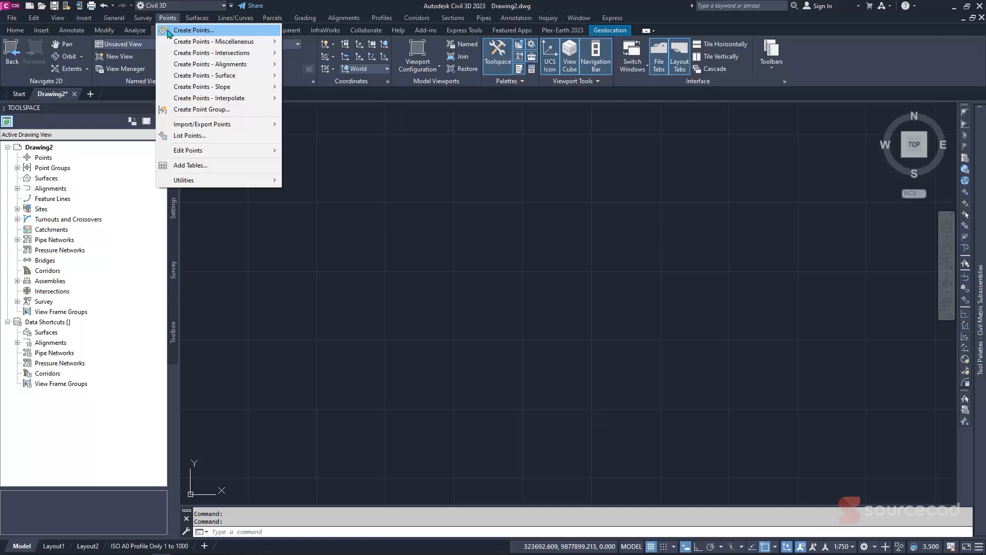
pyautogui.moveTo(198, 130)
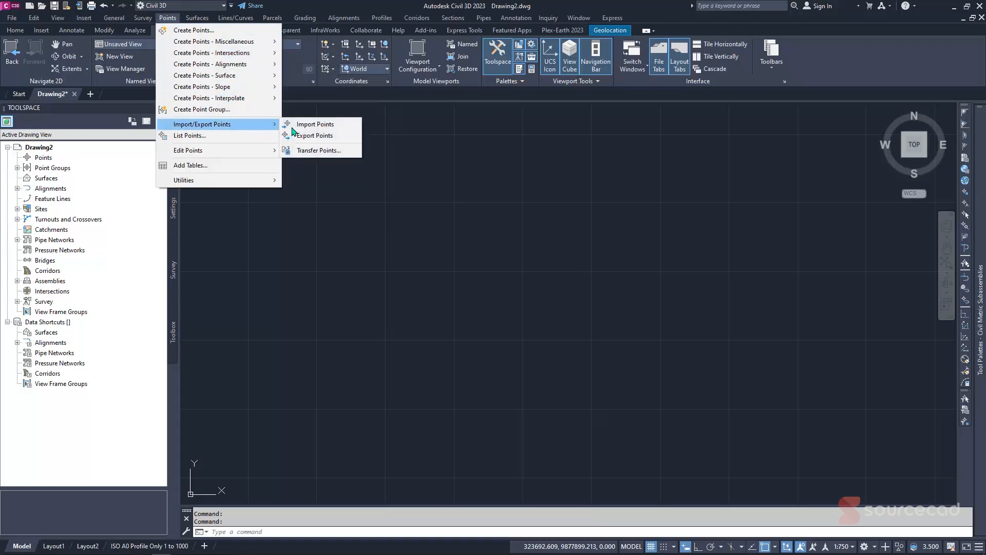
pyautogui.click(329, 128)
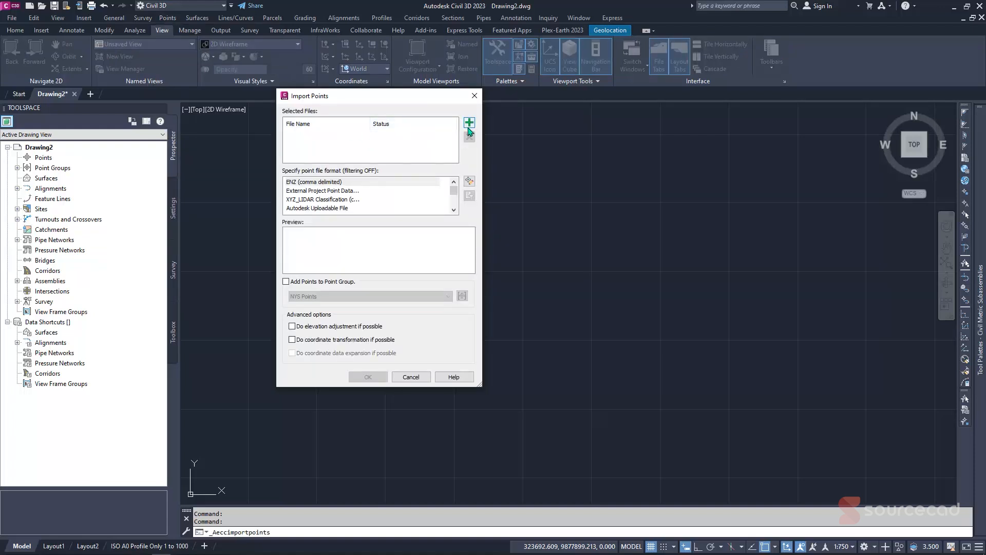
pyautogui.click(469, 123)
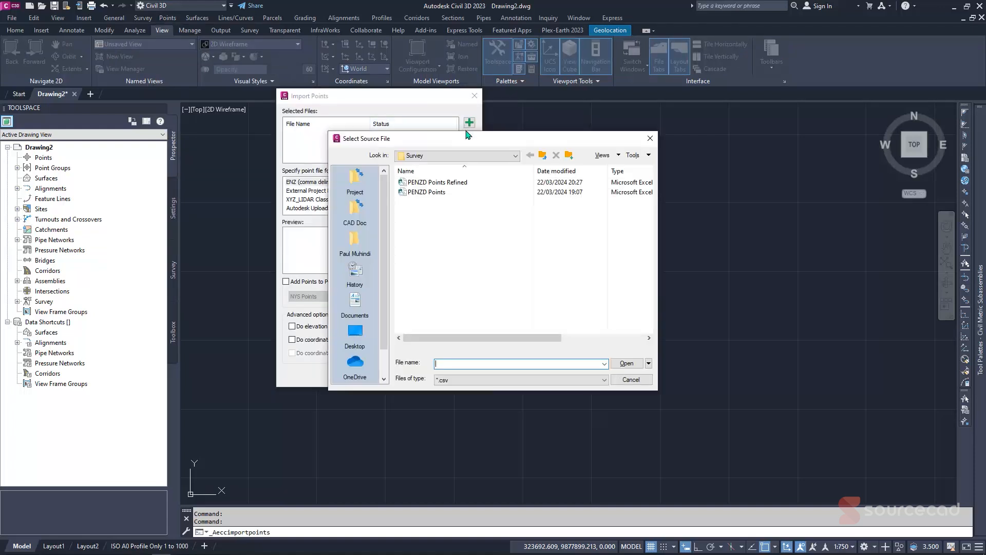
pyautogui.click(429, 183)
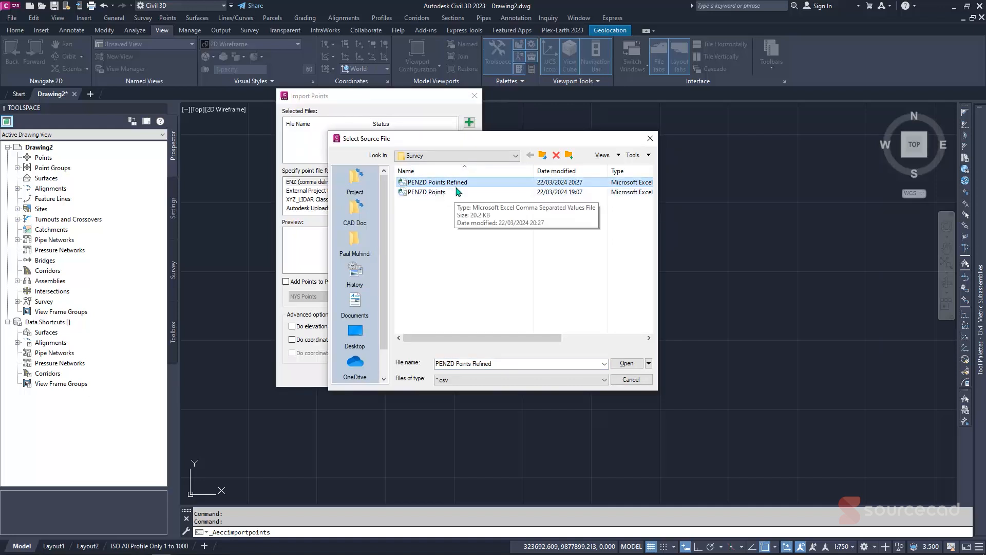
pyautogui.click(622, 363)
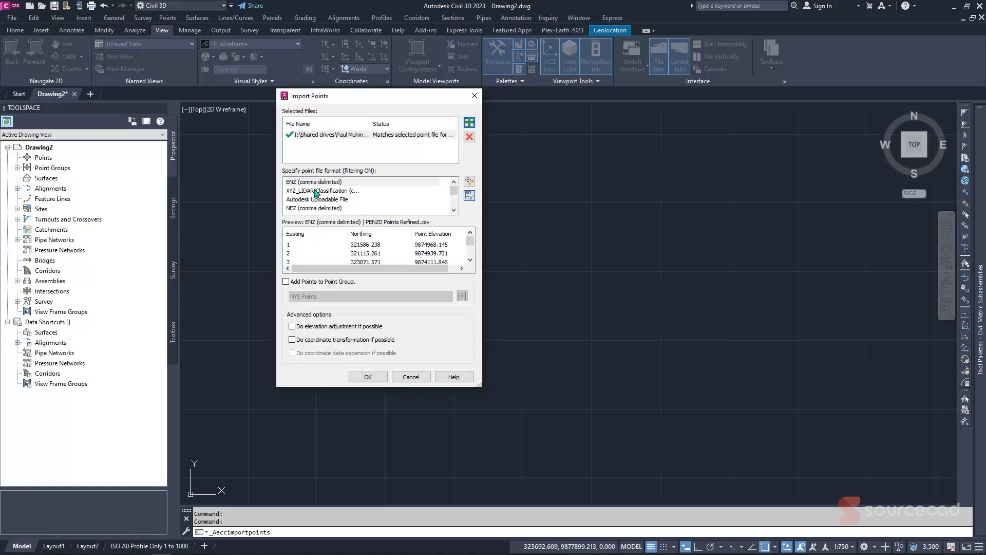
# Import the points in the PENZD (comma delimited) format, adding them to the NYS Points point group.
pyautogui.click(310, 199)
pyautogui.scroll(-2, 310, 200)
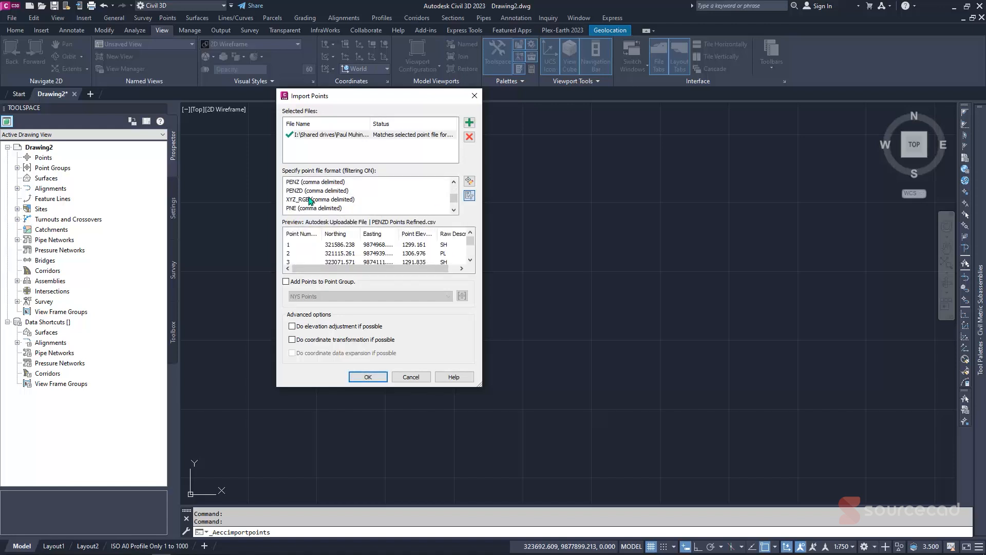
pyautogui.click(302, 191)
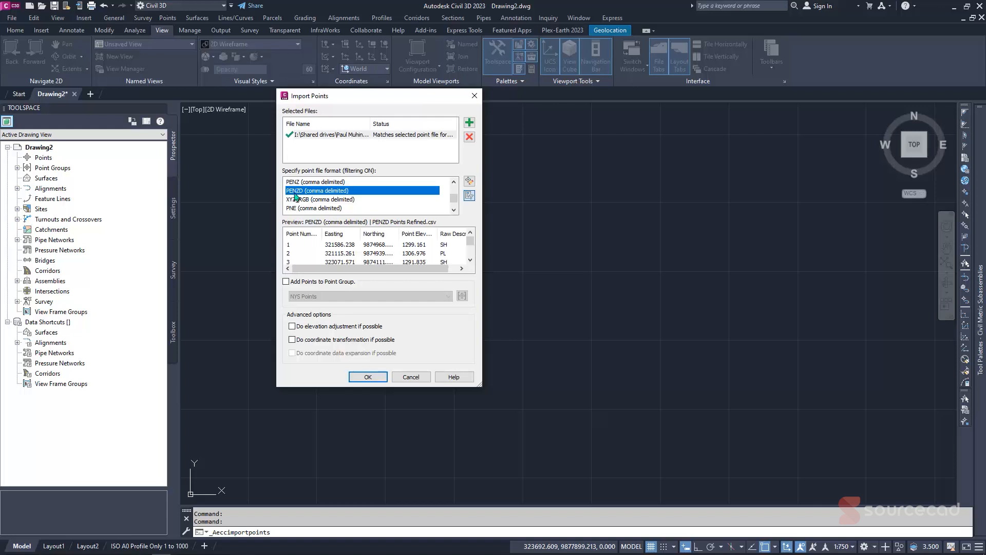
pyautogui.scroll(-1, 307, 198)
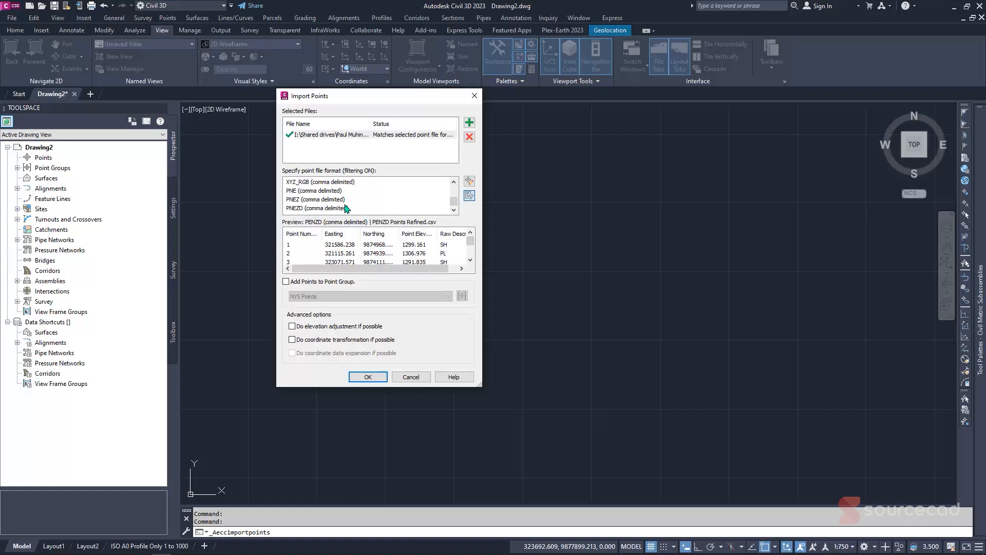
pyautogui.scroll(1, 346, 210)
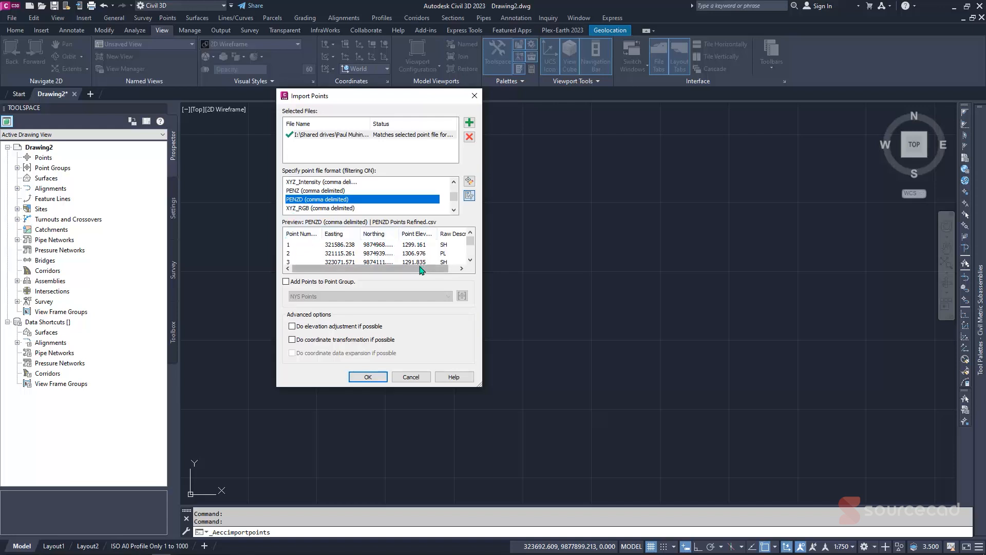
pyautogui.moveTo(420, 270)
pyautogui.mouseDown()
pyautogui.moveTo(430, 270)
pyautogui.moveTo(404, 270)
pyautogui.mouseUp()
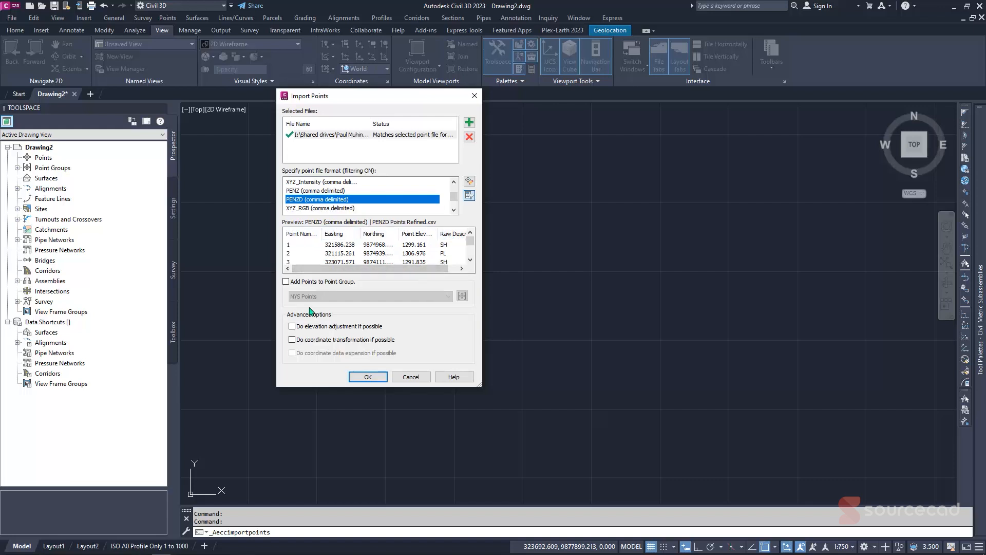
pyautogui.click(294, 282)
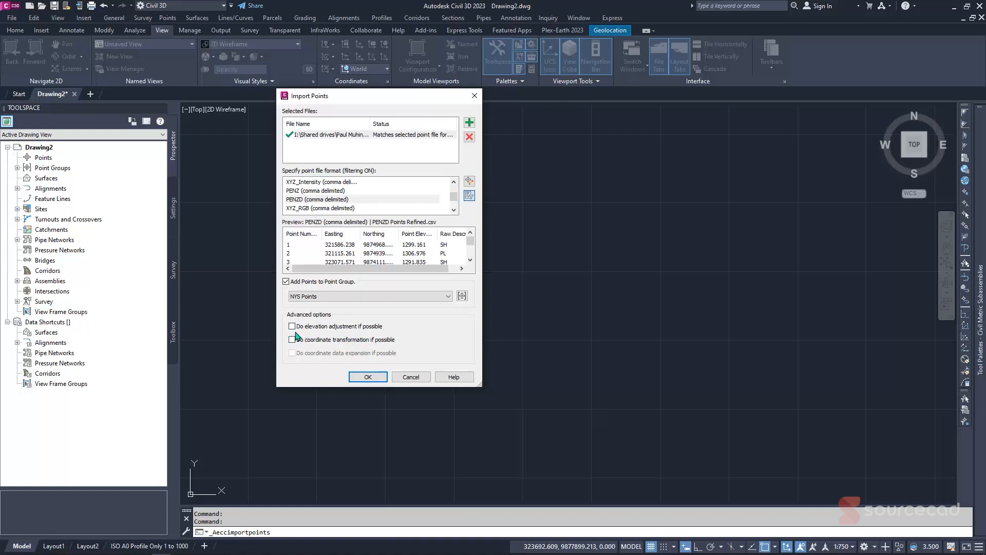
pyautogui.click(368, 377)
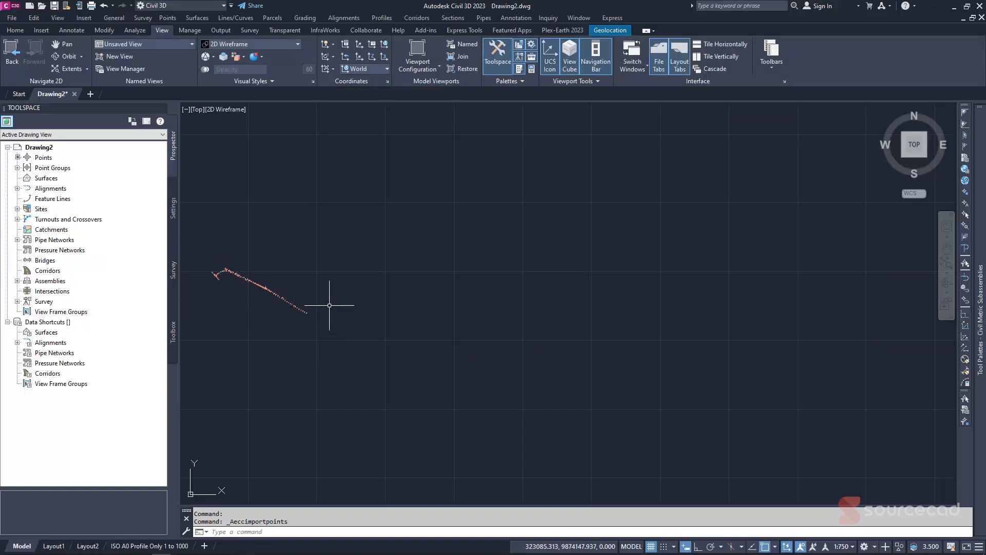
# Zoom to the drawing extents and examine the imported points and their description labels near the western end.
pyautogui.middleClick(447, 321)
pyautogui.middleClick(447, 321)
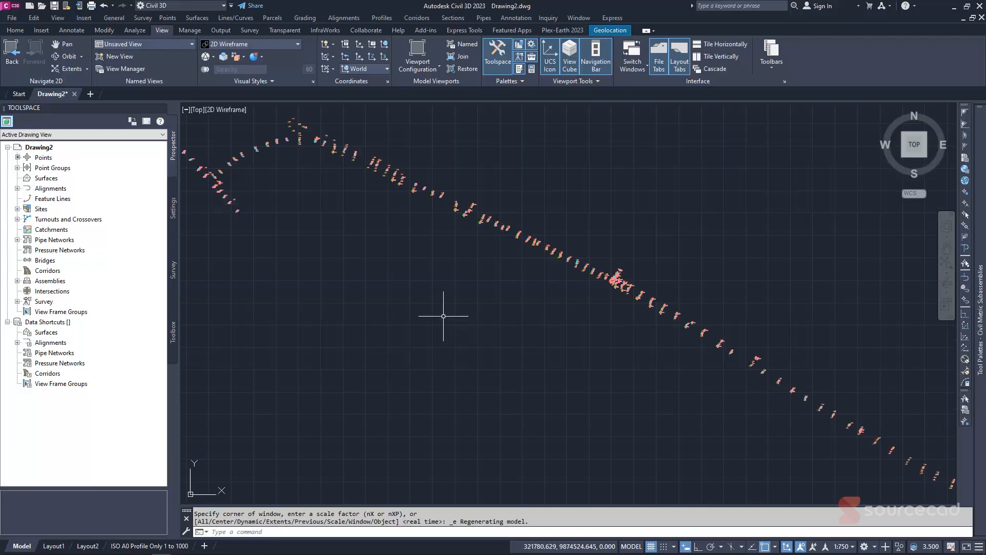
pyautogui.moveTo(390, 218)
pyautogui.mouseDown(button='middle')
pyautogui.moveTo(403, 266)
pyautogui.moveTo(343, 216)
pyautogui.mouseUp(button='middle')
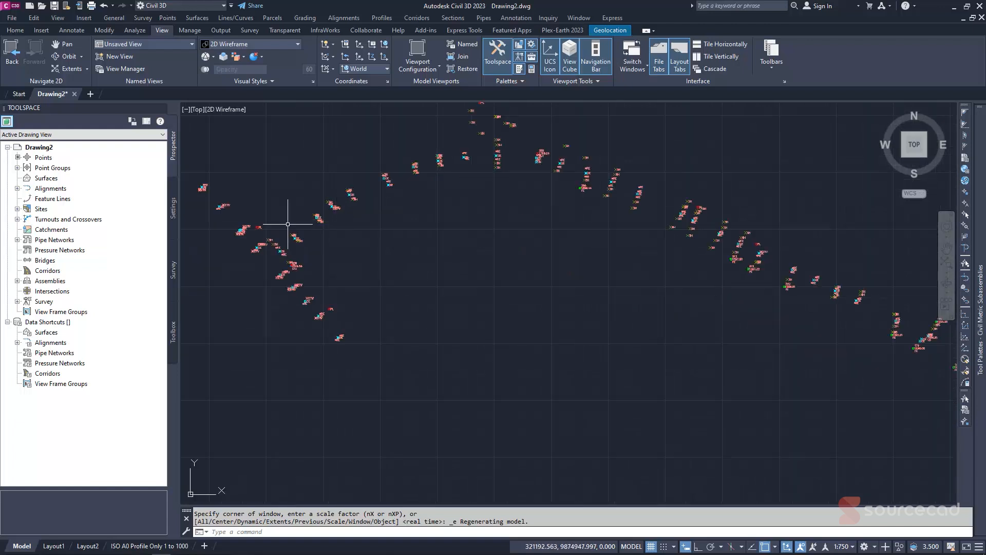
pyautogui.scroll(3, 319, 236)
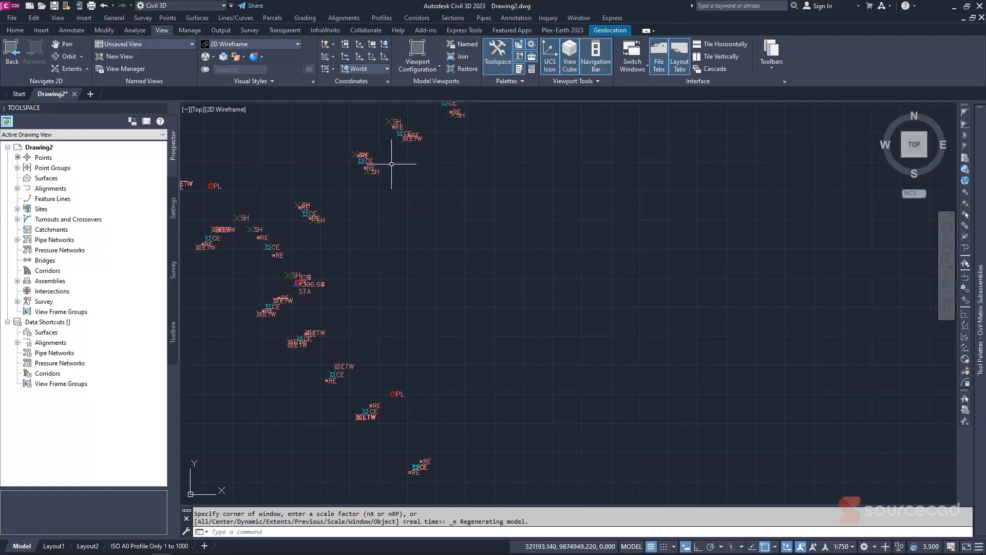
pyautogui.moveTo(397, 178); pyautogui.dragTo(414, 217, button='middle')
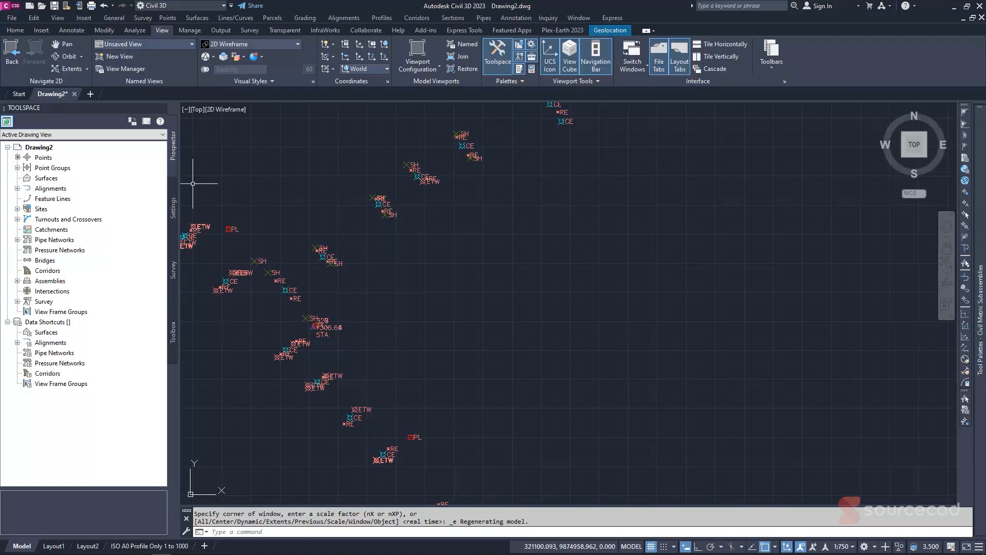
# Review the available surface creation commands without starting one.
pyautogui.click(20, 31)
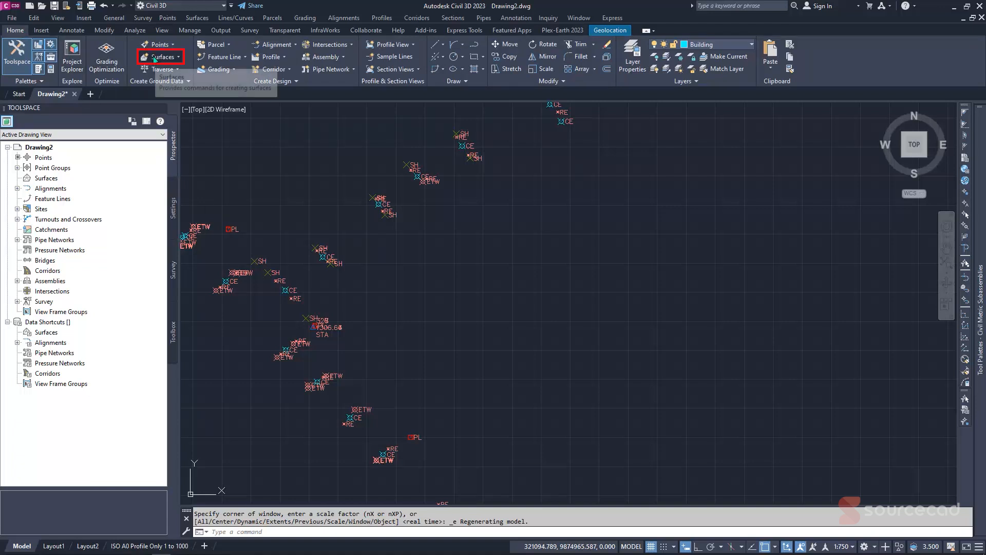
pyautogui.click(179, 58)
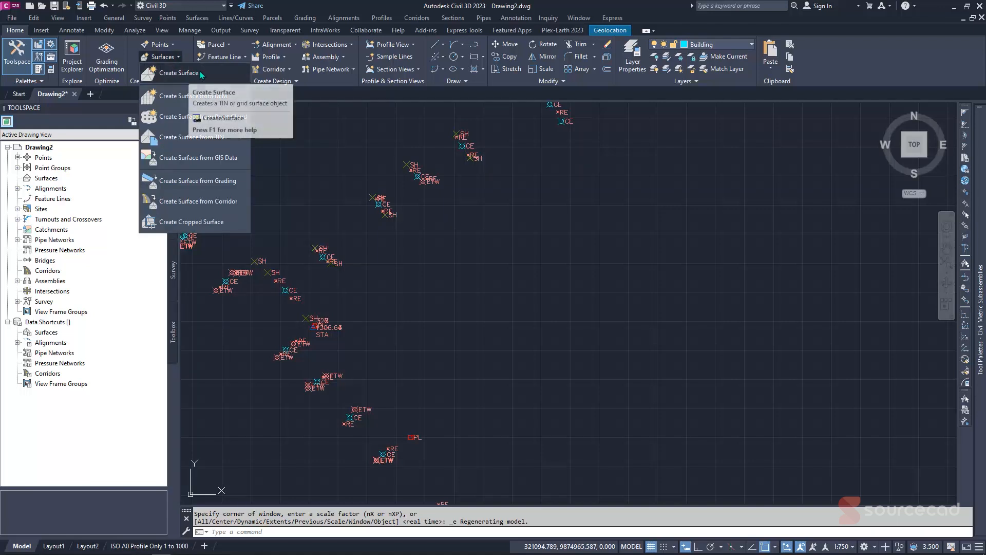
pyautogui.click(311, 155)
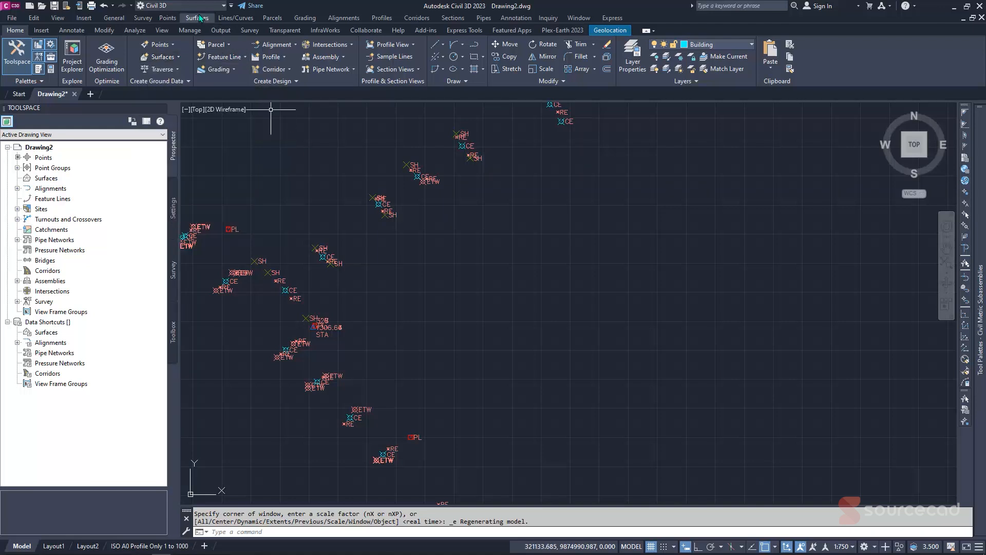
pyautogui.click(198, 18)
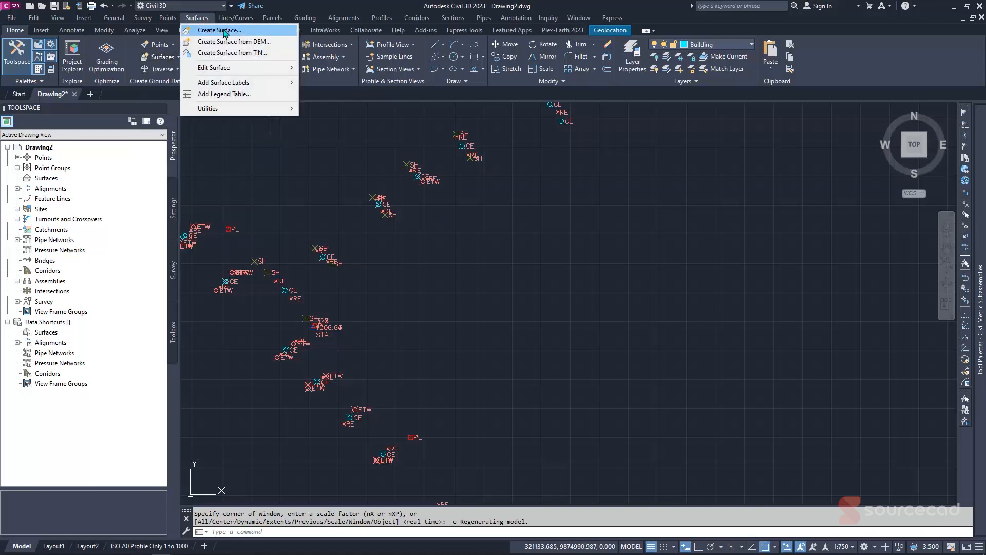
pyautogui.click(260, 169)
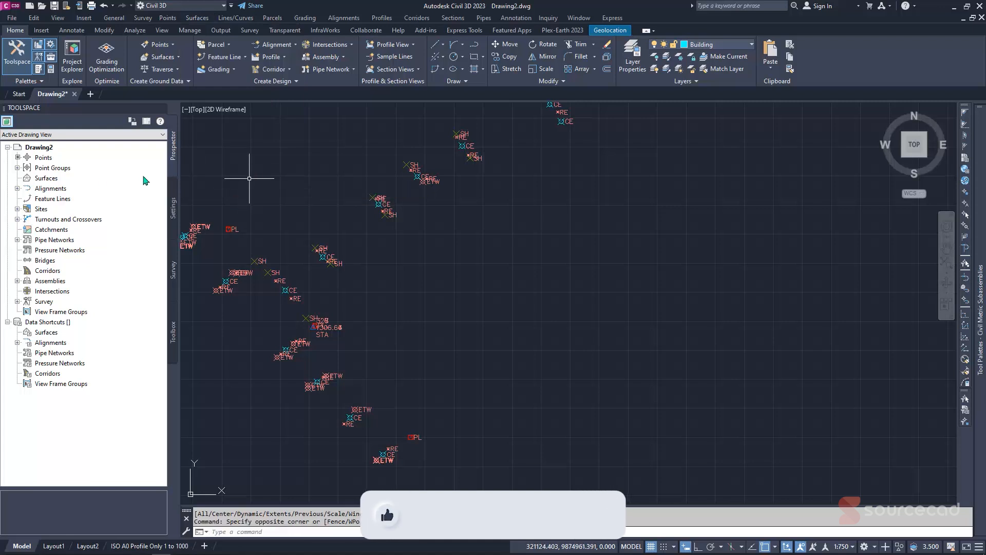
pyautogui.rightClick(47, 178)
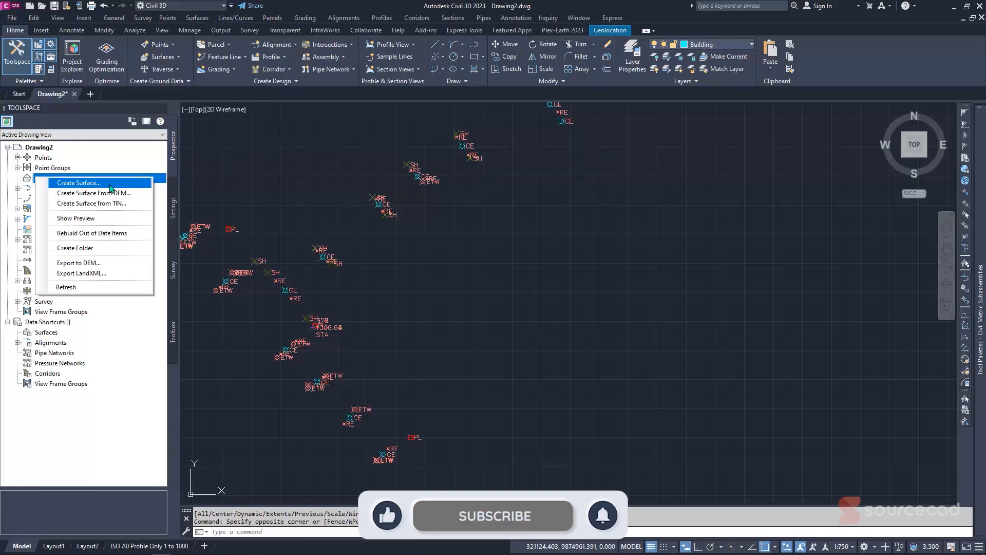
pyautogui.click(287, 172)
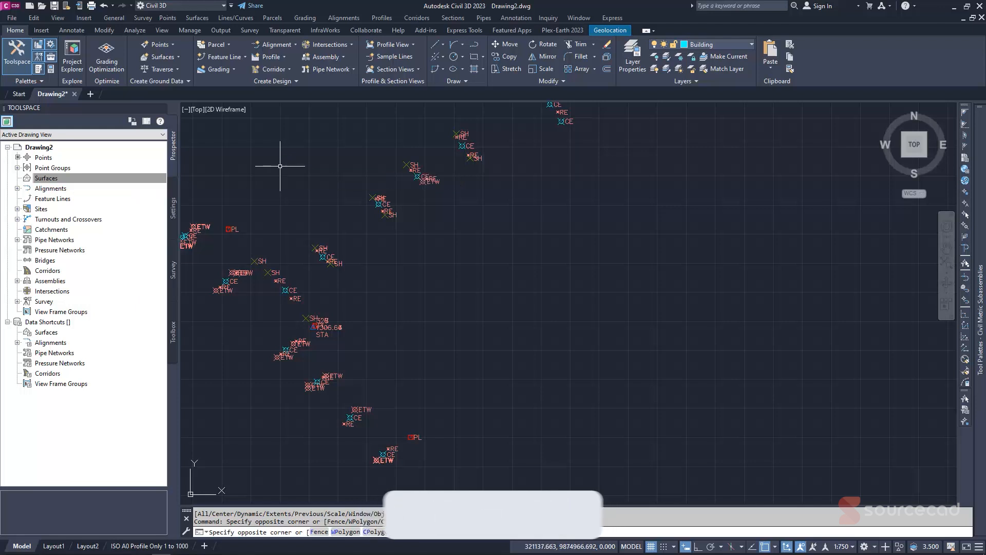
pyautogui.click(286, 169)
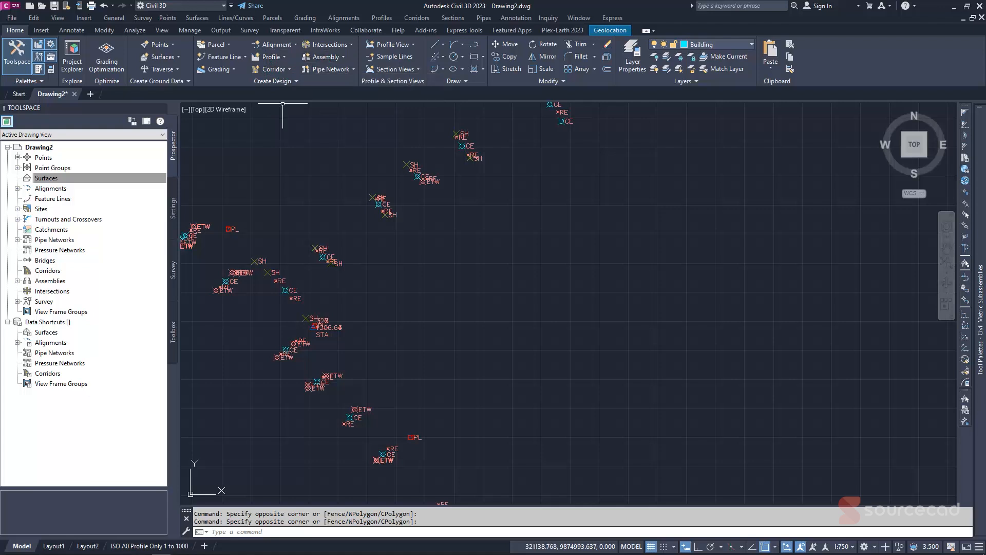
# Start creating a new surface in the drawing's Surfaces collection and set its type to TIN surface.
pyautogui.click(44, 180)
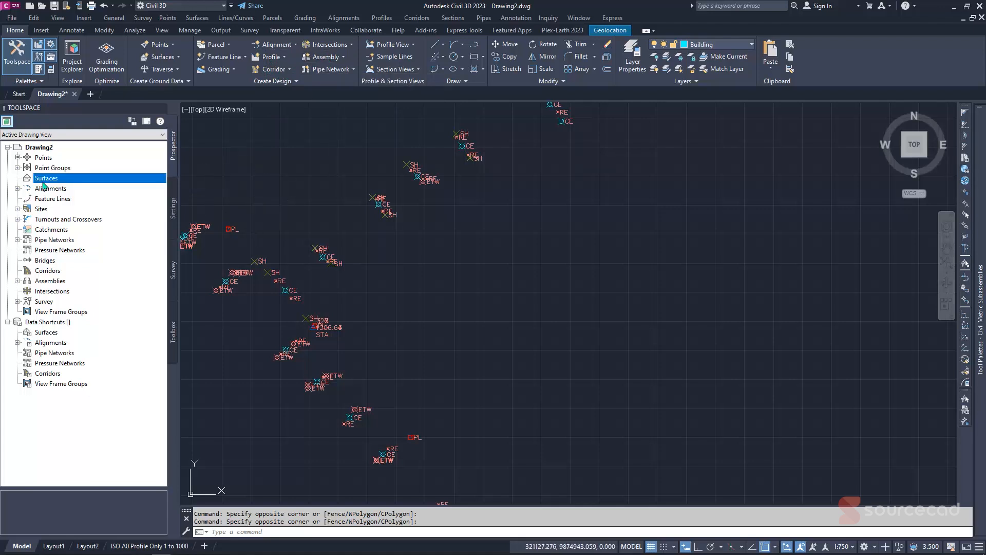
pyautogui.rightClick(47, 181)
pyautogui.click(98, 188)
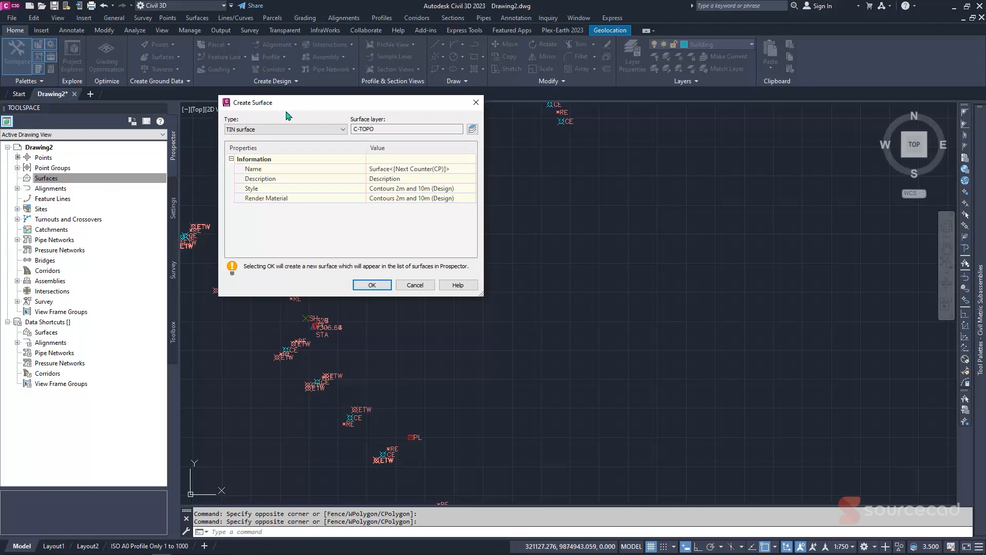
pyautogui.click(246, 130)
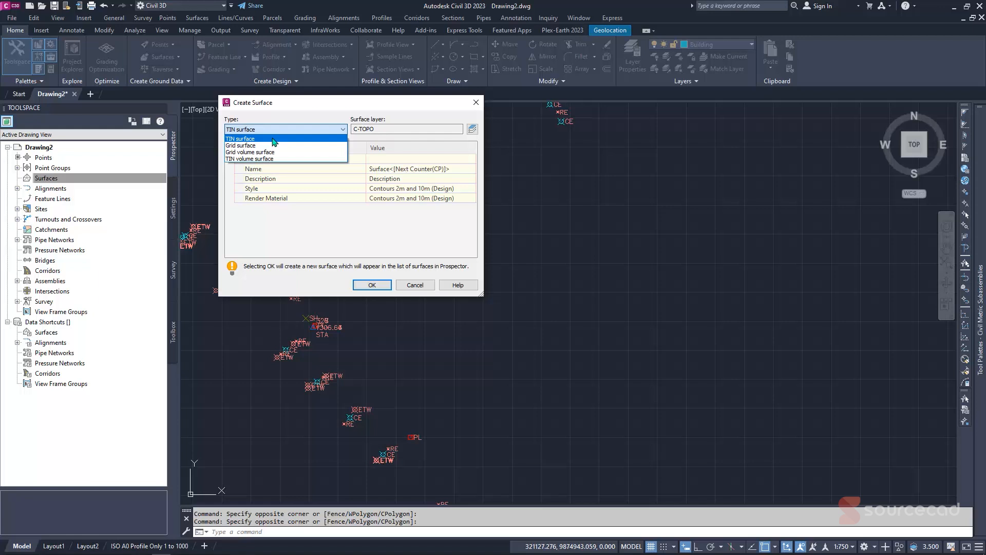
pyautogui.click(274, 140)
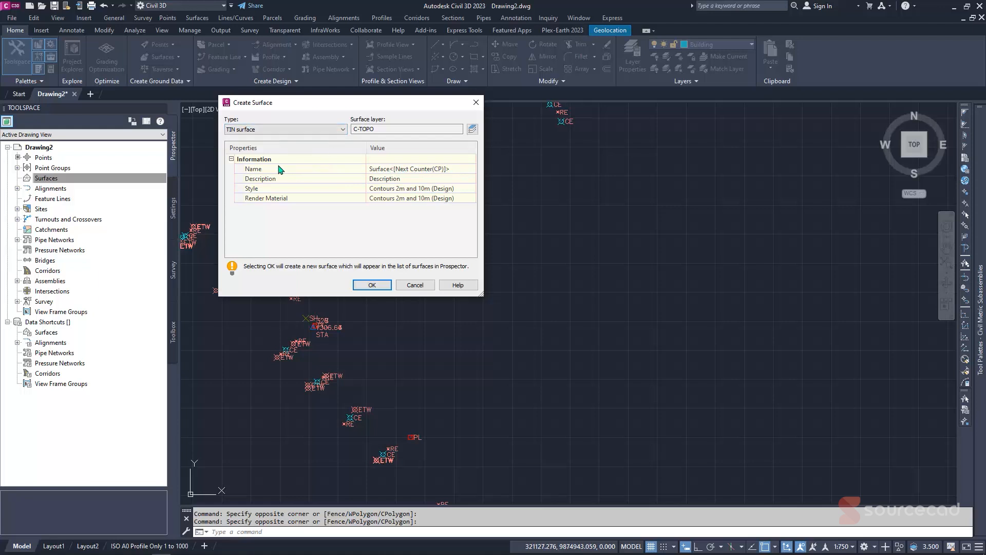
# Name the new surface Existing Ground.
pyautogui.click(453, 169)
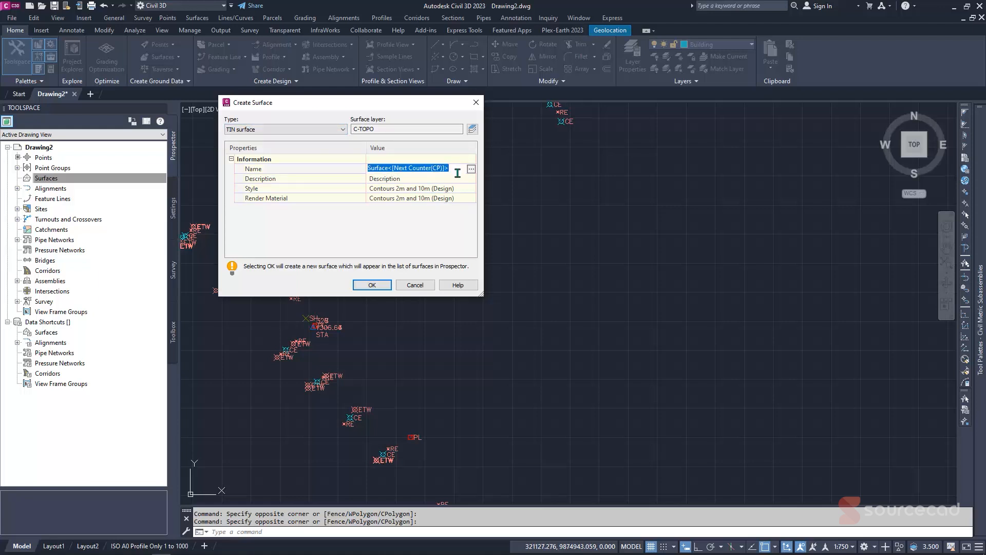
pyautogui.write('Exi')
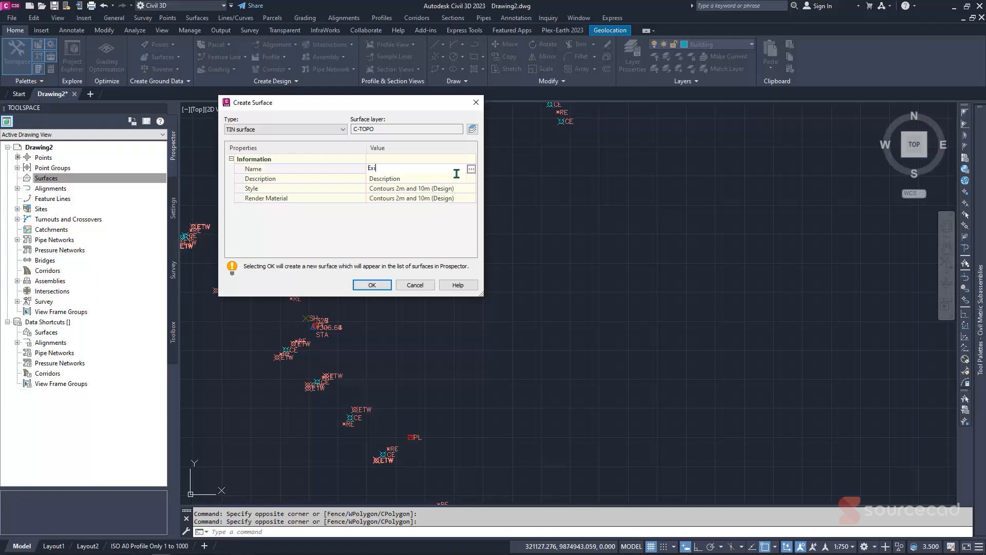
pyautogui.write('ng Ground')
pyautogui.press('Return')
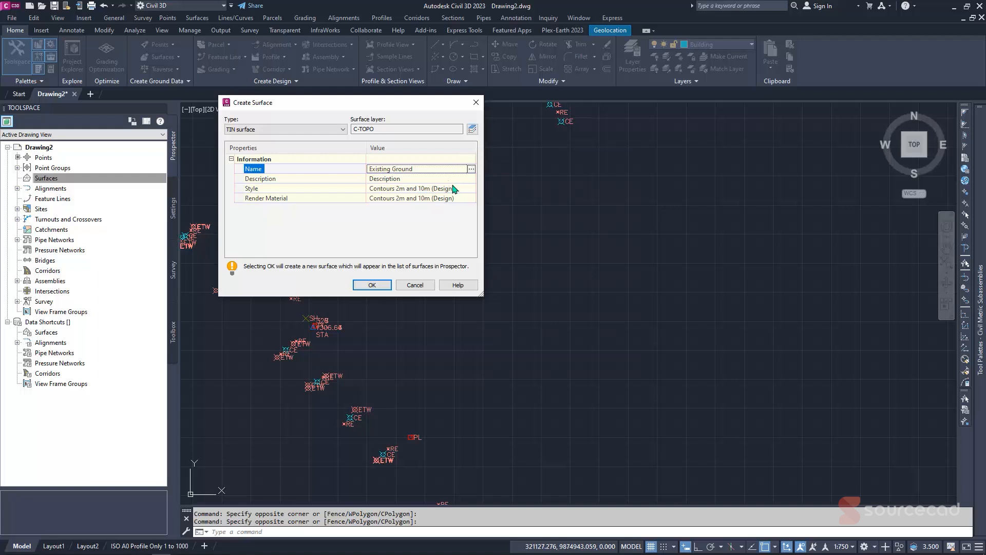
# Review the surface styles available for the new surface without changing the assigned style.
pyautogui.click(470, 190)
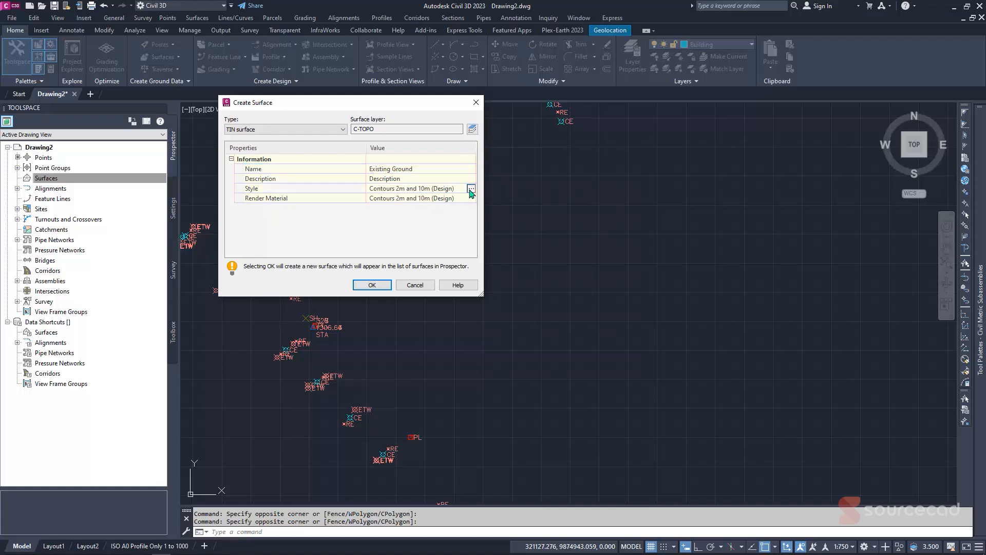
pyautogui.click(471, 189)
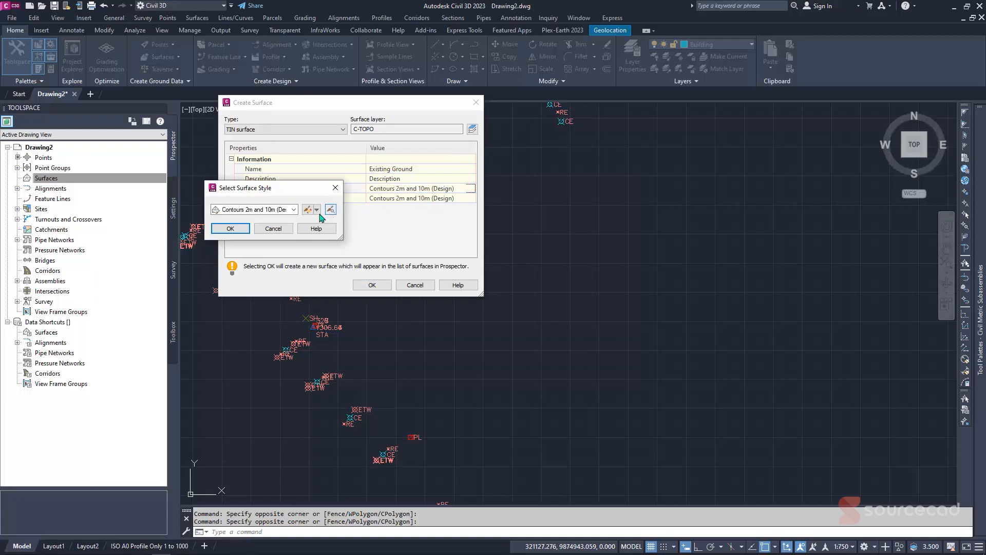
pyautogui.click(294, 210)
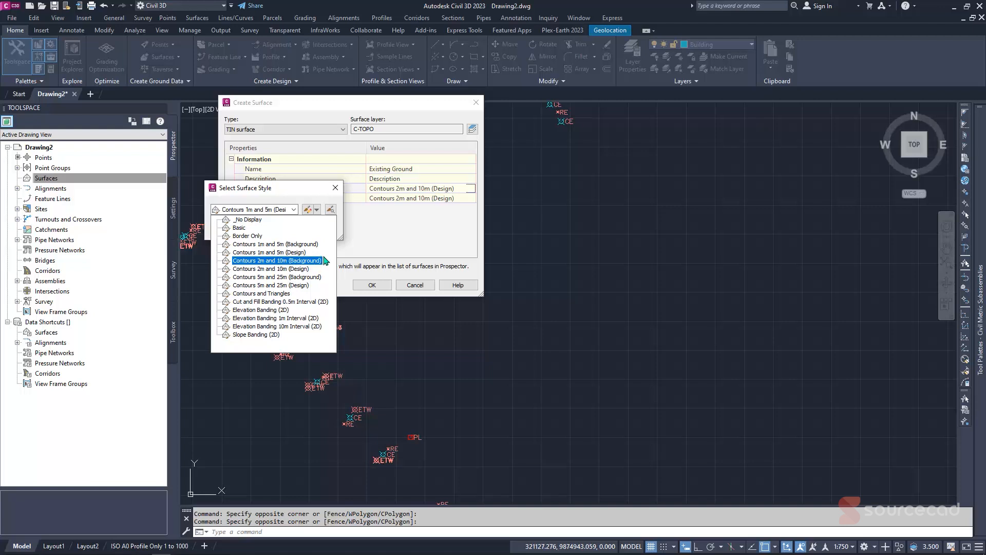
pyautogui.click(284, 195)
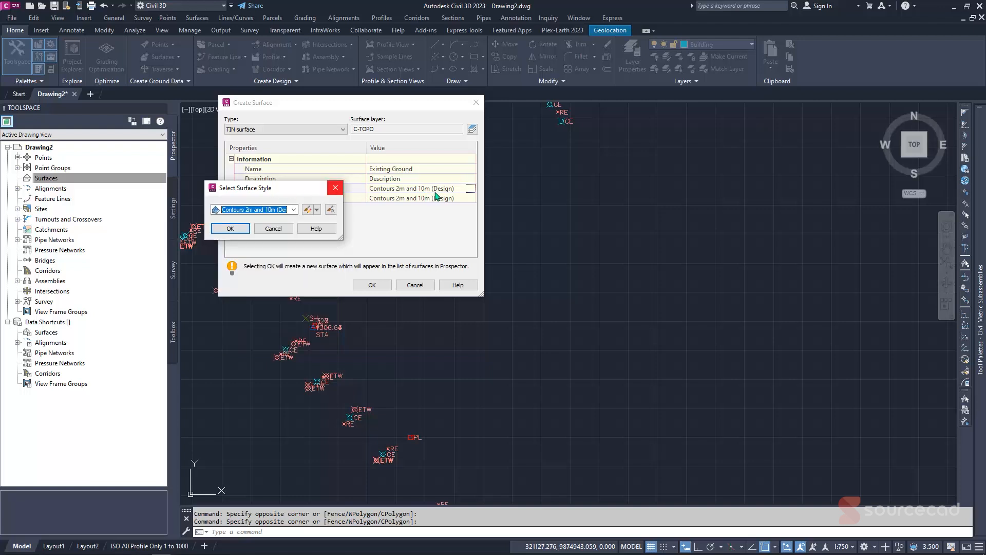
pyautogui.click(338, 189)
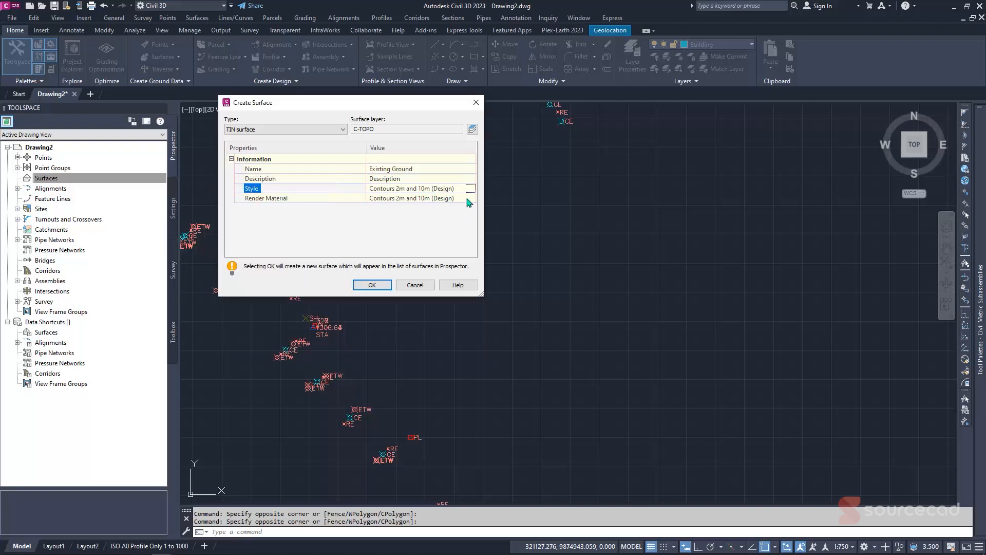
# Set the new surface's render material to Sitework.Planting.Grass.Thick and create the surface.
pyautogui.click(471, 200)
pyautogui.click(471, 198)
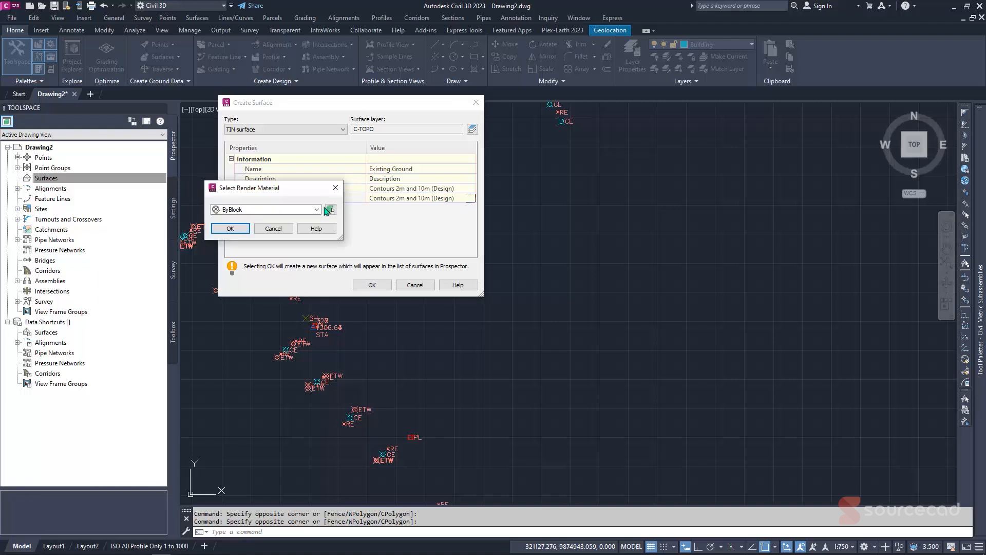
pyautogui.click(317, 209)
pyautogui.click(301, 270)
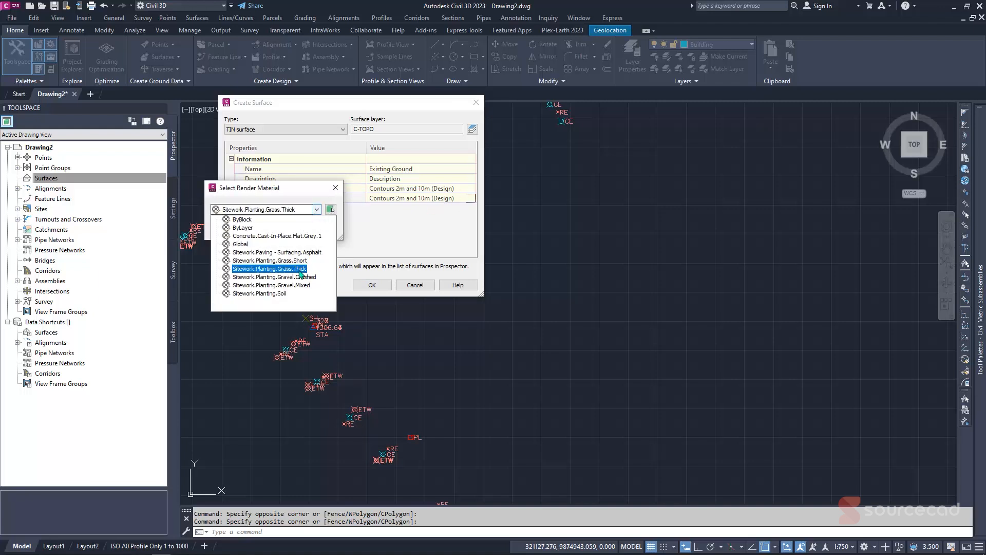
pyautogui.click(301, 269)
pyautogui.click(238, 228)
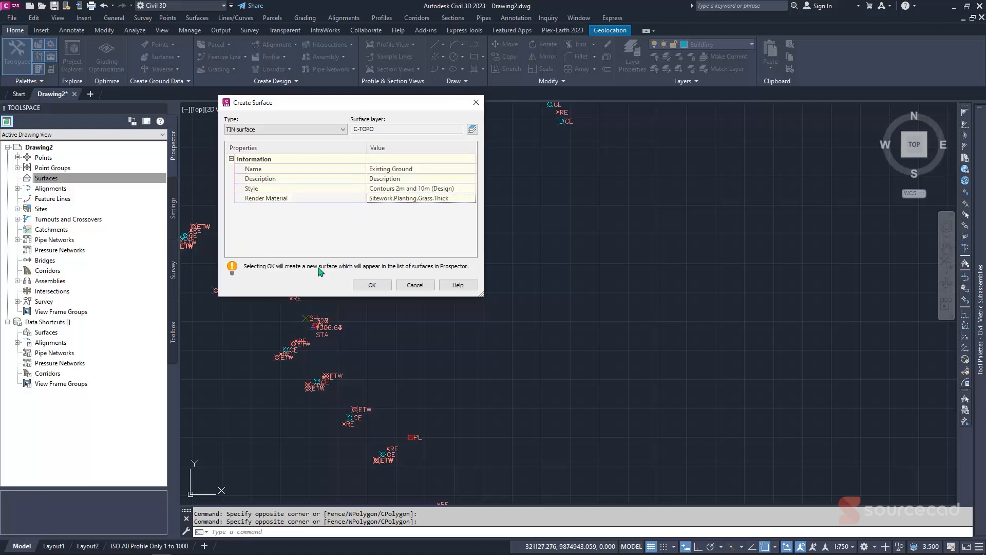
pyautogui.click(372, 285)
# Expand the Existing Ground surface in the Surfaces collection down to its list of definition data types.
pyautogui.scroll(-5, 372, 284)
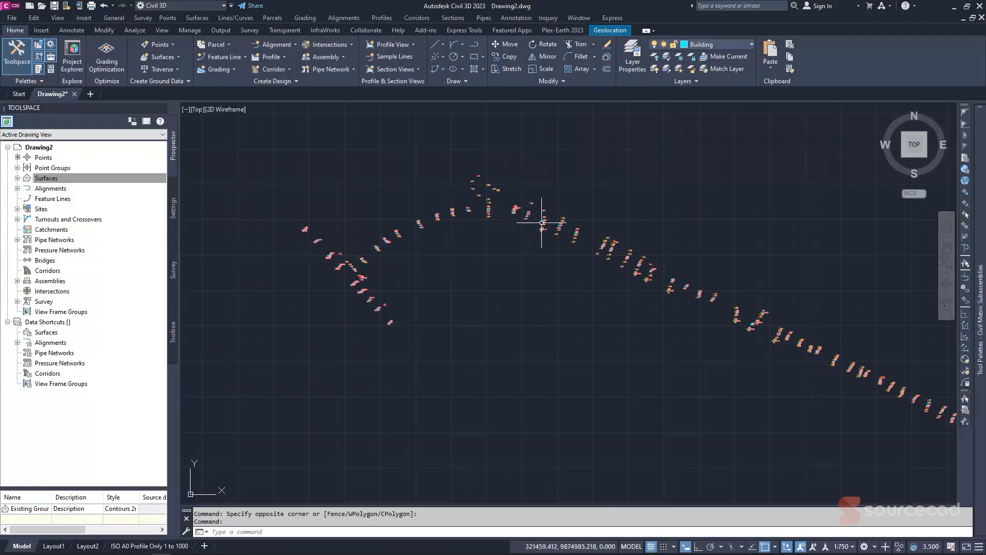
pyautogui.scroll(3, 412, 257)
pyautogui.scroll(-2, 412, 256)
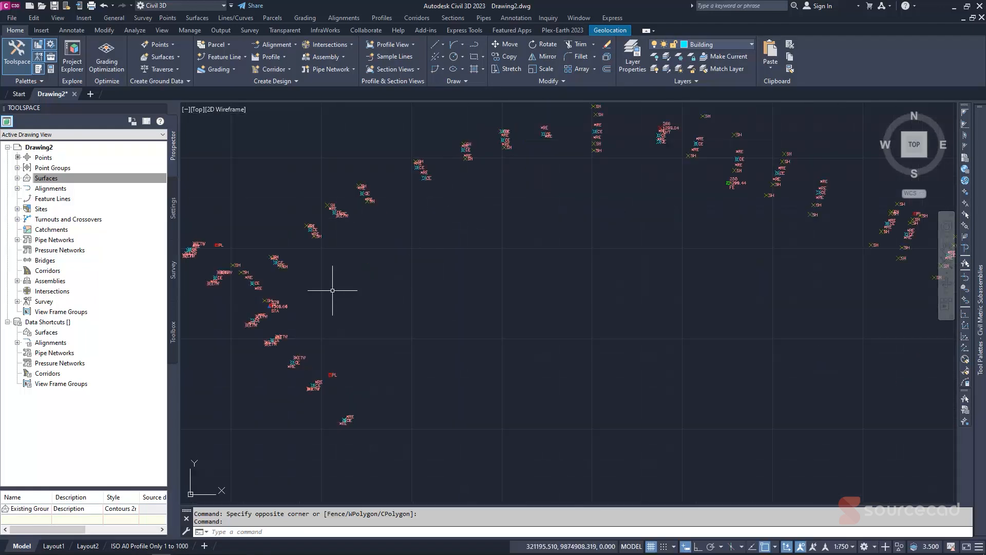
pyautogui.scroll(-2, 334, 287)
pyautogui.click(39, 179)
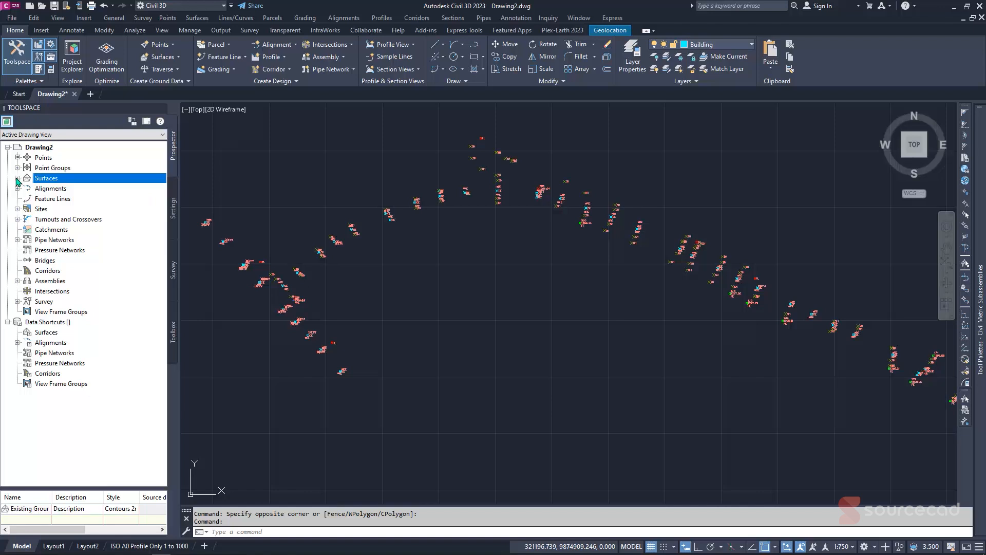
pyautogui.click(17, 178)
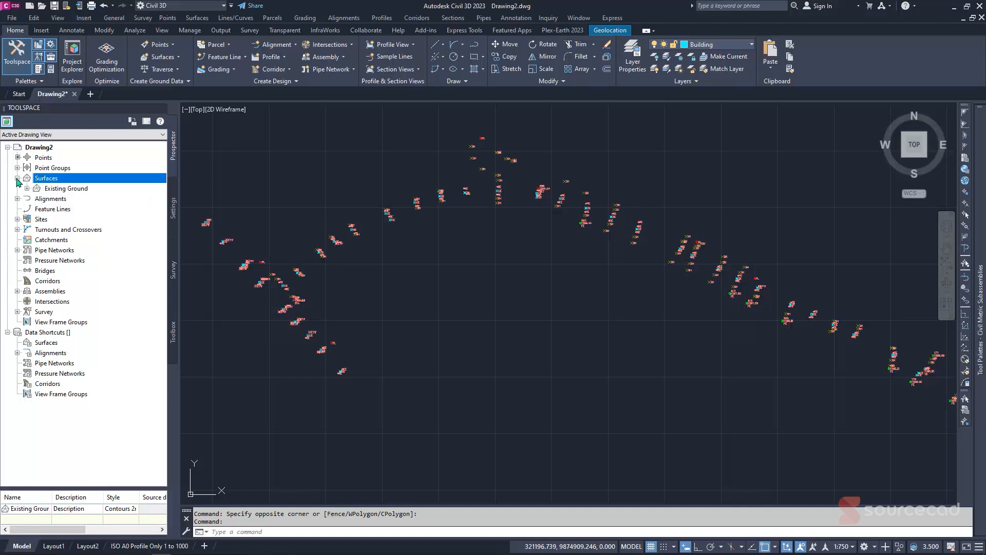
pyautogui.click(27, 189)
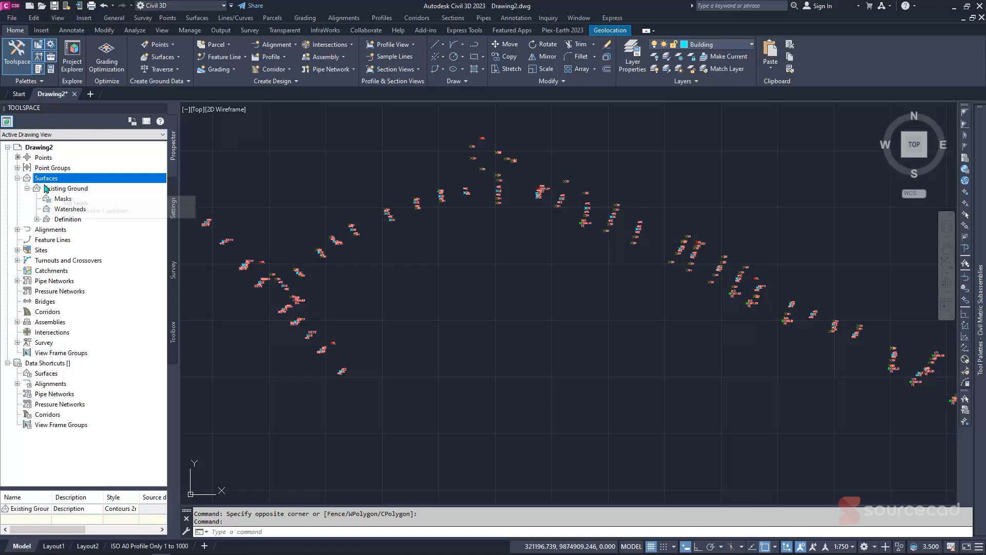
pyautogui.click(50, 190)
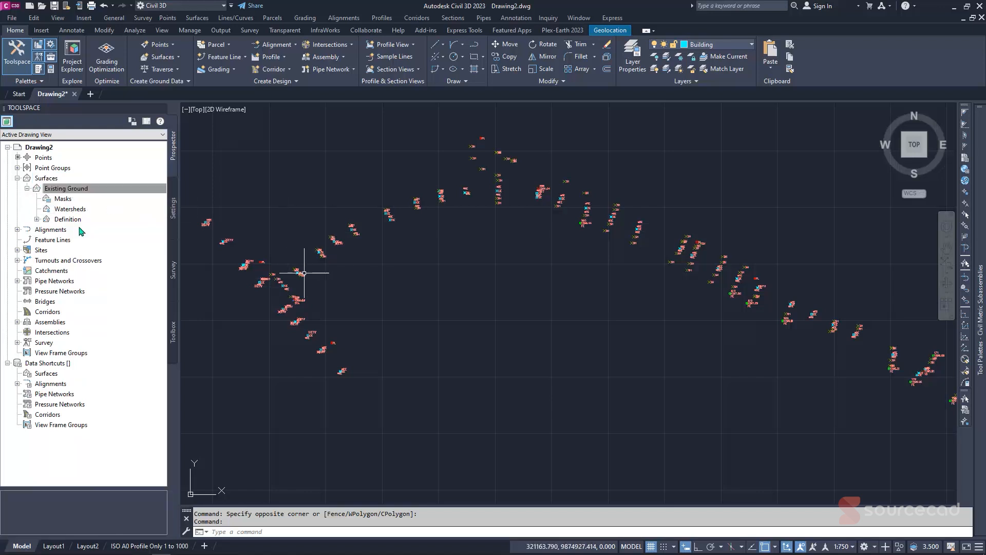
pyautogui.click(36, 219)
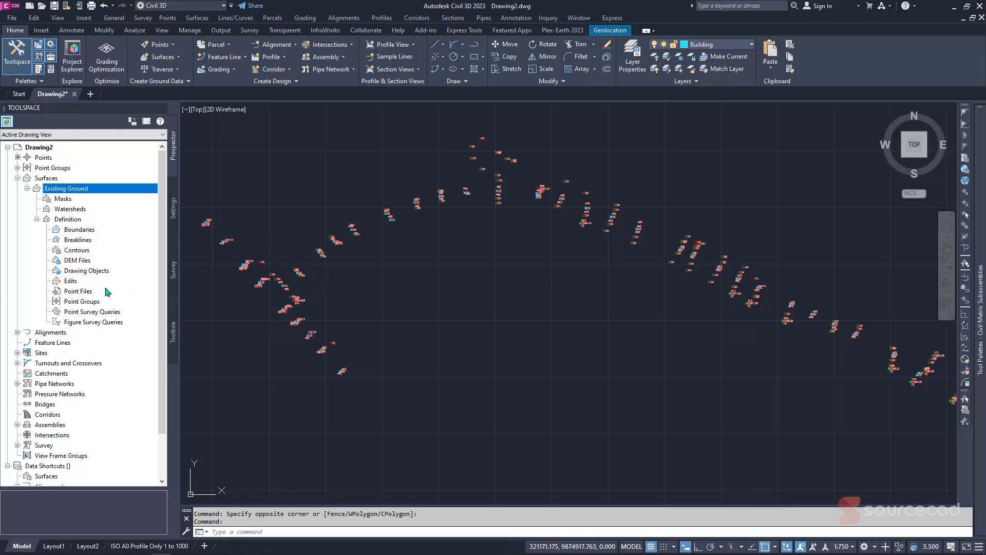
# Add the NYS Points point group to the Existing Ground surface definition.
pyautogui.click(81, 302)
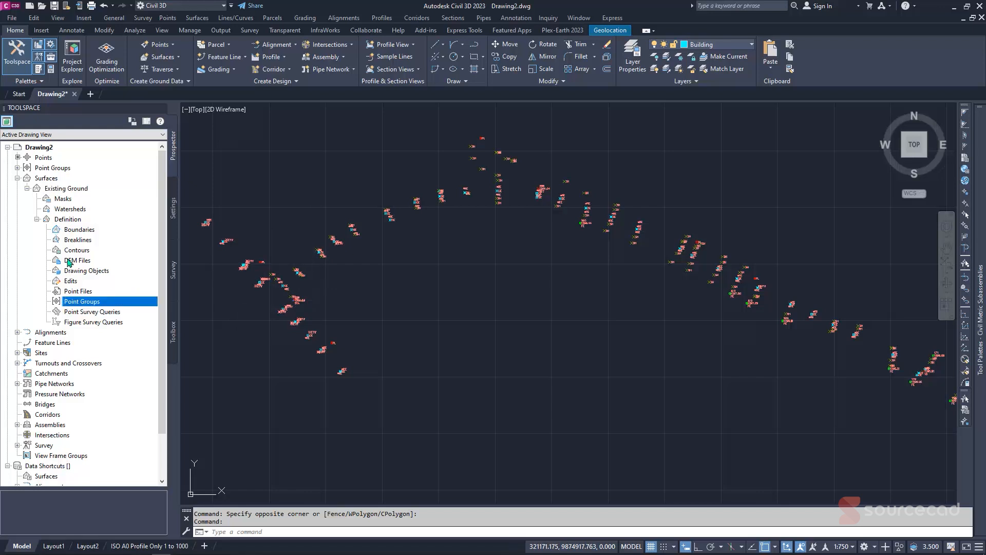
pyautogui.rightClick(88, 304)
pyautogui.click(102, 309)
pyautogui.click(291, 184)
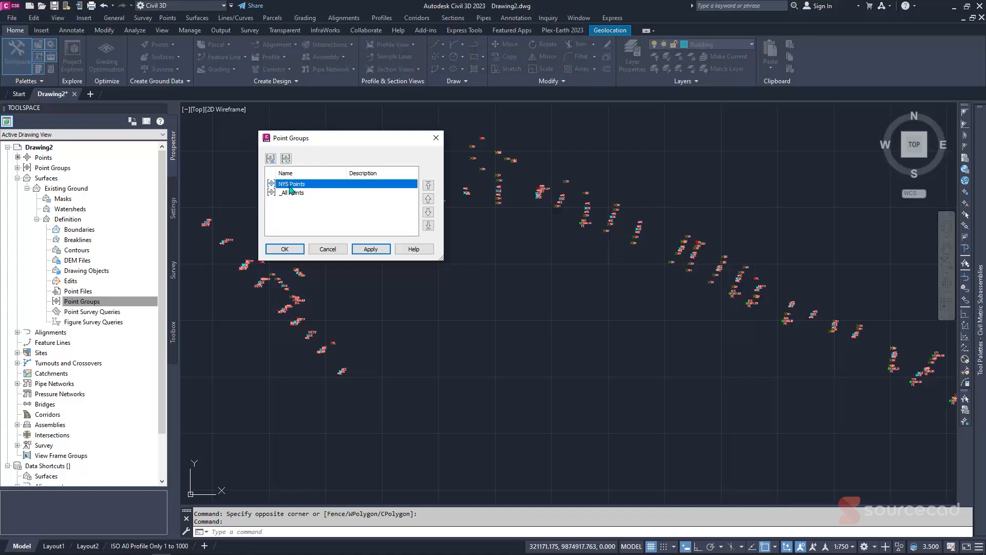
pyautogui.click(355, 252)
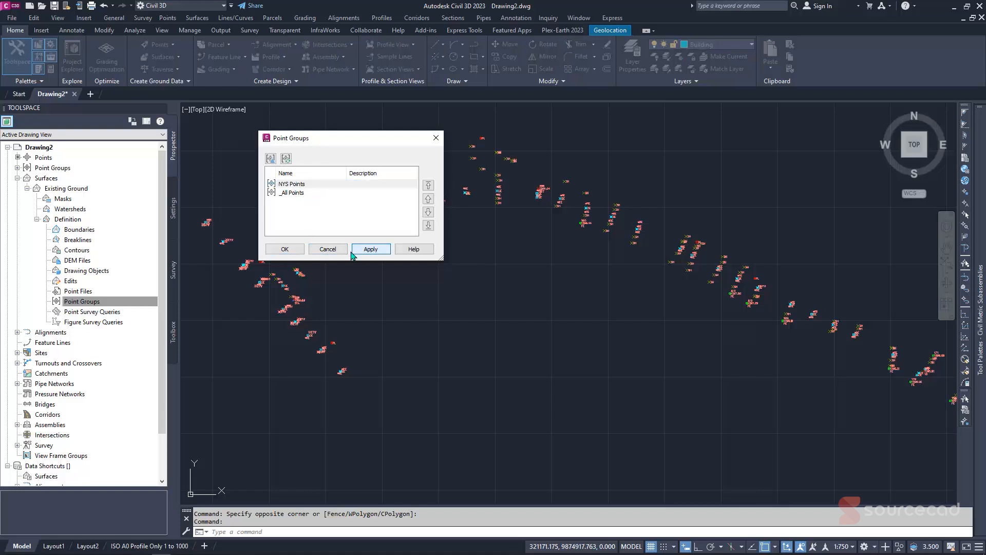
pyautogui.click(285, 249)
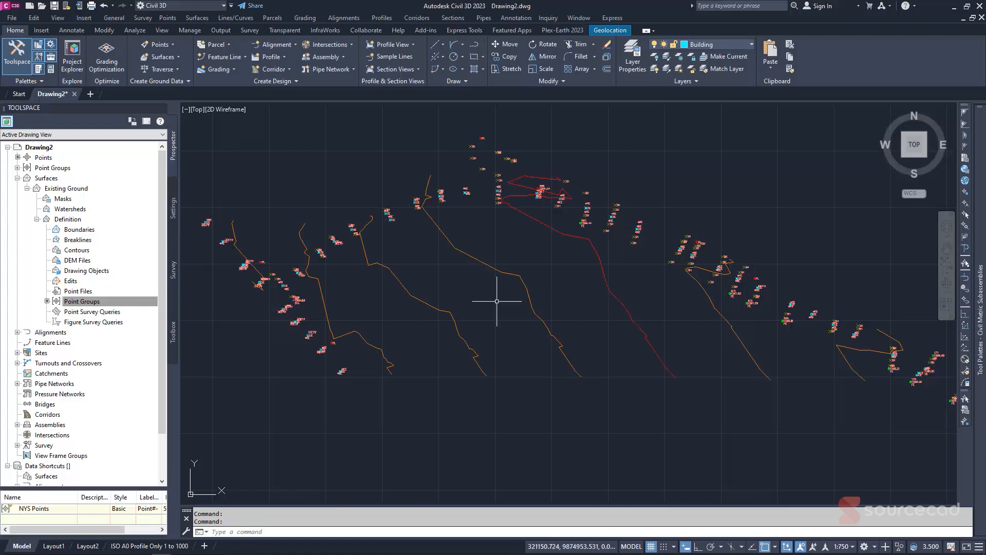
# Select the Existing Ground surface by one of its contours in the drawing and open its surface properties.
pyautogui.scroll(-6, 509, 288)
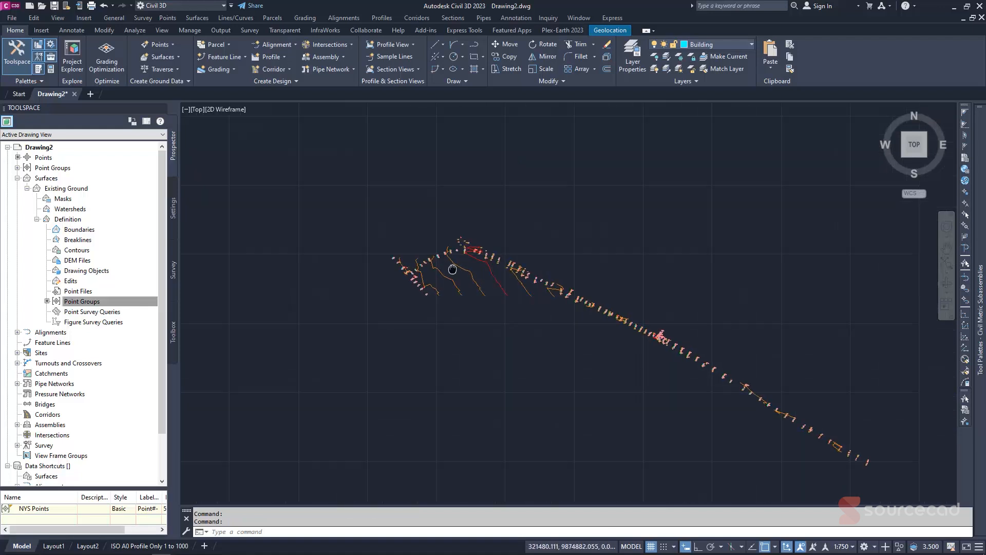
pyautogui.moveTo(452, 269); pyautogui.dragTo(410, 260, button='middle')
pyautogui.scroll(2, 392, 264)
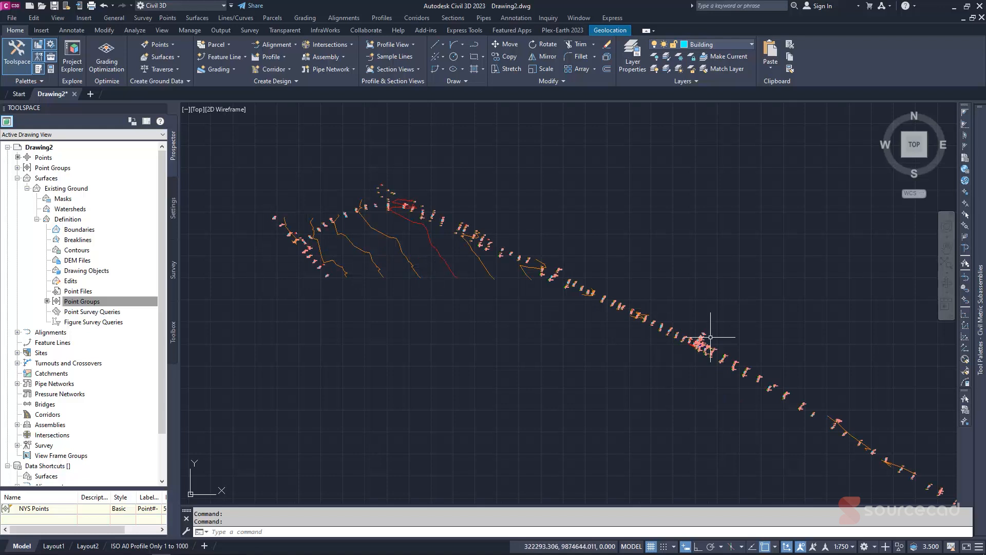
pyautogui.scroll(-3, 753, 373)
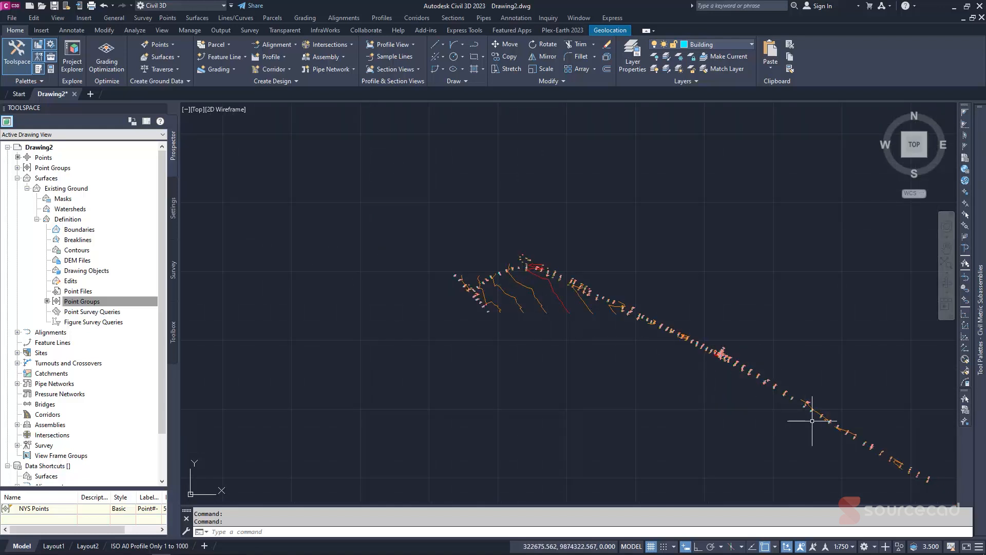
pyautogui.scroll(2, 580, 354)
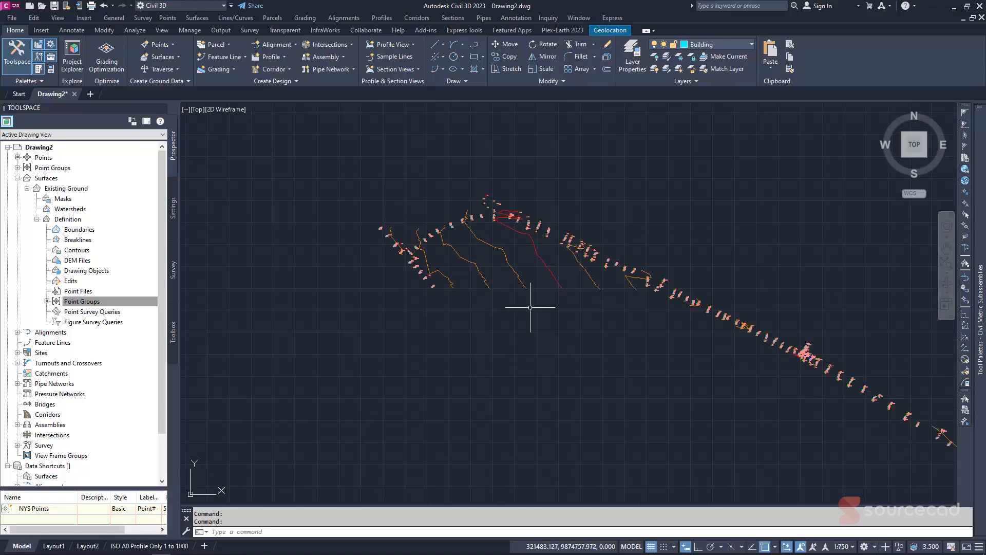
pyautogui.click(478, 273)
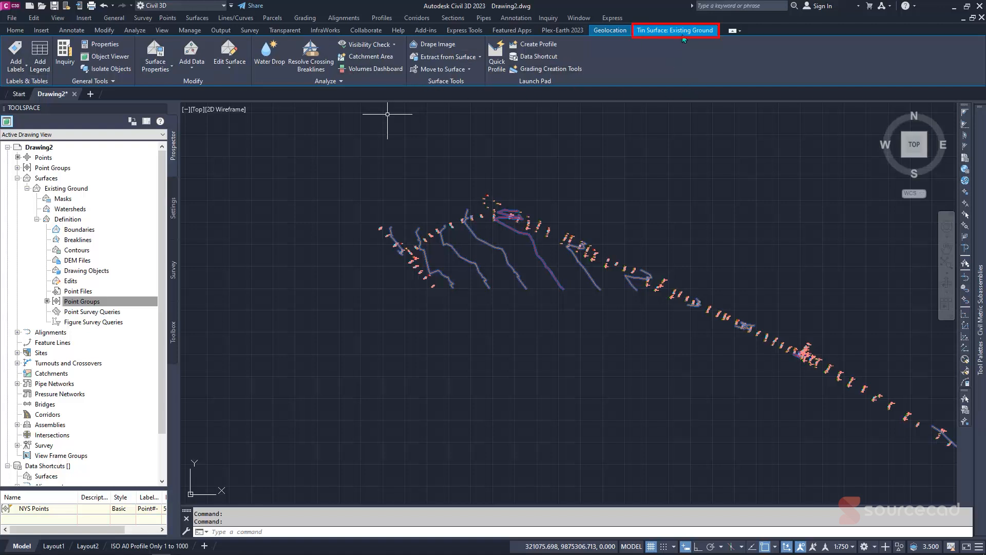
pyautogui.click(161, 57)
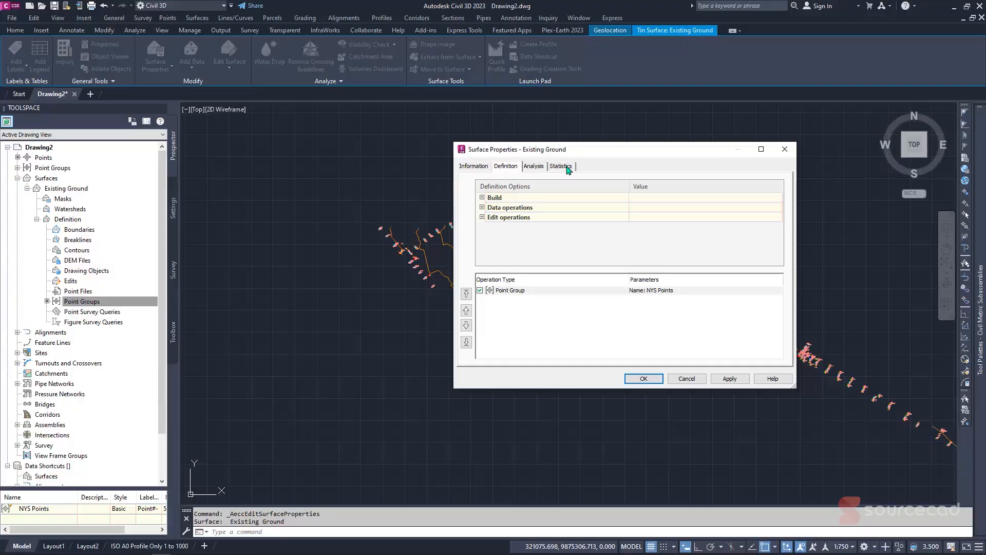
# Examine the surface's general statistics, including its number of points and its minimum, maximum and mean elevations.
pyautogui.click(567, 167)
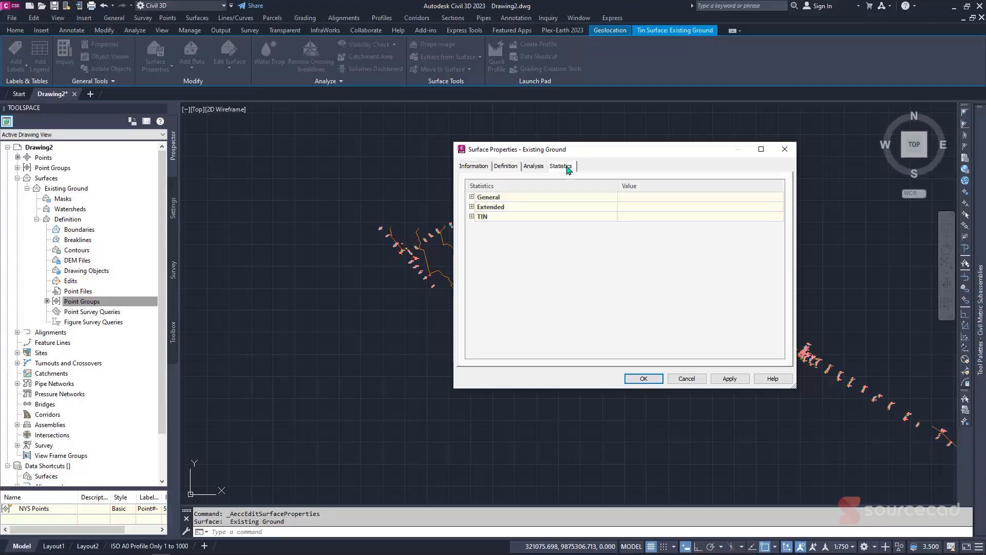
pyautogui.click(472, 197)
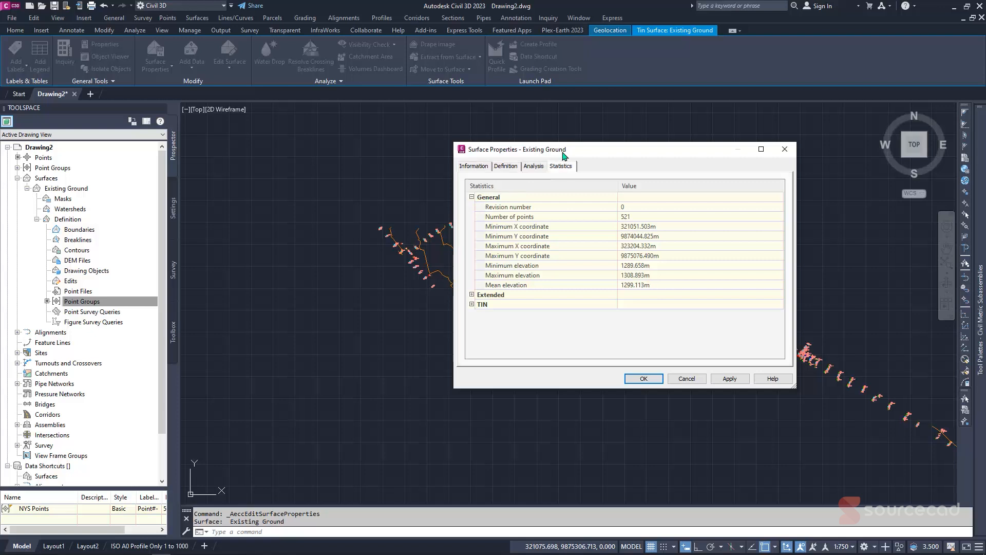
pyautogui.moveTo(564, 154); pyautogui.dragTo(442, 128)
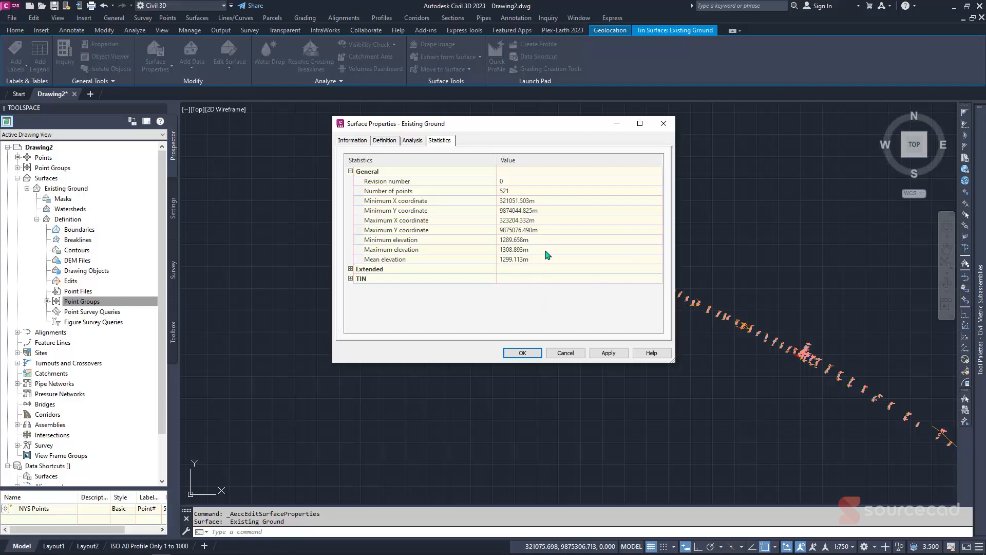
# In the surface's build definition options, set the lower elevation exclusion limit to 1200 m.
pyautogui.click(385, 141)
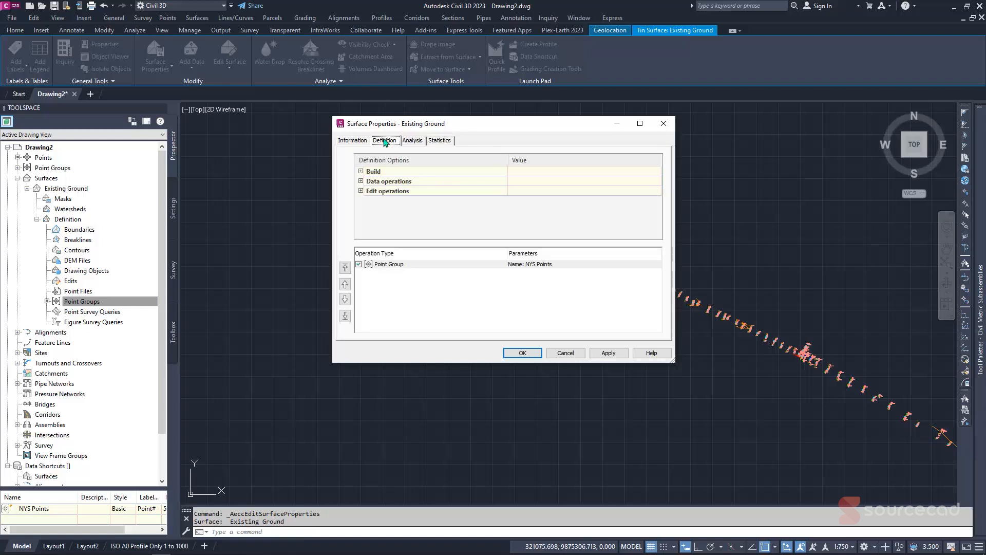
pyautogui.click(361, 172)
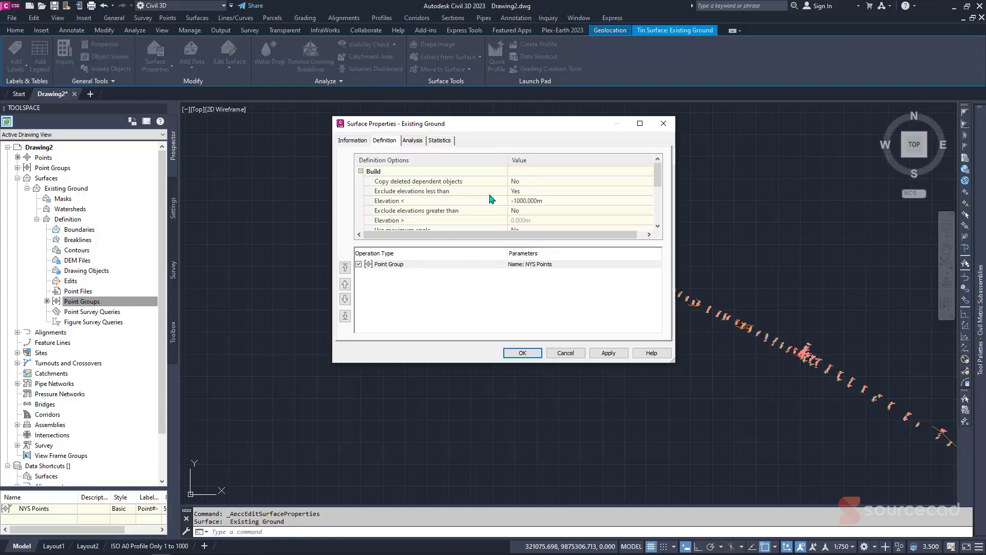
pyautogui.click(552, 204)
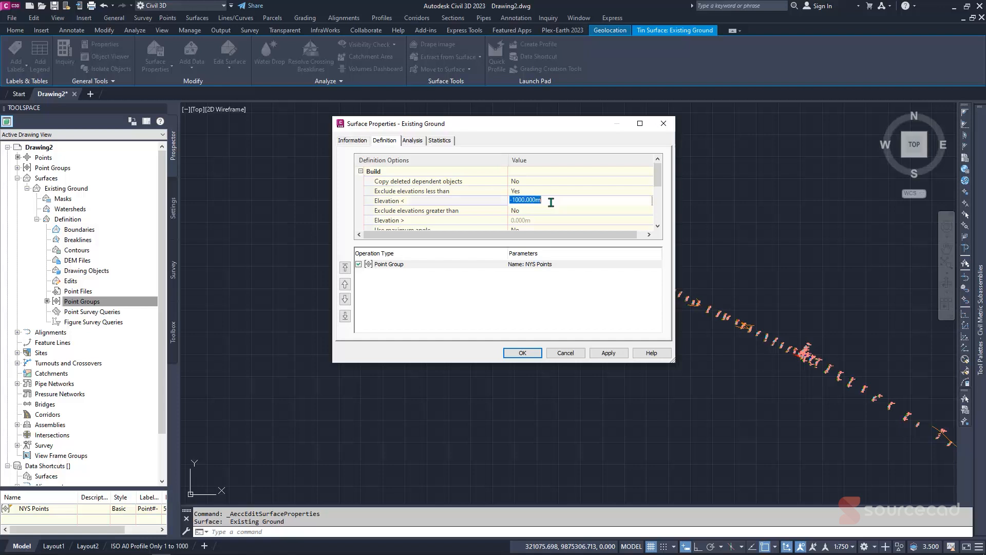
pyautogui.write('1200')
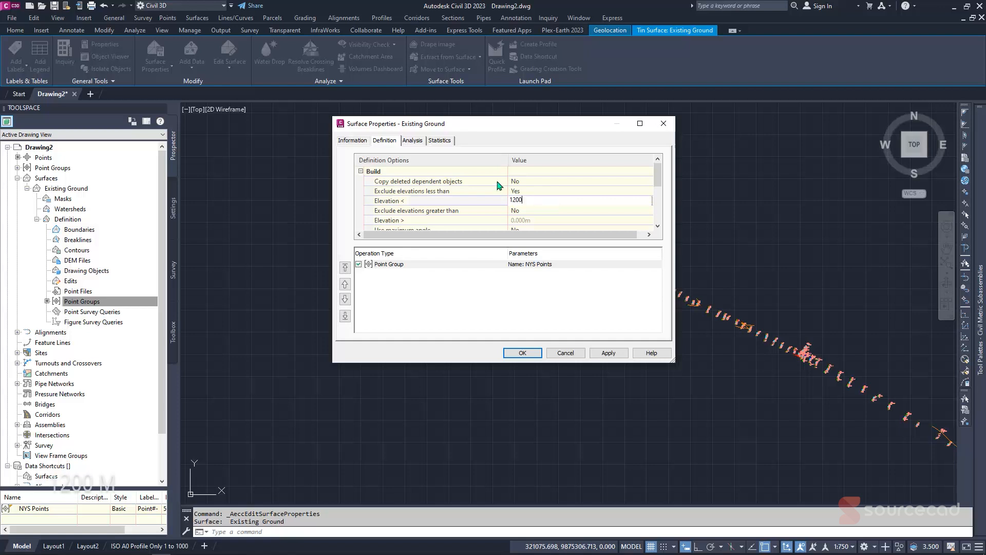
pyautogui.press('Return')
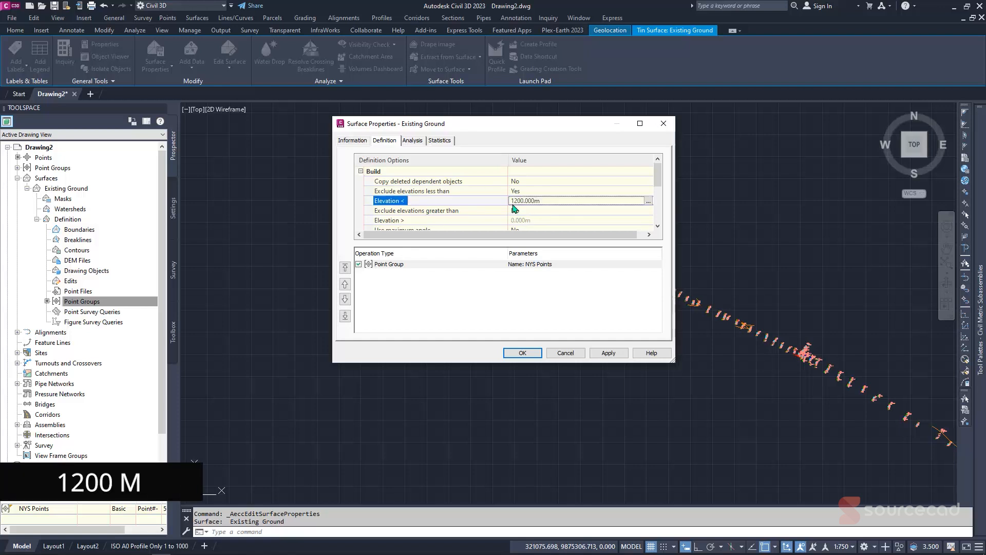
# Enable excluding elevations greater than a limit in the surface's build options and set that limit to 1400 m.
pyautogui.click(515, 210)
pyautogui.click(516, 211)
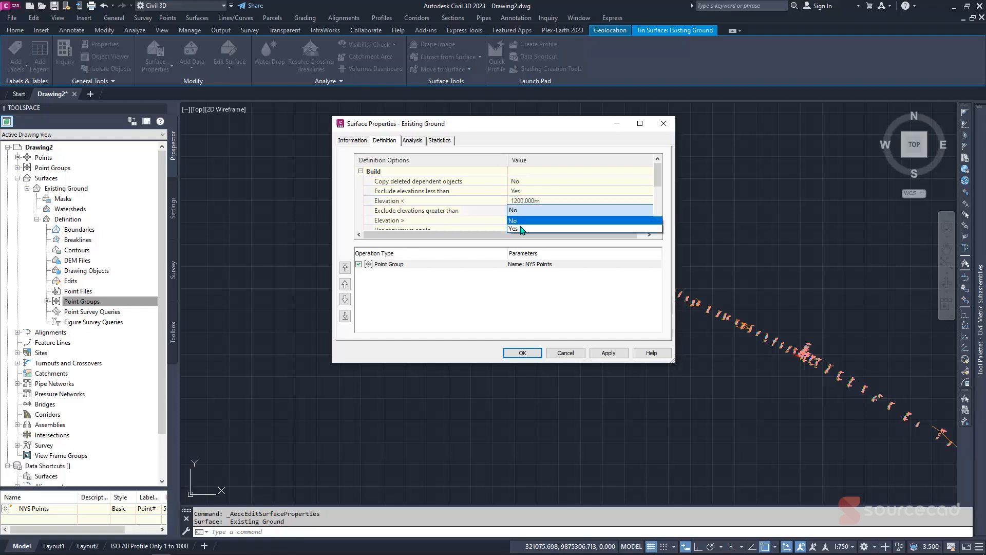
pyautogui.click(515, 229)
pyautogui.click(546, 219)
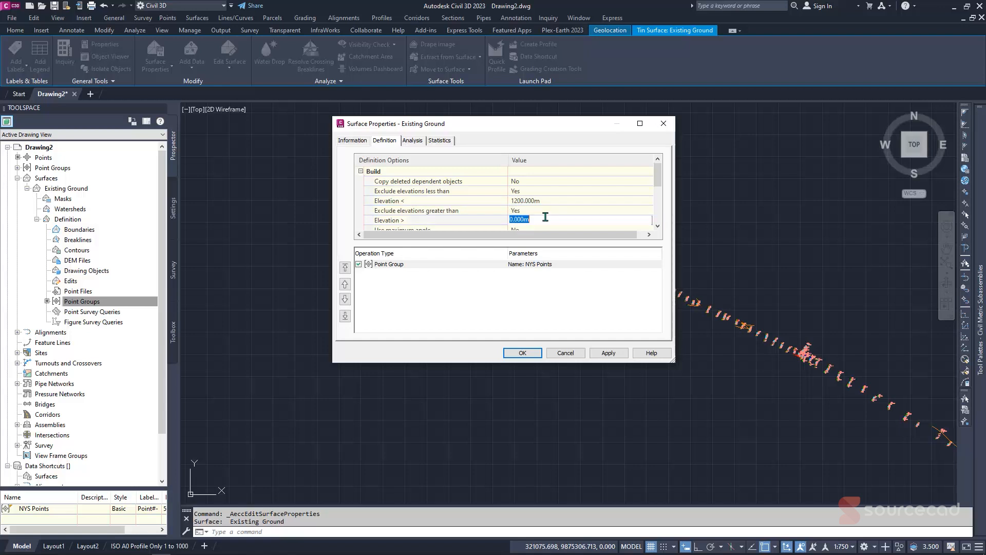
pyautogui.write('1400')
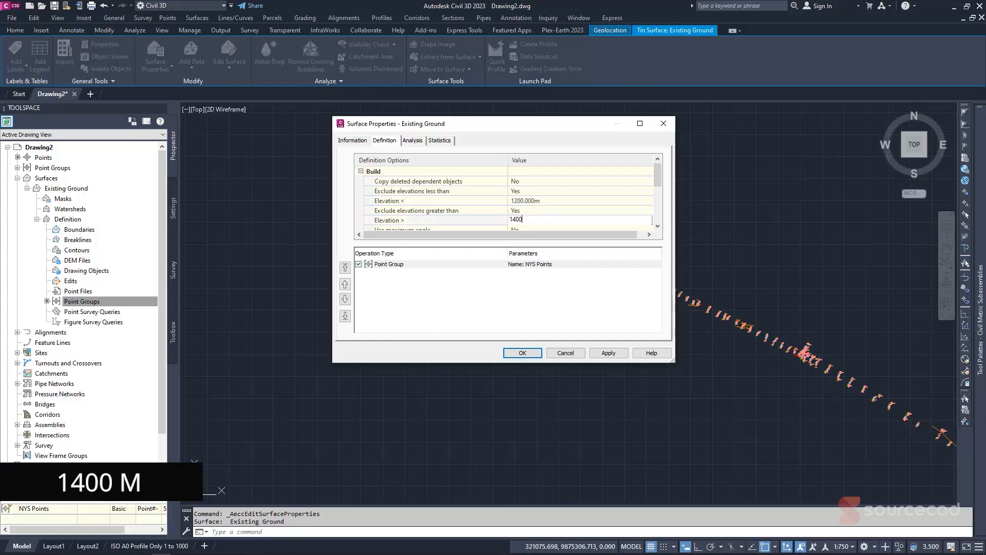
pyautogui.click(477, 216)
# Enable the maximum angle option and set the maximum angle between adjacent TIN lines to 135 degrees.
pyautogui.scroll(-1, 507, 203)
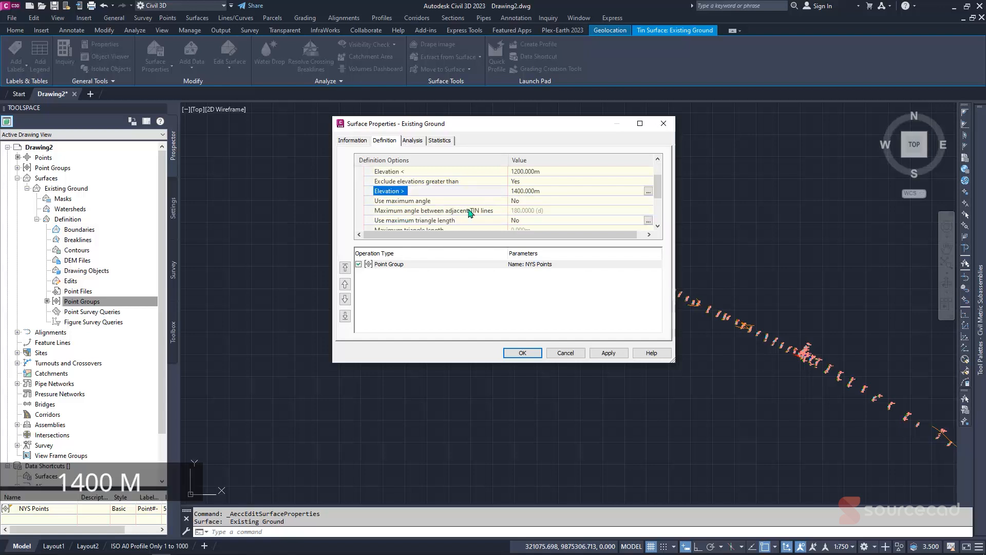
pyautogui.moveTo(497, 133); pyautogui.dragTo(282, 138)
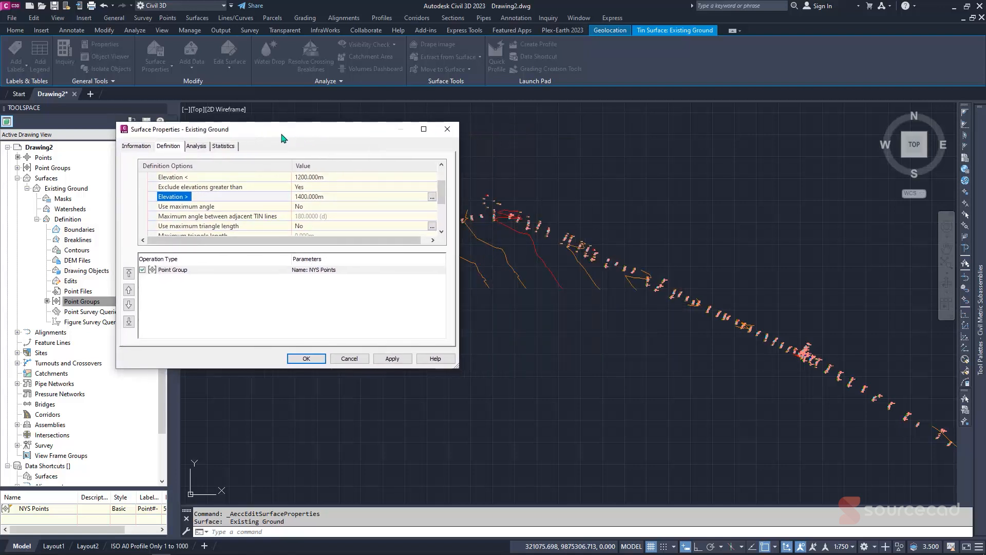
pyautogui.click(391, 208)
pyautogui.click(391, 208)
pyautogui.click(334, 217)
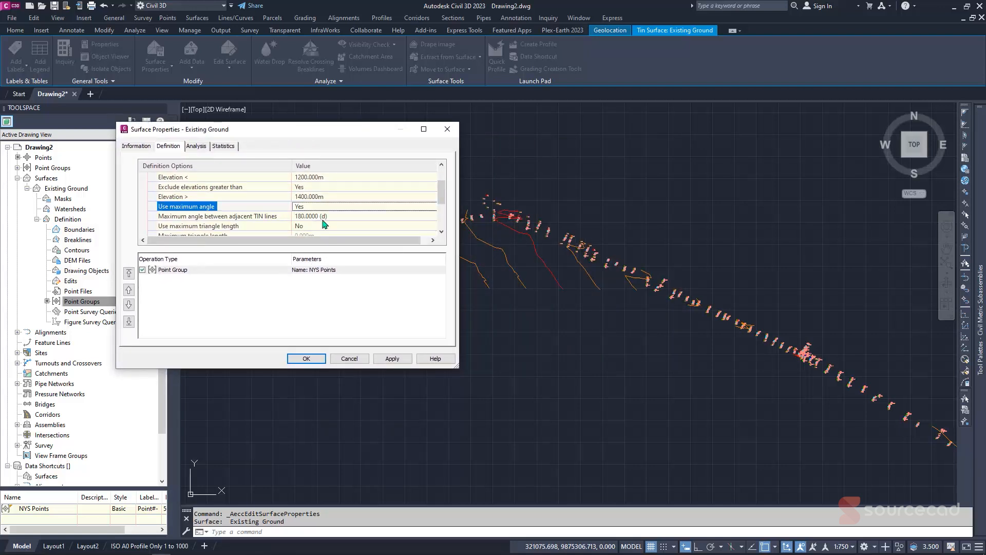
pyautogui.click(335, 217)
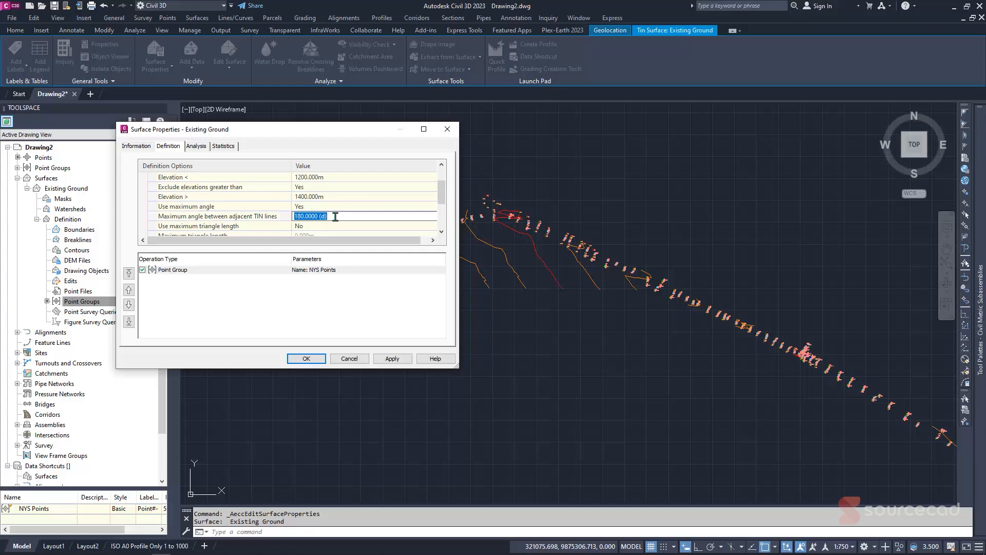
pyautogui.write('135')
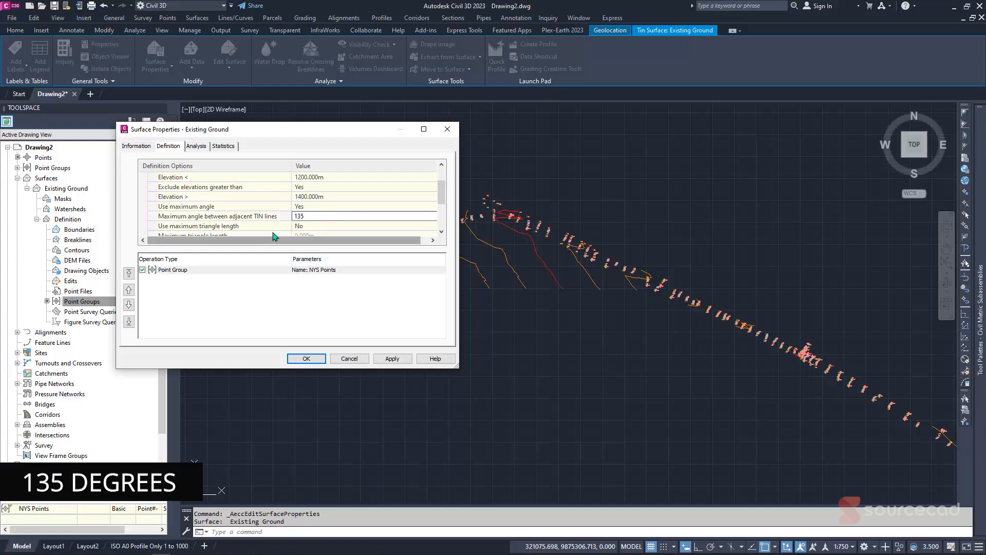
pyautogui.press('Return')
# Enable the maximum triangle length option in the build settings and set the length to 100 m.
pyautogui.scroll(-1, 290, 212)
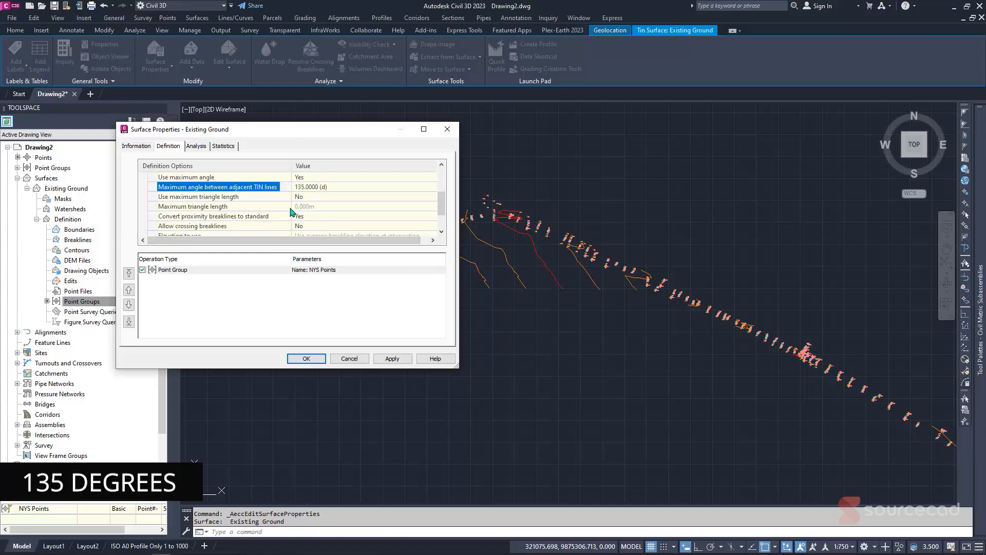
pyautogui.click(339, 201)
pyautogui.click(339, 201)
pyautogui.click(321, 208)
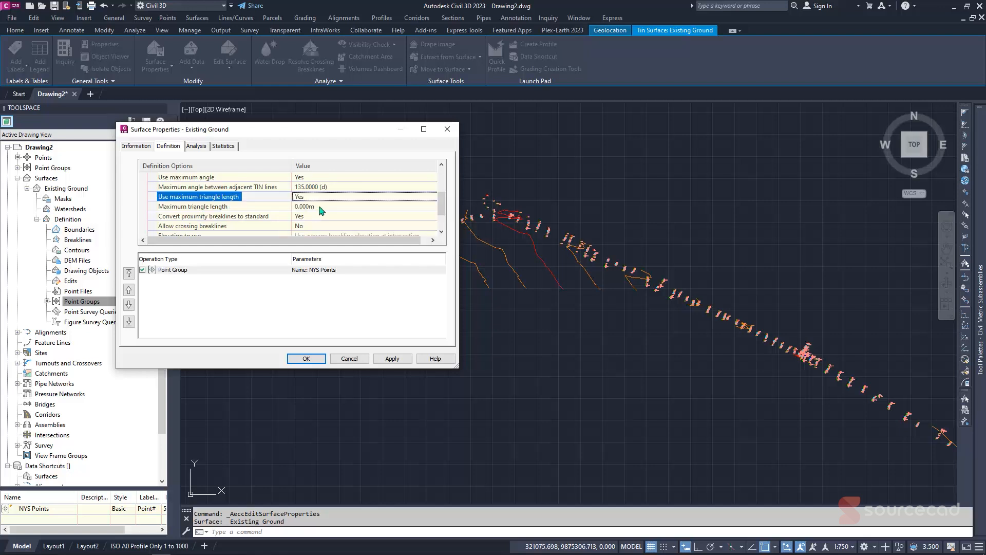
pyautogui.click(320, 207)
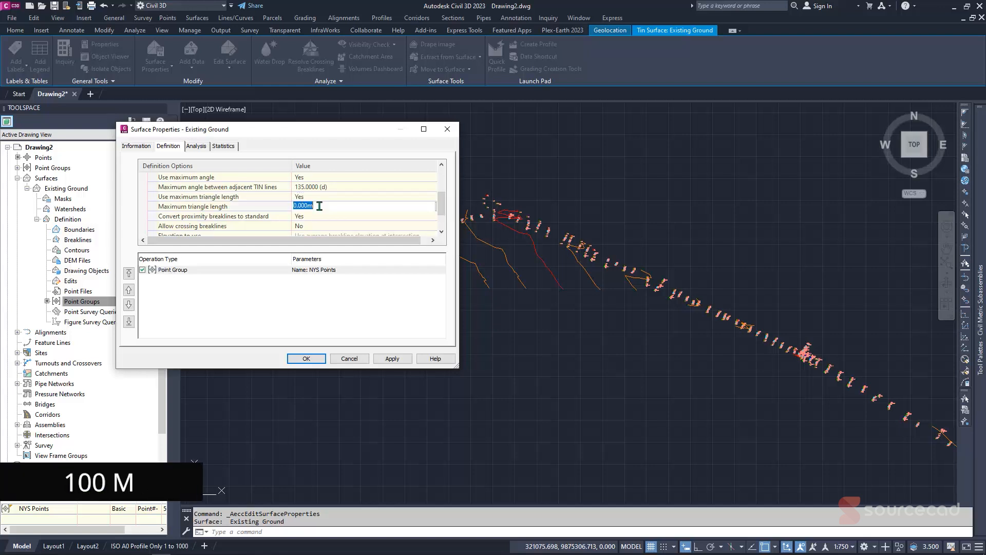
pyautogui.write('100')
pyautogui.click(212, 218)
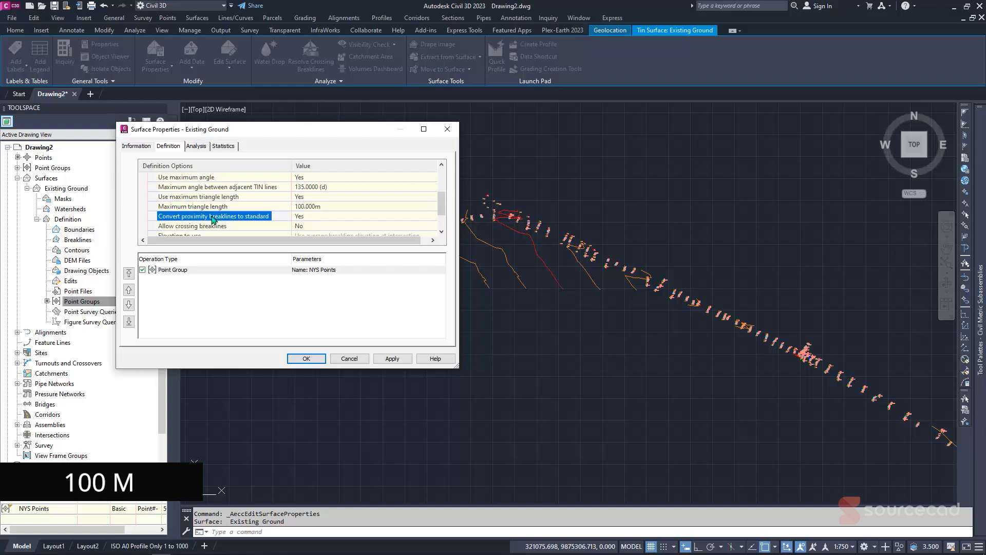
# Apply the modified build options, rebuild the Existing Ground surface, and close its surface properties.
pyautogui.scroll(-1, 212, 219)
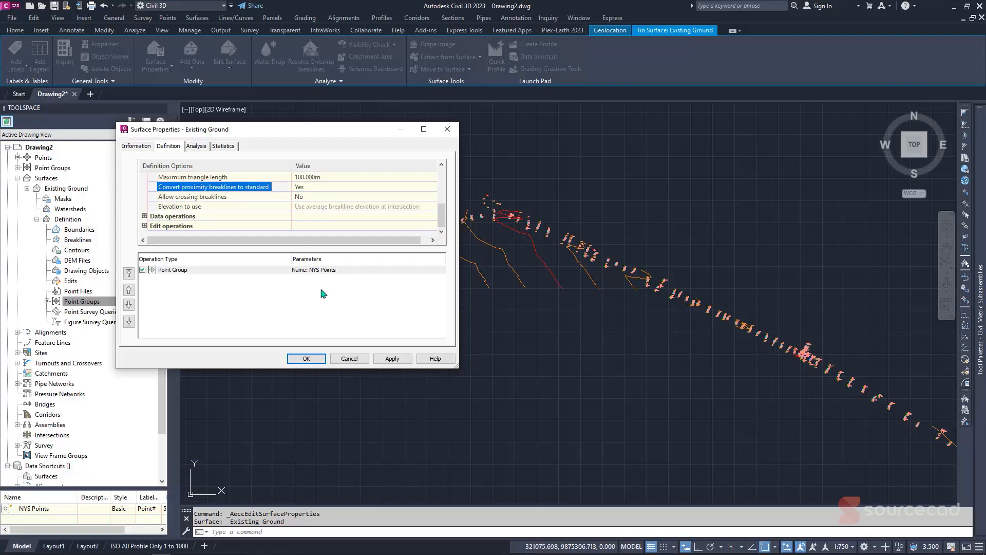
pyautogui.click(390, 358)
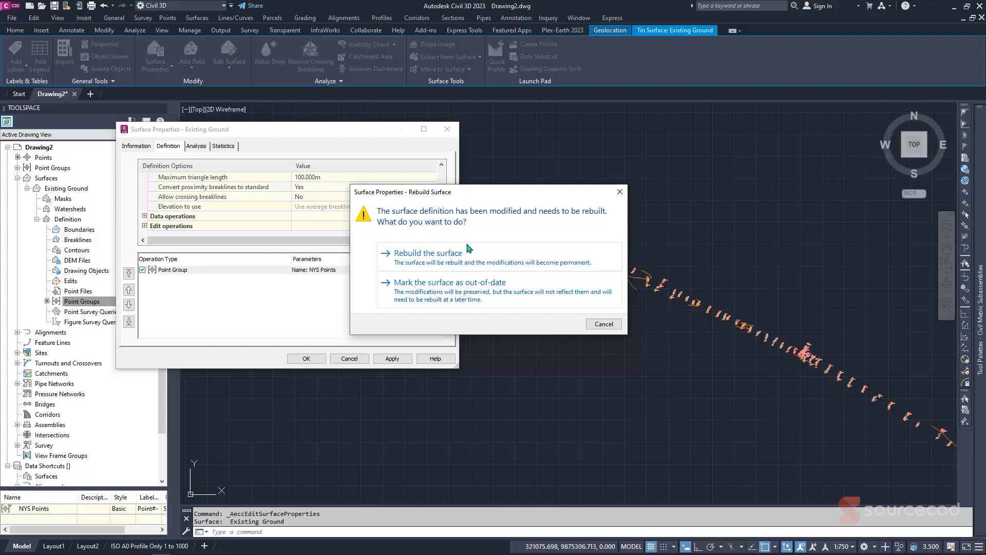
pyautogui.click(454, 253)
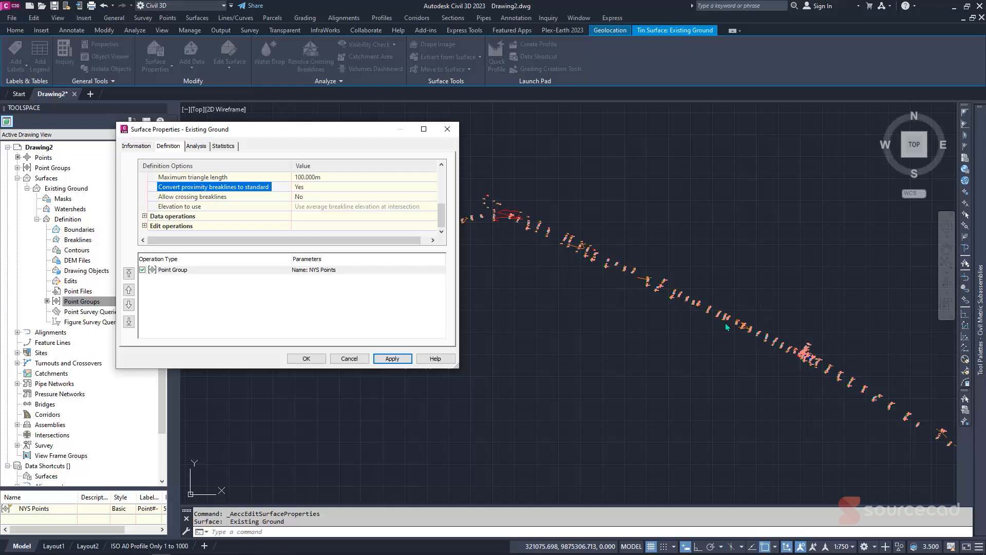
pyautogui.moveTo(155, 129)
pyautogui.mouseDown()
pyautogui.moveTo(461, 188)
pyautogui.moveTo(504, 227)
pyautogui.moveTo(344, 208)
pyautogui.mouseUp()
pyautogui.click(339, 227)
pyautogui.moveTo(490, 212); pyautogui.dragTo(411, 164)
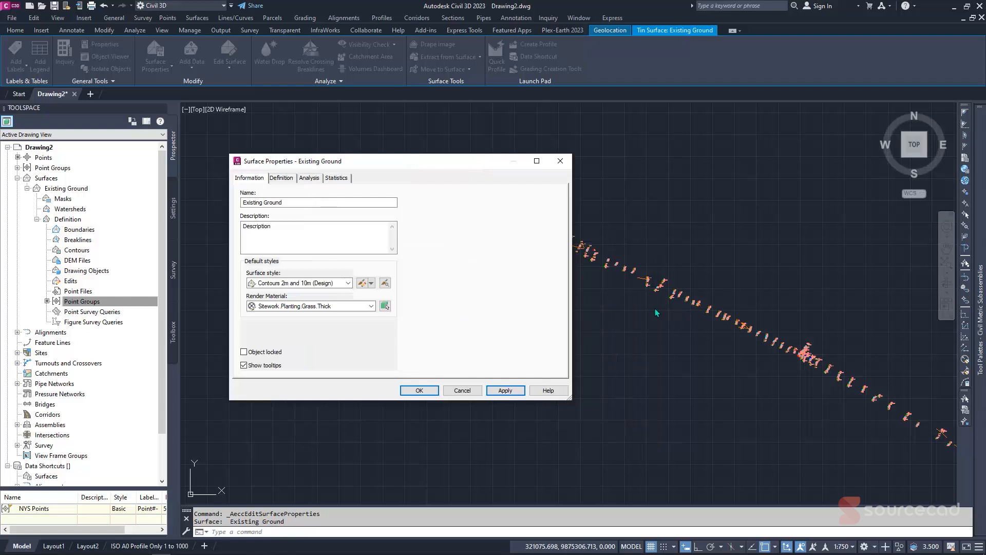
pyautogui.click(426, 391)
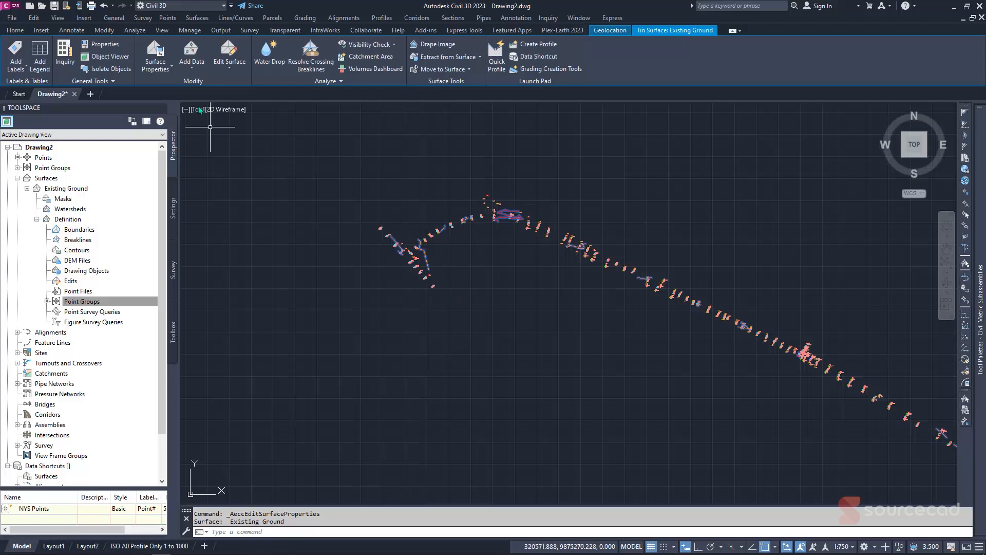
# Edit the Contours 2m and 10m (Design) surface style to show the Border component in plan view.
pyautogui.click(167, 70)
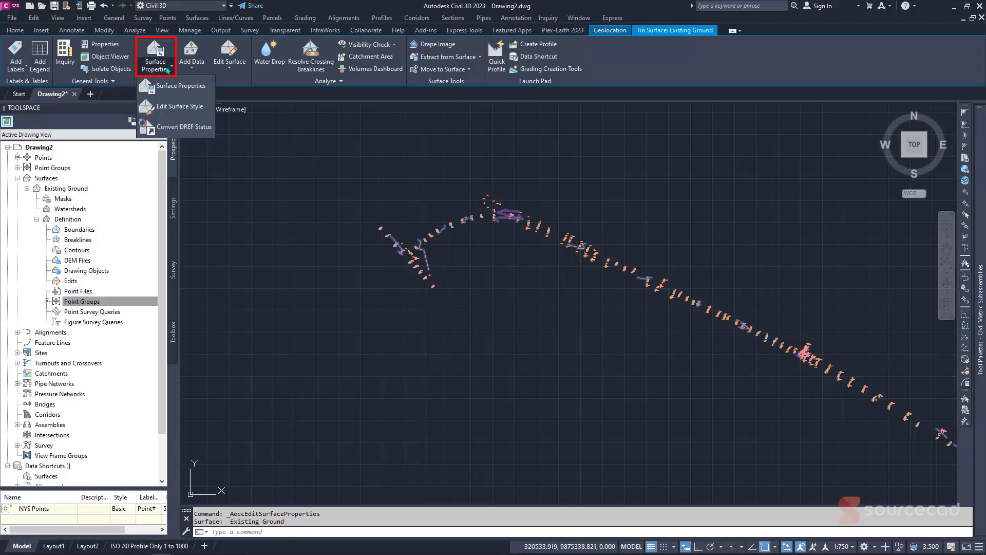
pyautogui.click(186, 109)
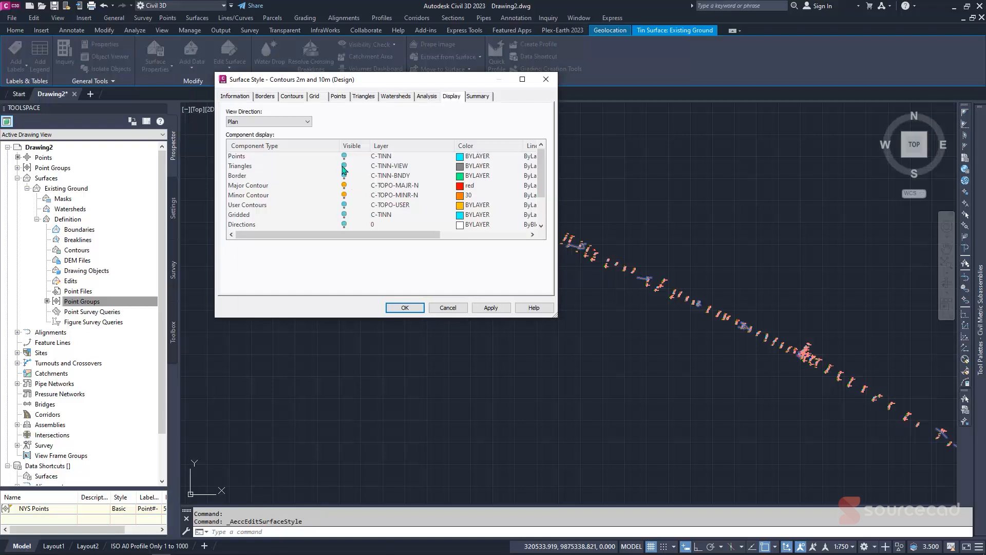
pyautogui.click(345, 176)
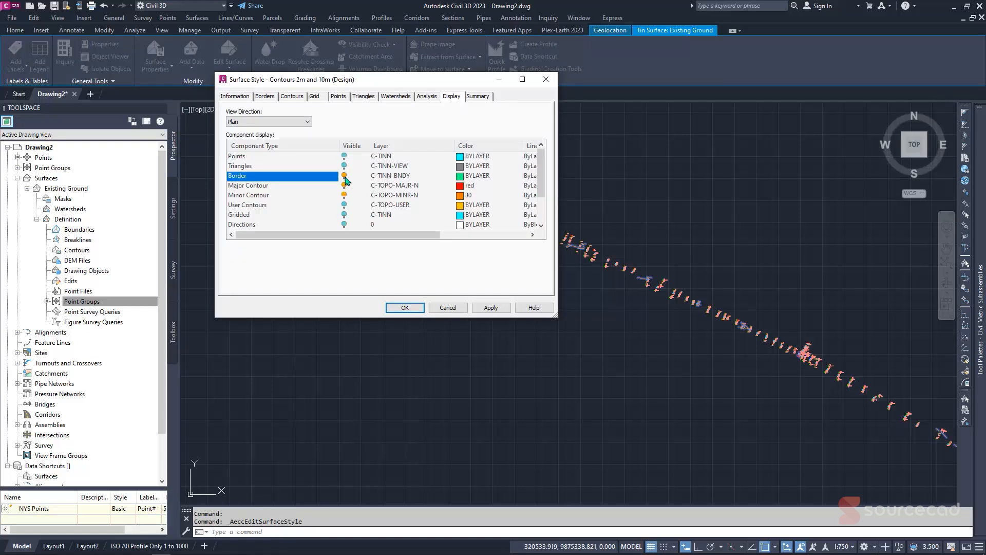
pyautogui.click(490, 308)
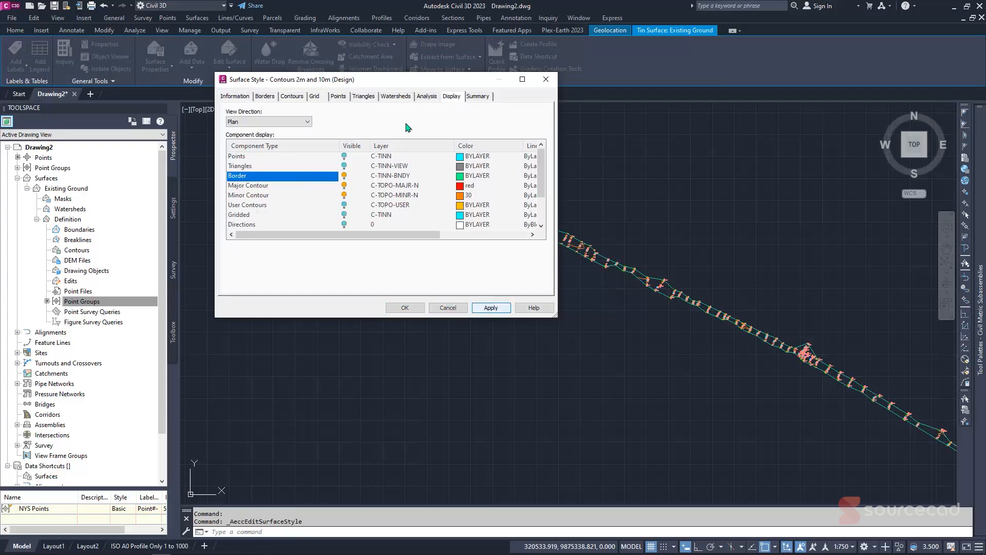
pyautogui.moveTo(422, 89); pyautogui.dragTo(235, 85)
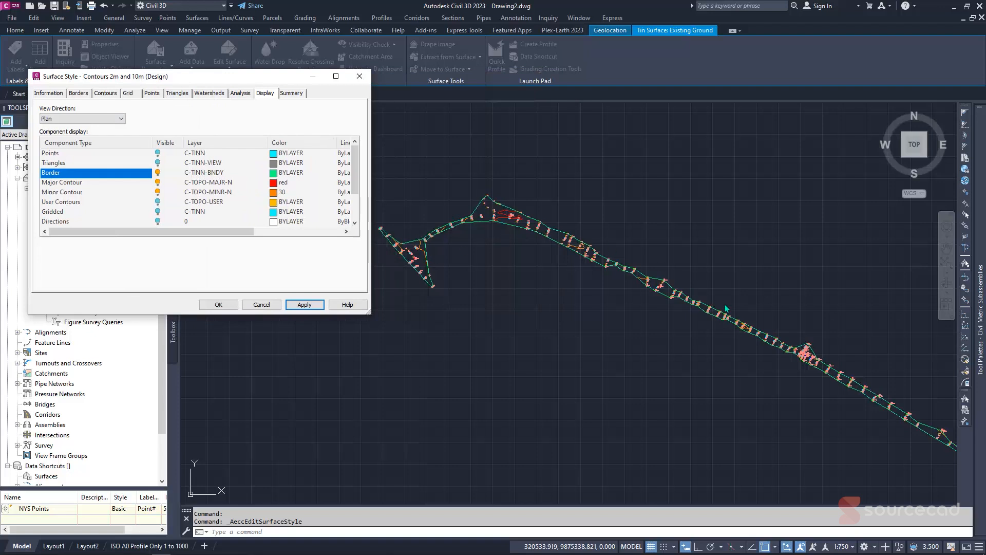
pyautogui.click(218, 305)
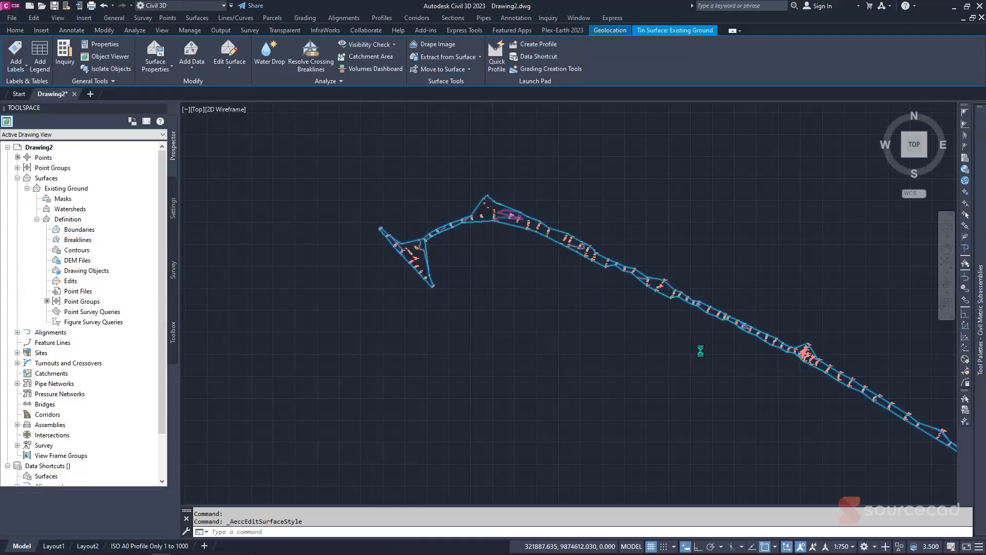
# Examine the surface border along the full road corridor, checking how it follows the outermost survey points, and deselect the surface.
pyautogui.scroll(-3, 721, 356)
pyautogui.scroll(4, 721, 356)
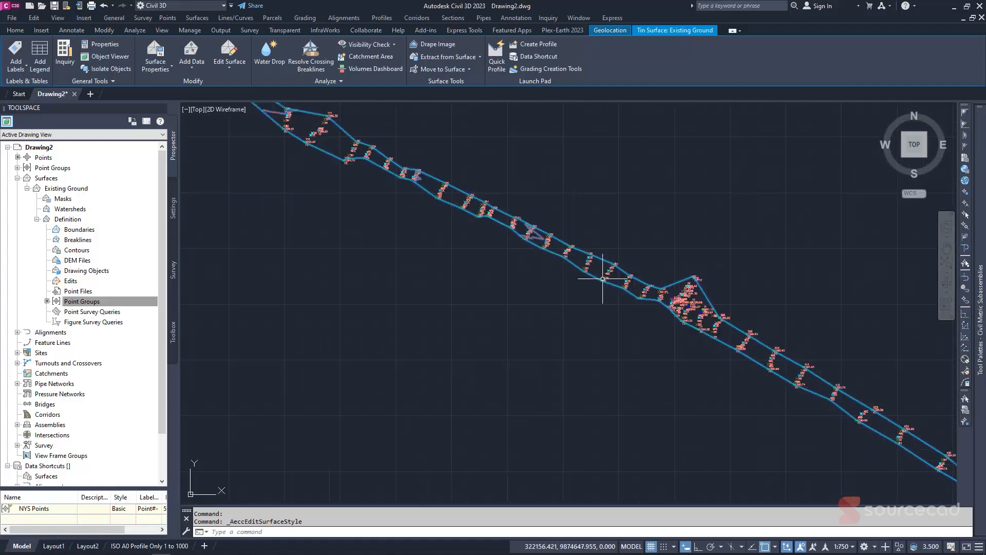
pyautogui.scroll(1, 688, 304)
pyautogui.scroll(-4, 688, 304)
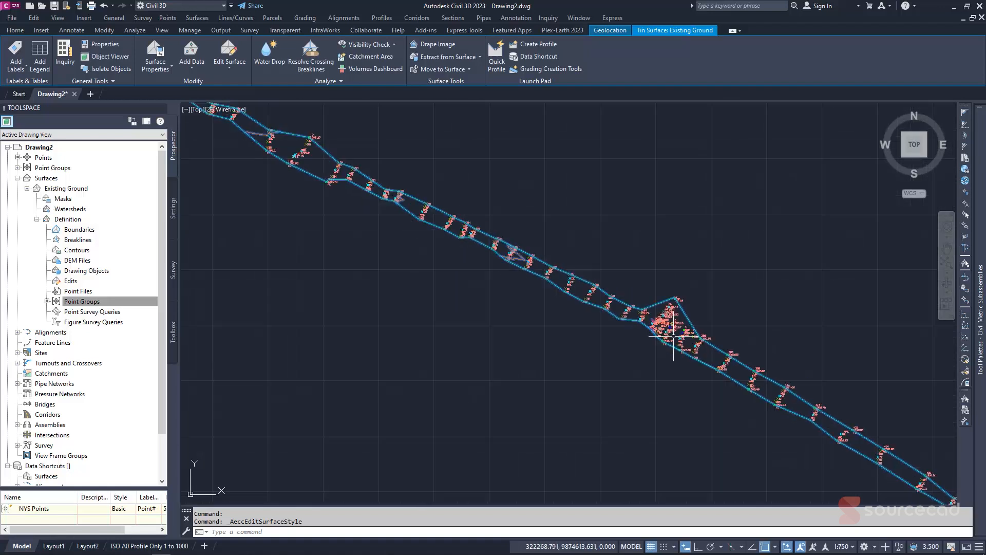
pyautogui.moveTo(735, 376); pyautogui.dragTo(433, 228, button='middle')
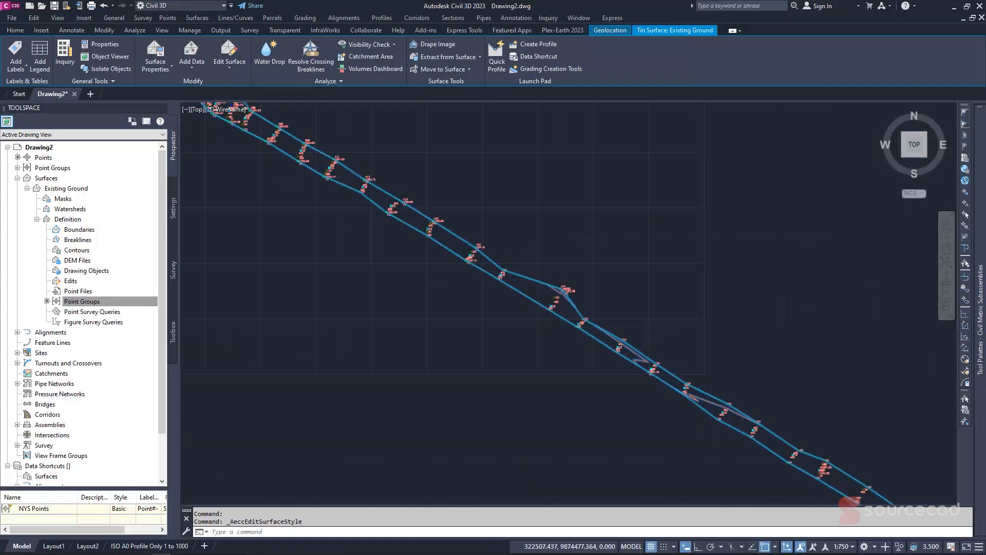
pyautogui.scroll(-3, 646, 379)
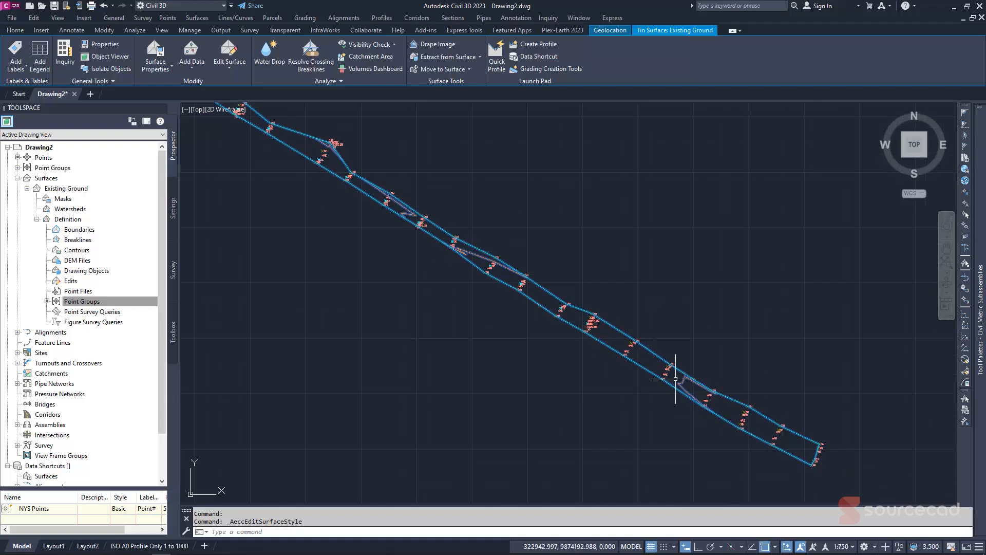
pyautogui.scroll(4, 735, 420)
pyautogui.scroll(2, 690, 384)
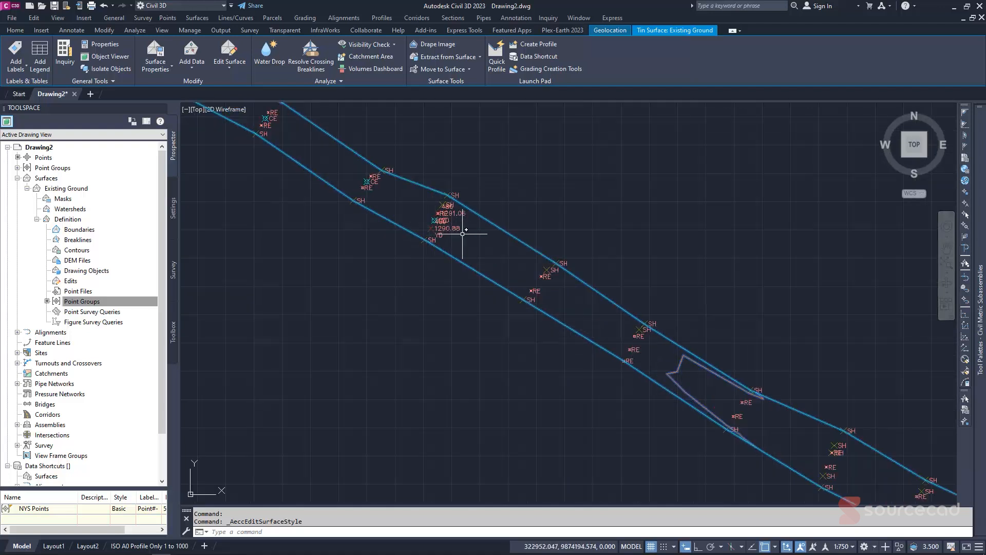
pyautogui.scroll(-5, 434, 225)
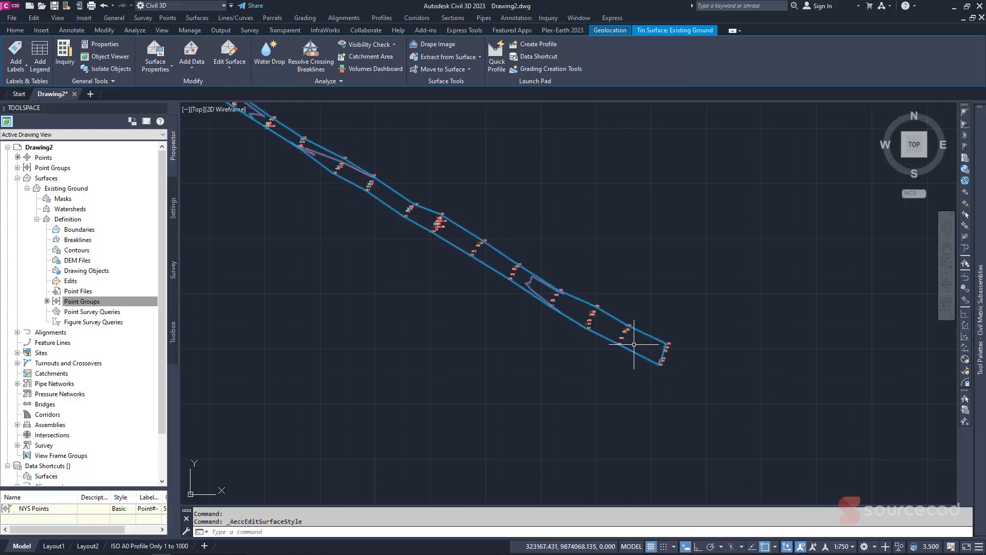
pyautogui.scroll(-5, 617, 334)
pyautogui.moveTo(369, 200); pyautogui.dragTo(560, 302, button='middle')
pyautogui.scroll(2, 529, 275)
pyautogui.scroll(5, 378, 214)
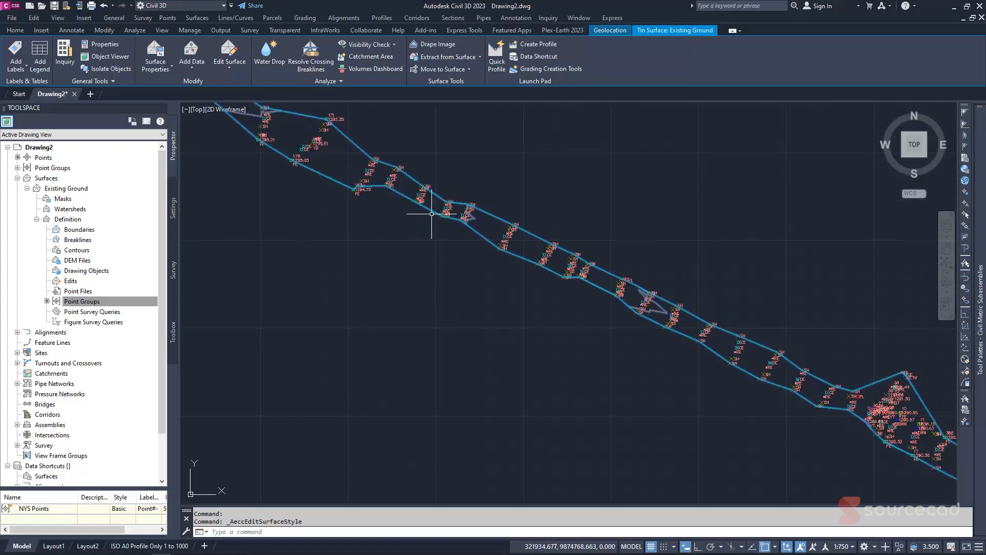
pyautogui.moveTo(264, 198); pyautogui.dragTo(675, 370, button='middle')
pyautogui.middleClick(249, 214)
pyautogui.middleClick(249, 213)
pyautogui.press('Escape')
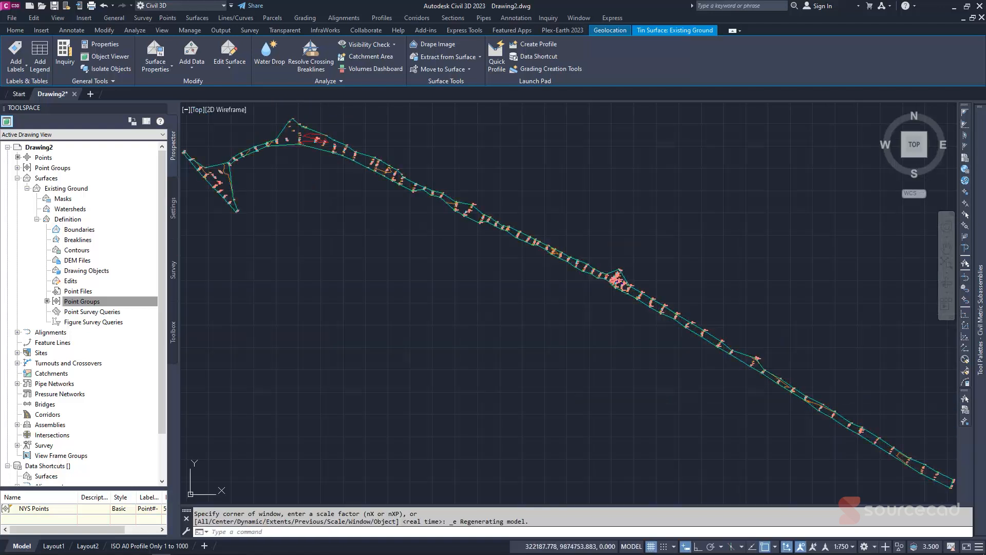
# Edit the Existing Ground surface style to hide the Border component in plan view and apply the change.
pyautogui.scroll(4, 196, 135)
pyautogui.scroll(2, 193, 136)
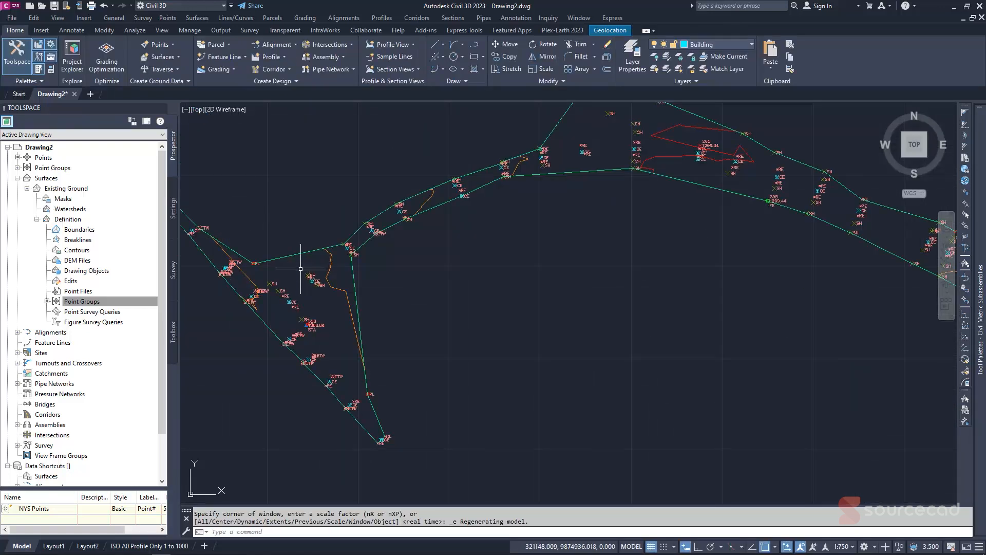
pyautogui.click(354, 277)
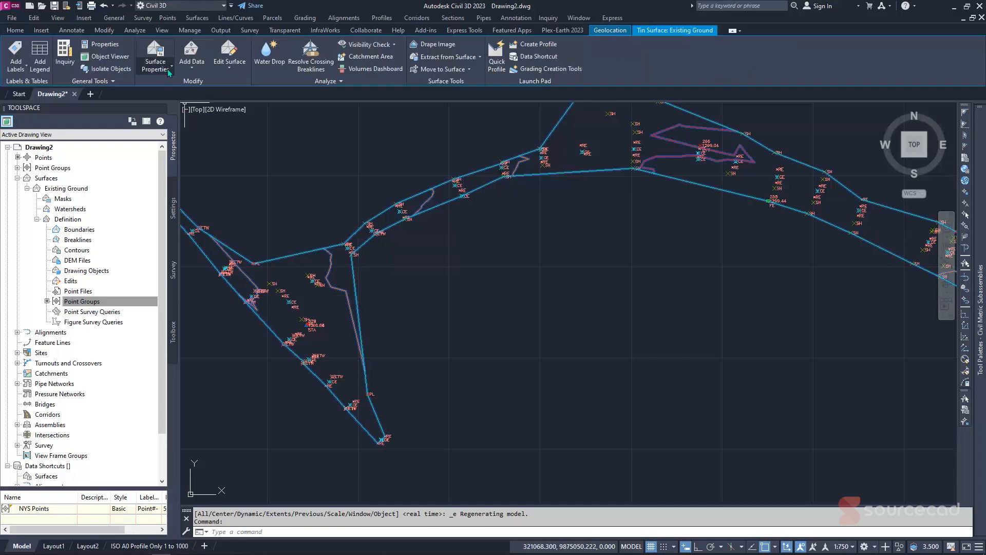
pyautogui.click(168, 69)
pyautogui.click(169, 106)
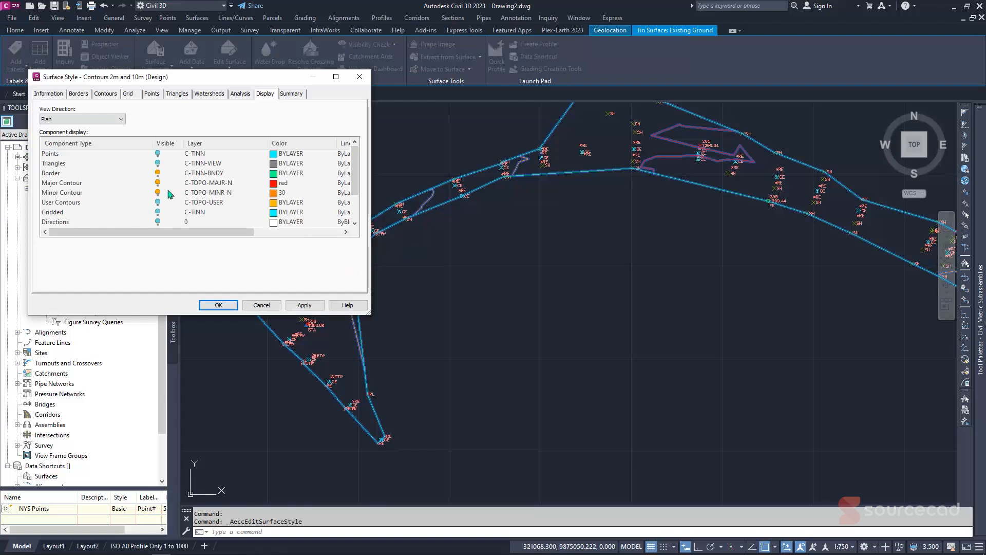
pyautogui.click(158, 175)
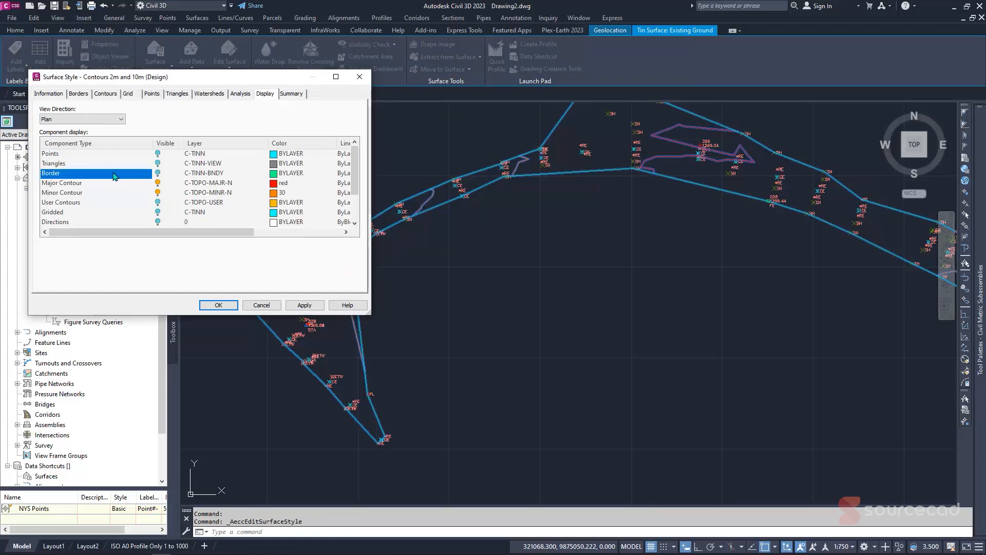
pyautogui.click(303, 306)
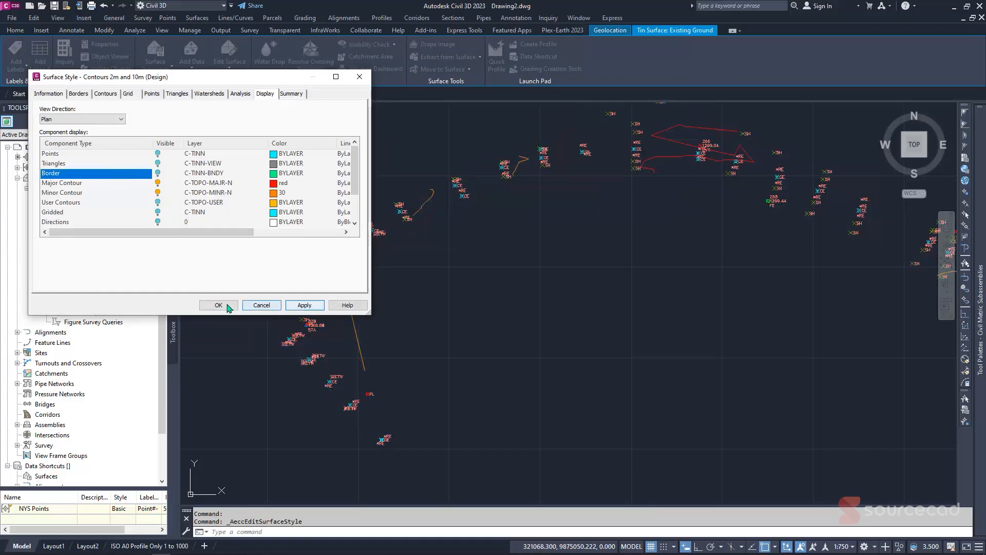
# Enable Smooth Contours in the surface style's contour smoothing settings, raise the smoothing close to its maximum, and apply it.
pyautogui.click(51, 94)
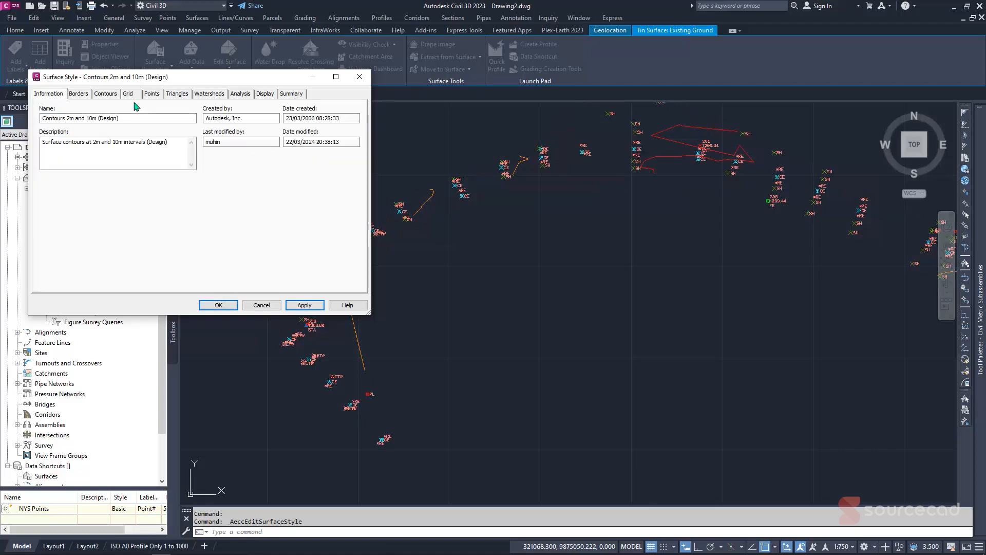
pyautogui.click(78, 93)
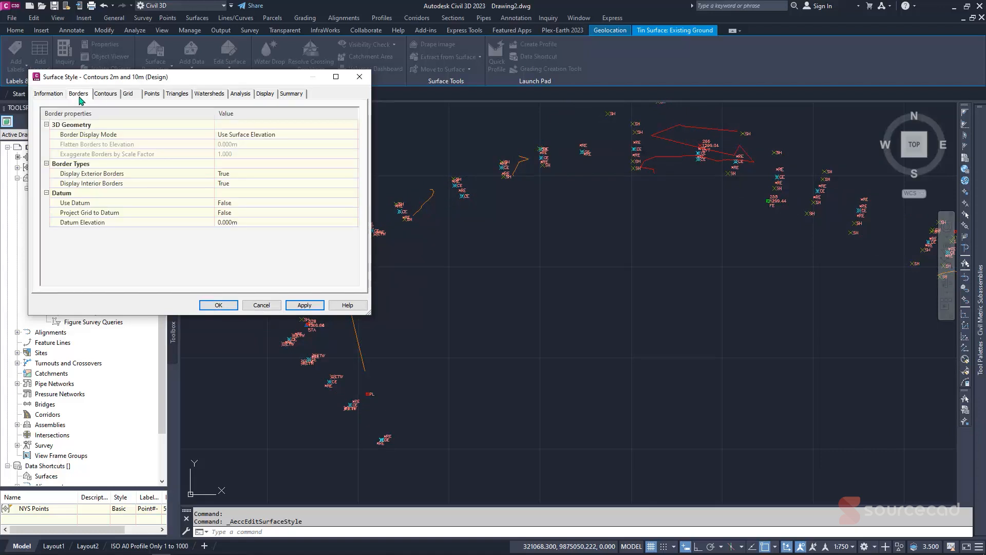
pyautogui.click(105, 93)
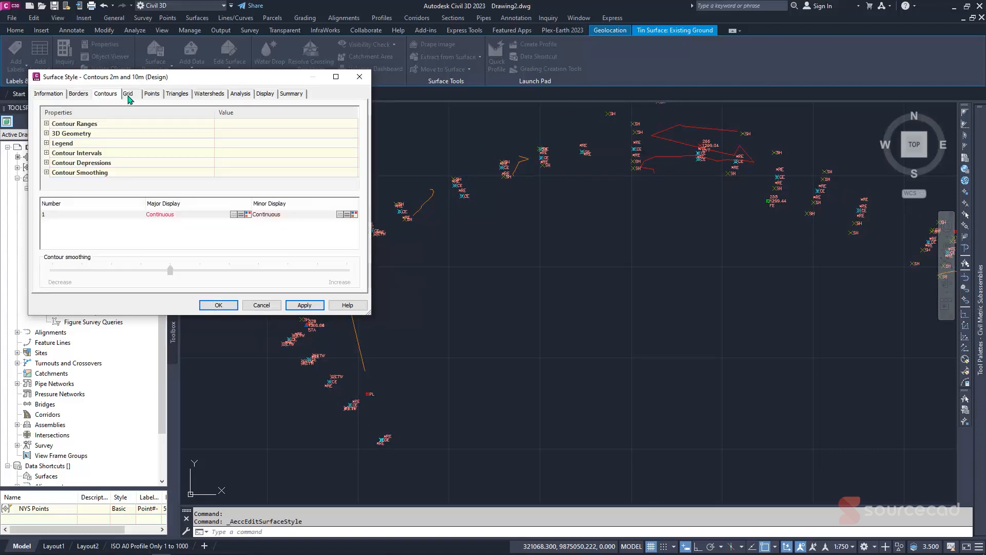
pyautogui.click(81, 175)
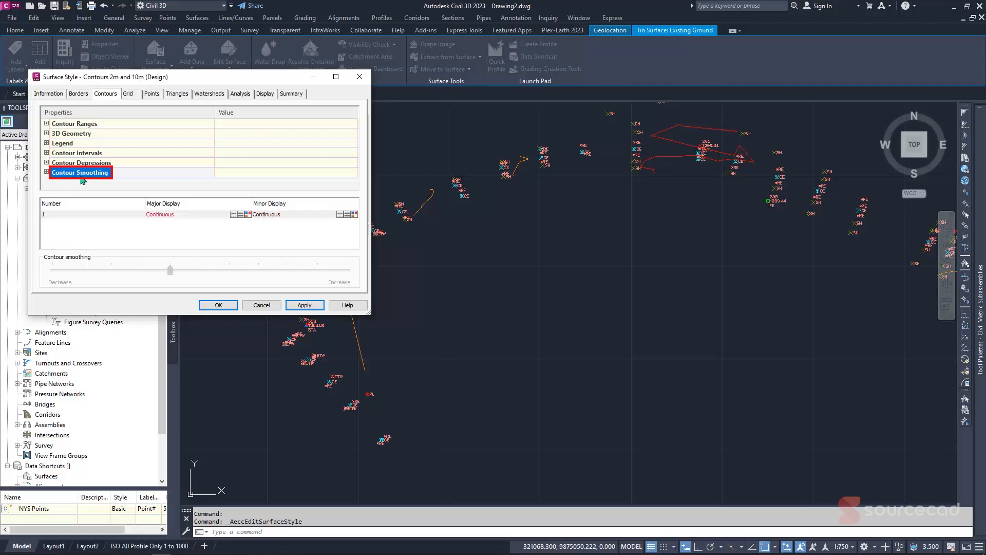
pyautogui.click(47, 173)
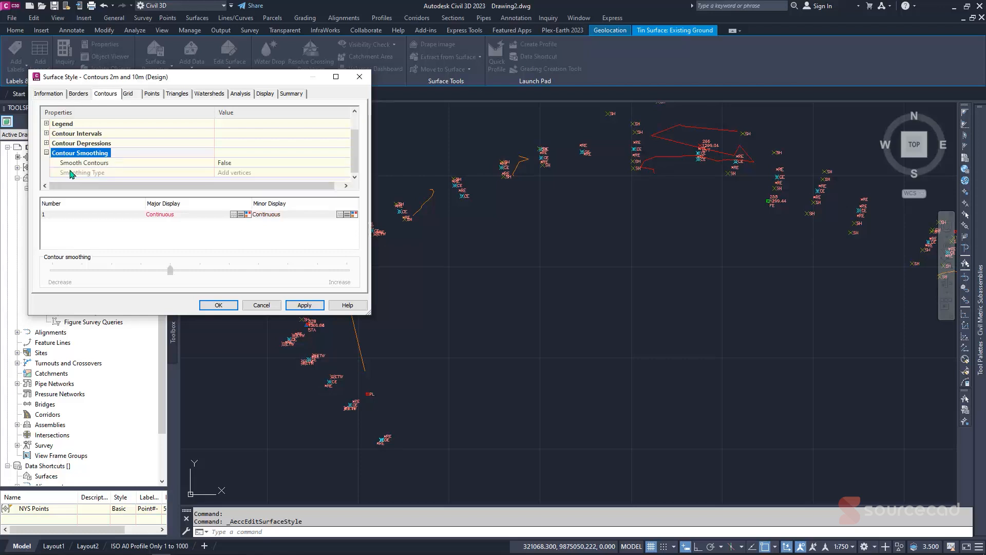
pyautogui.click(241, 162)
pyautogui.click(242, 163)
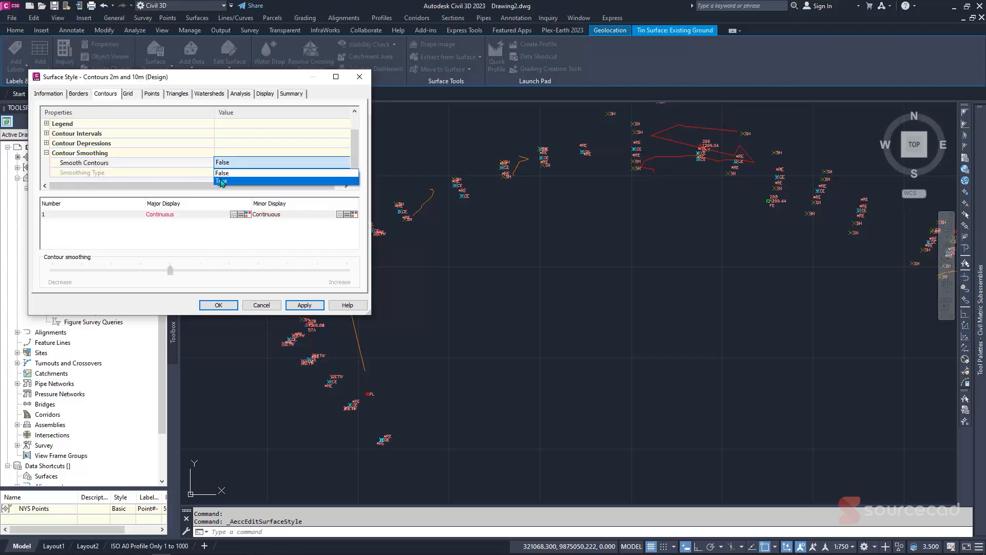
pyautogui.click(229, 182)
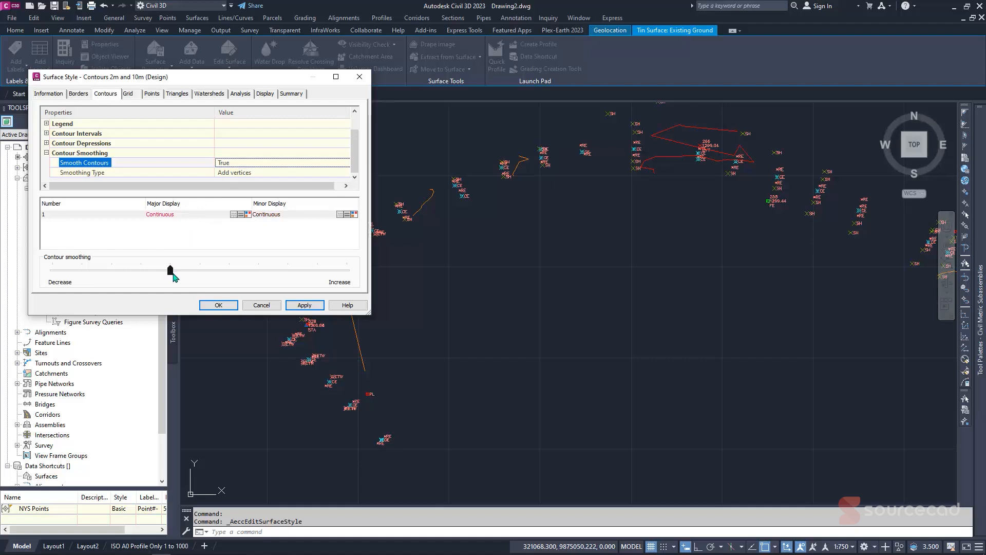
pyautogui.moveTo(173, 273); pyautogui.dragTo(323, 275)
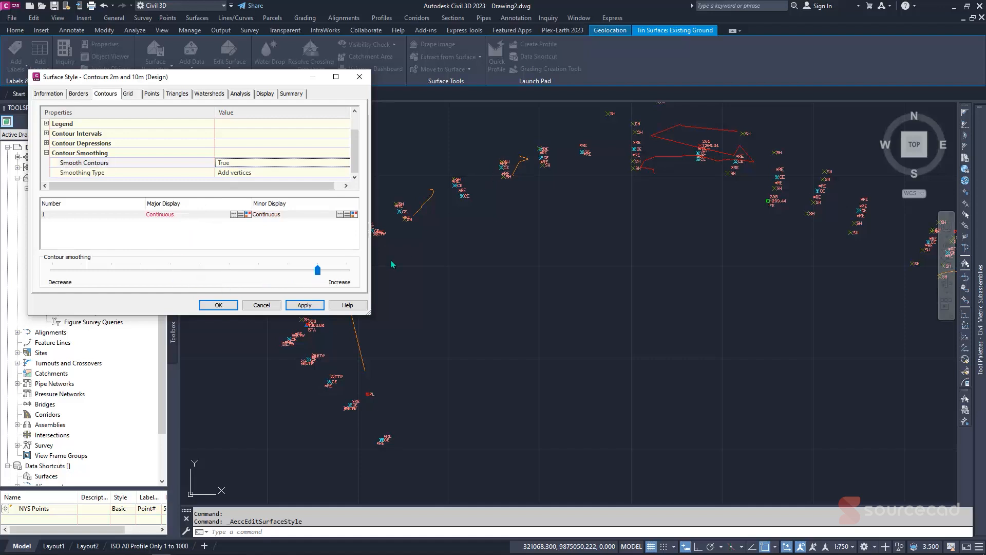
pyautogui.click(321, 306)
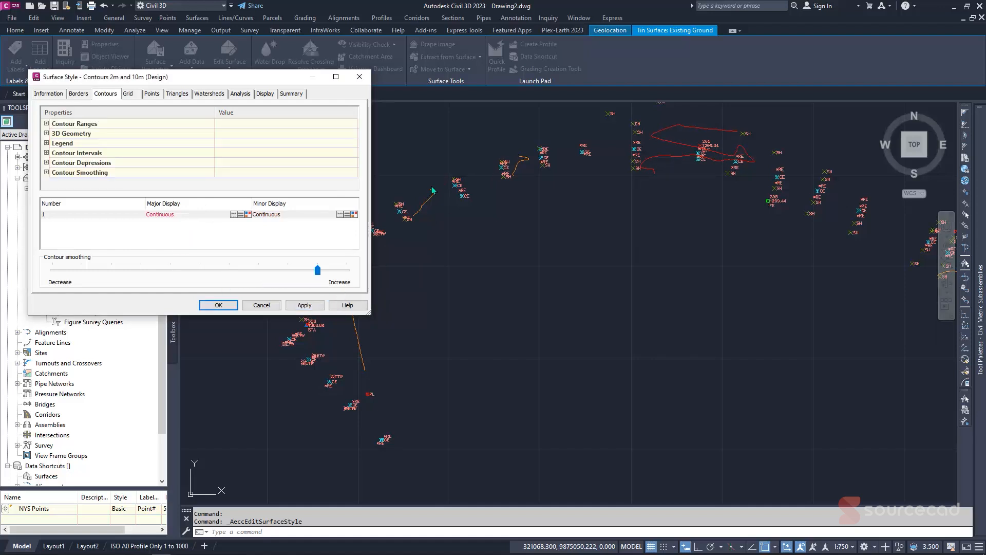
# Try the contour smoothing at both its maximum and minimum levels, applying each to the surface.
pyautogui.moveTo(321, 272); pyautogui.dragTo(352, 273)
pyautogui.click(302, 304)
pyautogui.click(99, 270)
pyautogui.moveTo(99, 271); pyautogui.dragTo(51, 271)
pyautogui.click(304, 305)
# Set the contour smoothing to its maximum level, apply it, and accept the surface style.
pyautogui.click(250, 276)
pyautogui.click(332, 271)
pyautogui.click(308, 306)
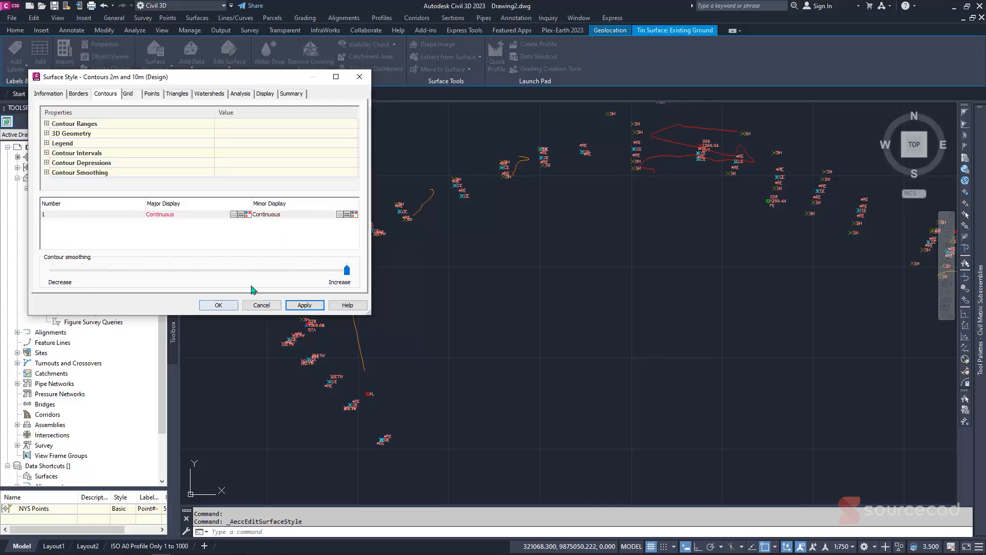
pyautogui.click(232, 307)
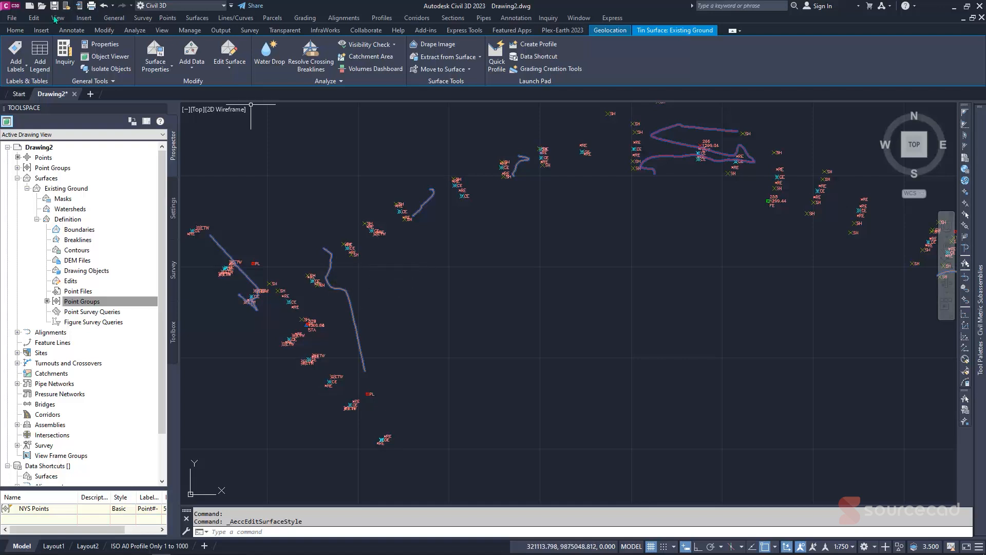
# Start a new alignment by layout, name it SourceCAD Centerline, and set its type to Centerline.
pyautogui.click(21, 32)
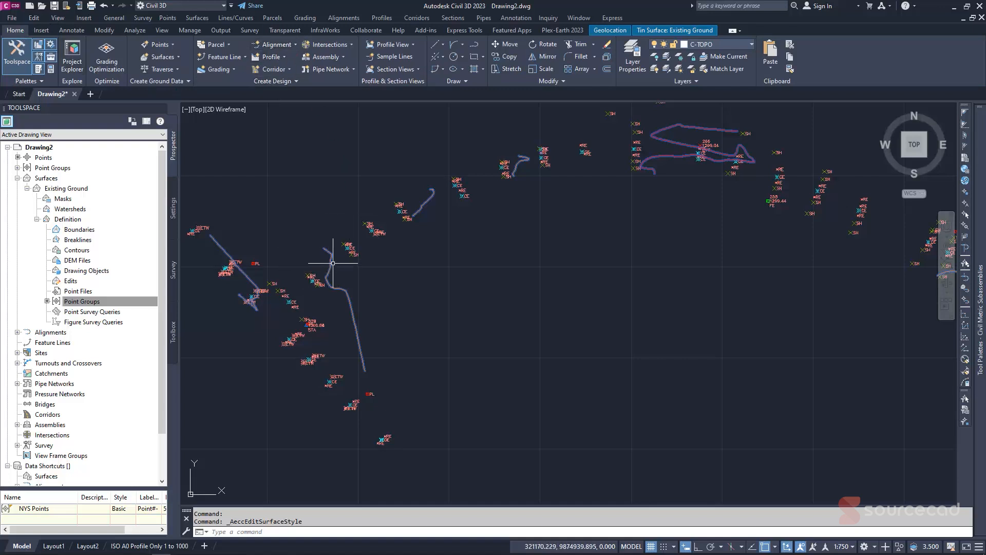
pyautogui.click(296, 45)
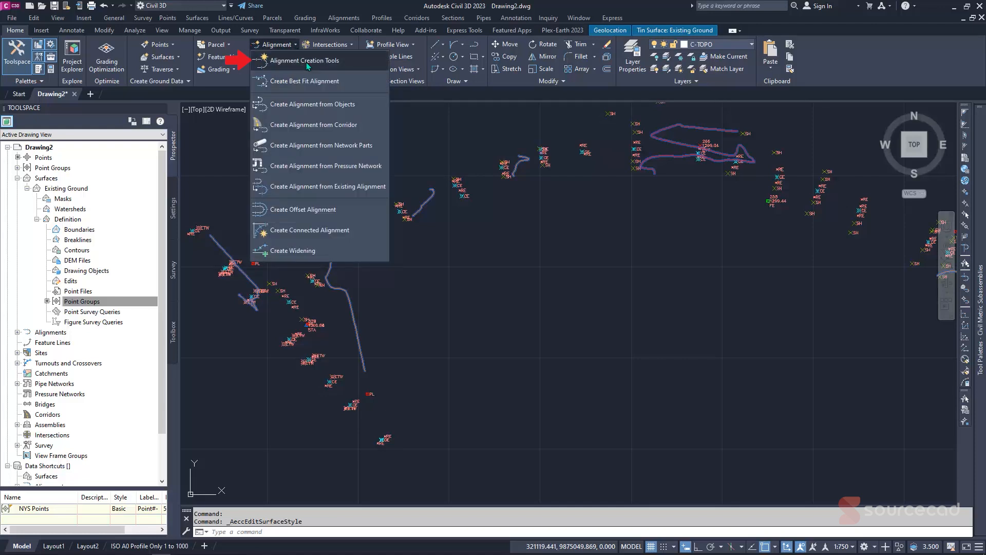
pyautogui.click(343, 18)
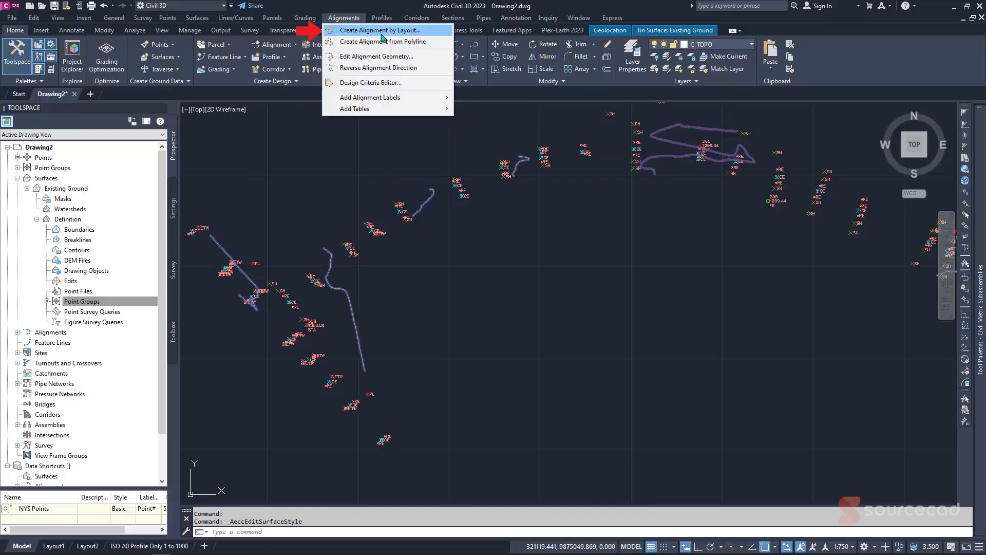
pyautogui.click(423, 30)
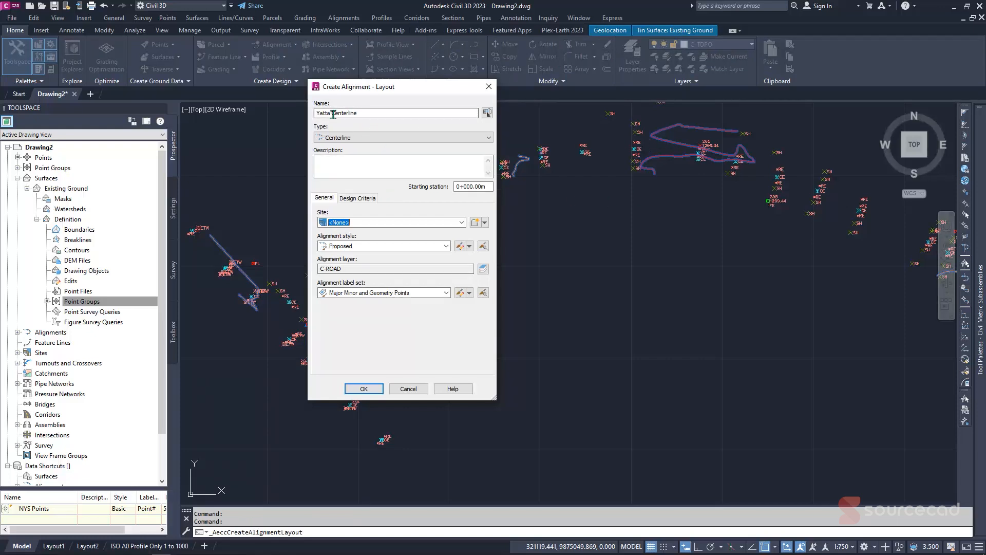
pyautogui.moveTo(330, 113); pyautogui.dragTo(300, 112)
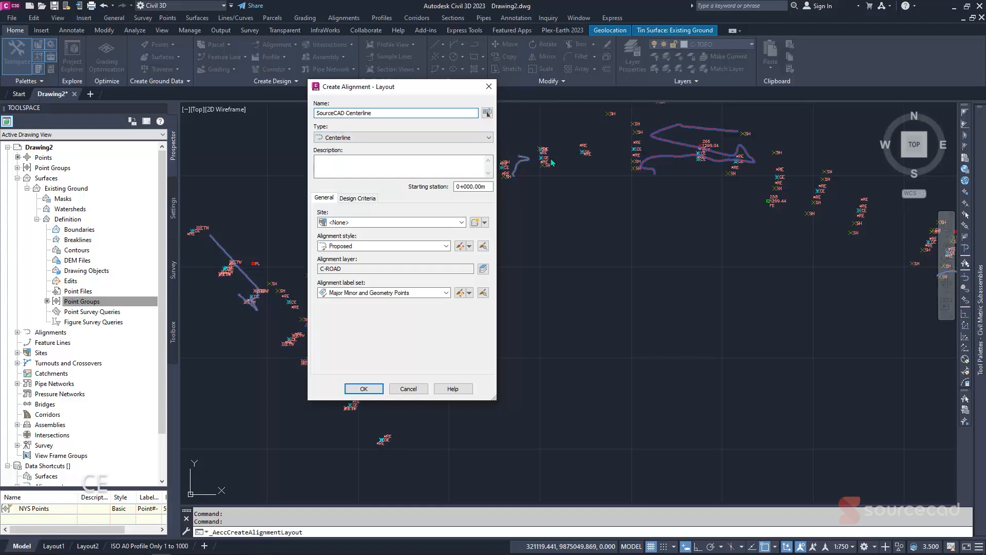
pyautogui.click(349, 138)
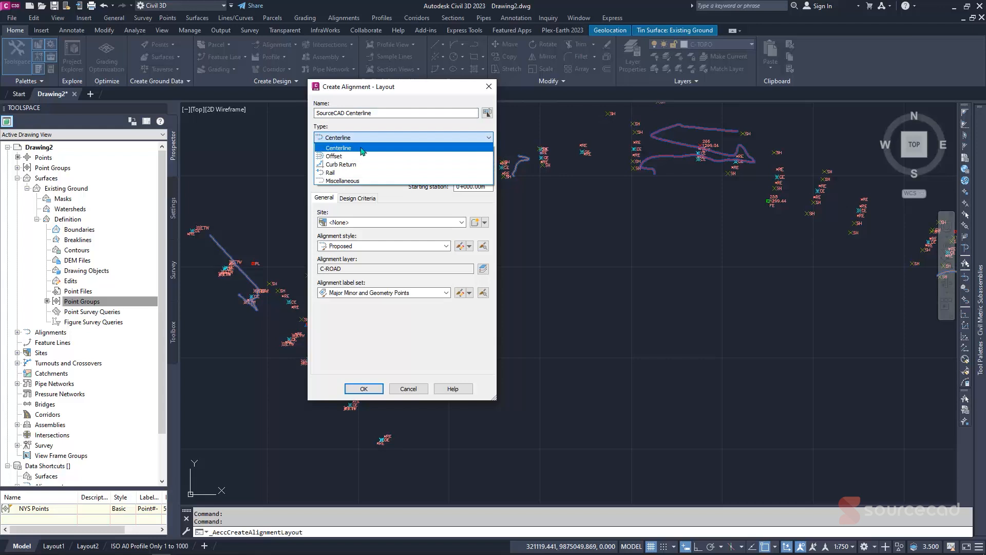
pyautogui.click(363, 149)
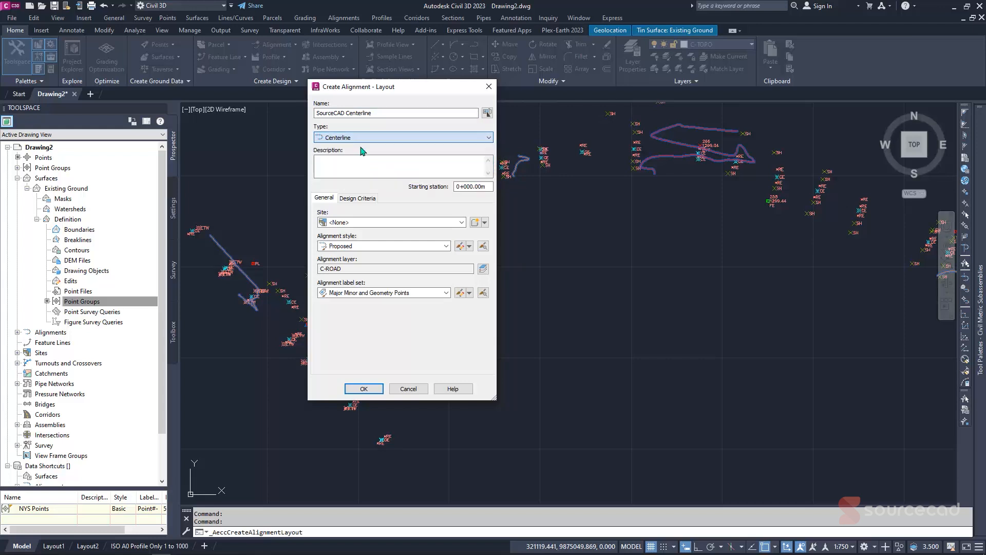
# Use starting station 0+000.00m and site <None> for the alignment, and choose the Proposed Dup. alignment style.
pyautogui.click(316, 169)
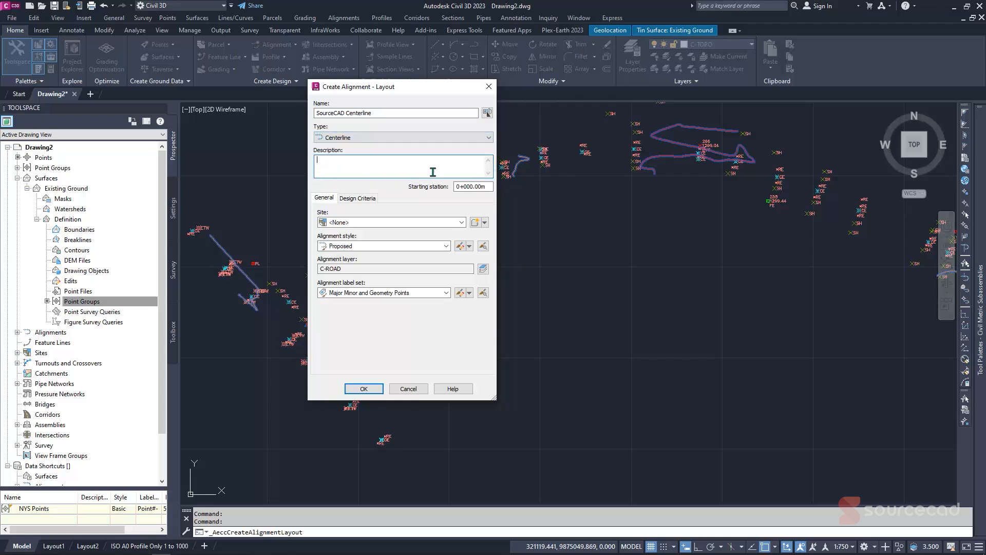
pyautogui.click(458, 186)
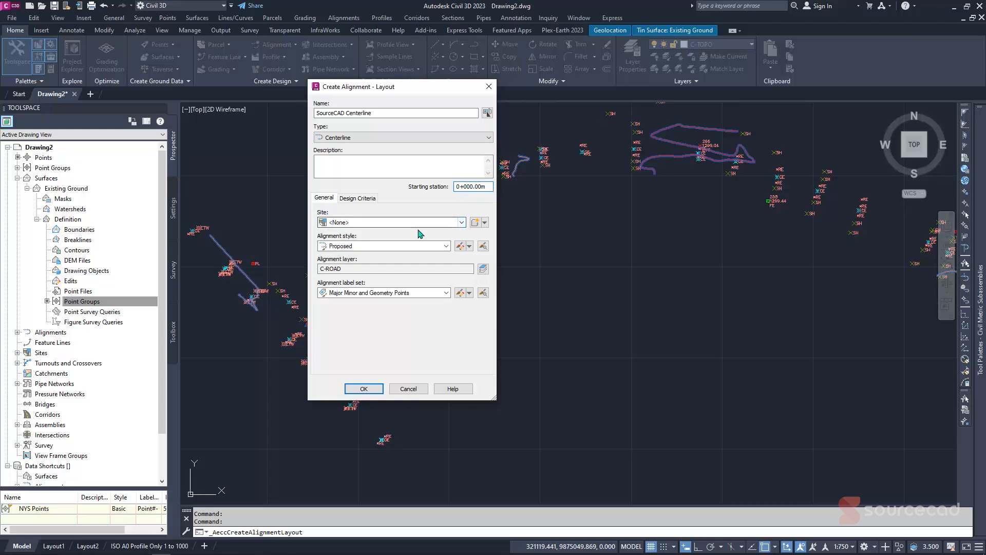
pyautogui.click(462, 222)
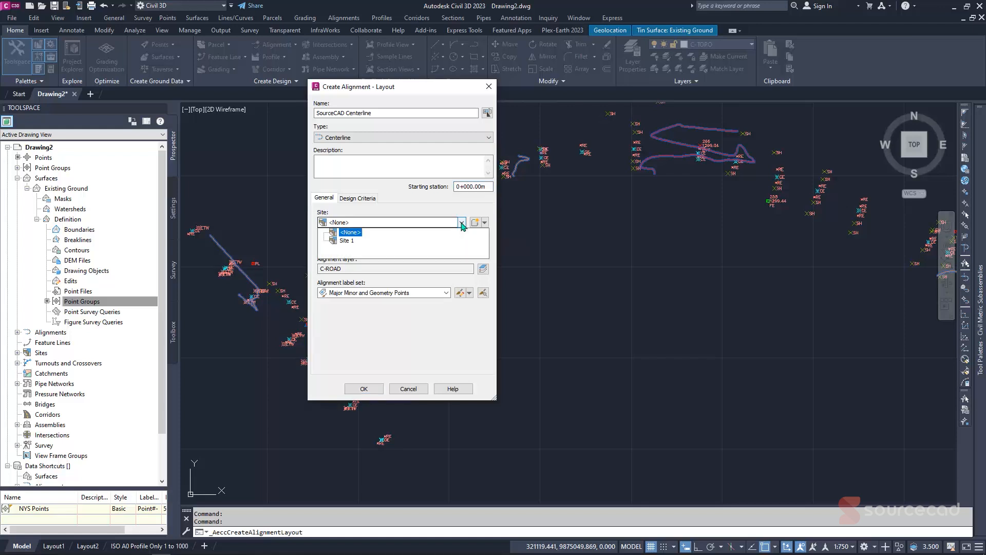
pyautogui.click(462, 224)
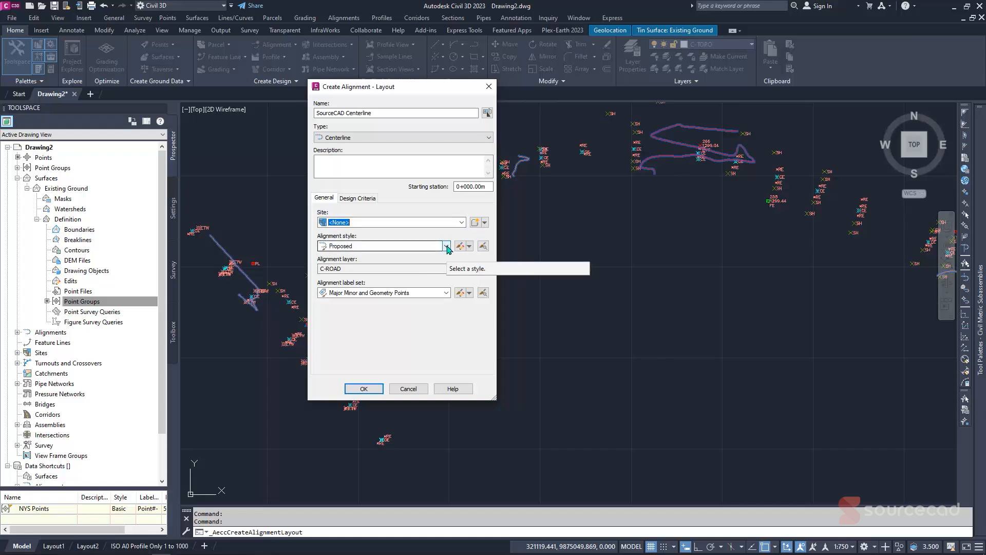
pyautogui.click(469, 246)
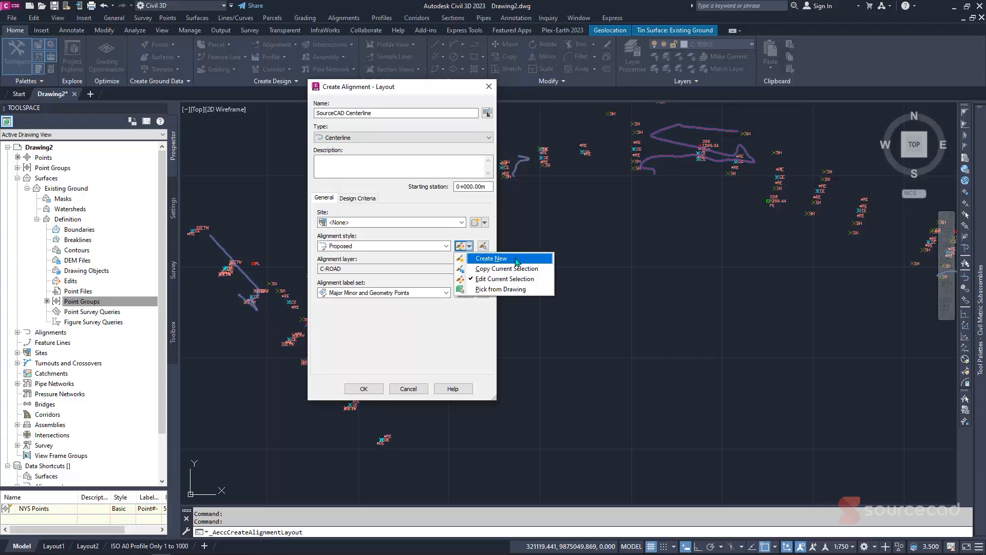
pyautogui.click(446, 246)
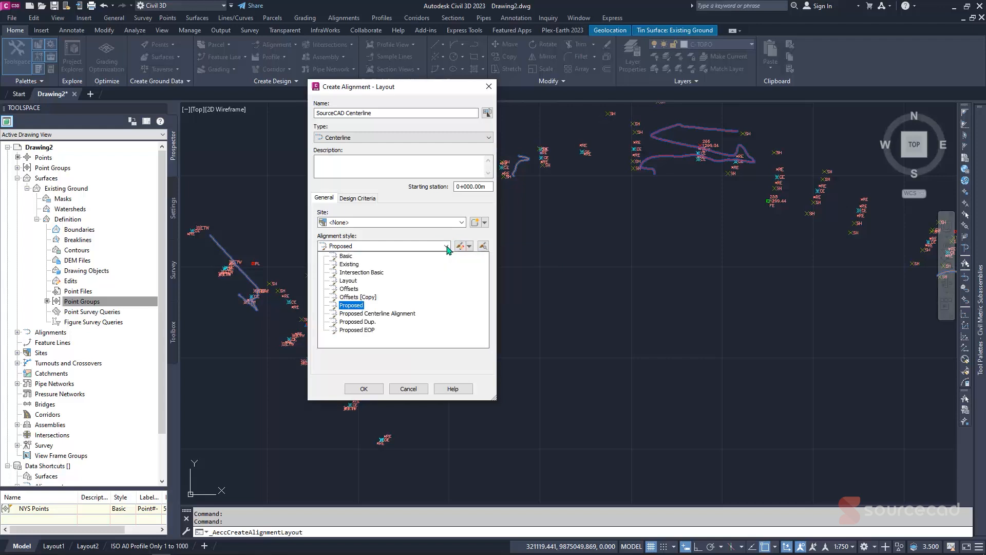
pyautogui.click(367, 322)
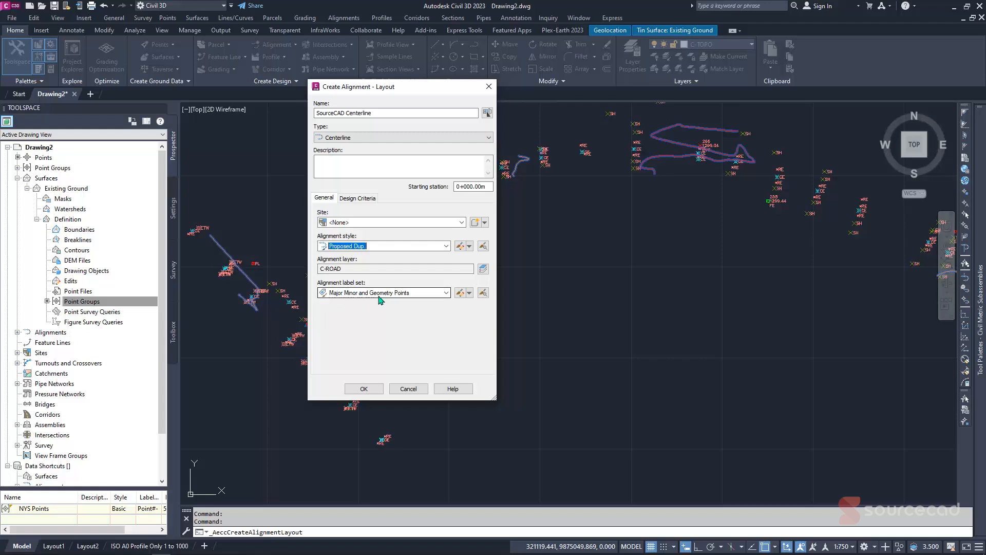
# Choose the Major Minor and Geometry Points label set and create the alignment without criteria-based design.
pyautogui.click(446, 293)
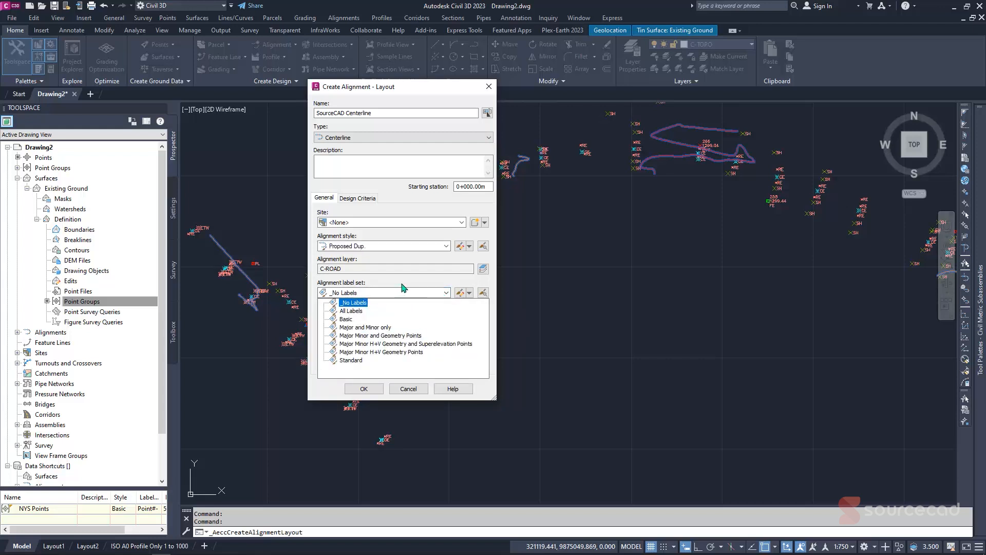
pyautogui.click(380, 335)
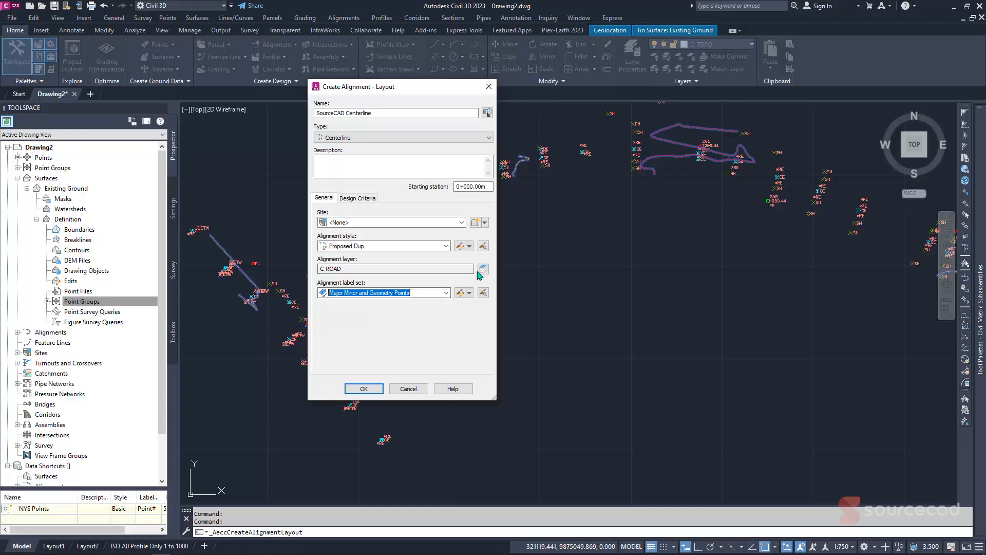
pyautogui.click(366, 199)
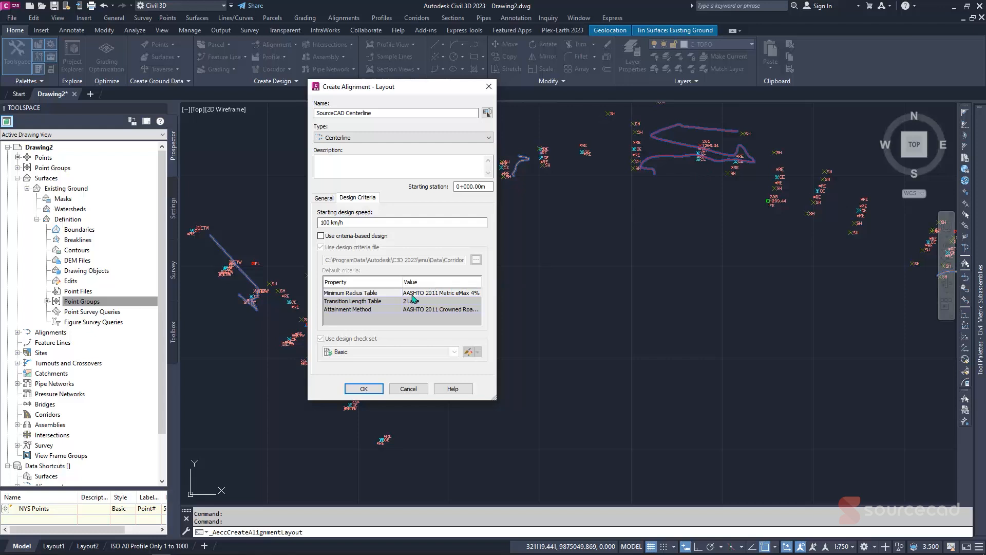
pyautogui.click(324, 199)
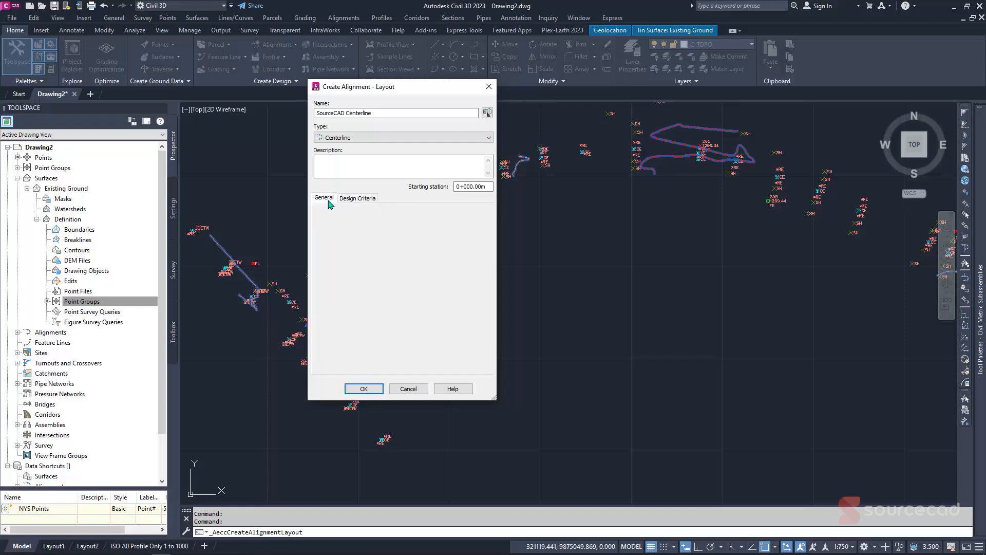
pyautogui.click(378, 390)
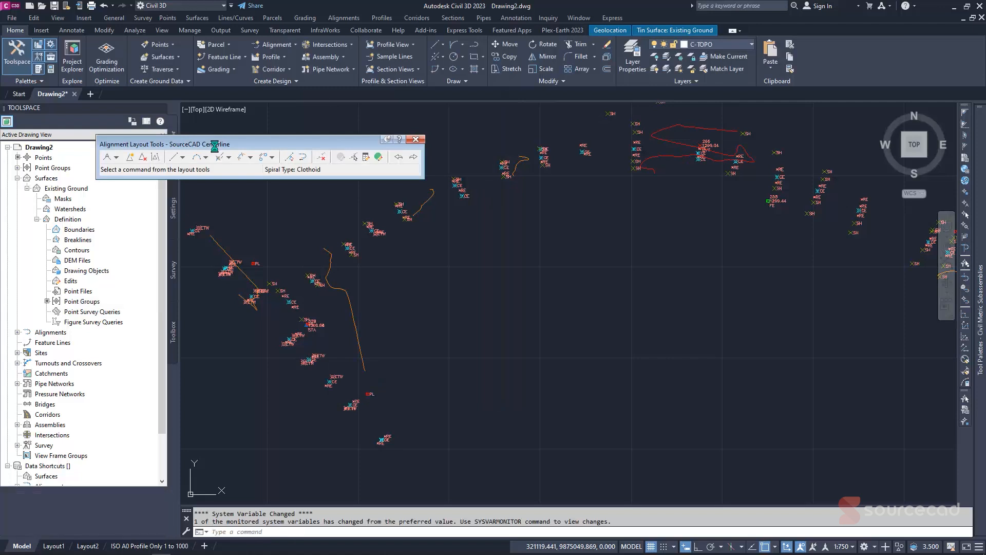
# Begin laying out the alignment with Tangent-Tangent (No curves), and check that the Node object snap is enabled.
pyautogui.moveTo(242, 151); pyautogui.dragTo(359, 114)
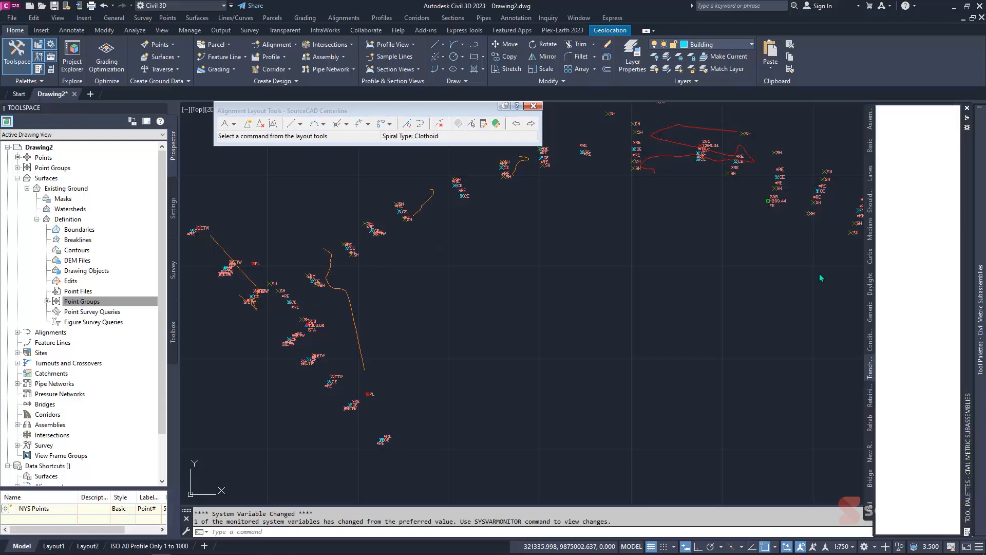
pyautogui.click(235, 125)
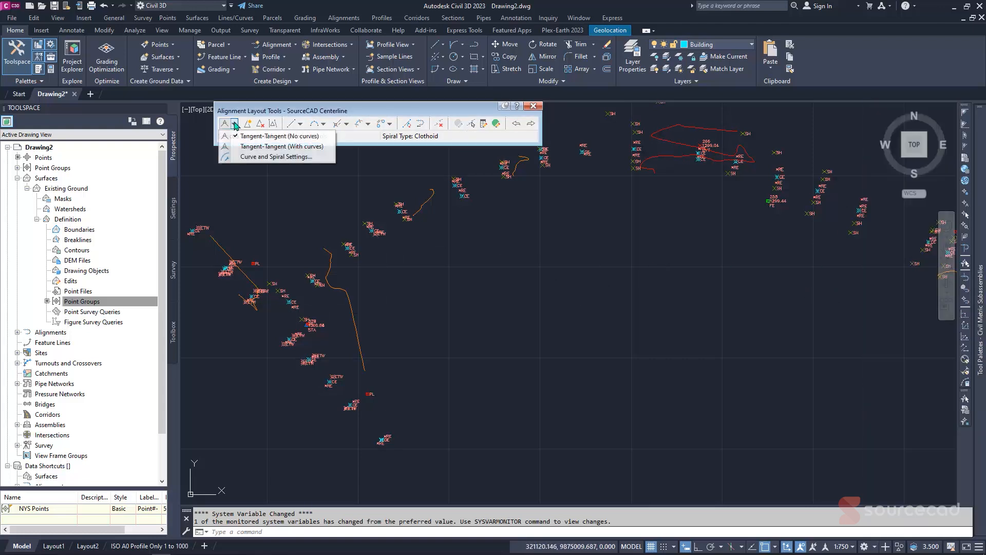
pyautogui.click(256, 140)
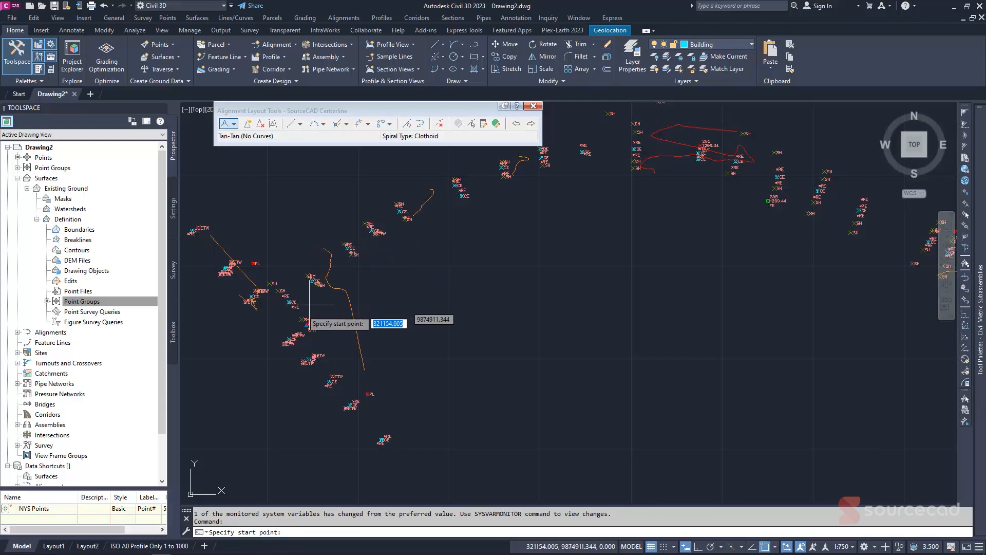
pyautogui.scroll(4, 284, 303)
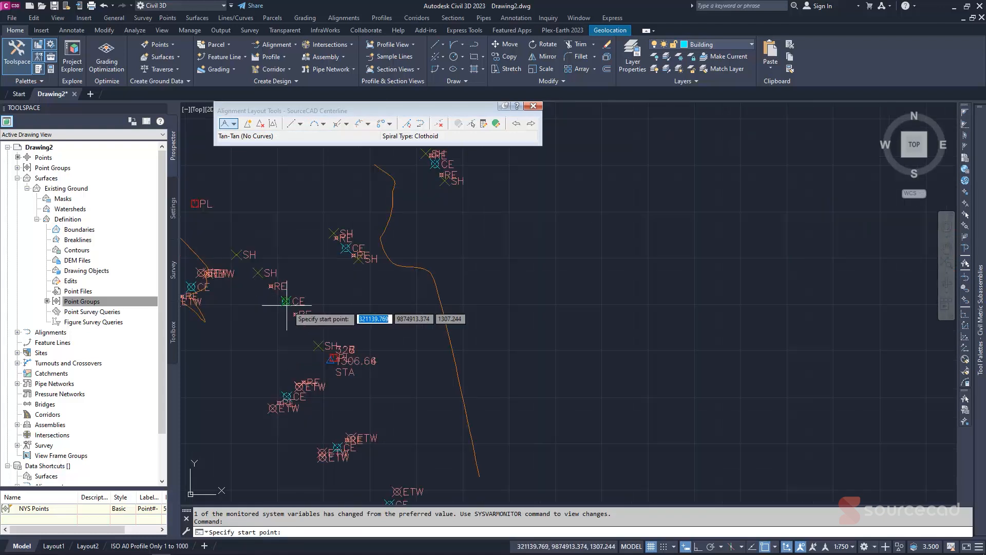
pyautogui.click(776, 547)
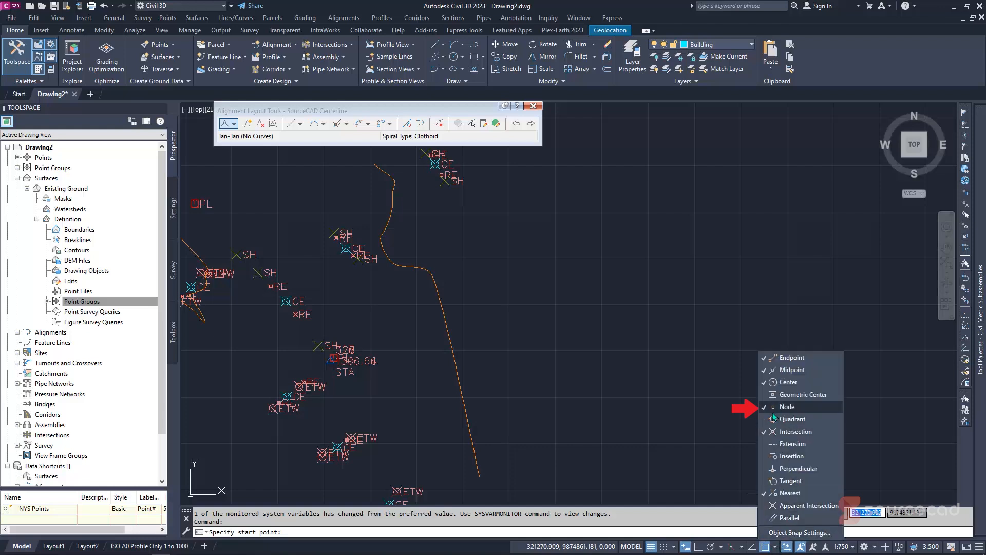
pyautogui.click(775, 550)
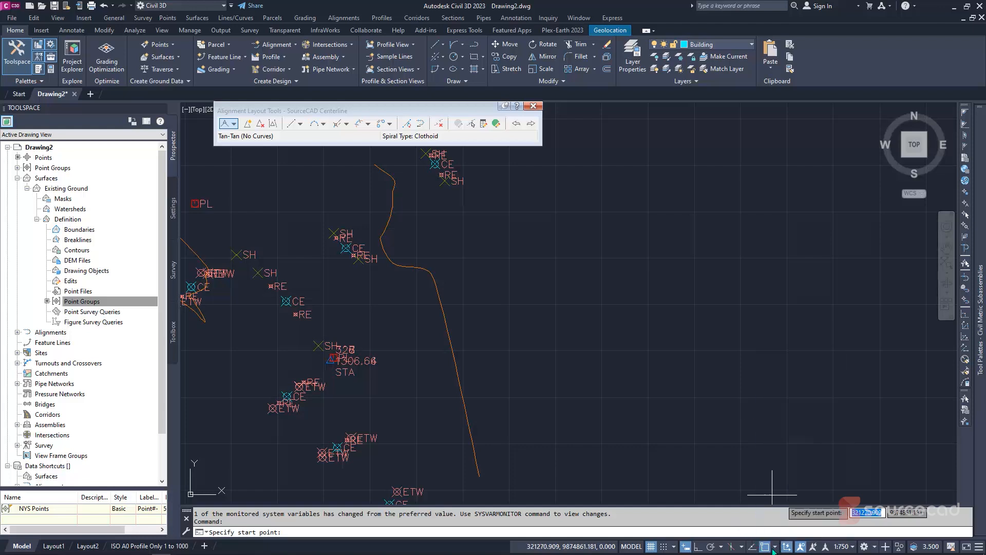
pyautogui.moveTo(981, 303)
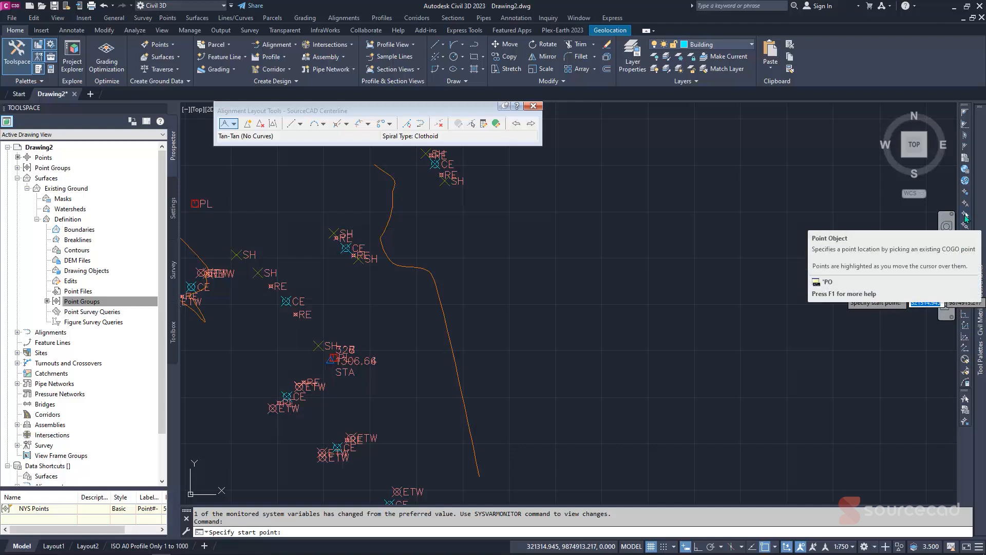
# Draw the first tangent from the CE point near the western junction northeast to a PI beyond the road bend.
pyautogui.scroll(-2, 286, 329)
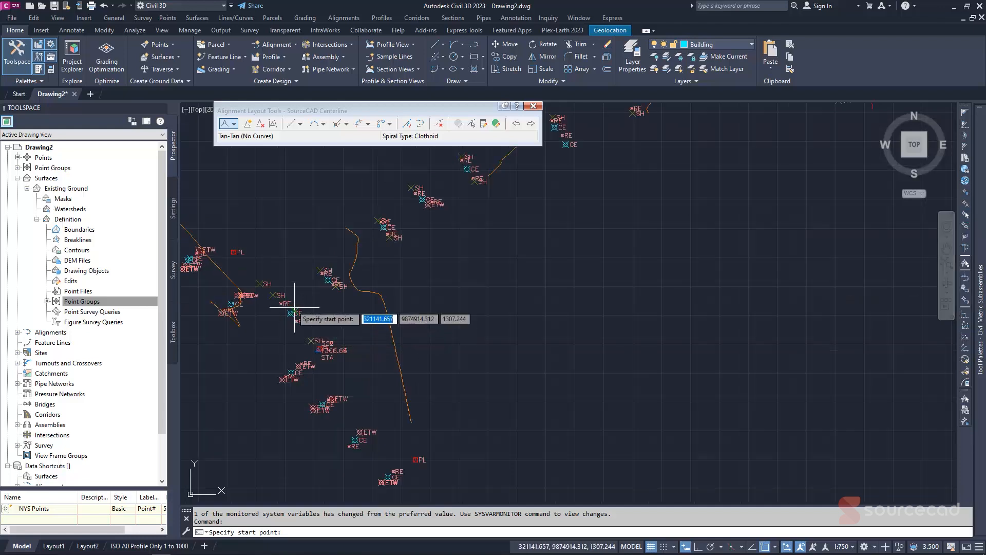
pyautogui.scroll(2, 288, 322)
pyautogui.click(290, 318)
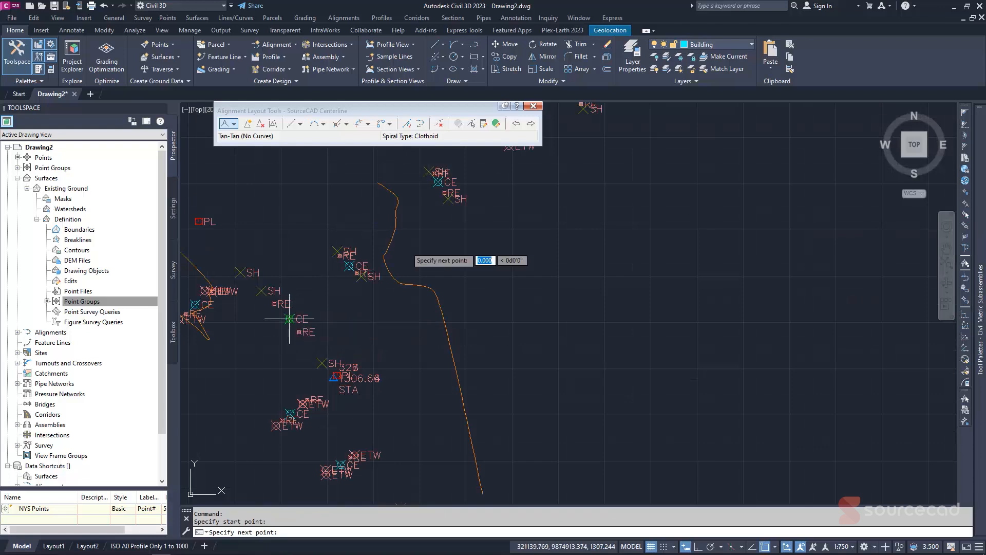
pyautogui.scroll(-3, 406, 249)
pyautogui.moveTo(498, 213); pyautogui.dragTo(387, 325, button='middle')
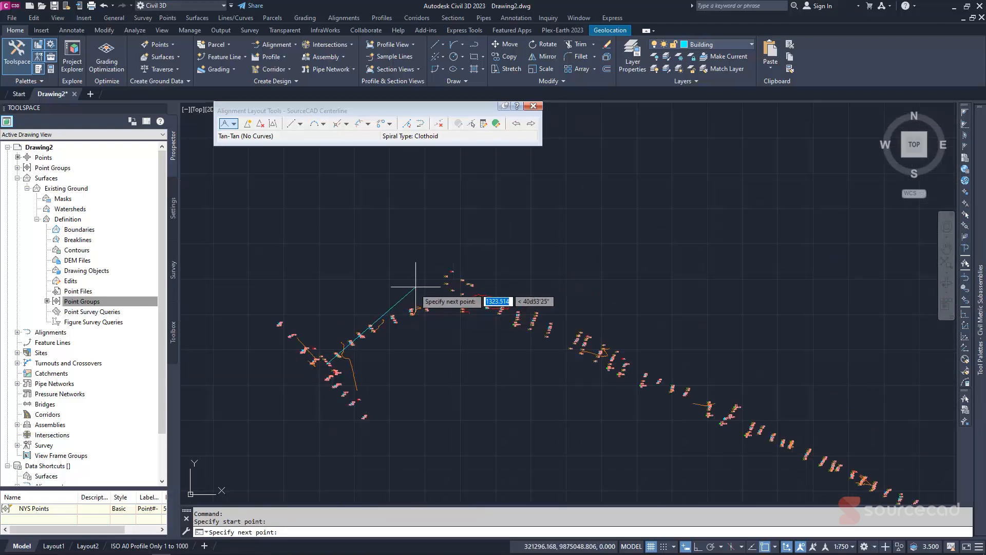
pyautogui.scroll(3, 399, 308)
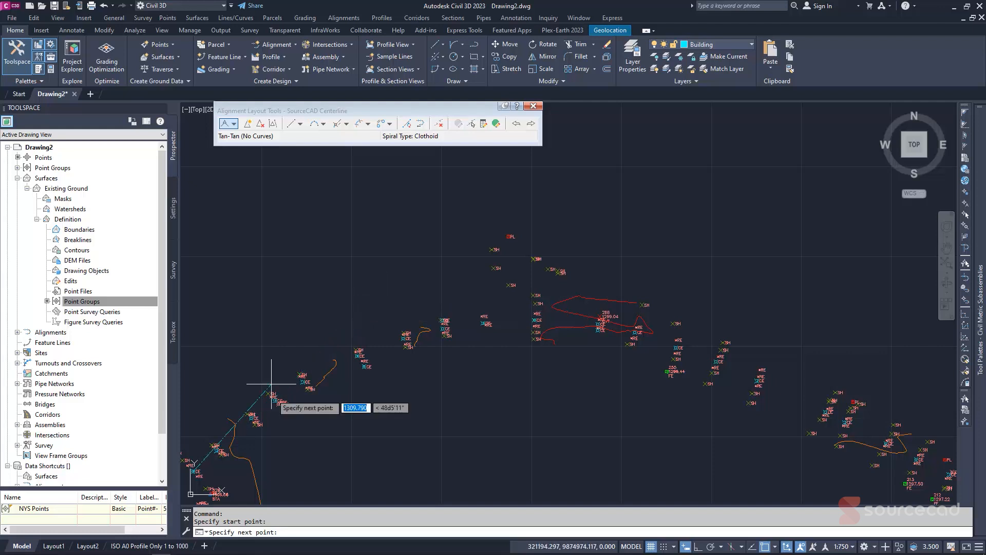
pyautogui.click(388, 296)
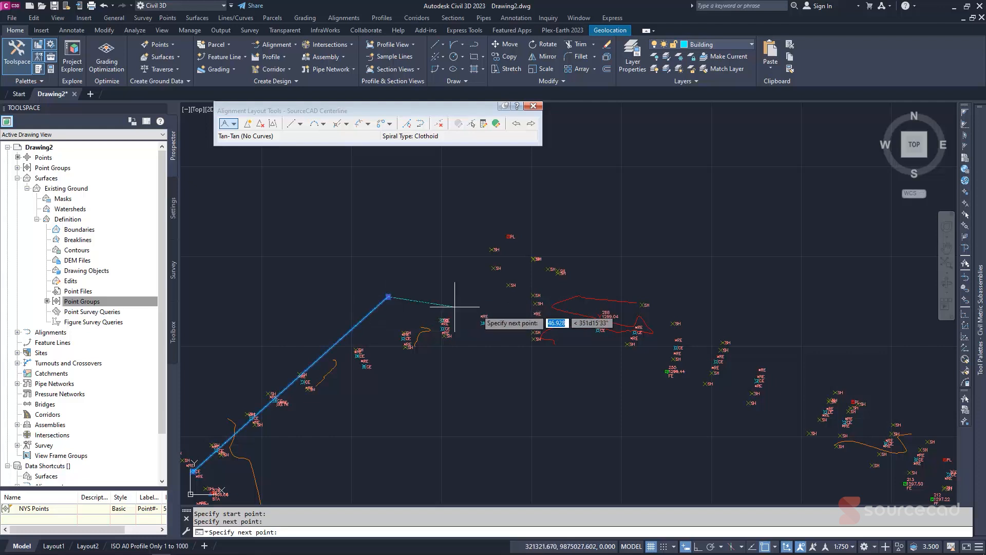
# Draw the second tangent southeast from the PI to the CE point past the bend, and finish the tangent layout.
pyautogui.scroll(-2, 795, 384)
pyautogui.moveTo(795, 384); pyautogui.dragTo(631, 302, button='middle')
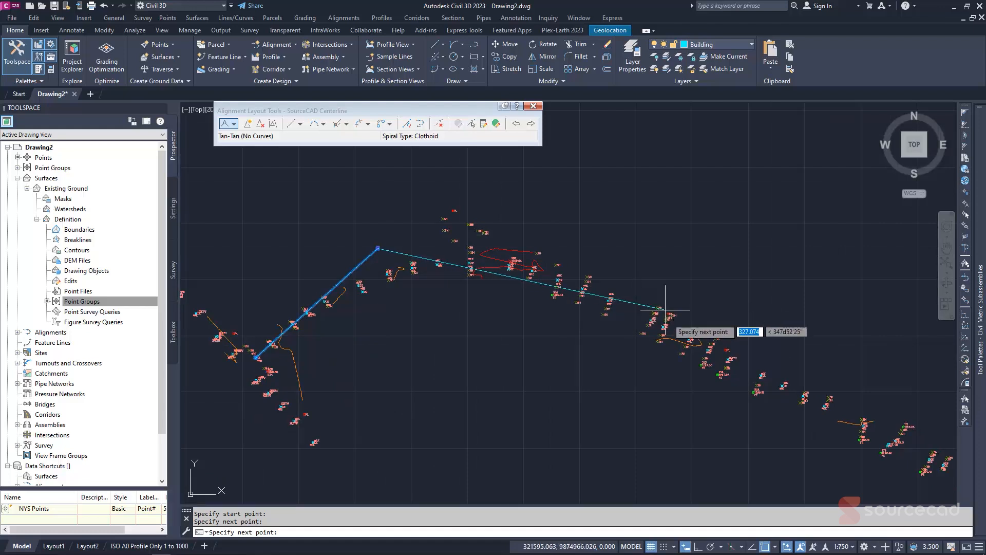
pyautogui.scroll(5, 660, 323)
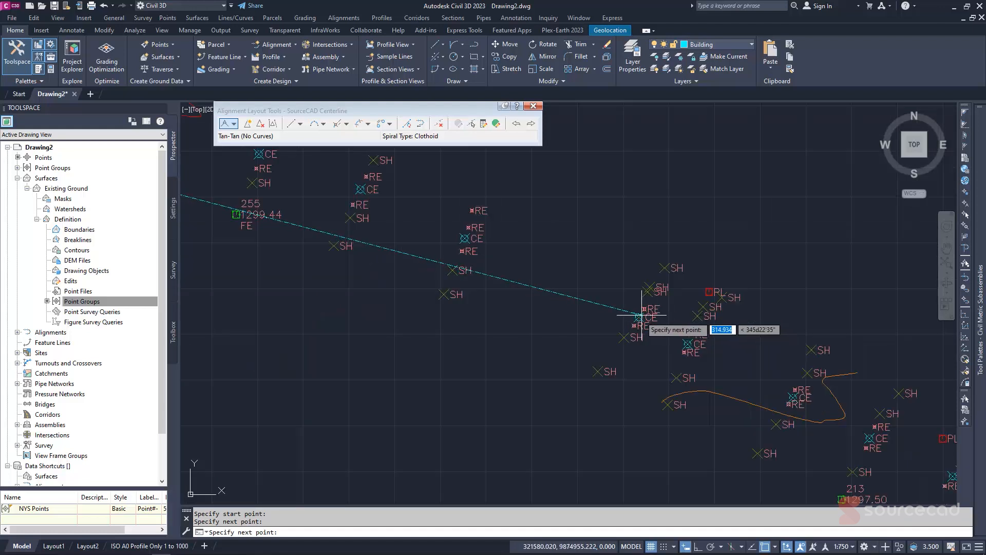
pyautogui.click(639, 317)
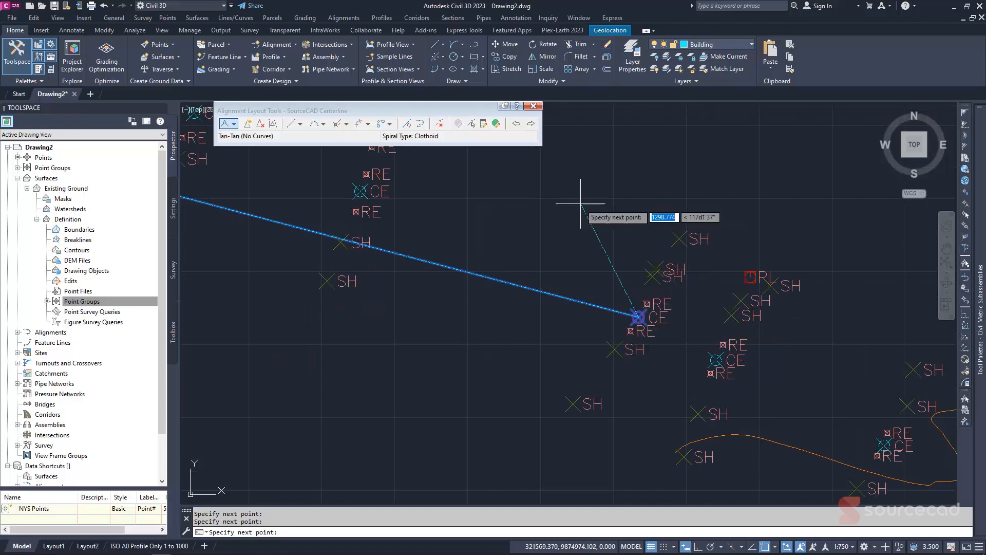
pyautogui.press('Return')
pyautogui.scroll(-8, 581, 206)
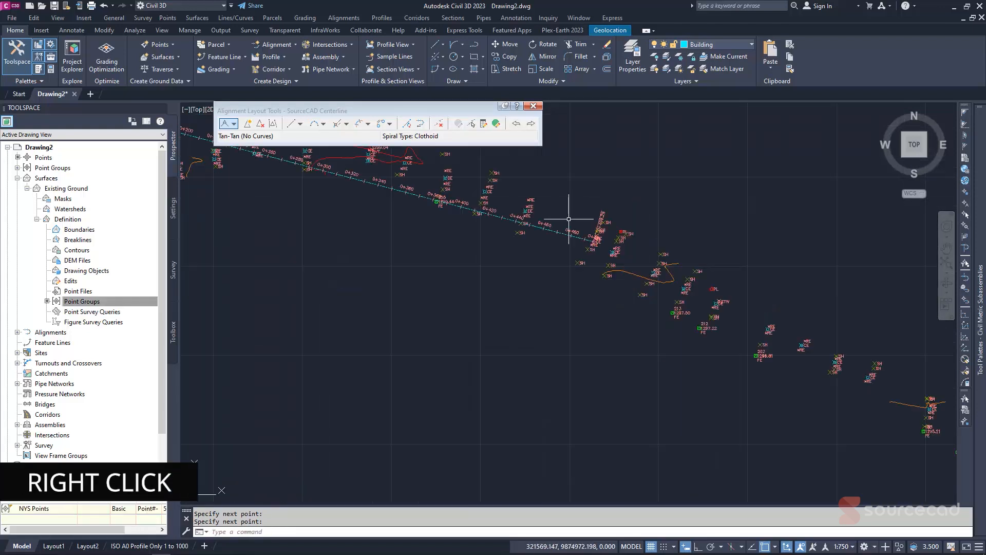
pyautogui.scroll(4, 392, 280)
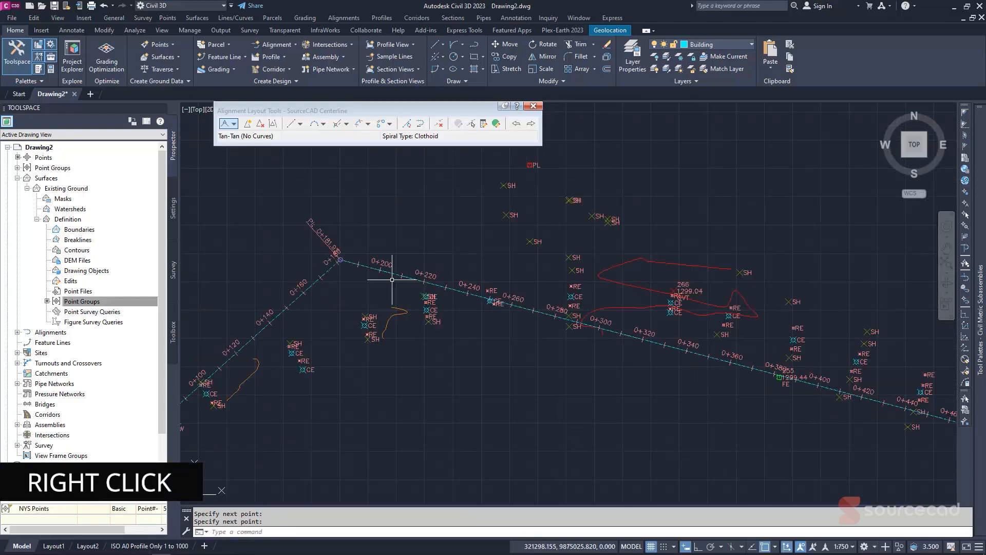
# Move the alignment's PI about 41 m east and 36 m north so both tangents follow the CE points.
pyautogui.click(364, 268)
pyautogui.click(331, 279)
pyautogui.scroll(2, 330, 275)
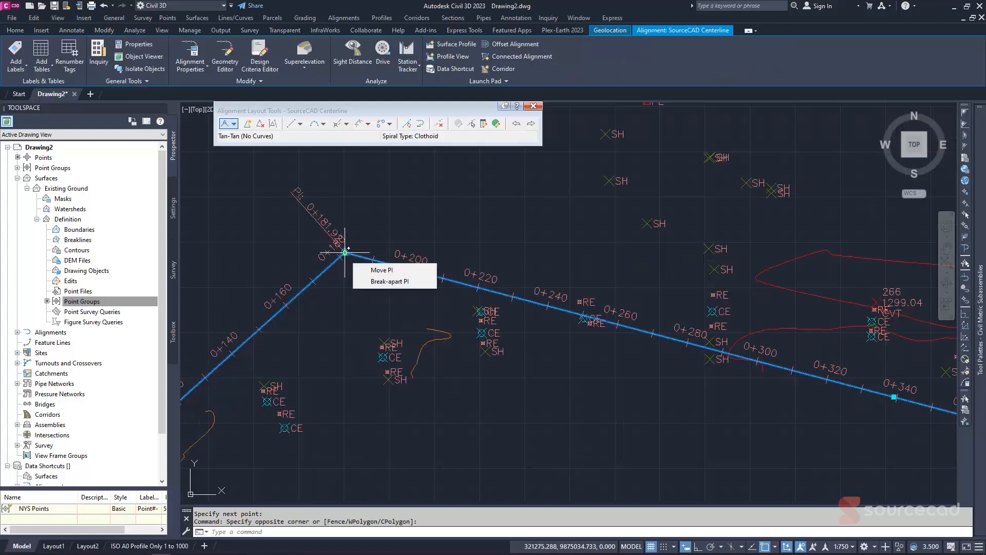
pyautogui.click(345, 252)
pyautogui.scroll(-4, 360, 247)
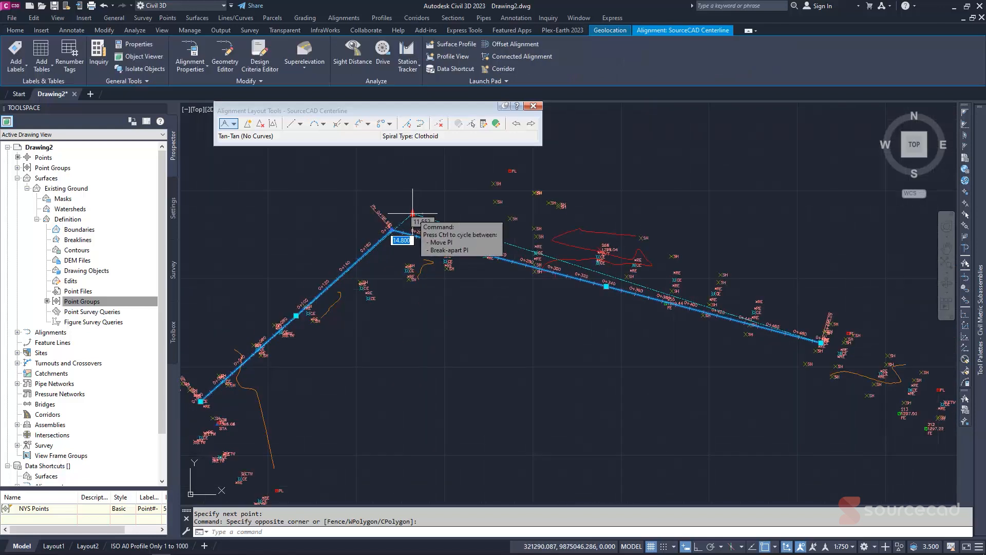
pyautogui.scroll(-2, 441, 196)
pyautogui.moveTo(441, 195); pyautogui.dragTo(390, 223, button='middle')
pyautogui.scroll(2, 390, 222)
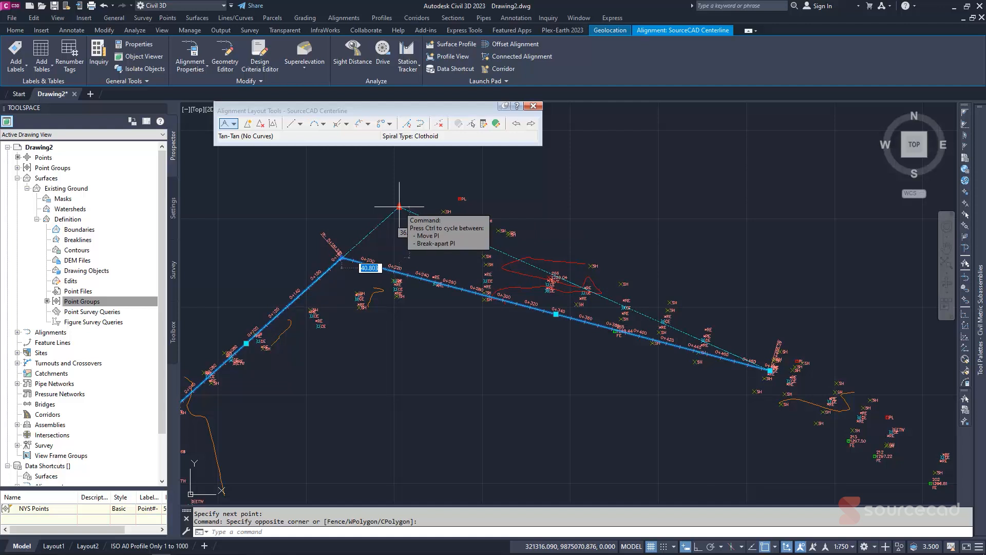
pyautogui.click(399, 207)
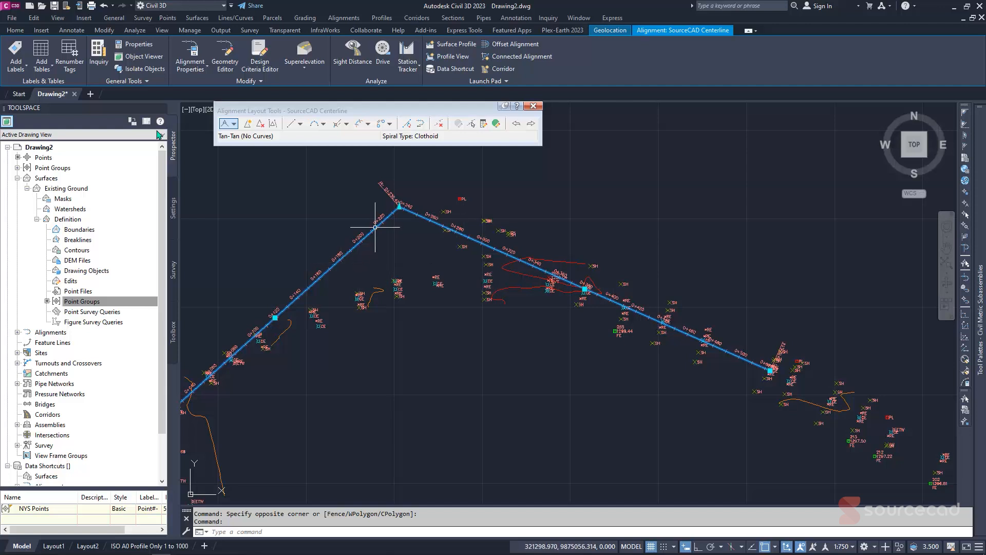
# Start a Start, End, Direction arc from the CE point near station 0+060 to the CE point near 0+440.
pyautogui.click(23, 30)
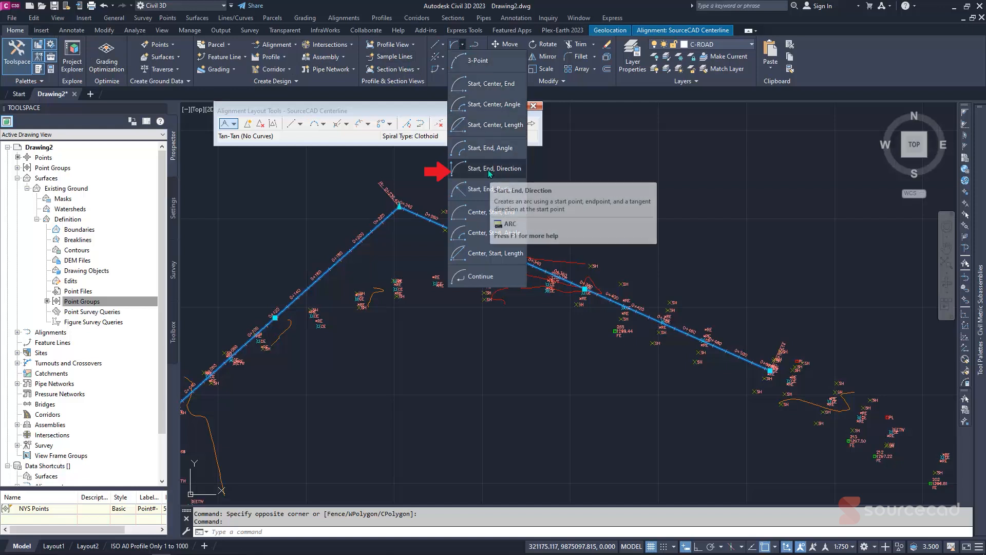
pyautogui.press('Escape')
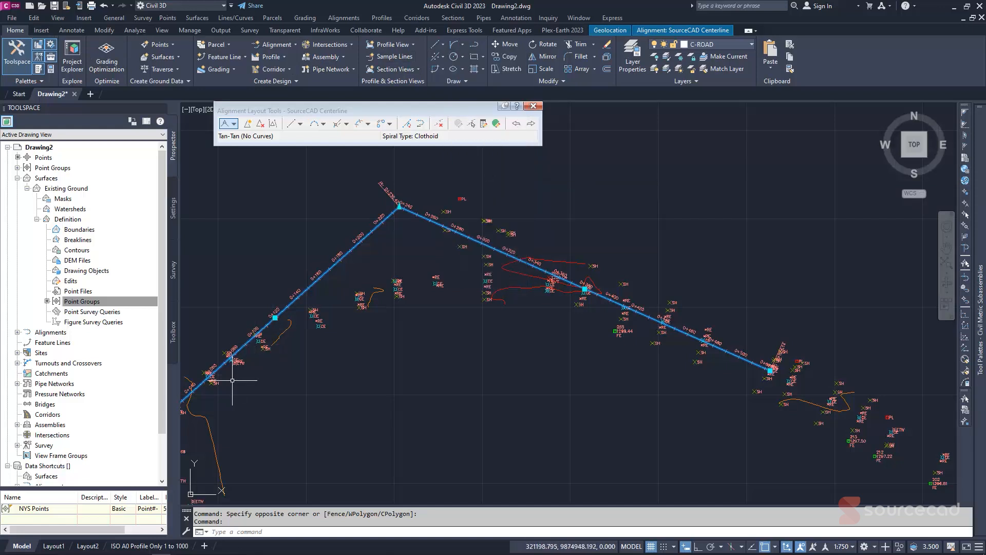
pyautogui.scroll(3, 230, 376)
pyautogui.click(454, 45)
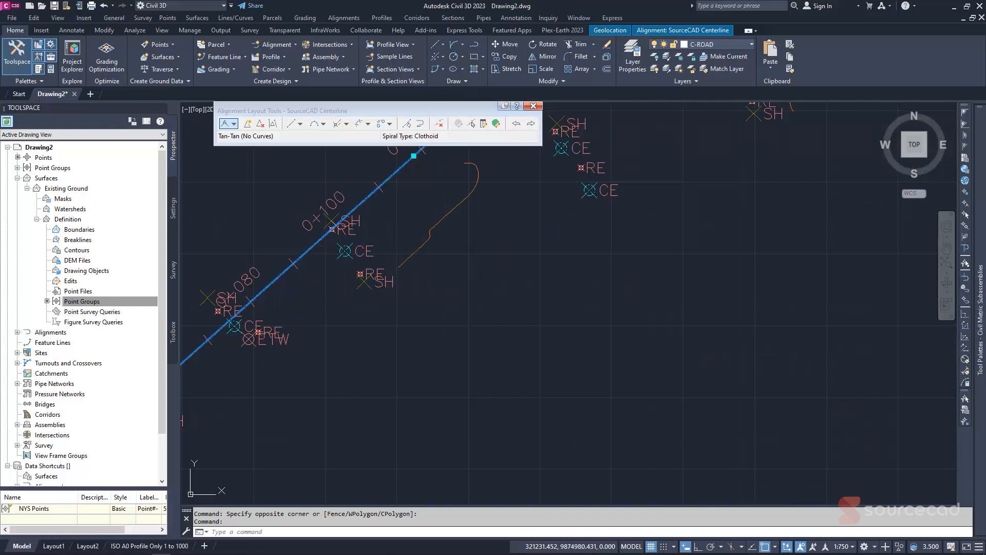
pyautogui.moveTo(275, 353); pyautogui.dragTo(469, 309, button='middle')
pyautogui.scroll(2, 336, 353)
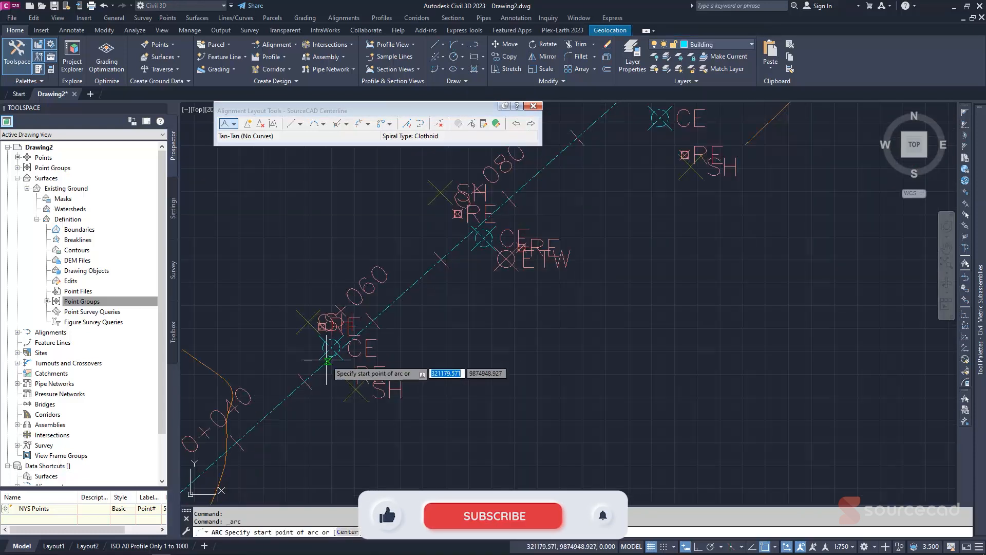
pyautogui.click(332, 348)
pyautogui.scroll(-5, 545, 326)
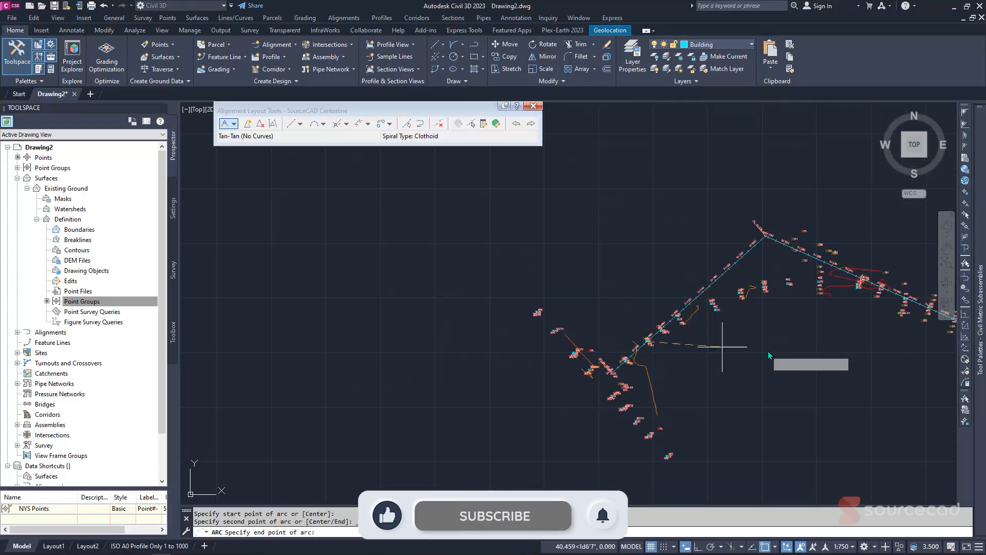
pyautogui.scroll(4, 668, 272)
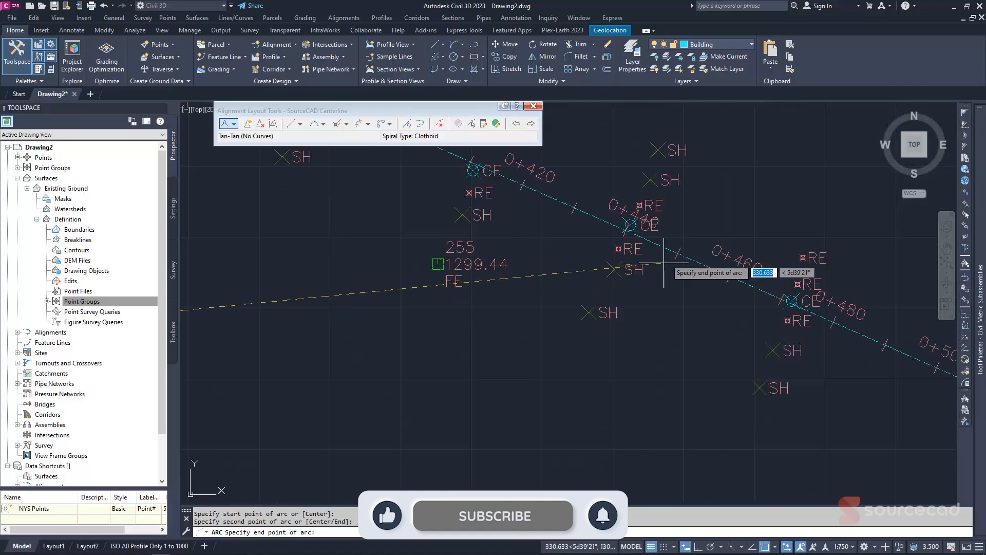
pyautogui.click(630, 225)
# Set the arc's start tangent direction to about 39° so the arc follows the CE points around the bend.
pyautogui.scroll(-6, 278, 194)
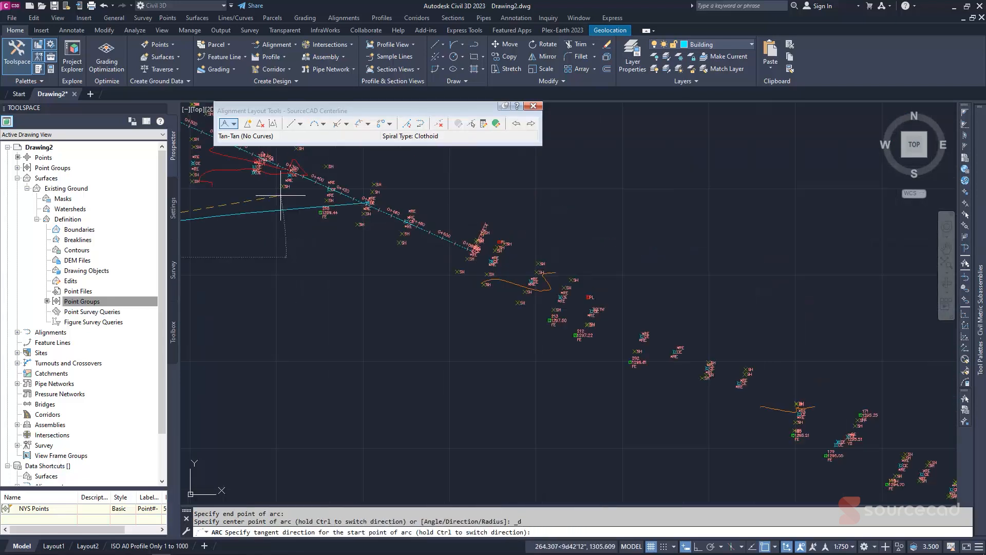
pyautogui.moveTo(279, 194); pyautogui.dragTo(513, 288, button='middle')
pyautogui.scroll(4, 352, 258)
pyautogui.scroll(2, 351, 259)
pyautogui.scroll(-2, 301, 186)
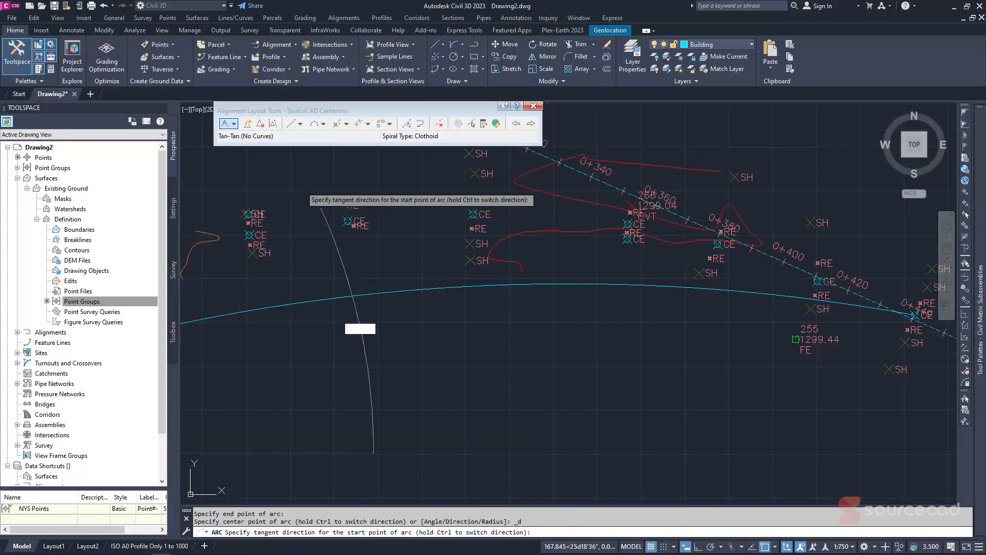
pyautogui.moveTo(301, 185); pyautogui.dragTo(377, 291, button='middle')
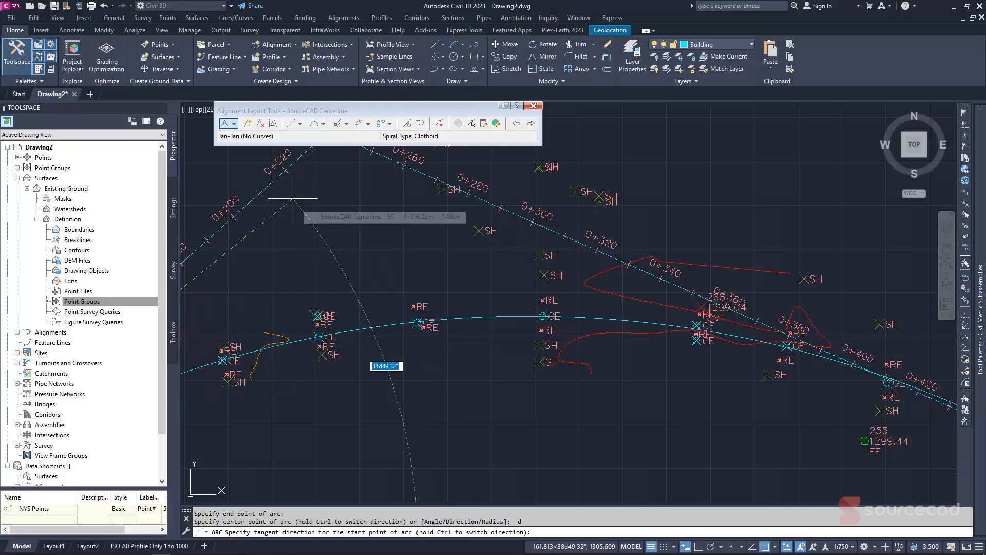
pyautogui.press('Escape')
# Select the arc drawn along the bend and check its radius.
pyautogui.scroll(-5, 348, 255)
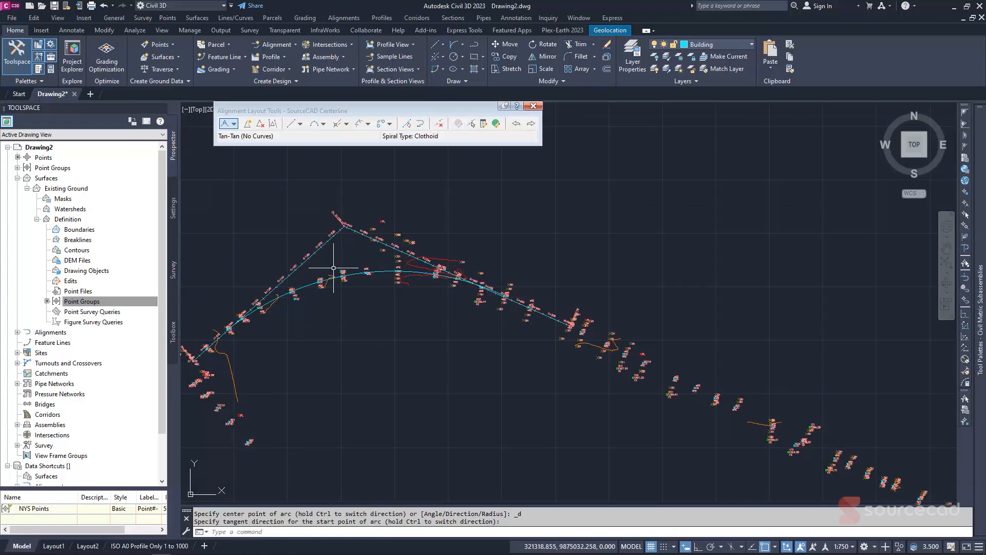
pyautogui.scroll(-2, 349, 266)
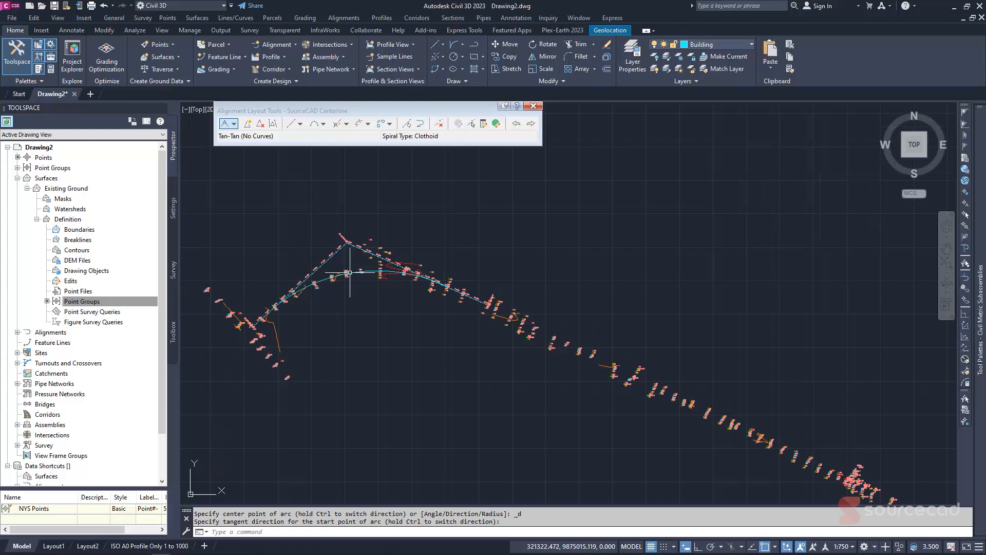
pyautogui.click(350, 272)
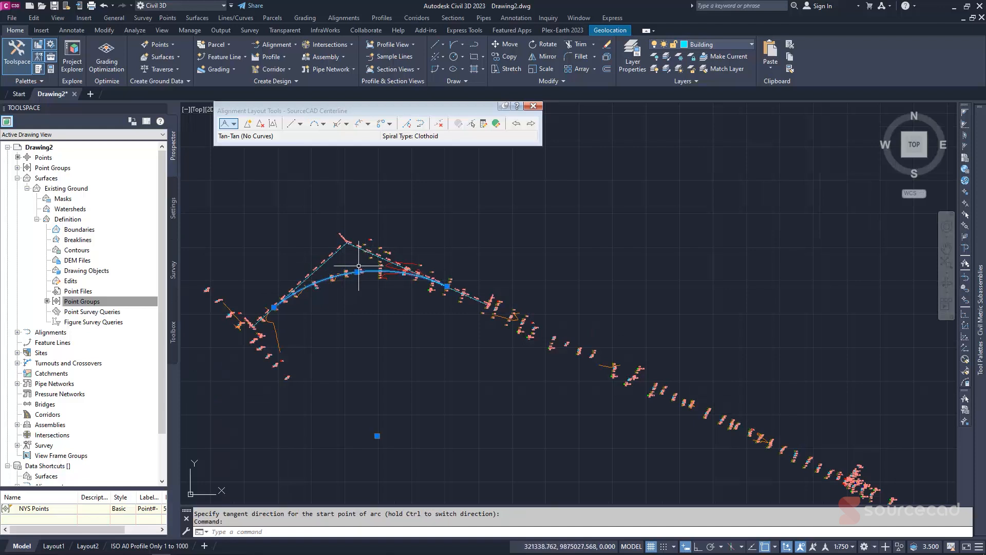
pyautogui.moveTo(357, 272)
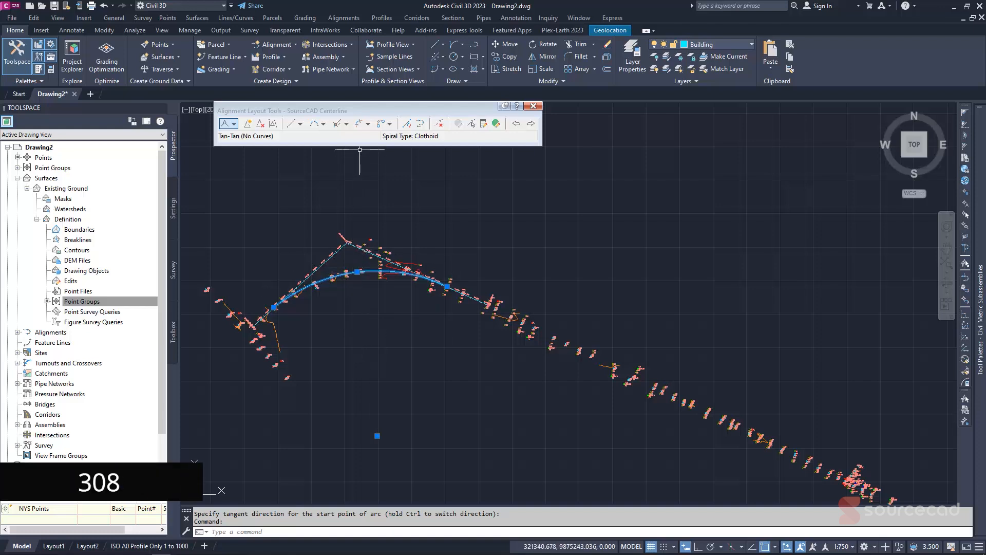
# Start a free spiral-curve-spiral between the alignment's two tangents, with a solution angle less than 180° and a radius of 308 m.
pyautogui.click(368, 127)
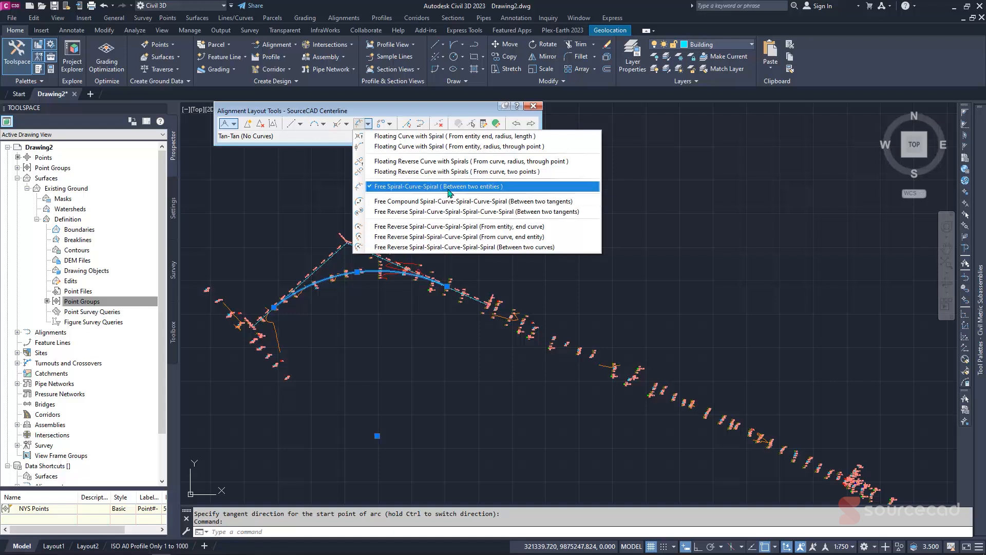
pyautogui.click(399, 186)
pyautogui.scroll(6, 352, 246)
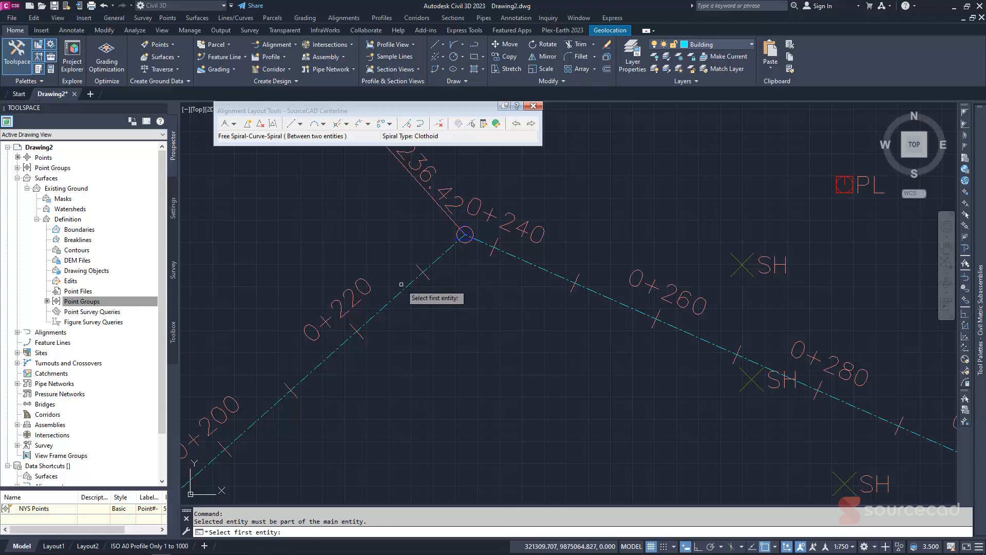
pyautogui.click(410, 285)
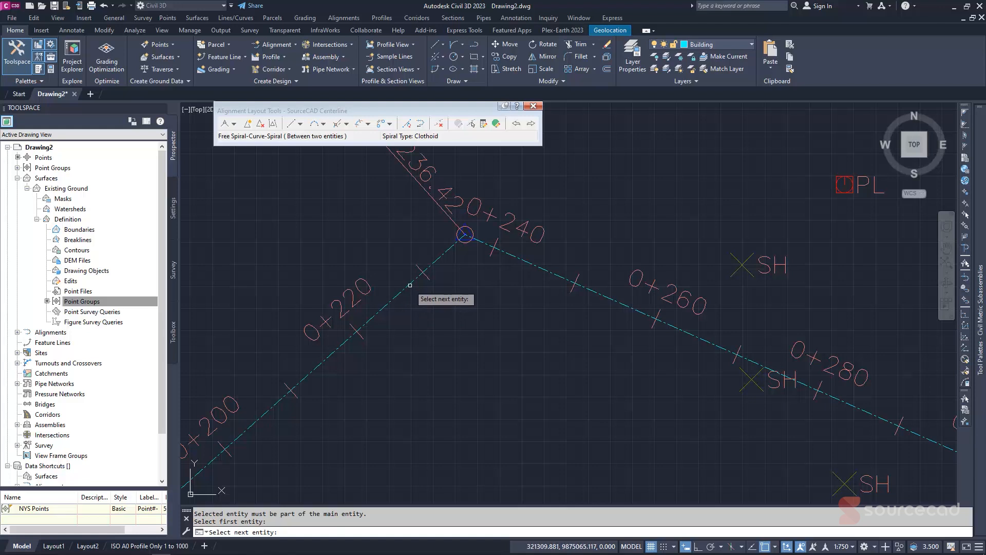
pyautogui.click(542, 268)
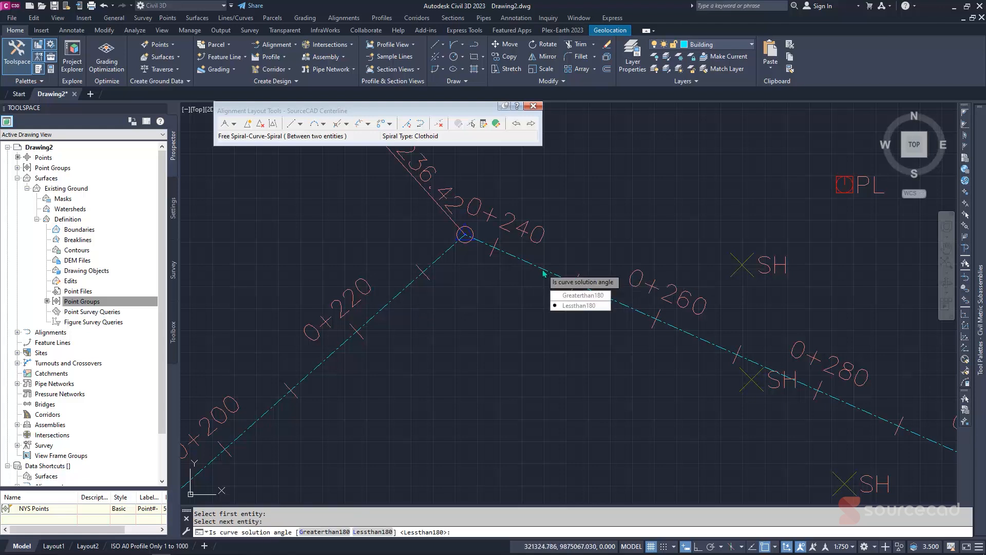
pyautogui.click(595, 305)
pyautogui.scroll(-5, 467, 360)
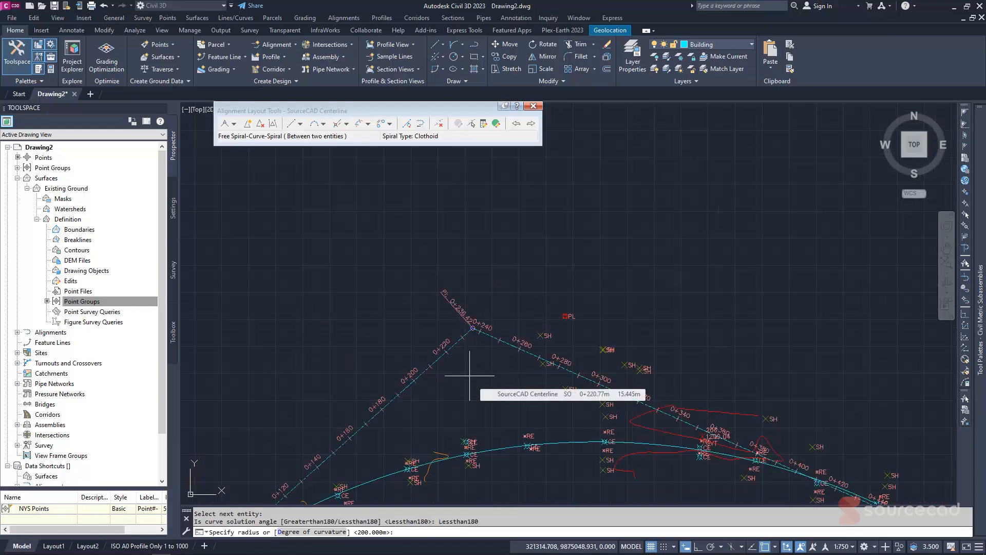
pyautogui.write('308')
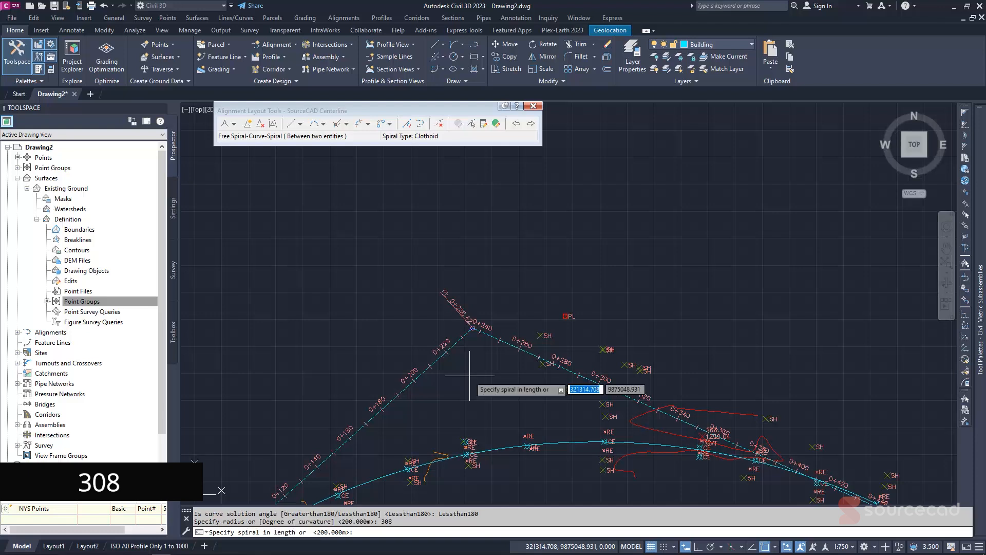
pyautogui.press('Return')
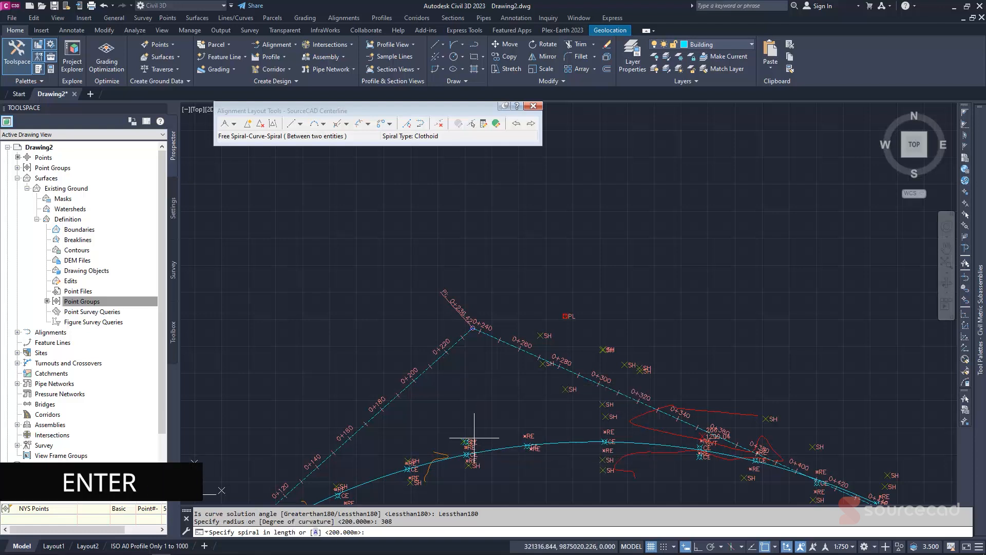
# Set the spiral in and spiral out lengths to 30 m each and finish the spiral-curve-spiral.
pyautogui.moveTo(467, 411); pyautogui.dragTo(469, 331, button='middle')
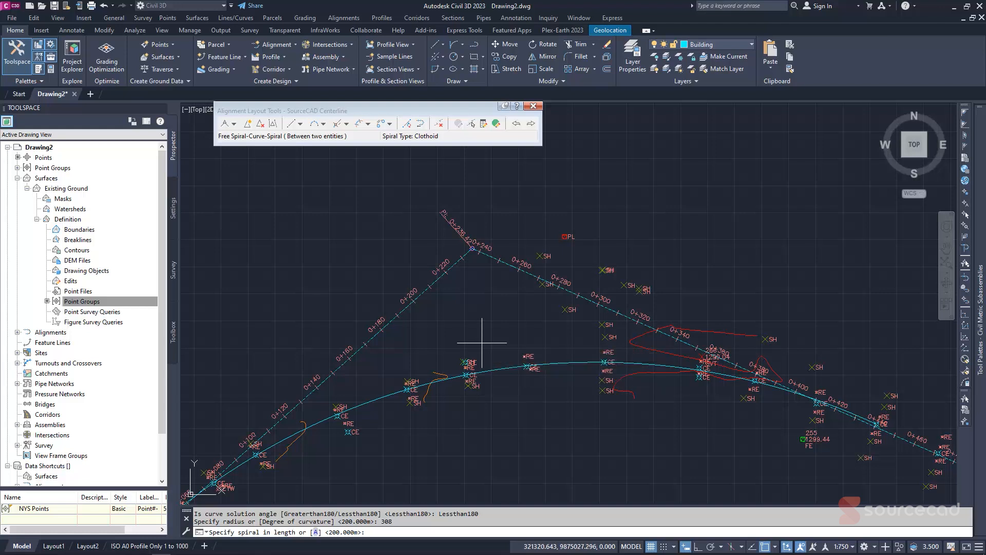
pyautogui.write('3')
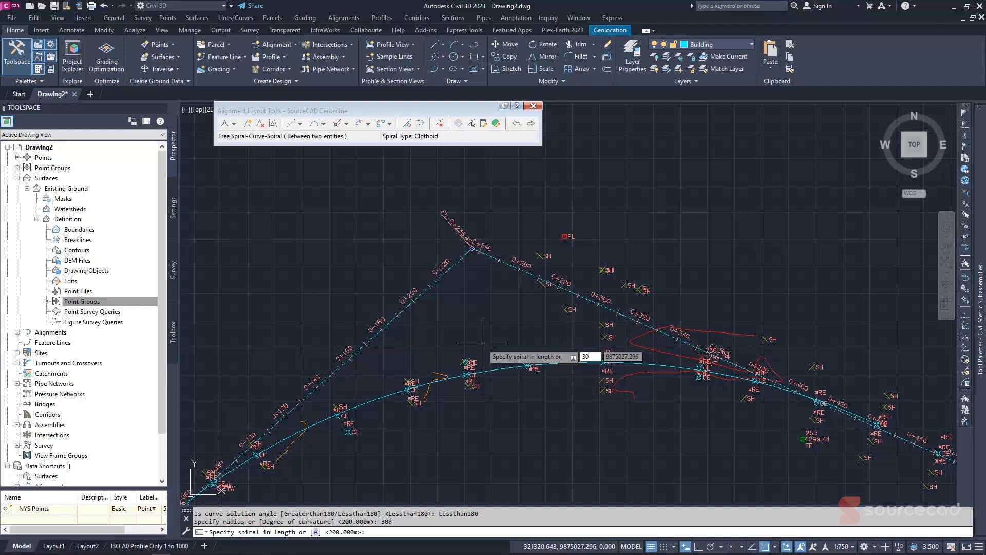
pyautogui.write('0')
pyautogui.press('Return')
pyautogui.scroll(4, 469, 380)
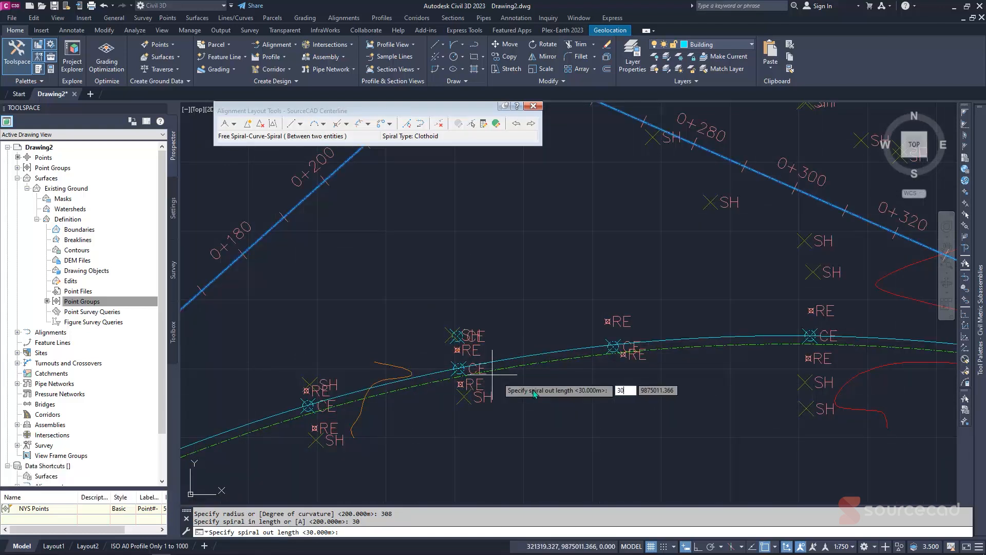
pyautogui.write('30')
pyautogui.press('Return')
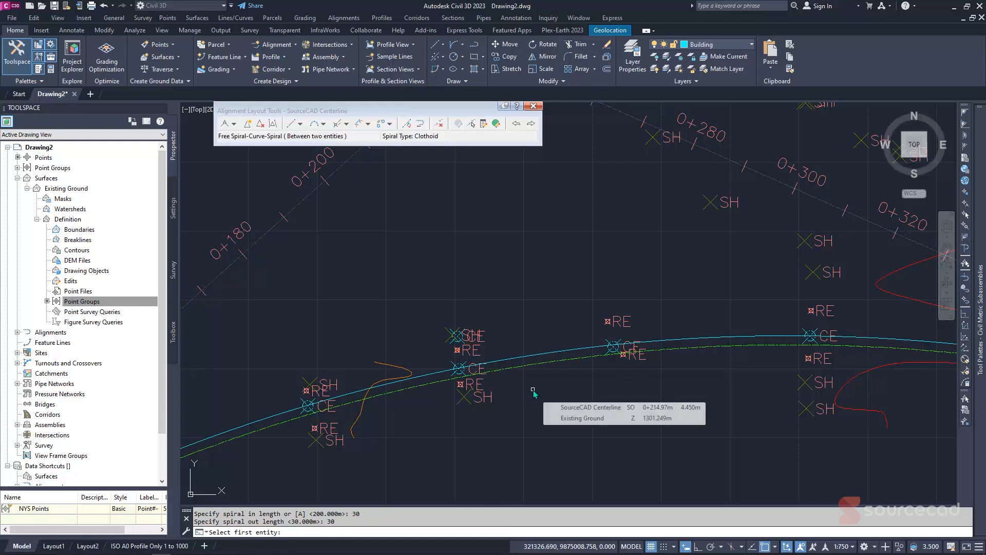
pyautogui.scroll(-2, 569, 382)
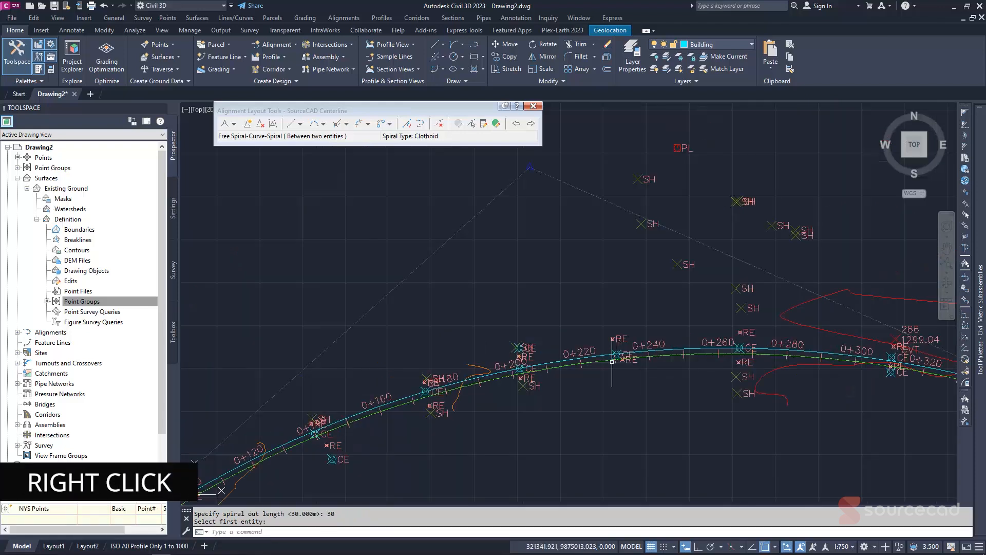
# Set the radius of the alignment's curve between the two spirals to 300 m in the alignment entities table.
pyautogui.scroll(-4, 555, 367)
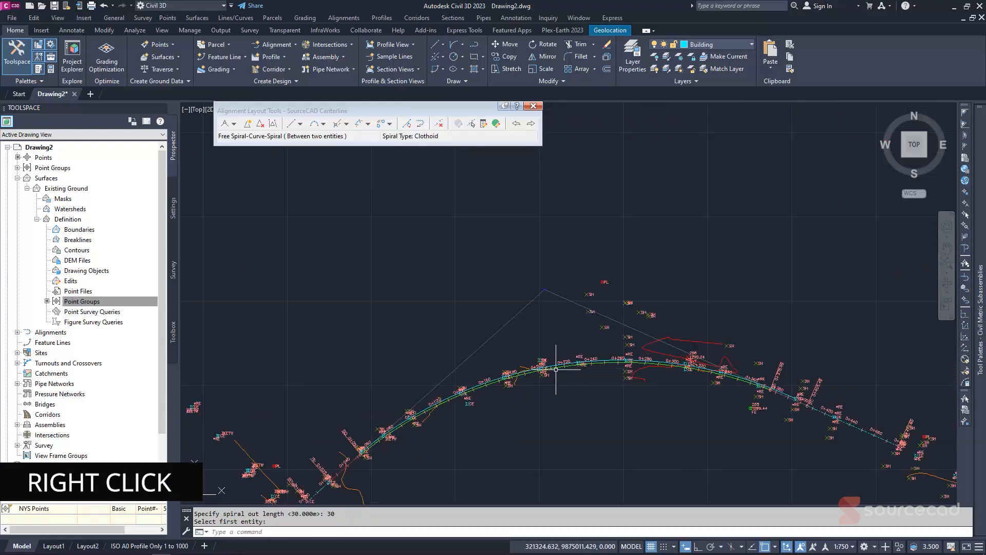
pyautogui.scroll(4, 550, 373)
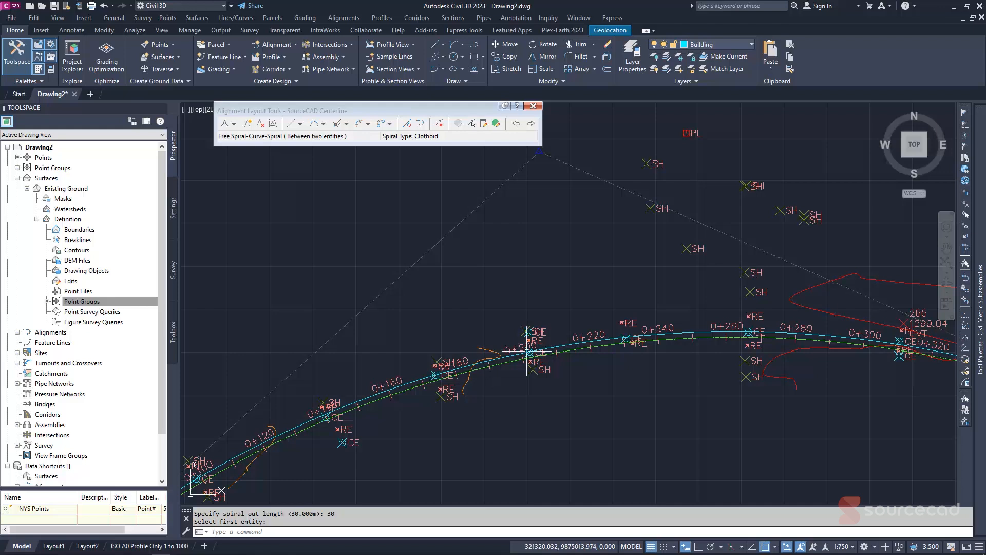
pyautogui.scroll(3, 531, 353)
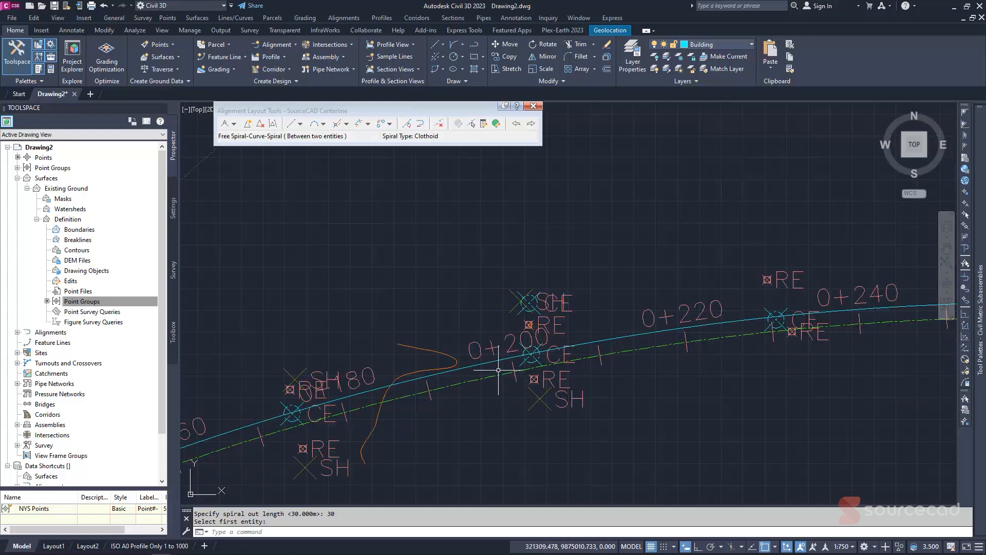
pyautogui.click(497, 124)
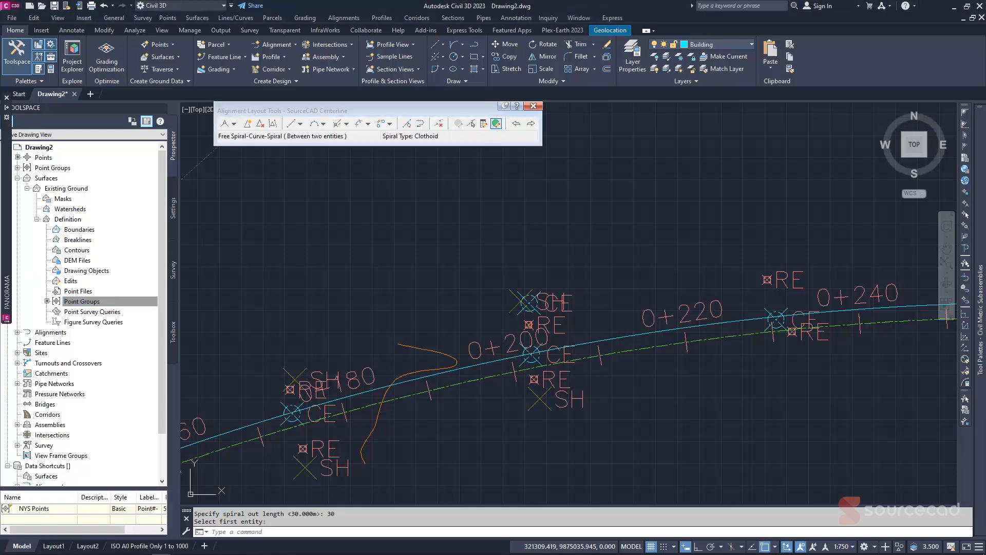
pyautogui.moveTo(6, 268)
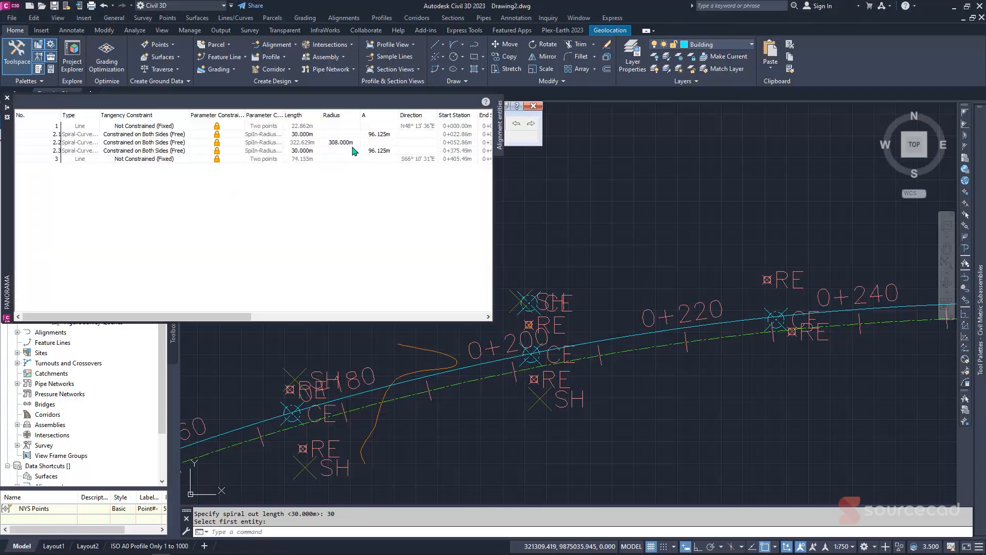
pyautogui.click(354, 144)
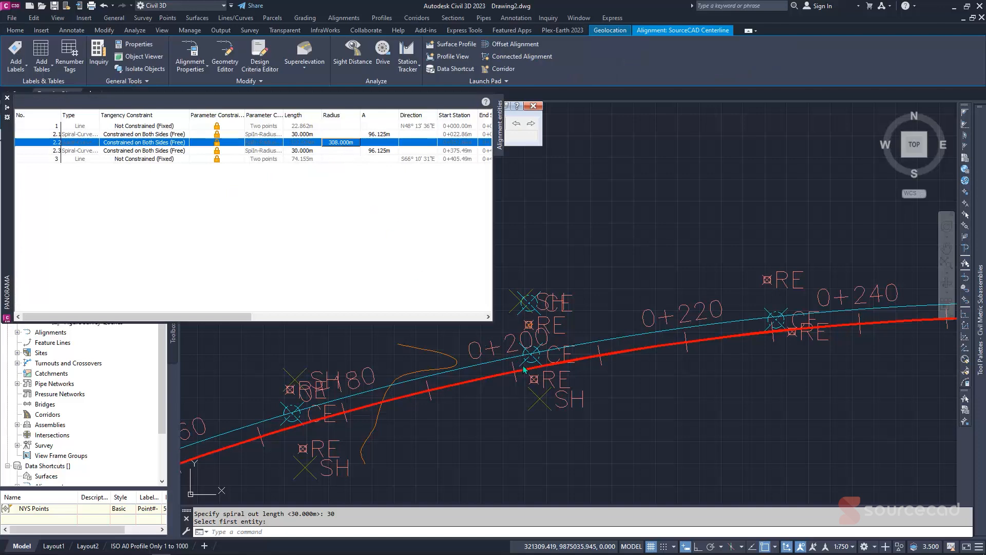
pyautogui.click(358, 147)
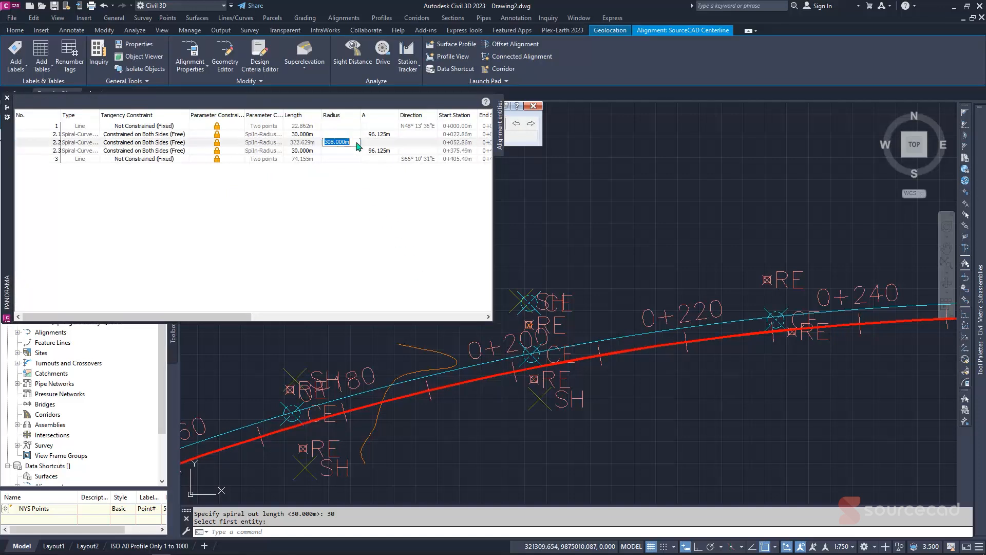
pyautogui.write('300')
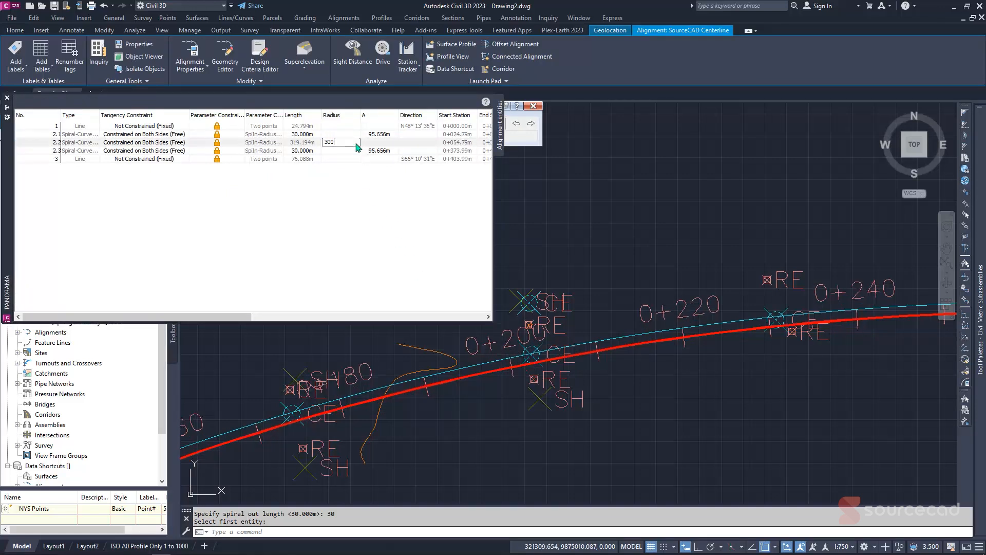
pyautogui.click(317, 191)
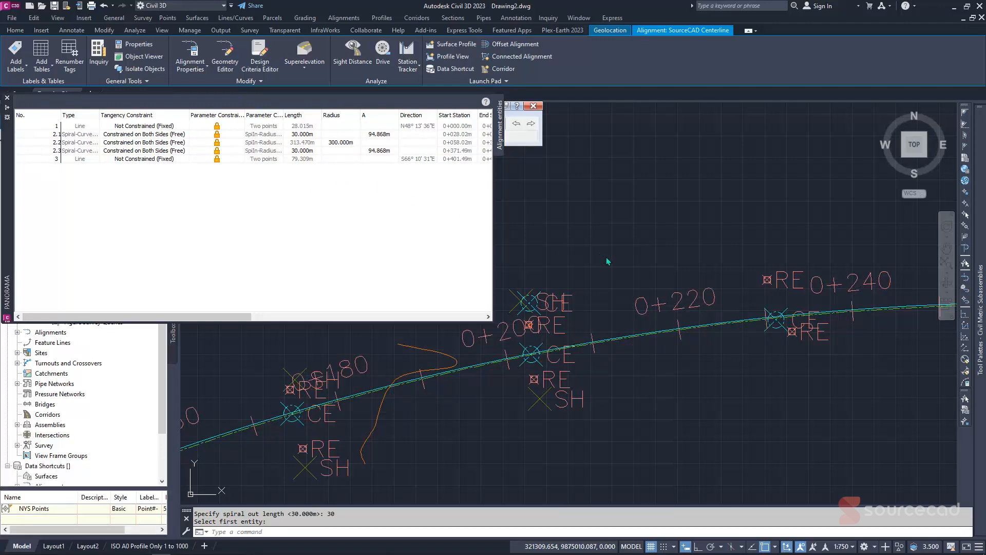
pyautogui.scroll(2, 515, 352)
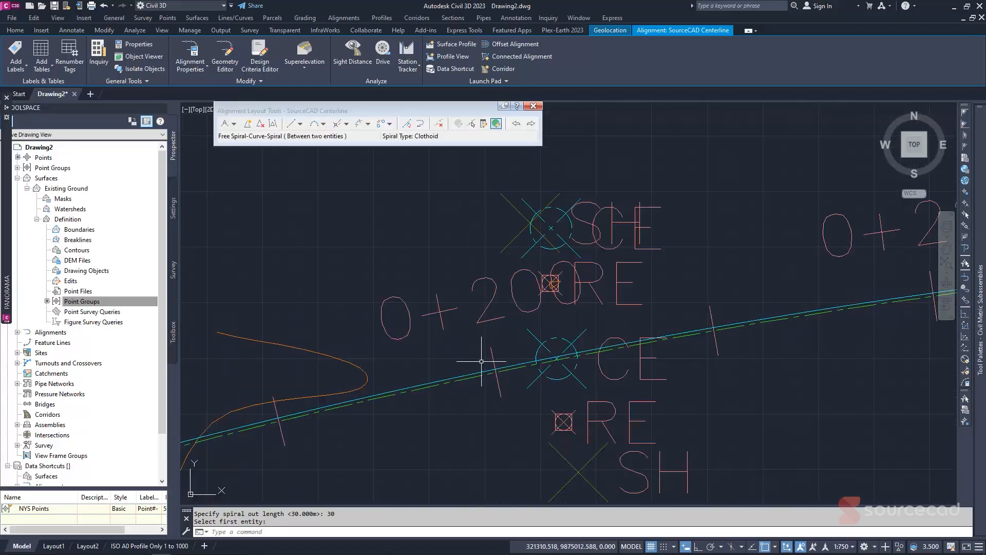
pyautogui.press('Escape')
pyautogui.scroll(-8, 439, 378)
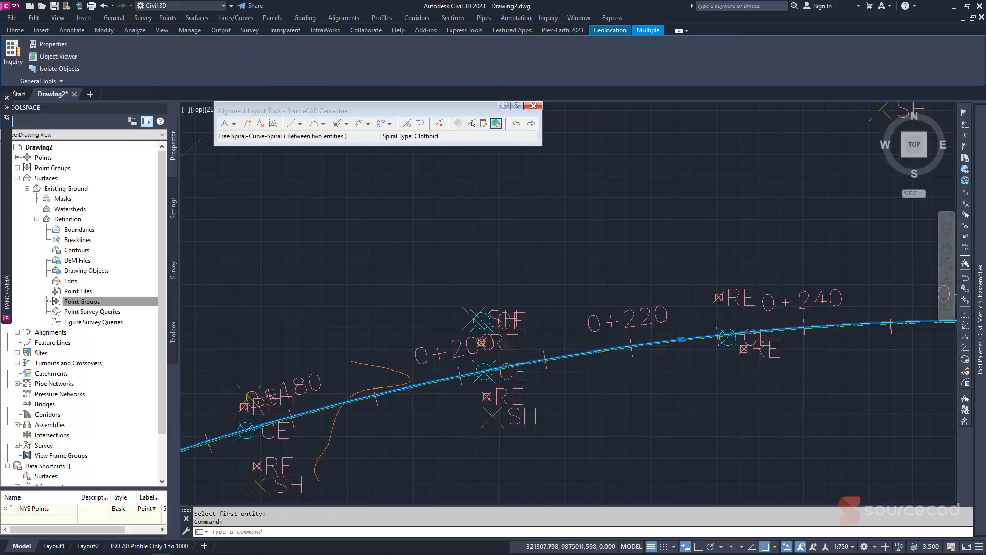
pyautogui.scroll(-3, 441, 374)
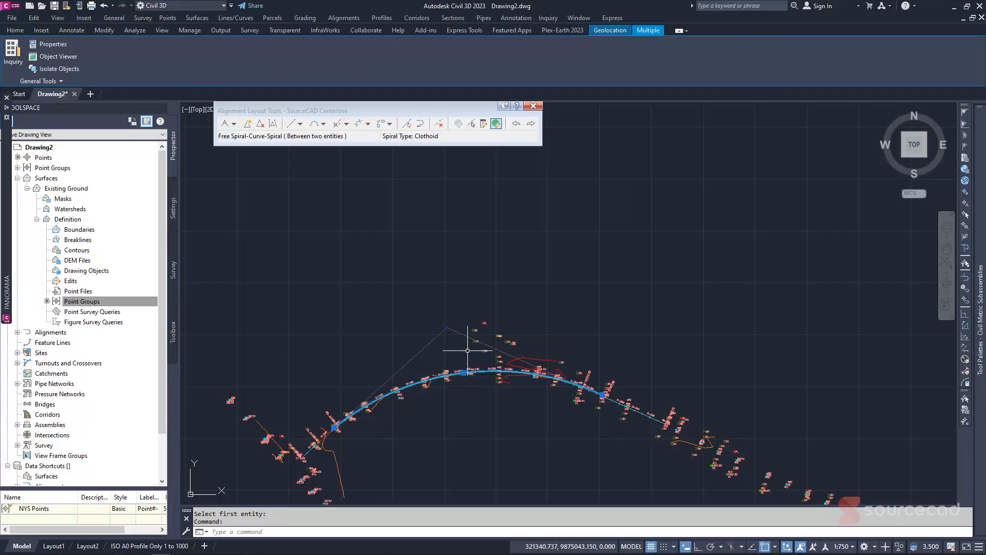
pyautogui.moveTo(468, 351)
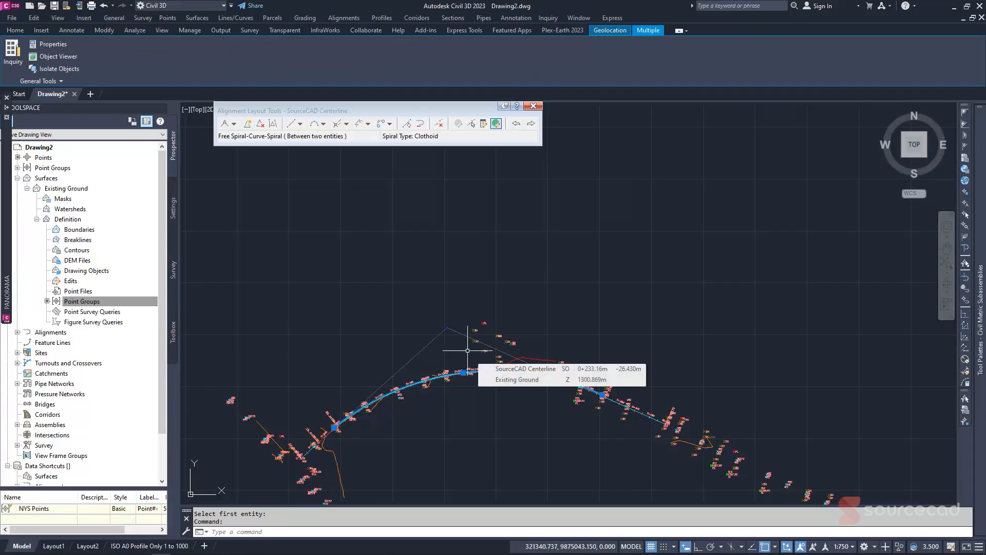
pyautogui.click(15, 30)
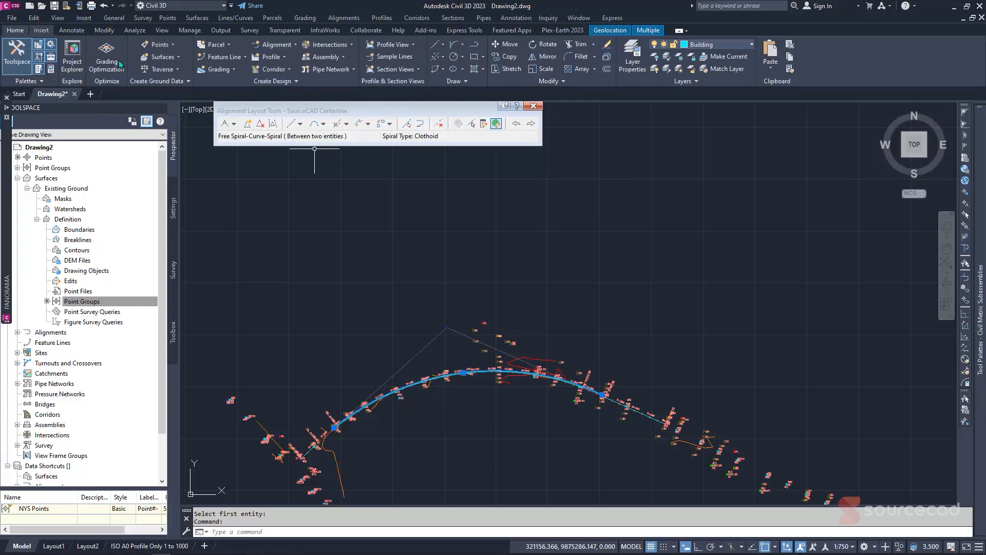
pyautogui.press('Escape')
pyautogui.press('Escape')
# Erase the reference arc drawn along the bend, keeping the alignment.
pyautogui.scroll(5, 447, 410)
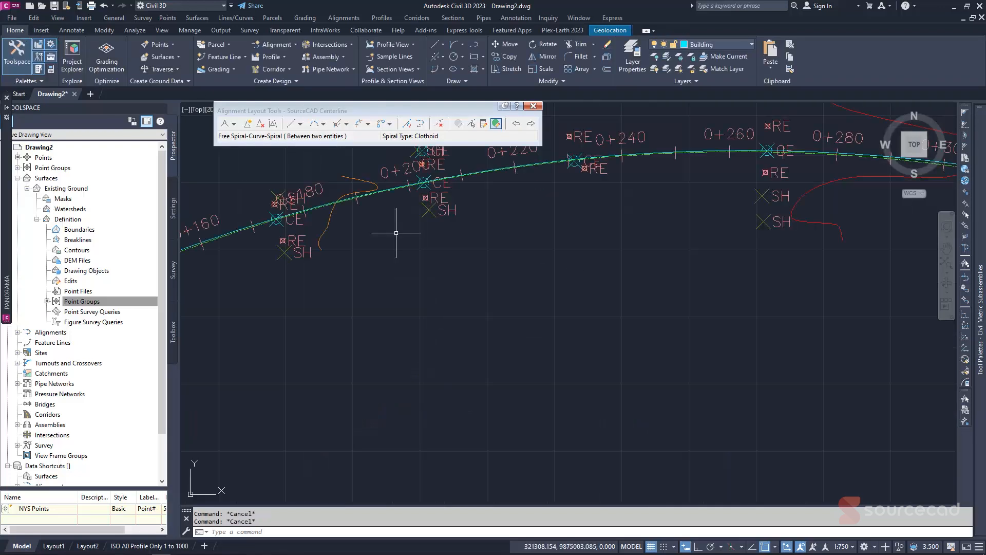
pyautogui.scroll(4, 341, 201)
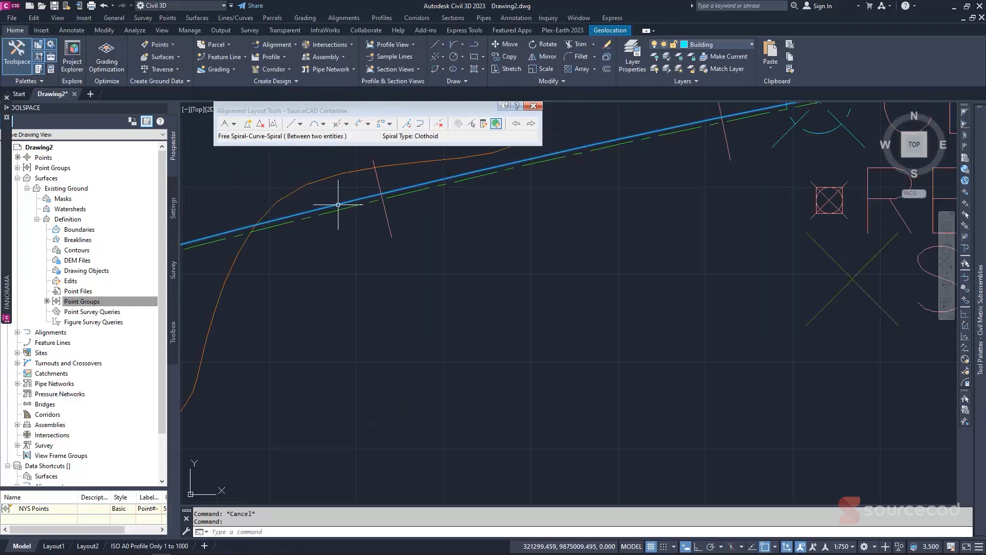
pyautogui.scroll(-6, 342, 200)
pyautogui.press('Escape')
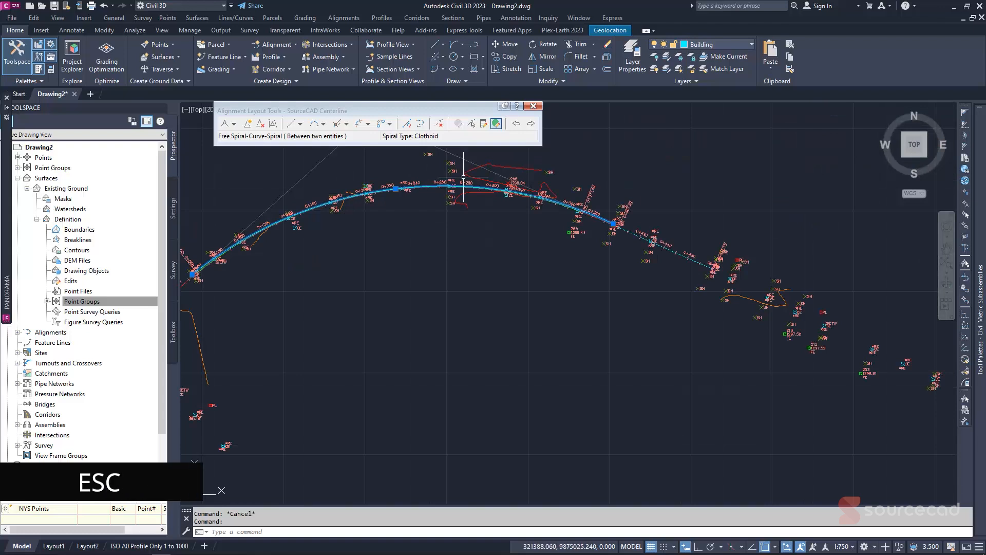
pyautogui.click(607, 45)
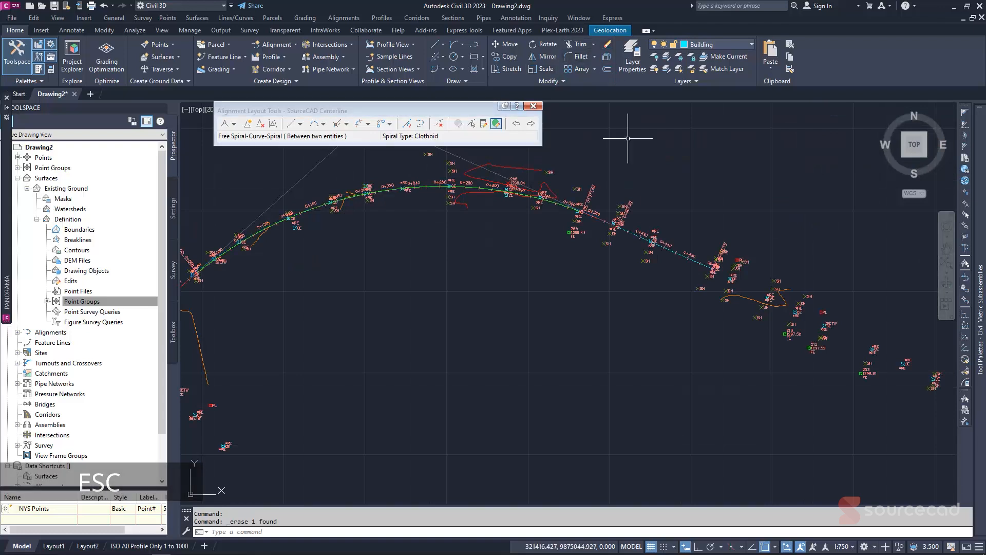
# Extend the alignment with a straight tangent without curves, about 487 m long, from its end point to the CE point farther along the road.
pyautogui.moveTo(755, 264); pyautogui.dragTo(508, 217, button='middle')
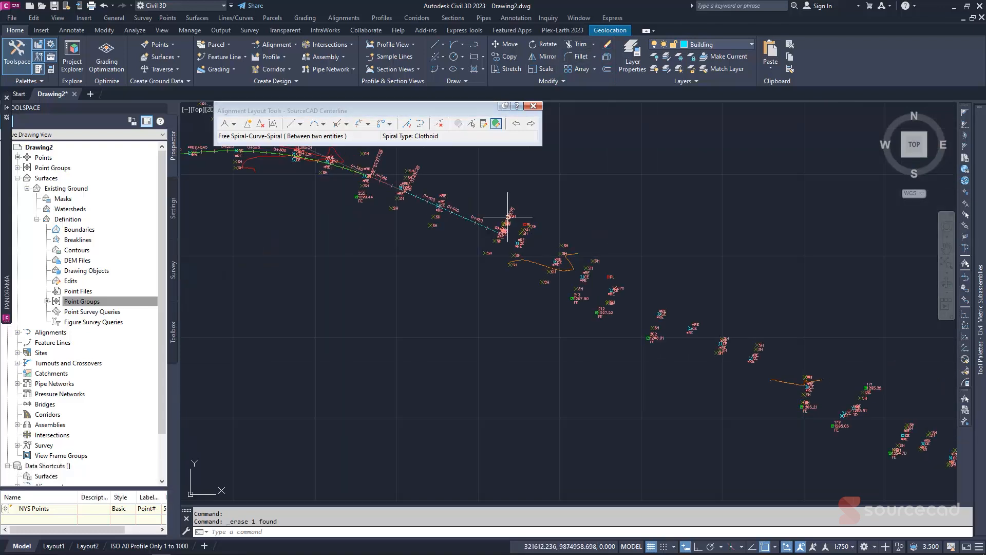
pyautogui.moveTo(783, 358); pyautogui.dragTo(636, 332, button='middle')
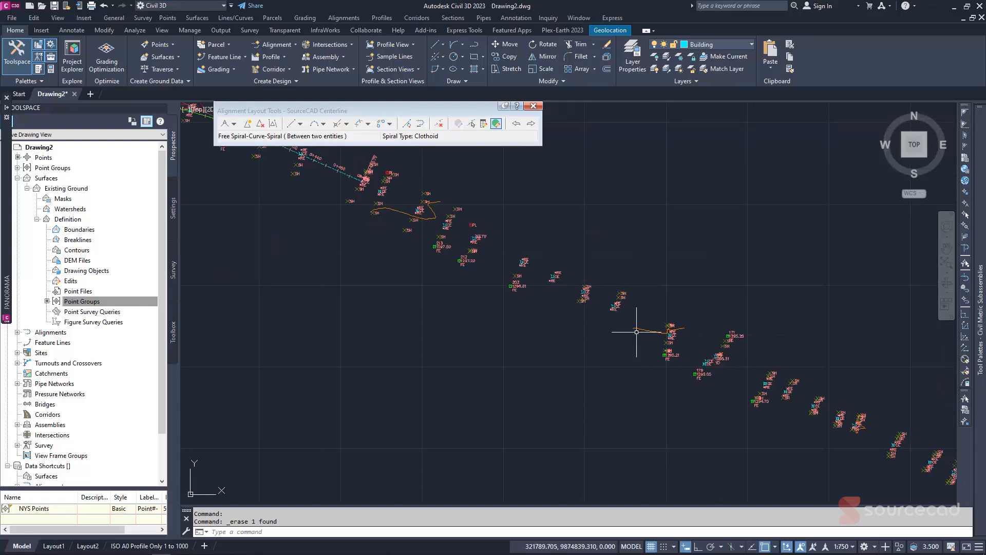
pyautogui.click(225, 124)
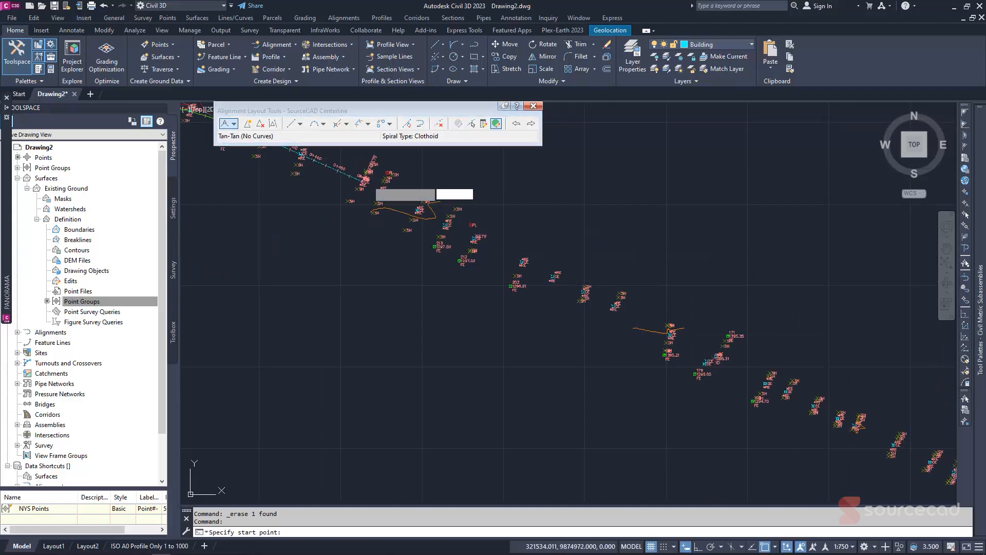
pyautogui.scroll(4, 357, 188)
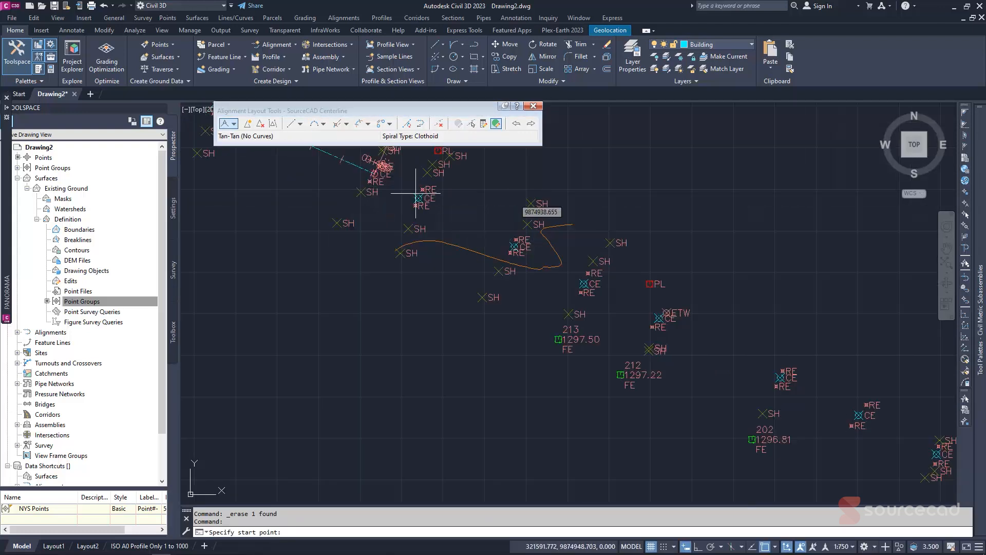
pyautogui.moveTo(452, 198); pyautogui.dragTo(557, 311, button='middle')
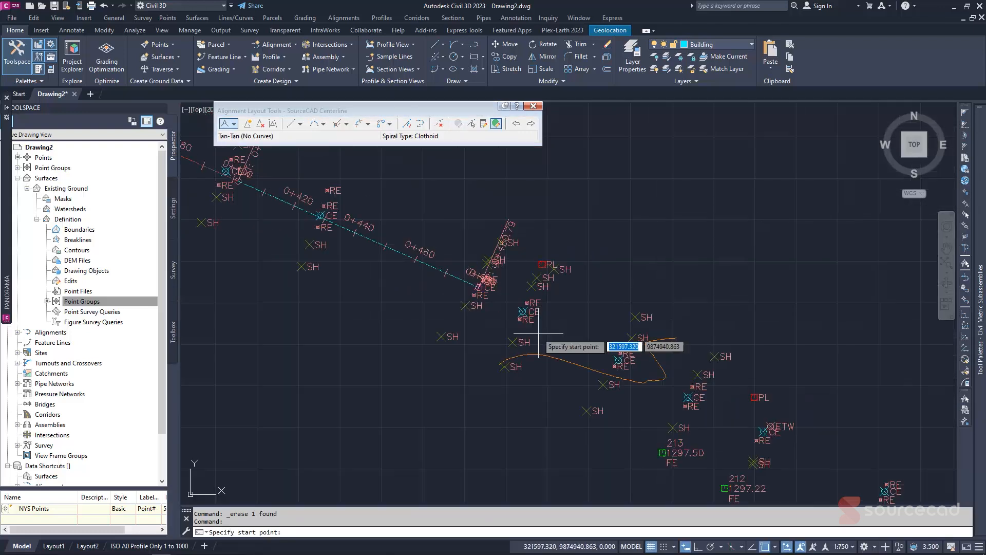
pyautogui.click(481, 289)
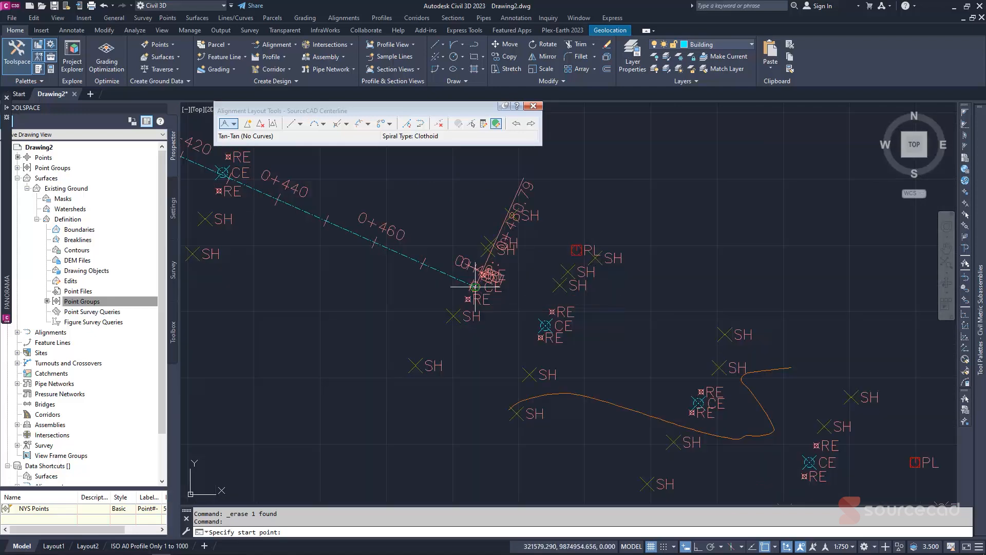
pyautogui.scroll(-4, 728, 387)
pyautogui.moveTo(778, 409); pyautogui.dragTo(434, 244, button='middle')
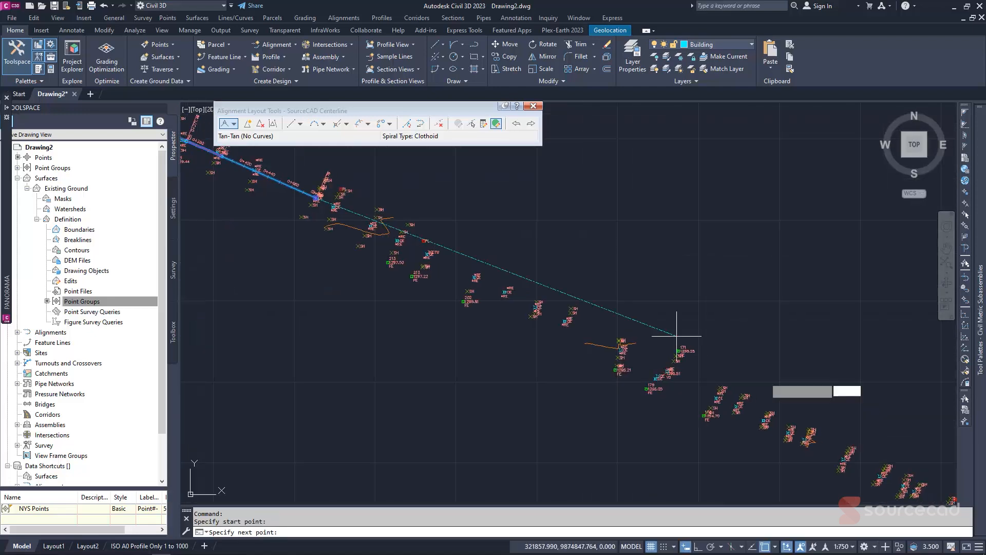
pyautogui.scroll(-2, 804, 429)
pyautogui.moveTo(804, 428); pyautogui.dragTo(665, 350, button='middle')
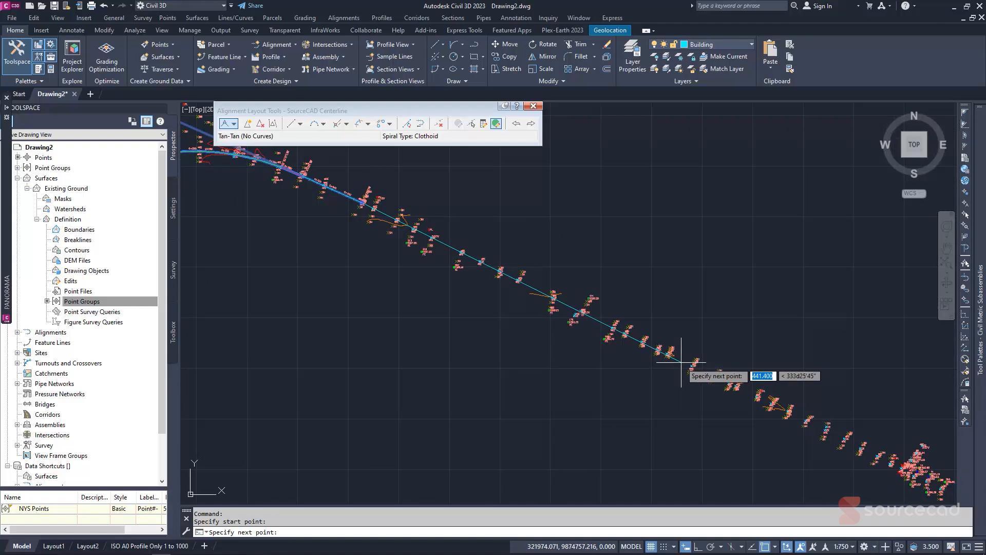
pyautogui.scroll(4, 675, 358)
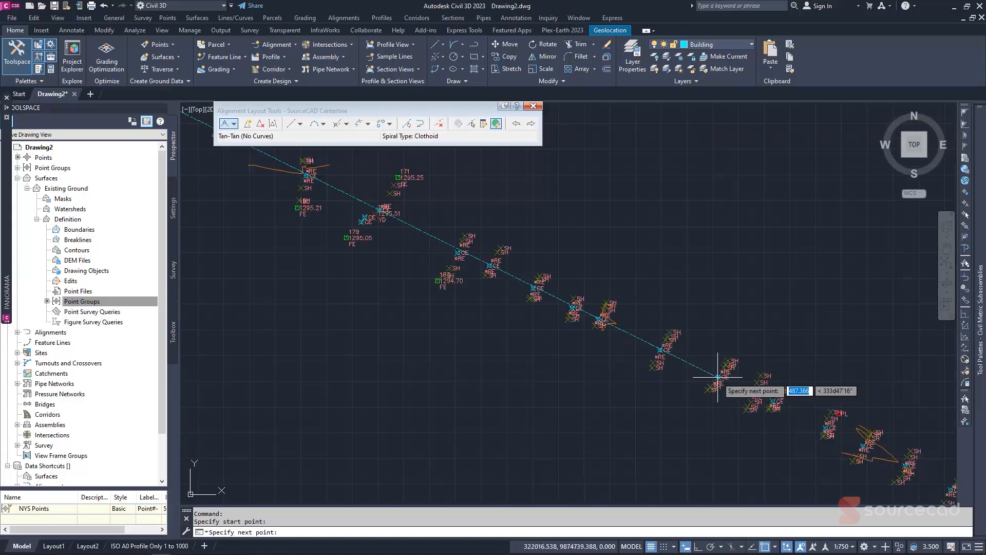
pyautogui.scroll(5, 722, 379)
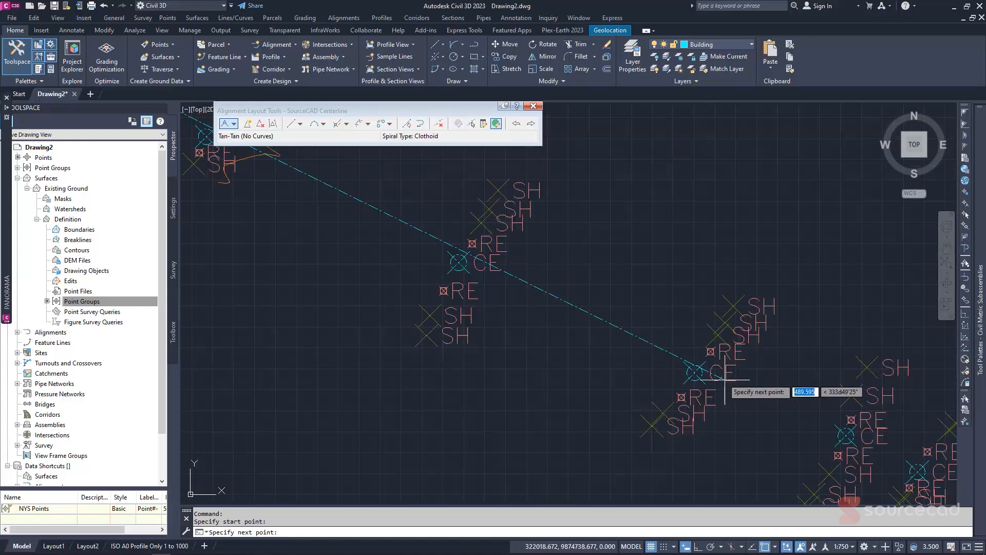
pyautogui.click(695, 372)
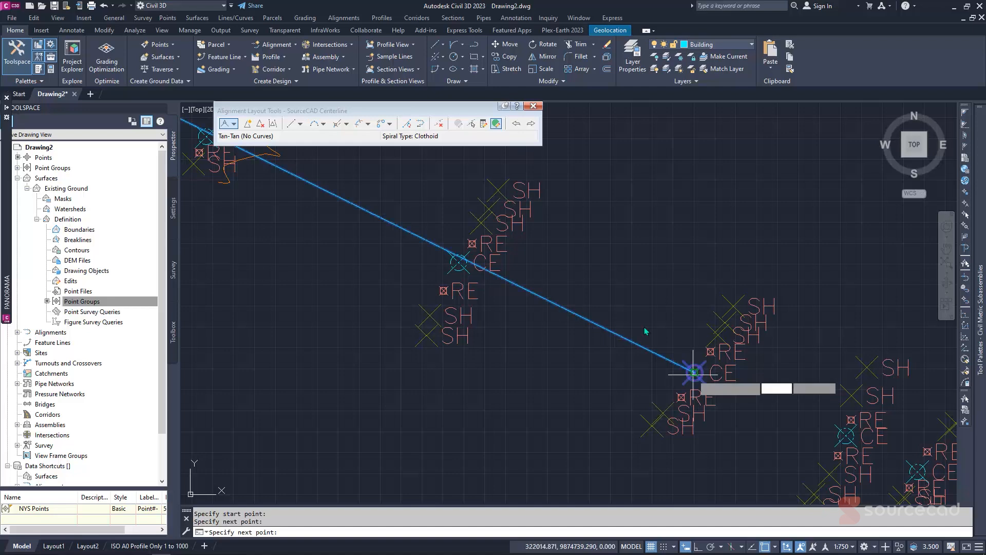
pyautogui.rightClick(686, 262)
pyautogui.scroll(-8, 686, 262)
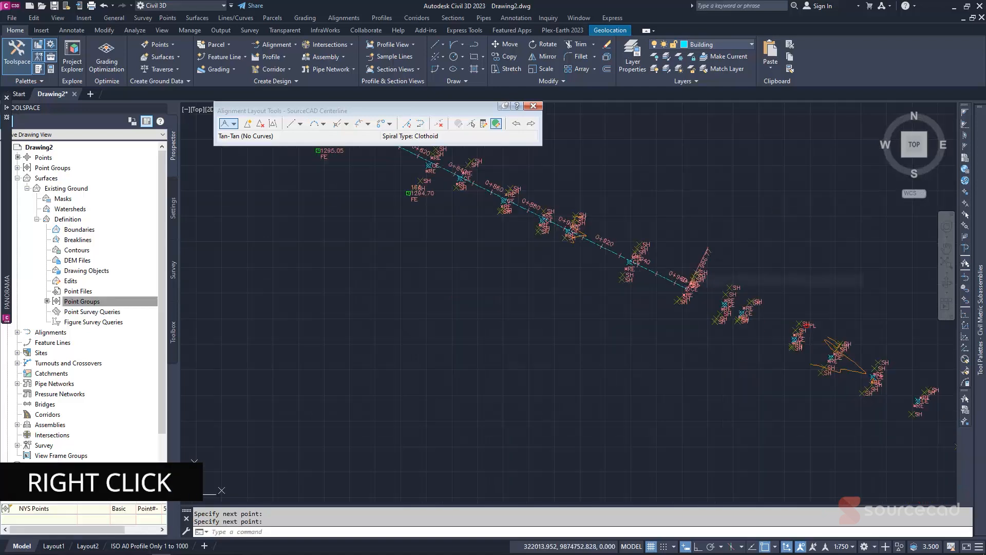
# Delete the PI where the alignment's last two tangents meet near station 0+480, and undo the deletion.
pyautogui.scroll(5, 411, 263)
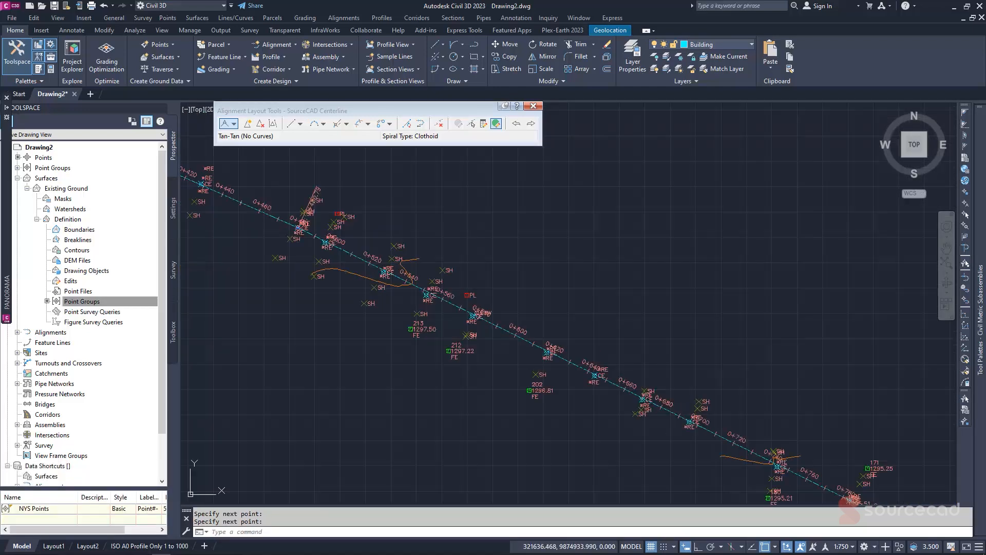
pyautogui.scroll(-5, 586, 349)
pyautogui.scroll(5, 579, 355)
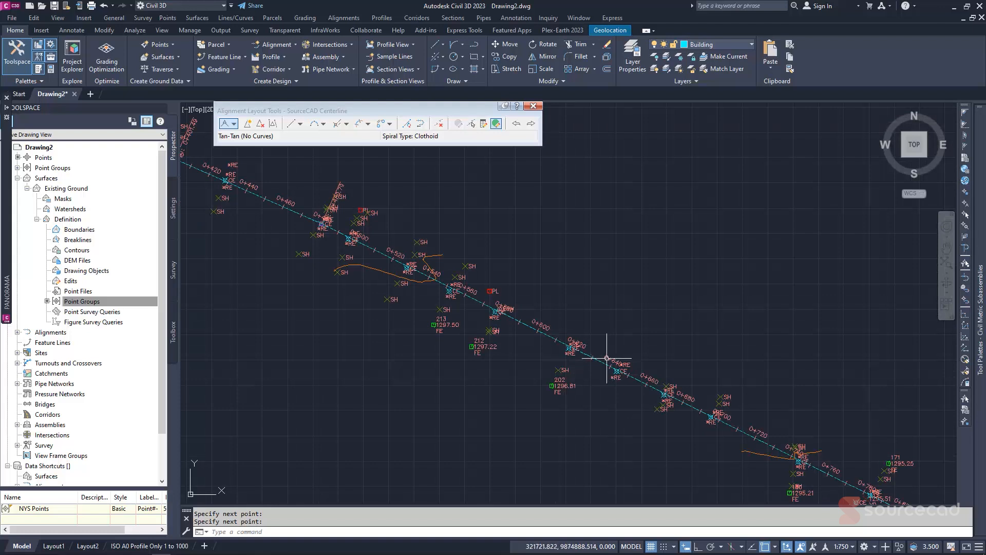
pyautogui.scroll(-5, 603, 360)
pyautogui.click(604, 361)
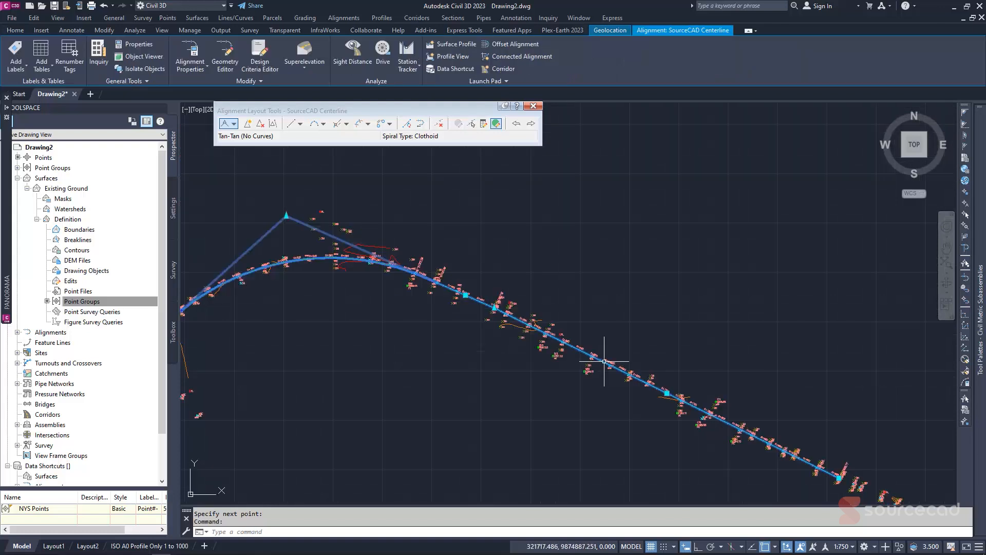
pyautogui.scroll(4, 486, 304)
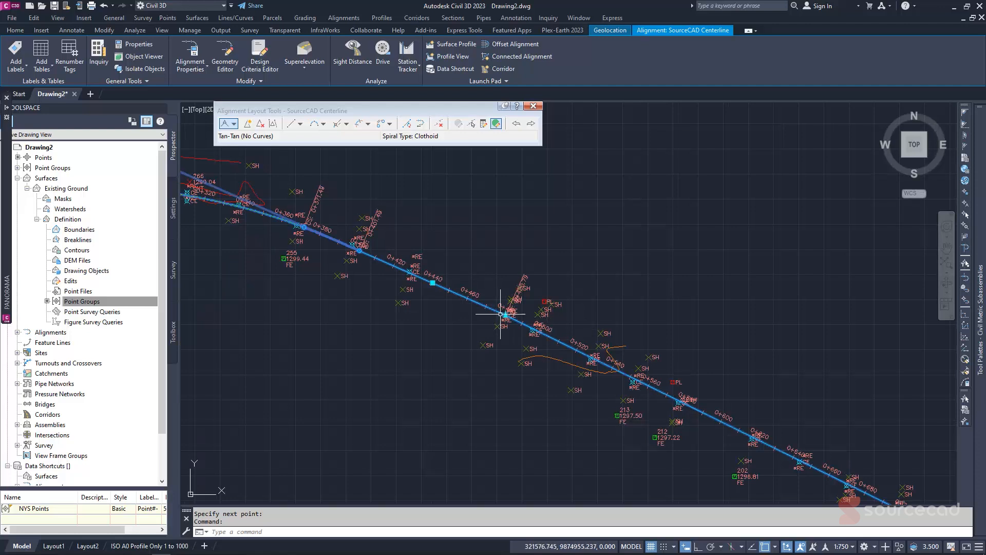
pyautogui.scroll(3, 509, 314)
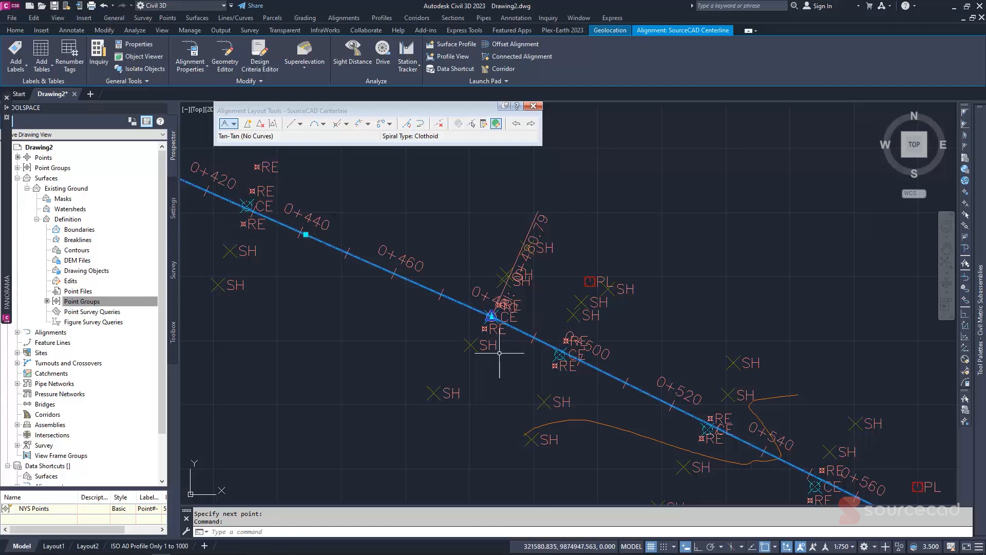
pyautogui.click(260, 125)
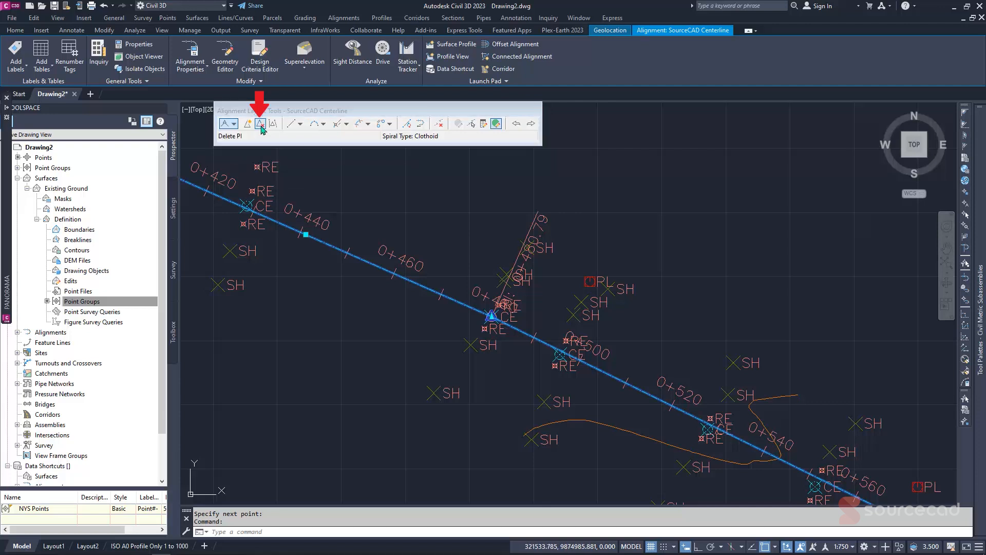
pyautogui.click(492, 316)
pyautogui.scroll(-6, 478, 334)
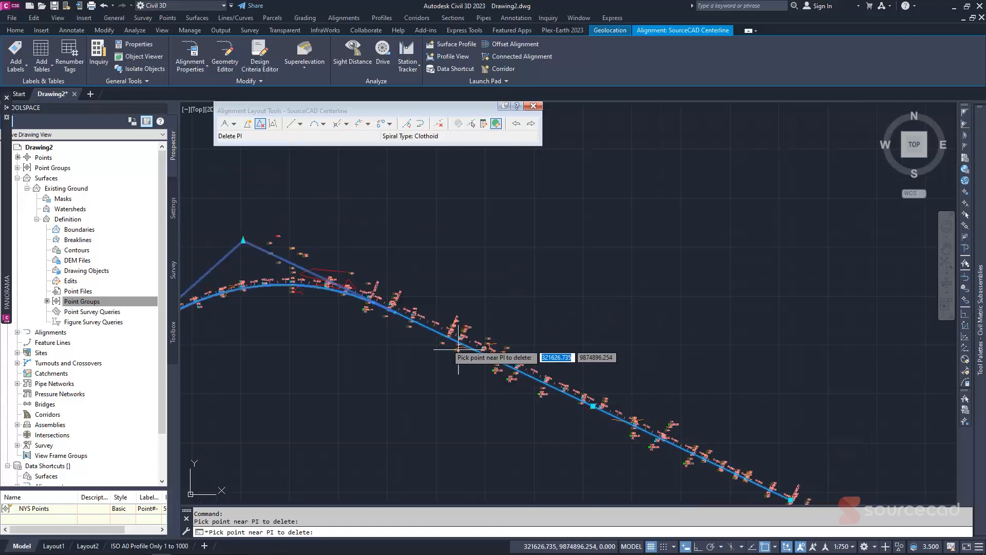
pyautogui.scroll(5, 437, 288)
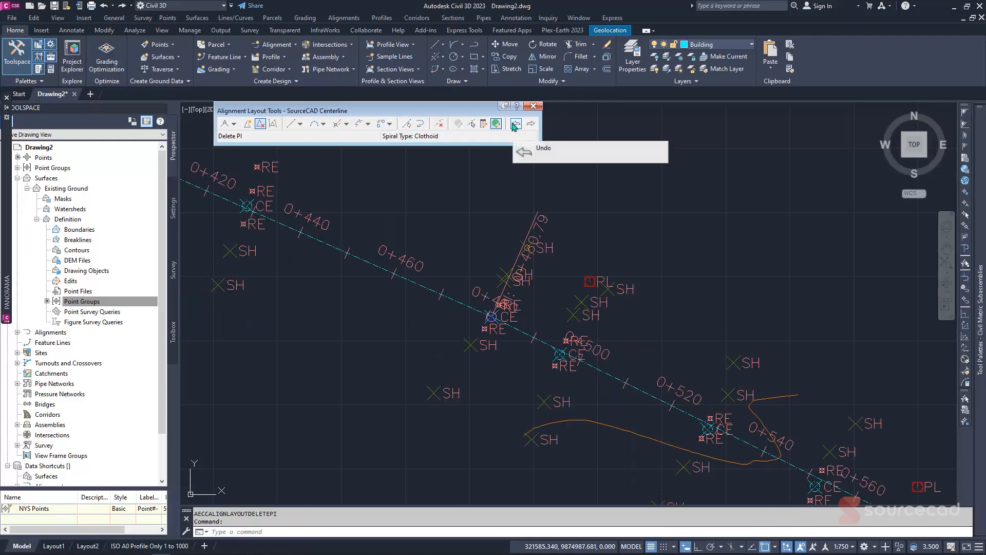
# Draw a start-end-direction reference arc with a chord of about 149 m between CE points on either side of the PI, following the CE points.
pyautogui.scroll(-2, 492, 262)
pyautogui.moveTo(523, 242); pyautogui.dragTo(532, 255, button='middle')
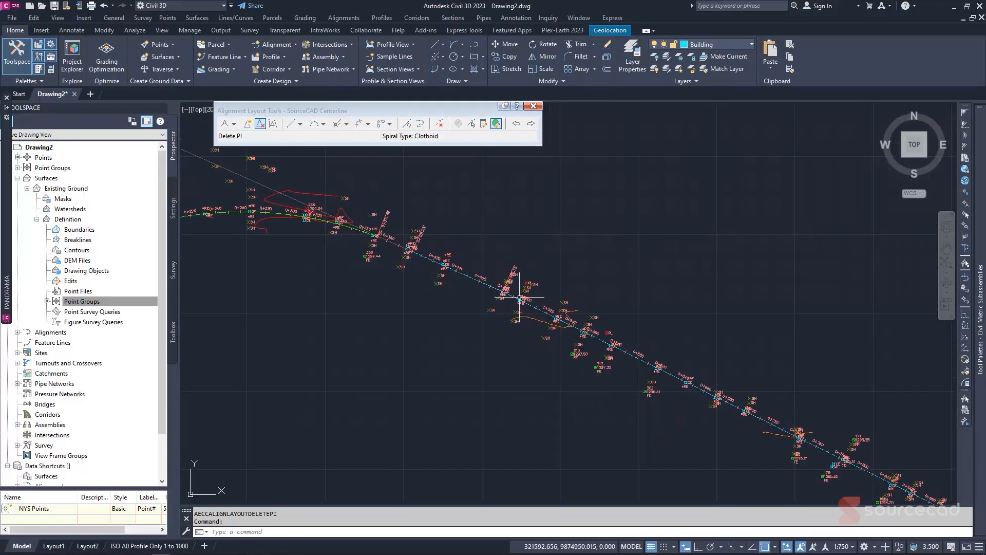
pyautogui.scroll(4, 521, 303)
pyautogui.scroll(8, 478, 277)
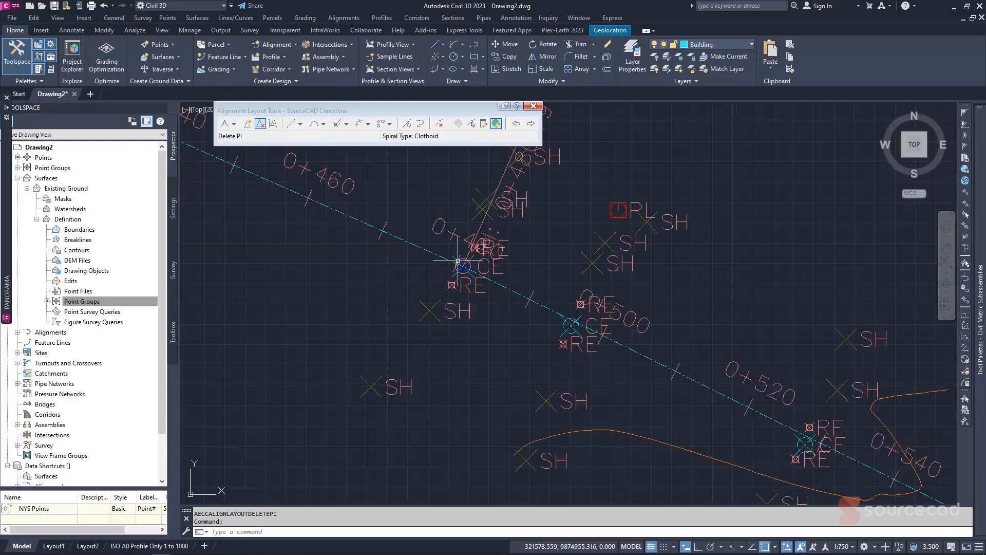
pyautogui.scroll(-6, 484, 280)
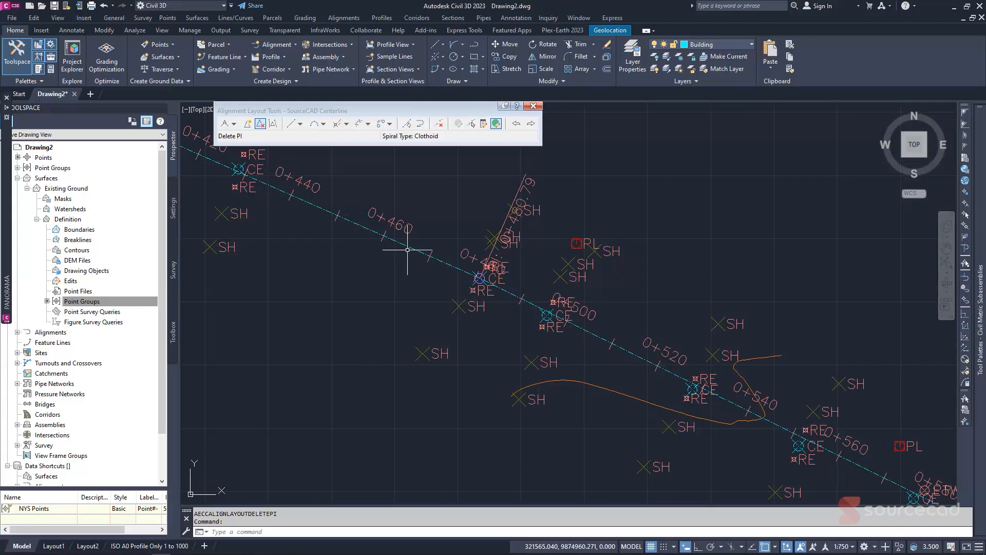
pyautogui.scroll(-3, 407, 249)
pyautogui.click(452, 46)
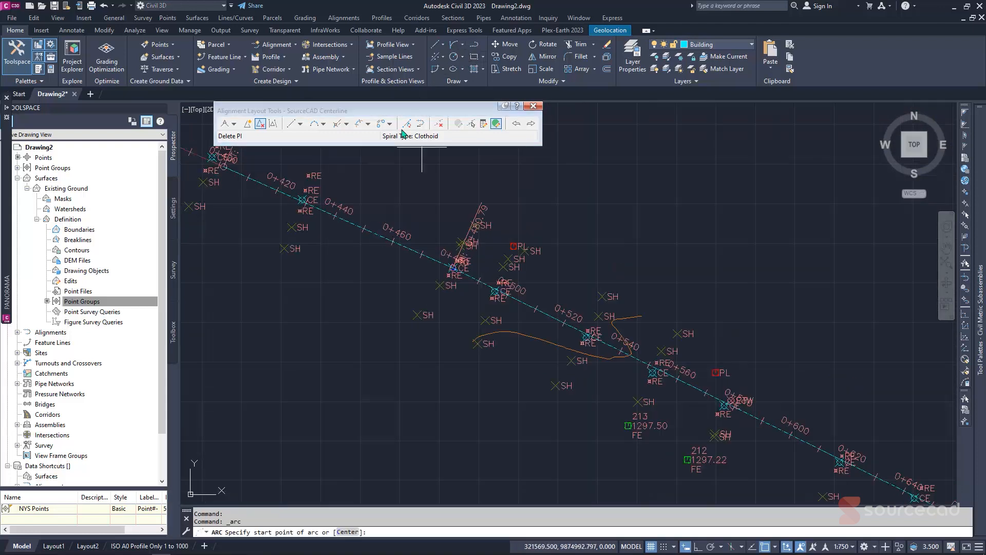
pyautogui.moveTo(257, 222); pyautogui.dragTo(353, 266, button='middle')
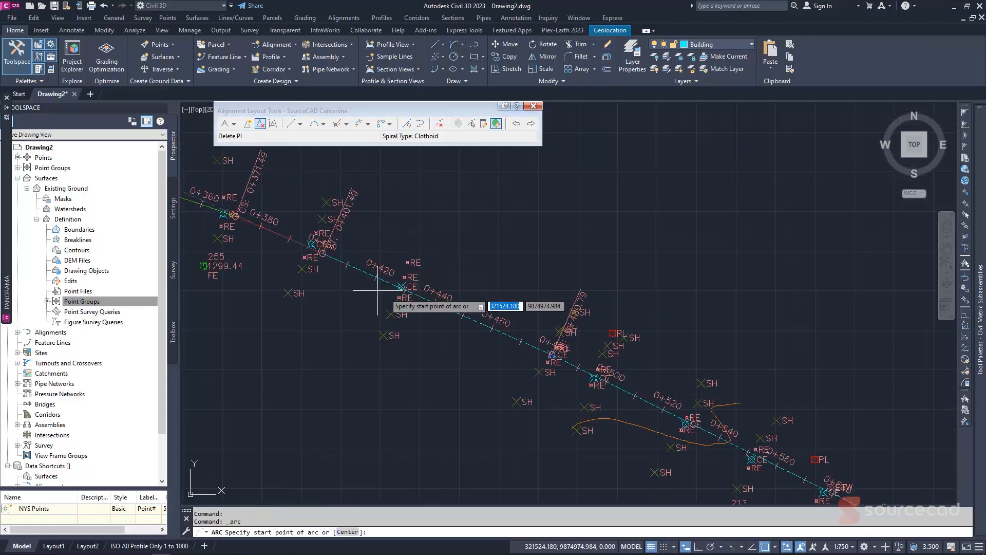
pyautogui.click(401, 287)
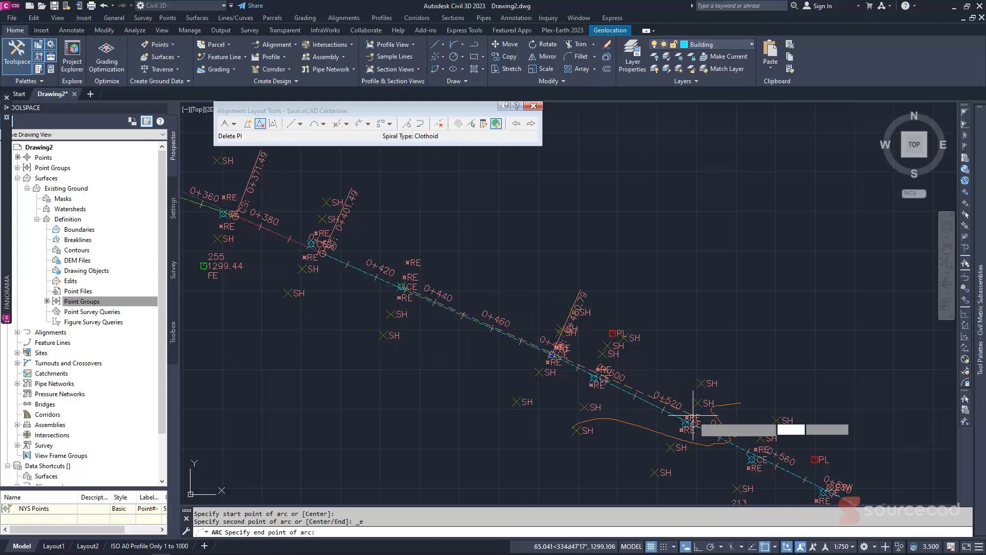
pyautogui.scroll(-2, 754, 472)
pyautogui.moveTo(754, 472); pyautogui.dragTo(666, 413, button='middle')
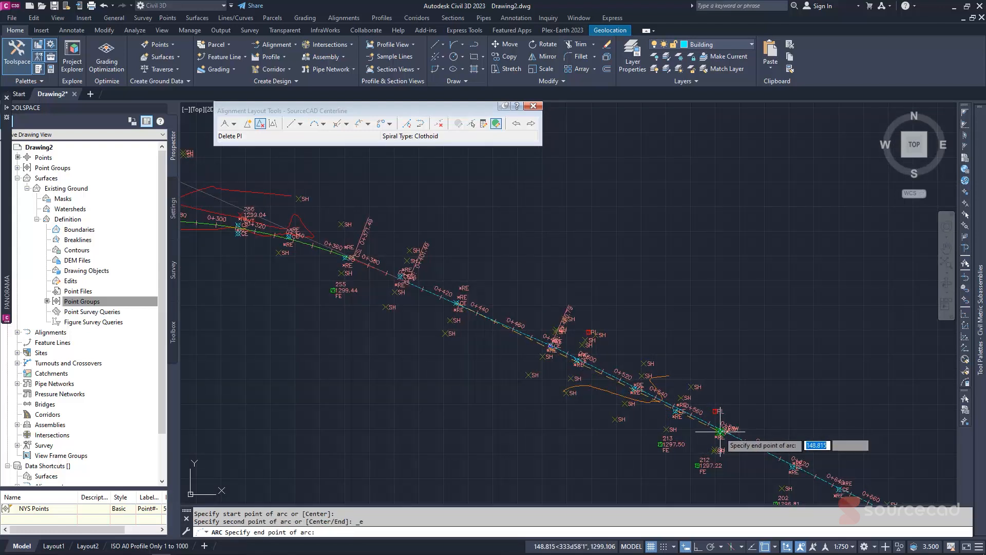
pyautogui.click(721, 433)
pyautogui.scroll(2, 721, 433)
pyautogui.scroll(3, 473, 292)
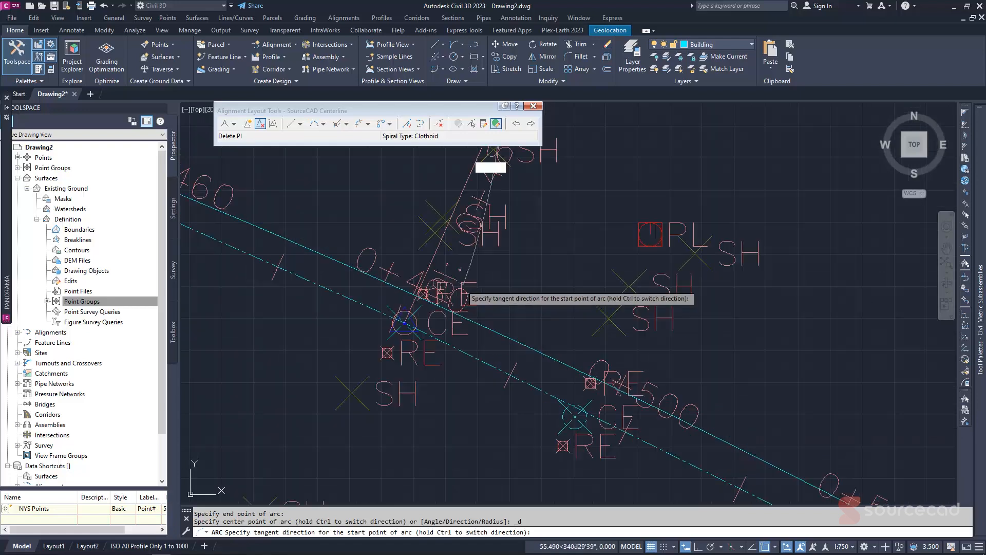
pyautogui.click(485, 343)
pyautogui.scroll(-3, 486, 344)
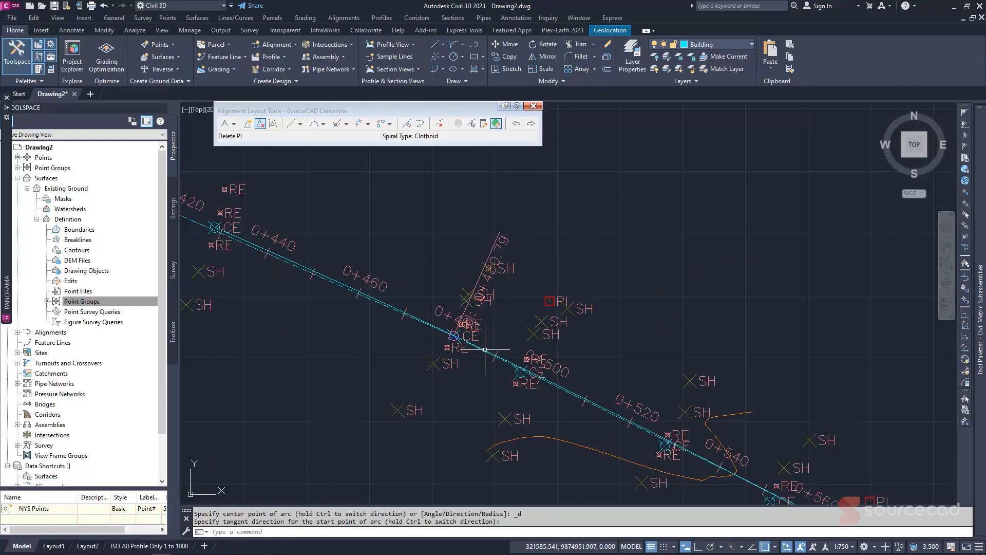
# Check the radius of the new reference arc and deselect it.
pyautogui.scroll(-5, 485, 349)
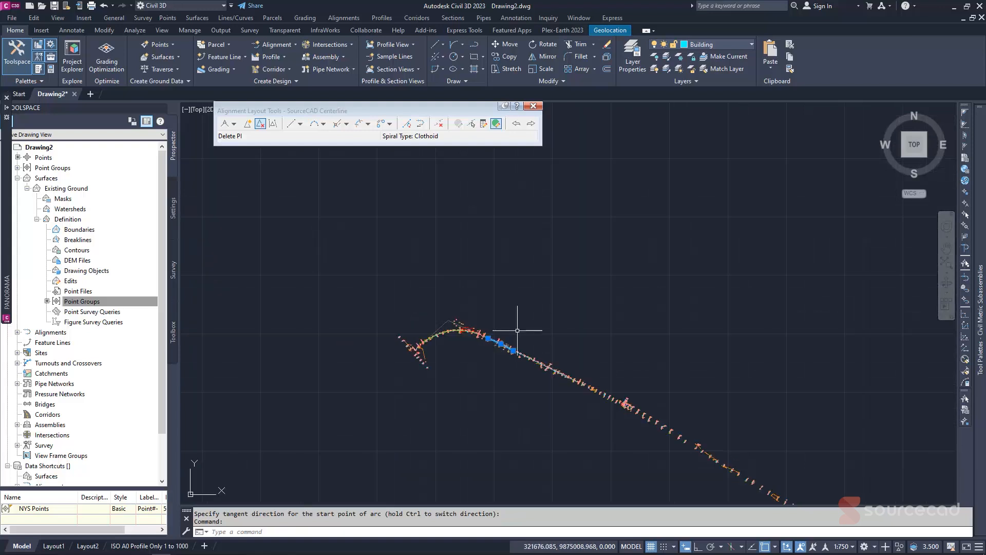
pyautogui.moveTo(517, 330); pyautogui.dragTo(551, 255, button='middle')
pyautogui.scroll(-2, 556, 248)
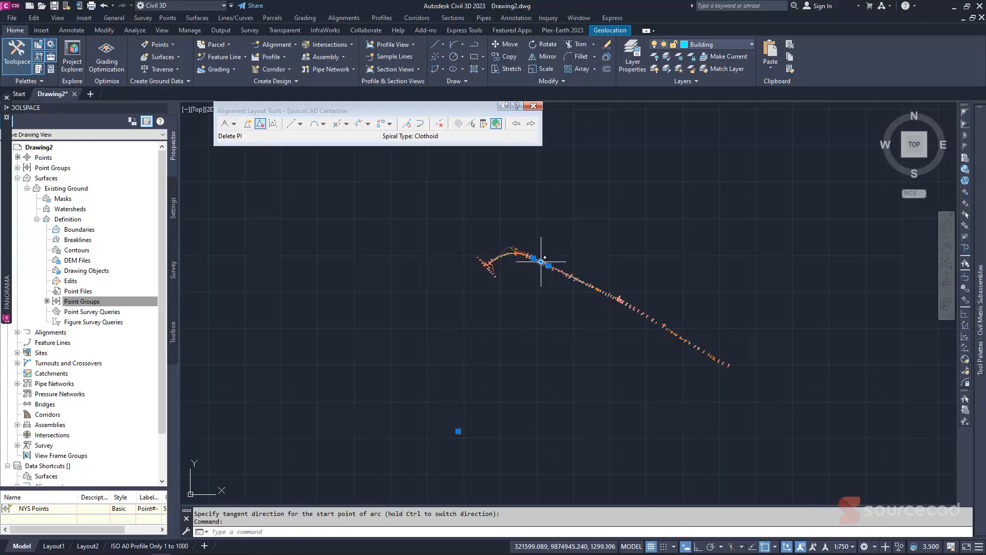
pyautogui.moveTo(541, 262)
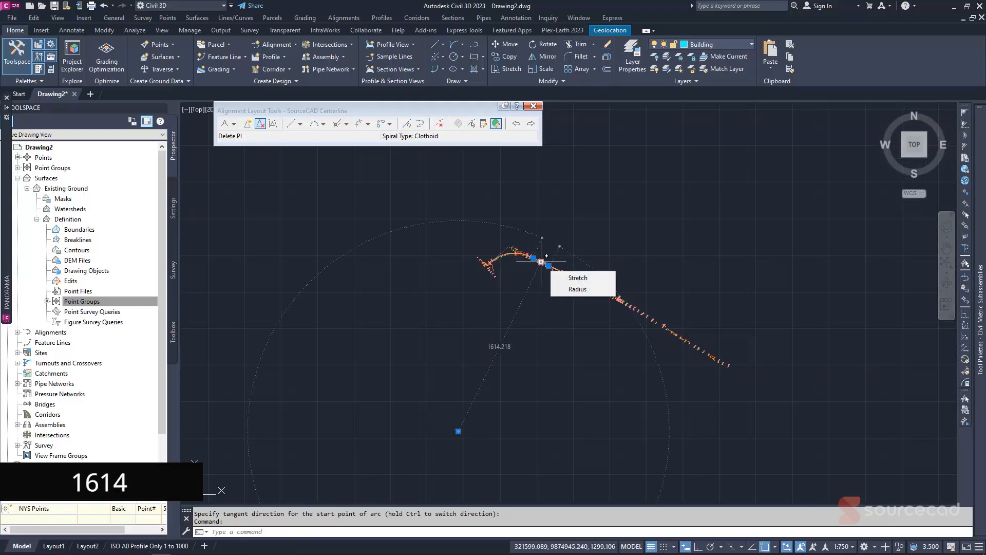
pyautogui.scroll(8, 541, 260)
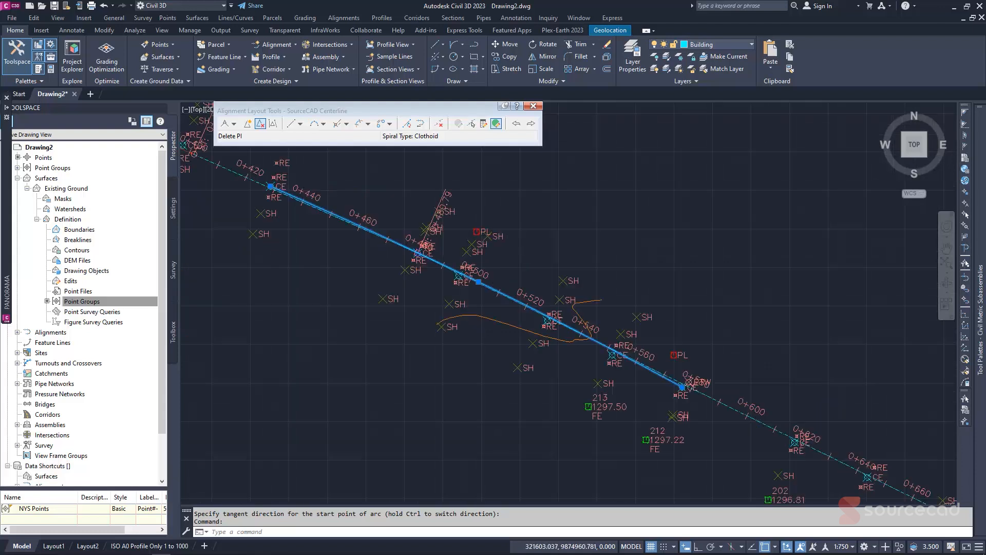
pyautogui.scroll(4, 463, 218)
pyautogui.press('Escape')
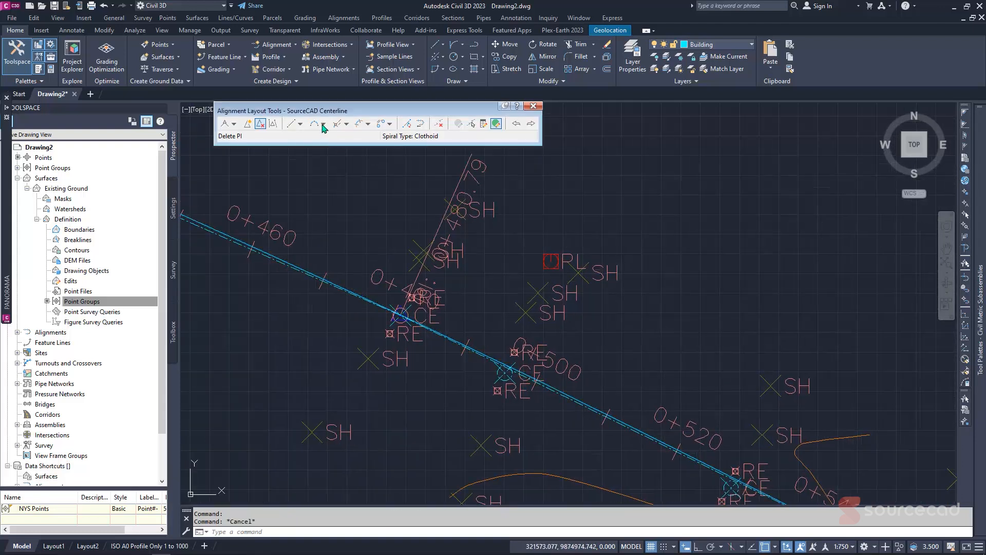
# Add a free spiral-curve-spiral between the tangents meeting near station 0+480, with radius 1618 m, spiral in 5 m and spiral out 10 m.
pyautogui.click(356, 124)
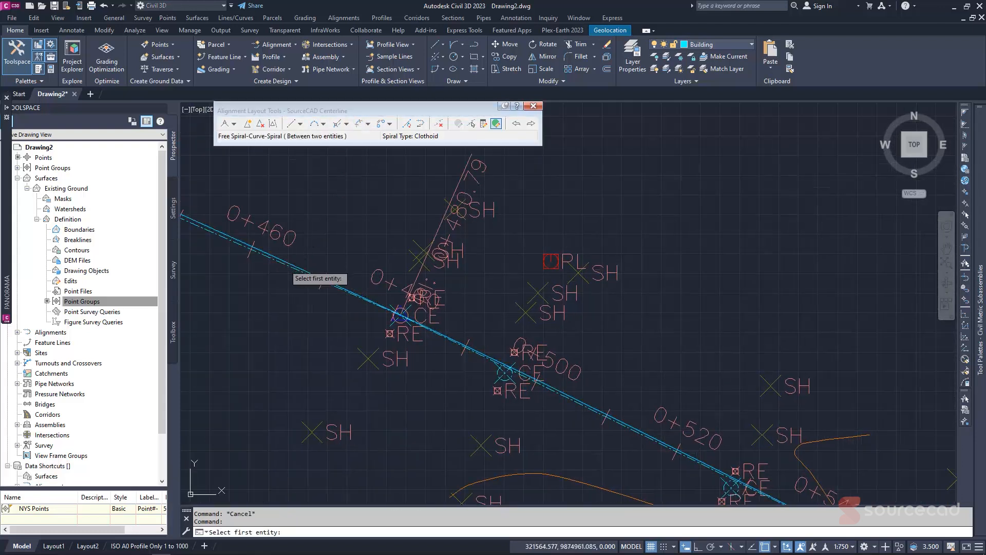
pyautogui.click(285, 265)
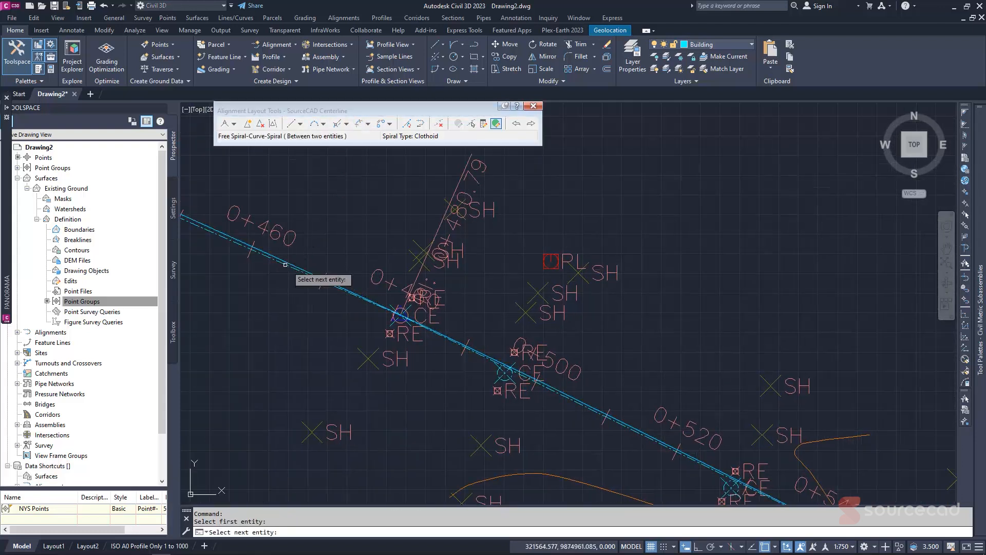
pyautogui.click(597, 414)
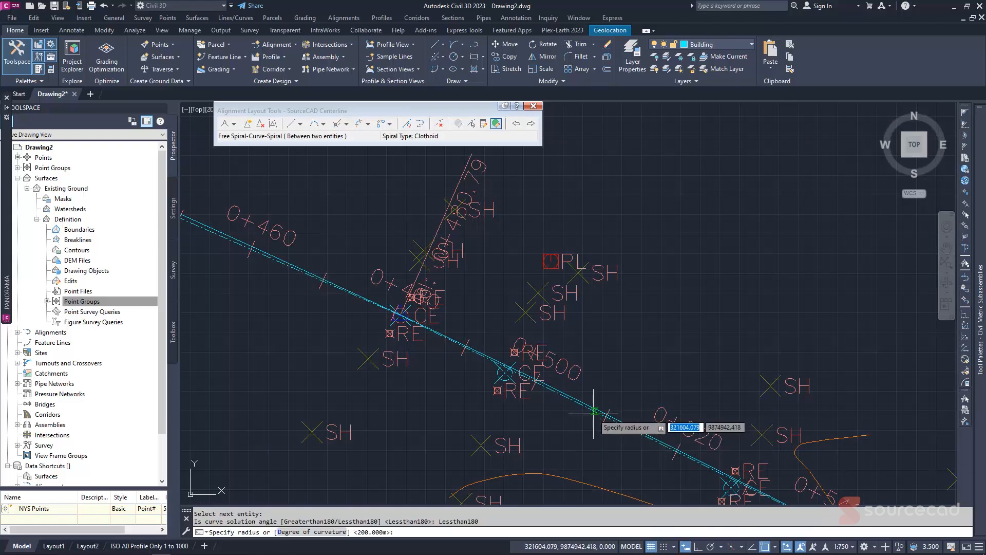
pyautogui.press('Return')
pyautogui.write('161')
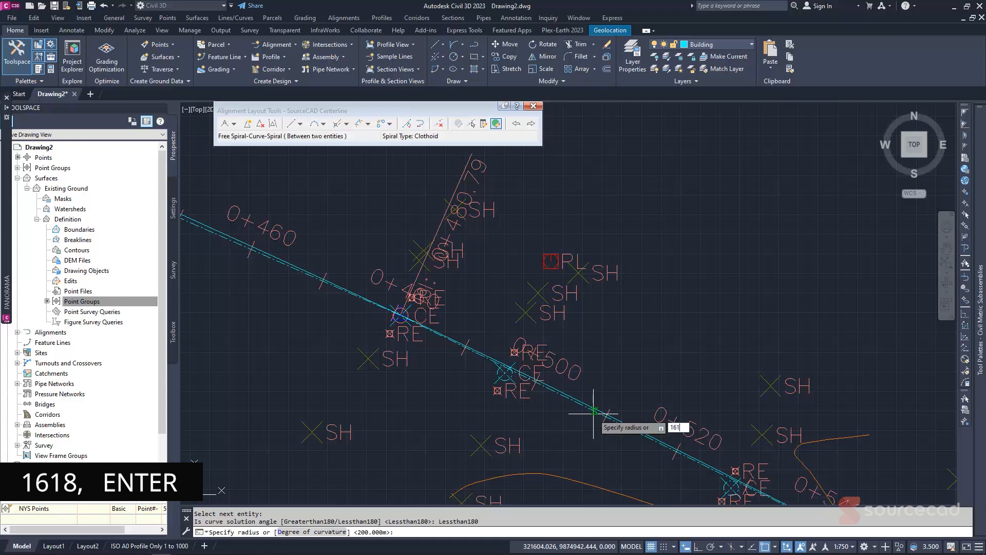
pyautogui.write('8')
pyautogui.press('Return')
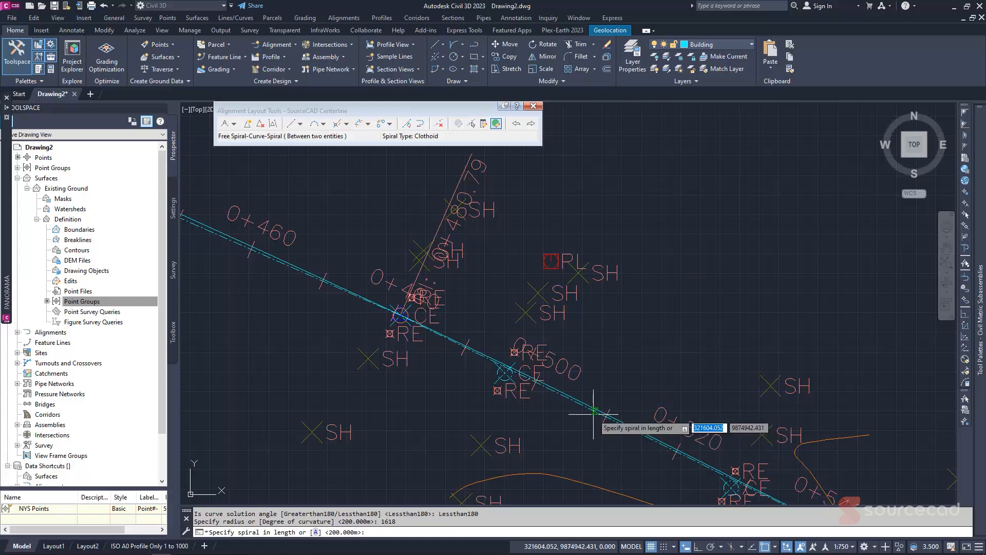
pyautogui.write('5')
pyautogui.press('Return')
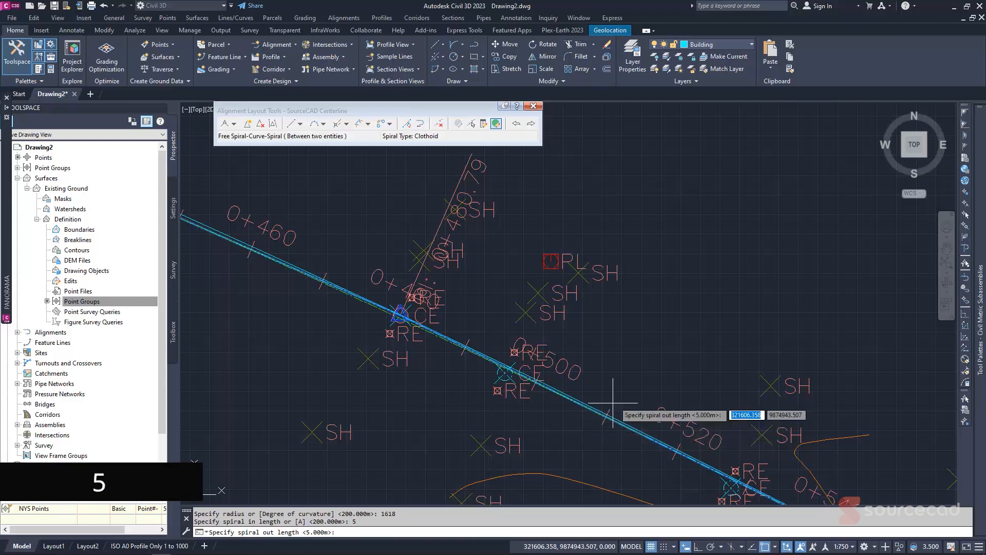
pyautogui.scroll(2, 511, 374)
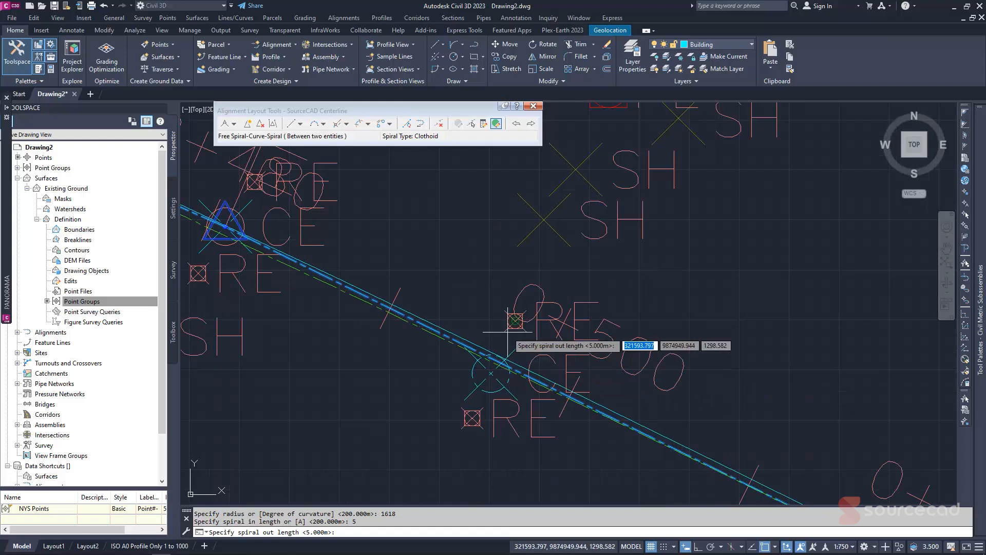
pyautogui.write('10')
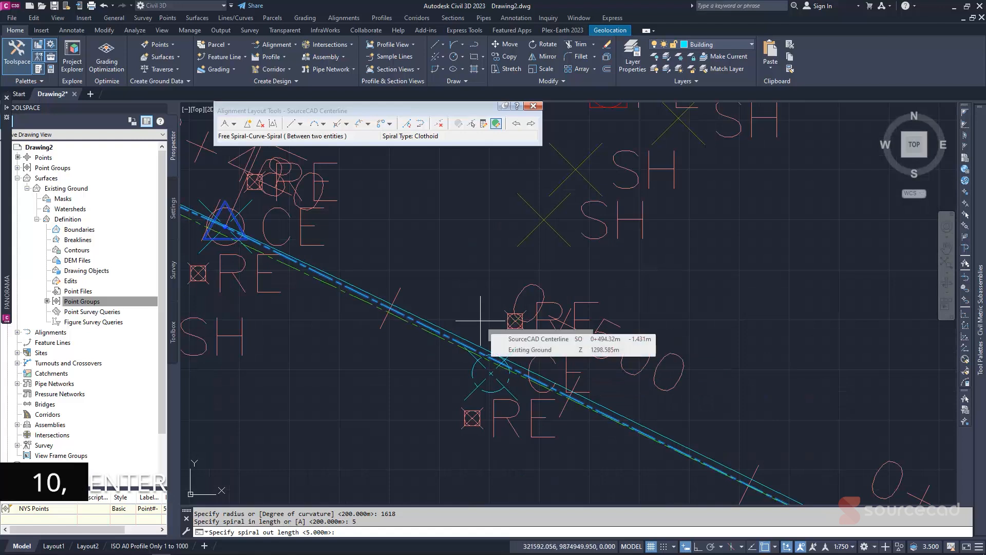
pyautogui.press('Return')
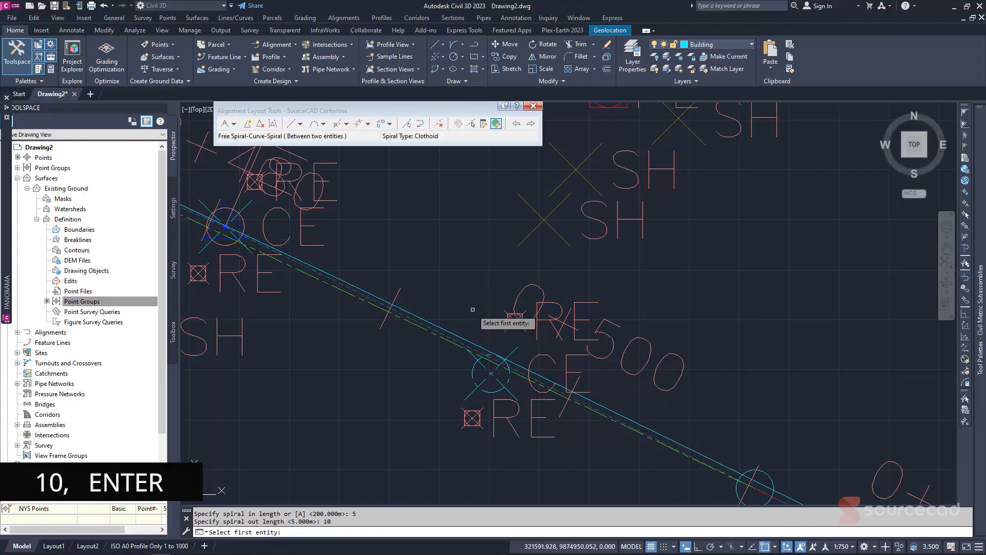
pyautogui.rightClick(472, 310)
# Erase the reference arc drawn over the CE points around the new spiral-curve-spiral.
pyautogui.scroll(2, 439, 327)
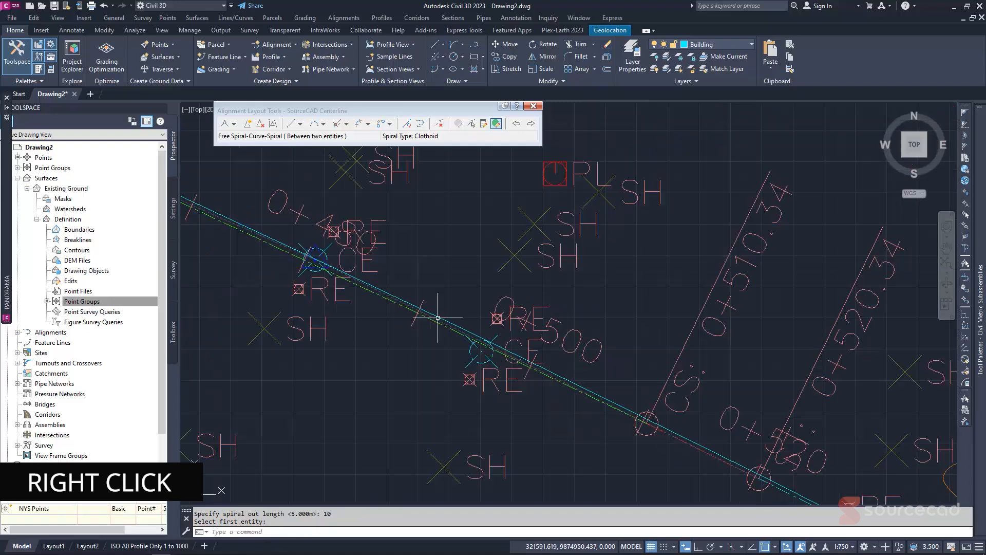
pyautogui.scroll(-4, 442, 316)
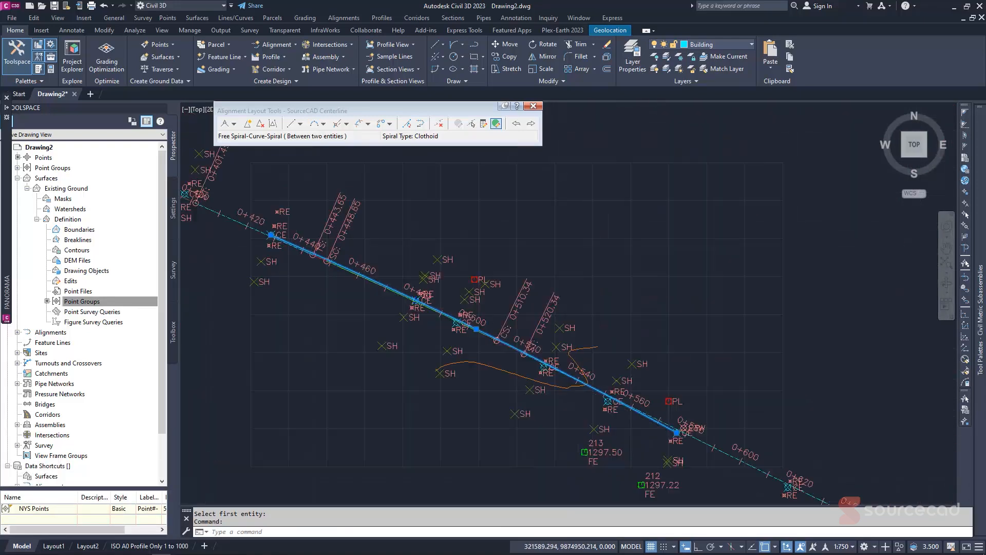
pyautogui.click(607, 44)
# Set the Existing Ground surface's style to _No Display in its properties and deselect the surface.
pyautogui.scroll(-2, 577, 348)
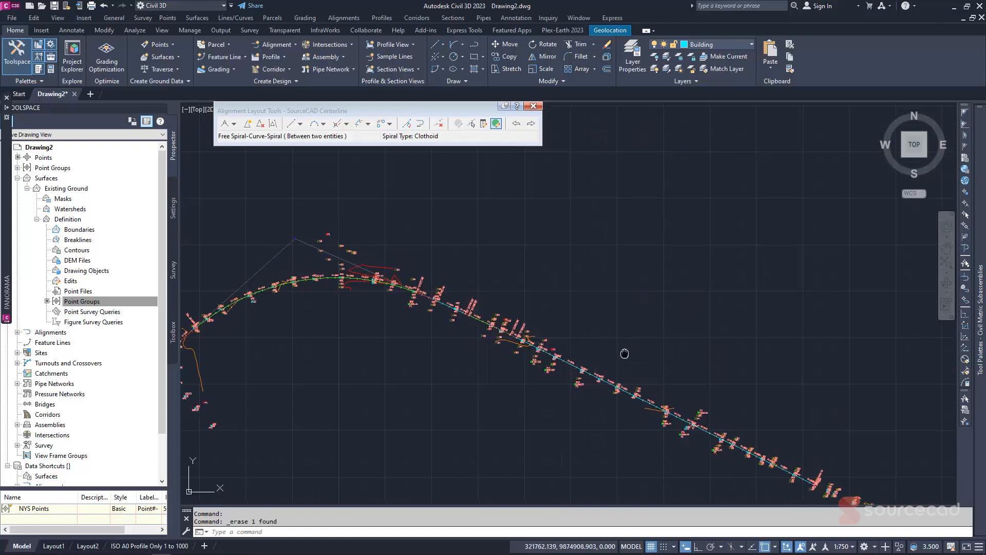
pyautogui.scroll(-2, 609, 370)
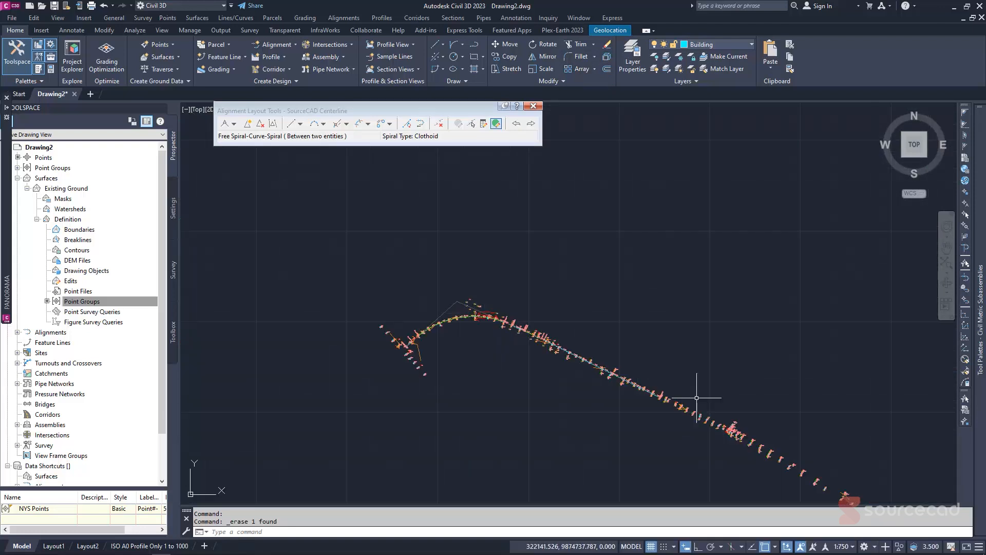
pyautogui.moveTo(696, 392); pyautogui.dragTo(534, 315, button='middle')
pyautogui.scroll(2, 560, 348)
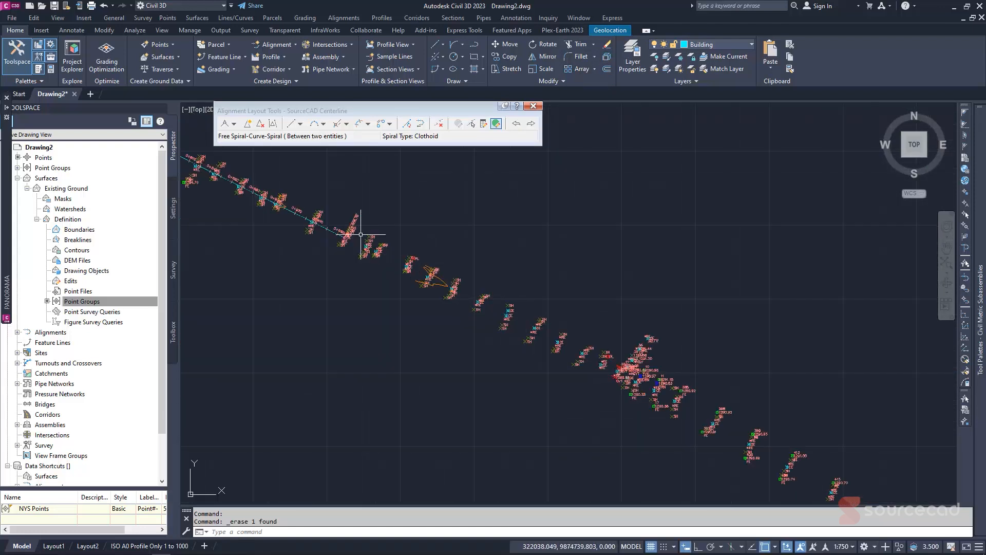
pyautogui.scroll(-4, 361, 234)
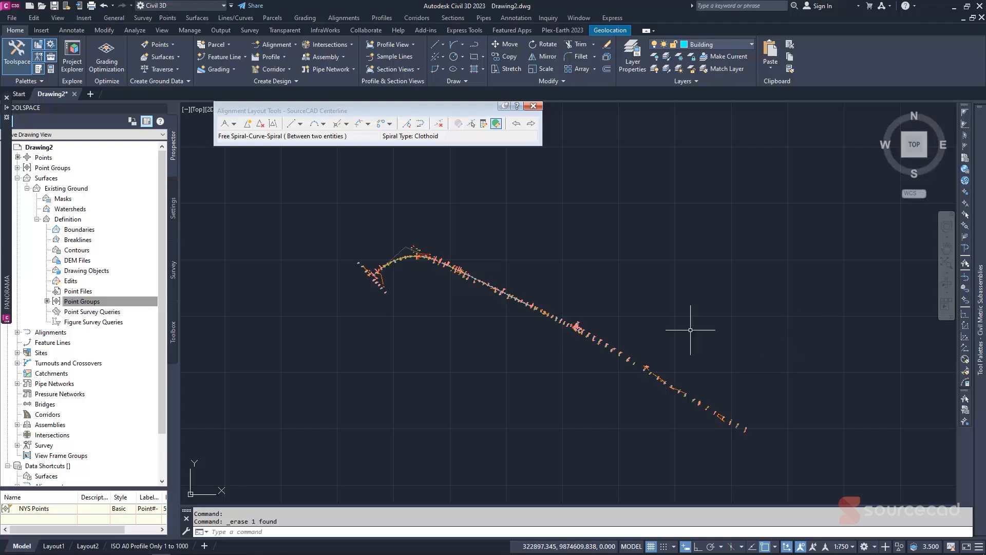
pyautogui.scroll(4, 690, 330)
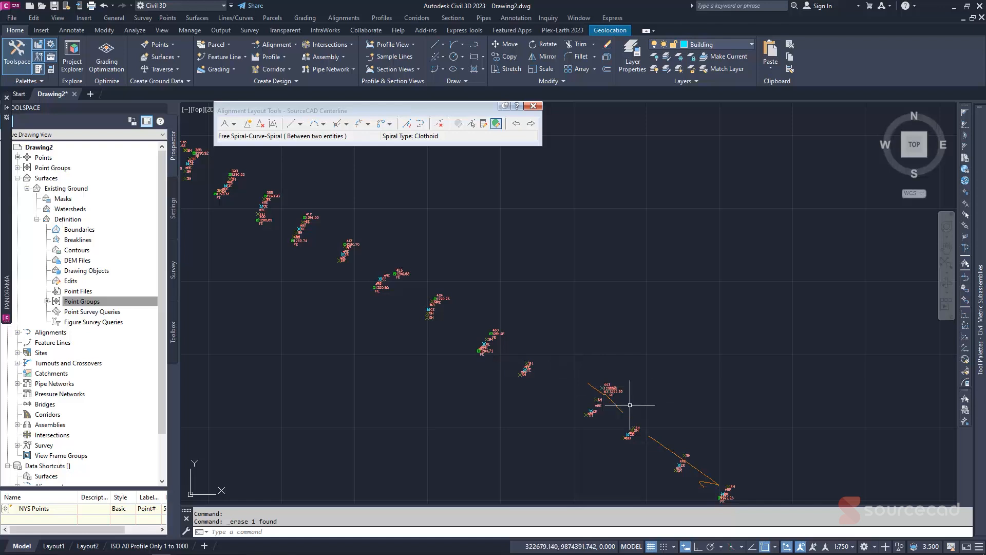
pyautogui.click(609, 403)
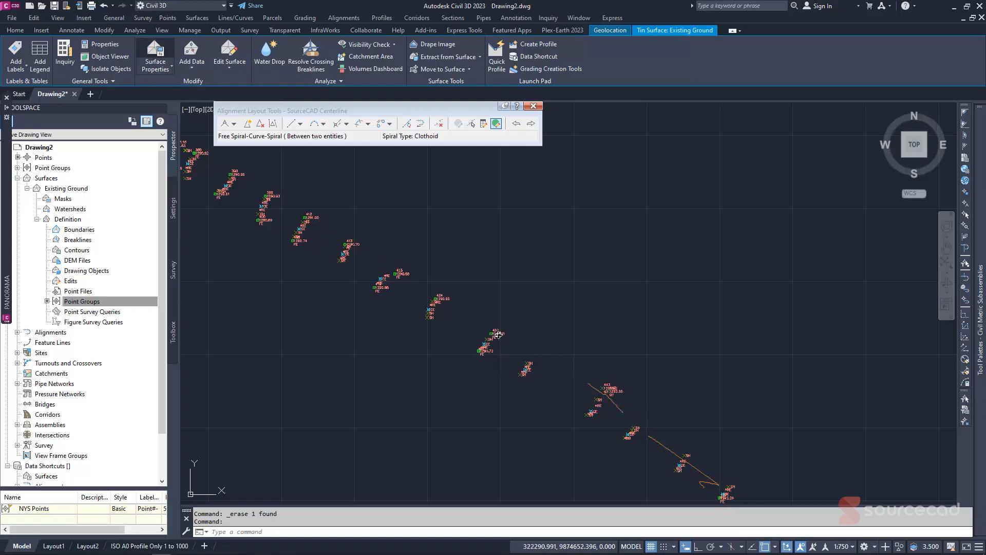
pyautogui.click(348, 284)
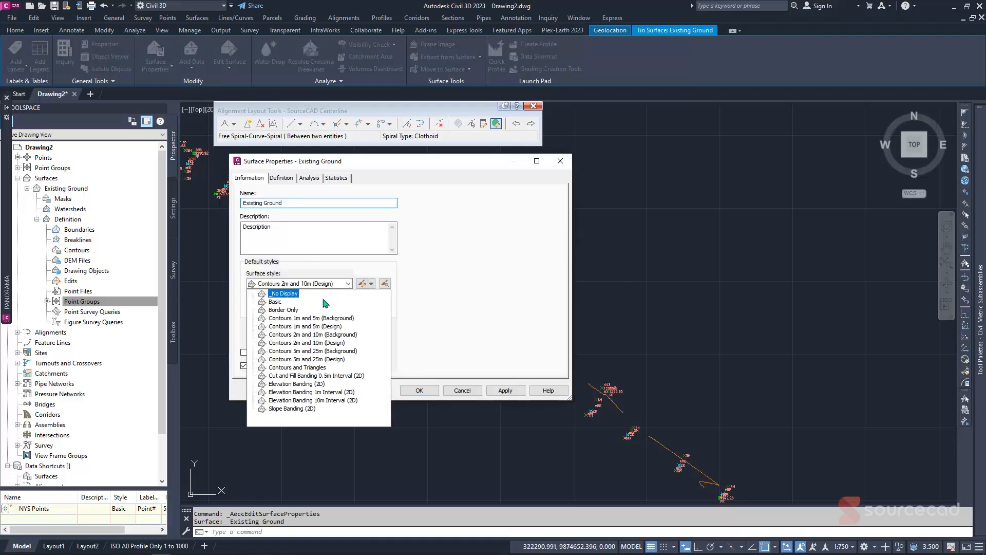
pyautogui.click(280, 293)
pyautogui.click(419, 391)
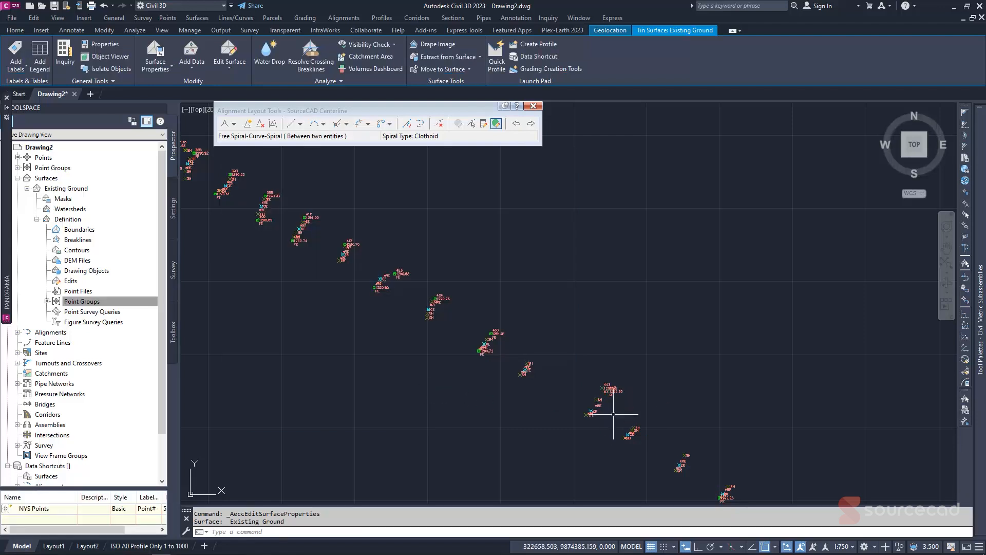
pyautogui.press('Escape')
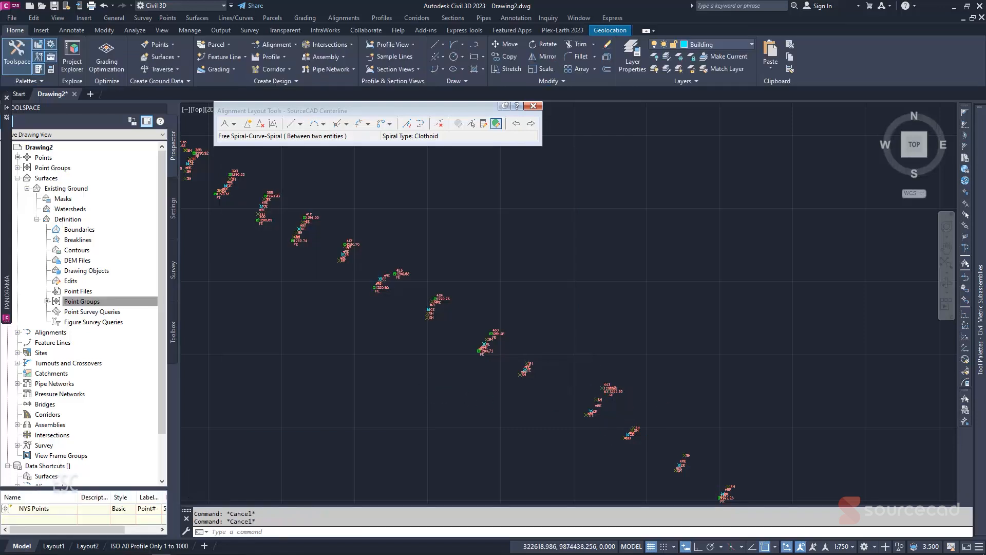
# Erase all survey points lying beyond the end of the SourceCAD Centerline alignment near station 0+966.
pyautogui.scroll(-3, 567, 355)
pyautogui.press('Escape')
pyautogui.click(726, 284)
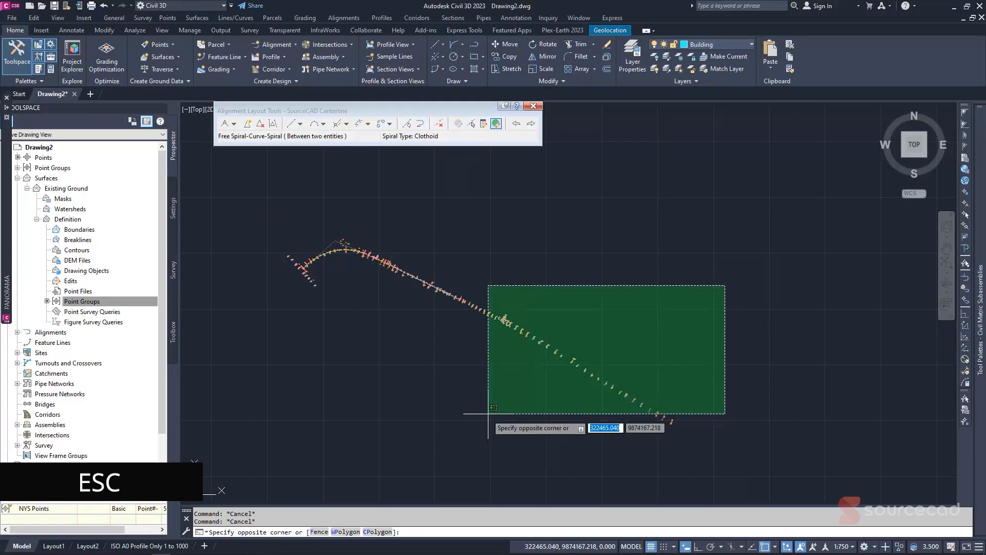
pyautogui.scroll(3, 463, 447)
pyautogui.scroll(-5, 498, 421)
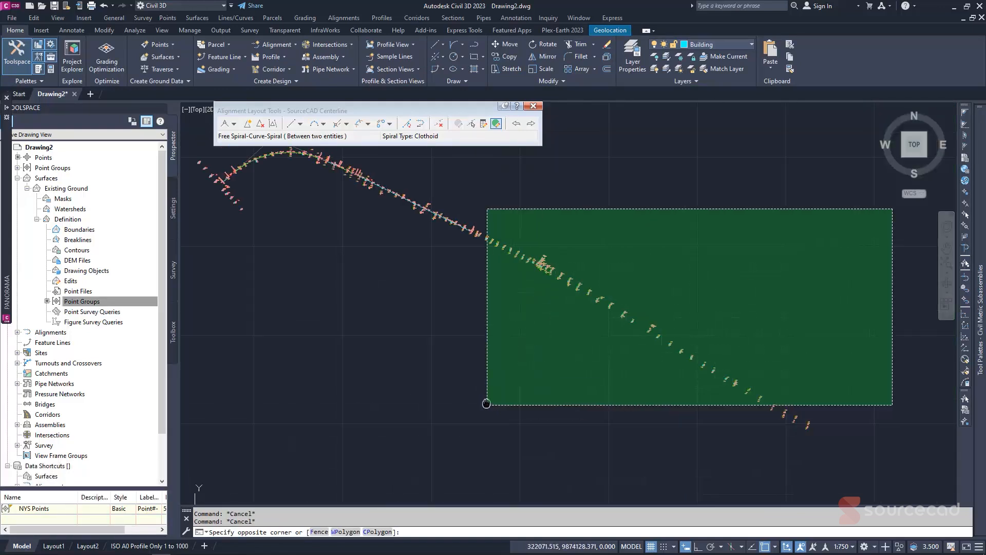
pyautogui.moveTo(487, 406); pyautogui.dragTo(493, 439, button='middle')
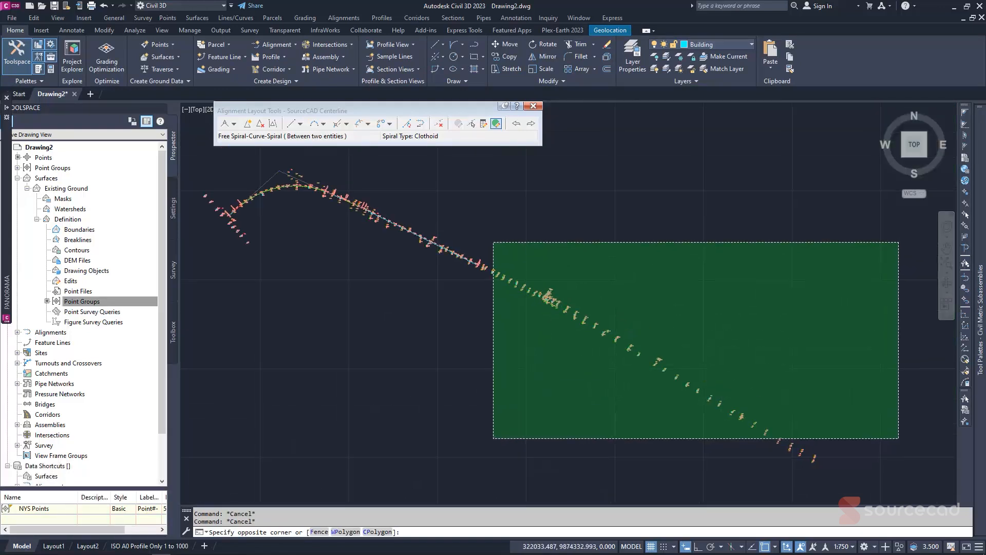
pyautogui.click(488, 482)
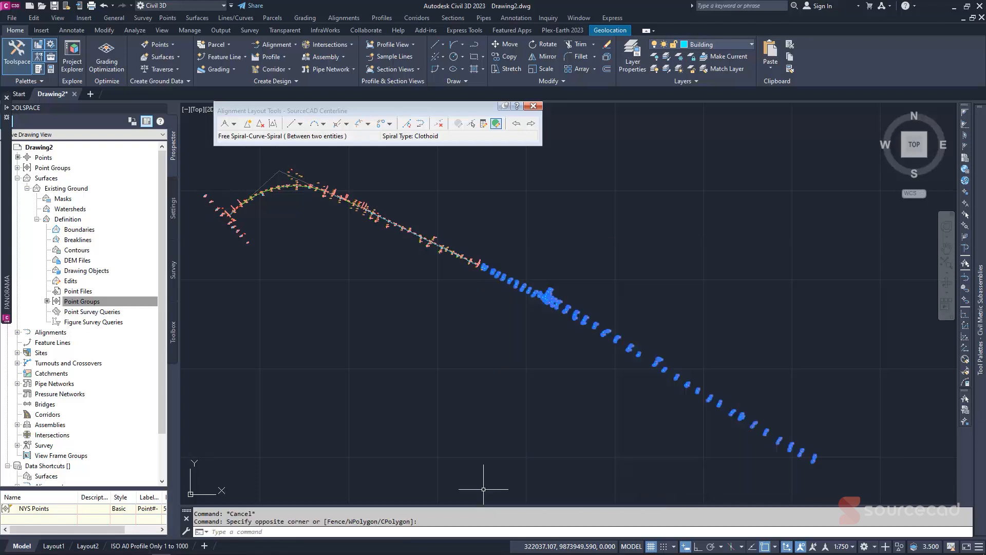
pyautogui.scroll(4, 481, 269)
pyautogui.scroll(3, 559, 319)
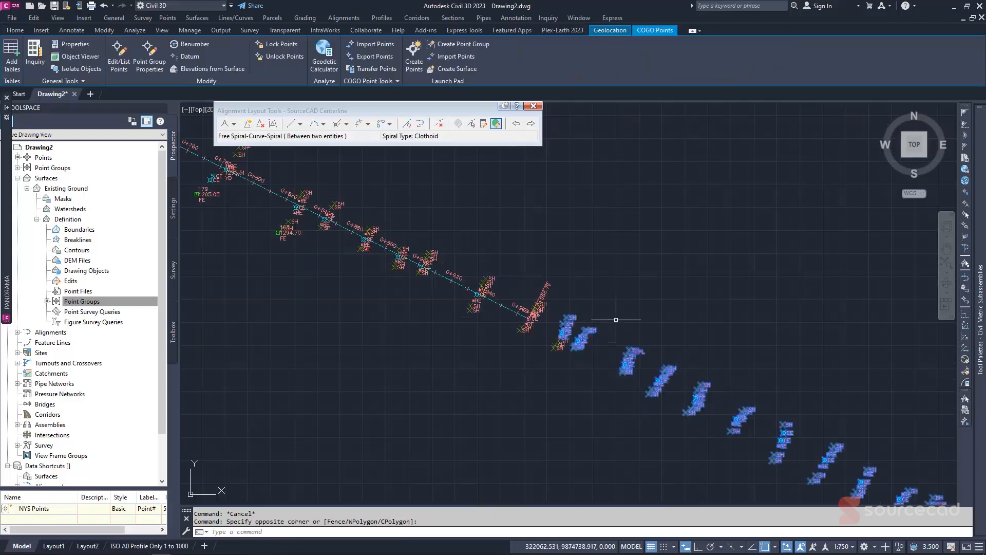
pyautogui.scroll(2, 616, 319)
pyautogui.click(616, 319)
pyautogui.click(512, 416)
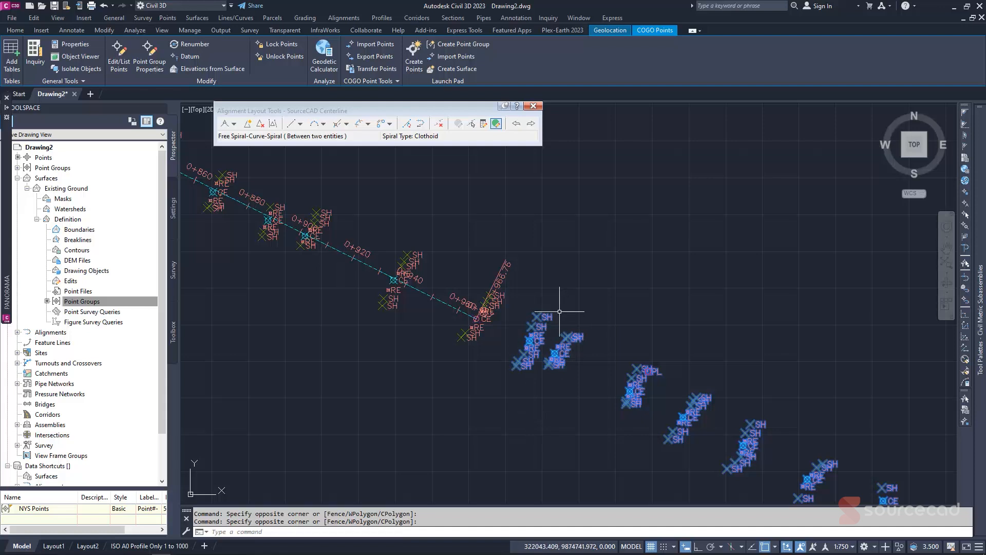
pyautogui.click(15, 30)
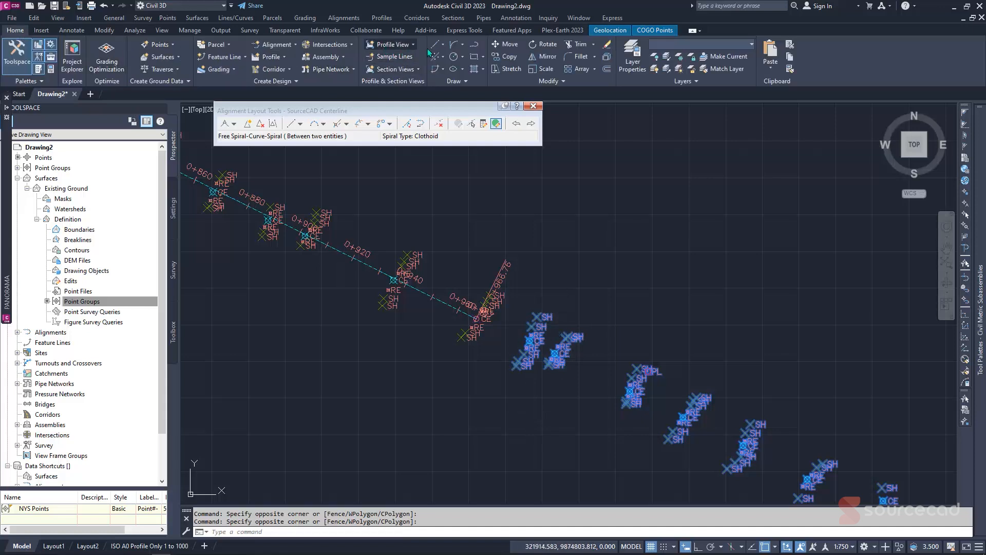
pyautogui.click(607, 45)
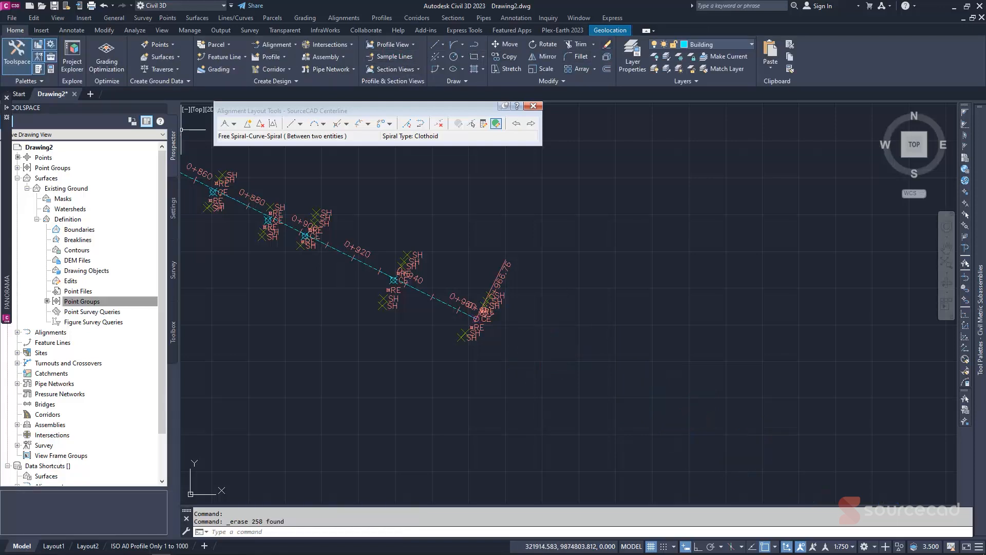
# Close the layout tools of the SourceCAD Centerline alignment.
pyautogui.scroll(-4, 629, 280)
pyautogui.scroll(-5, 604, 271)
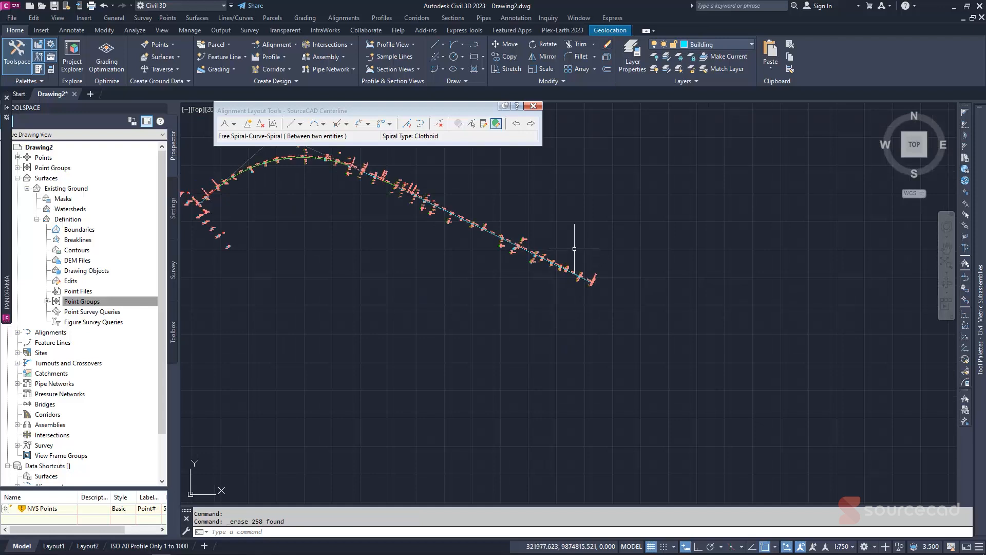
pyautogui.moveTo(546, 235); pyautogui.dragTo(606, 283, button='middle')
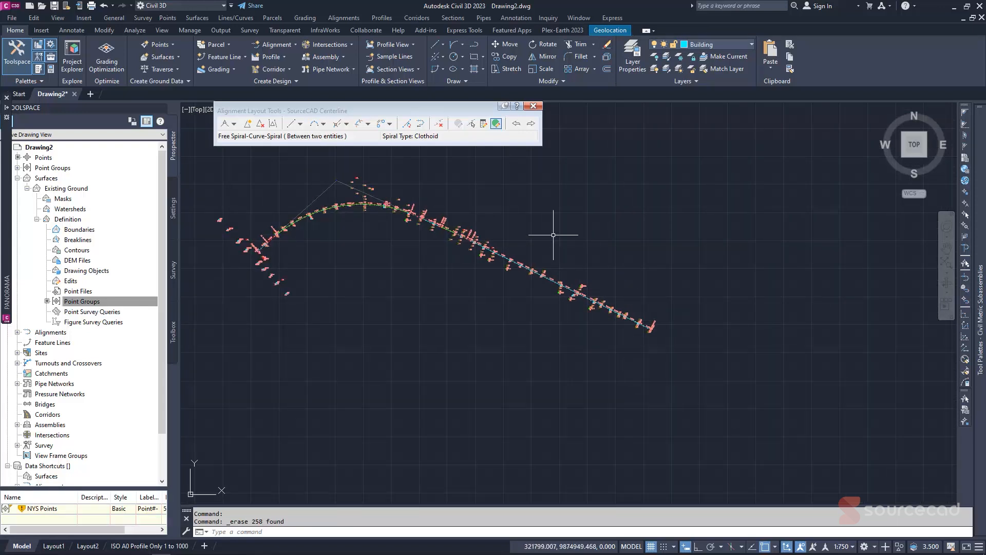
pyautogui.click(534, 106)
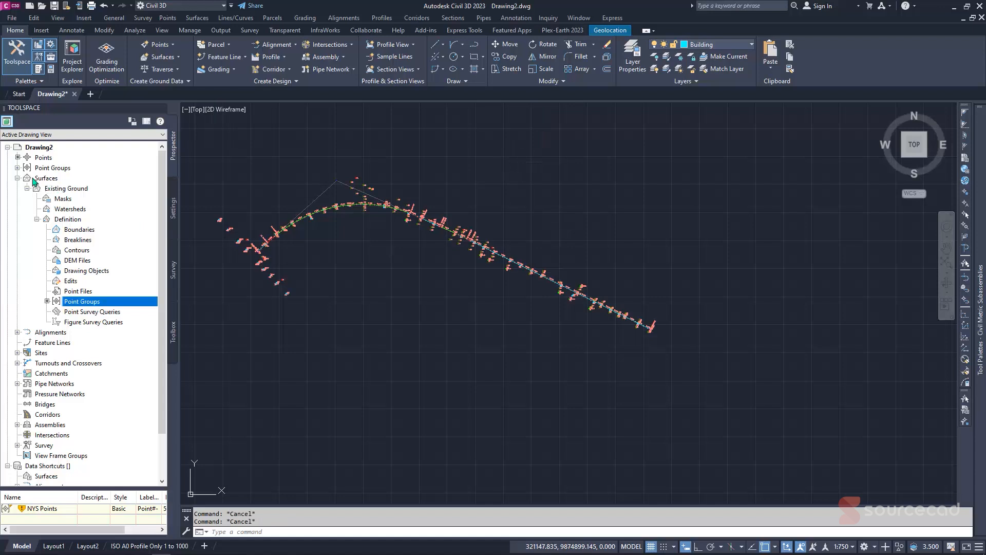
# Update the out-of-date NYS Points point group.
pyautogui.click(18, 168)
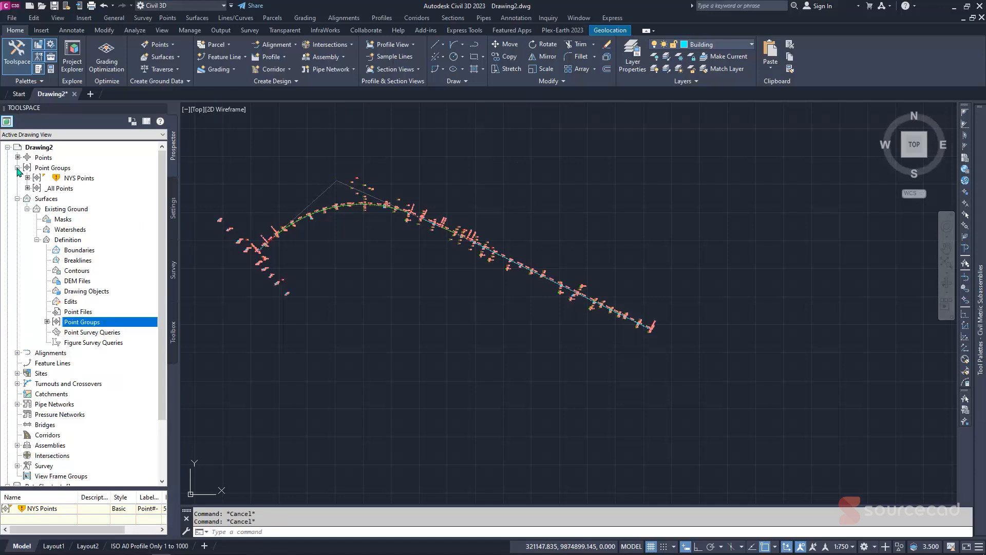
pyautogui.click(78, 179)
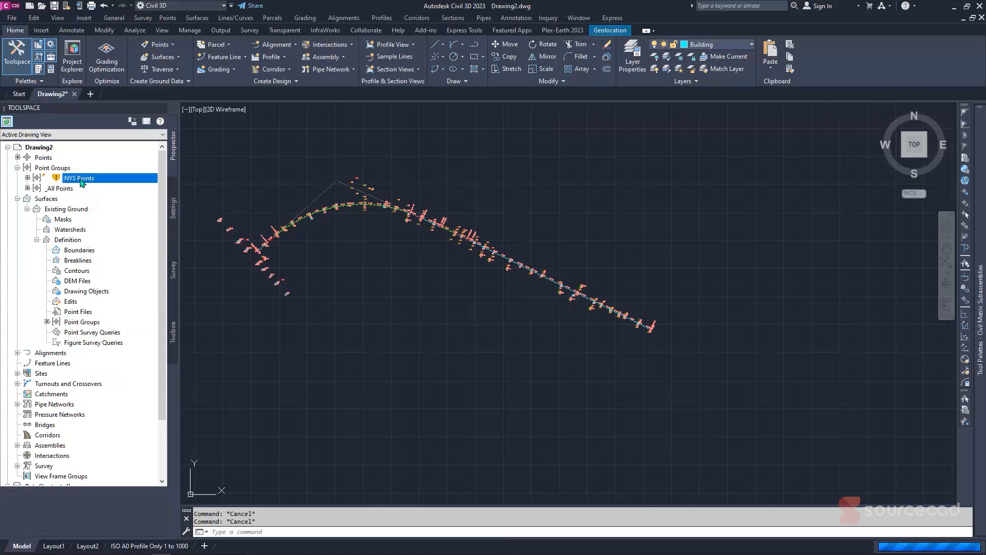
pyautogui.rightClick(80, 180)
pyautogui.click(118, 291)
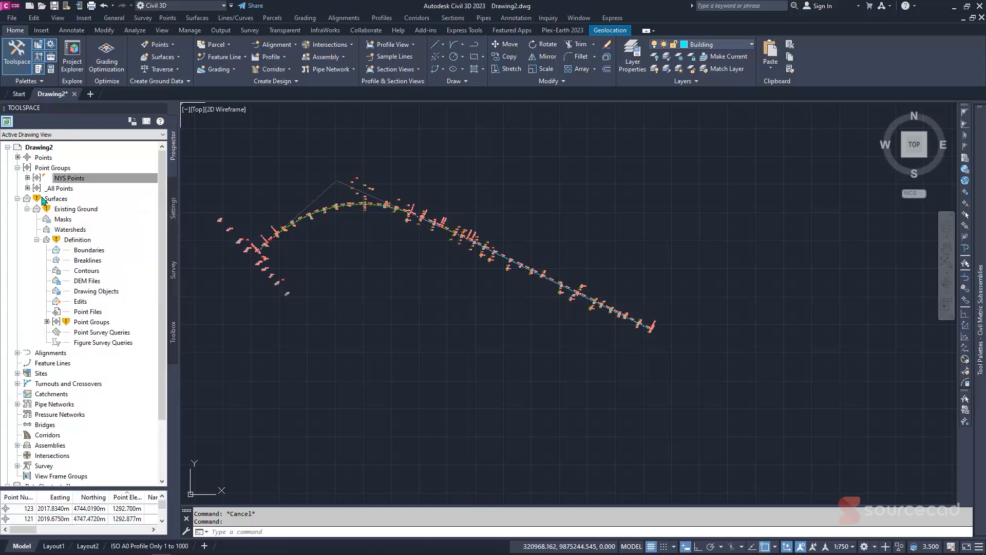
# Rebuild the out-of-date Existing Ground surface.
pyautogui.click(73, 210)
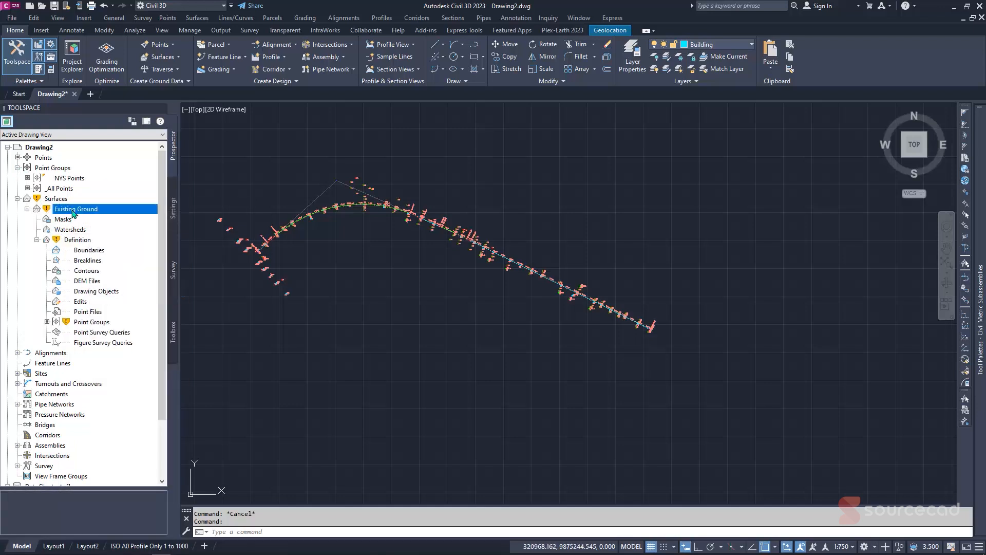
pyautogui.rightClick(72, 210)
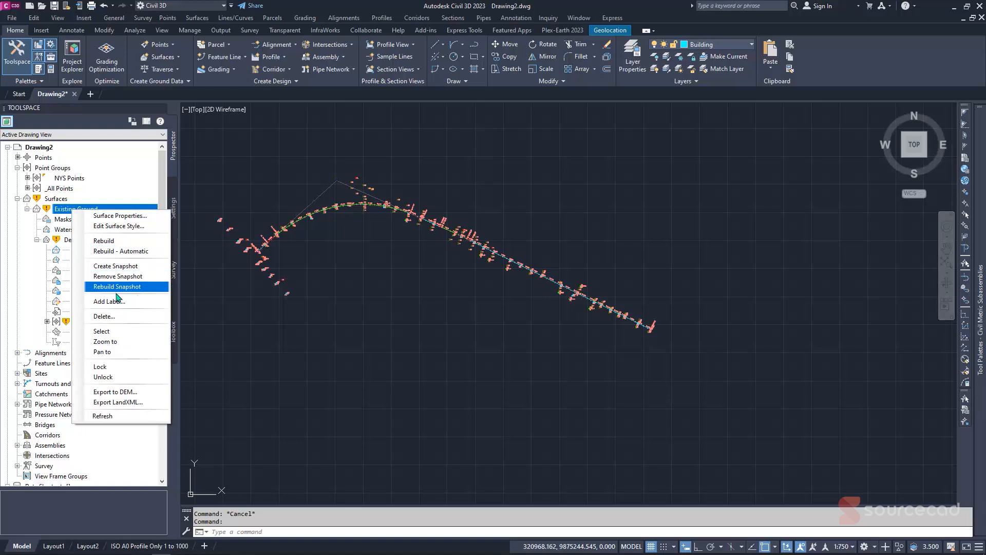
pyautogui.click(127, 244)
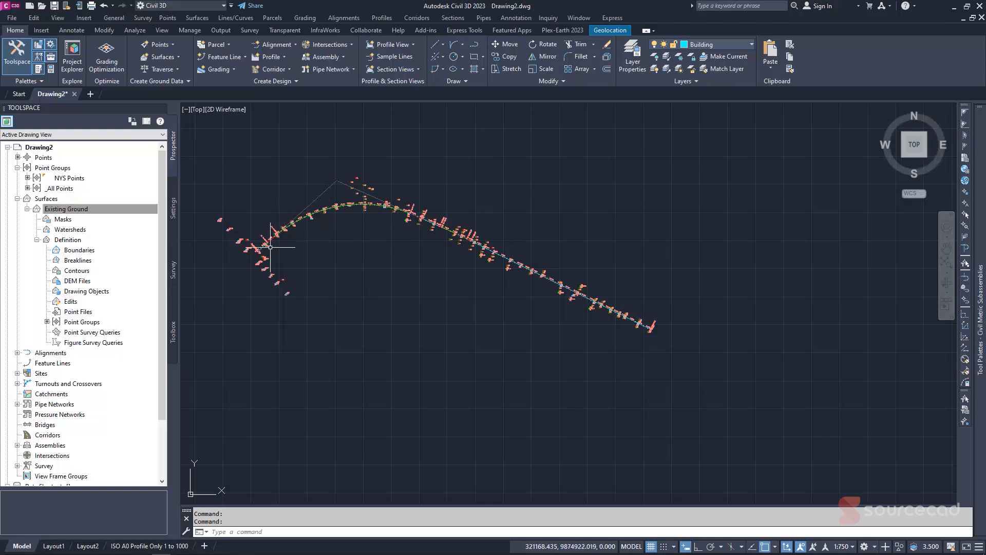
# Start creating offset alignments from the SourceCAD Centerline alignment, keeping it as the parent, and open the number of left offsets for editing.
pyautogui.scroll(4, 267, 239)
pyautogui.moveTo(308, 206)
pyautogui.mouseDown(button='middle')
pyautogui.moveTo(359, 187)
pyautogui.moveTo(341, 220)
pyautogui.mouseUp(button='middle')
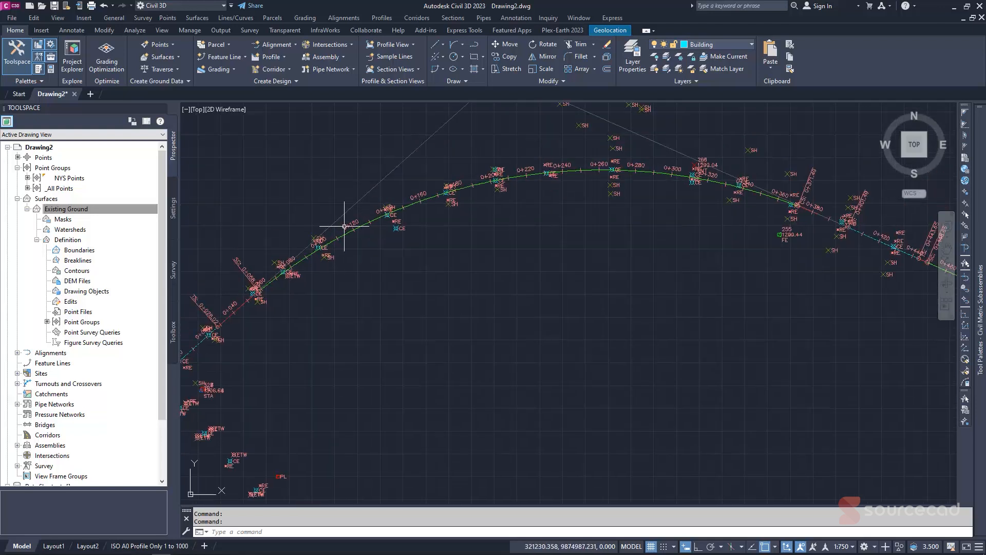
pyautogui.scroll(4, 354, 220)
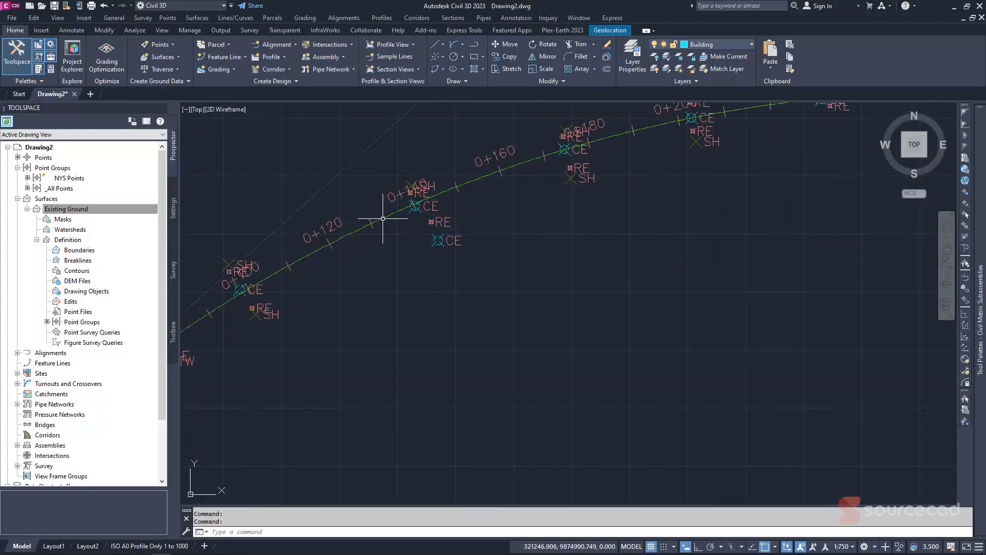
pyautogui.click(380, 217)
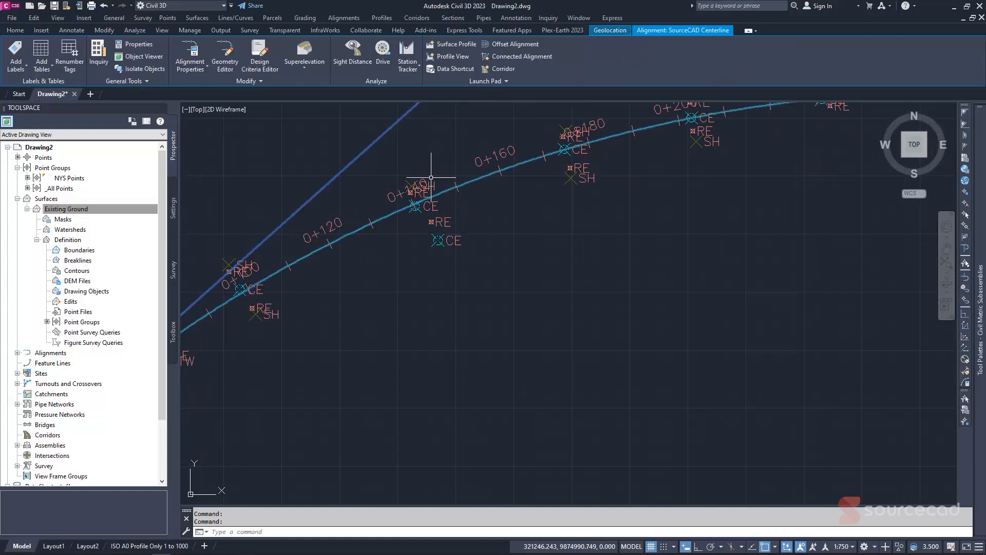
pyautogui.click(509, 45)
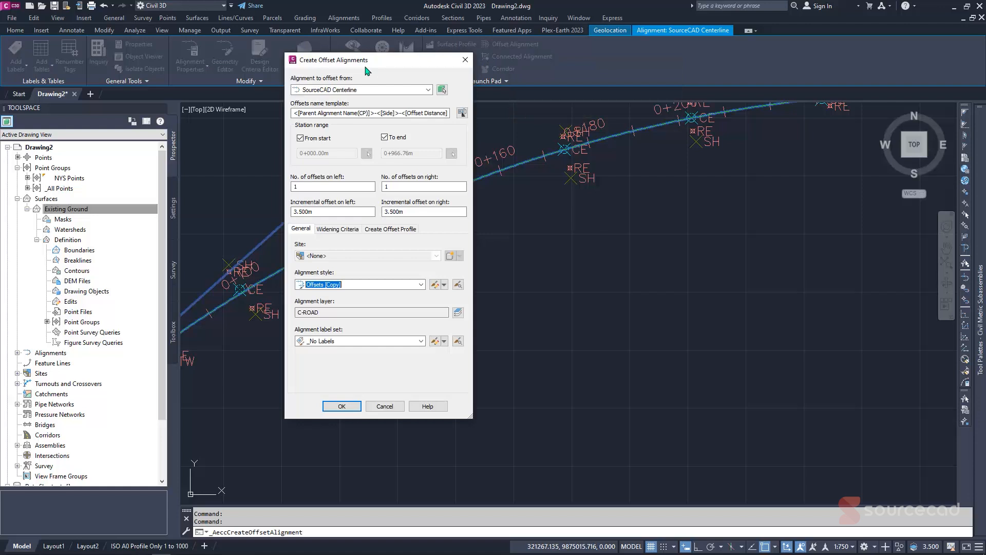
pyautogui.click(428, 90)
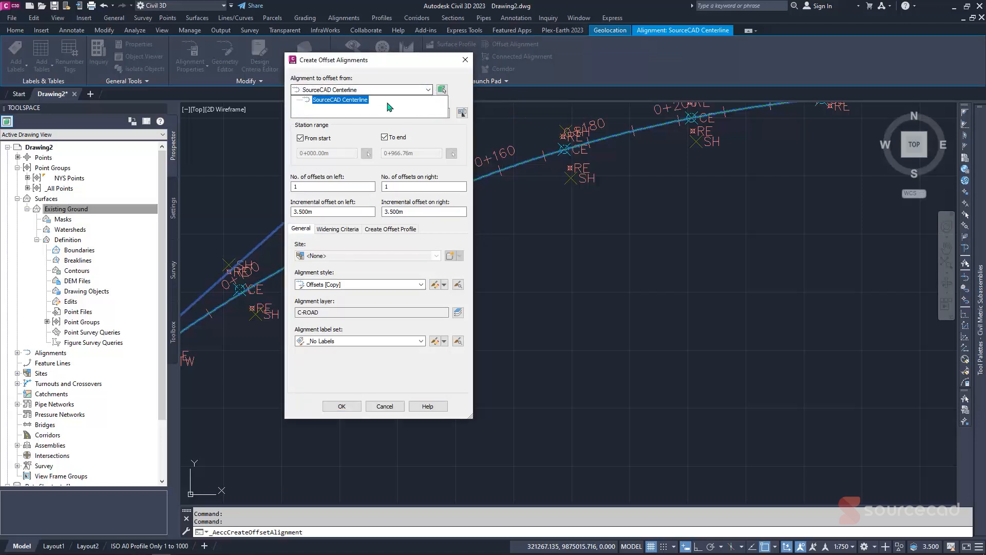
pyautogui.click(417, 76)
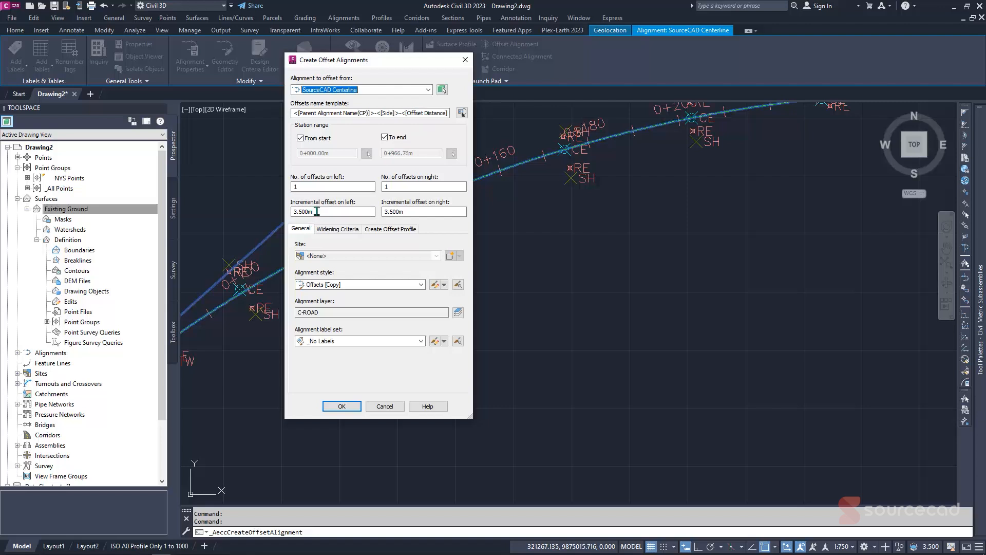
pyautogui.click(335, 186)
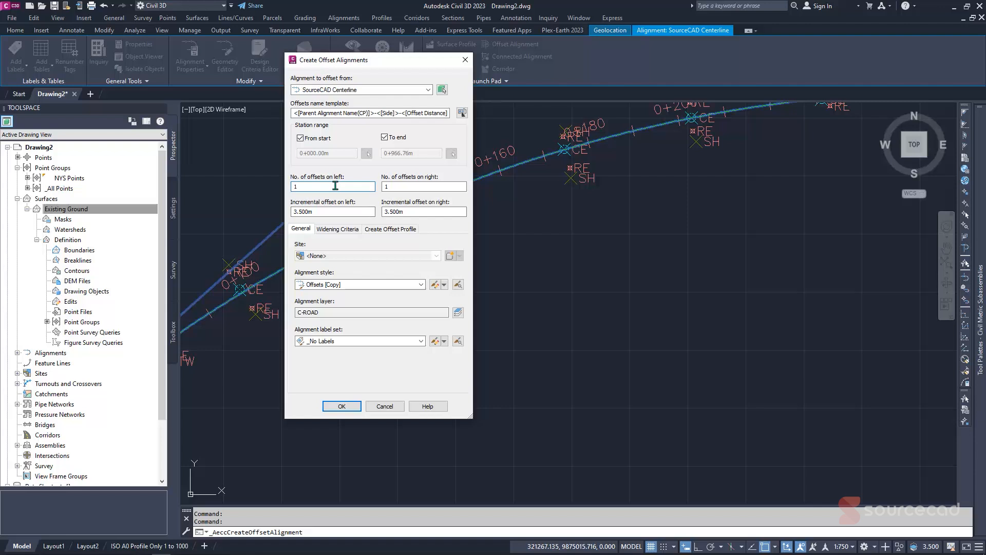
# Create one offset alignment 3.500 m on each side of SourceCAD Centerline, full length, with the Offsets [Copy] style and _No Labels.
pyautogui.click(301, 139)
pyautogui.click(301, 138)
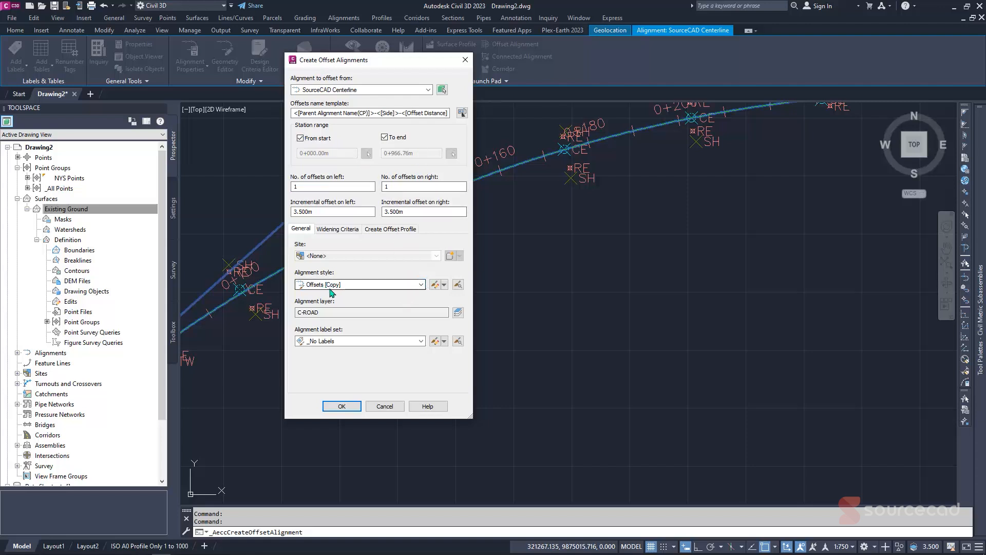
pyautogui.click(421, 284)
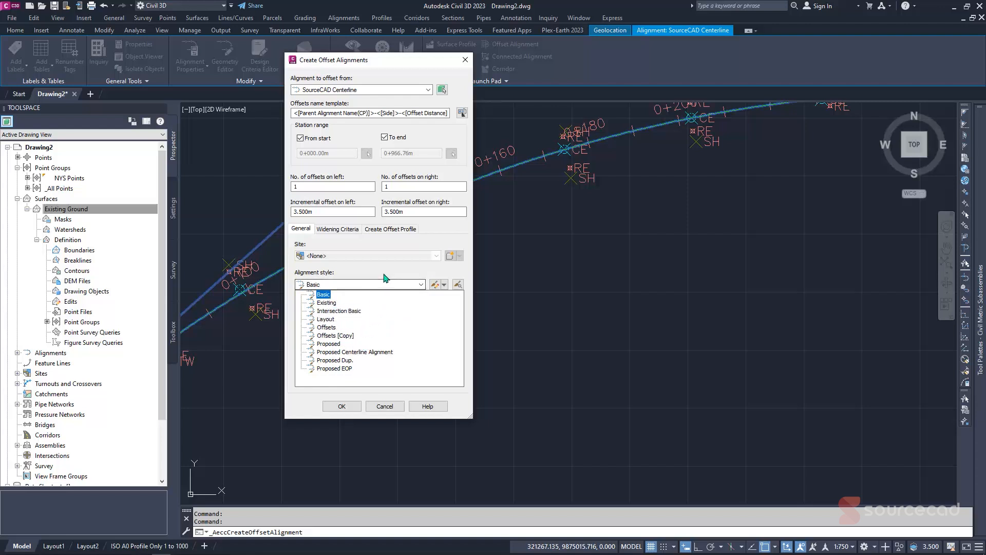
pyautogui.click(364, 262)
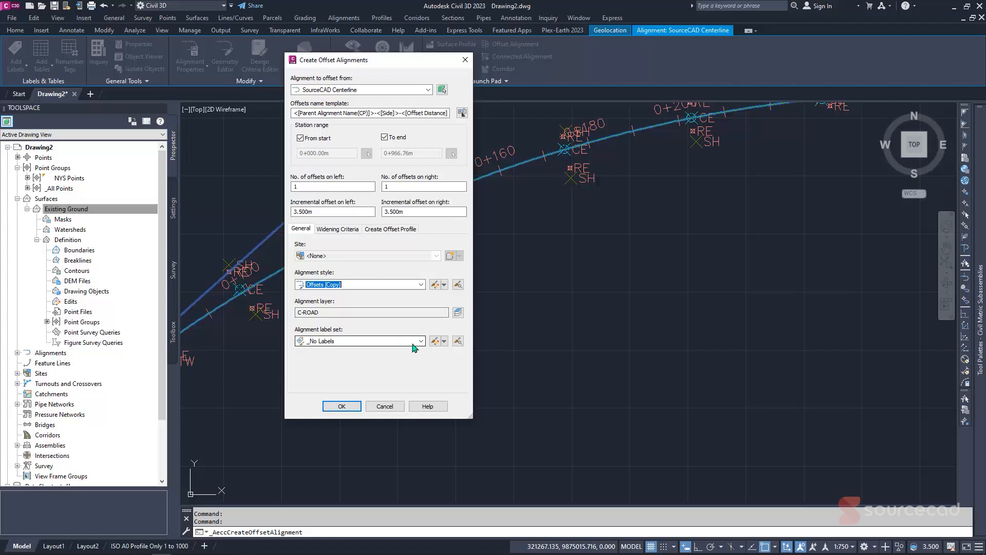
pyautogui.click(360, 230)
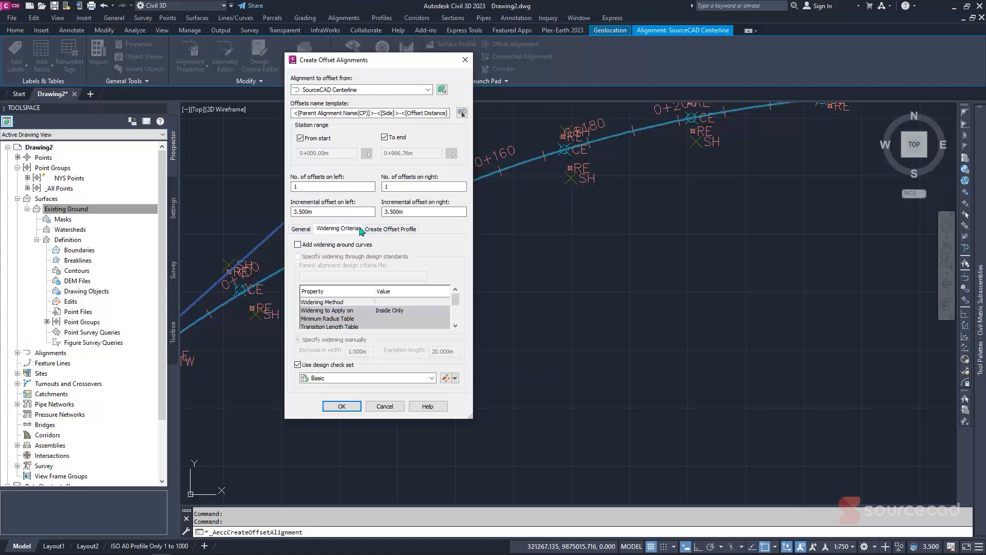
pyautogui.click(407, 233)
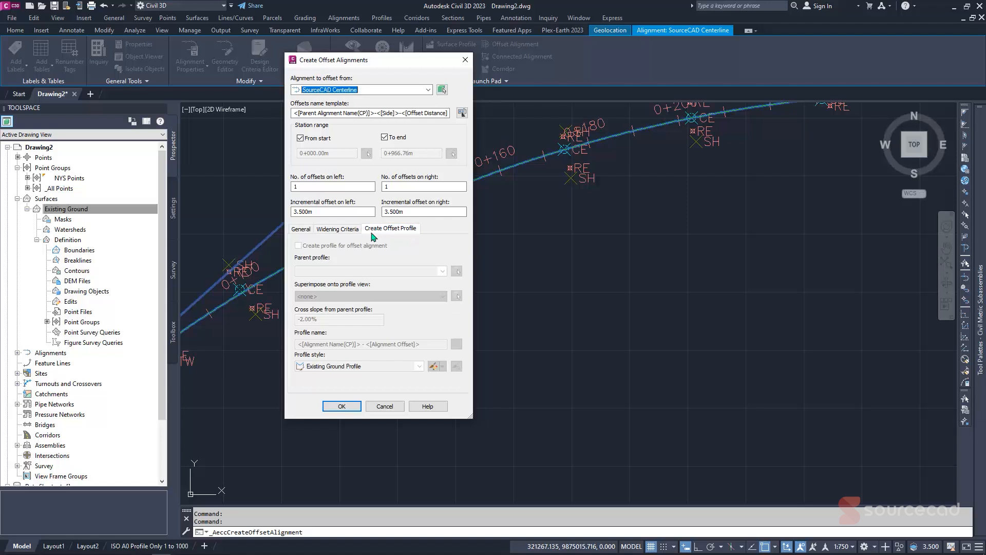
pyautogui.click(305, 231)
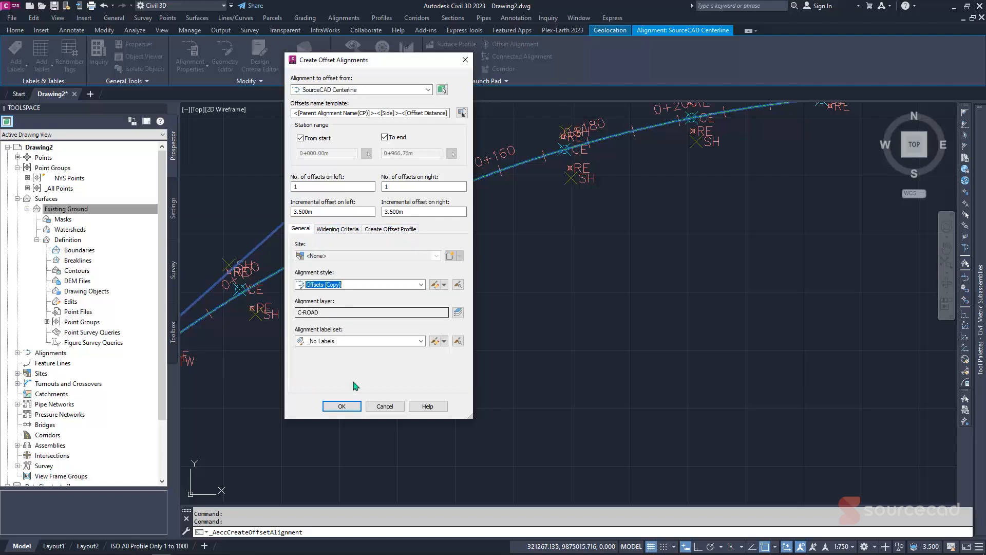
pyautogui.click(342, 406)
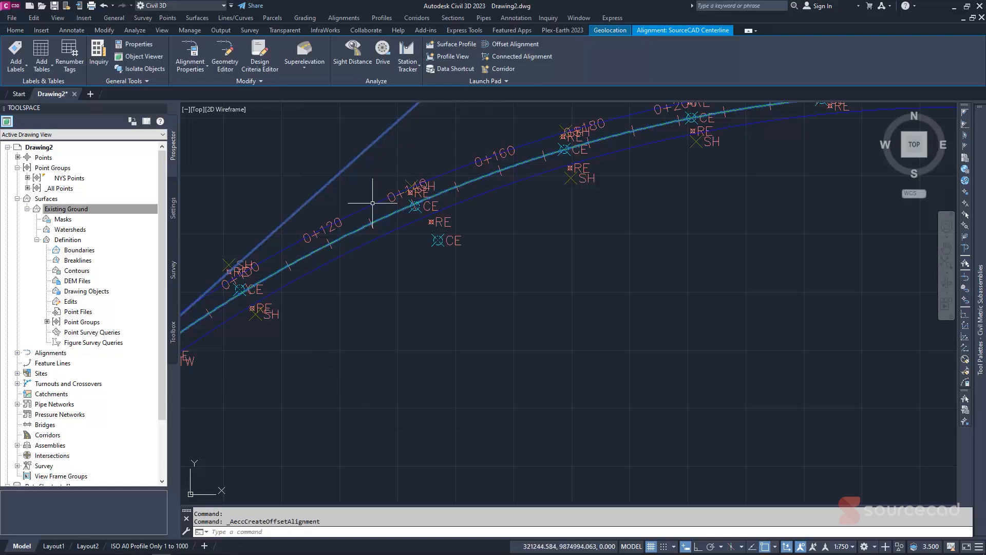
pyautogui.moveTo(452, 241); pyautogui.dragTo(478, 268, button='middle')
pyautogui.scroll(-4, 477, 267)
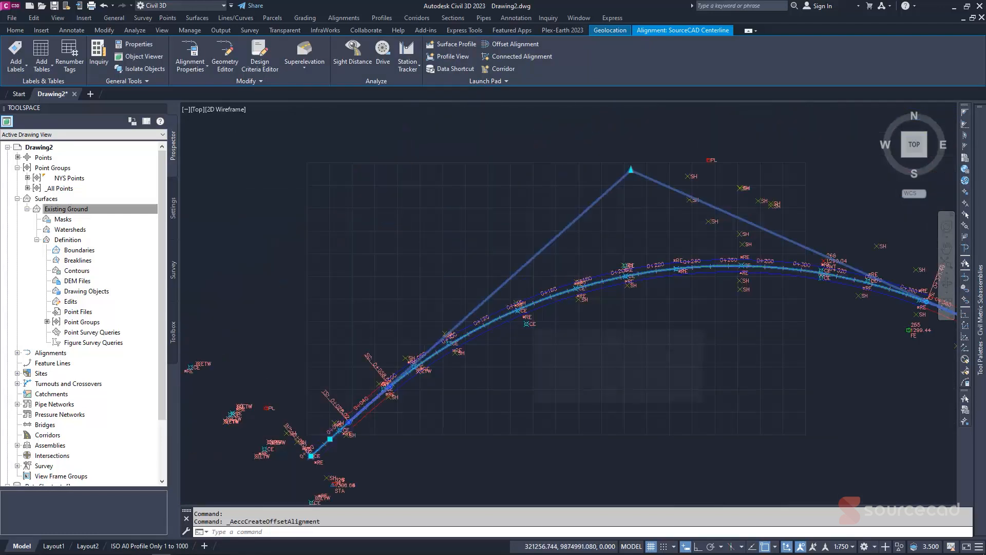
pyautogui.press('Escape')
pyautogui.press('Escape')
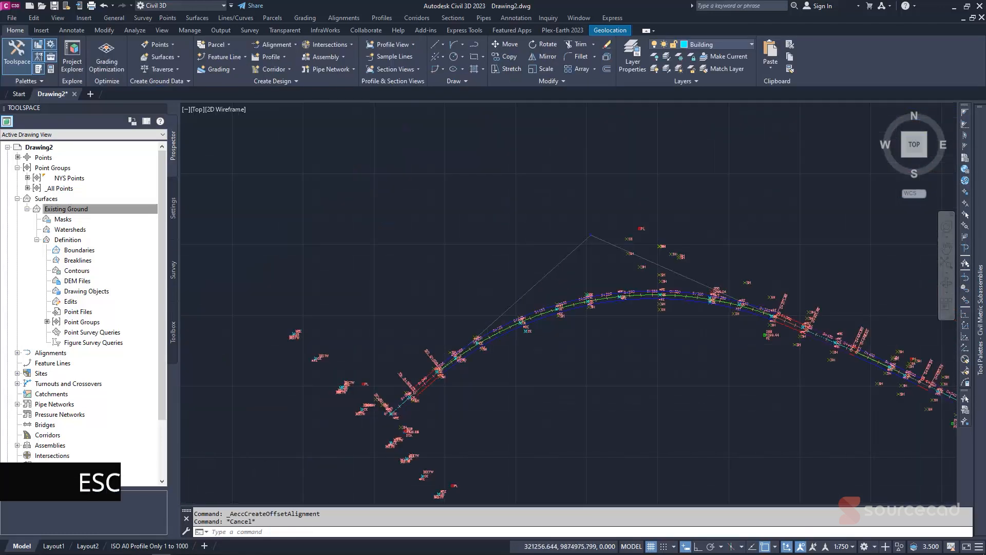
pyautogui.scroll(-5, 514, 334)
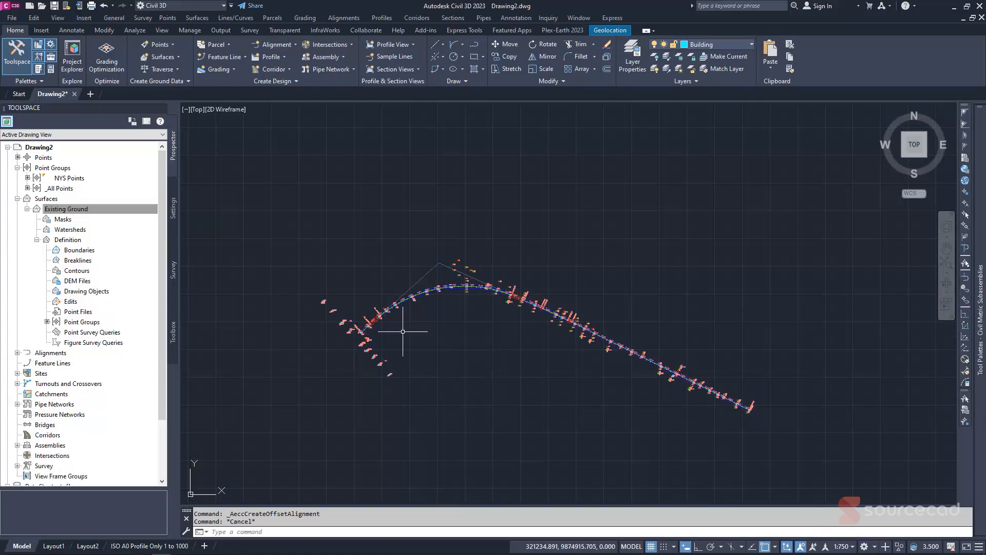
# Set up a profile from the Existing Ground surface along SourceCAD Centerline, sampled from 0+000.00m to 0+966.76m, and add it to the profile list.
pyautogui.moveTo(402, 331)
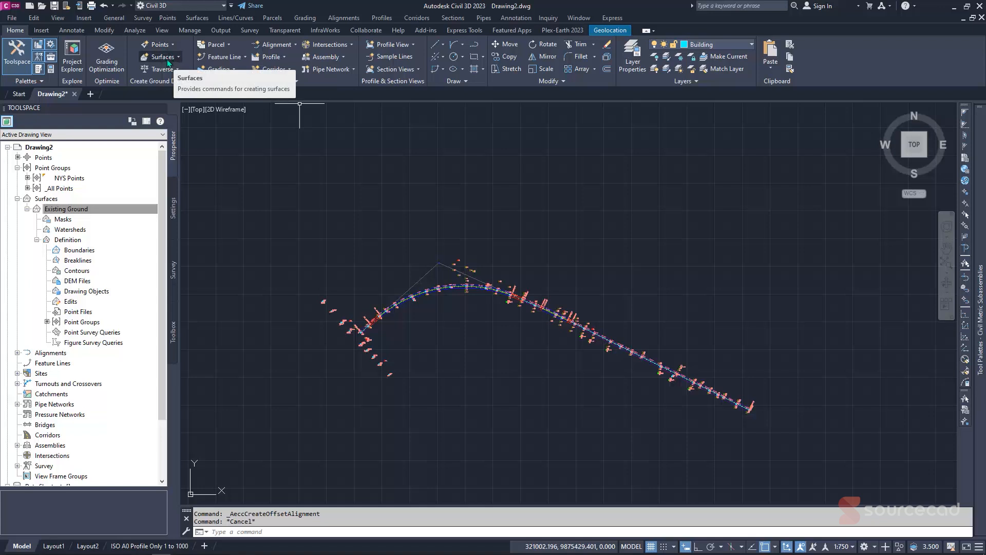
pyautogui.click(281, 59)
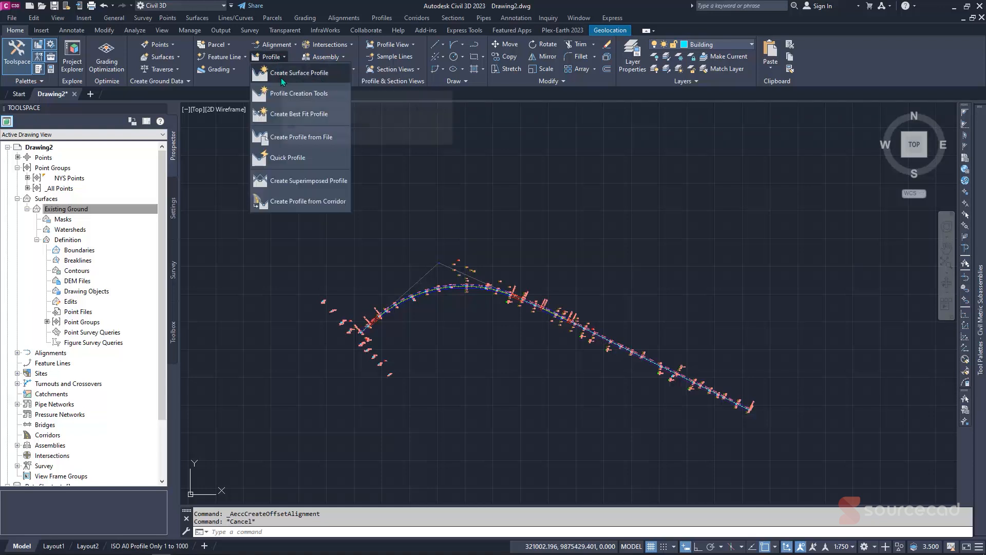
pyautogui.click(381, 20)
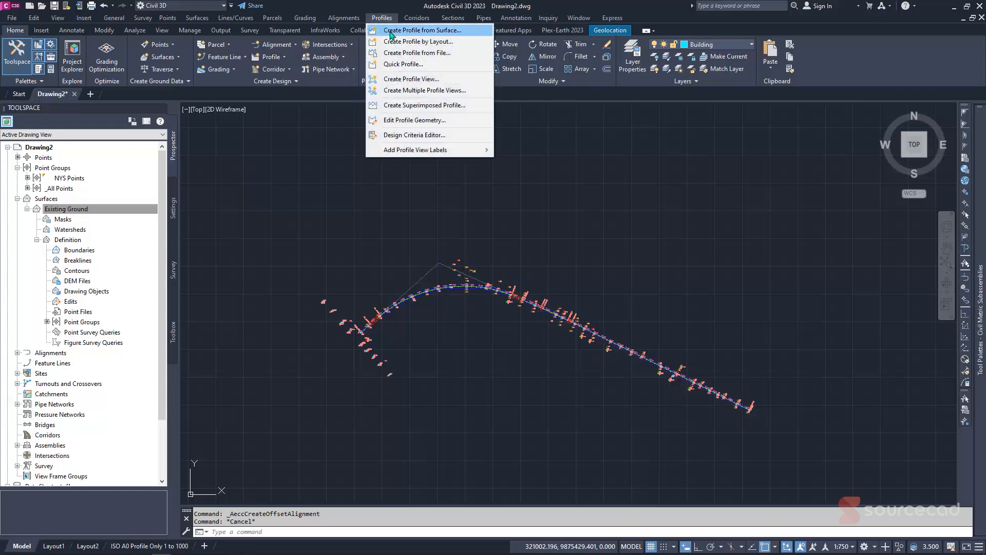
pyautogui.click(448, 31)
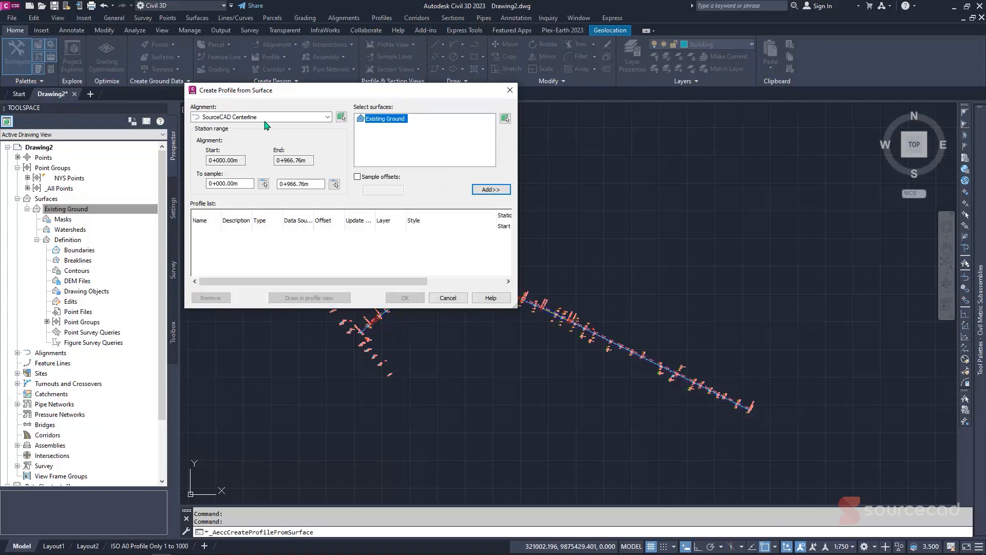
pyautogui.click(327, 117)
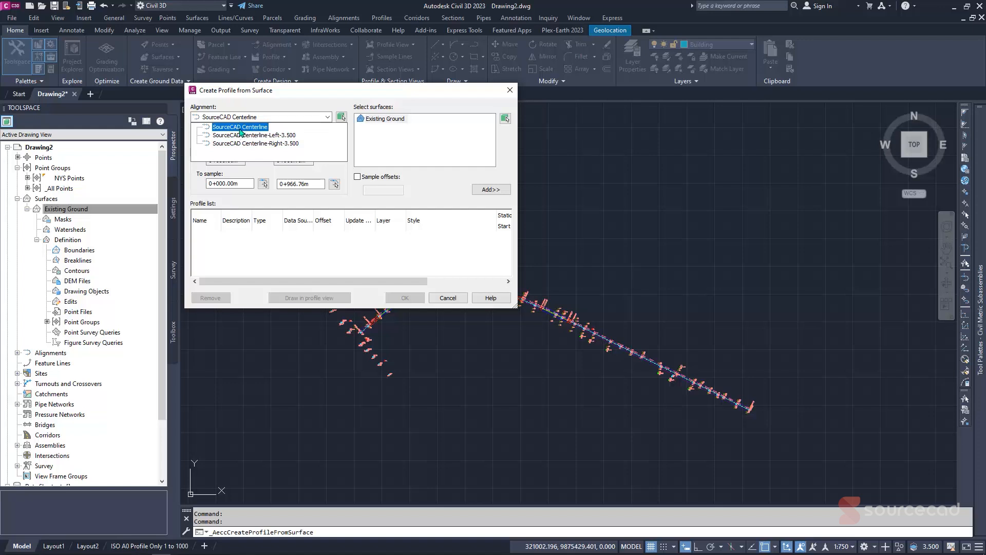
pyautogui.click(240, 128)
pyautogui.click(362, 120)
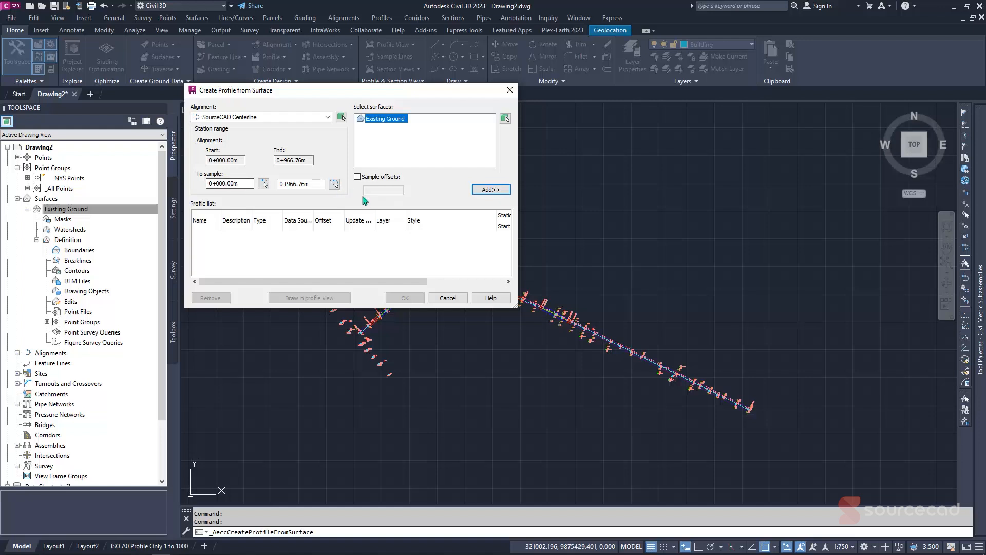
pyautogui.click(491, 190)
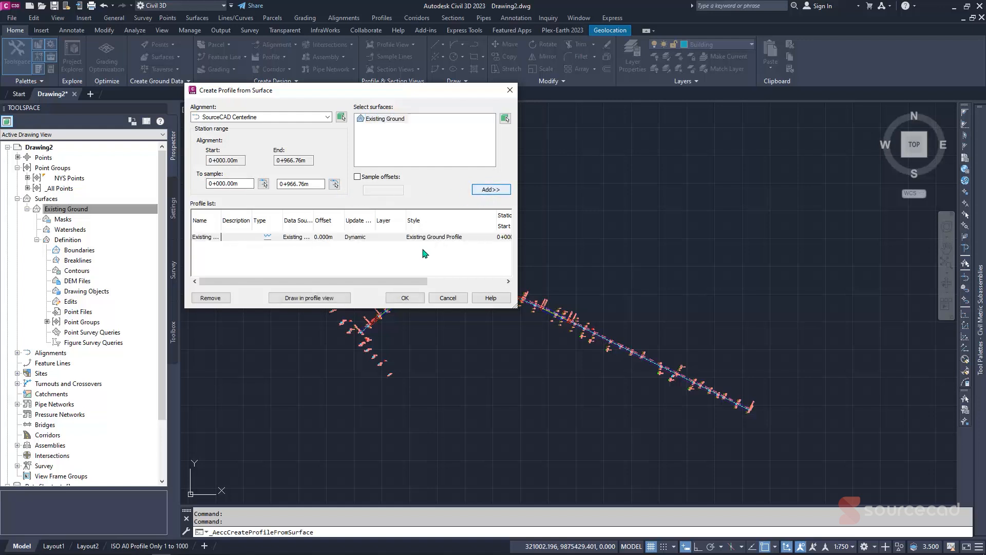
# Start drawing the sampled profile in a profile view for SourceCAD Centerline and set the profile view style to Full Grid 100.
pyautogui.click(310, 298)
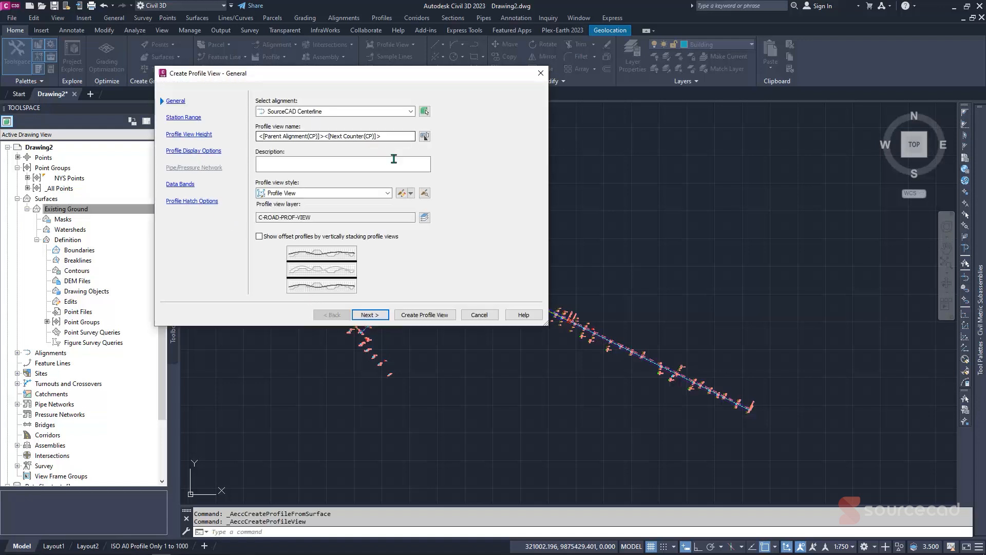
pyautogui.moveTo(284, 136); pyautogui.dragTo(383, 137)
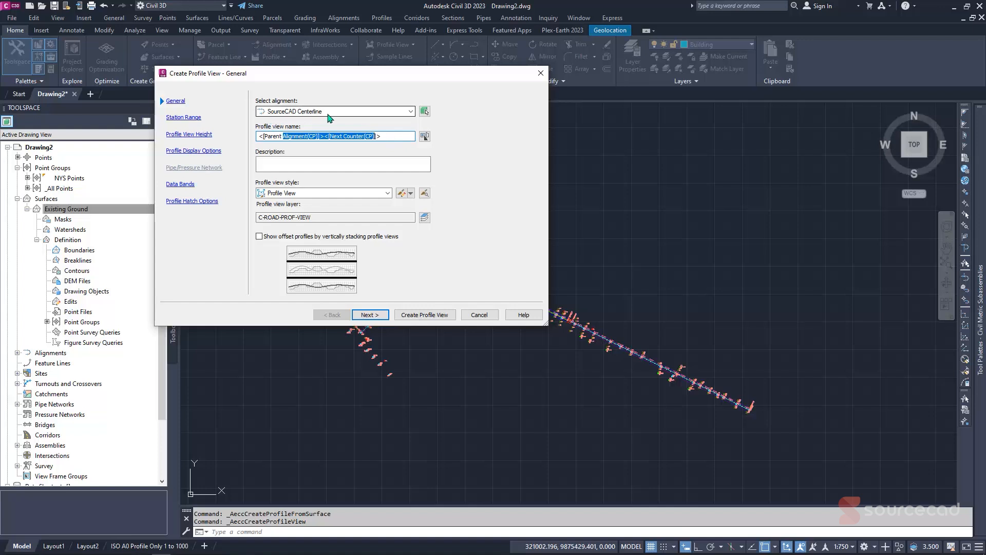
pyautogui.click(296, 137)
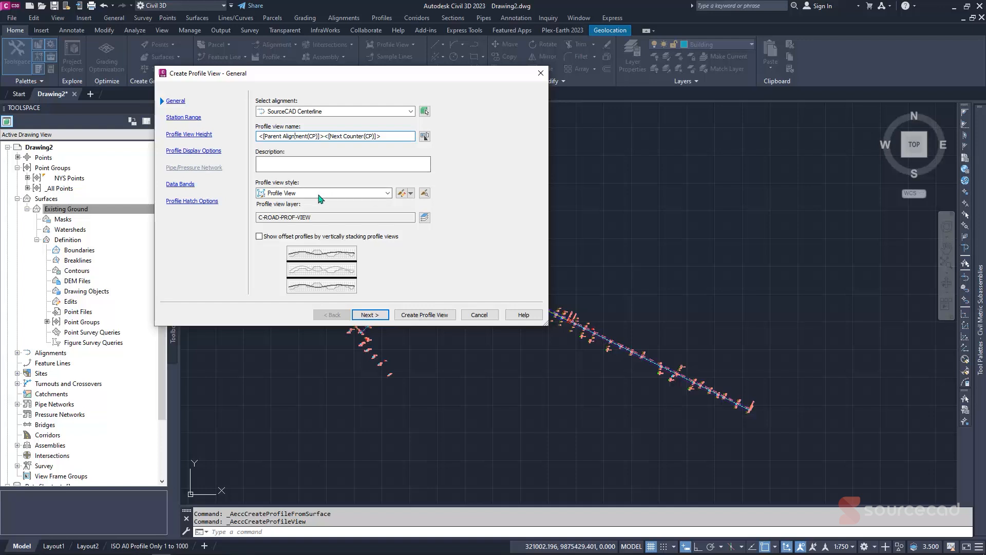
pyautogui.click(387, 195)
pyautogui.click(297, 236)
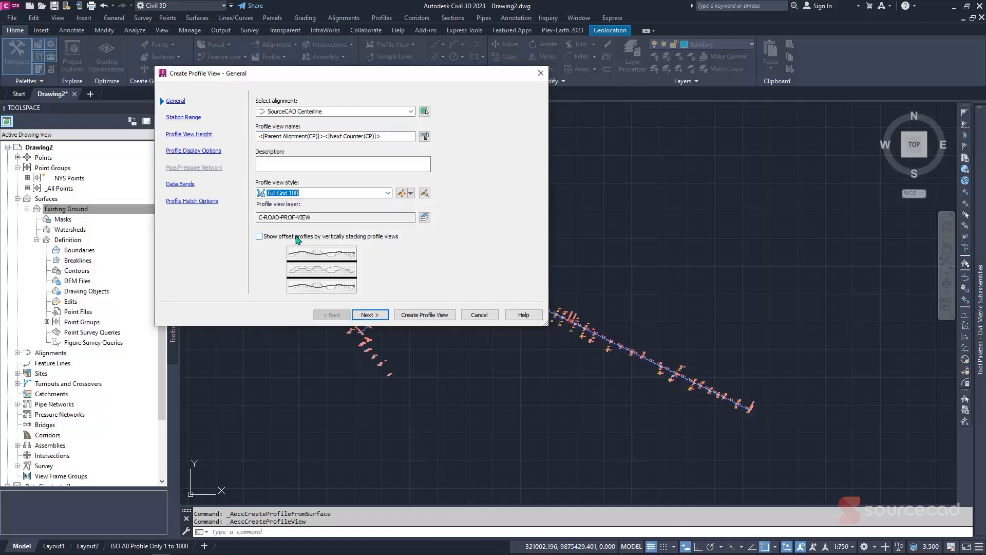
pyautogui.click(410, 193)
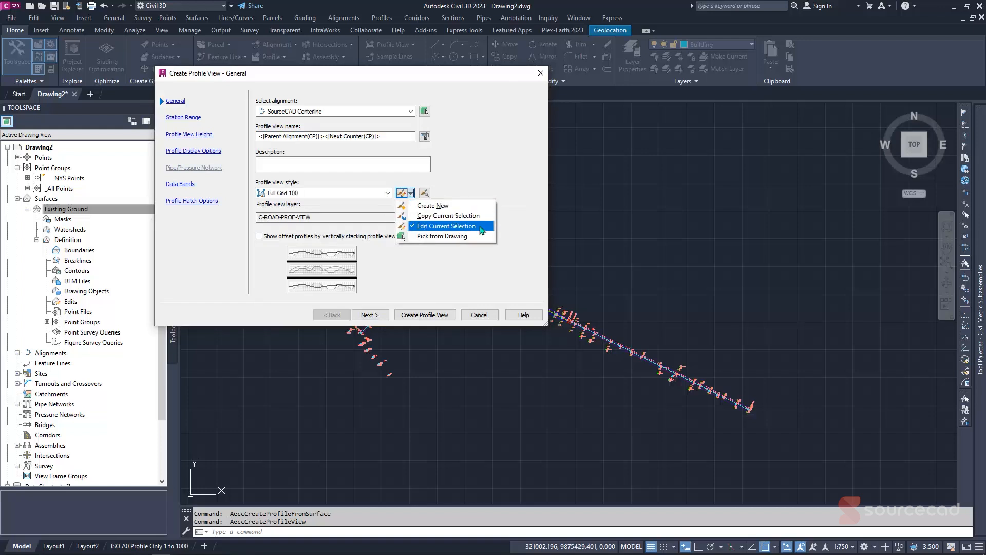
pyautogui.click(535, 197)
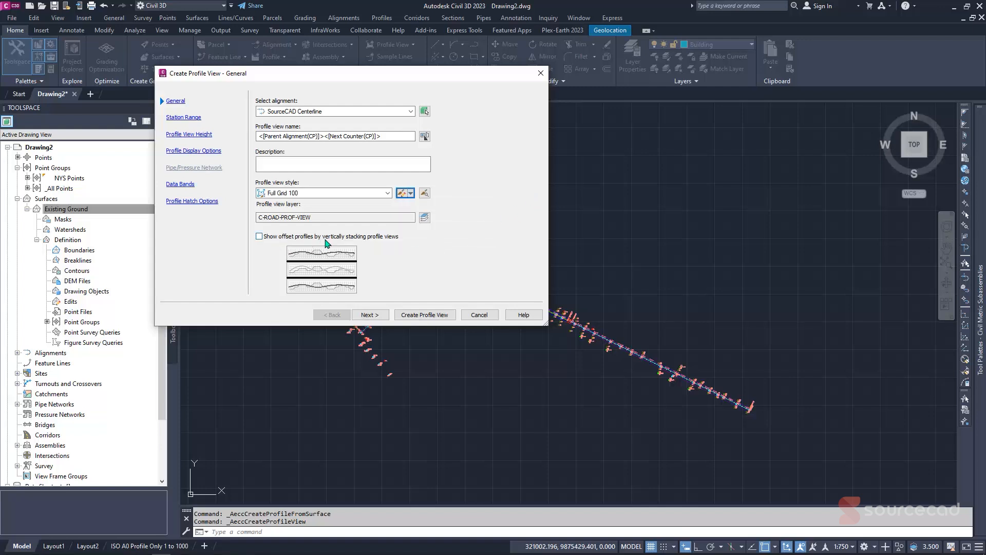
pyautogui.click(370, 315)
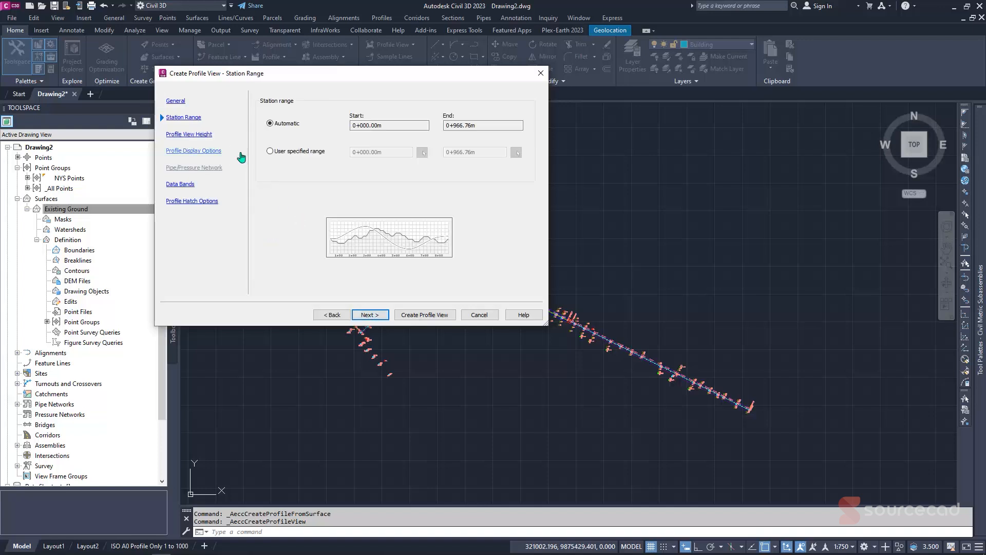
# Accept the automatic station range, automatic profile view height and the profile display options for the new profile view.
pyautogui.click(373, 316)
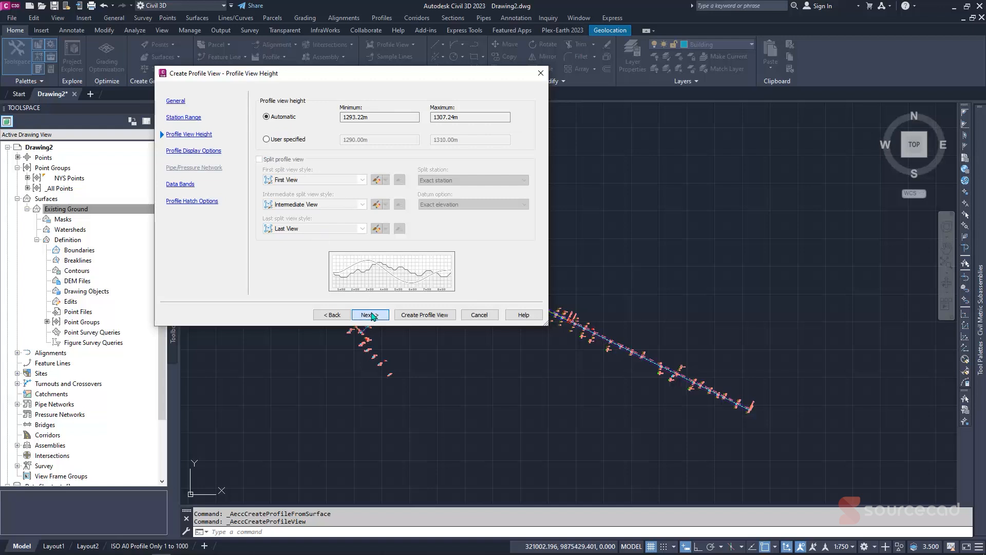
pyautogui.click(370, 314)
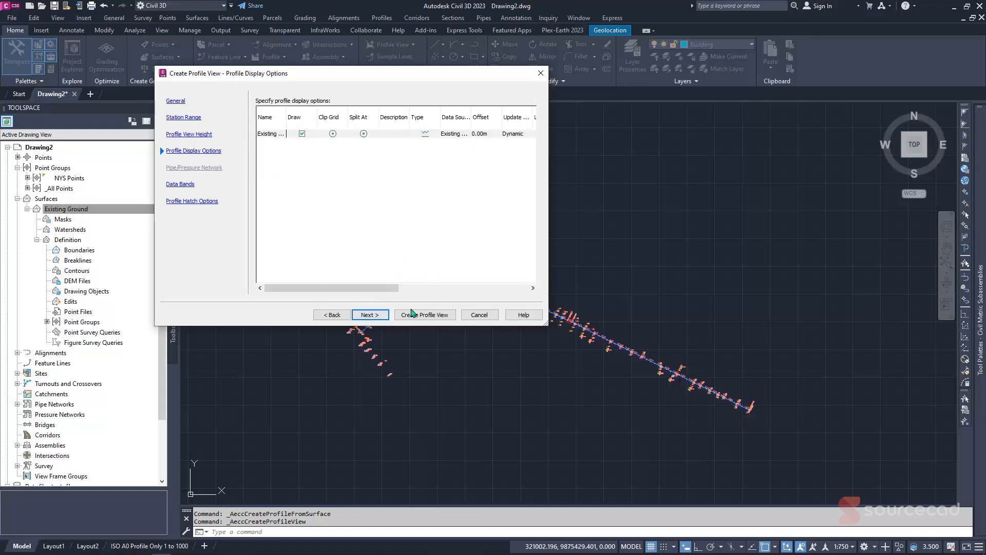
pyautogui.click(369, 314)
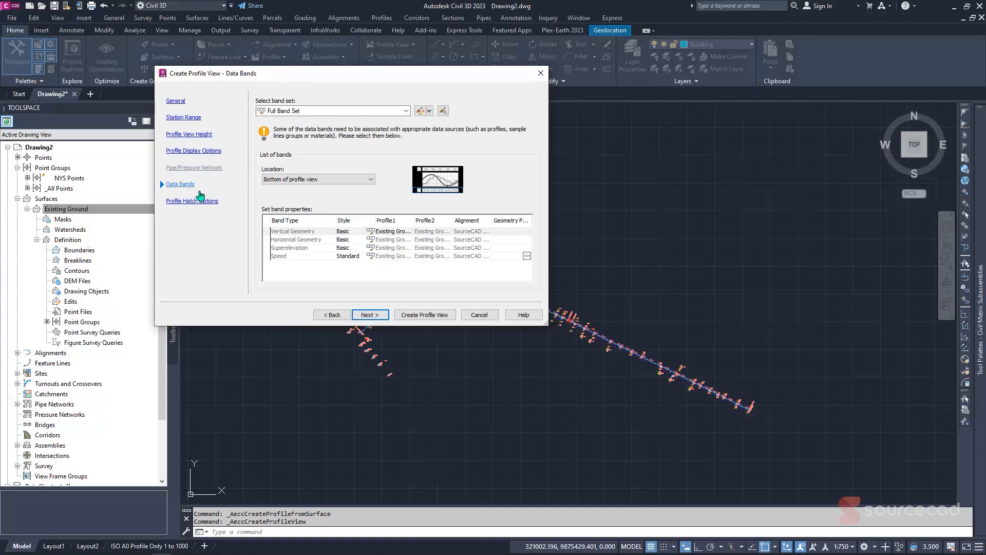
# Review the available band sets and compare the Full Band Set's bands for the top and bottom of the profile view.
pyautogui.click(406, 111)
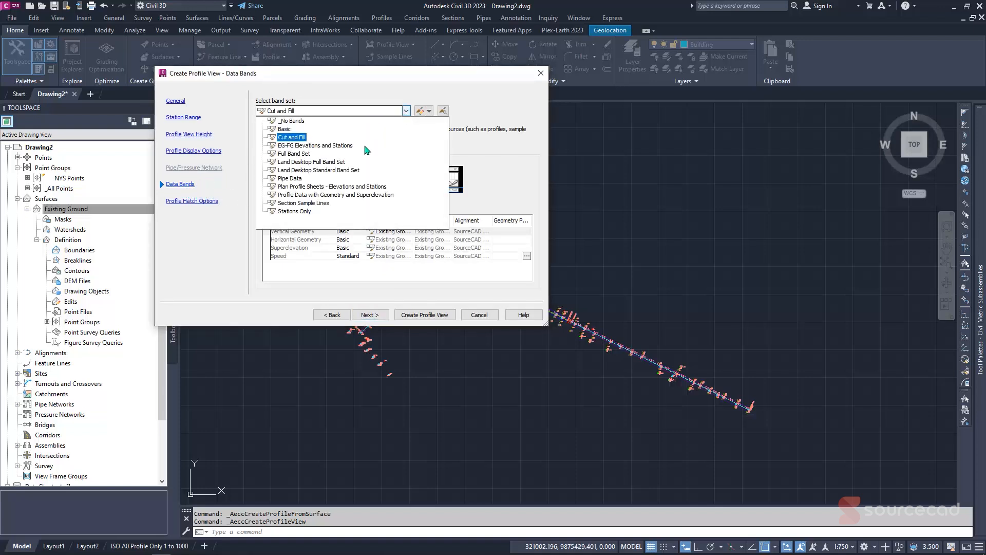
pyautogui.click(489, 137)
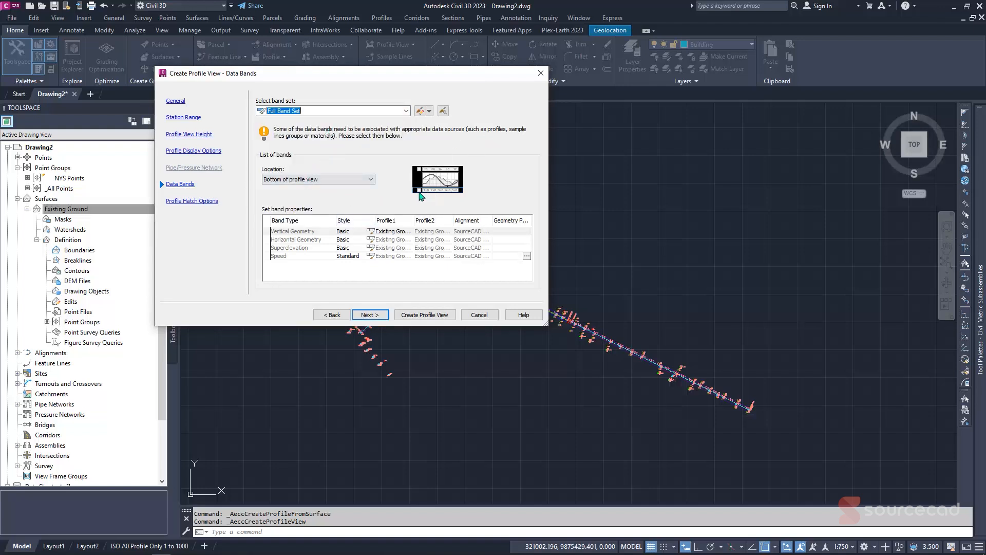
pyautogui.click(359, 179)
pyautogui.click(293, 196)
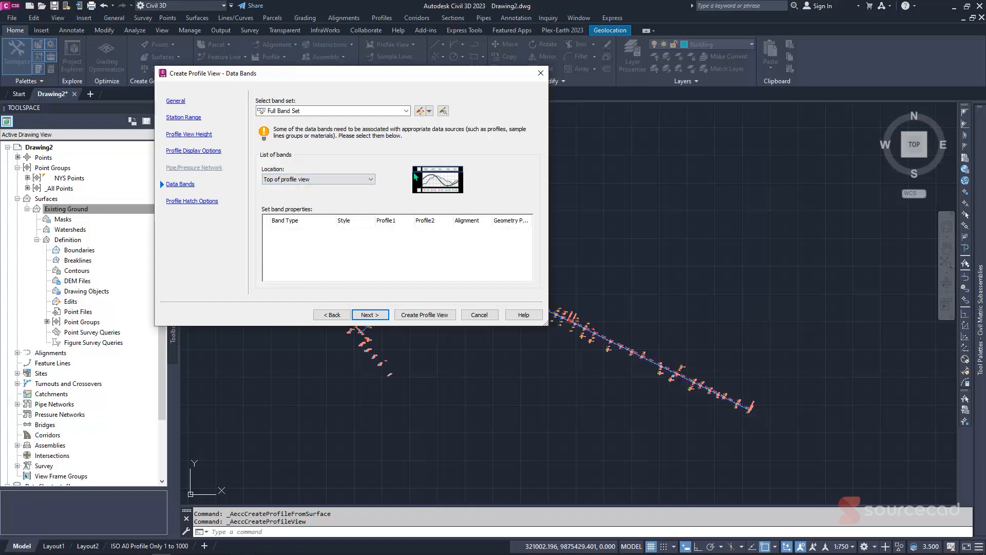
pyautogui.click(370, 179)
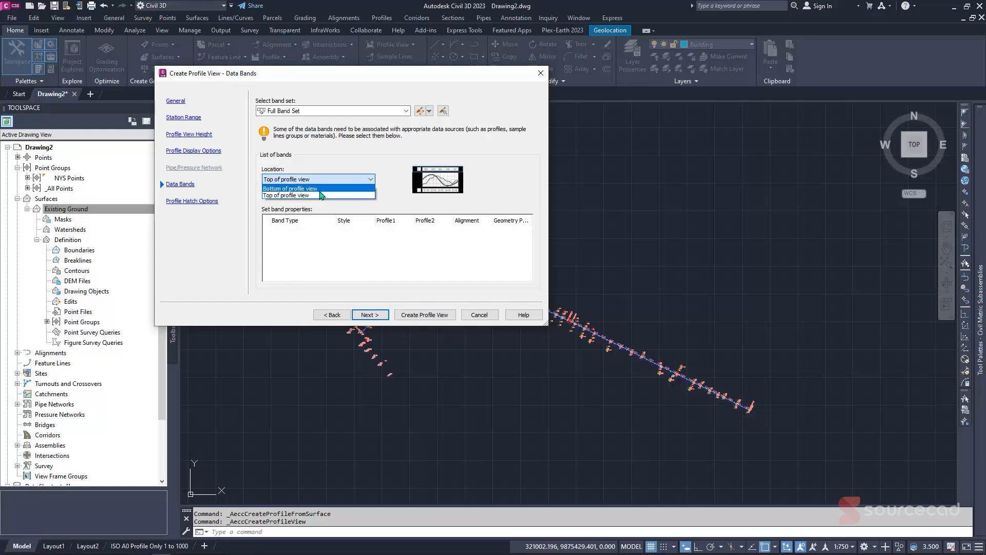
pyautogui.click(308, 187)
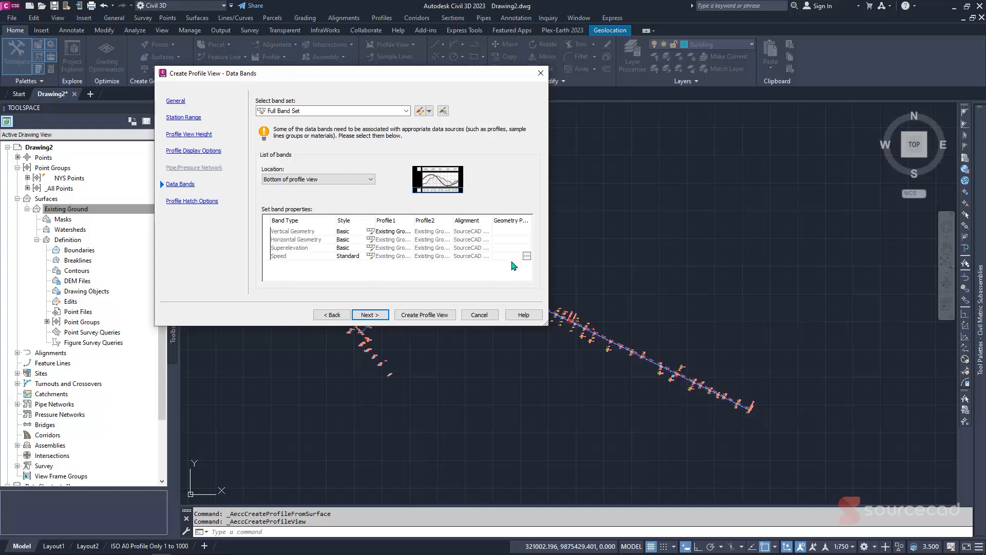
# Edit the Full Band Set and change the style of its Vertical Geometry band at the bottom of the profile view to Geometry.
pyautogui.click(429, 111)
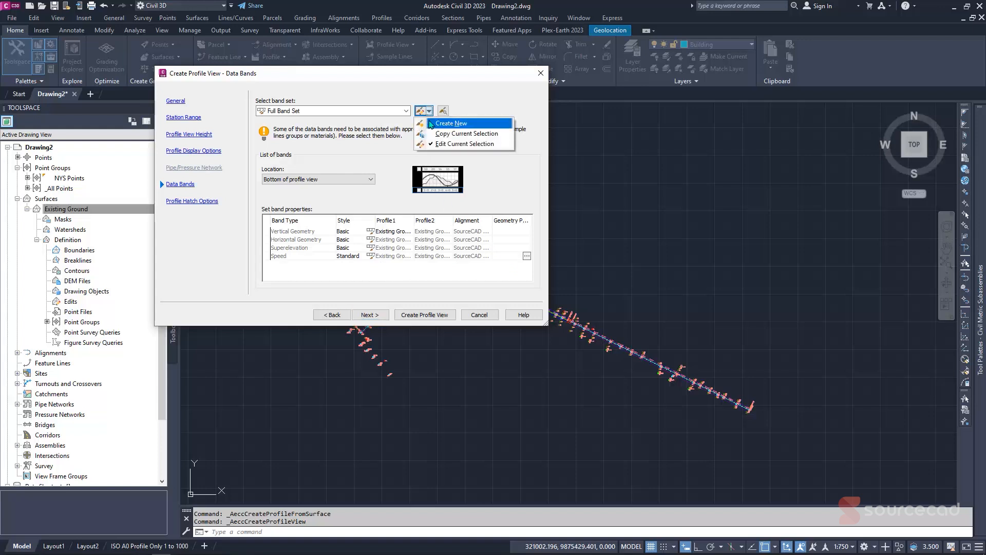
pyautogui.click(439, 145)
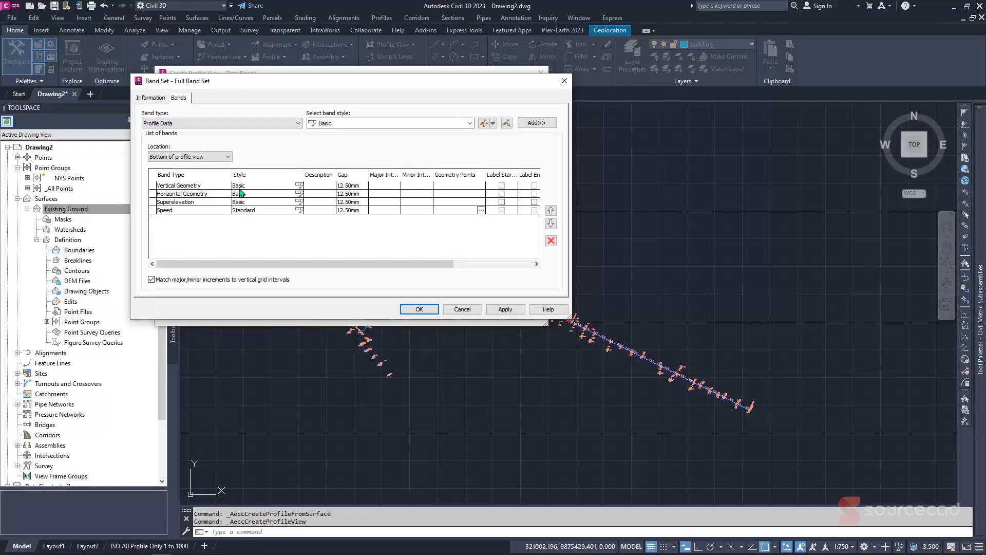
pyautogui.click(295, 186)
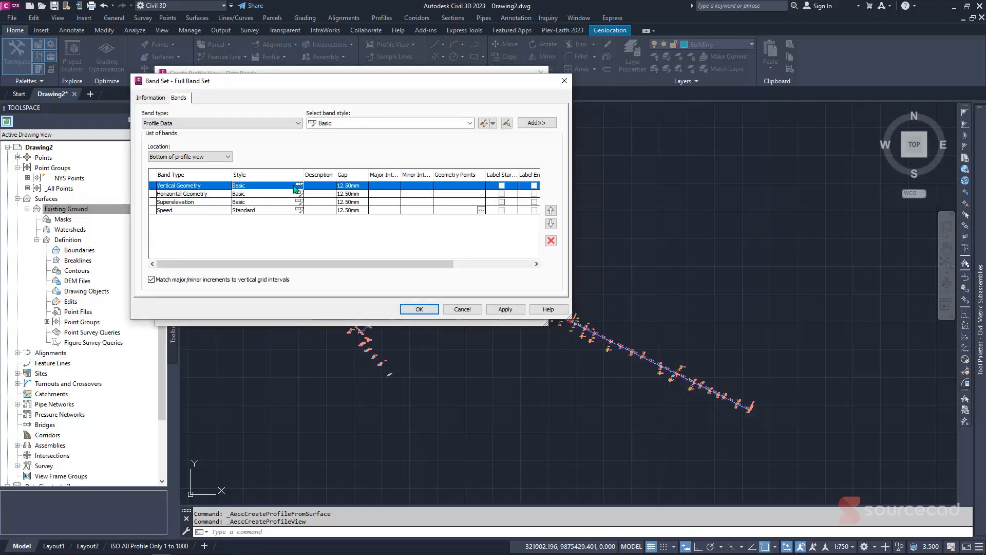
pyautogui.click(298, 187)
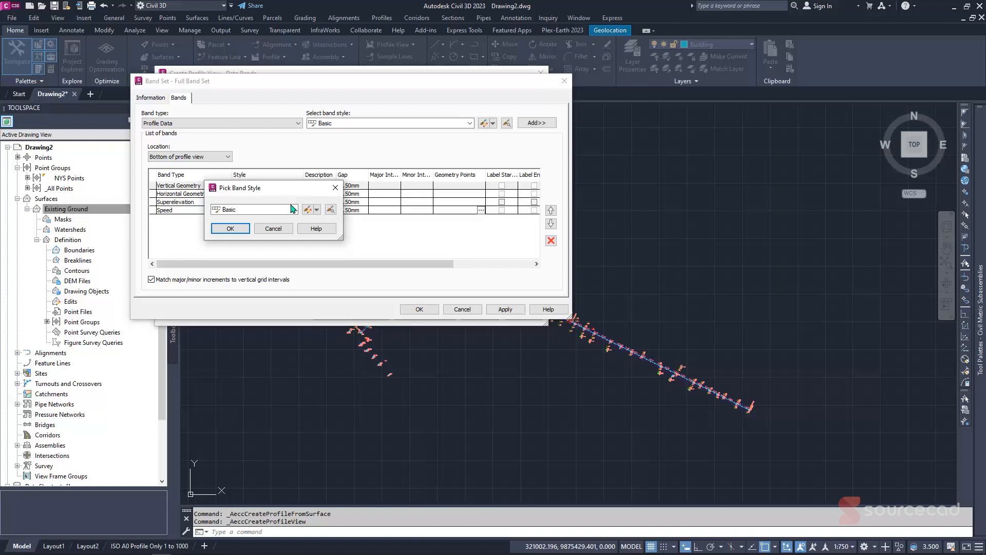
pyautogui.click(294, 209)
pyautogui.click(250, 228)
pyautogui.click(234, 228)
# Set the Horizontal Geometry band's style to Geometry and accept the band set changes.
pyautogui.click(298, 194)
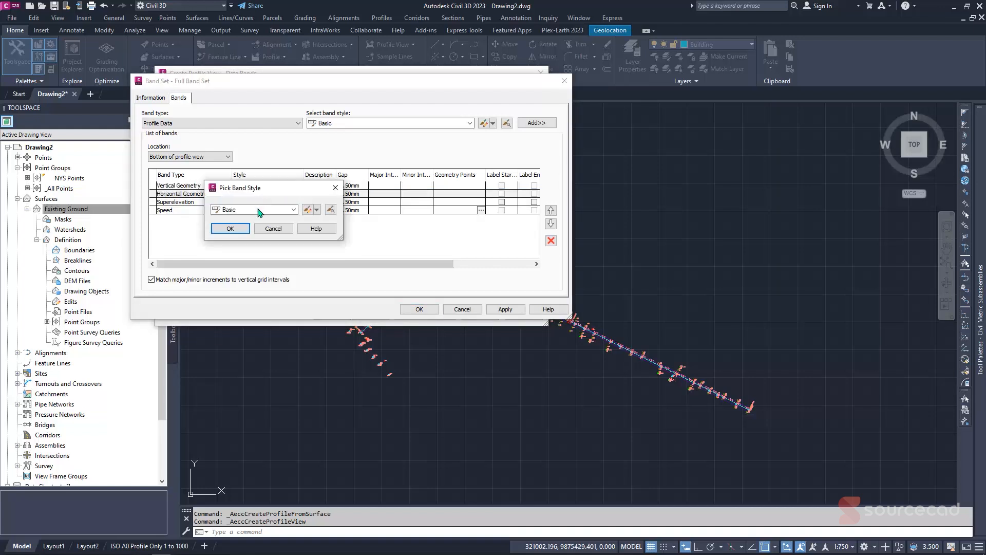
pyautogui.click(294, 209)
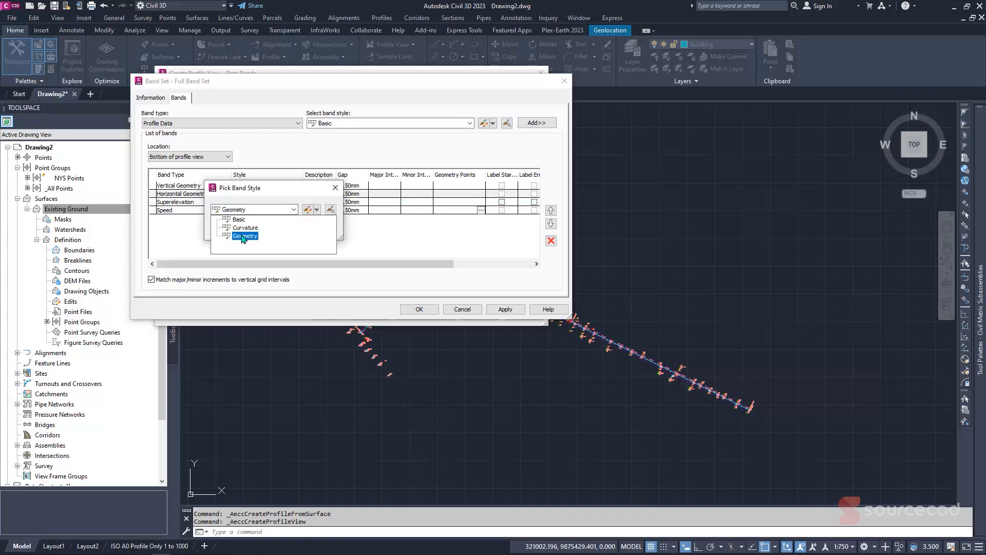
pyautogui.click(245, 236)
pyautogui.click(230, 229)
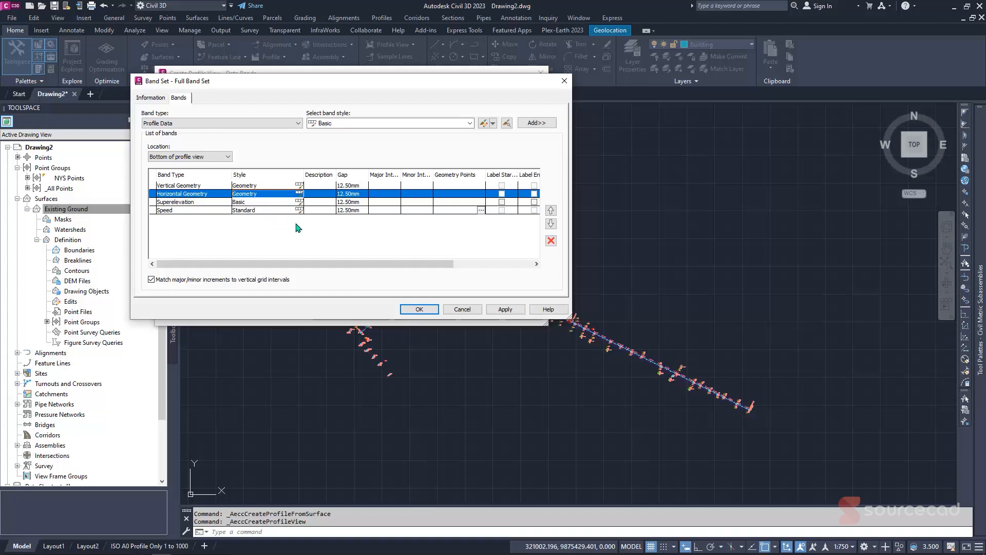
pyautogui.click(419, 309)
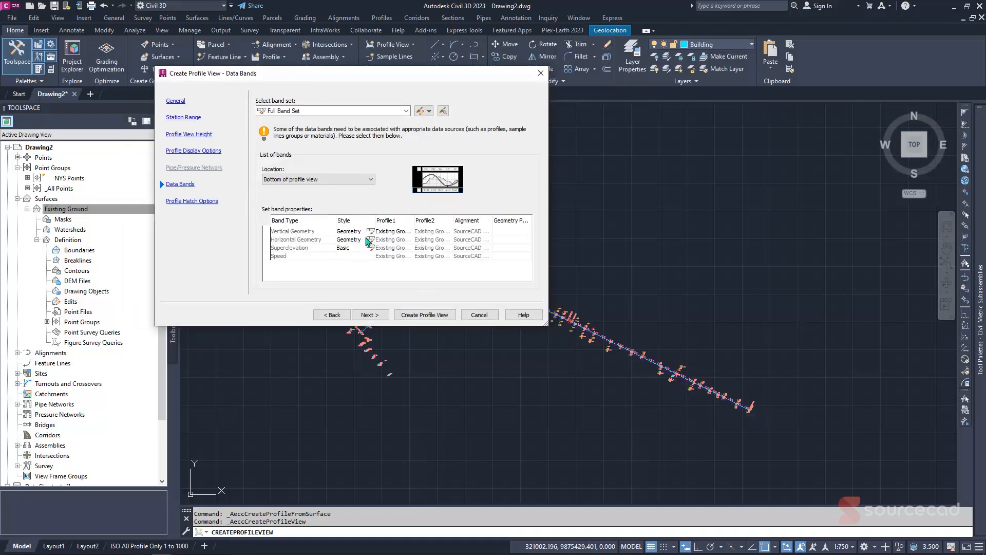
# Create the profile view without any profile hatching and place its origin in the empty area just east of the road alignment.
pyautogui.click(366, 315)
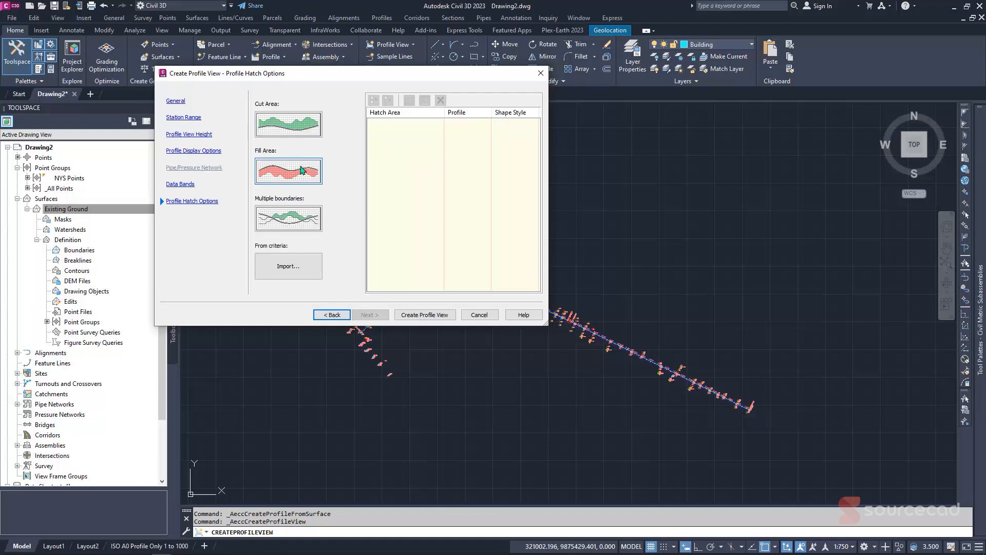
pyautogui.click(423, 314)
pyautogui.scroll(-2, 750, 387)
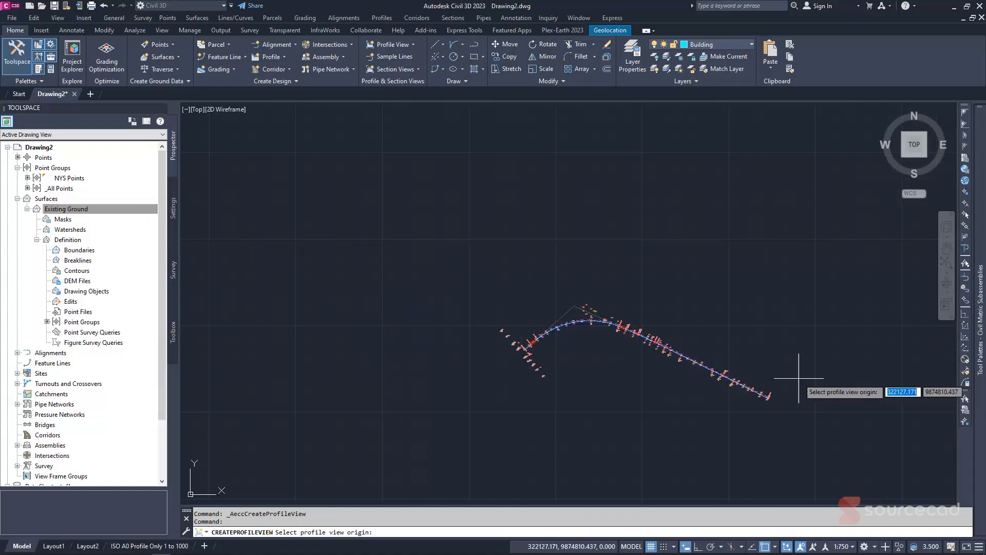
pyautogui.moveTo(750, 386)
pyautogui.mouseDown(button='middle')
pyautogui.moveTo(667, 347)
pyautogui.moveTo(552, 323)
pyautogui.mouseUp(button='middle')
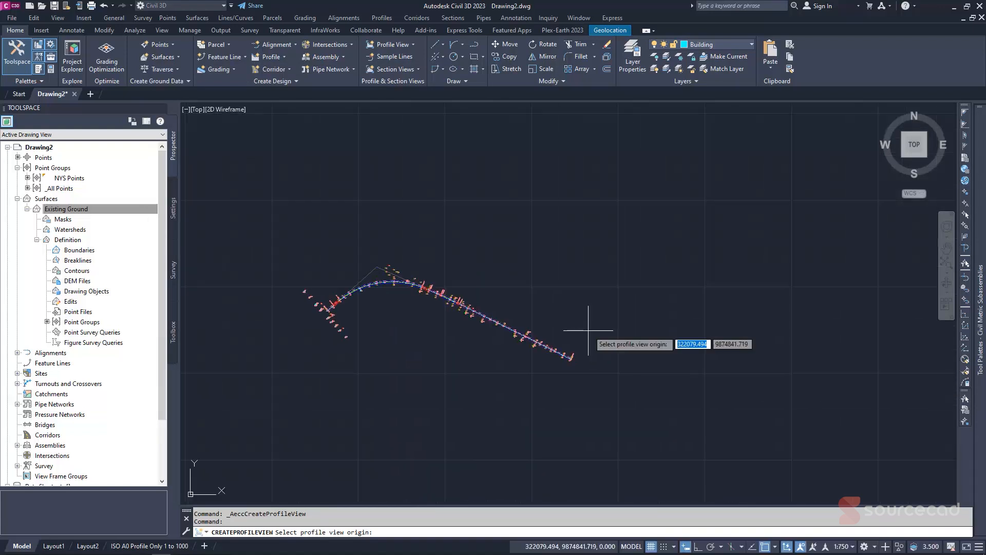
pyautogui.click(628, 338)
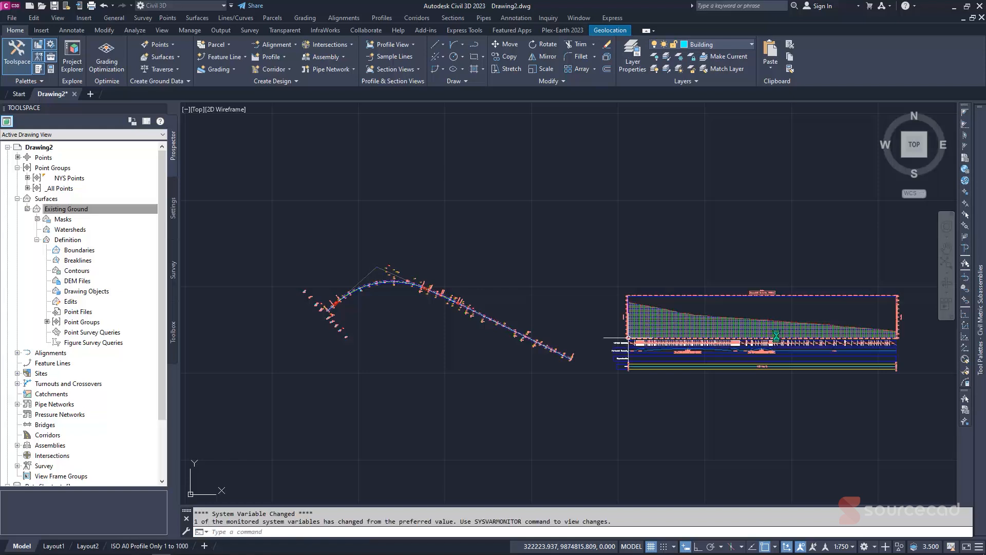
# Examine the new profile view's existing ground line, elevation grid and data bands up close.
pyautogui.scroll(3, 755, 311)
pyautogui.scroll(-6, 756, 314)
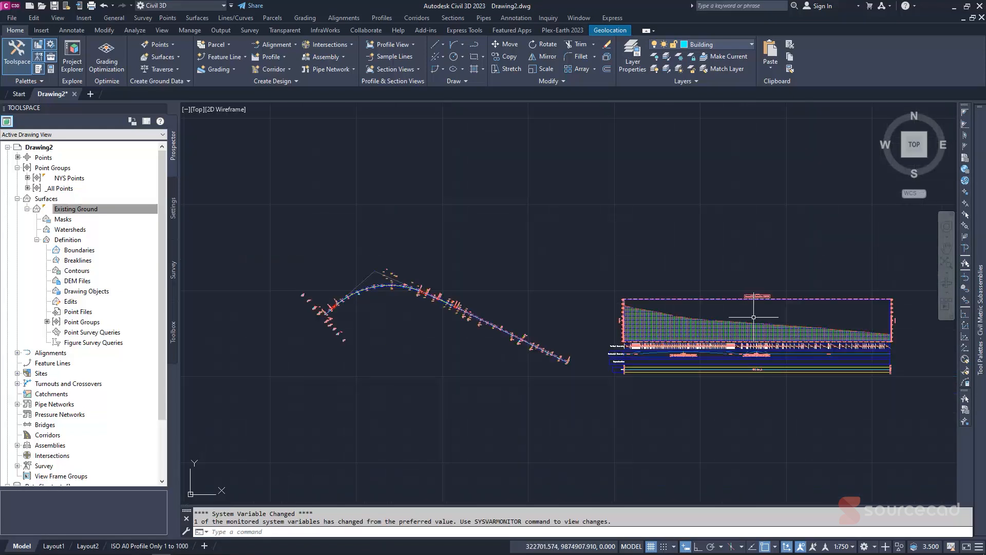
pyautogui.scroll(2, 739, 315)
pyautogui.moveTo(739, 315); pyautogui.dragTo(598, 274, button='middle')
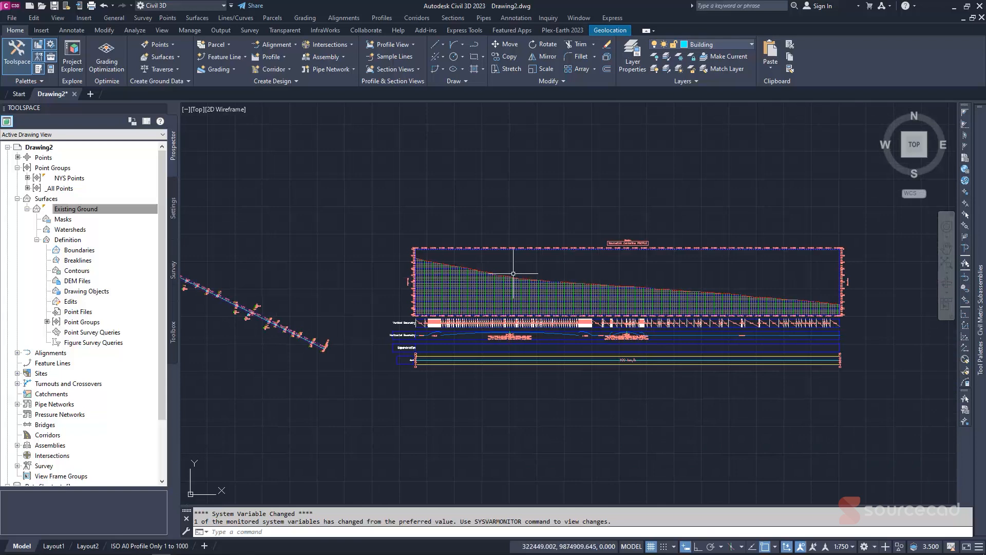
pyautogui.scroll(2, 514, 274)
pyautogui.scroll(2, 396, 259)
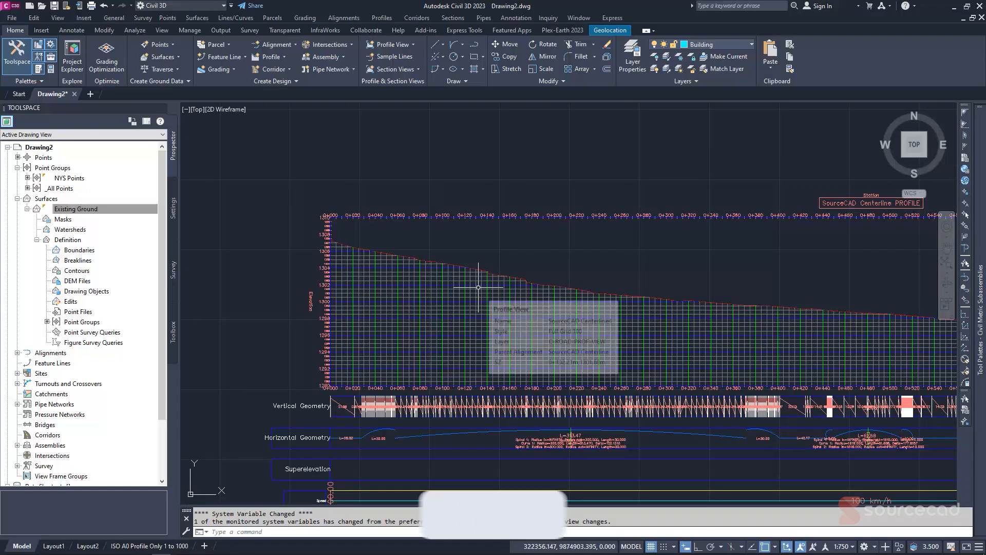
pyautogui.scroll(2, 460, 267)
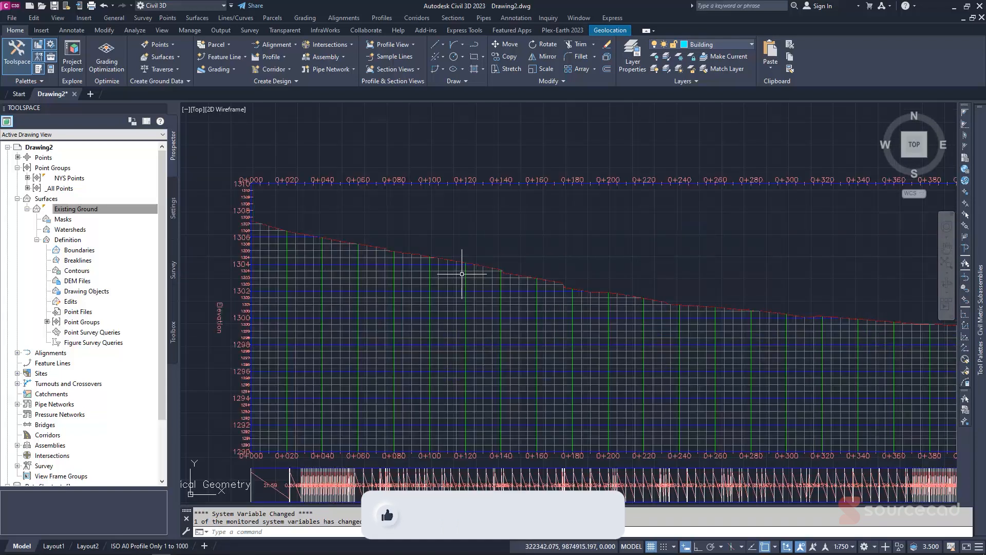
# Start a profile by layout in the SourceCAD Centerline profile view and name it Final Ground Level.
pyautogui.click(381, 18)
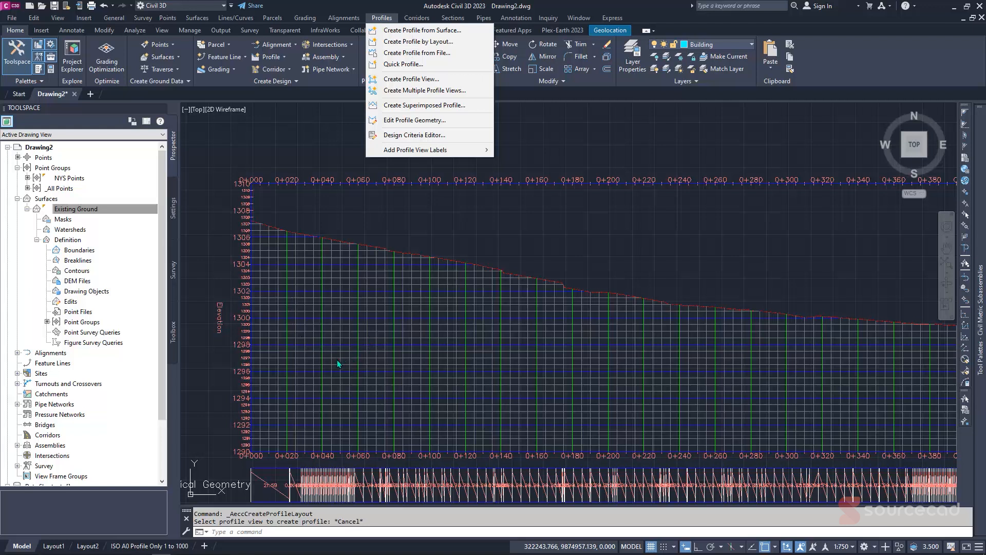
pyautogui.click(460, 42)
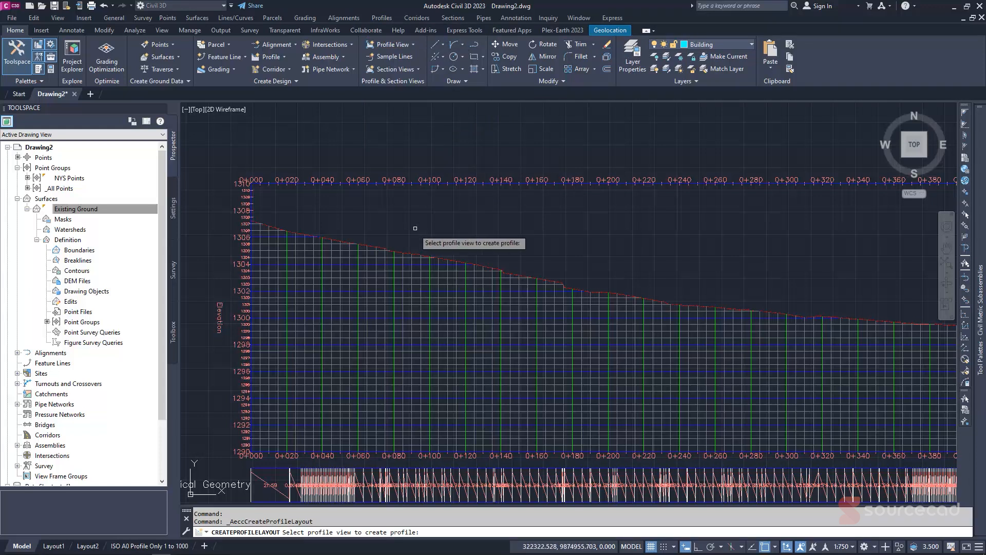
pyautogui.scroll(5, 401, 253)
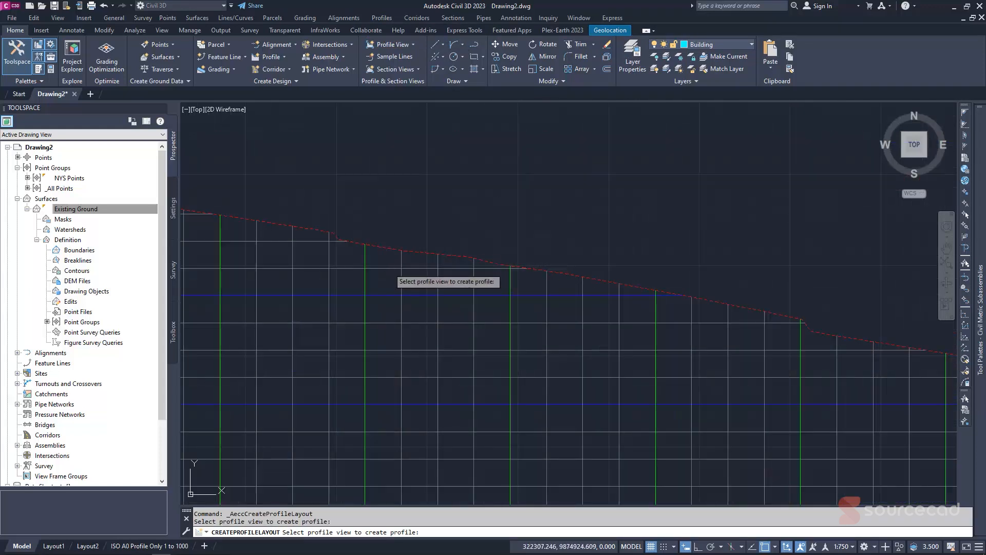
pyautogui.click(392, 276)
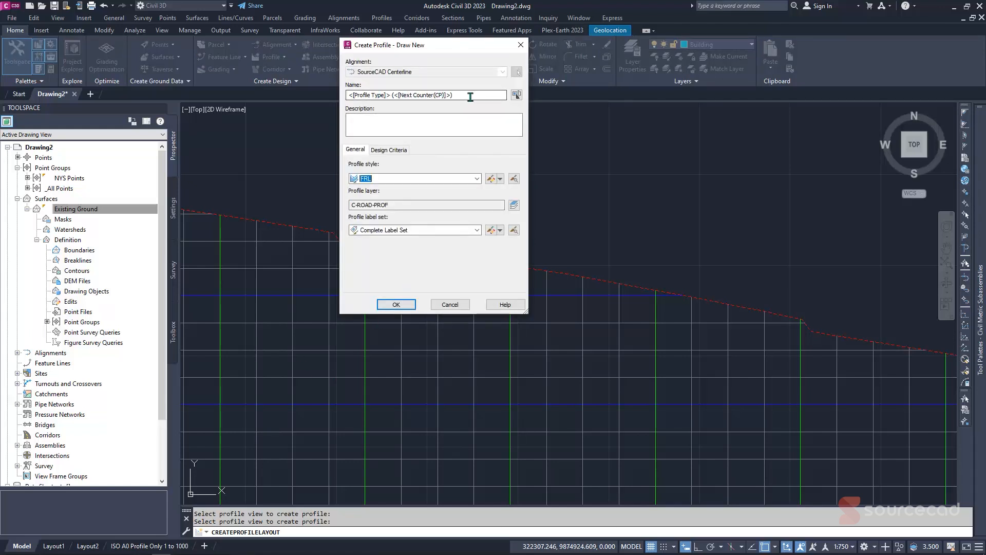
pyautogui.moveTo(469, 96); pyautogui.dragTo(348, 96)
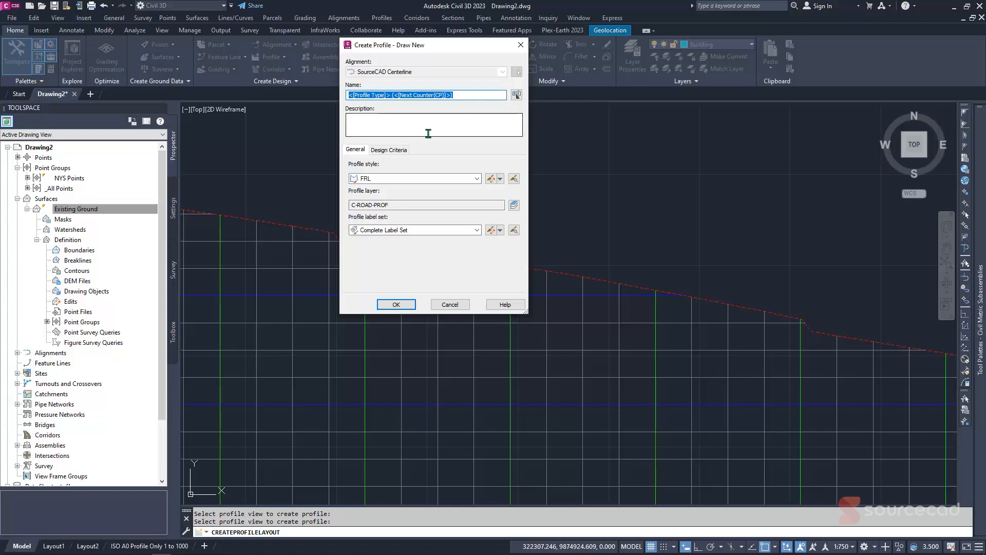
pyautogui.write('Final Ground Level')
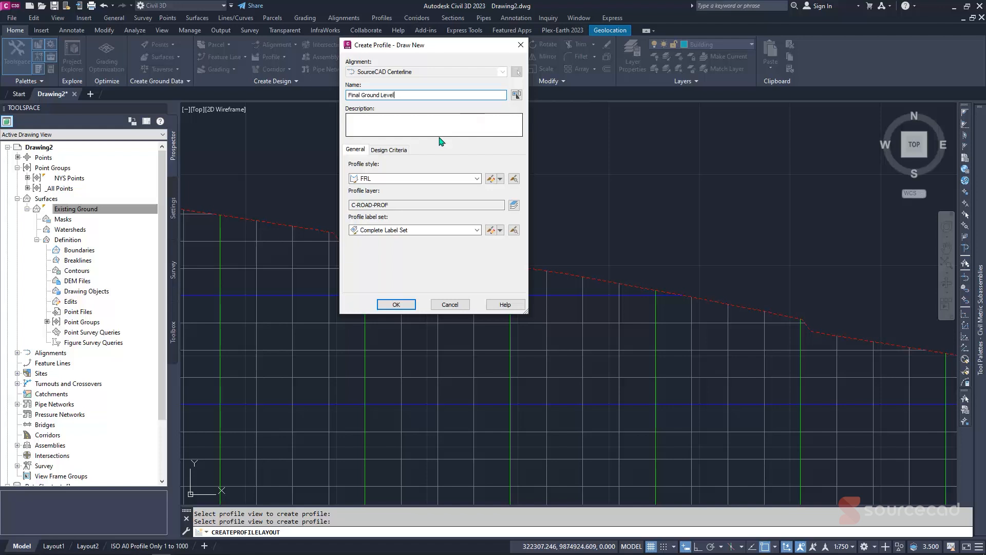
pyautogui.click(442, 116)
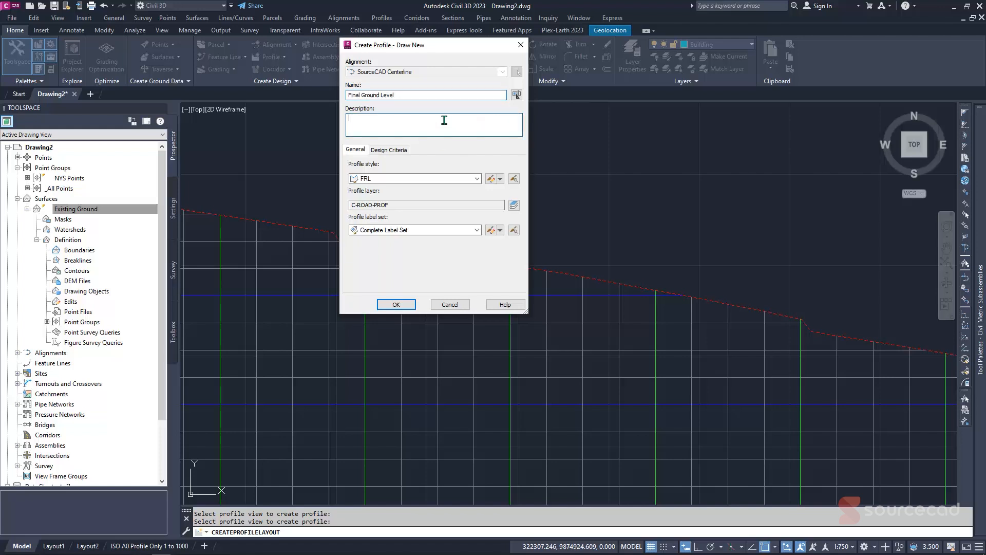
# Create the layout profile with the FRL profile style and Complete Label Set, leaving criteria-based design off.
pyautogui.click(478, 179)
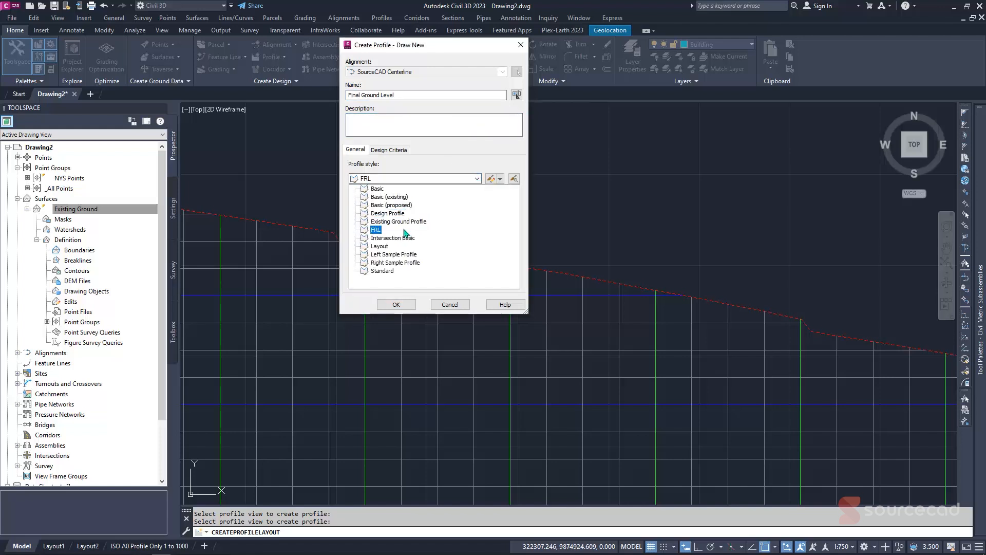
pyautogui.click(374, 230)
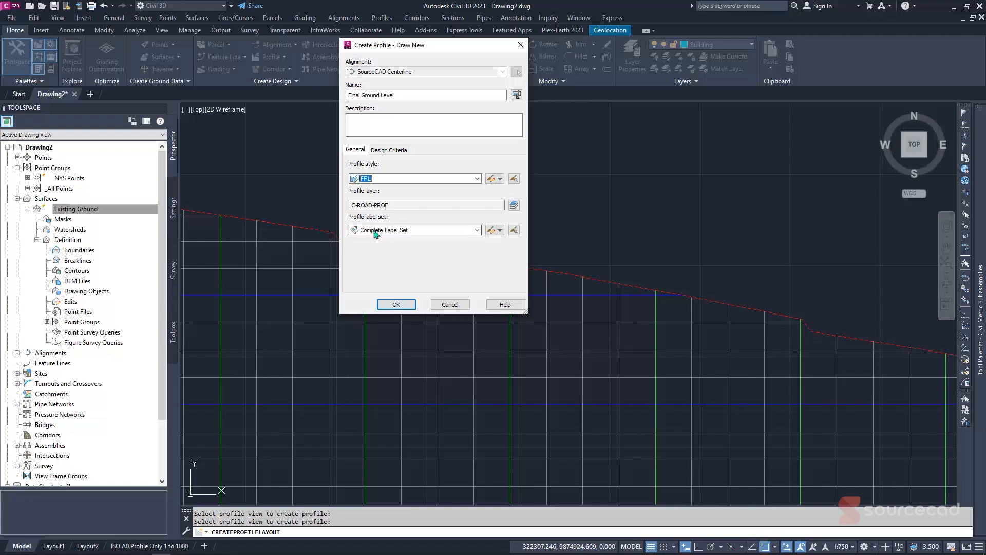
pyautogui.click(386, 151)
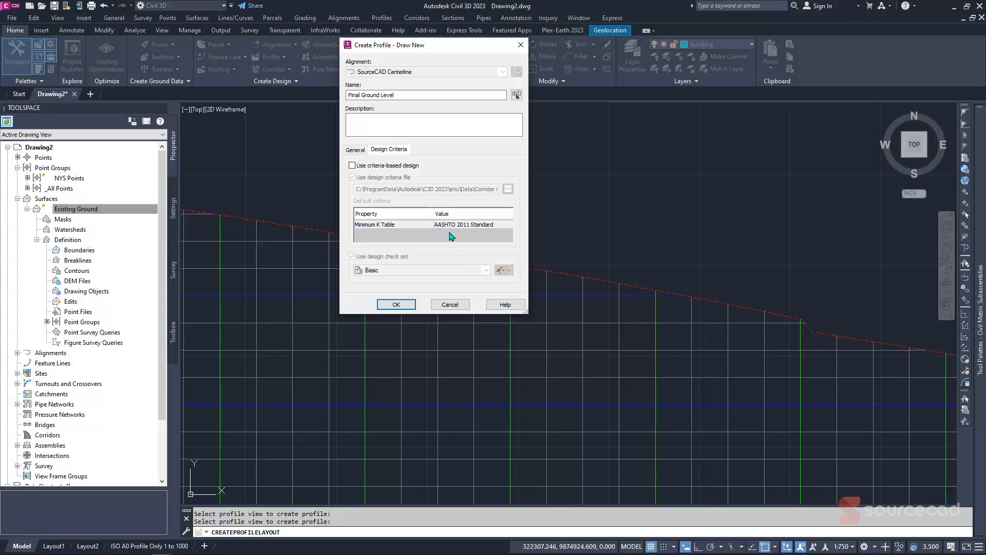
pyautogui.click(360, 150)
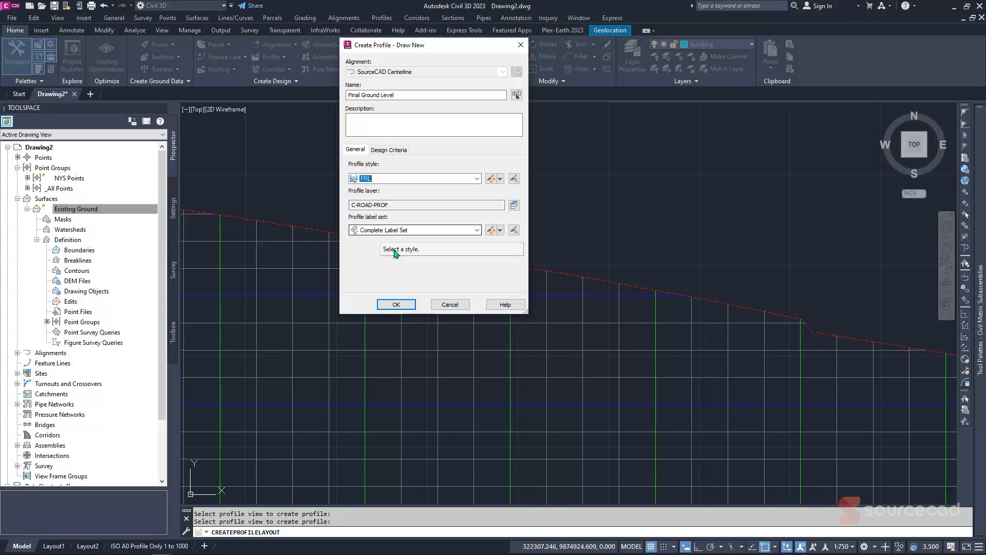
pyautogui.click(477, 231)
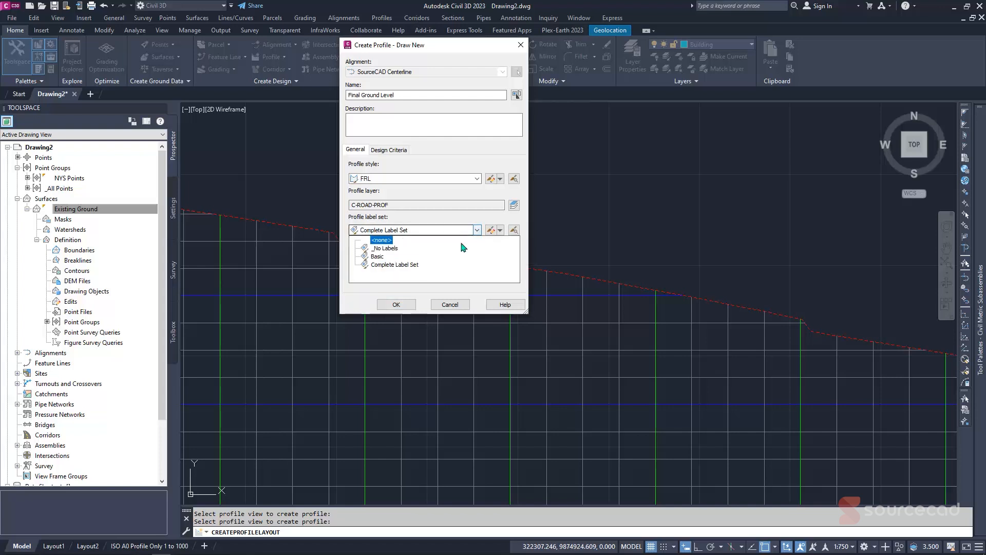
pyautogui.click(394, 264)
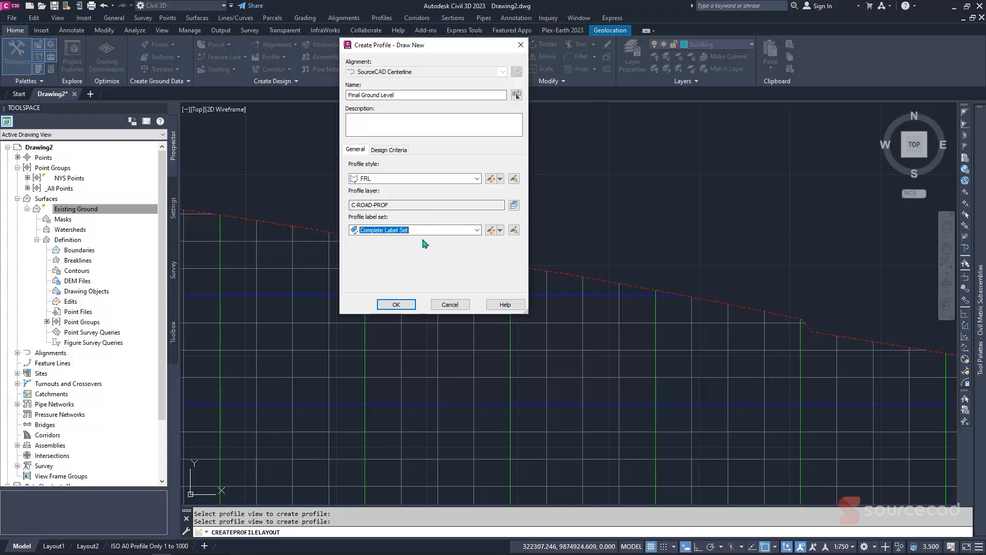
pyautogui.click(399, 306)
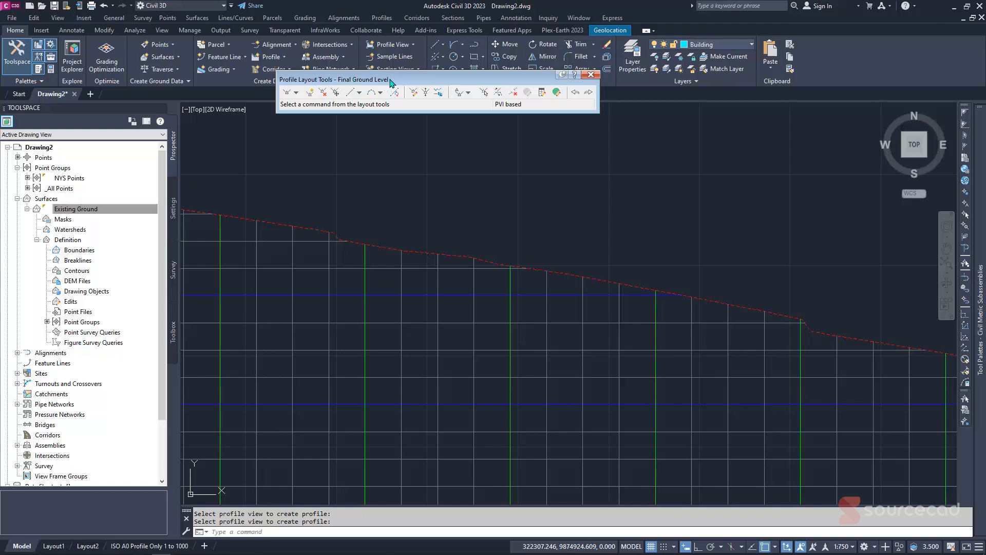
# Start drawing tangents without curves for the Final Ground Level profile, beginning on the existing ground line at station 0+000.
pyautogui.click(296, 93)
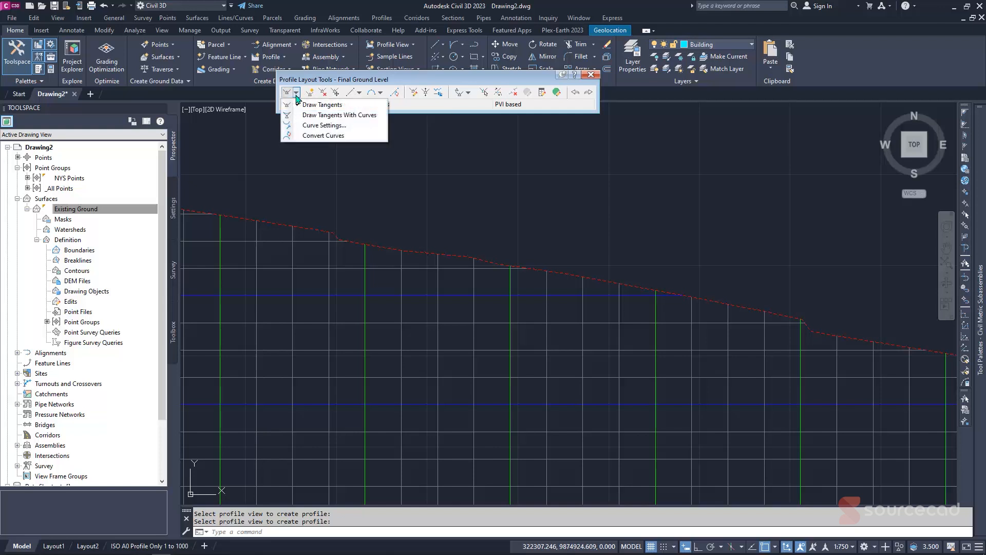
pyautogui.click(324, 105)
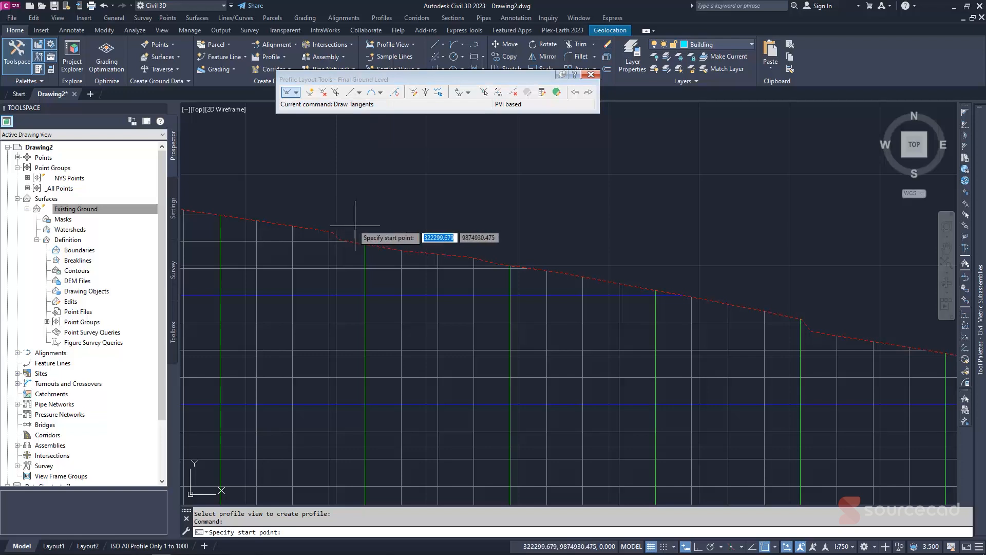
pyautogui.scroll(-4, 339, 217)
pyautogui.scroll(5, 287, 215)
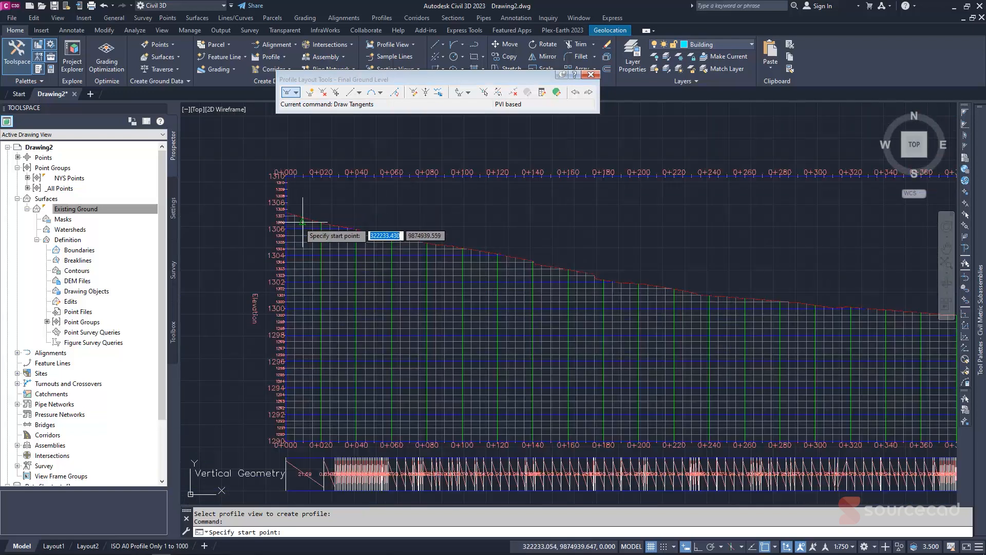
pyautogui.scroll(3, 257, 200)
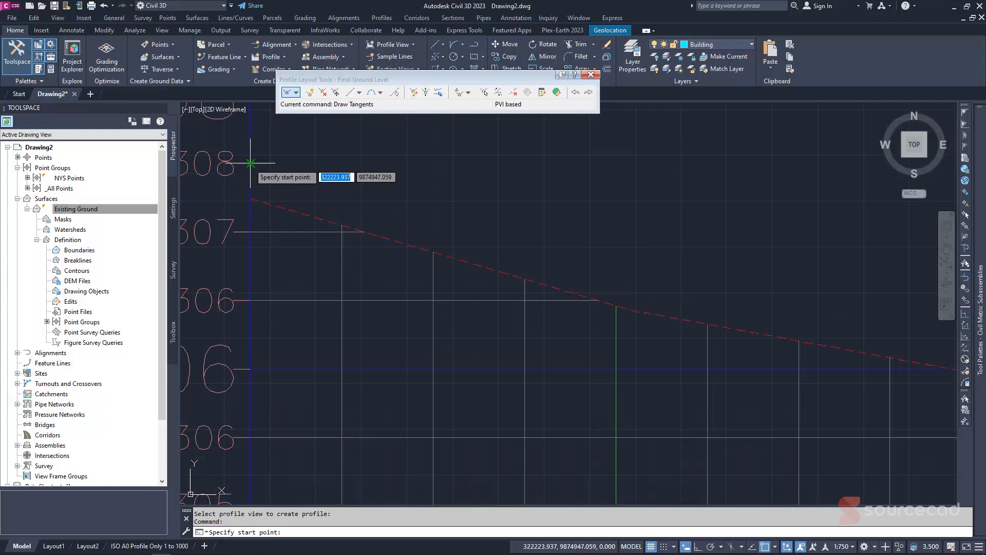
pyautogui.click(250, 204)
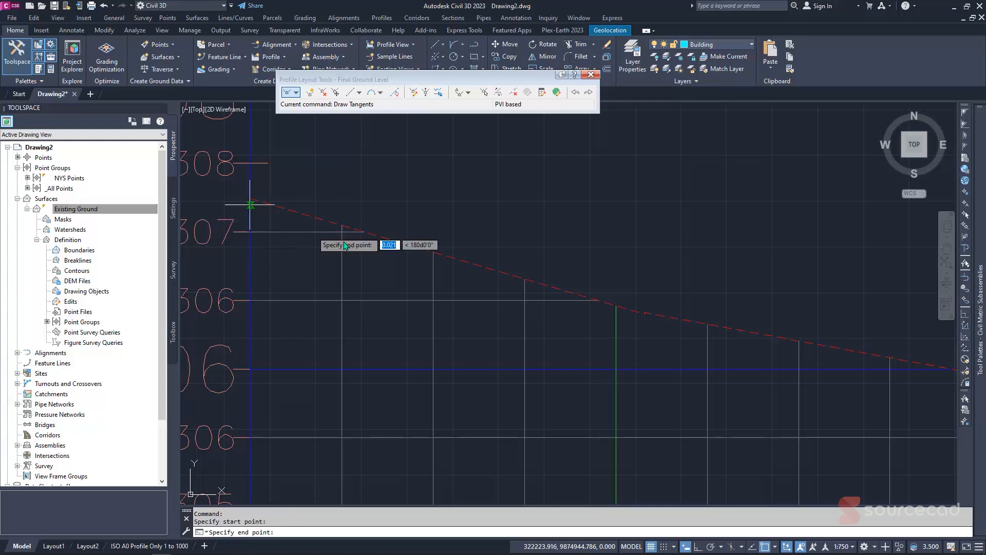
# Draw the first tangent along the existing ground down to about station 0+168, elevation about 1302.75 m.
pyautogui.scroll(-3, 452, 264)
pyautogui.moveTo(506, 197)
pyautogui.mouseDown(button='middle')
pyautogui.moveTo(441, 262)
pyautogui.moveTo(401, 253)
pyautogui.mouseUp(button='middle')
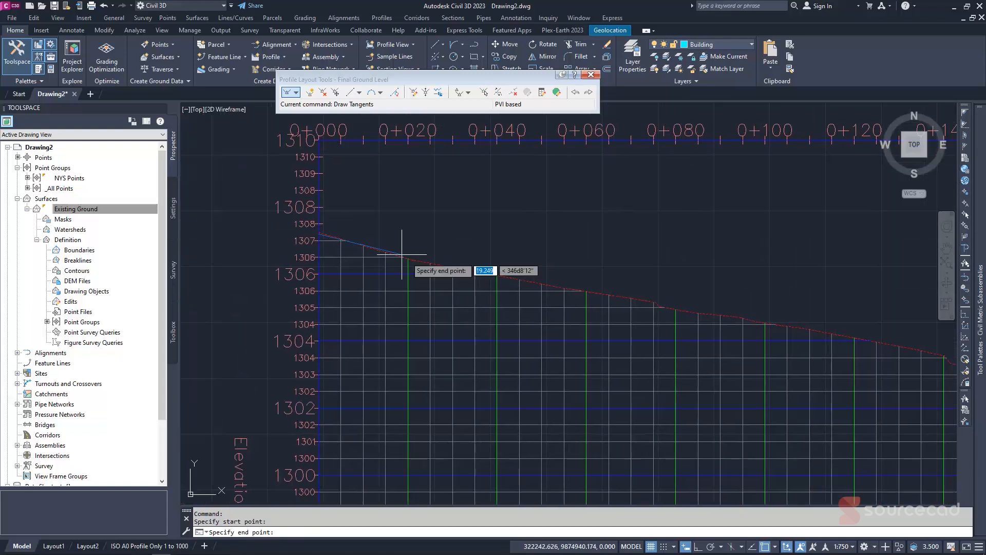
pyautogui.scroll(3, 409, 258)
pyautogui.scroll(-1, 550, 283)
pyautogui.scroll(-4, 550, 283)
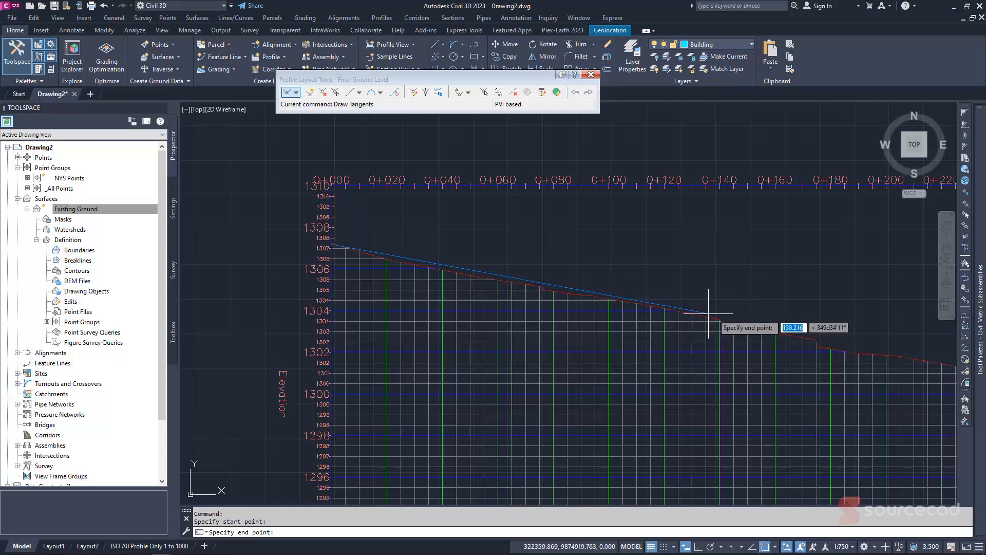
pyautogui.scroll(2, 719, 322)
pyautogui.moveTo(724, 324); pyautogui.dragTo(653, 299, button='middle')
pyautogui.scroll(1, 656, 298)
pyautogui.scroll(-1, 662, 302)
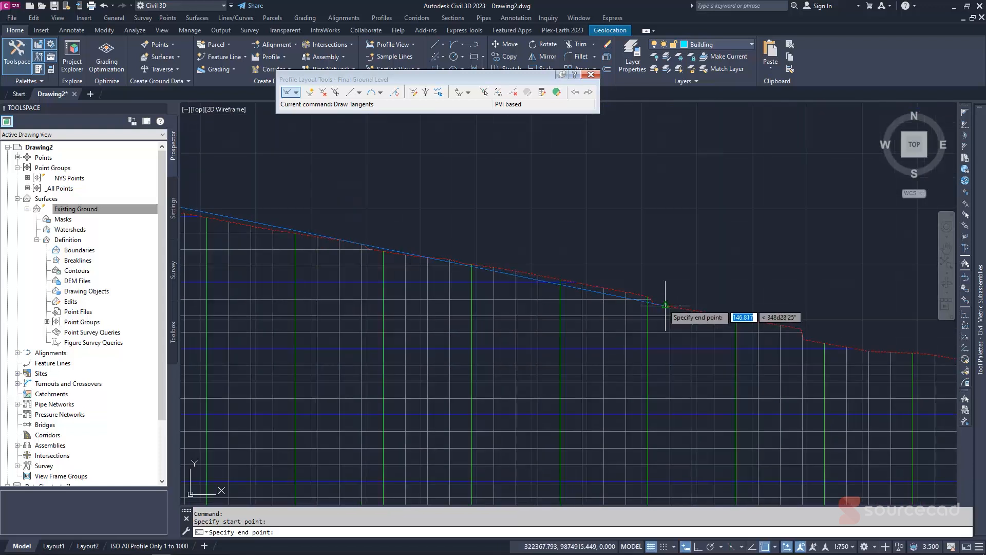
pyautogui.scroll(-2, 743, 317)
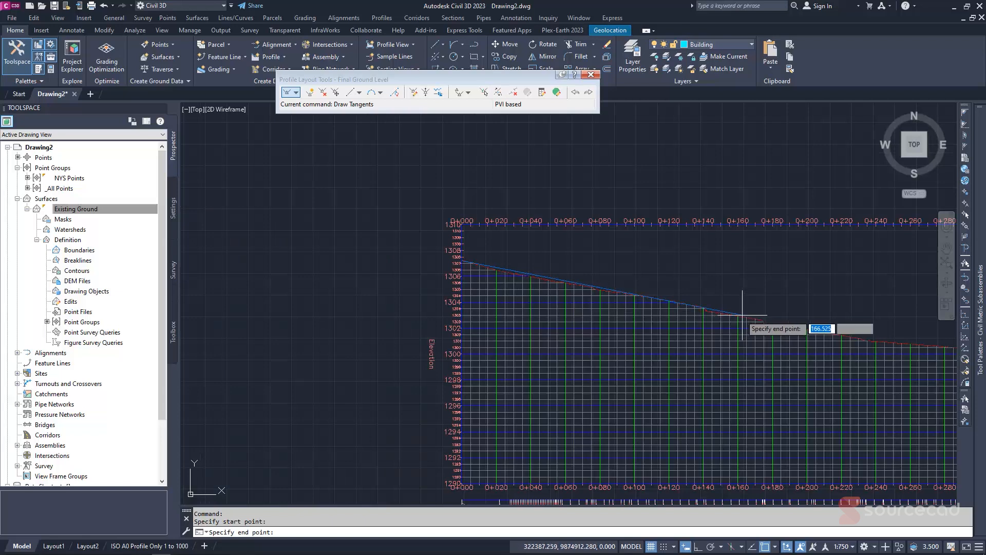
pyautogui.moveTo(740, 316); pyautogui.dragTo(532, 289, button='middle')
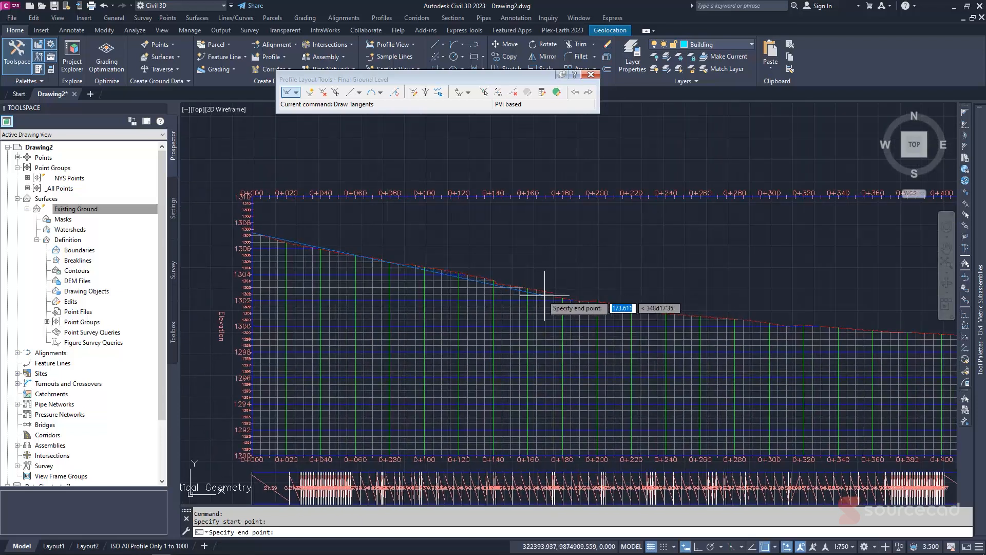
pyautogui.scroll(6, 542, 291)
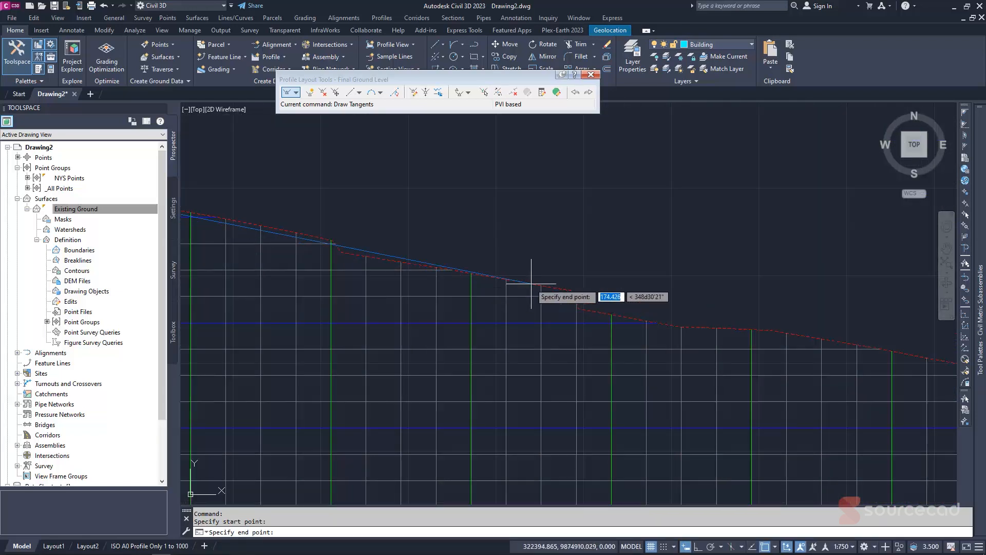
pyautogui.click(534, 282)
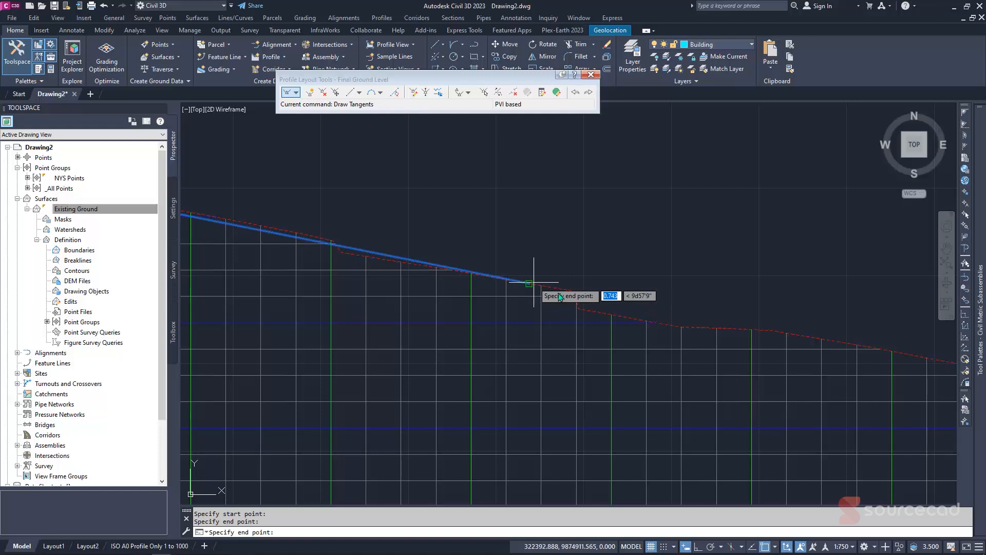
# Add the second tangent, ending near the ground line at about station 0+312, elevation about 1300 m.
pyautogui.scroll(-4, 640, 314)
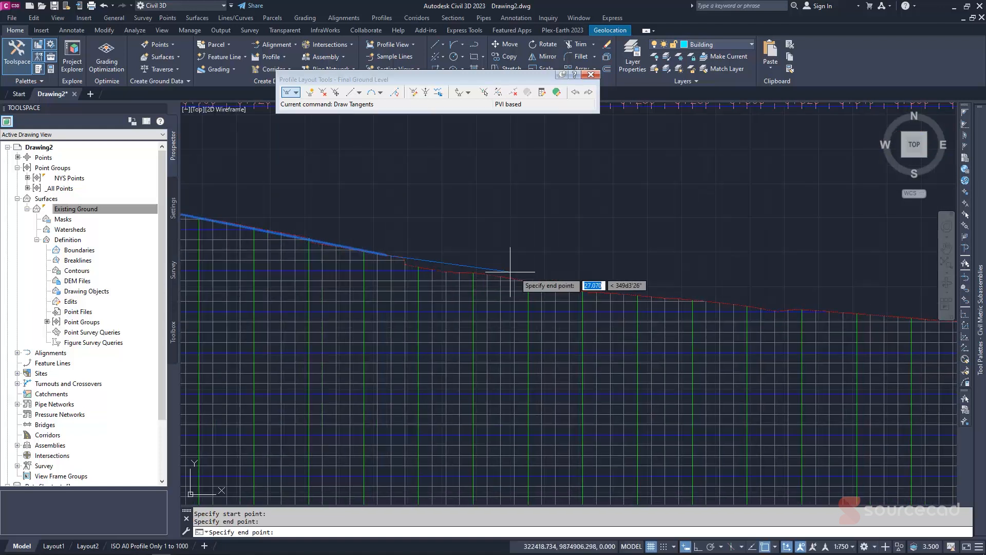
pyautogui.scroll(4, 589, 286)
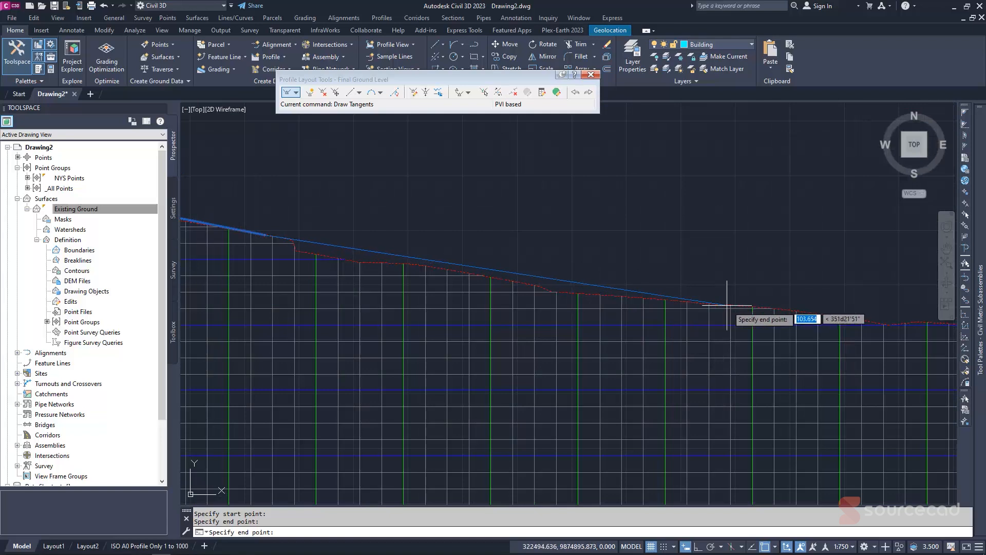
pyautogui.scroll(-4, 639, 290)
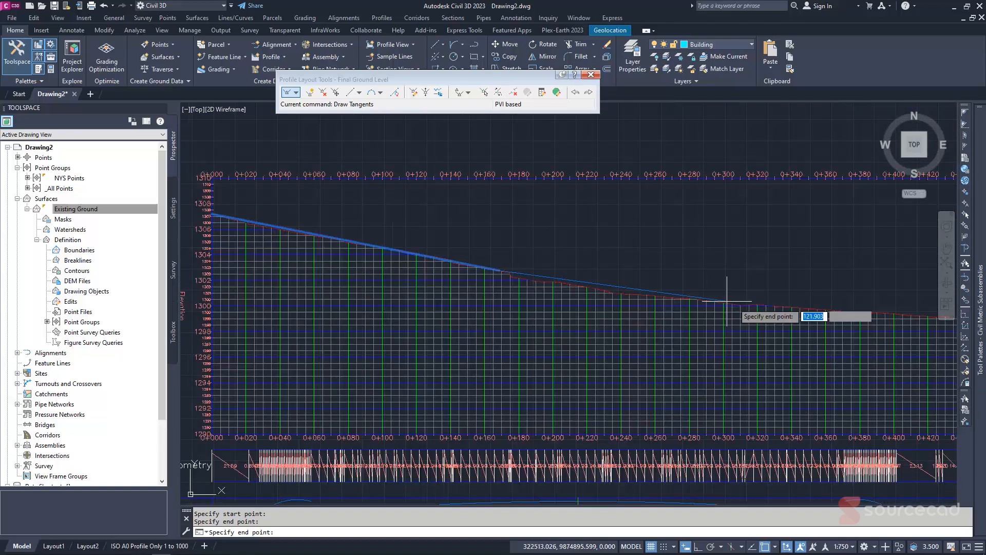
pyautogui.scroll(4, 668, 298)
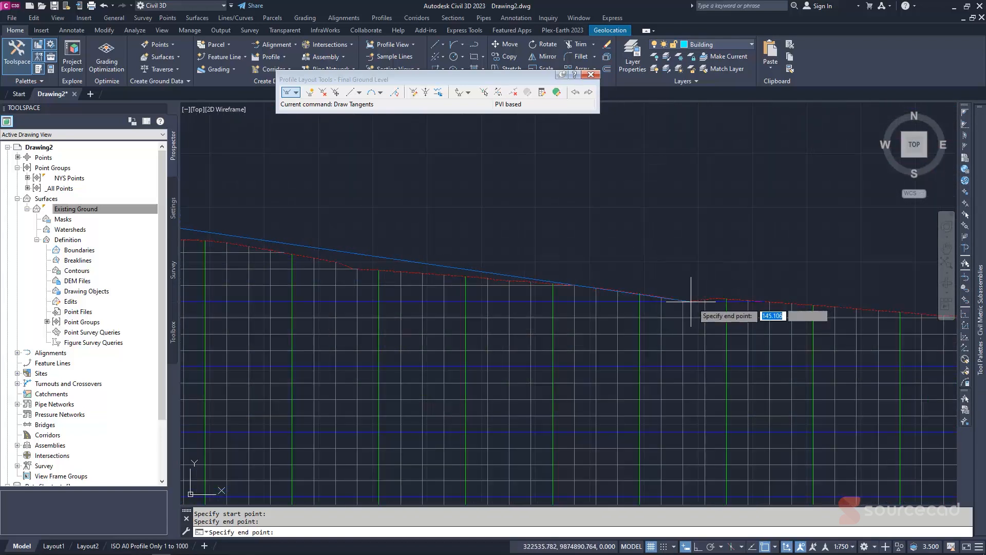
pyautogui.click(692, 301)
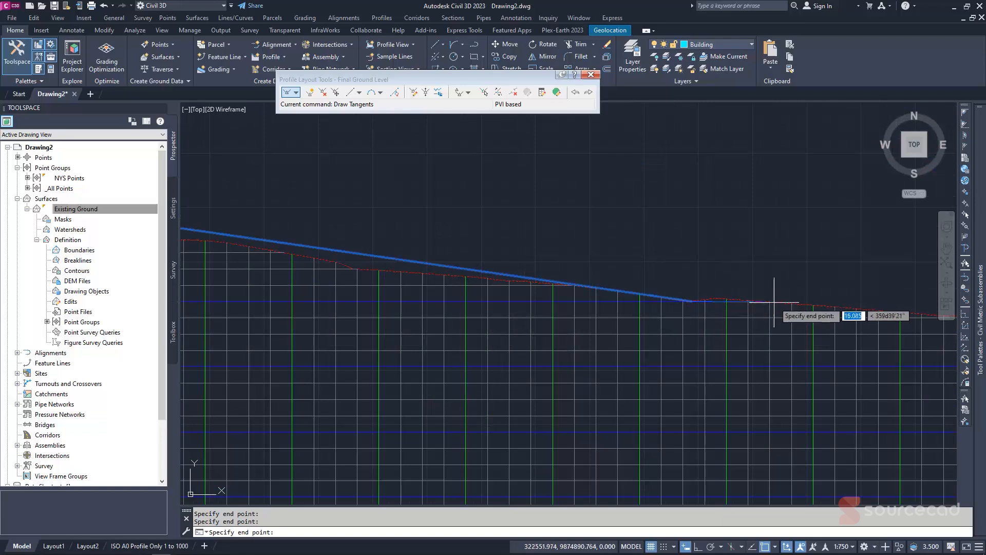
# Add the third tangent, following the ground line to about station 0+736, elevation about 1296.1 m.
pyautogui.scroll(-4, 691, 300)
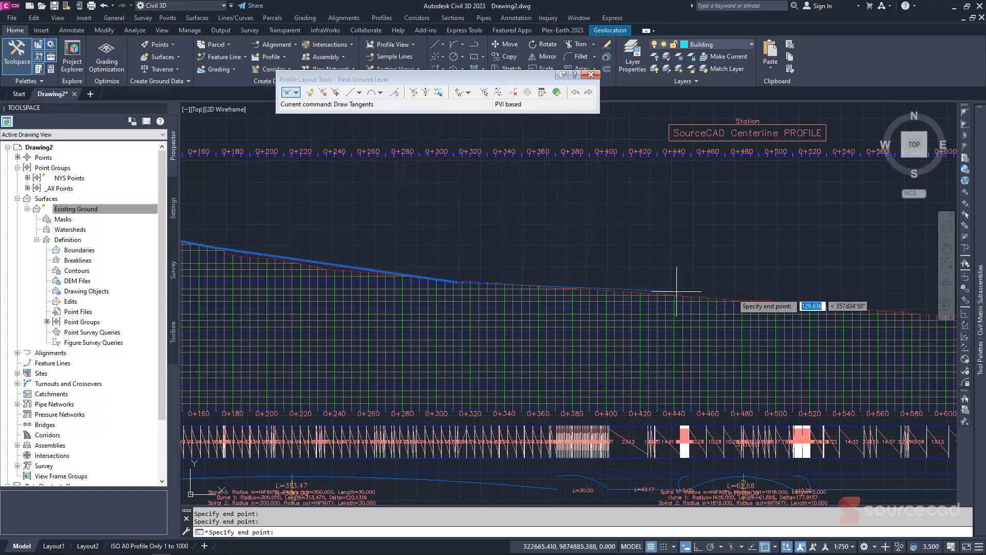
pyautogui.moveTo(865, 311); pyautogui.dragTo(537, 273, button='middle')
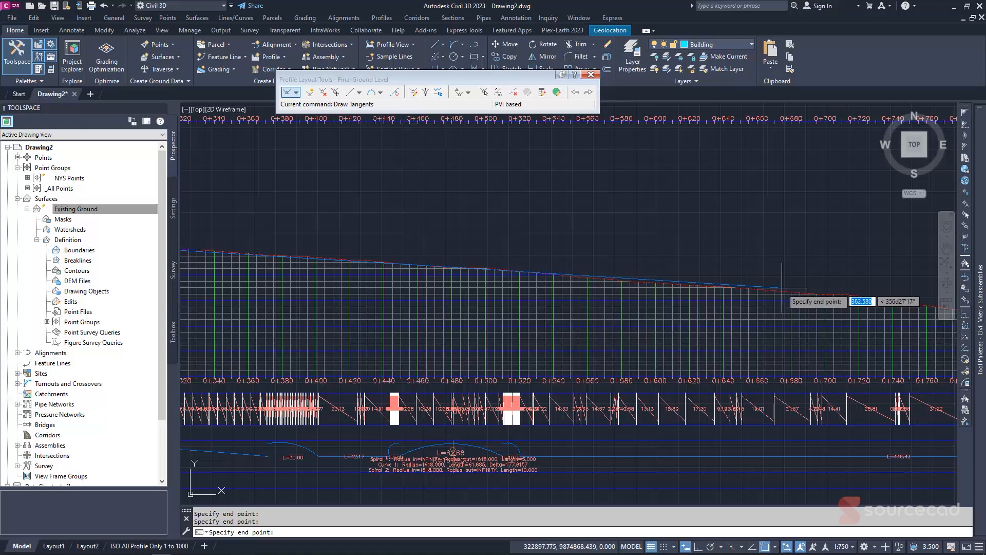
pyautogui.moveTo(791, 292); pyautogui.dragTo(535, 275, button='middle')
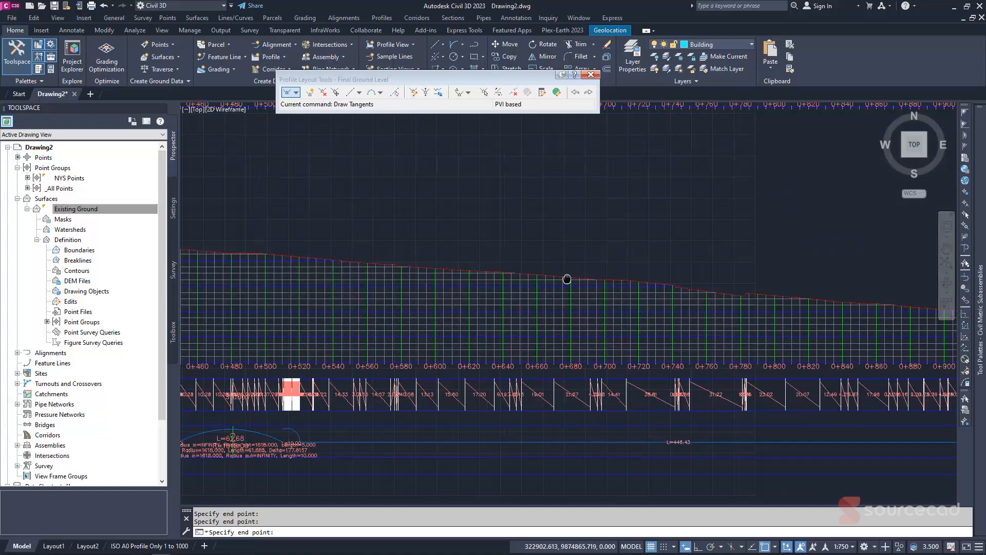
pyautogui.scroll(4, 632, 282)
pyautogui.click(619, 280)
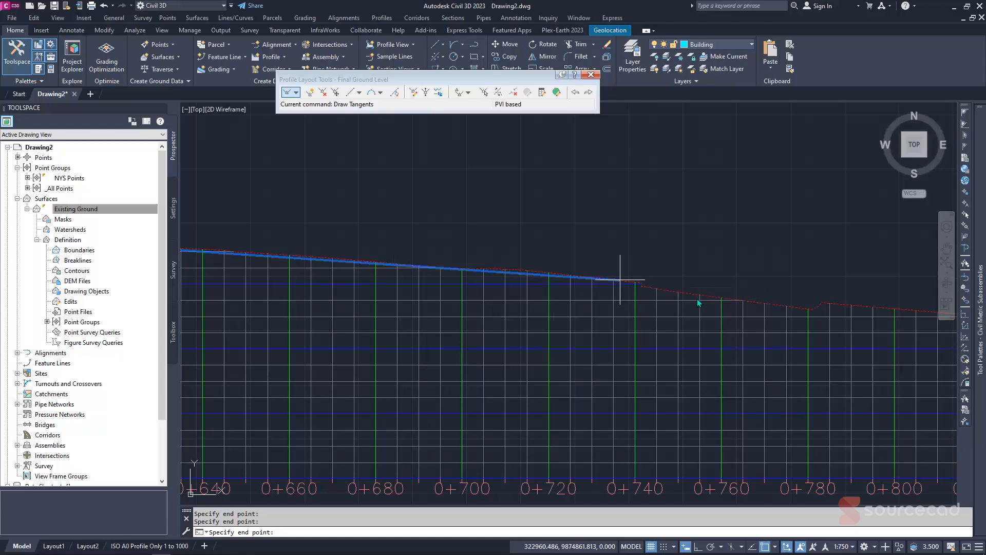
# Draw the last tangent to the existing ground's end at the profile view's far edge, about station 0+967, and finish the tangents.
pyautogui.scroll(-5, 619, 280)
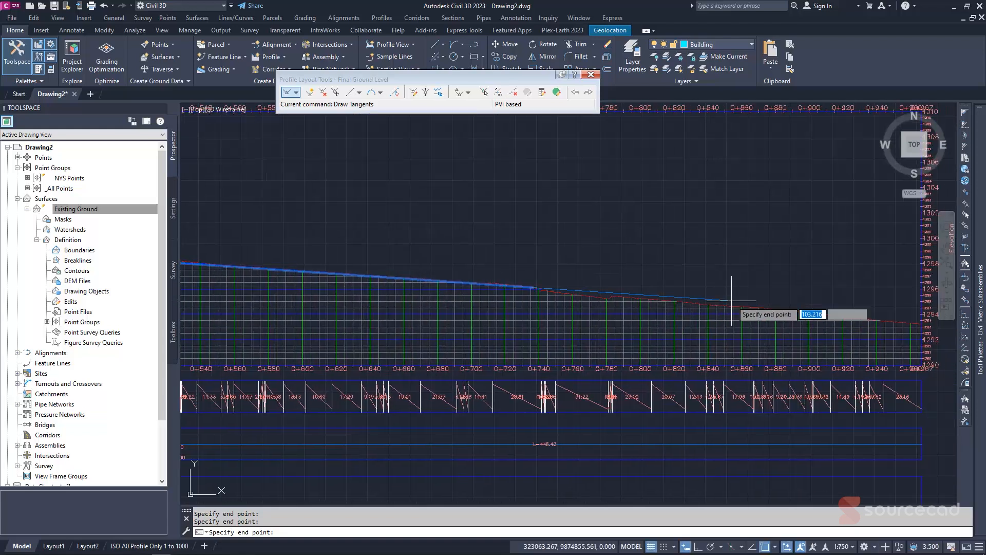
pyautogui.scroll(4, 735, 307)
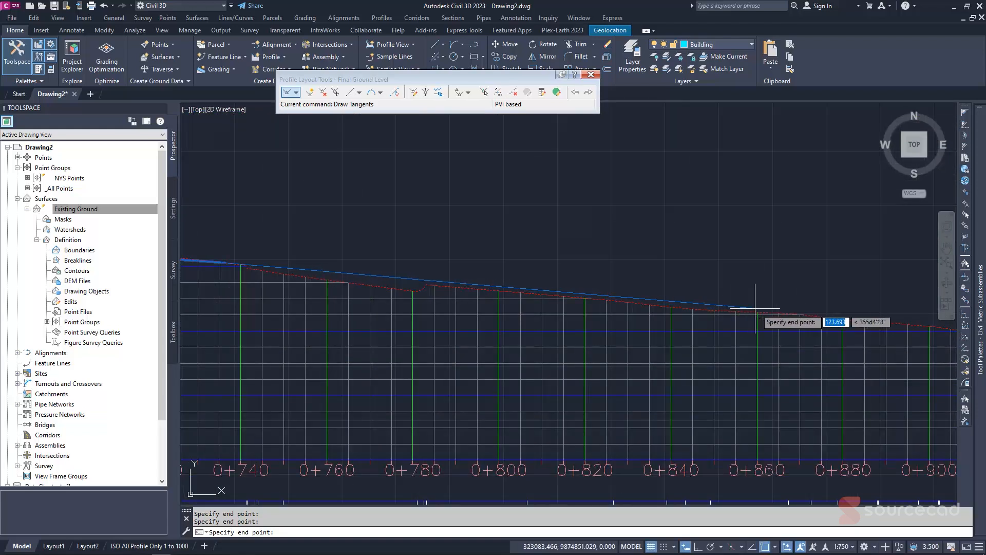
pyautogui.scroll(-3, 742, 310)
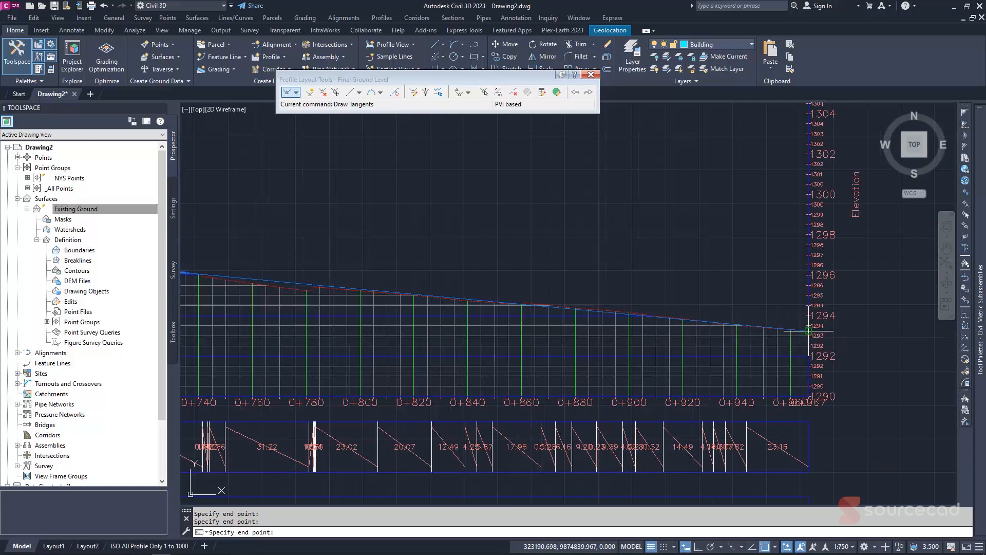
pyautogui.scroll(3, 809, 332)
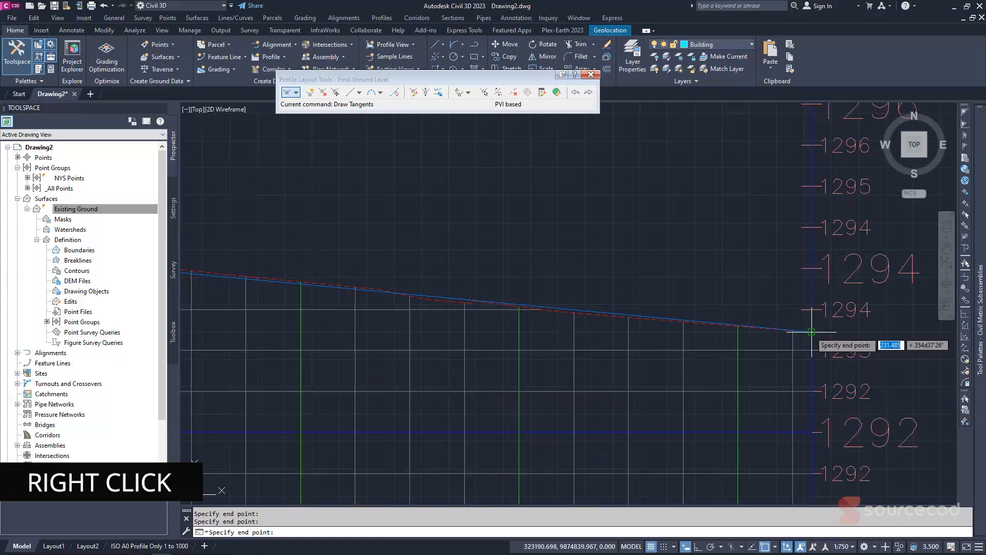
pyautogui.click(812, 332)
pyautogui.rightClick(662, 236)
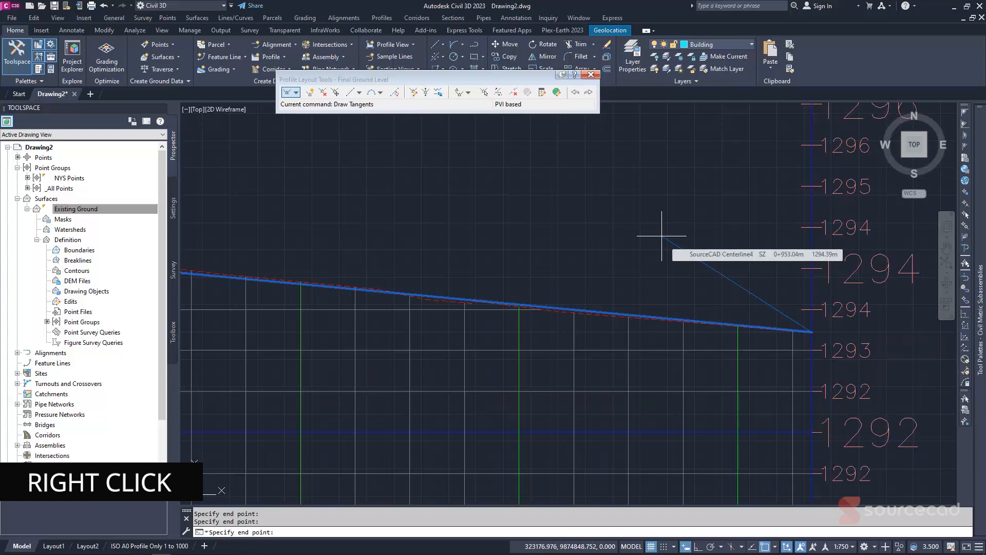
# Examine the grade labels and grade break labels along the finished tangents, from the profile's end back to its first grade break.
pyautogui.scroll(-4, 637, 255)
pyautogui.scroll(-3, 637, 254)
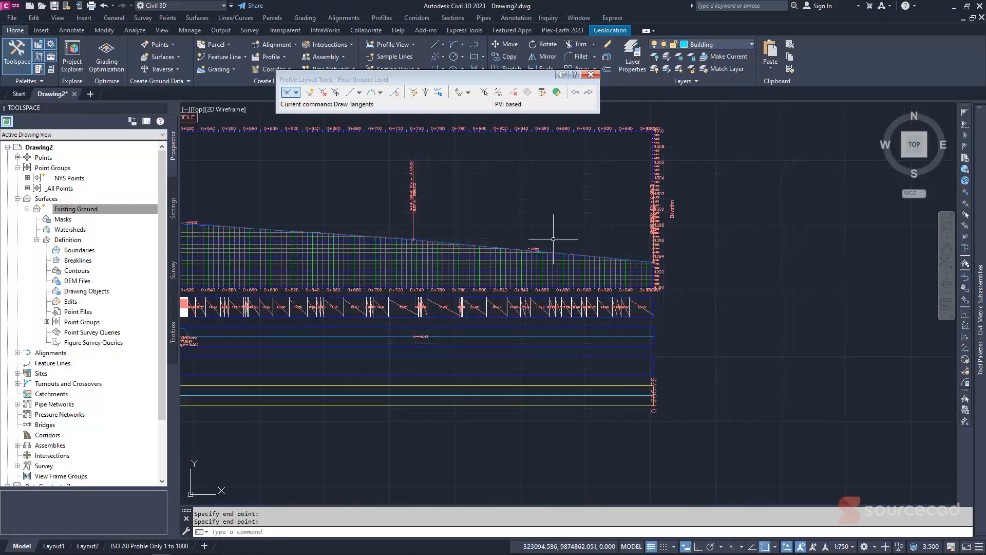
pyautogui.scroll(4, 566, 257)
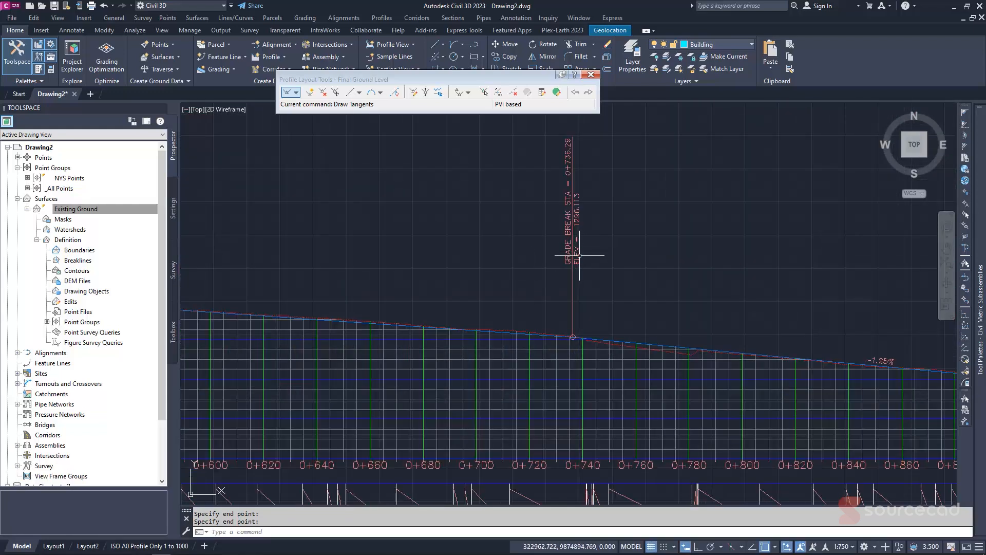
pyautogui.scroll(-4, 541, 277)
pyautogui.moveTo(491, 278); pyautogui.dragTo(644, 303, button='middle')
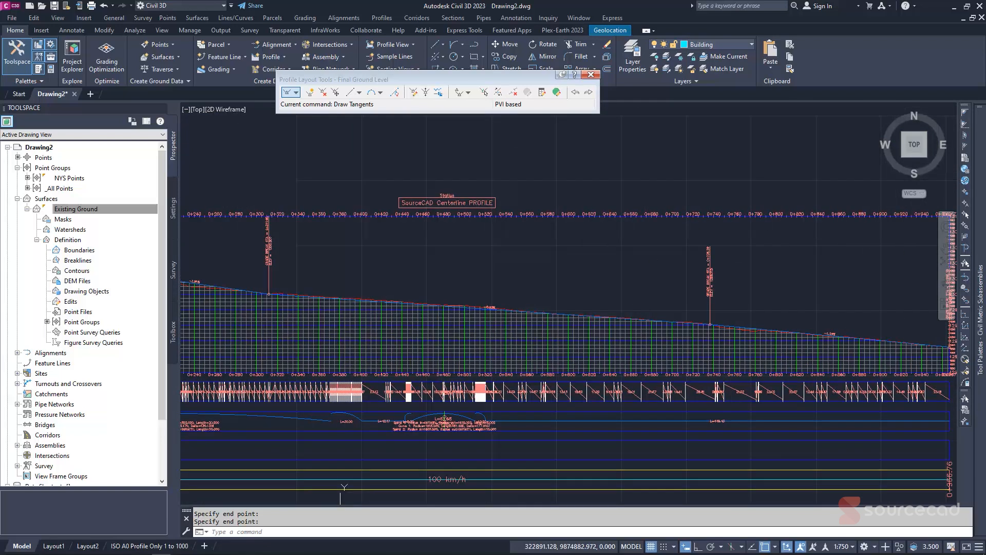
pyautogui.moveTo(374, 269); pyautogui.dragTo(484, 289, button='middle')
pyautogui.scroll(6, 462, 324)
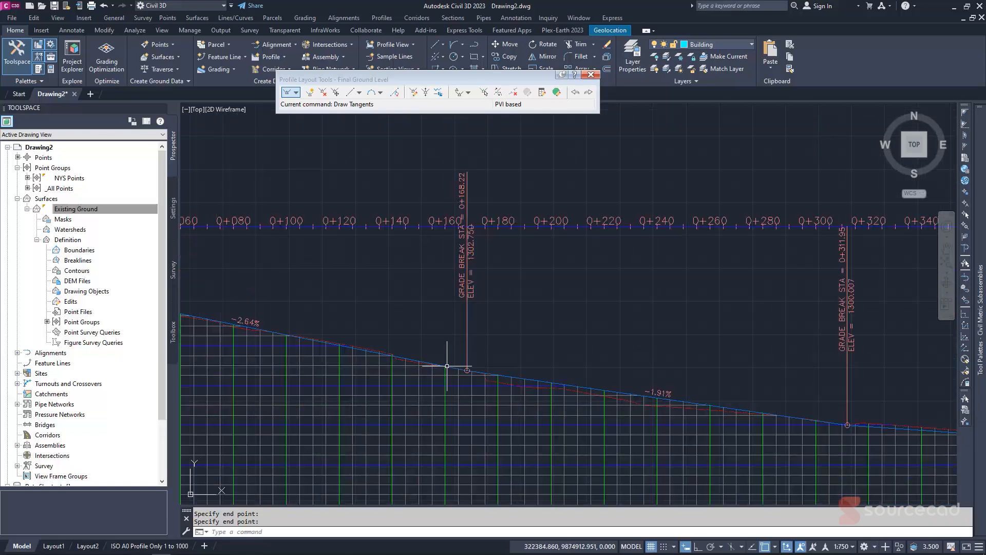
pyautogui.scroll(2, 447, 369)
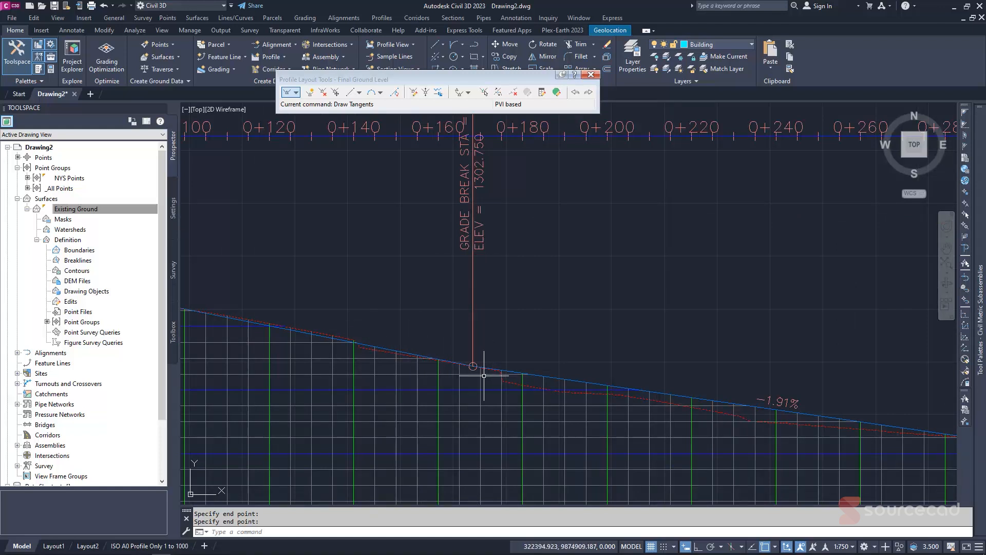
# Add a free parabolic vertical curve 125 m long between the first and second tangents, at the grade break near station 0+168.
pyautogui.click(381, 93)
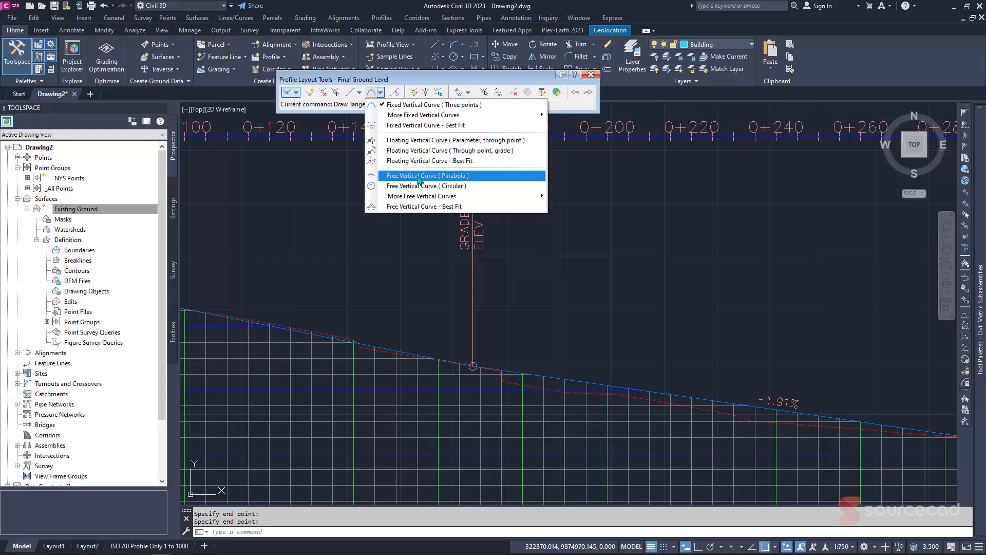
pyautogui.click(419, 176)
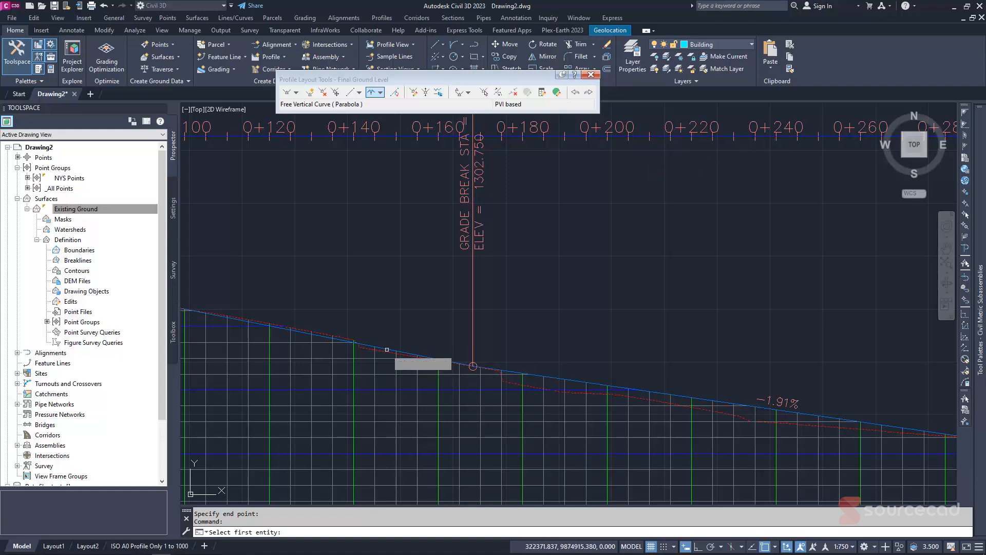
pyautogui.click(387, 350)
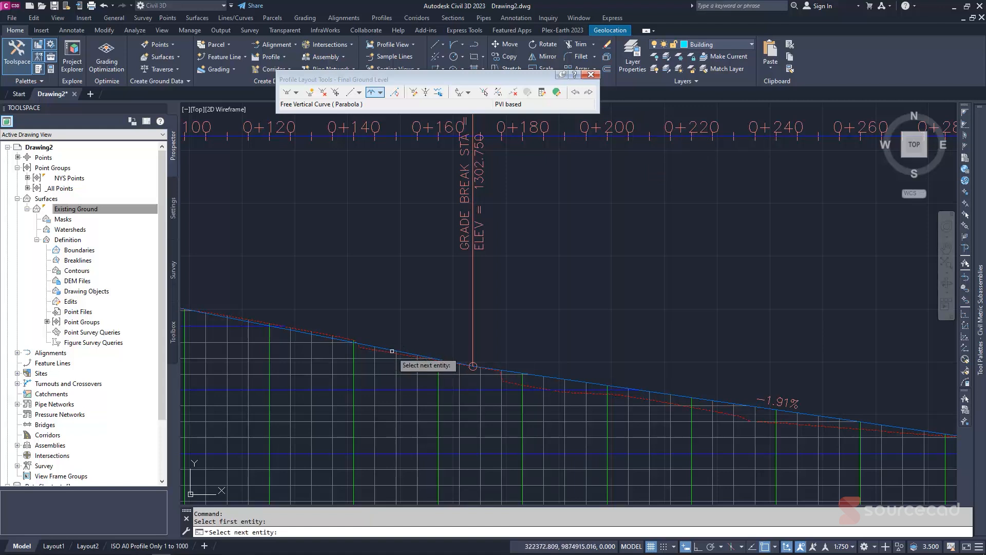
pyautogui.click(556, 379)
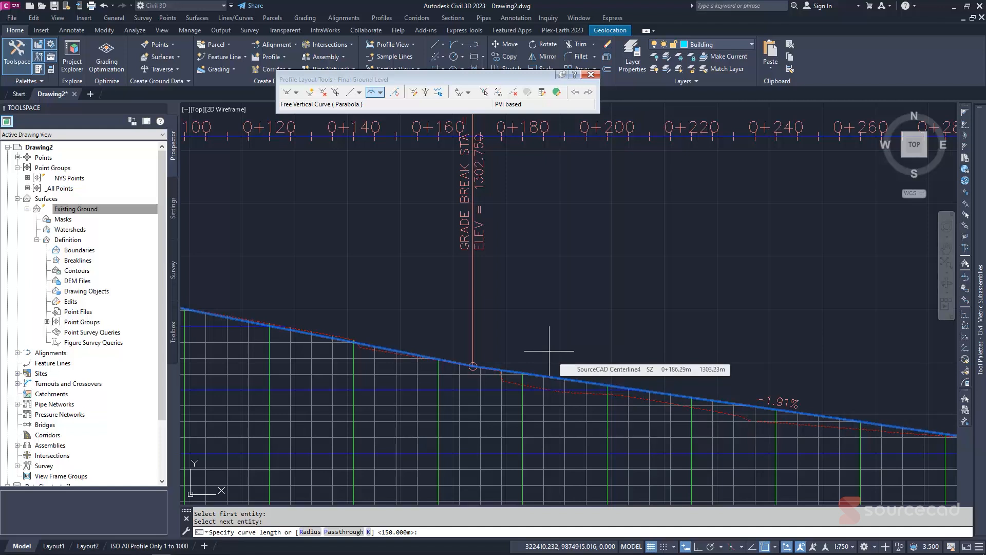
pyautogui.write('120')
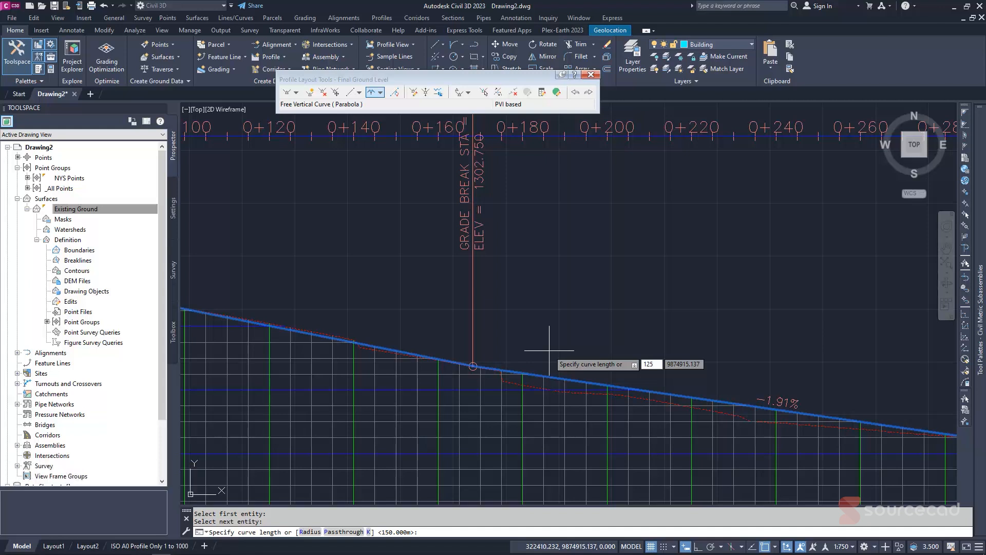
pyautogui.press('Return')
# Add a free parabolic vertical curve 122 m long between the second and third tangents, at the grade break near station 0+312.
pyautogui.scroll(-2, 531, 332)
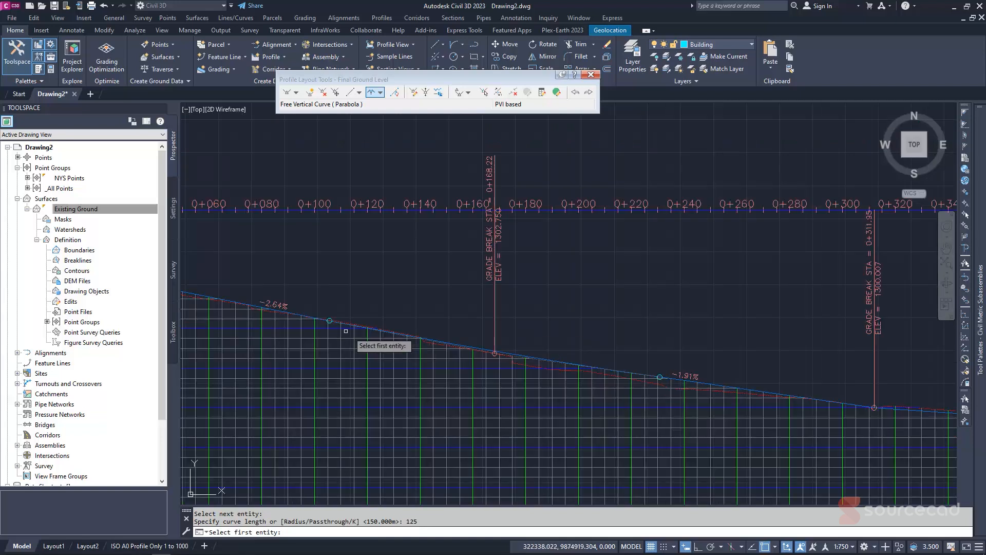
pyautogui.scroll(-2, 558, 377)
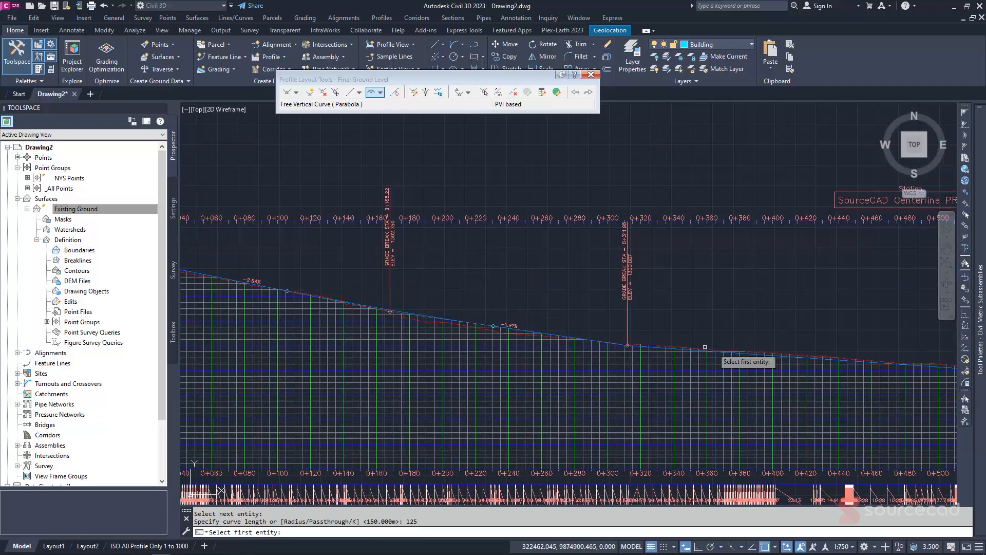
pyautogui.scroll(5, 705, 348)
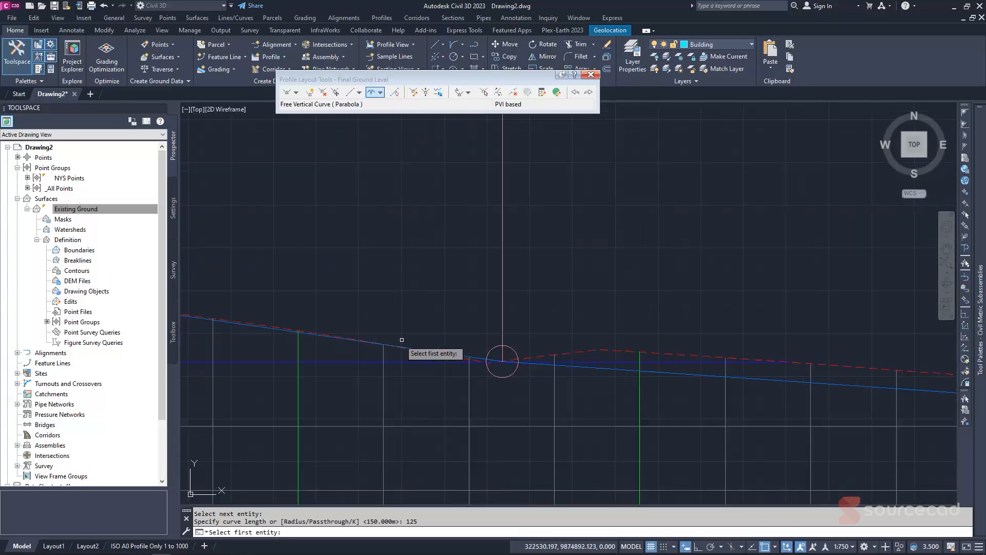
pyautogui.click(404, 348)
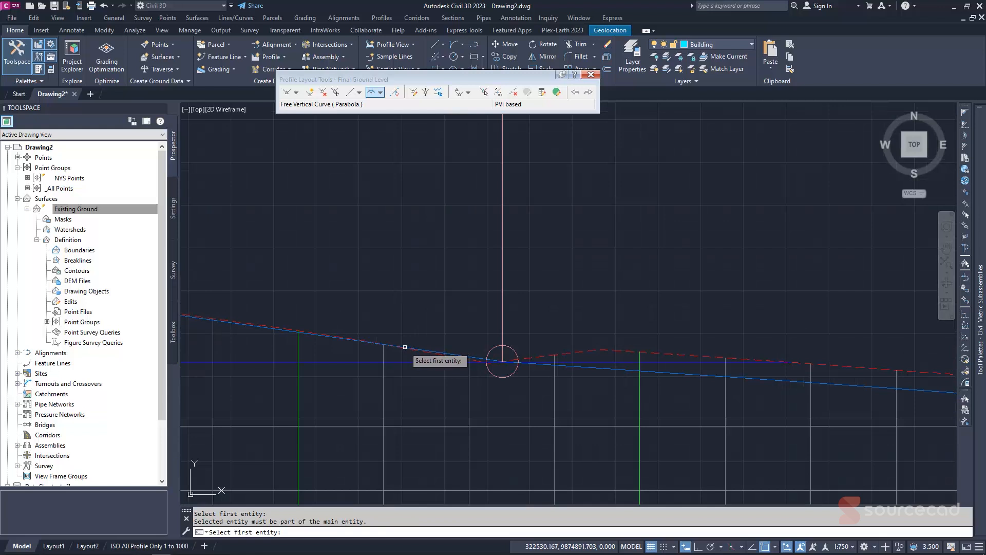
pyautogui.scroll(3, 405, 347)
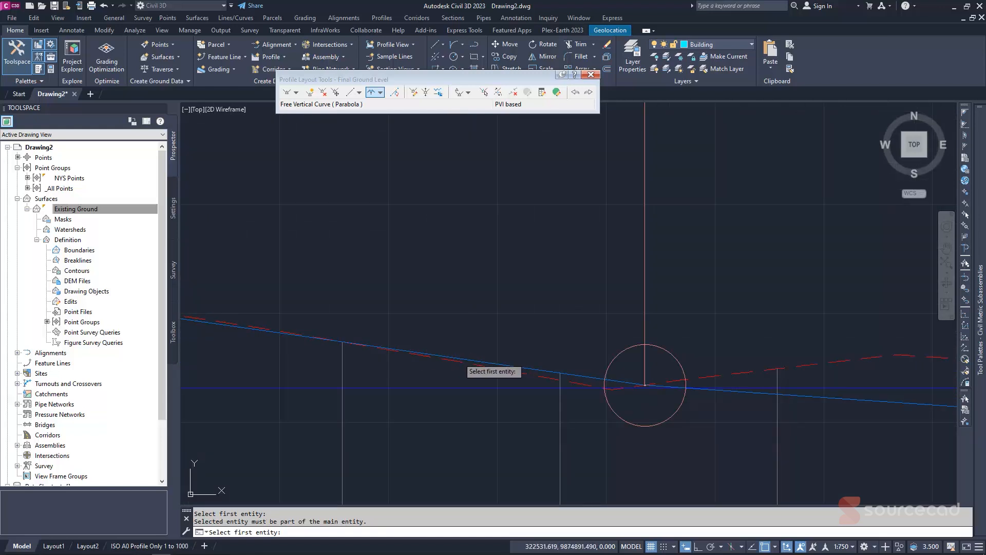
pyautogui.click(457, 357)
pyautogui.click(732, 391)
pyautogui.scroll(-3, 733, 337)
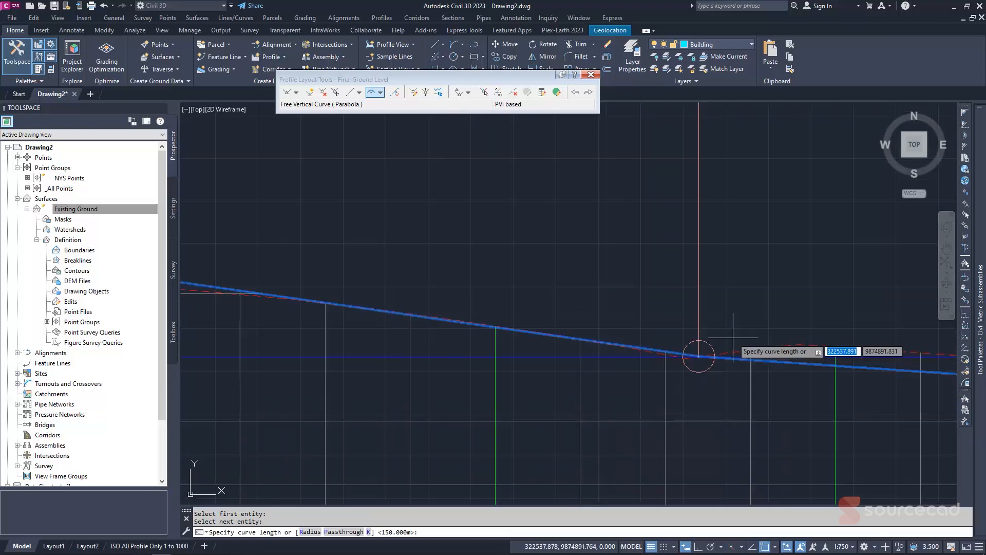
pyautogui.scroll(-5, 733, 337)
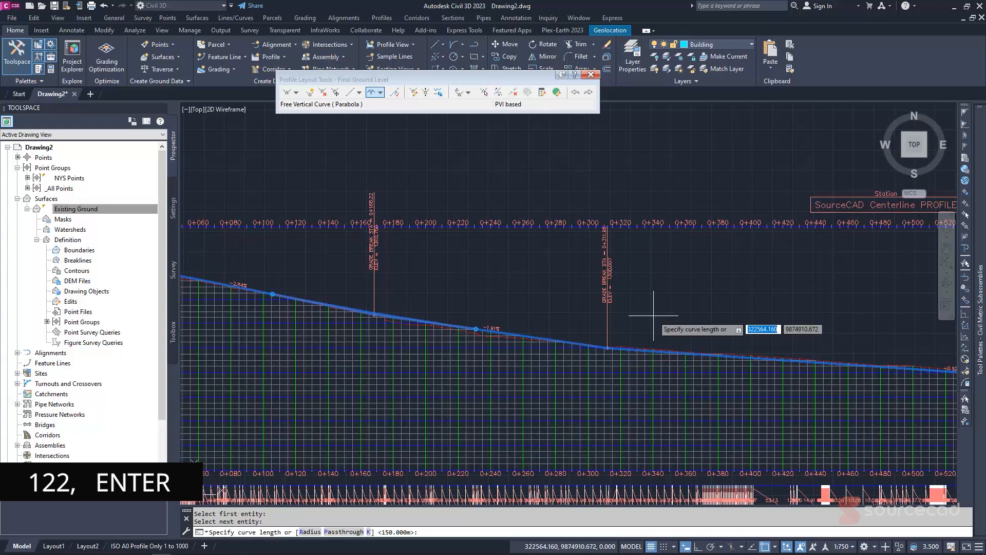
pyautogui.write('122')
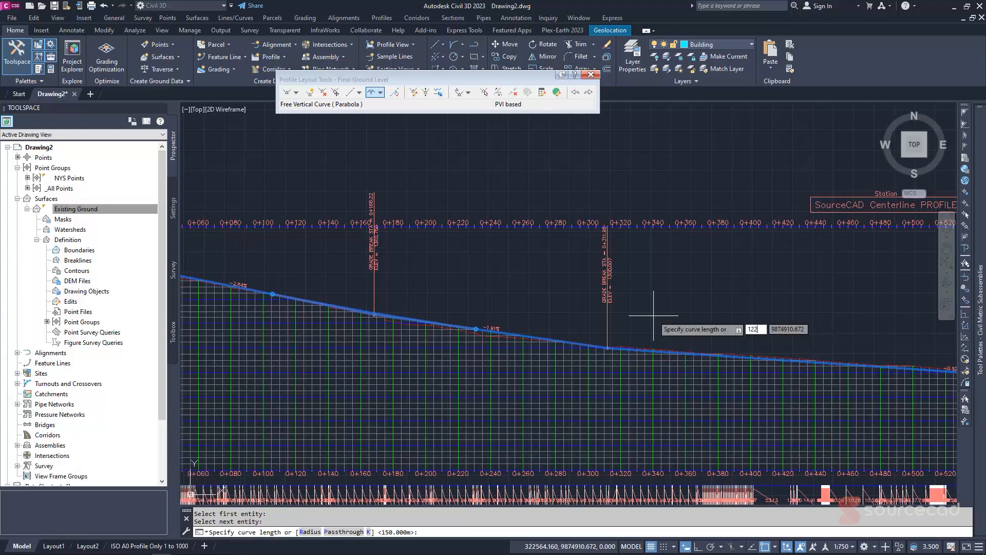
pyautogui.press('Return')
# Add a free parabolic vertical curve 150 m long between the third and last tangents, at the grade break near station 0+736.
pyautogui.scroll(-2, 653, 316)
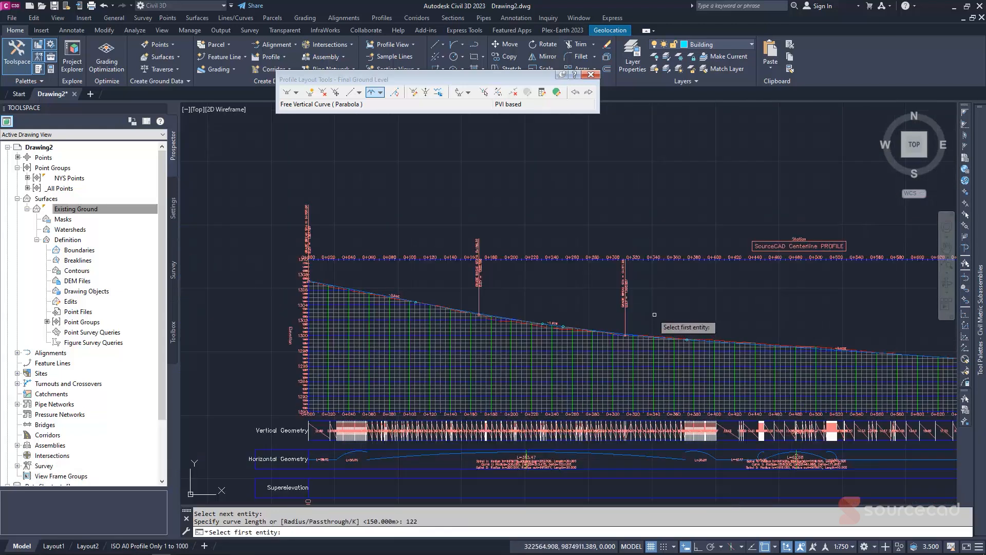
pyautogui.moveTo(654, 315); pyautogui.dragTo(368, 296, button='middle')
pyautogui.scroll(6, 753, 336)
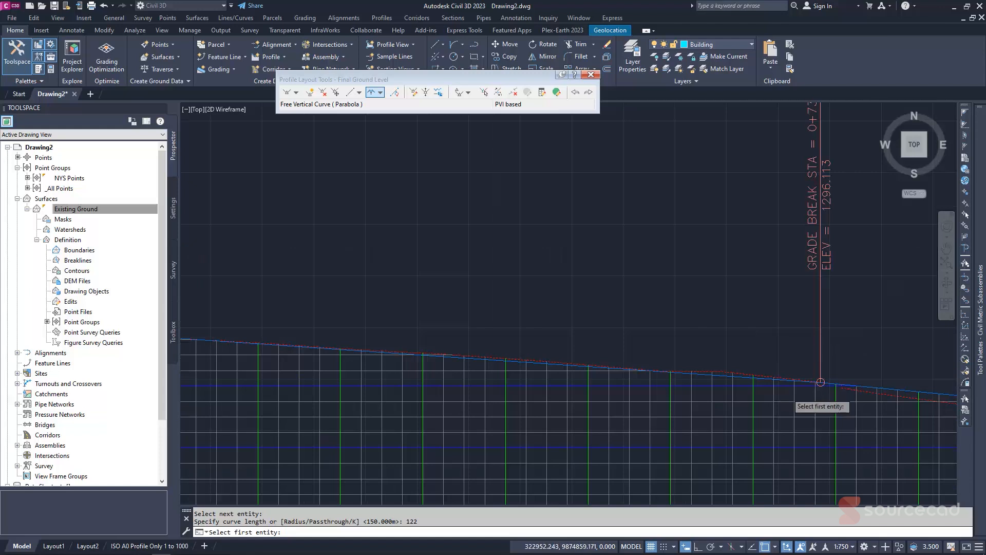
pyautogui.scroll(3, 790, 386)
pyautogui.moveTo(790, 386); pyautogui.dragTo(469, 353, button='middle')
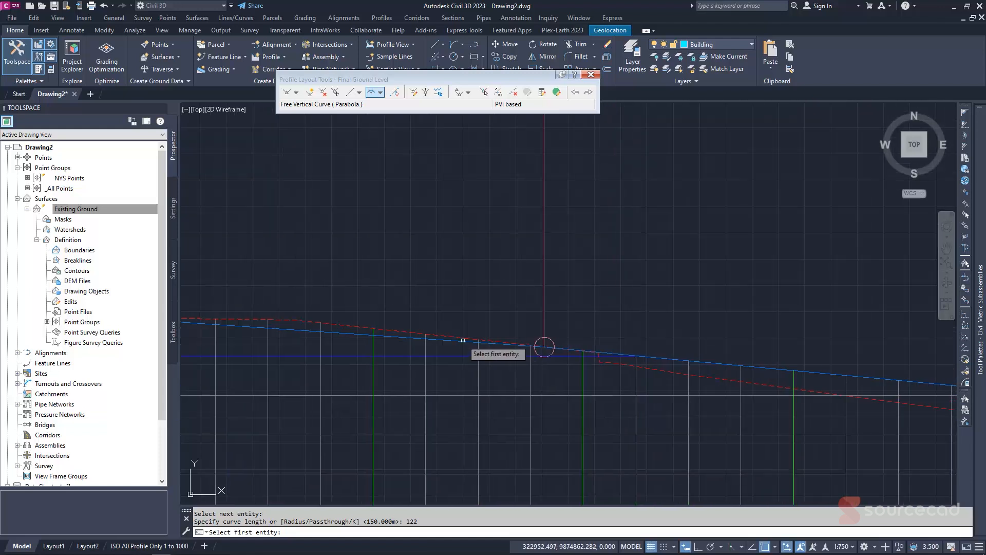
pyautogui.click(473, 344)
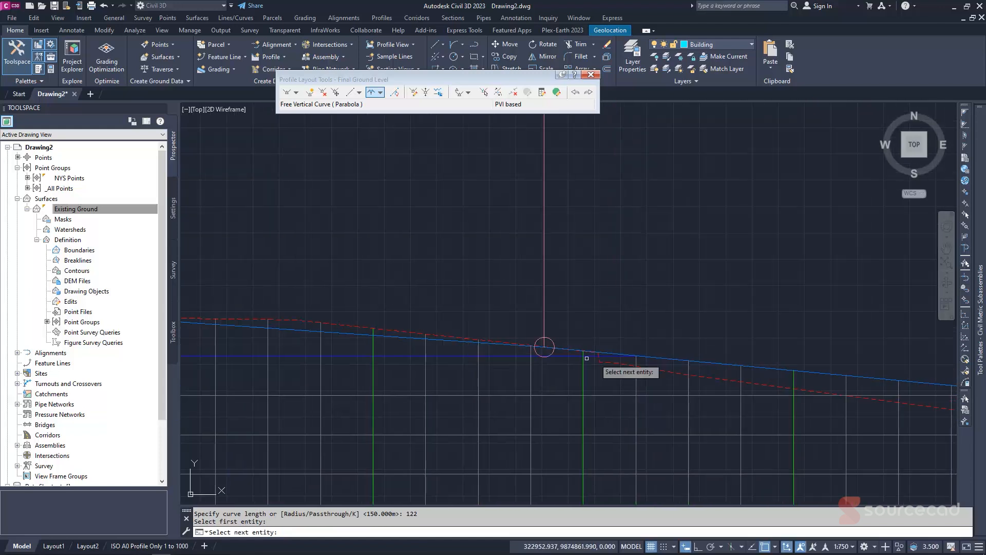
pyautogui.click(657, 354)
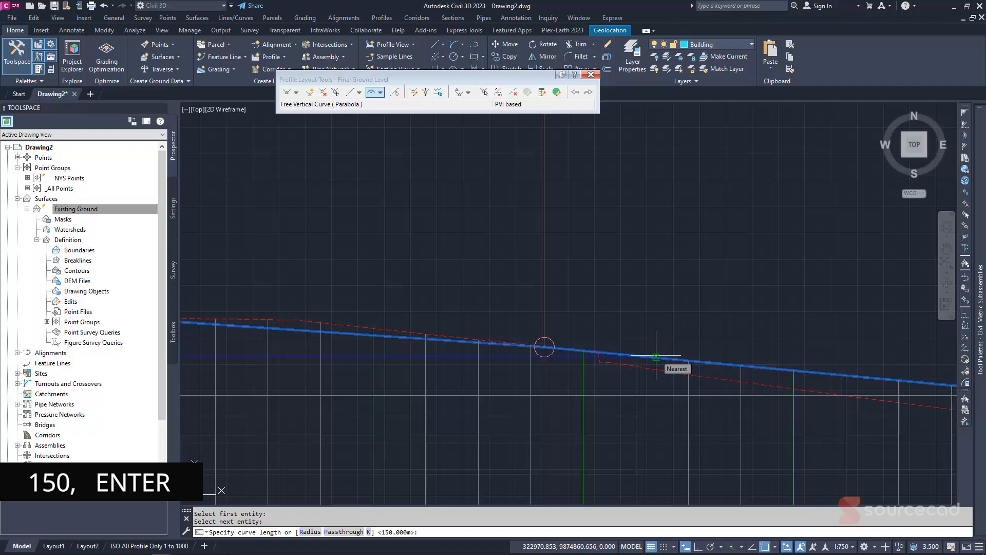
pyautogui.write('150')
pyautogui.press('Return')
# End the curve command and examine the vertical curve labels along the profile, from the last curve back to the first.
pyautogui.scroll(-5, 657, 360)
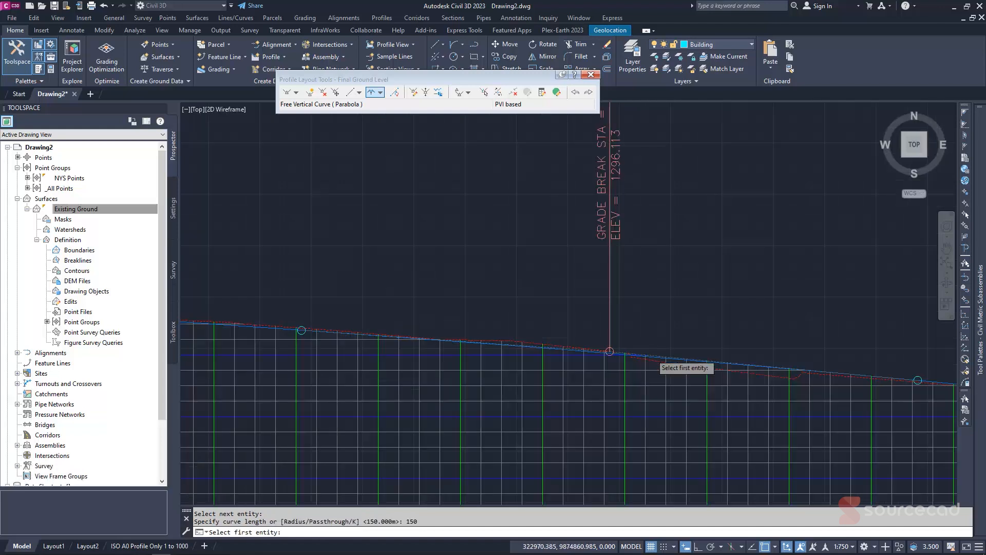
pyautogui.moveTo(700, 341); pyautogui.dragTo(480, 313, button='middle')
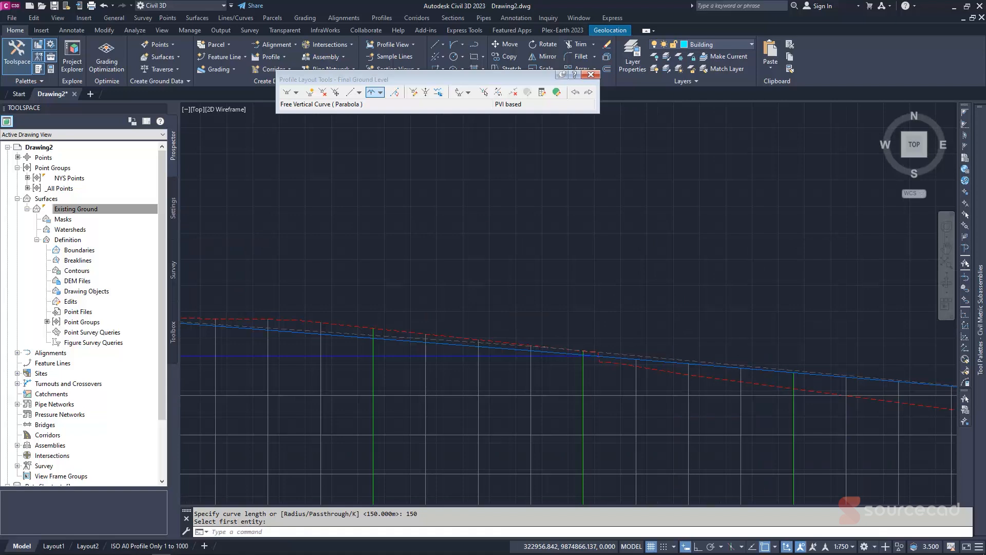
pyautogui.scroll(-10, 509, 299)
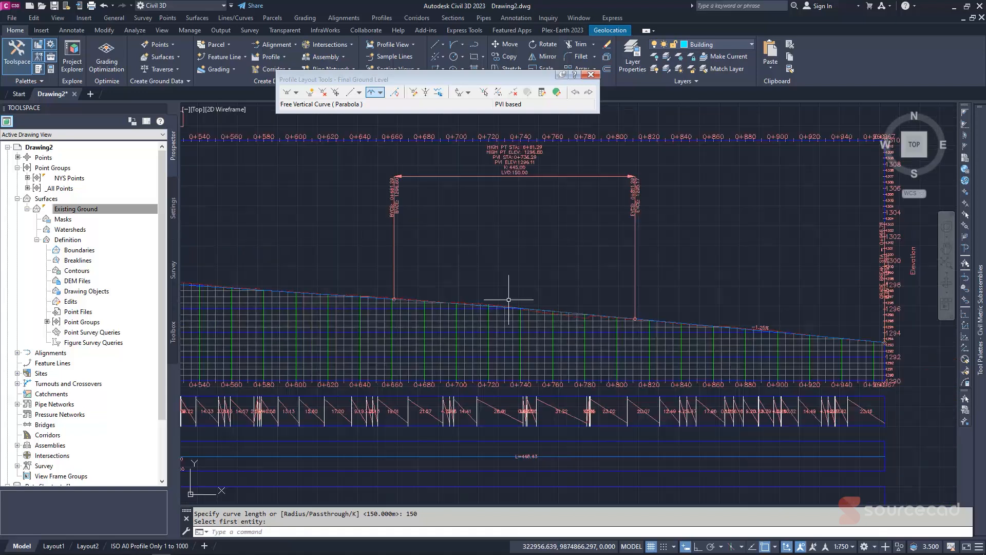
pyautogui.moveTo(497, 292); pyautogui.dragTo(619, 306, button='middle')
pyautogui.moveTo(378, 293); pyautogui.dragTo(496, 306, button='middle')
pyautogui.scroll(8, 446, 298)
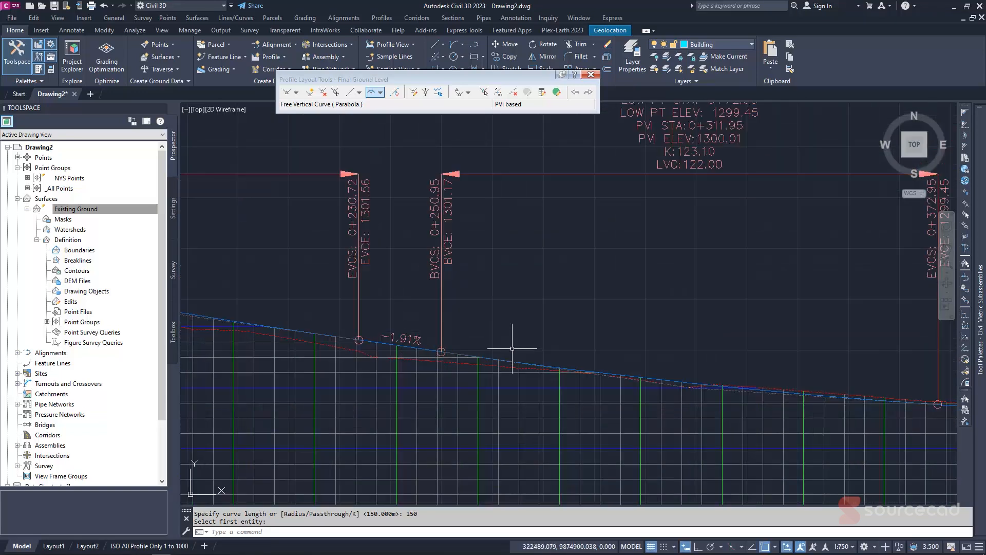
pyautogui.scroll(-6, 514, 348)
pyautogui.scroll(4, 523, 379)
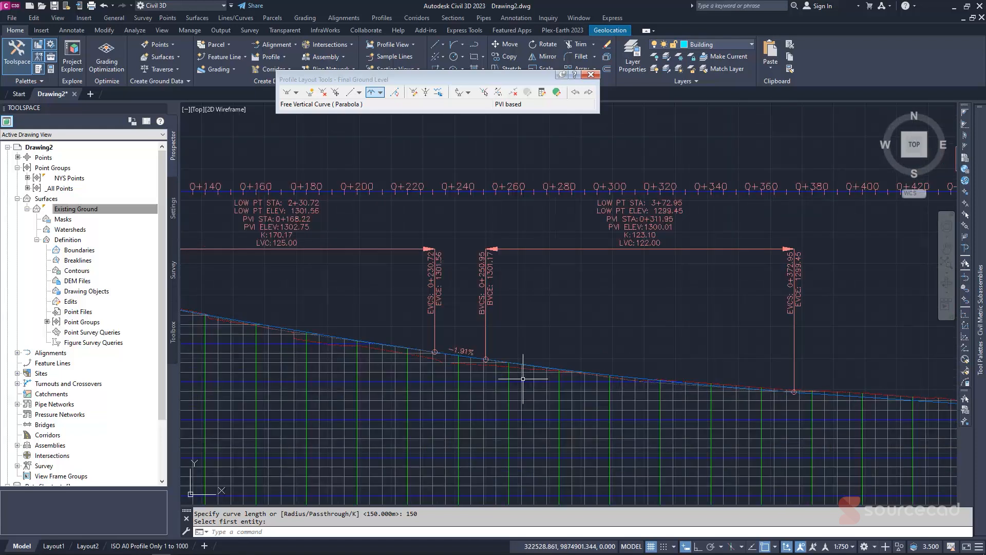
pyautogui.scroll(-5, 523, 378)
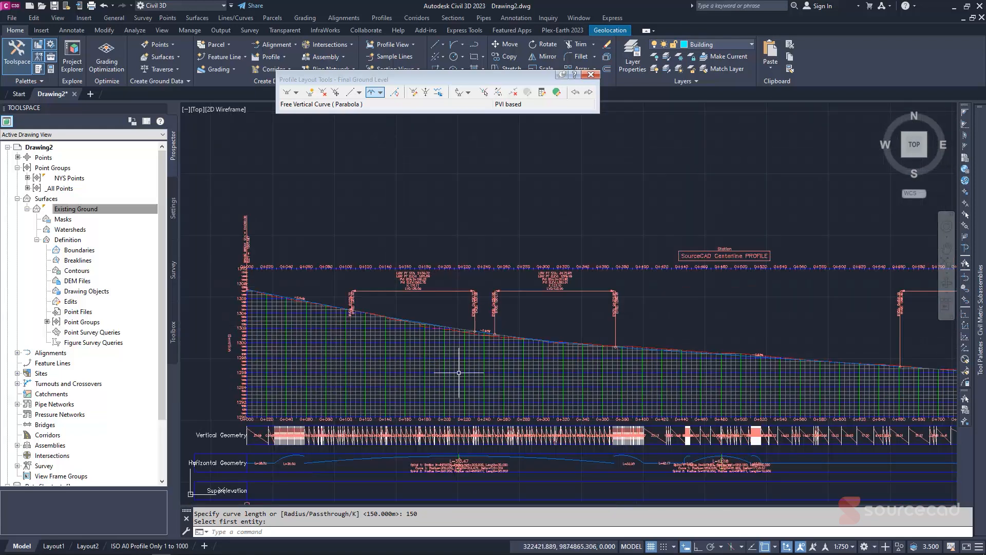
pyautogui.press('Escape')
# Add a cut area hatch between the Existing Ground and Final Ground Level profiles in the profile view's properties.
pyautogui.click(396, 356)
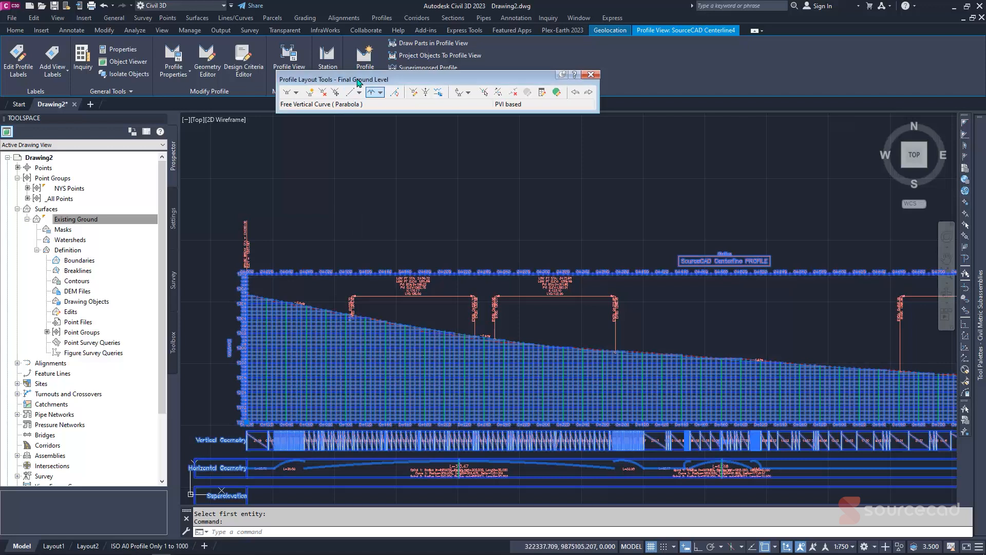
pyautogui.moveTo(339, 79); pyautogui.dragTo(409, 102)
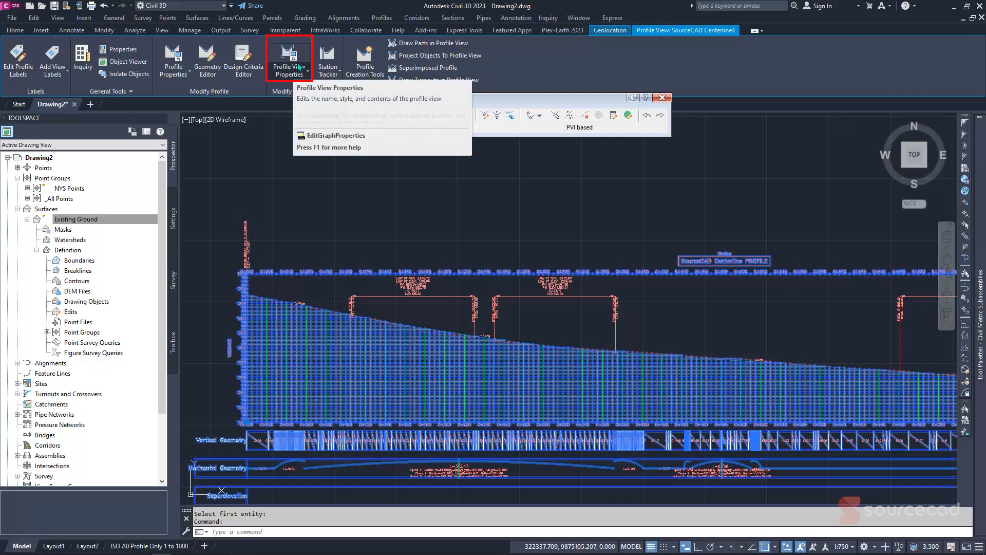
pyautogui.click(297, 62)
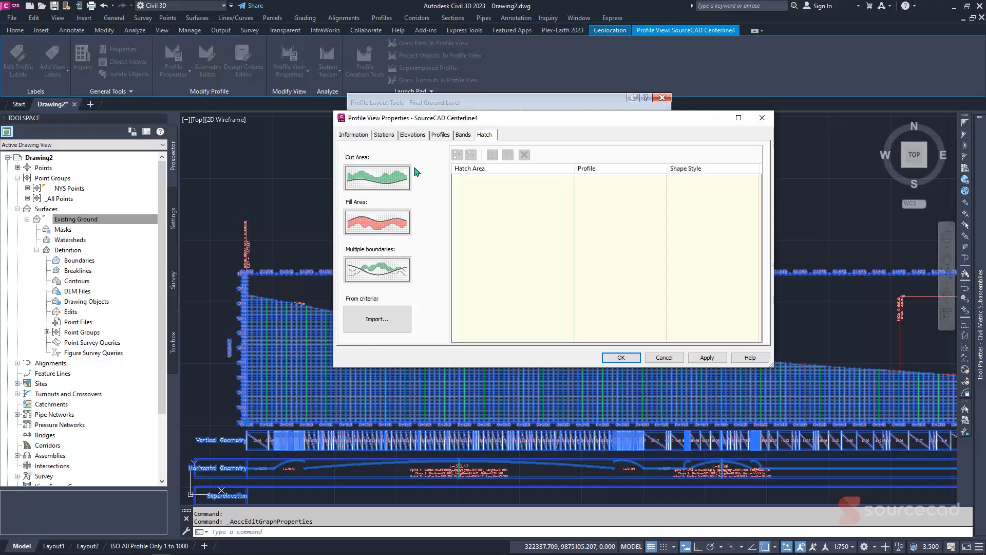
pyautogui.click(357, 172)
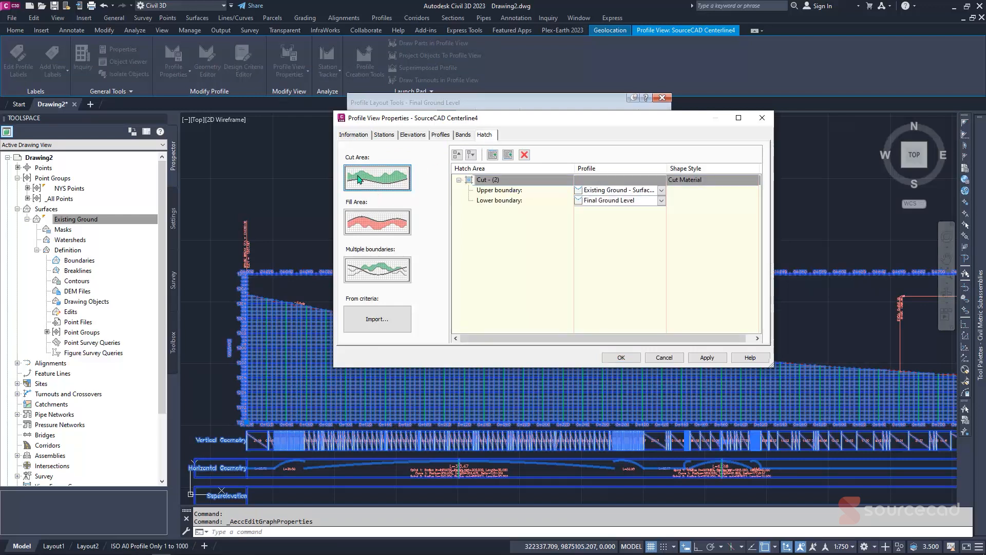
pyautogui.moveTo(624, 126); pyautogui.dragTo(544, 133)
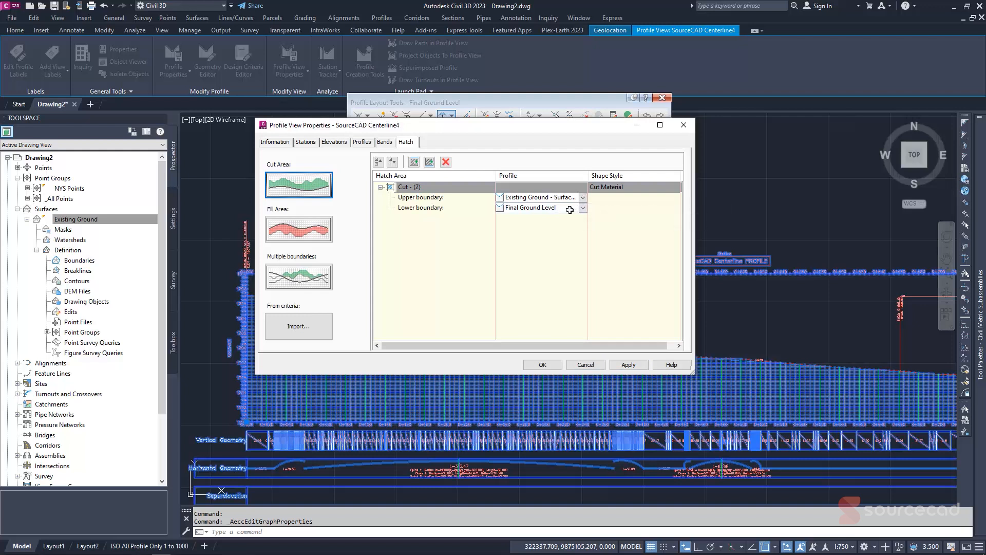
# Start a new shape style for the cut area hatch, name it Solid, and show its display settings.
pyautogui.click(624, 187)
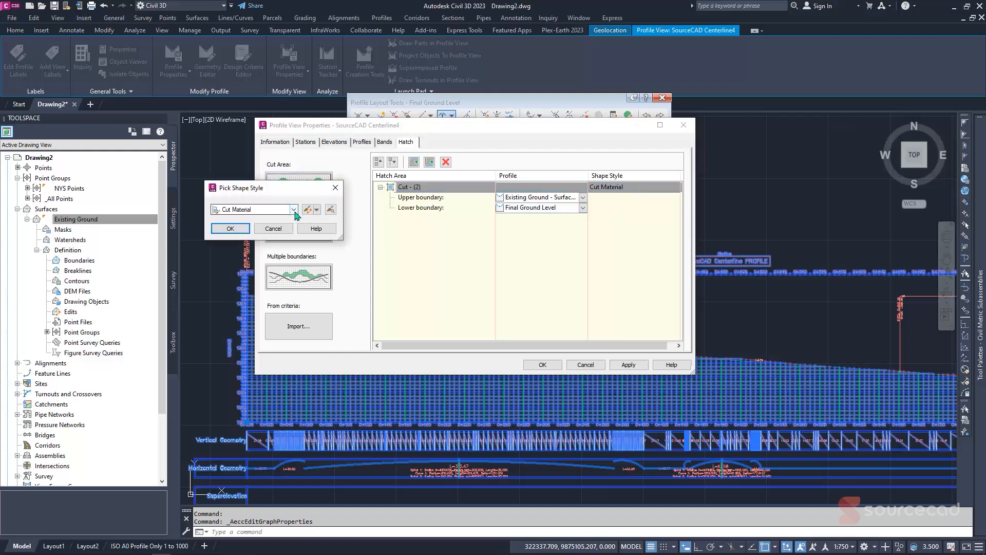
pyautogui.click(294, 209)
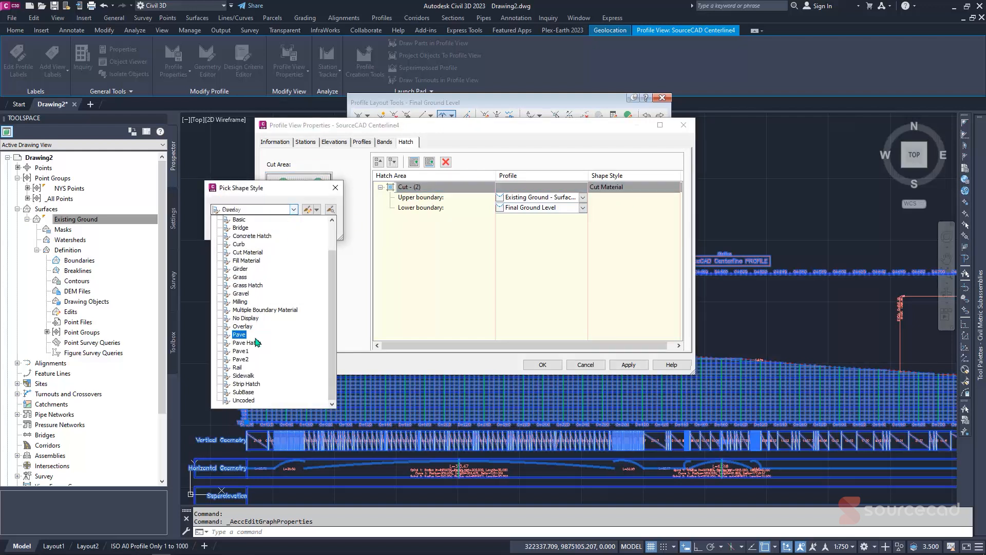
pyautogui.click(393, 223)
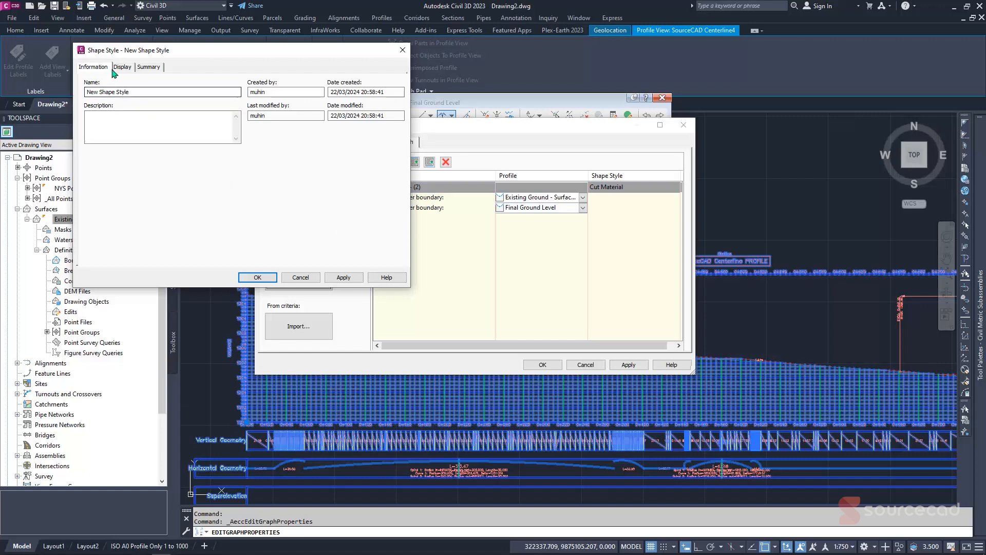
pyautogui.press('Tab')
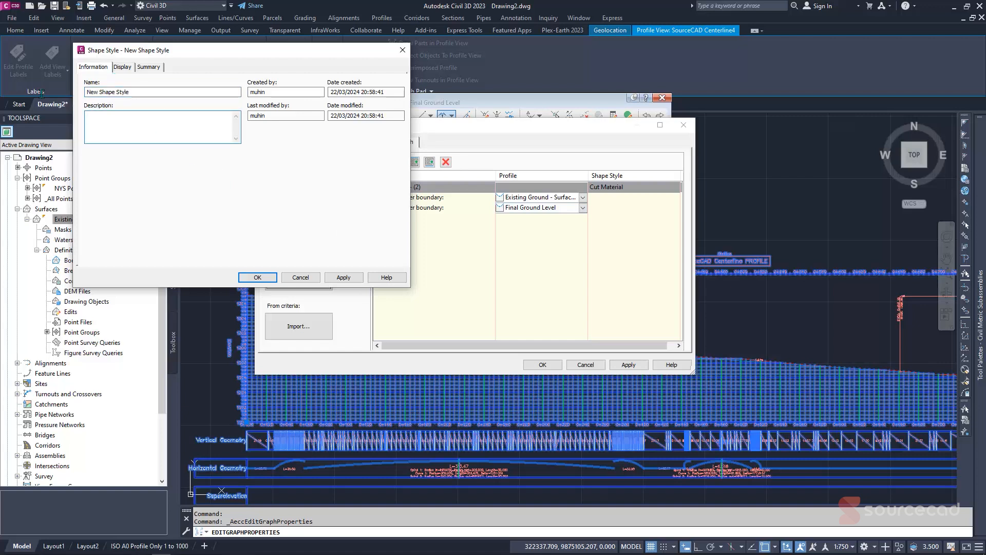
pyautogui.moveTo(149, 92); pyautogui.dragTo(26, 86)
pyautogui.write('Solid')
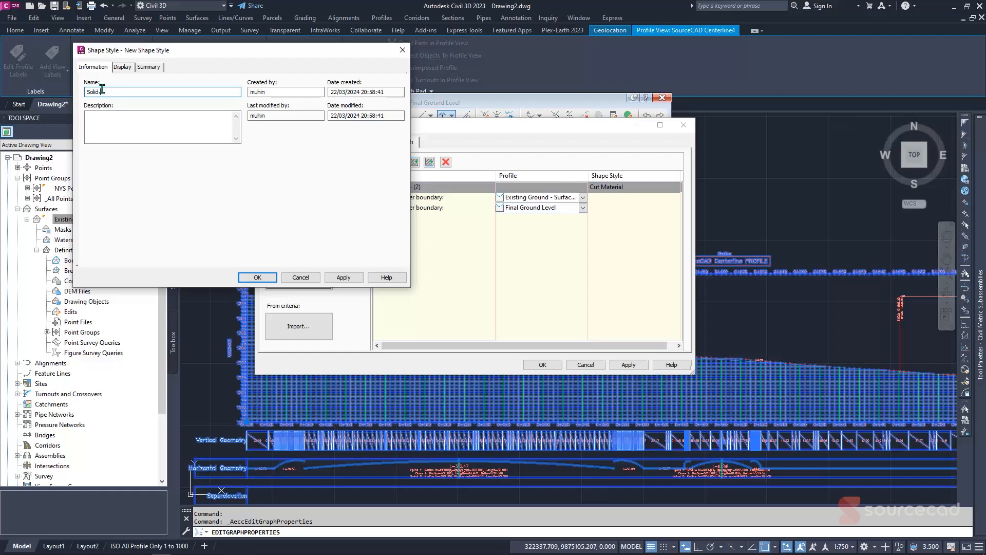
pyautogui.click(118, 71)
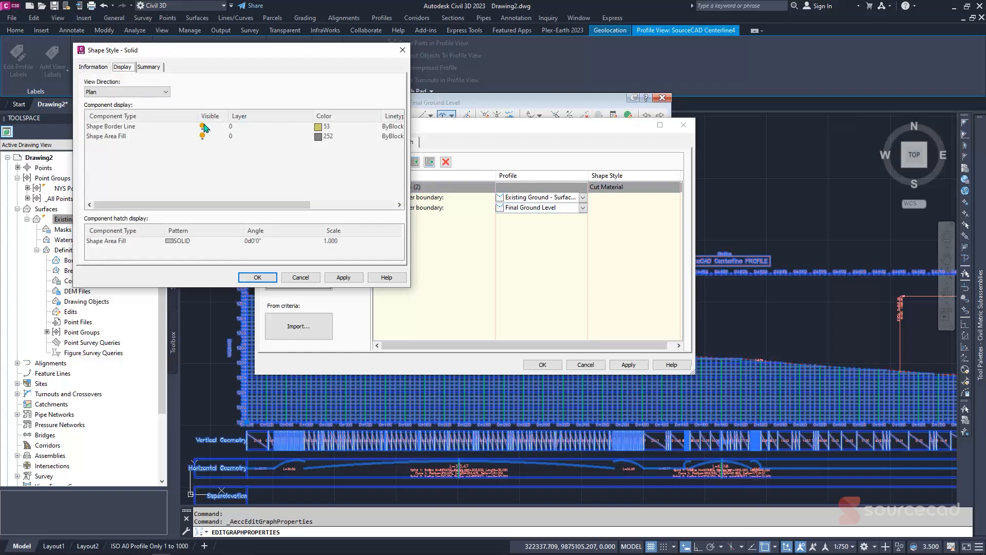
# Check the hatch pattern type of the Solid style's area fill in the Model and Plan view directions.
pyautogui.click(127, 93)
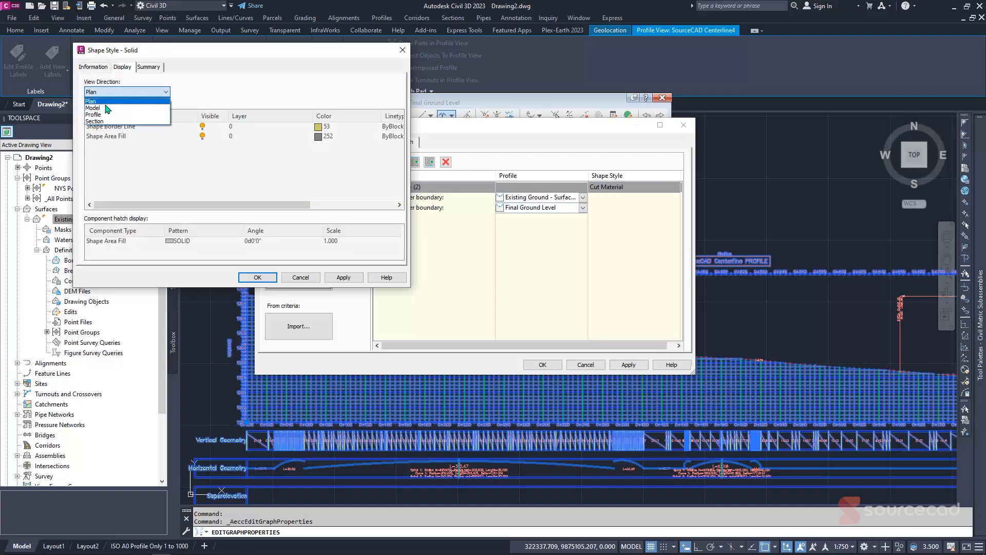
pyautogui.click(109, 108)
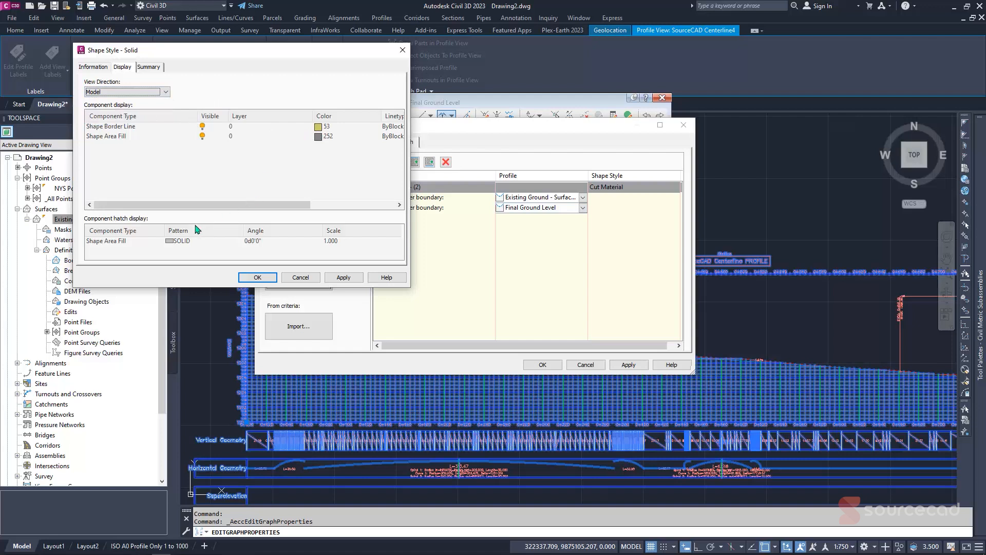
pyautogui.click(185, 240)
pyautogui.click(183, 241)
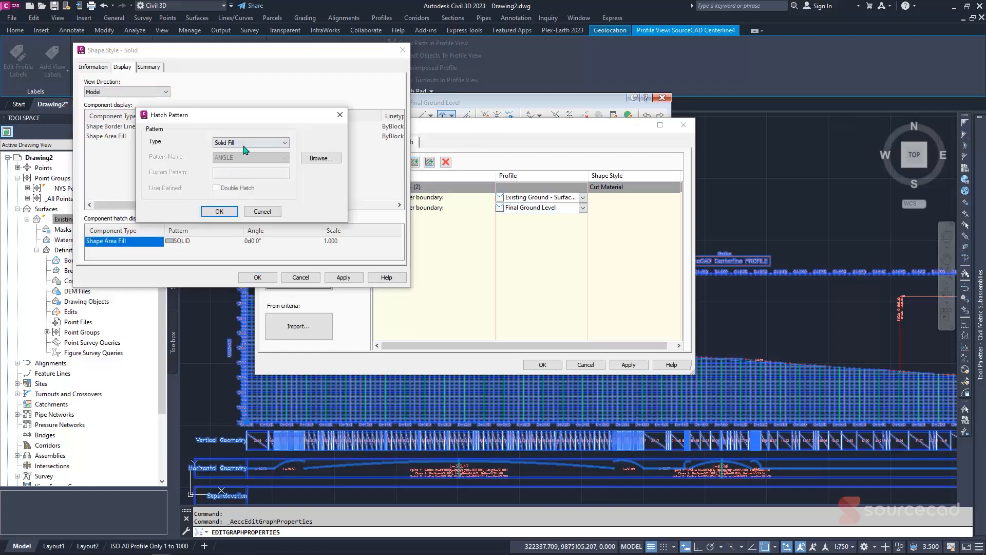
pyautogui.click(340, 115)
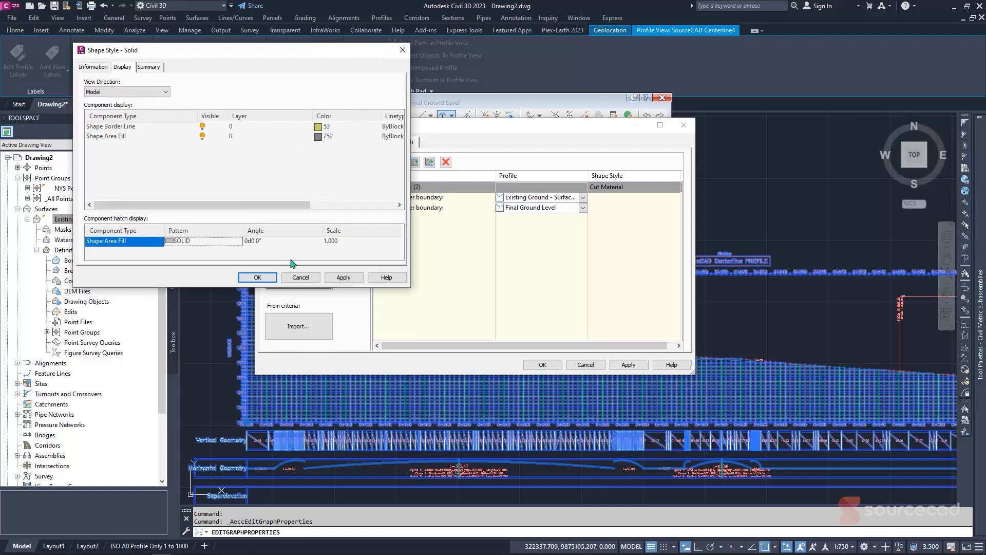
pyautogui.click(144, 93)
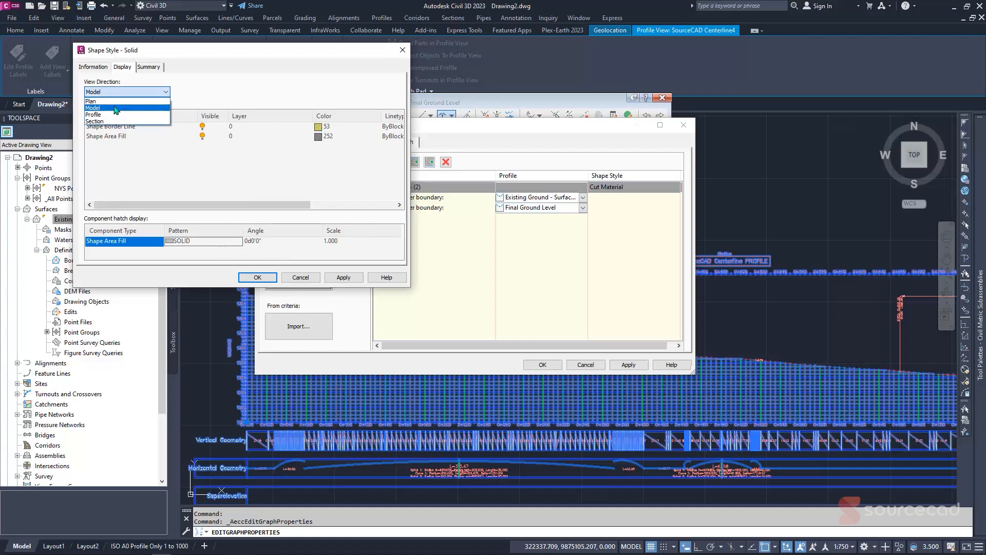
pyautogui.click(116, 109)
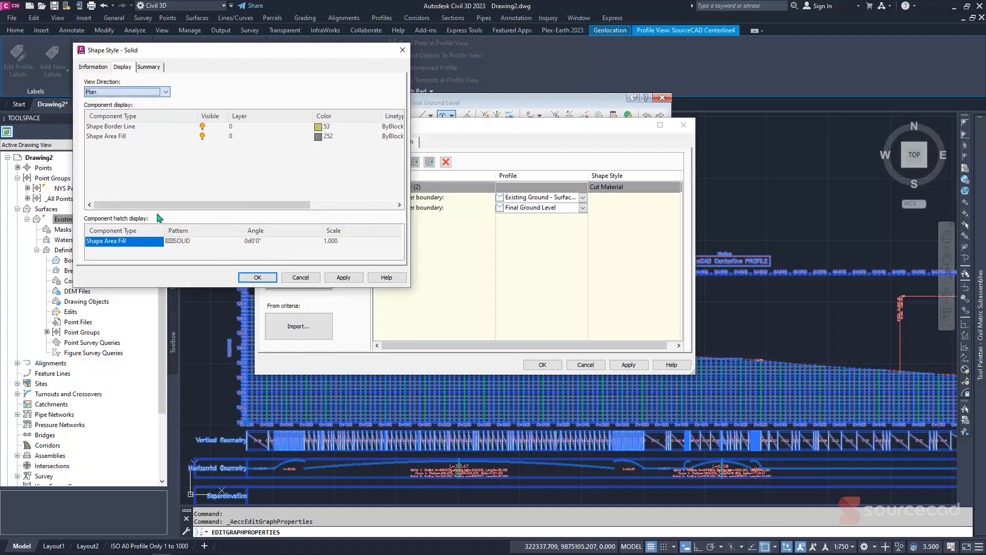
pyautogui.click(181, 249)
pyautogui.click(267, 143)
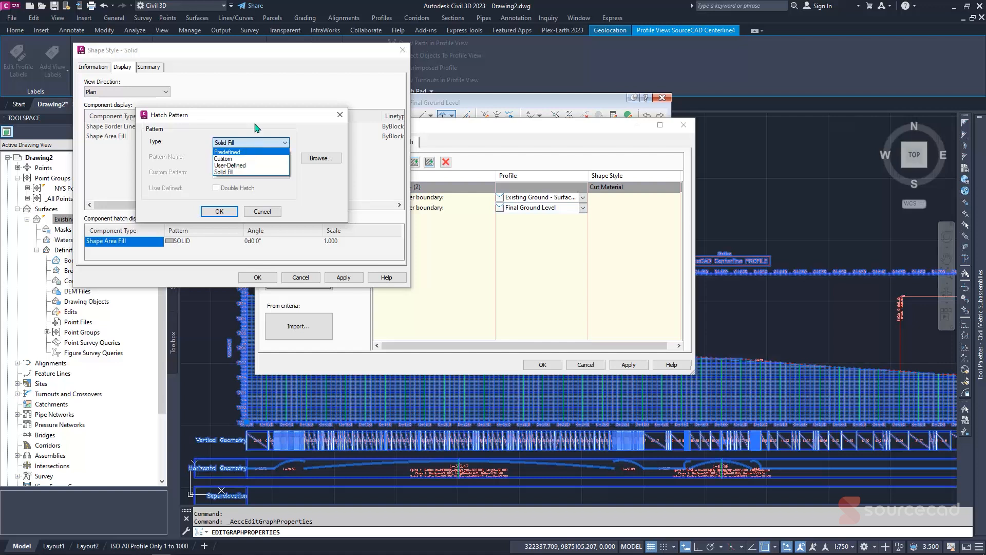
pyautogui.click(257, 128)
pyautogui.click(231, 210)
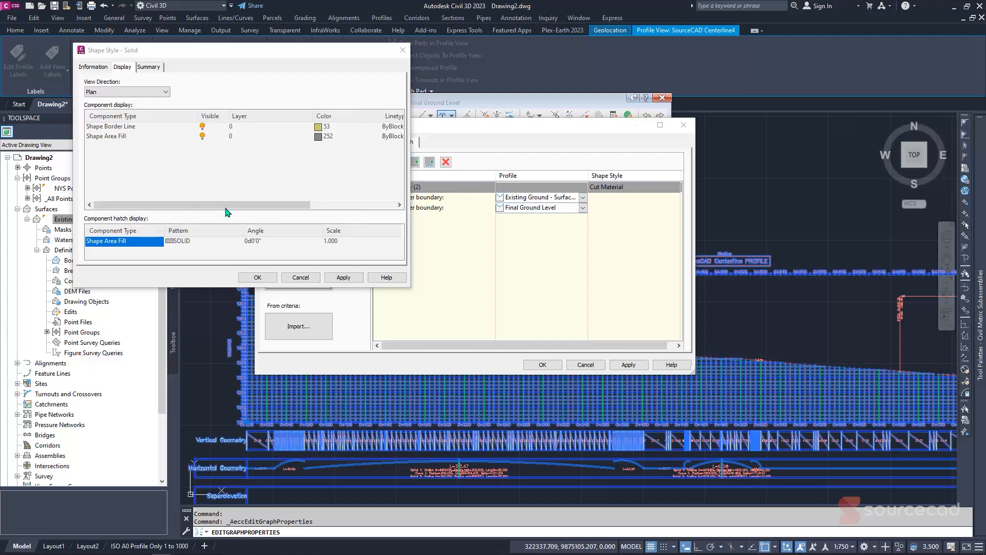
# Assign the Solid style to the cut area hatch and add a fill area hatch between Final Ground Level and Existing Ground.
pyautogui.click(149, 68)
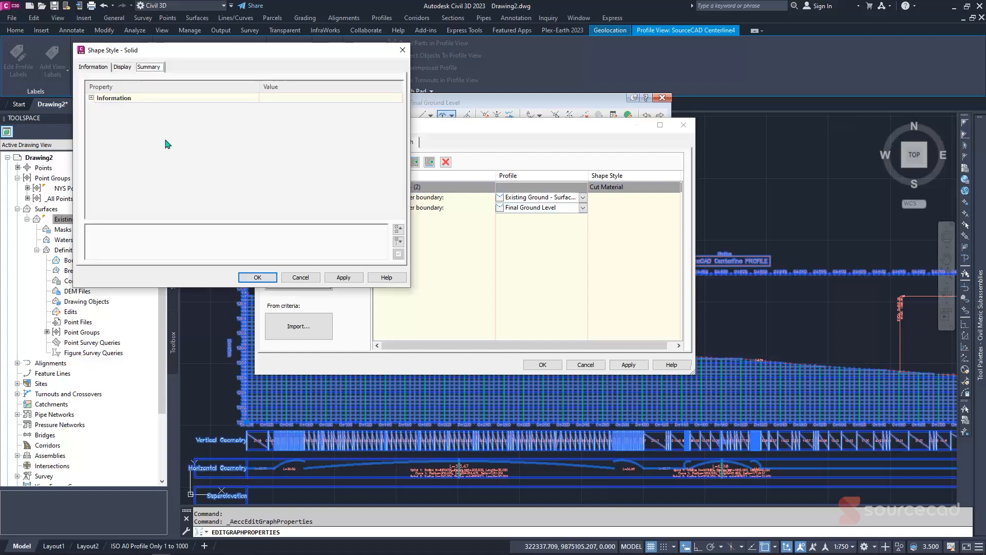
pyautogui.click(257, 277)
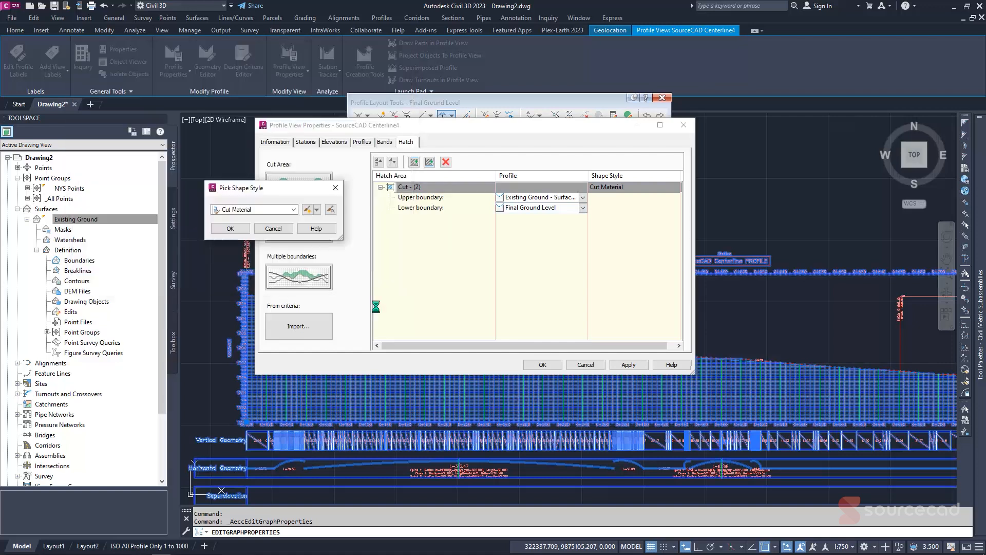
pyautogui.click(231, 229)
pyautogui.click(293, 232)
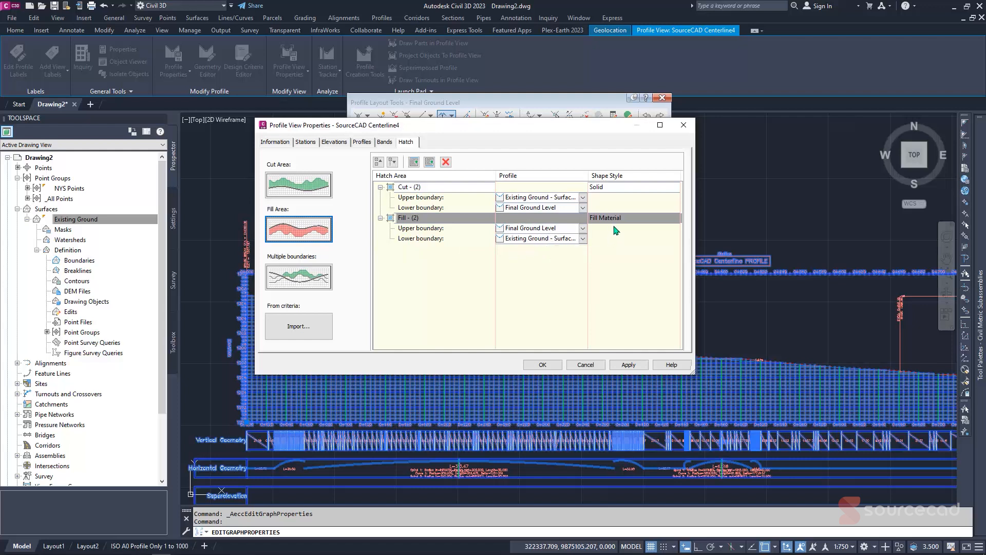
pyautogui.click(628, 365)
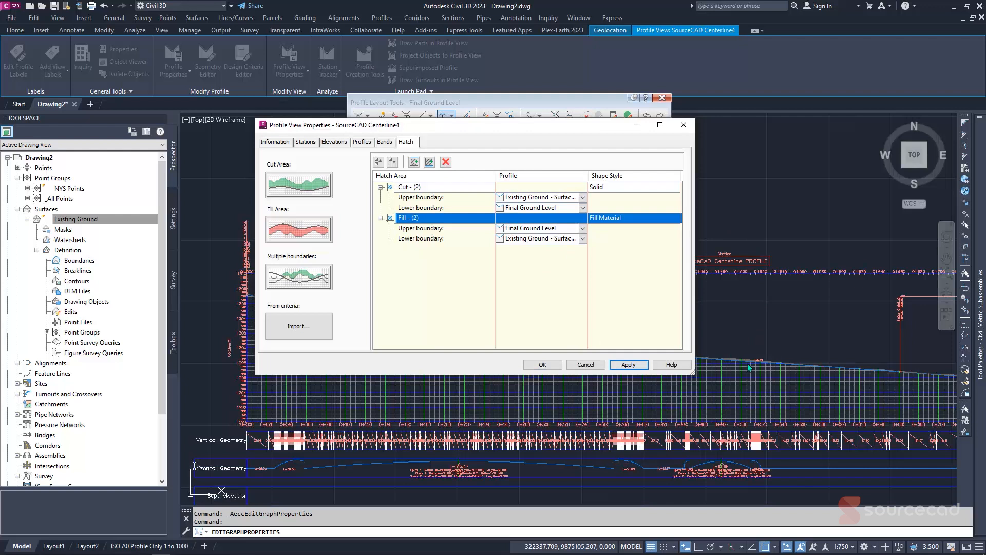
# Edit the cut hatch's Solid style, setting its area fill and border line colors to red in the Plan view direction.
pyautogui.click(624, 188)
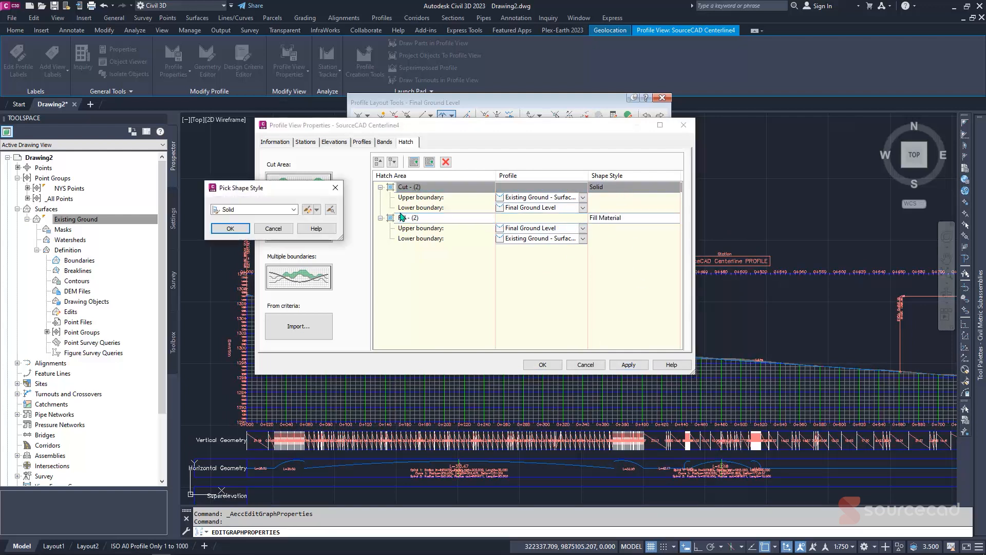
pyautogui.click(308, 209)
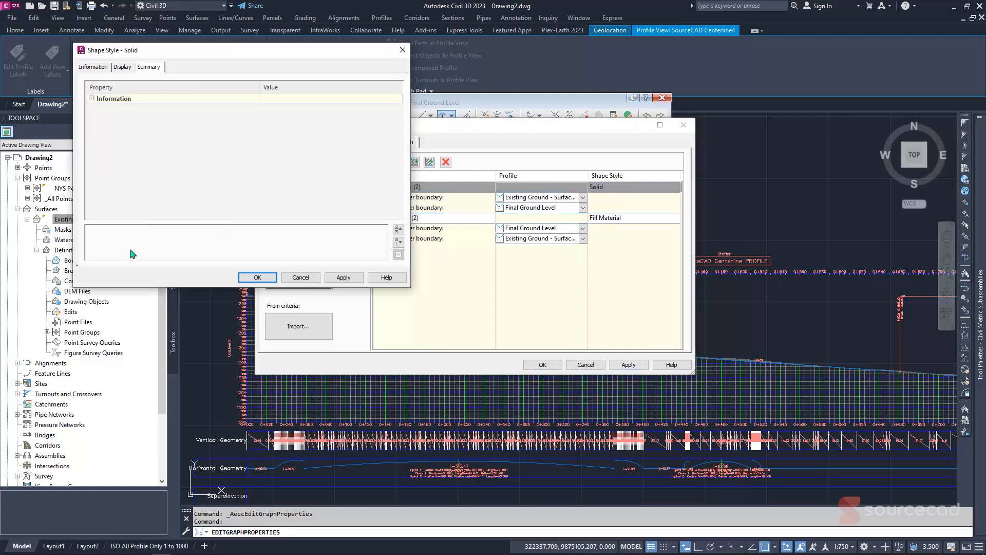
pyautogui.click(124, 68)
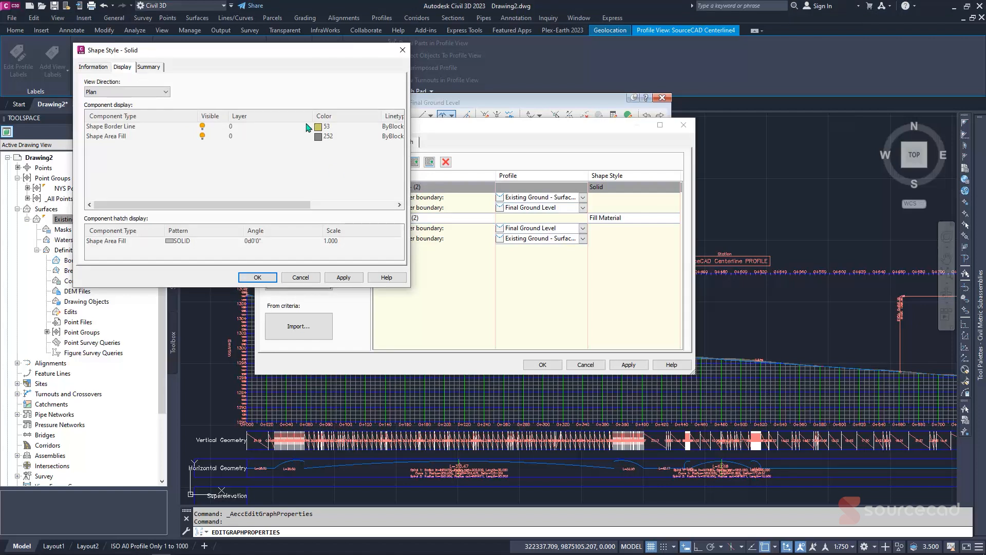
pyautogui.click(320, 137)
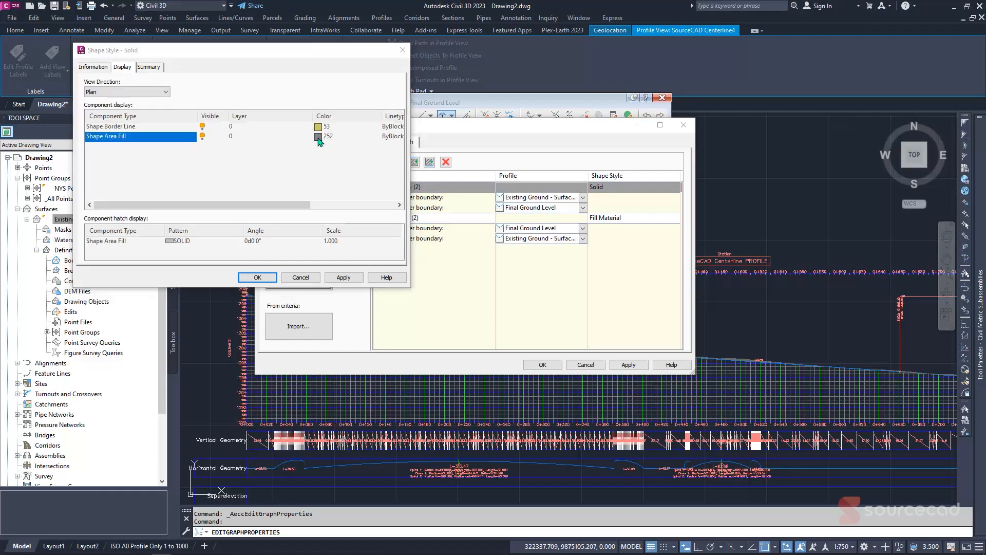
pyautogui.click(318, 137)
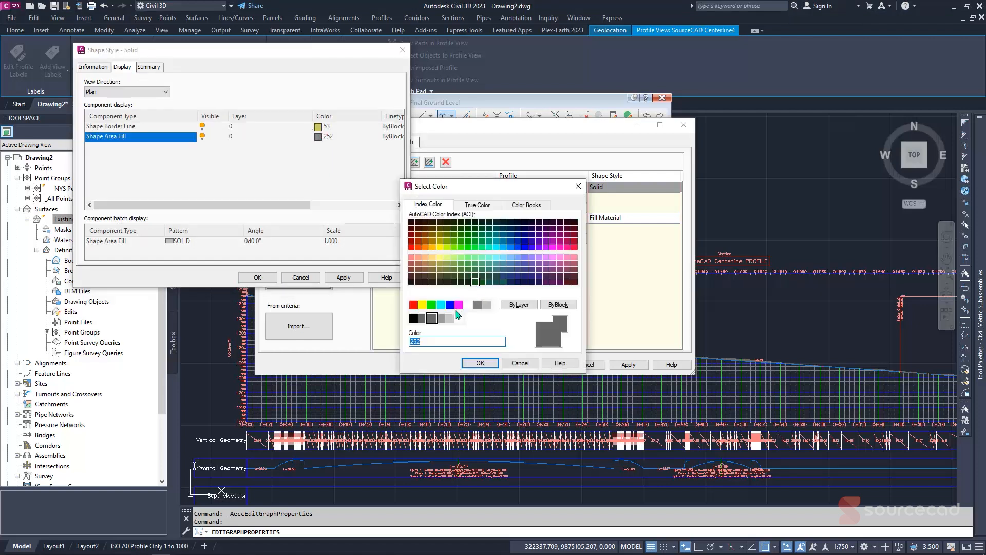
pyautogui.click(413, 304)
pyautogui.click(480, 363)
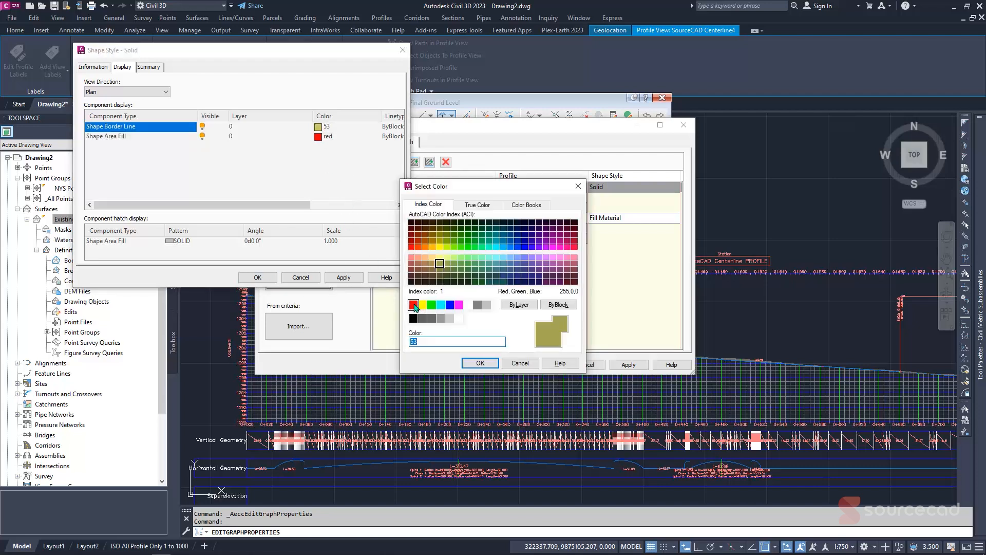
pyautogui.click(414, 308)
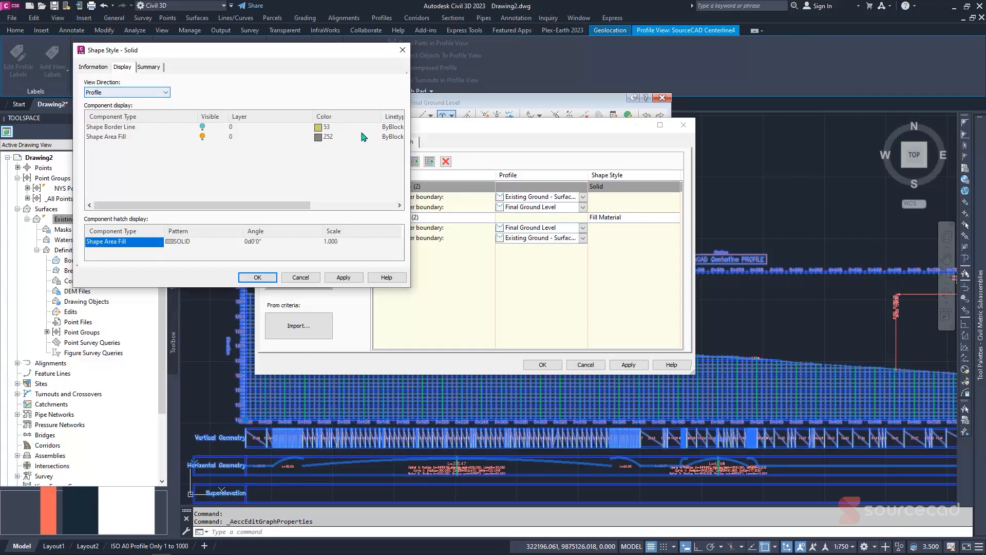
# Set the Solid style's area fill and border line colors to red in the Profile view direction.
pyautogui.click(363, 137)
pyautogui.click(414, 305)
pyautogui.click(479, 363)
pyautogui.click(322, 128)
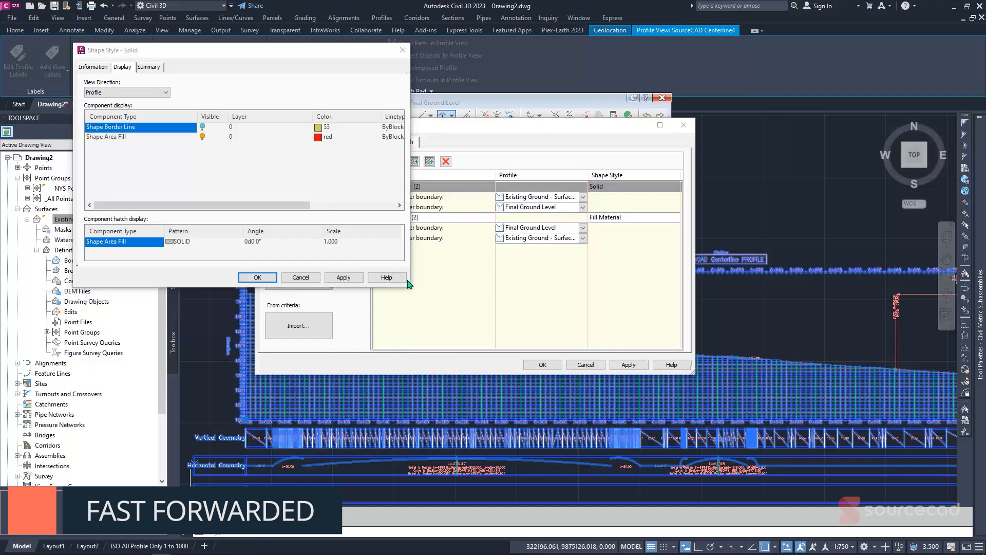
pyautogui.click(414, 305)
pyautogui.click(472, 361)
# Set the Solid style's border line and area fill to red in the Section view direction, and save the style for the cut hatch.
pyautogui.click(160, 94)
pyautogui.click(154, 123)
pyautogui.click(322, 128)
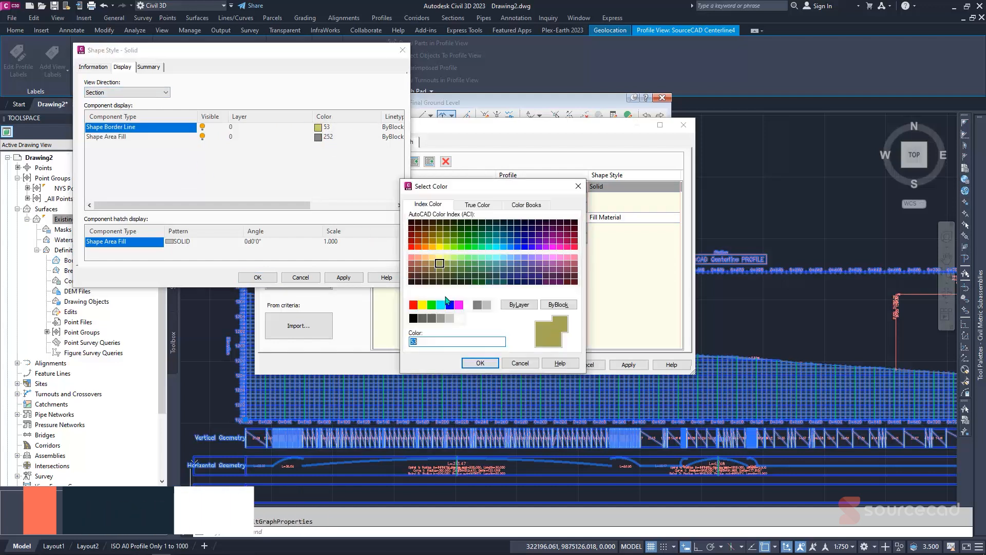
pyautogui.click(414, 305)
pyautogui.click(472, 363)
pyautogui.click(322, 137)
pyautogui.click(414, 306)
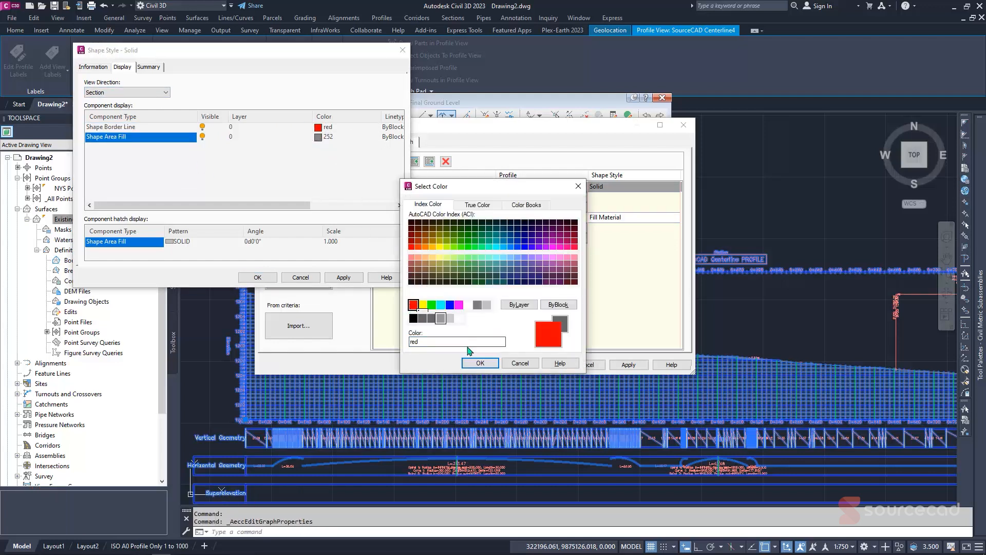
pyautogui.click(479, 362)
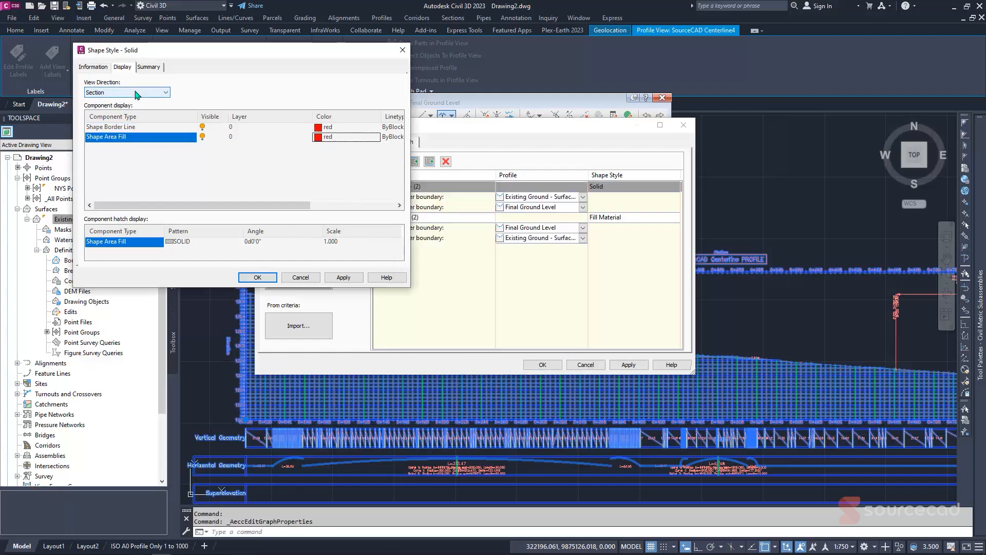
pyautogui.click(343, 278)
pyautogui.click(251, 278)
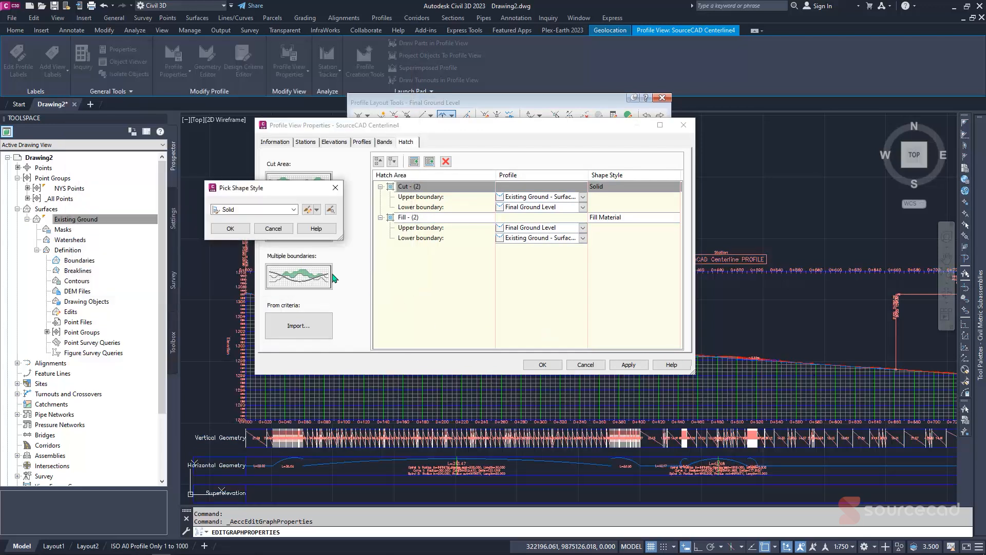
pyautogui.click(226, 229)
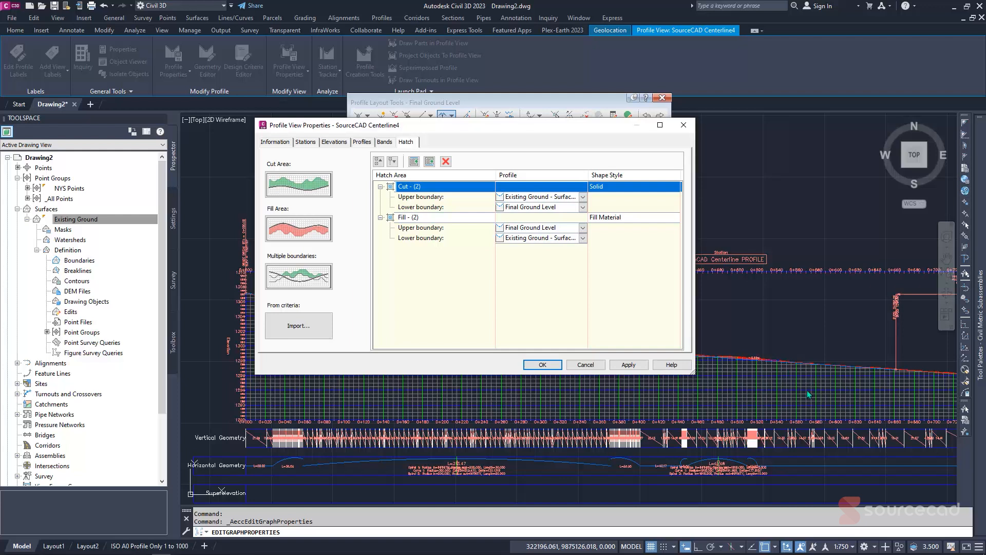
# Create a new shape style for the fill area hatch and name it Fill Solid.
pyautogui.doubleClick(615, 216)
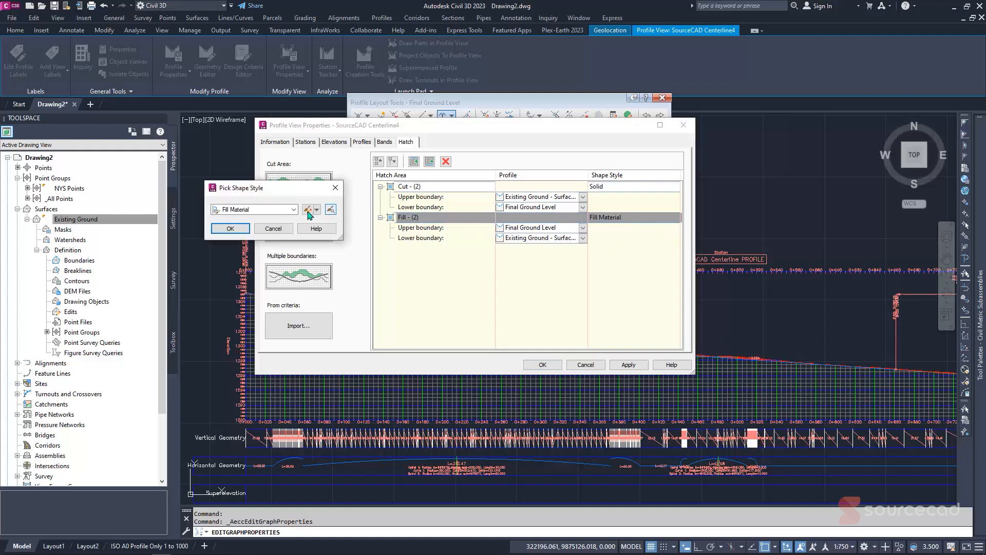
pyautogui.click(316, 212)
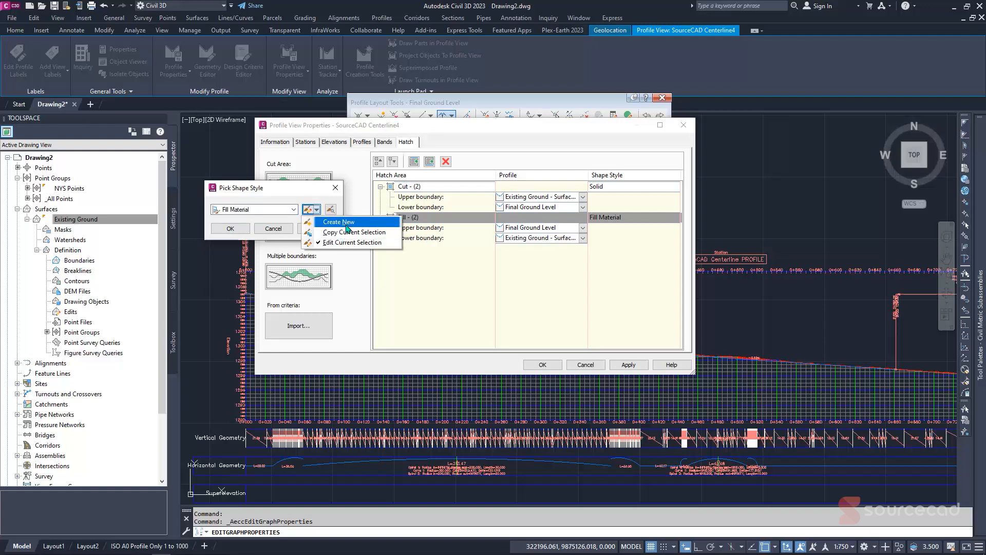
pyautogui.click(347, 225)
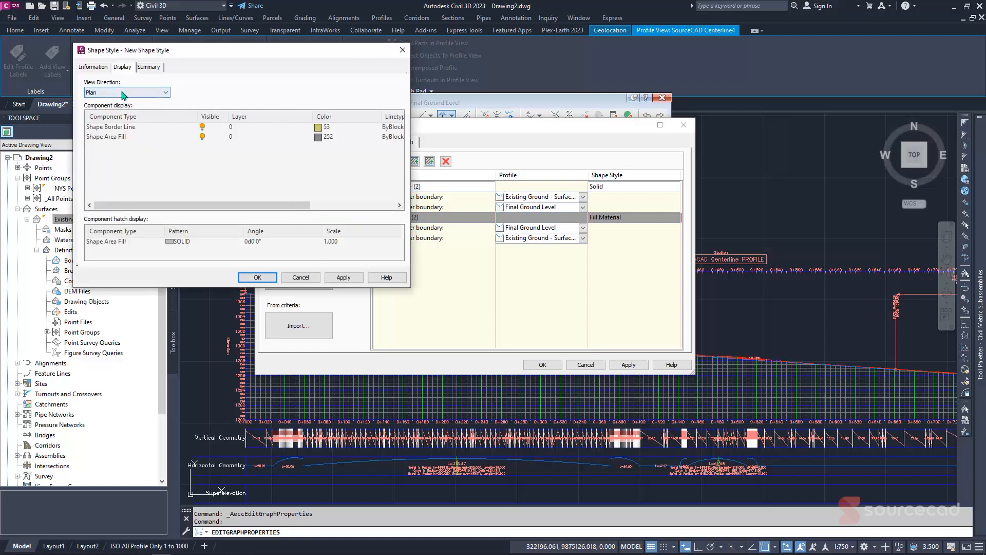
pyautogui.click(93, 67)
pyautogui.moveTo(128, 91); pyautogui.dragTo(87, 92)
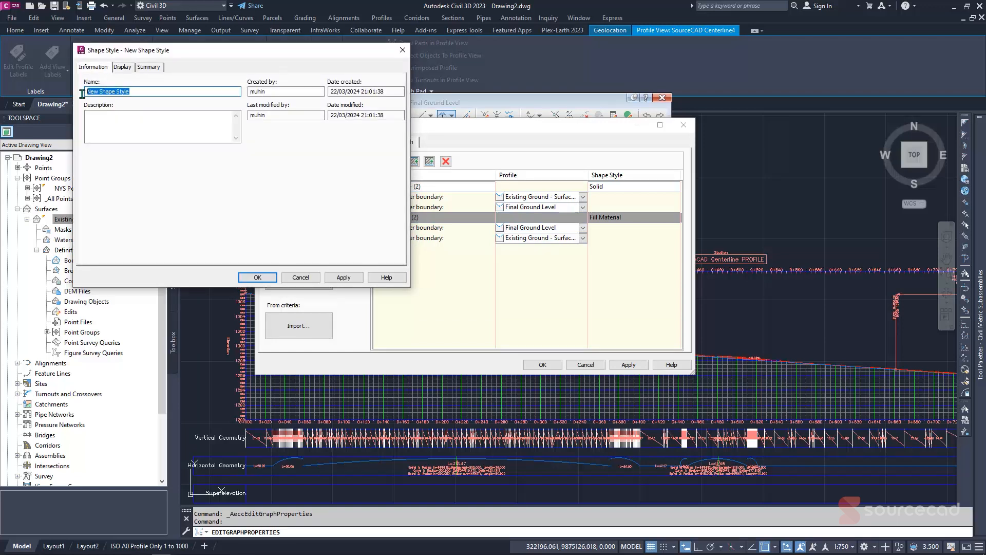
pyautogui.write('Fill Solid')
# Set the Fill Solid style's area fill color to green in the Profile view direction and save the style.
pyautogui.click(122, 67)
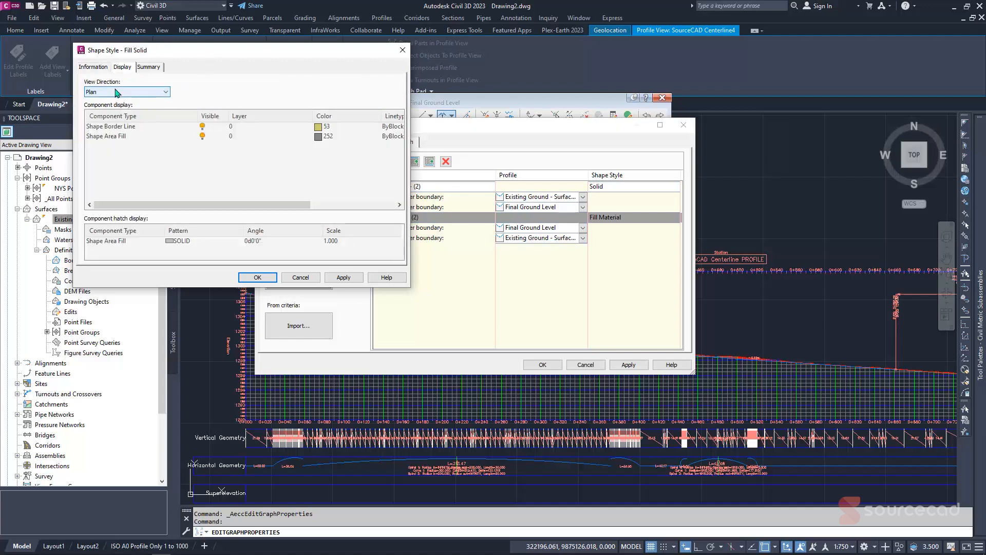
pyautogui.click(117, 92)
pyautogui.click(112, 109)
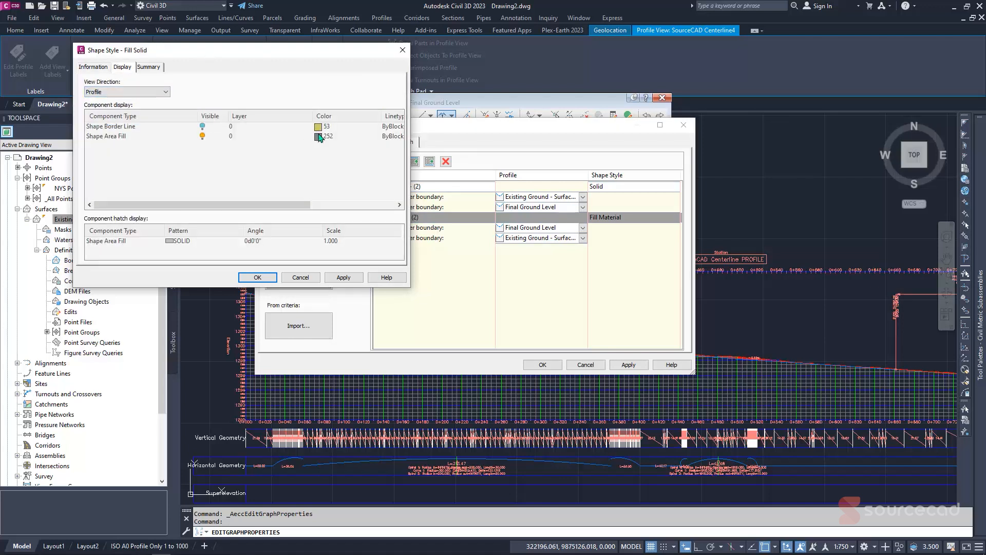
pyautogui.click(320, 137)
pyautogui.click(432, 305)
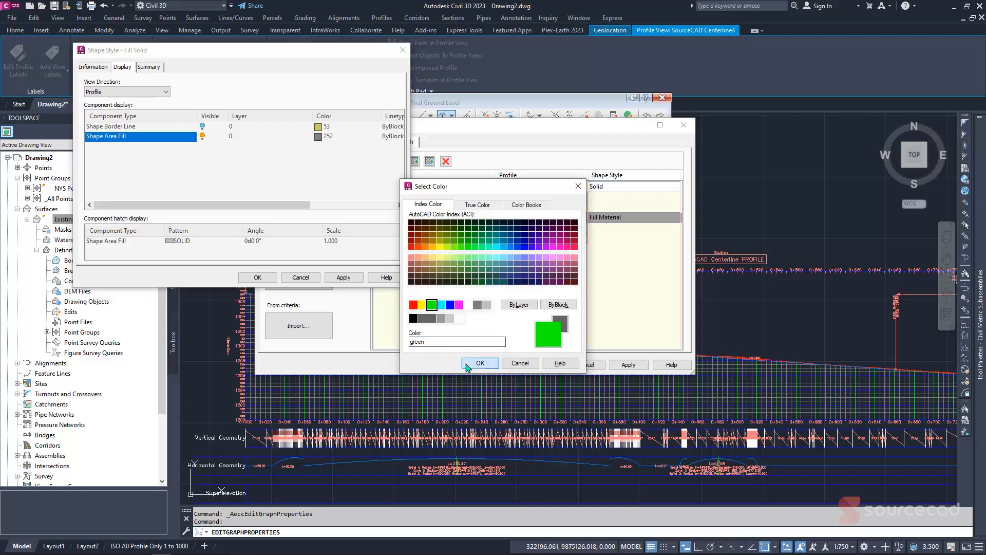
pyautogui.click(480, 364)
pyautogui.click(258, 278)
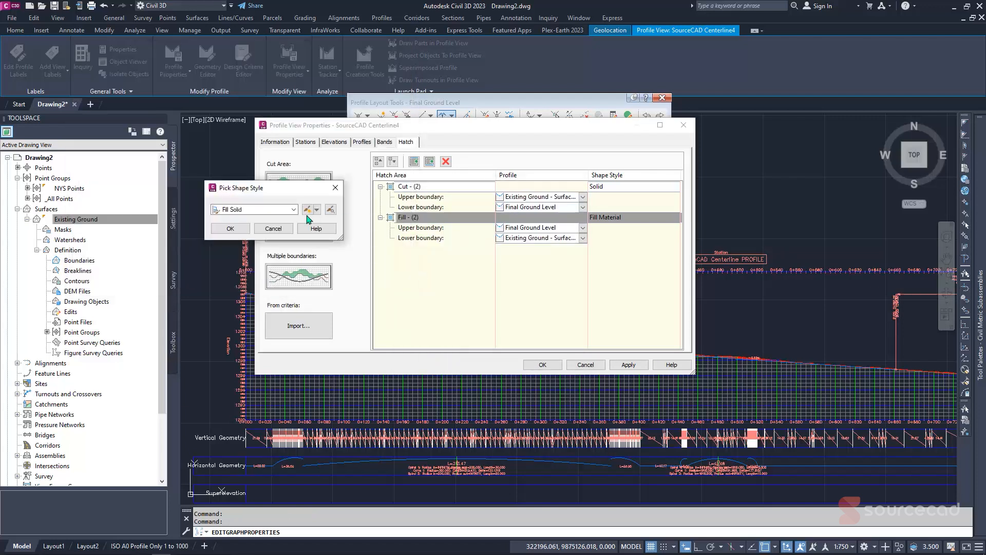
# Assign the Fill Solid style to the fill area hatch and apply the profile view properties.
pyautogui.click(231, 228)
pyautogui.click(628, 365)
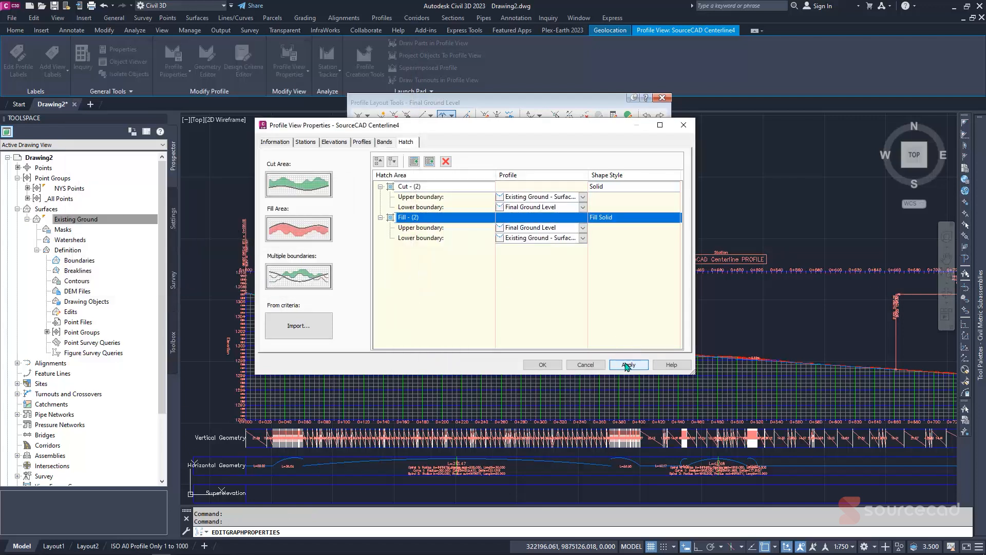
pyautogui.click(557, 364)
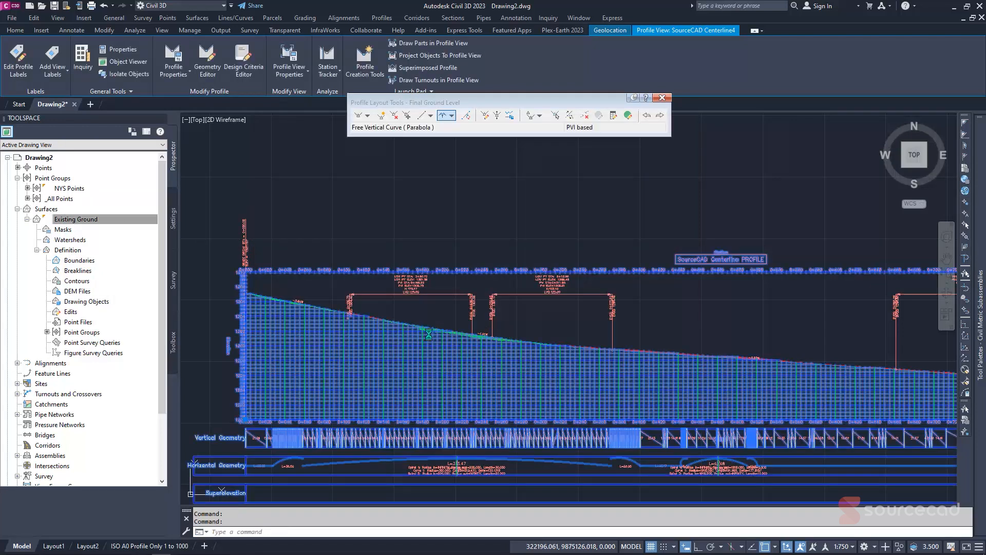
# Inspect the red and green cut and fill hatching along the profile, and close the profile layout tools.
pyautogui.press('Escape')
pyautogui.scroll(4, 421, 326)
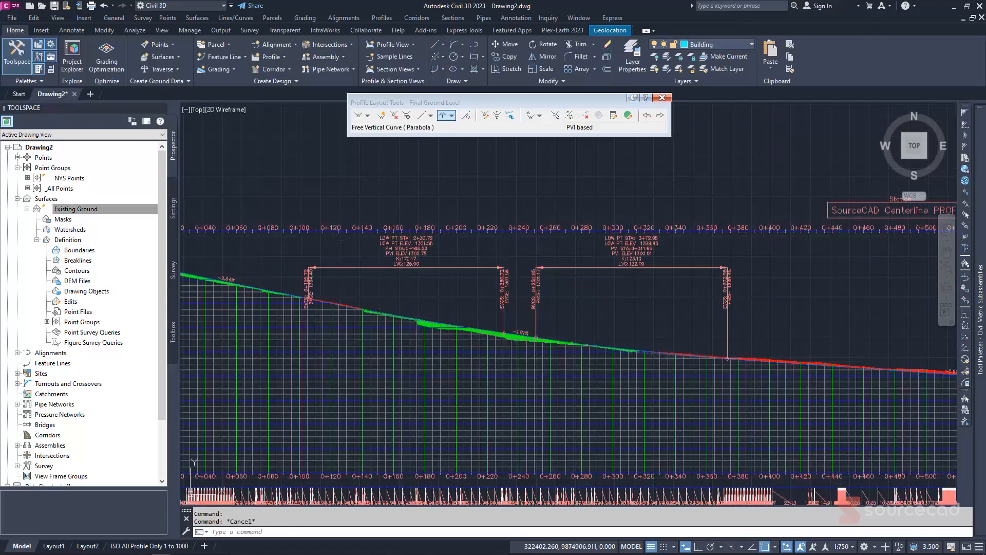
pyautogui.scroll(-5, 440, 357)
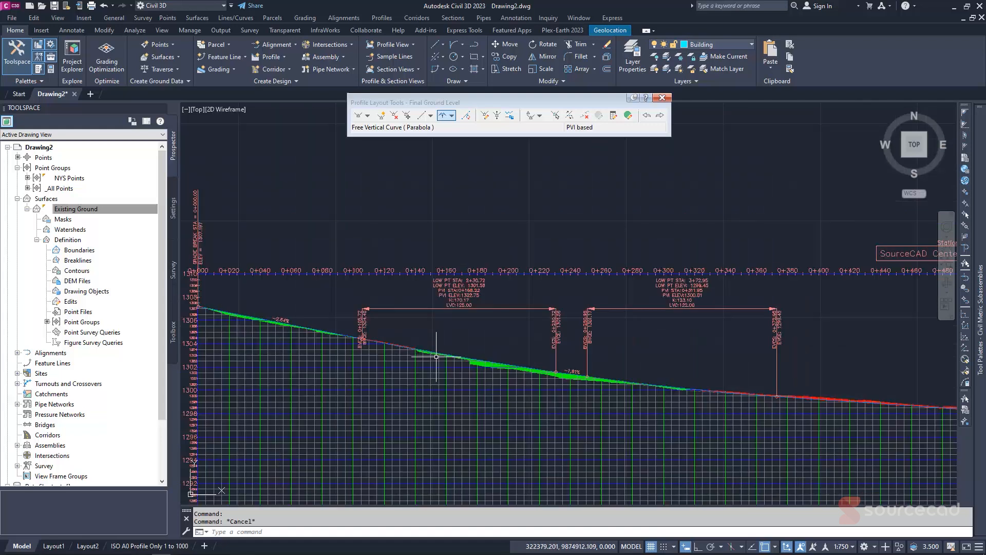
pyautogui.scroll(-3, 726, 367)
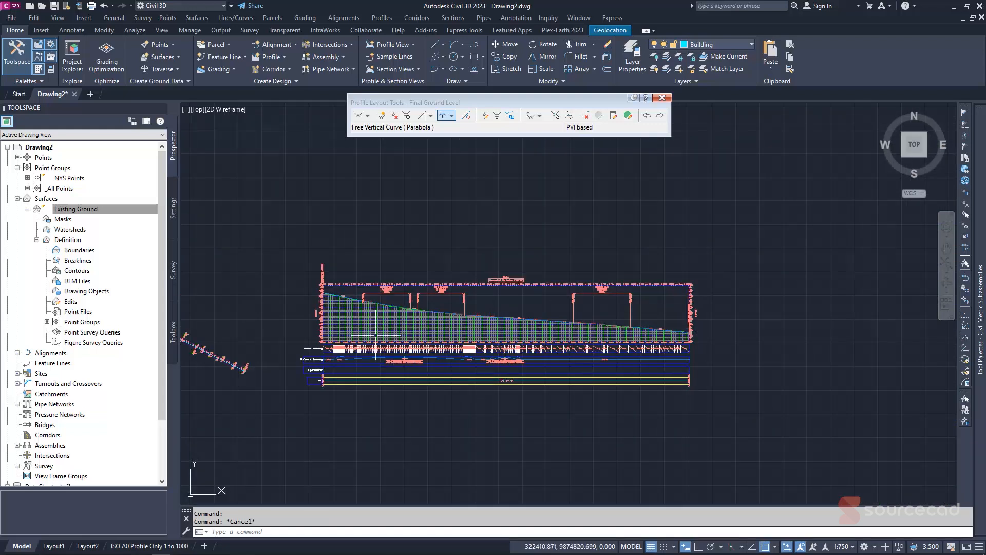
pyautogui.moveTo(318, 320); pyautogui.dragTo(466, 341, button='middle')
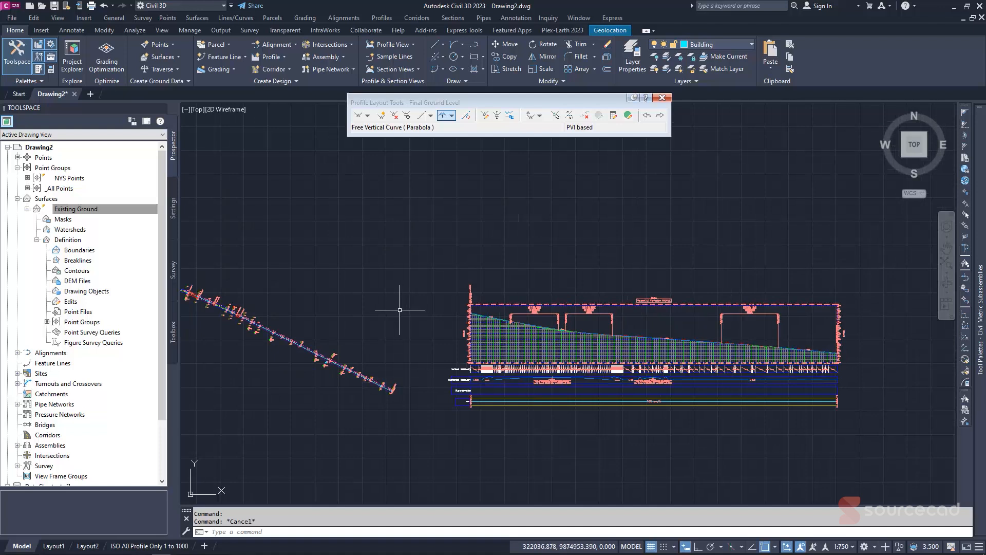
pyautogui.click(662, 98)
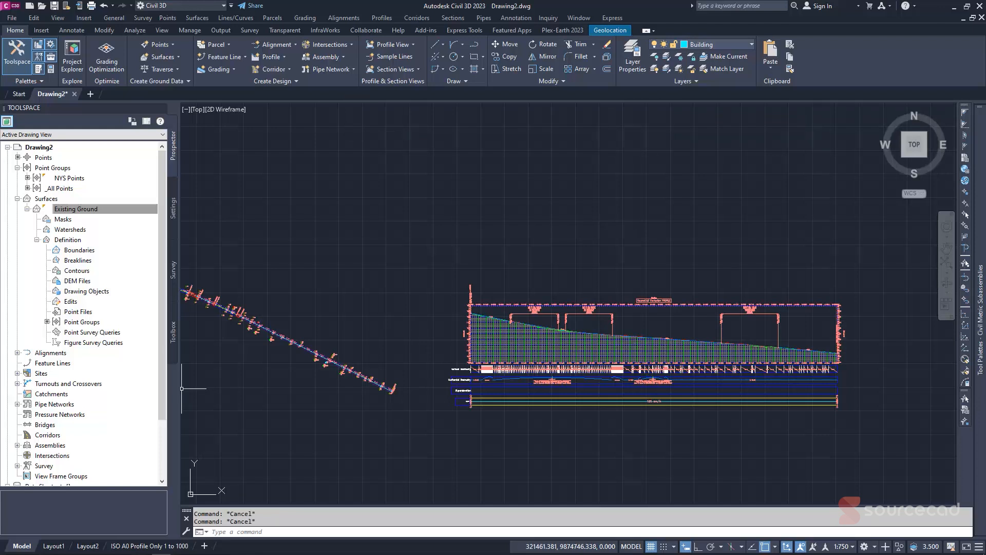
# Start a new corridor and name it SourceCAD Road Corridor.
pyautogui.moveTo(352, 188); pyautogui.dragTo(441, 184, button='middle')
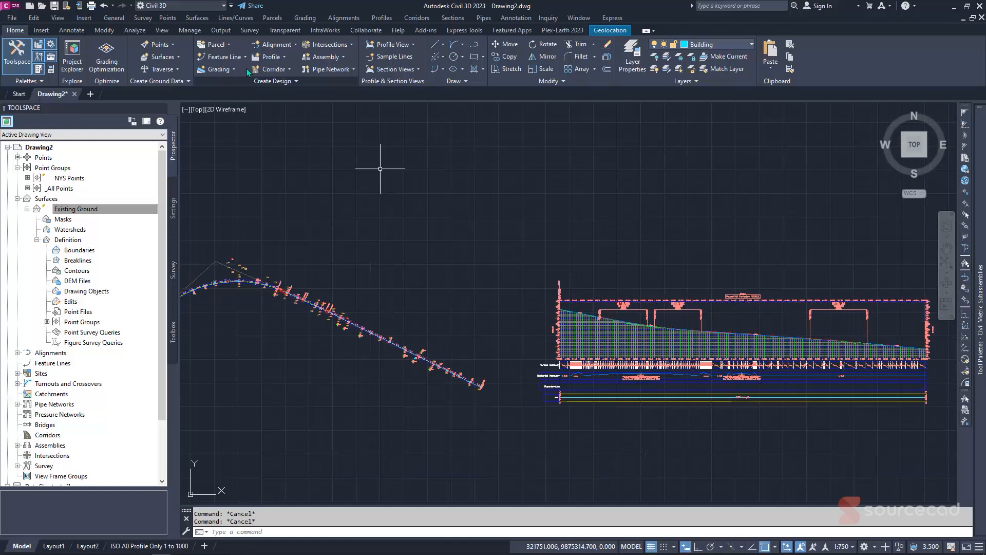
pyautogui.click(283, 71)
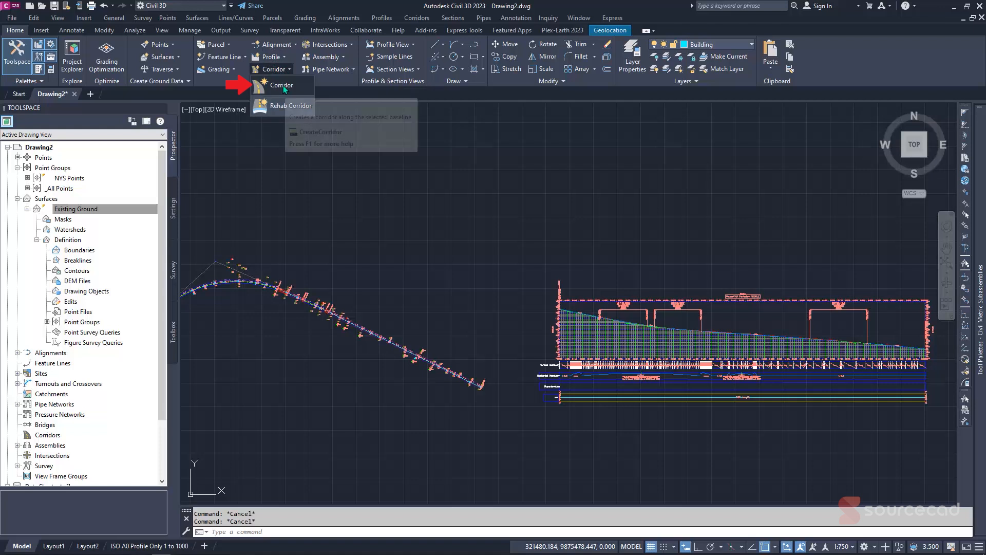
pyautogui.click(416, 19)
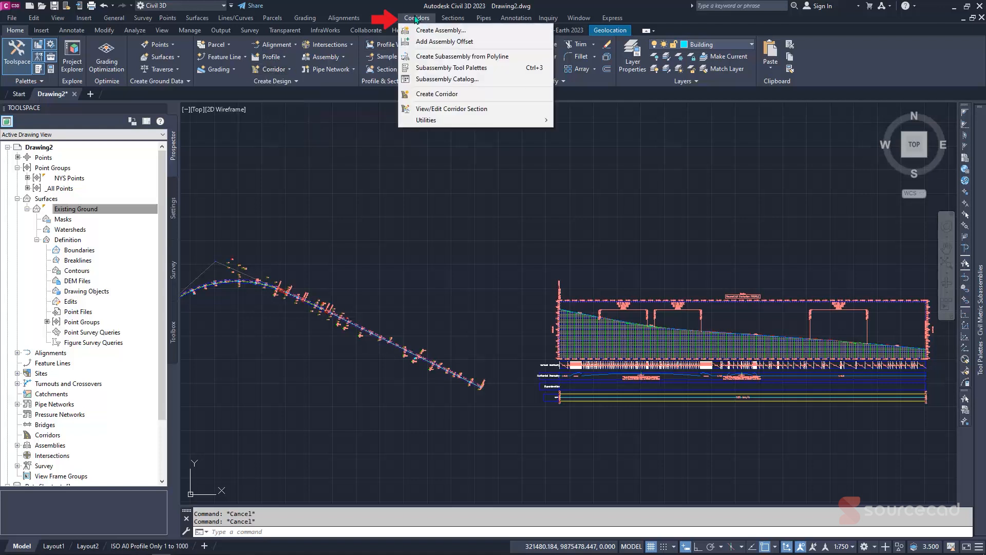
pyautogui.click(455, 94)
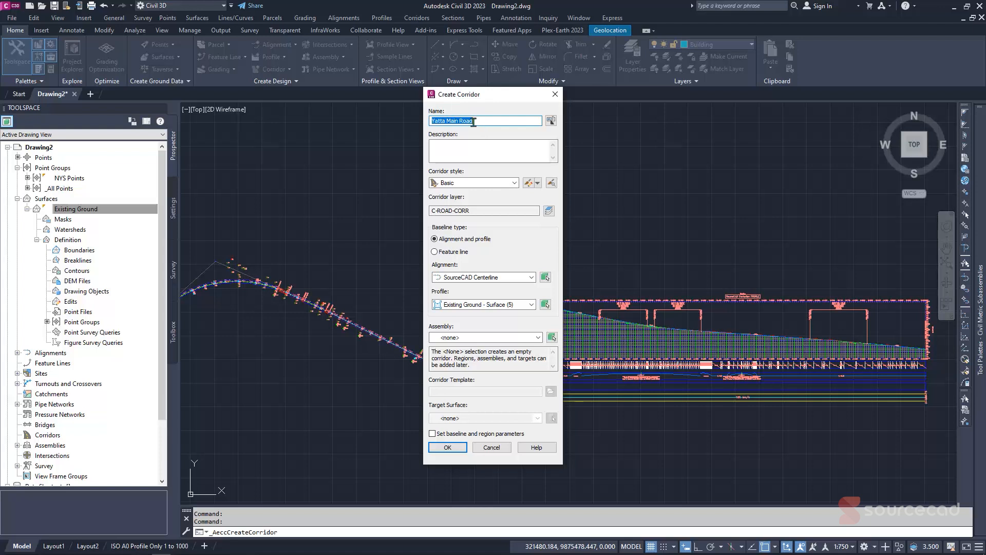
pyautogui.moveTo(460, 121); pyautogui.dragTo(430, 121)
pyautogui.write('Sou')
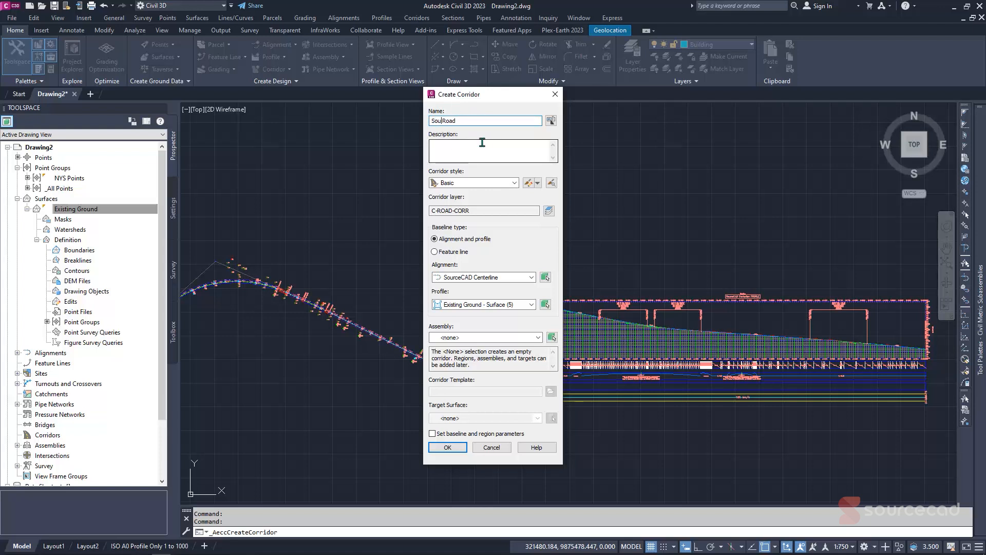
pyautogui.write('rceCAD')
pyautogui.click(487, 121)
pyautogui.write('c')
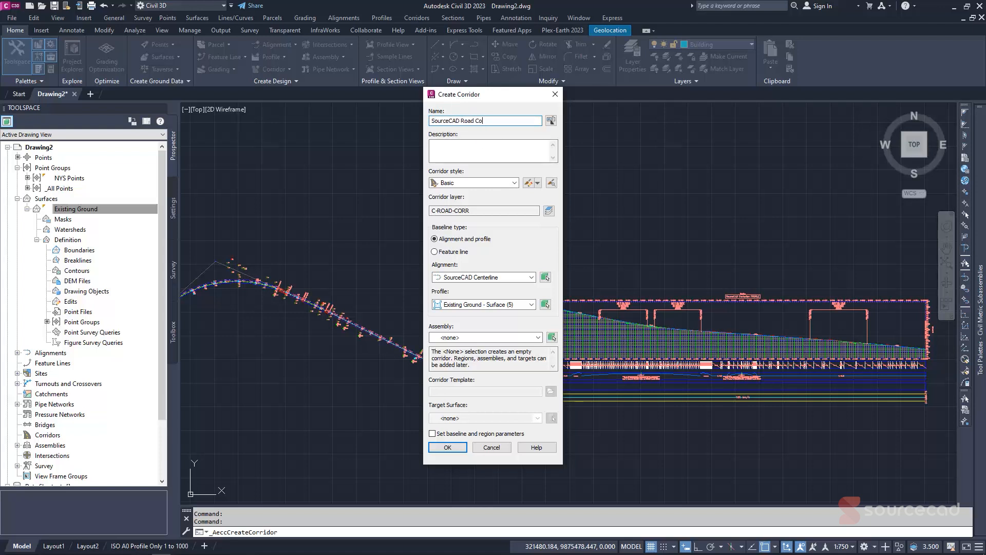
pyautogui.write('orridor')
# Leave the corridor description empty and keep the Basic corridor style and the C-ROAD-CORR layer.
pyautogui.click(493, 153)
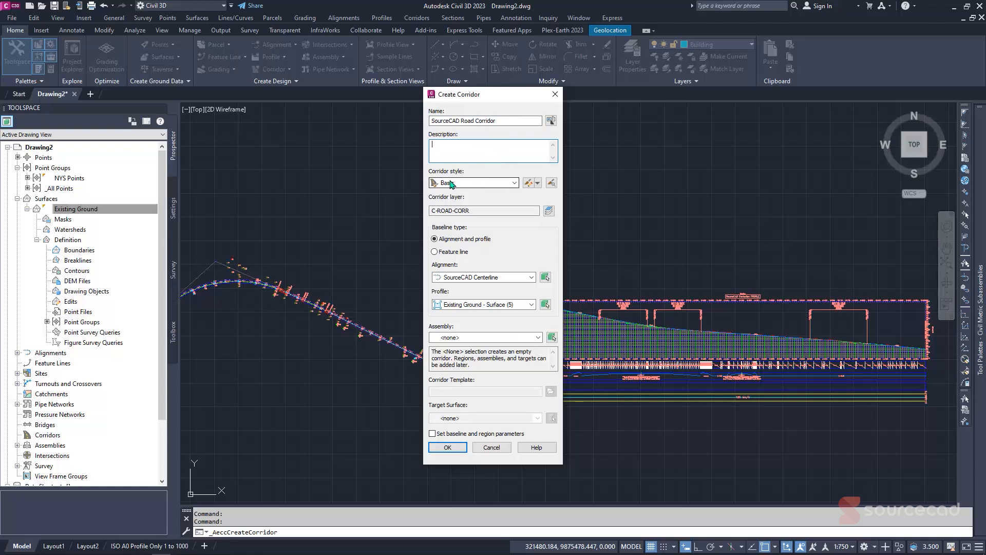
pyautogui.click(514, 184)
pyautogui.click(515, 183)
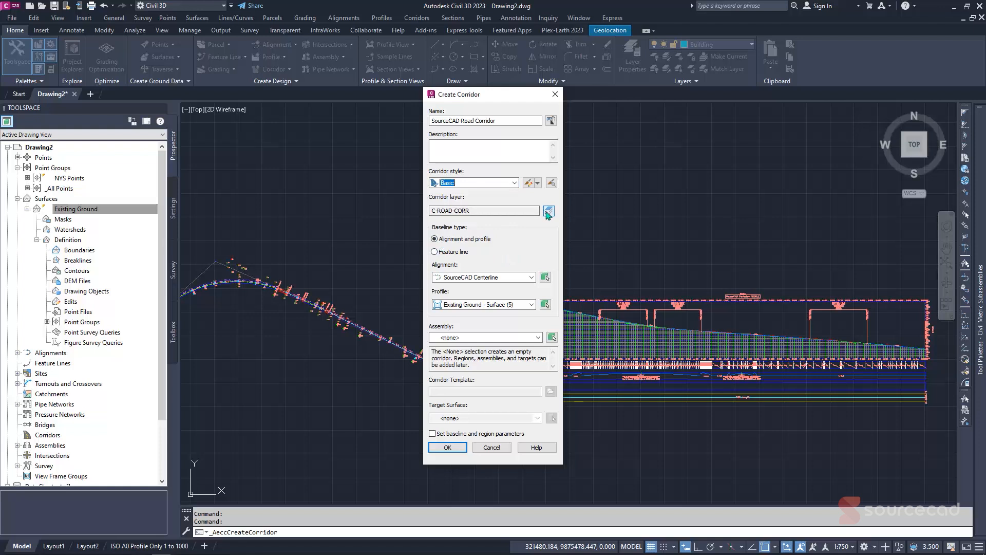
pyautogui.click(454, 212)
pyautogui.moveTo(454, 211); pyautogui.dragTo(473, 213)
pyautogui.click(467, 212)
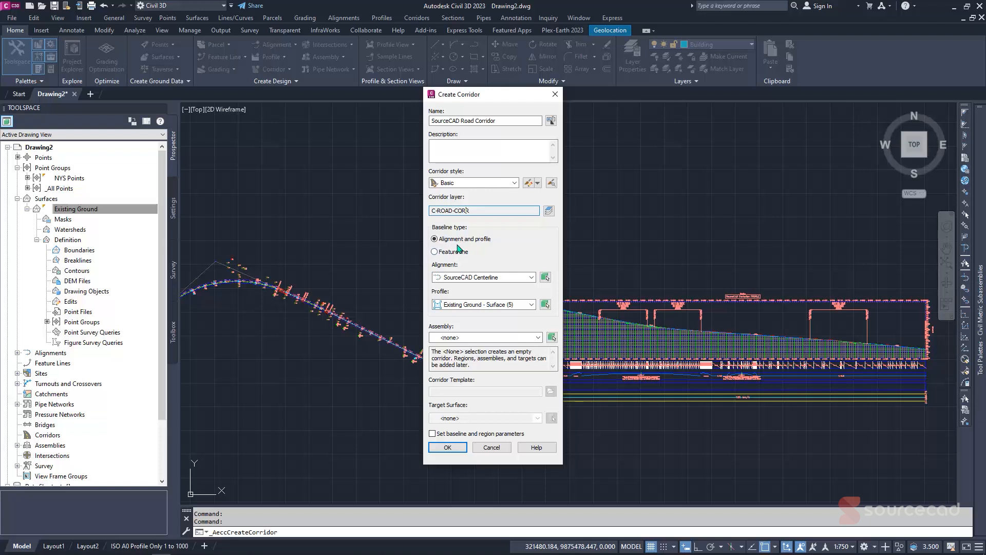
# Base the corridor on the SourceCAD Centerline alignment and the Final Ground Level profile.
pyautogui.click(531, 277)
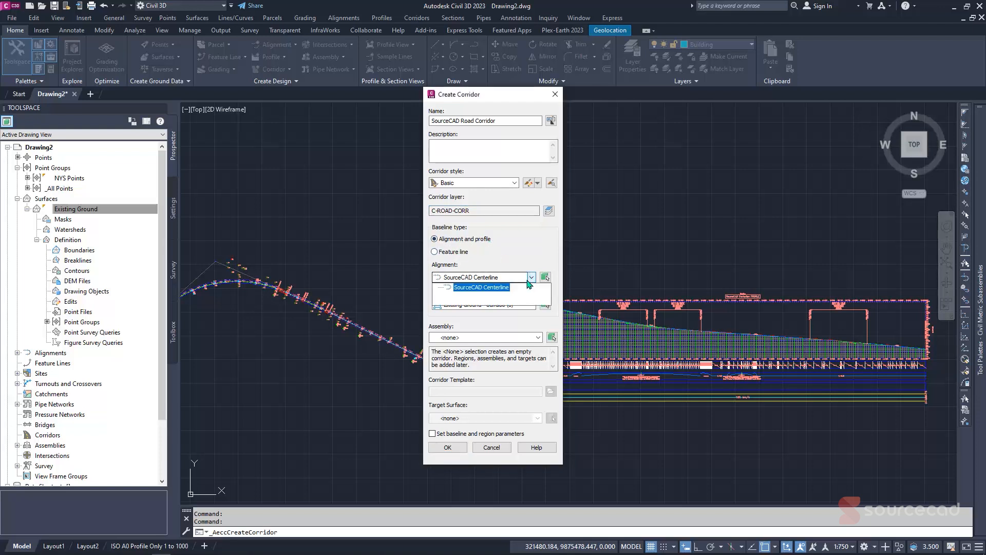
pyautogui.click(483, 288)
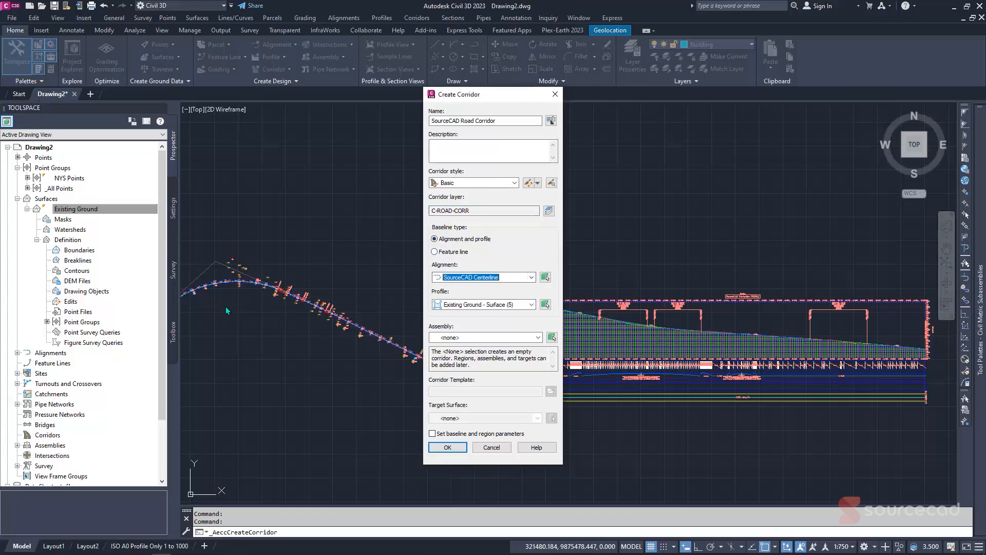
pyautogui.click(531, 277)
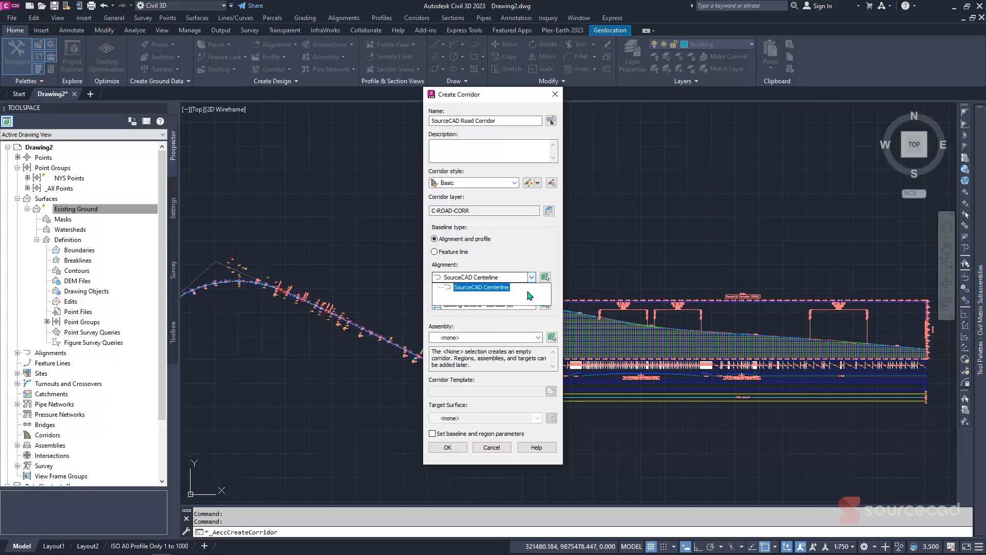
pyautogui.click(530, 296)
pyautogui.click(531, 305)
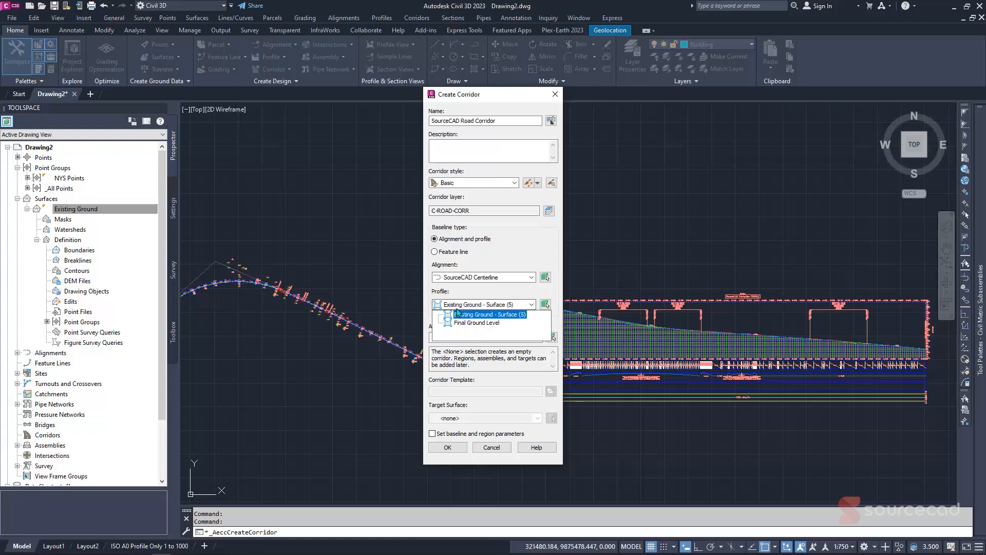
pyautogui.click(473, 322)
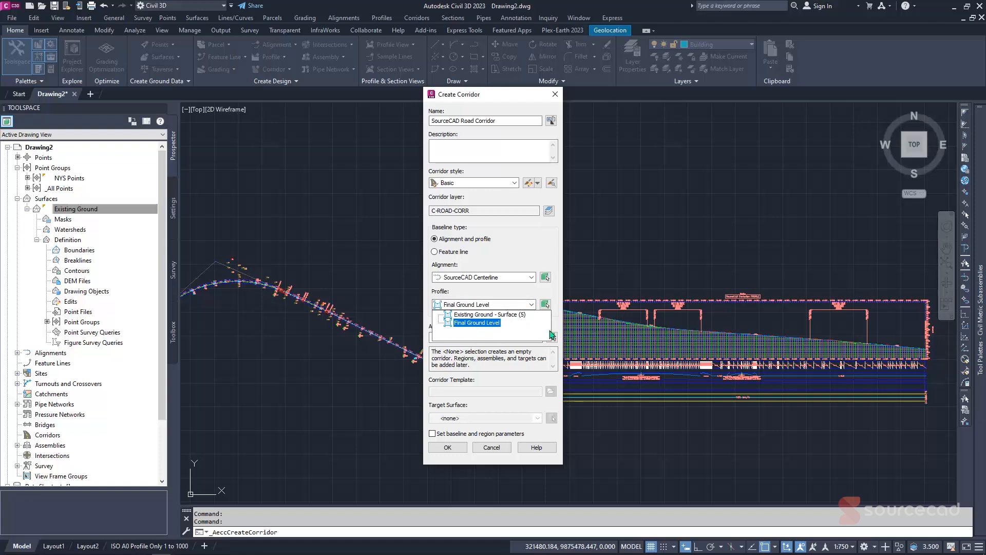
pyautogui.click(479, 323)
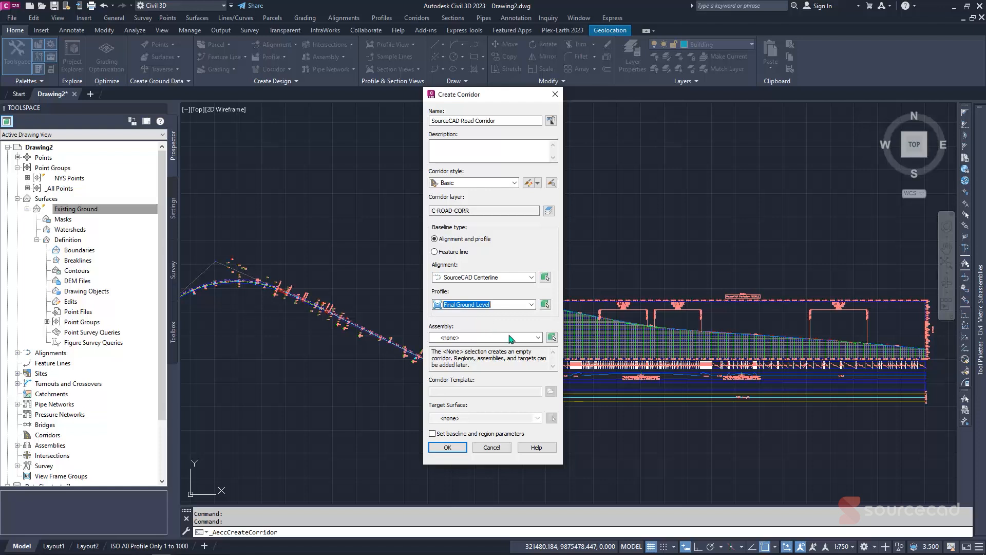
# Keep the corridor's assembly as none and create the corridor without regions.
pyautogui.click(538, 338)
pyautogui.click(539, 337)
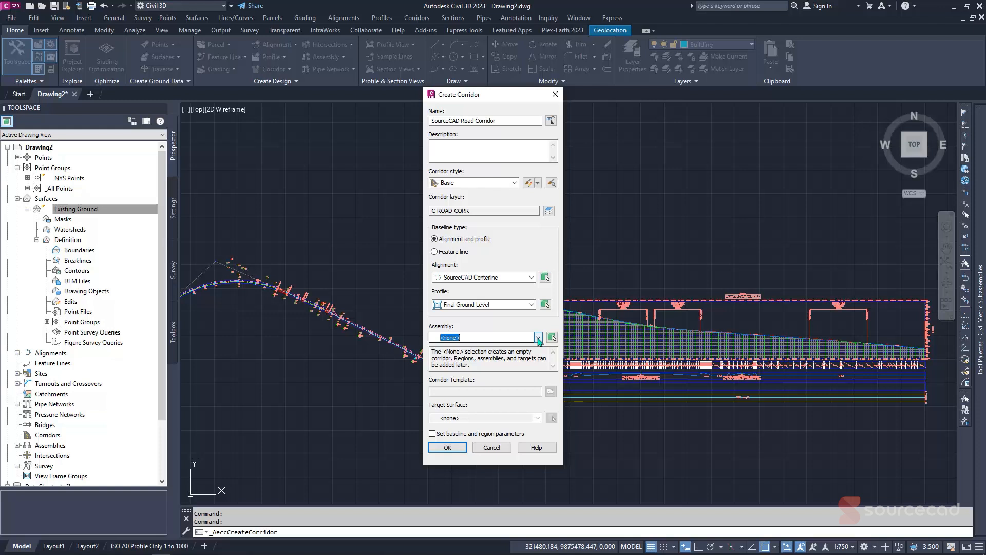
pyautogui.click(448, 446)
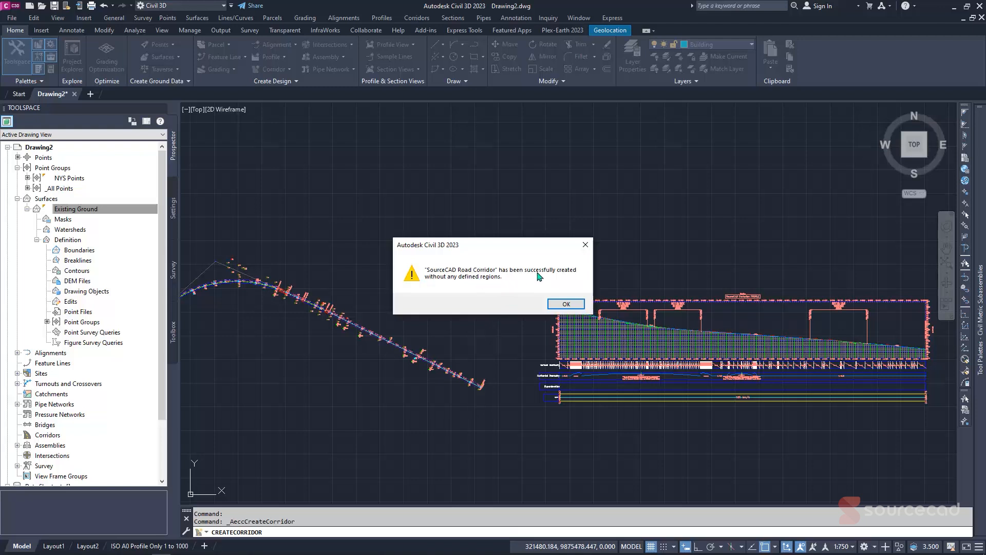
pyautogui.click(566, 304)
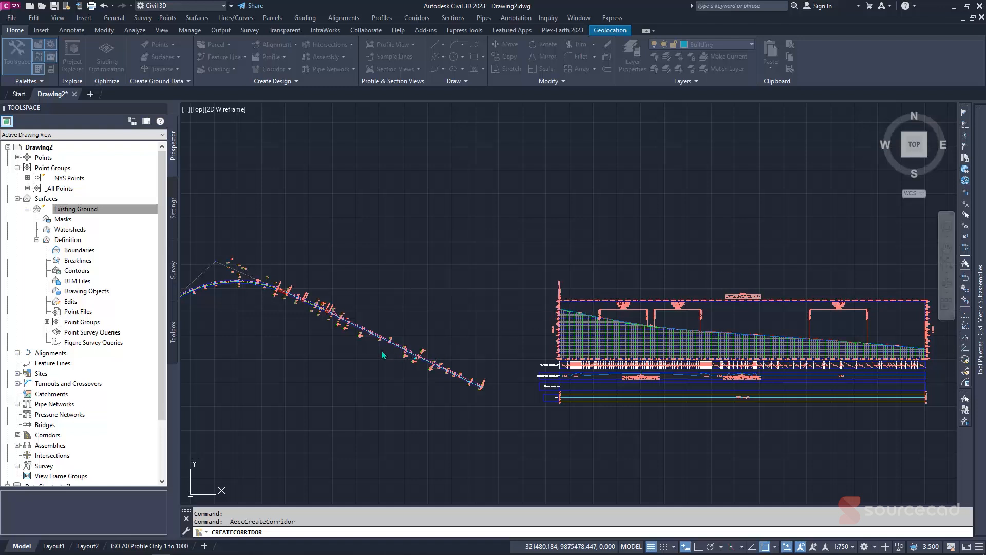
pyautogui.scroll(-3, 382, 355)
pyautogui.scroll(6, 266, 334)
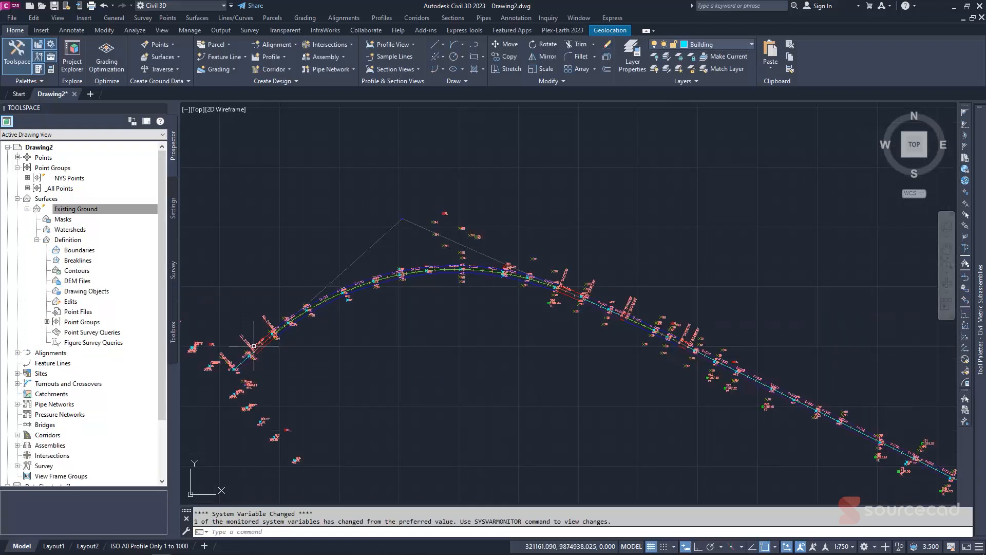
pyautogui.scroll(3, 254, 346)
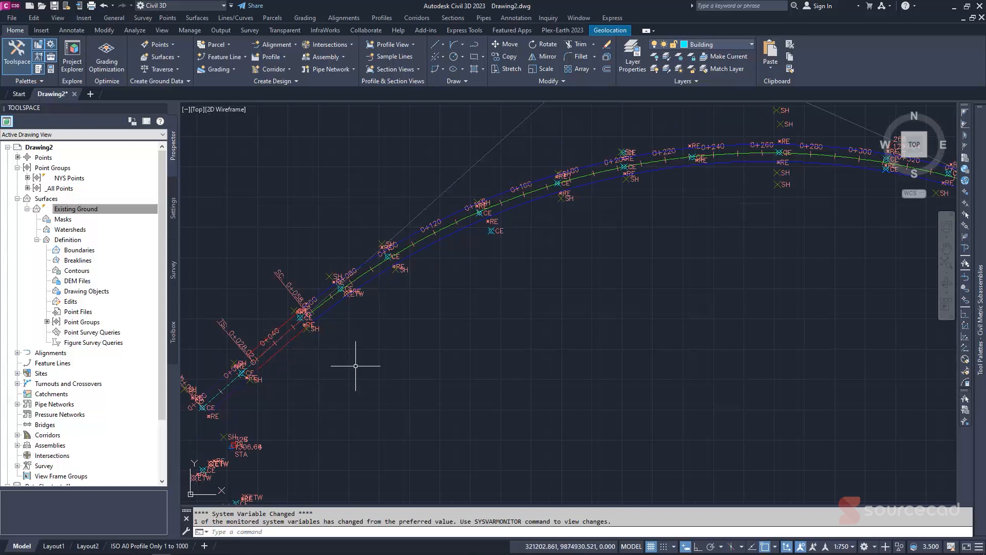
pyautogui.scroll(-4, 359, 351)
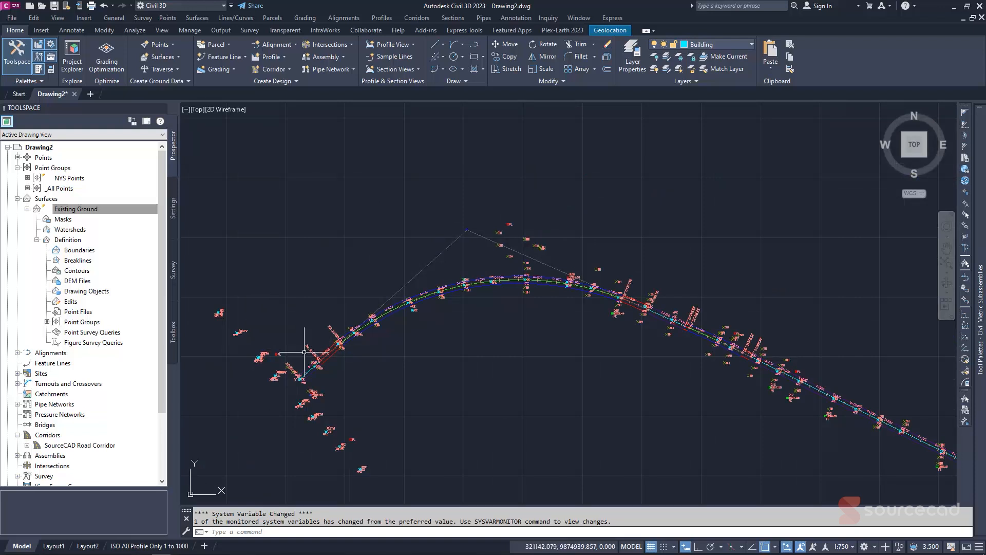
pyautogui.scroll(2, 308, 354)
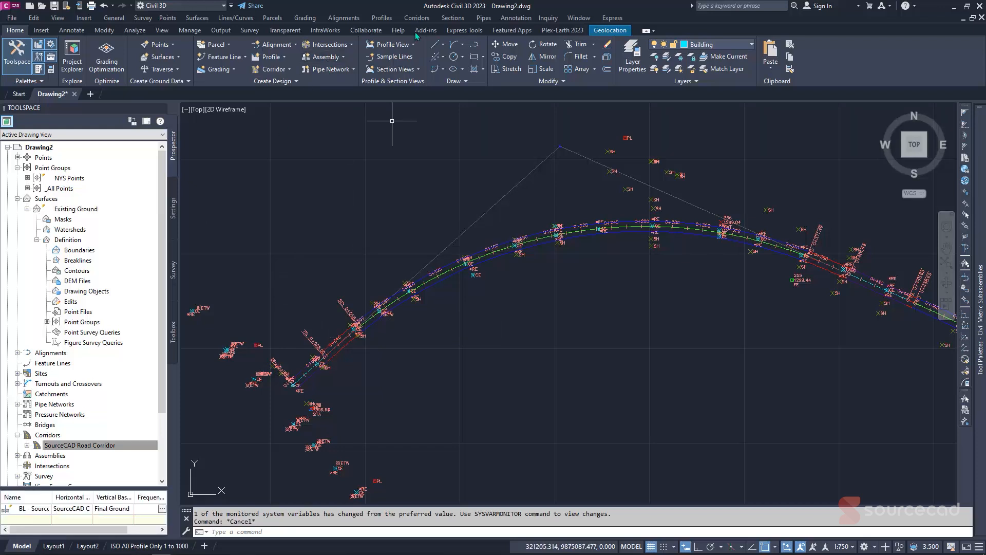
# Start a new assembly named Curbs Typical and leave its description empty.
pyautogui.click(417, 18)
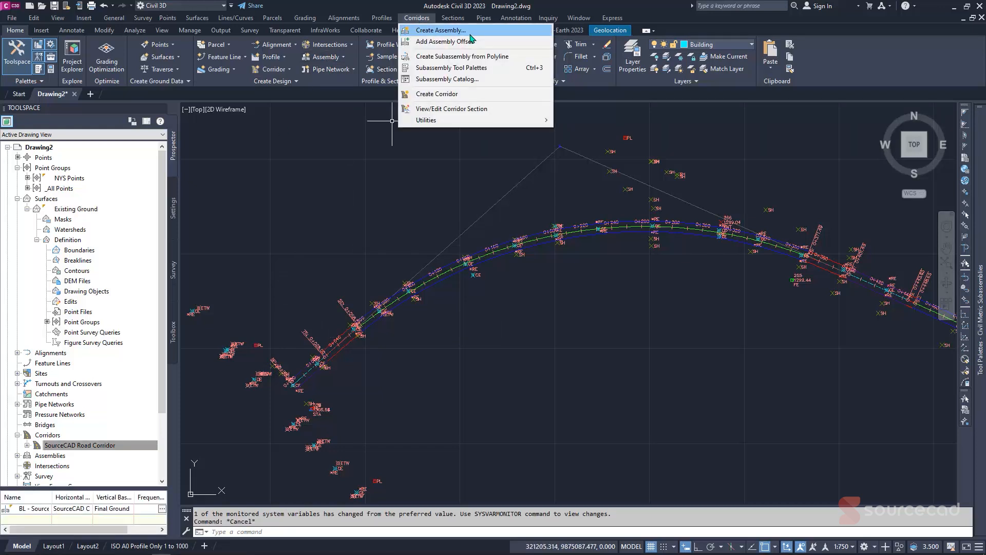
pyautogui.click(471, 34)
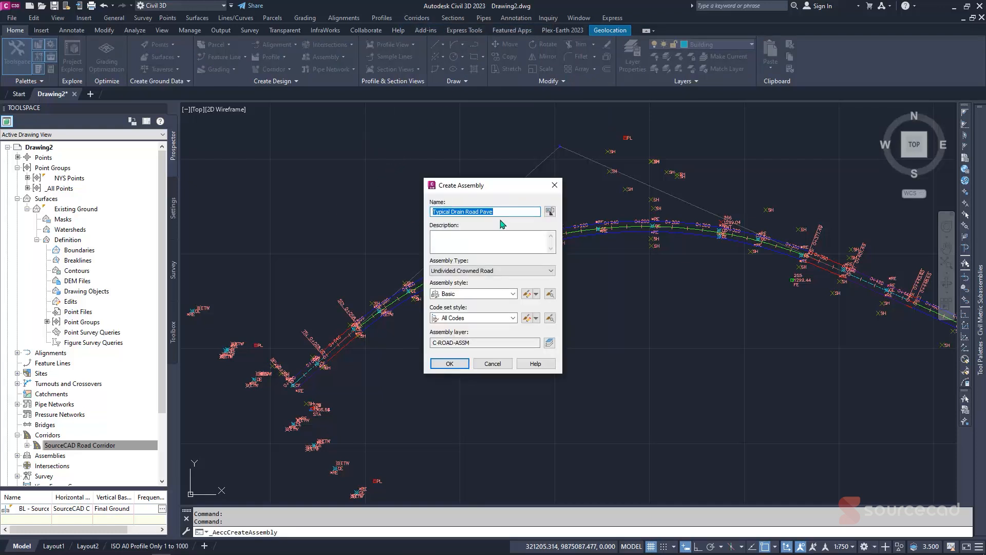
pyautogui.write('Curbs Typical')
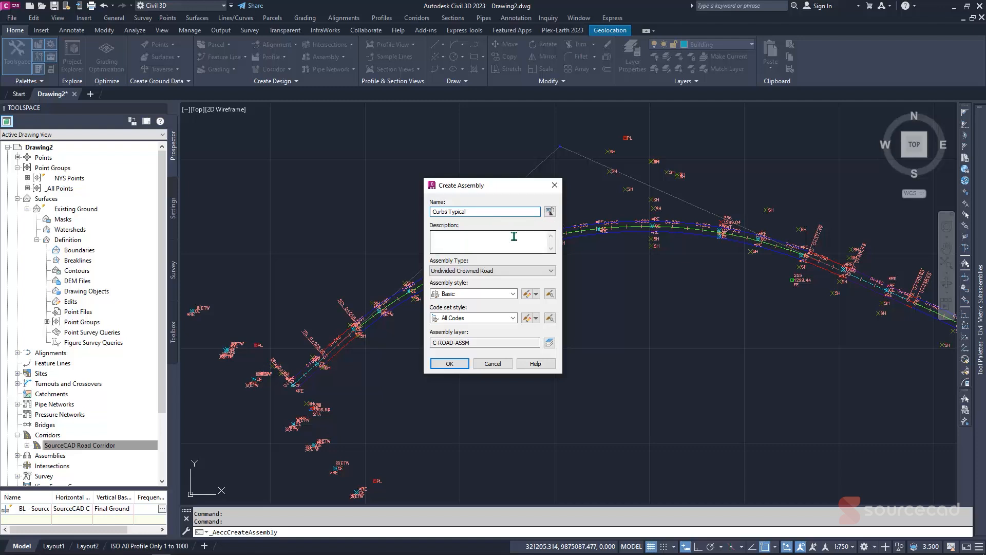
pyautogui.click(508, 236)
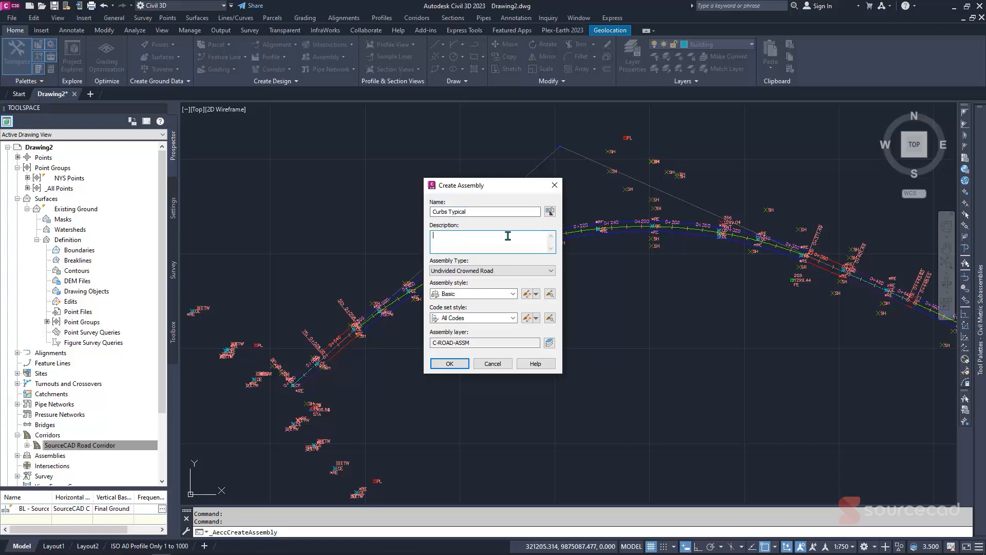
# Create the assembly as an Undivided Crowned Road with the Basic style, All Codes code set and C-ROAD-ASSM layer.
pyautogui.click(469, 273)
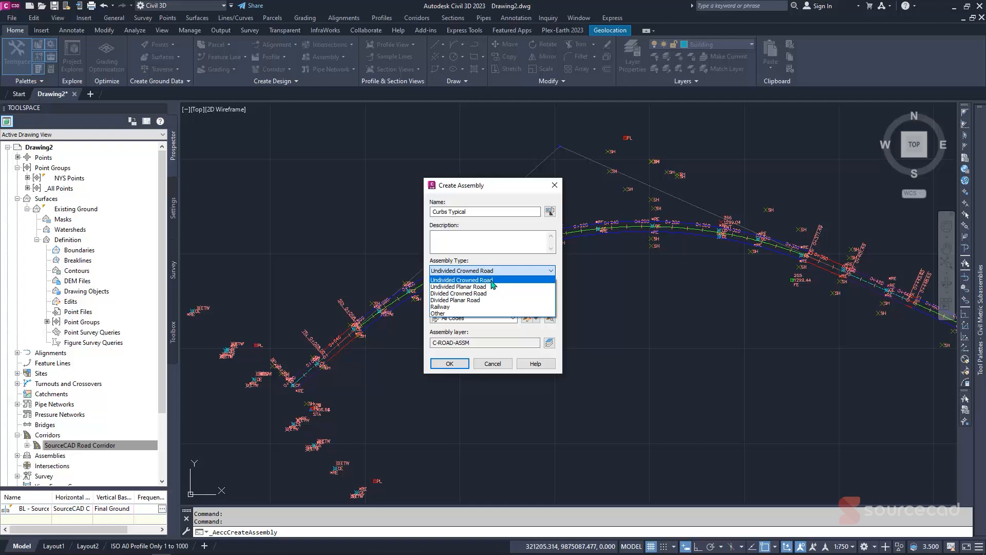
pyautogui.click(492, 284)
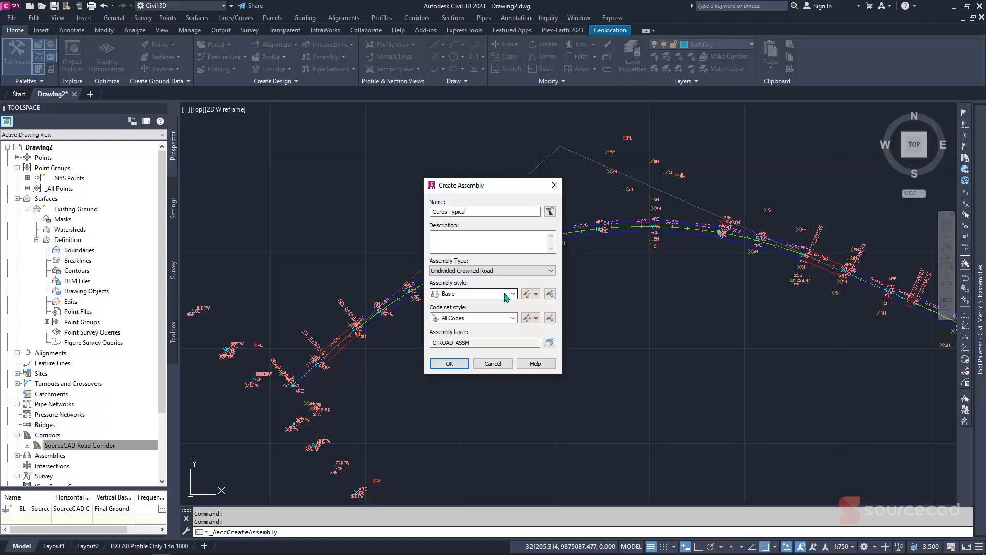
pyautogui.click(512, 294)
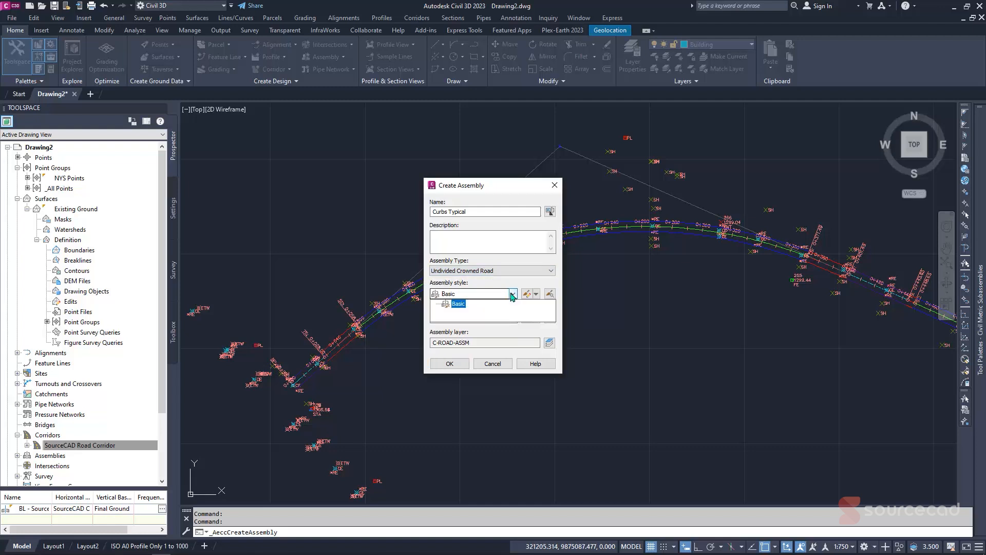
pyautogui.click(512, 294)
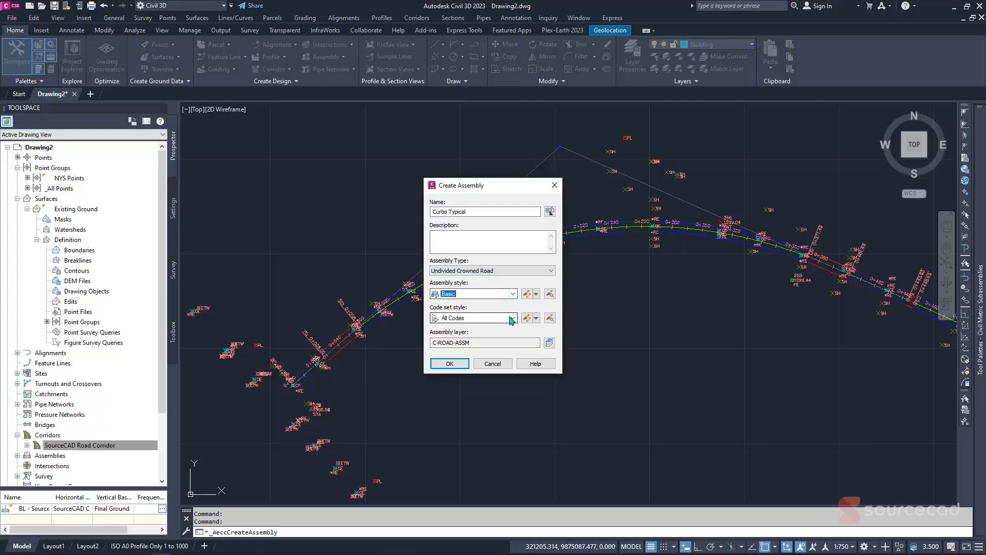
pyautogui.click(512, 318)
pyautogui.click(511, 318)
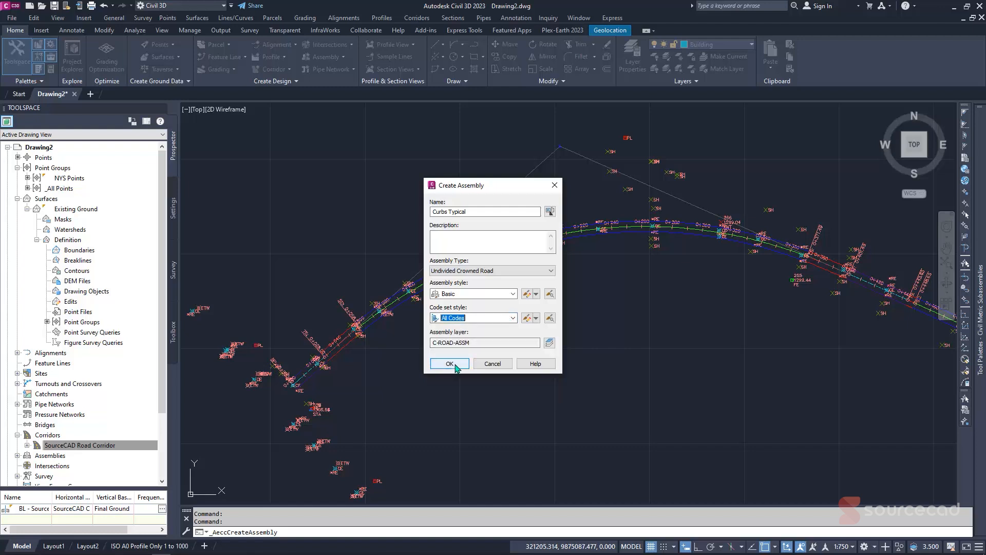
pyautogui.click(454, 343)
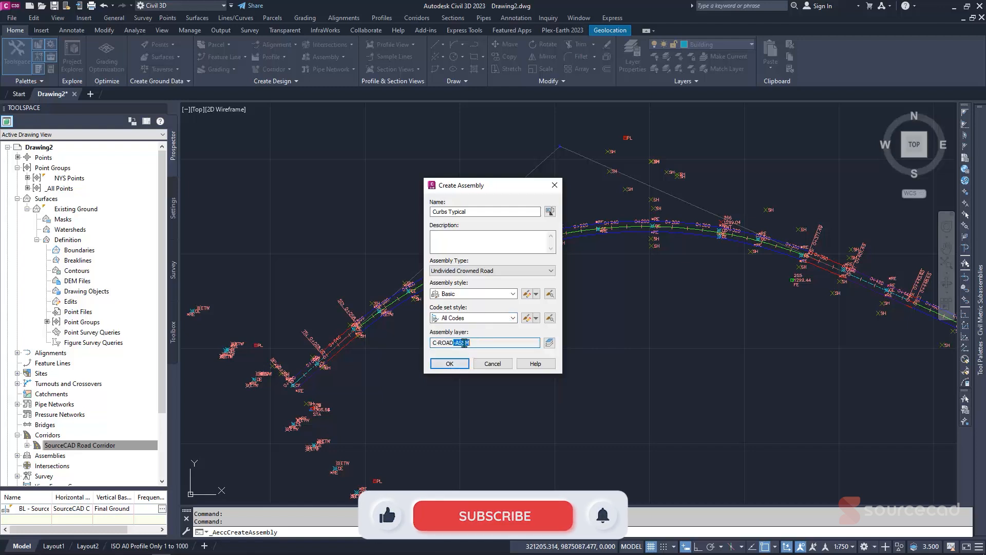
pyautogui.click(449, 364)
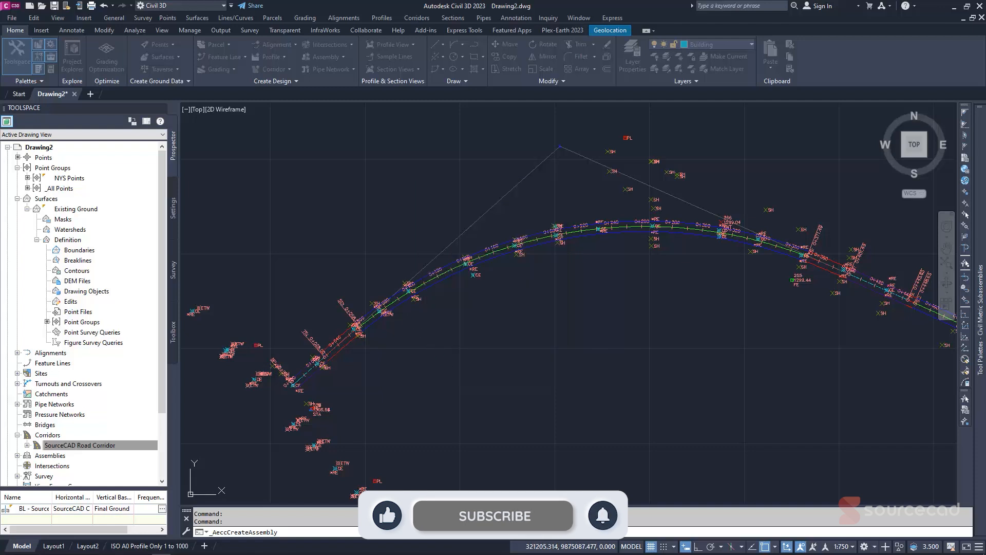
# Place the assembly baseline in the empty drawing area above the start of the road alignment.
pyautogui.moveTo(286, 224); pyautogui.dragTo(328, 226, button='middle')
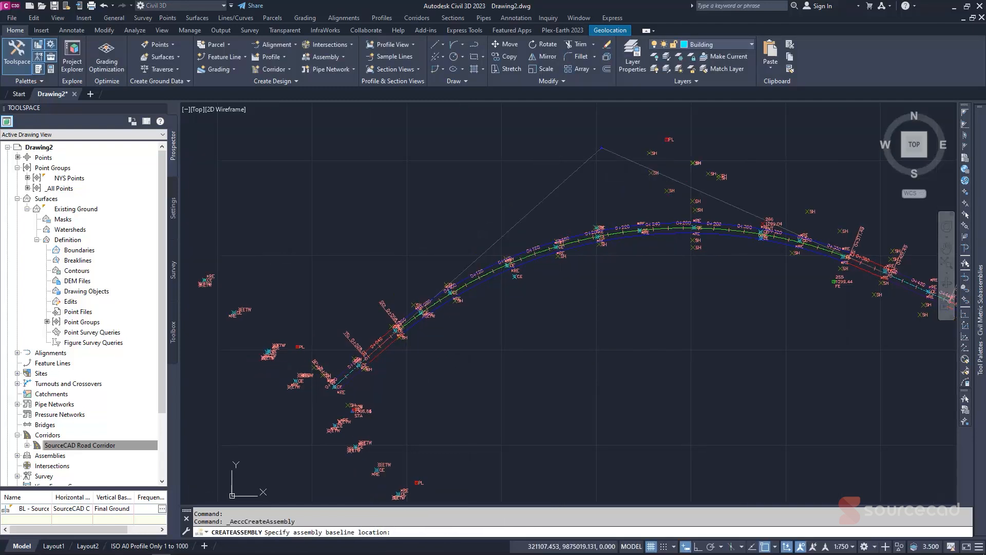
pyautogui.moveTo(306, 192); pyautogui.dragTo(348, 239, button='middle')
pyautogui.moveTo(396, 215); pyautogui.dragTo(409, 226, button='middle')
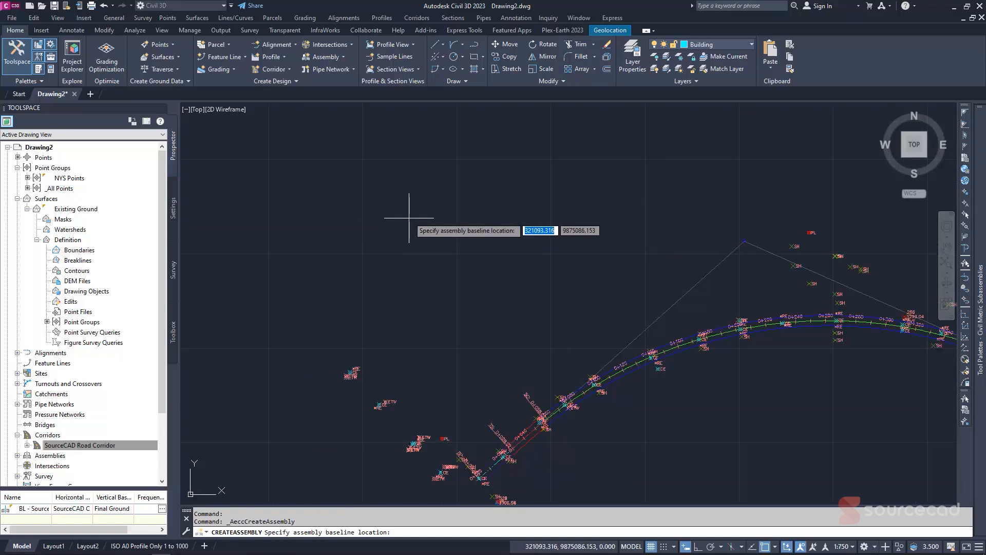
pyautogui.click(417, 203)
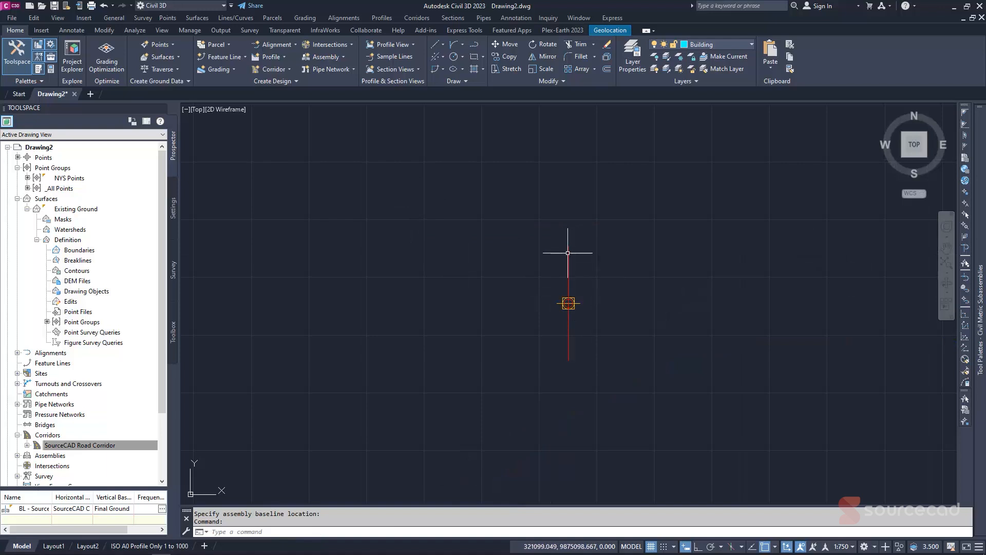
# Examine where the new assembly sits relative to the road alignment and the profile view.
pyautogui.scroll(-10, 602, 333)
pyautogui.middleClick(544, 337)
pyautogui.middleClick(543, 336)
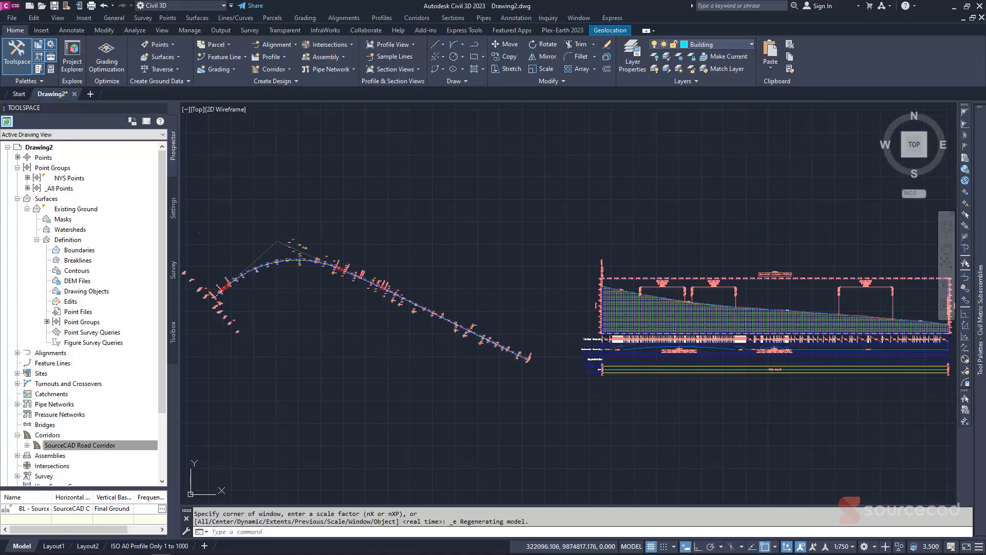
pyautogui.scroll(8, 507, 244)
pyautogui.scroll(-6, 507, 247)
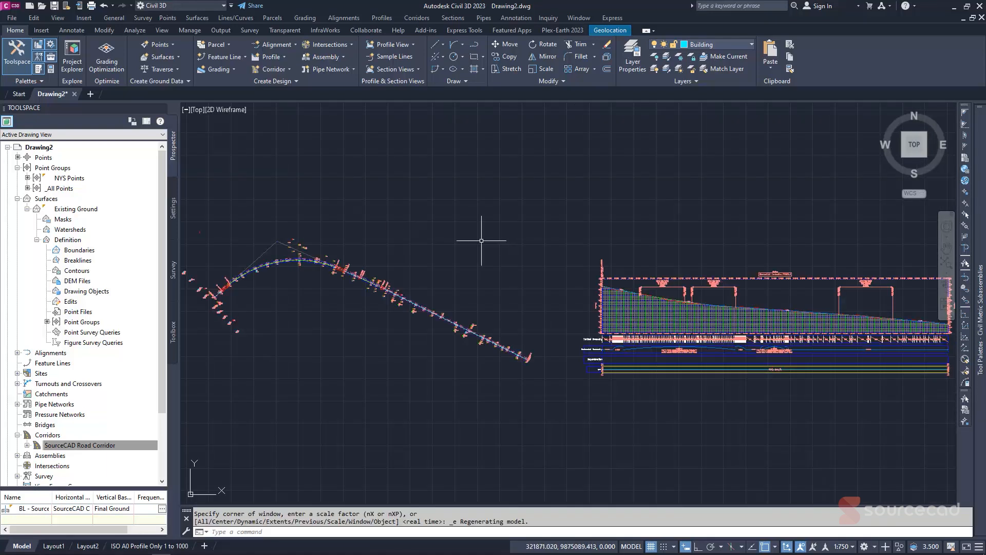
pyautogui.scroll(-2, 393, 231)
pyautogui.scroll(8, 402, 249)
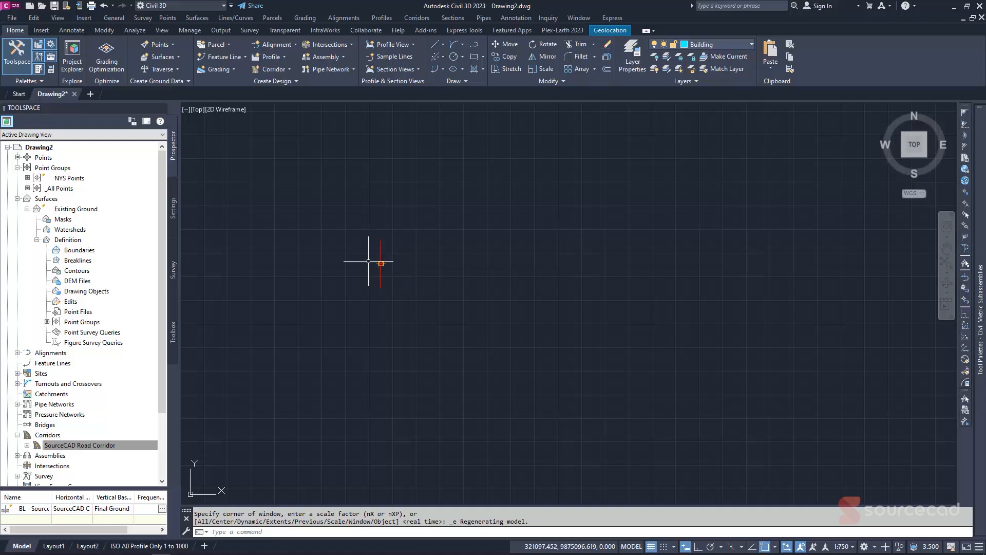
pyautogui.scroll(2, 368, 264)
pyautogui.scroll(3, 368, 265)
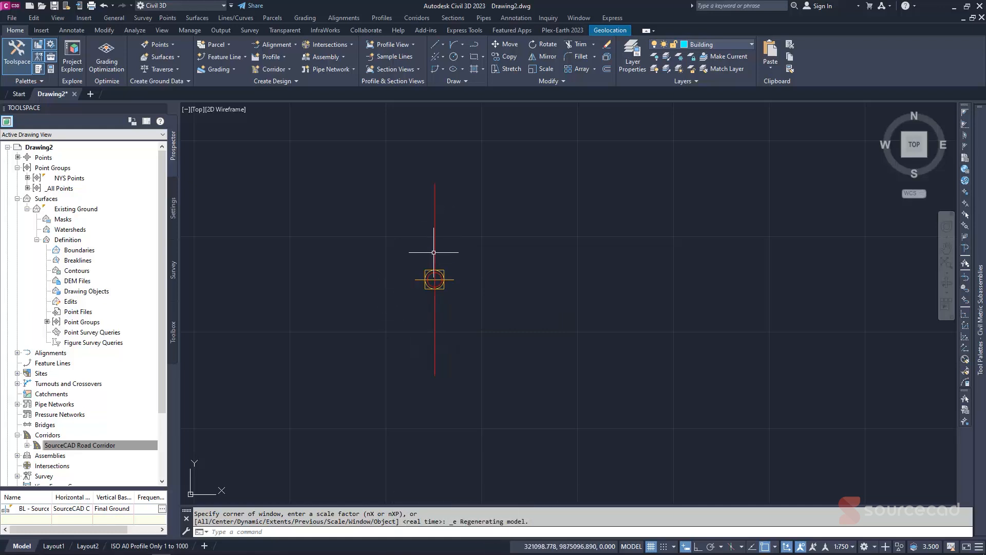
# Close the Tool Palettes and reopen them.
pyautogui.moveTo(528, 259)
pyautogui.click(435, 279)
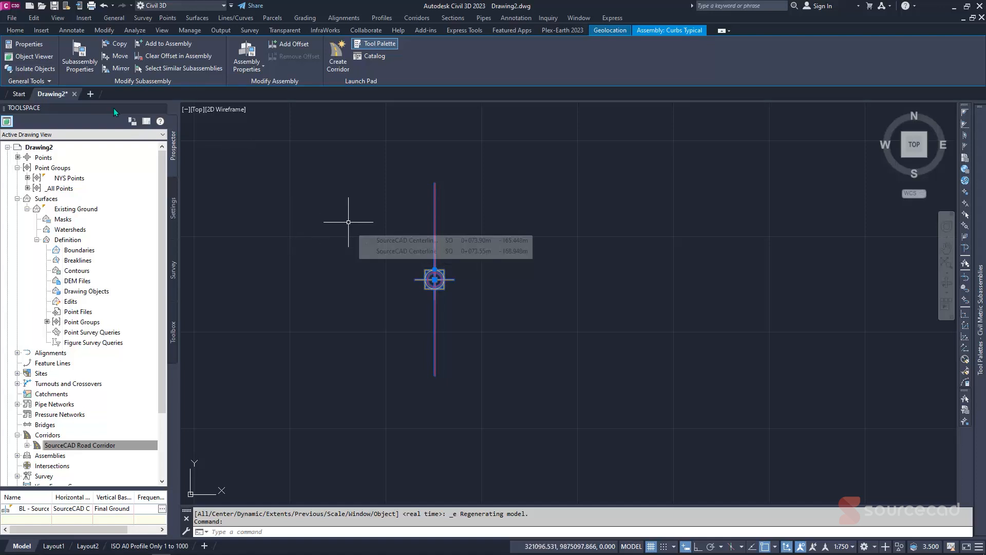
pyautogui.click(15, 30)
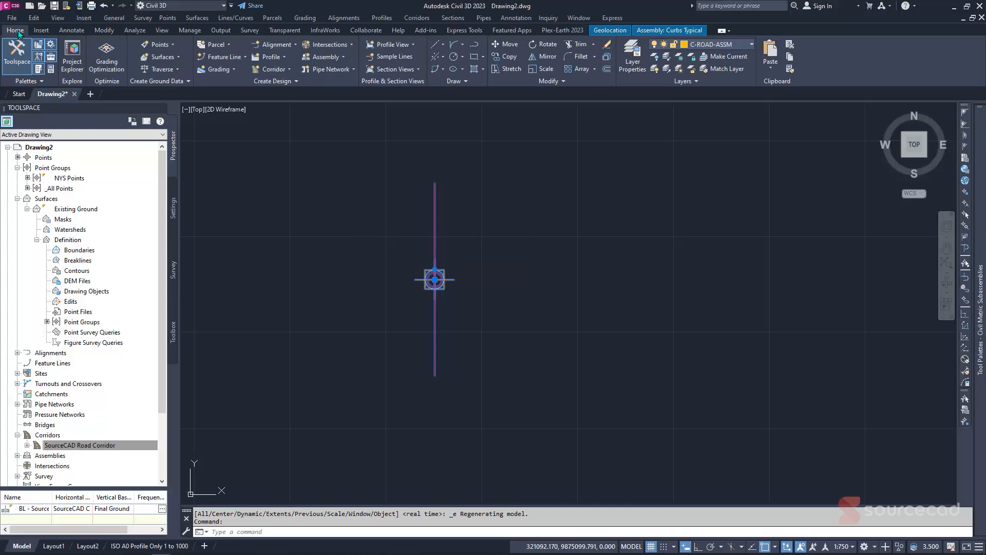
pyautogui.click(38, 69)
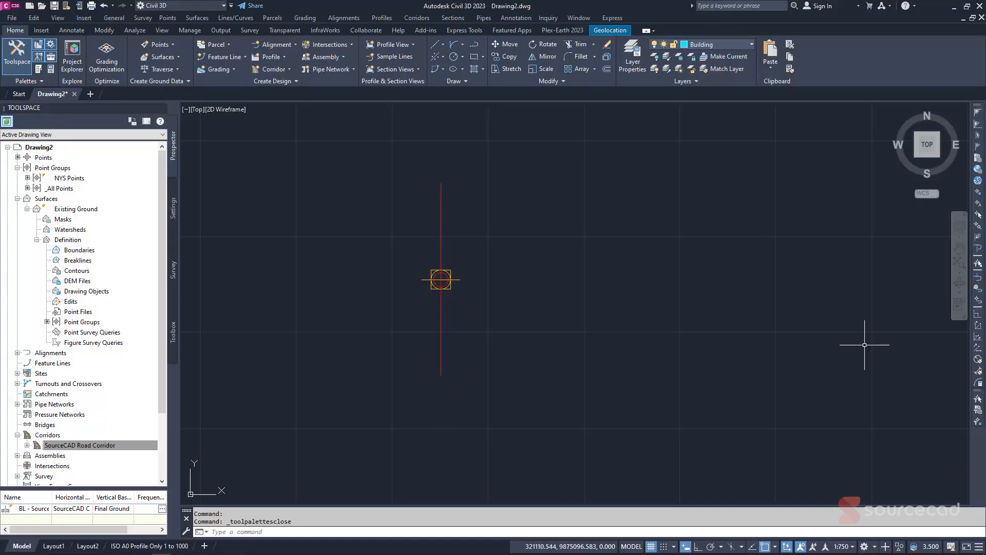
pyautogui.click(42, 71)
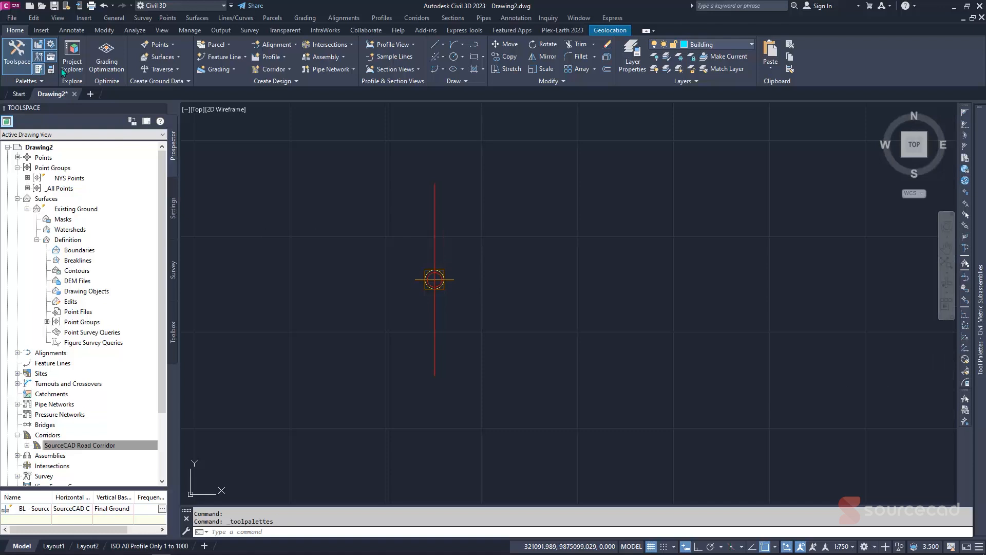
pyautogui.click(161, 31)
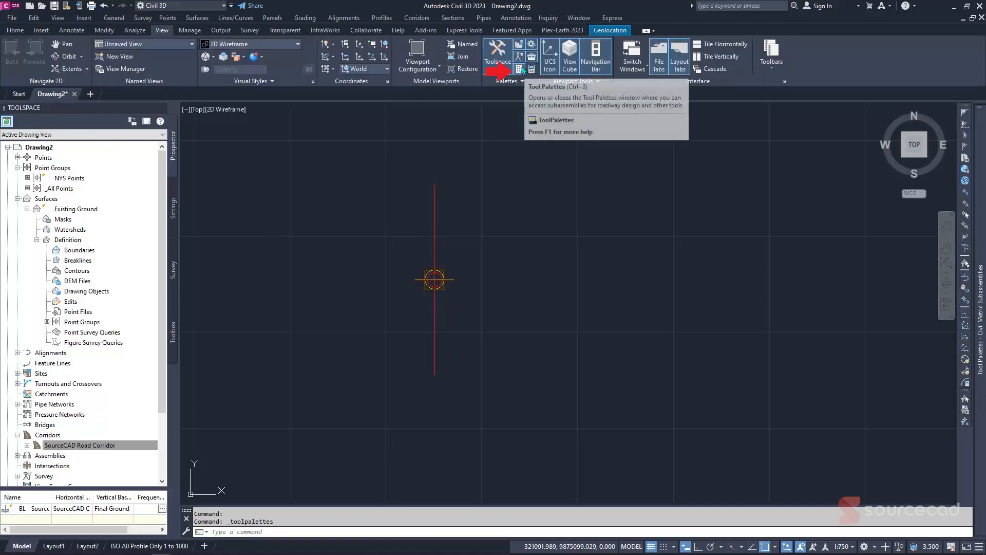
# Start the LaneSuperelevationAOR subassembly from the metric lane subassemblies and review its parameters in the object properties.
pyautogui.moveTo(981, 291)
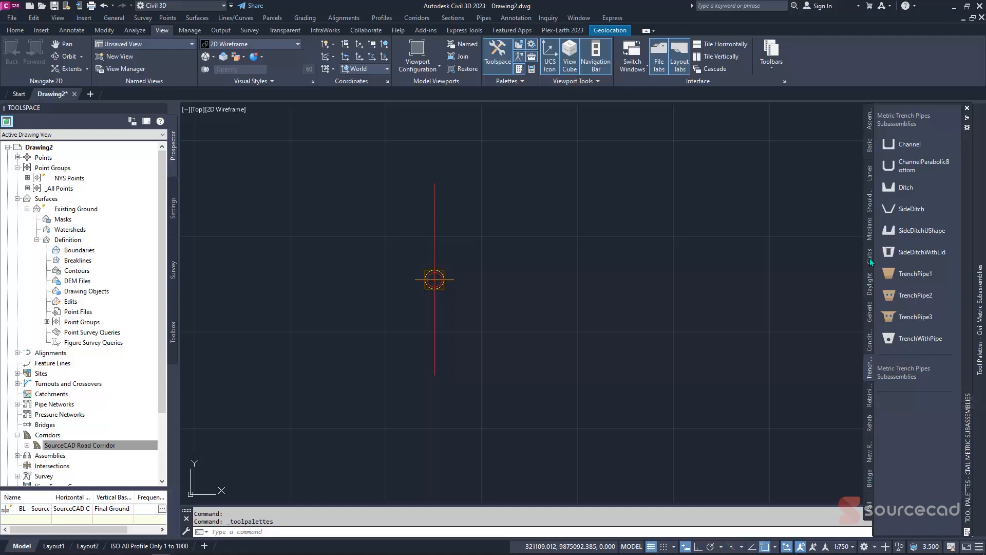
pyautogui.click(870, 178)
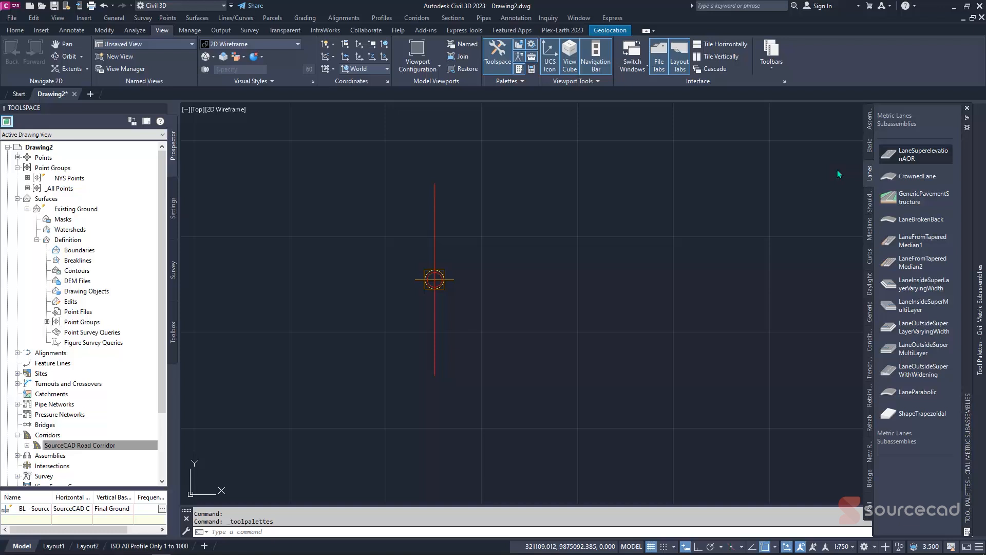
pyautogui.hotkey('ctrl', '1')
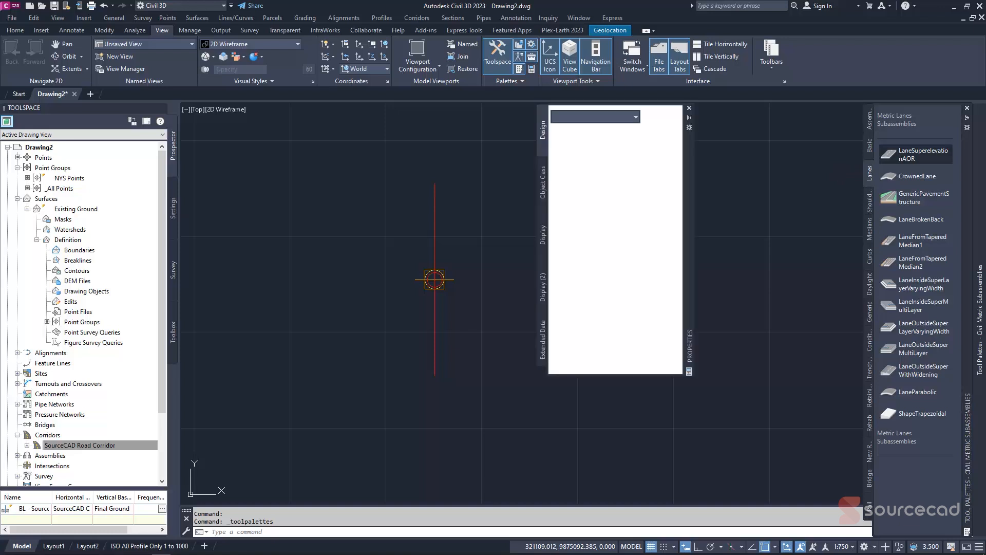
pyautogui.click(916, 155)
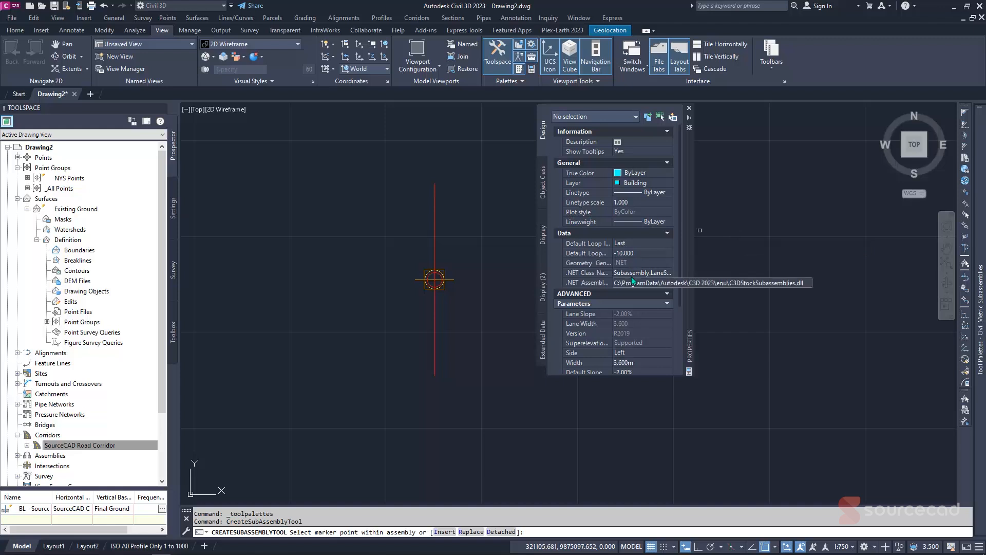
pyautogui.scroll(-3, 639, 297)
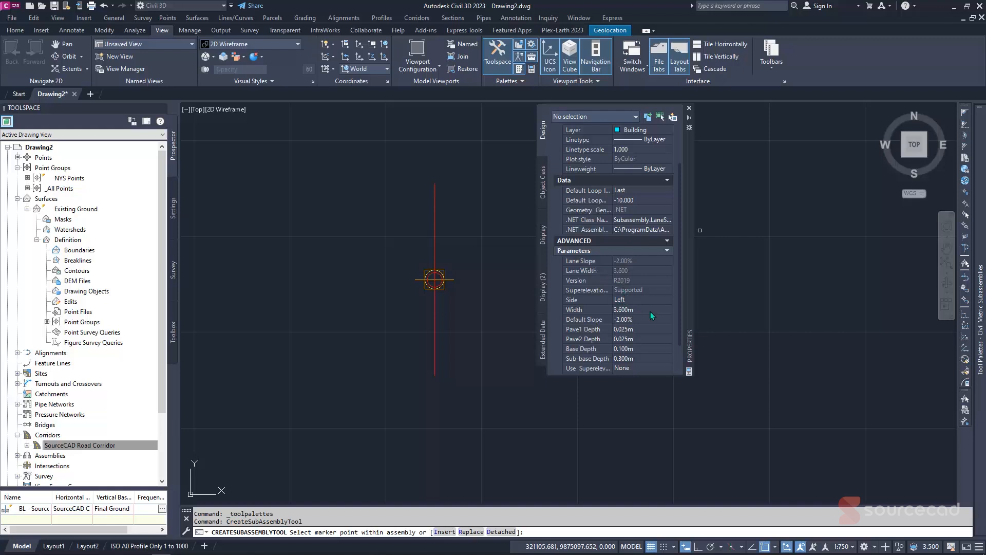
pyautogui.scroll(-1, 642, 307)
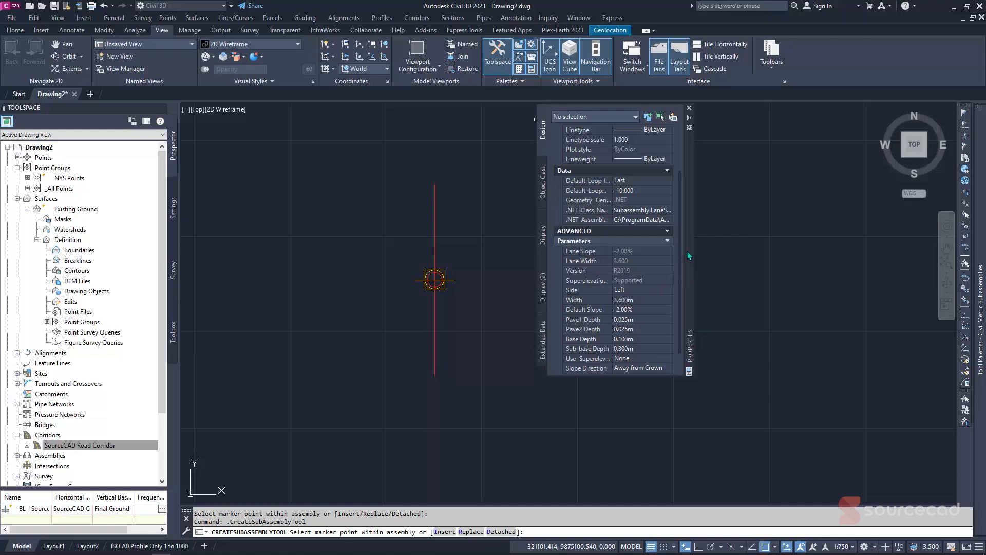
pyautogui.moveTo(687, 251); pyautogui.dragTo(796, 264)
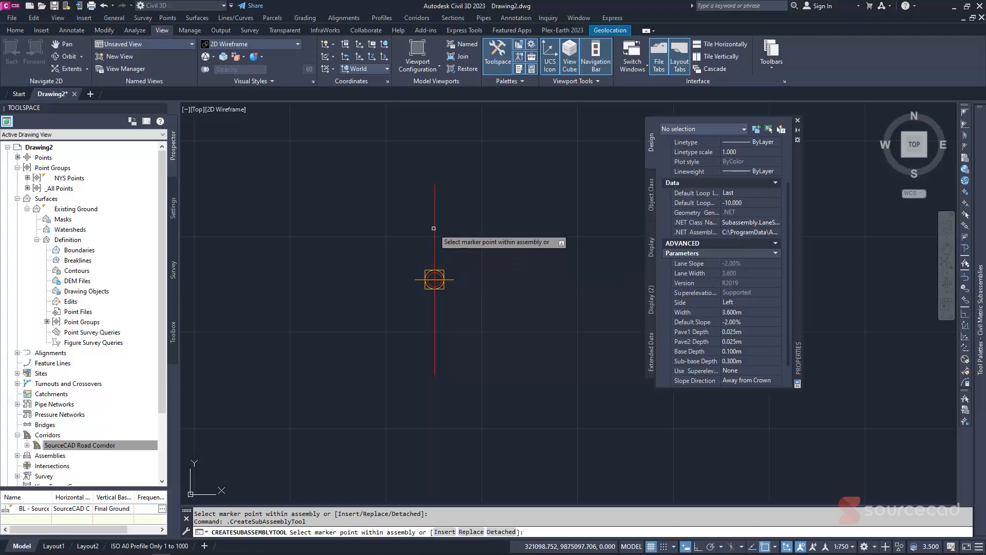
# Attach a LaneSuperelevationAOR lane to each side of the Curbs Typical assembly baseline and end the insertion.
pyautogui.click(435, 253)
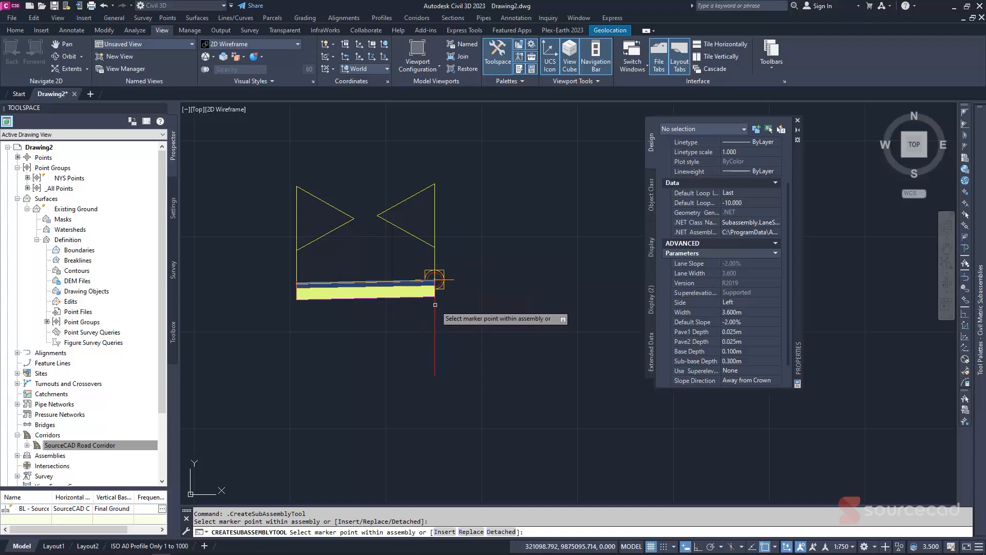
pyautogui.click(434, 281)
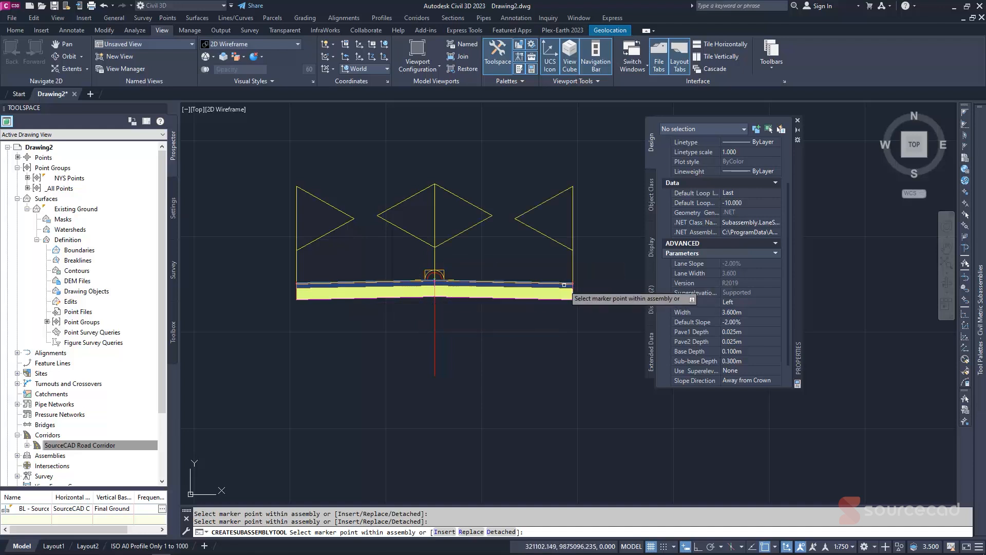
pyautogui.press('Escape')
pyautogui.press('Escape')
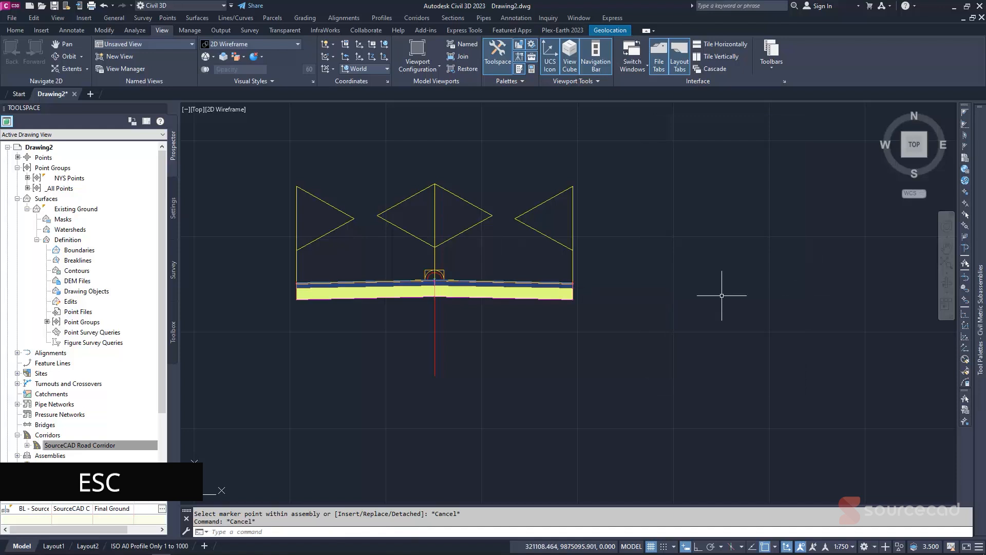
# Set the width of both lane subassemblies to 3.5 m together.
pyautogui.click(576, 260)
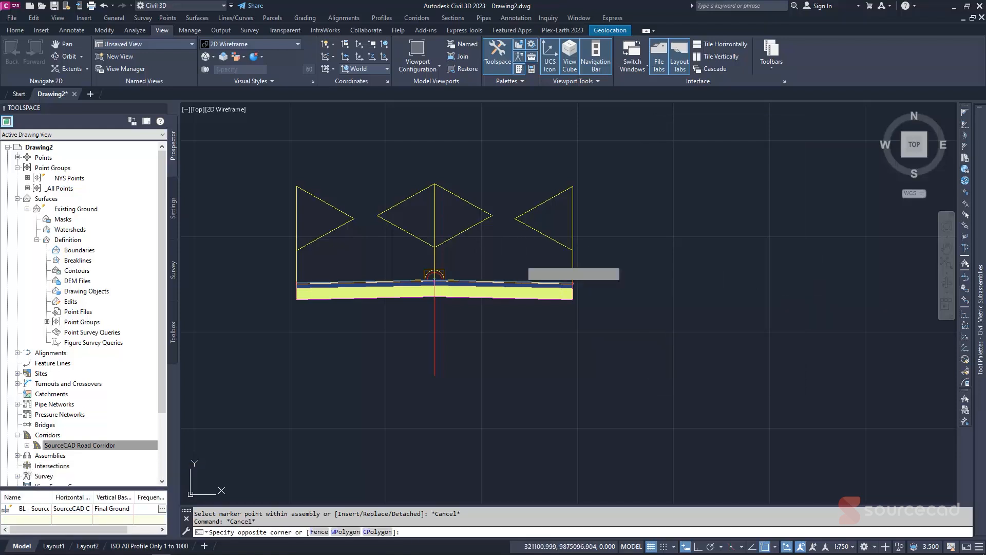
pyautogui.click(498, 320)
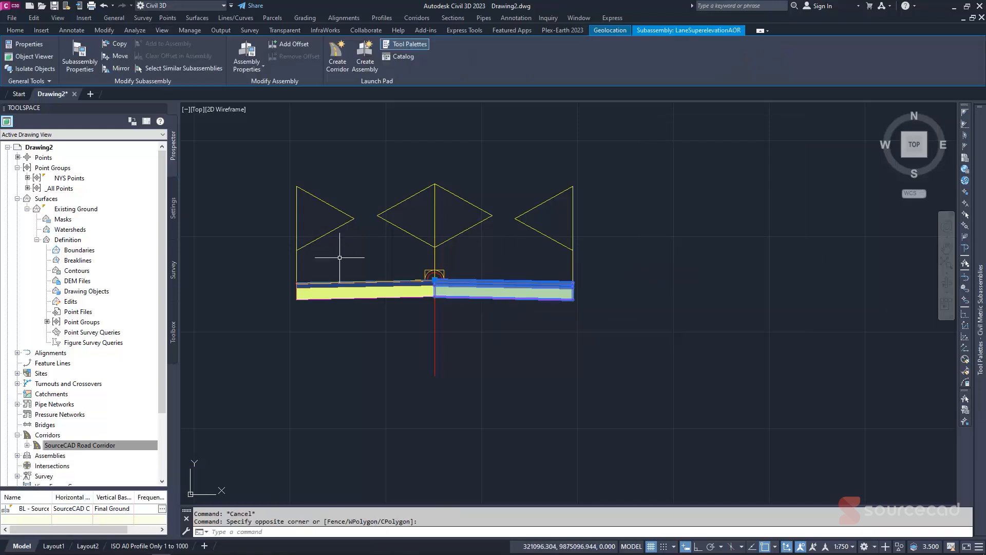
pyautogui.click(430, 260)
pyautogui.click(333, 316)
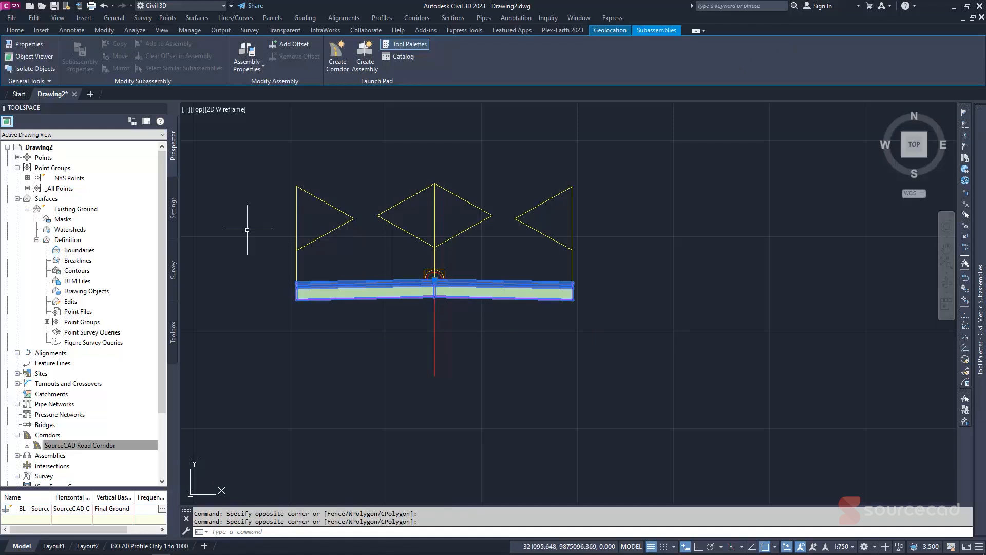
pyautogui.click(27, 46)
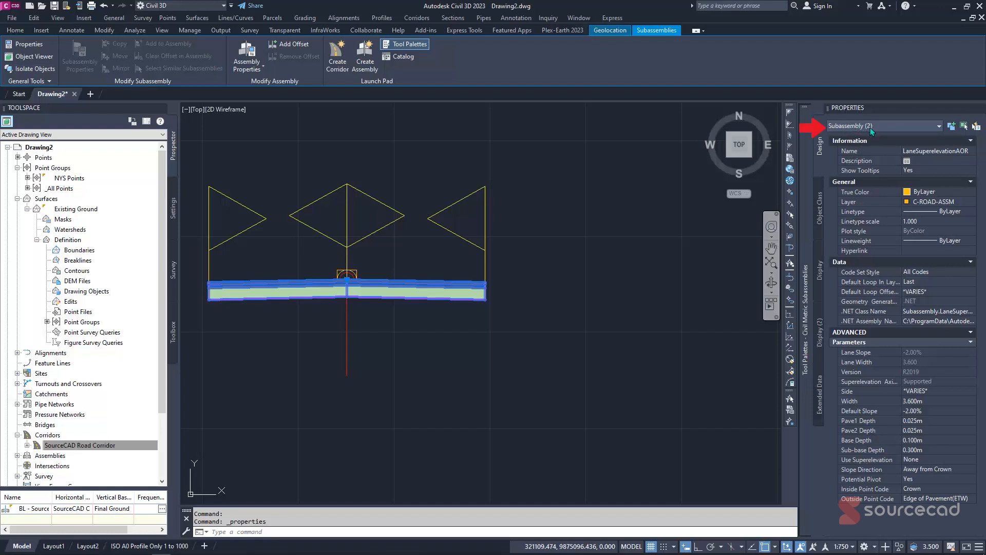
pyautogui.click(930, 401)
pyautogui.write('3')
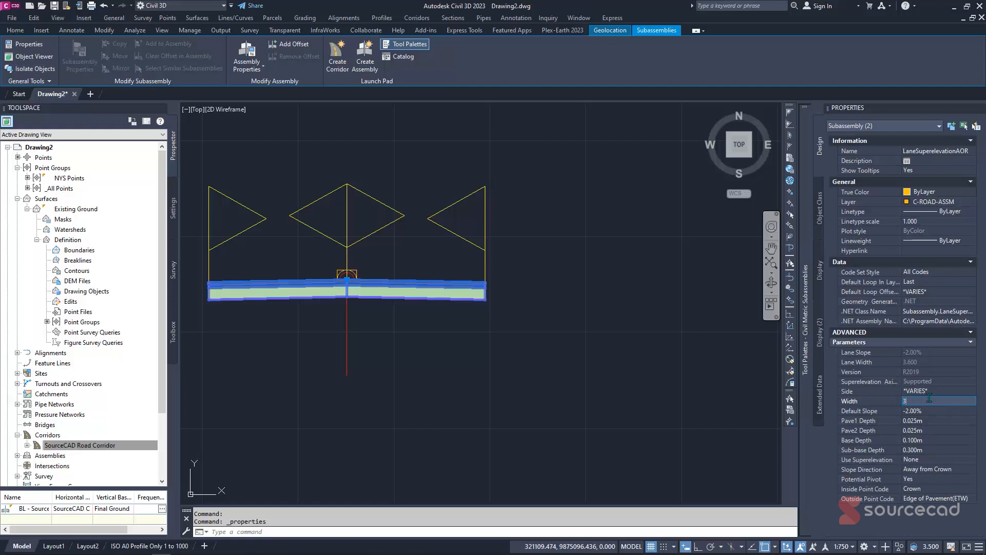
pyautogui.write('.5')
pyautogui.click(929, 411)
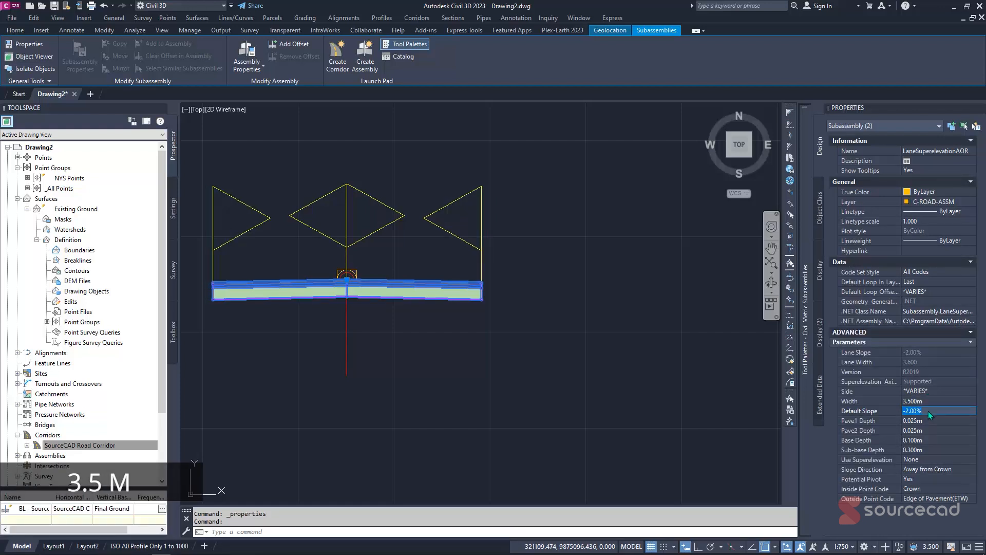
# Set the default slope of both lane subassemblies to -2.5% and their Pave1 depth to 0.03 m.
pyautogui.write('-2.')
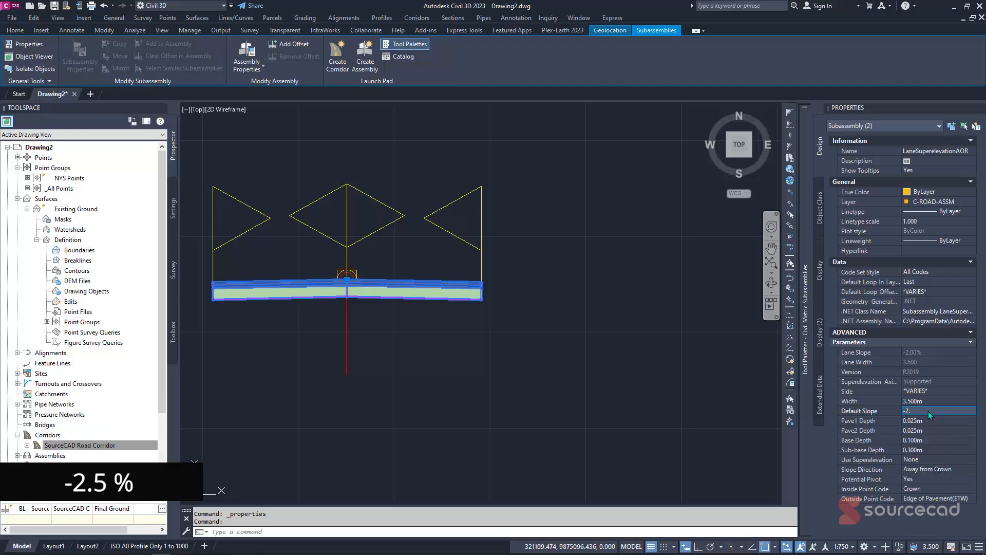
pyautogui.click(932, 419)
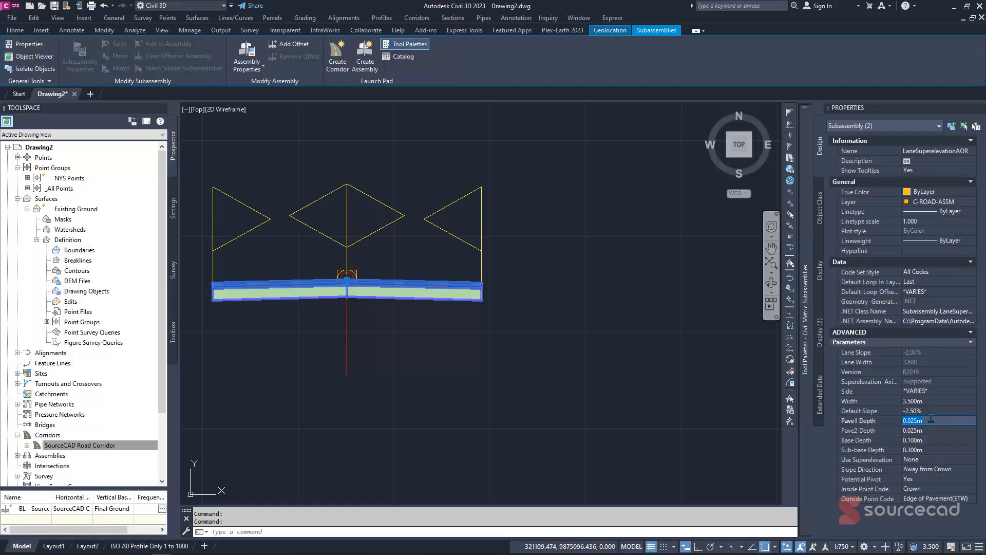
pyautogui.write('0')
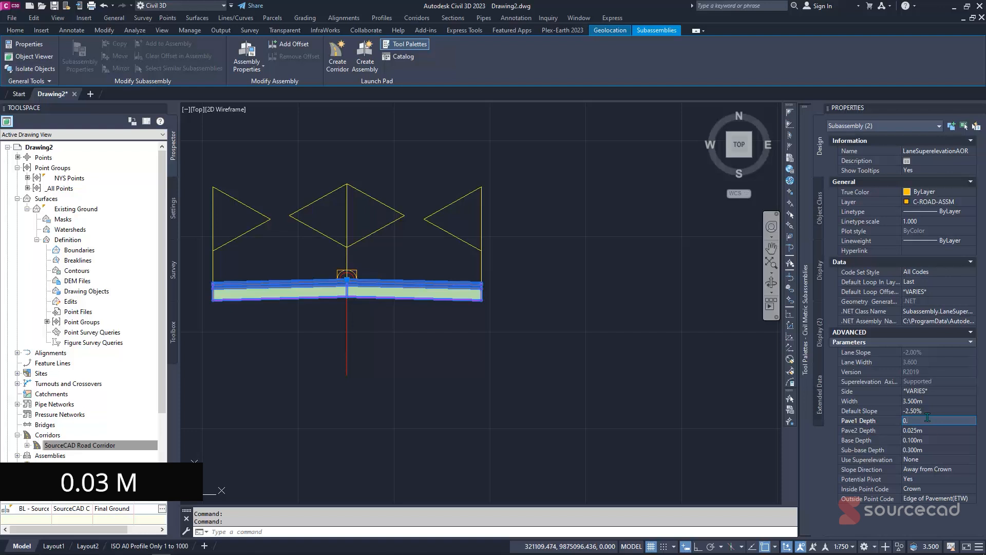
pyautogui.write('.03')
pyautogui.click(933, 431)
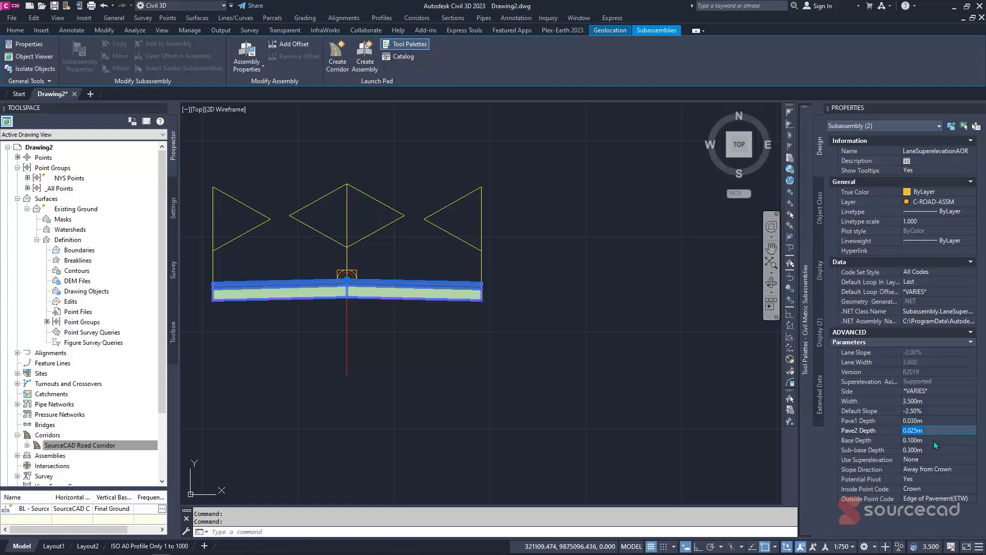
# Set the base depth of both lane subassemblies to 0.12 m and clear the selection.
pyautogui.click(934, 441)
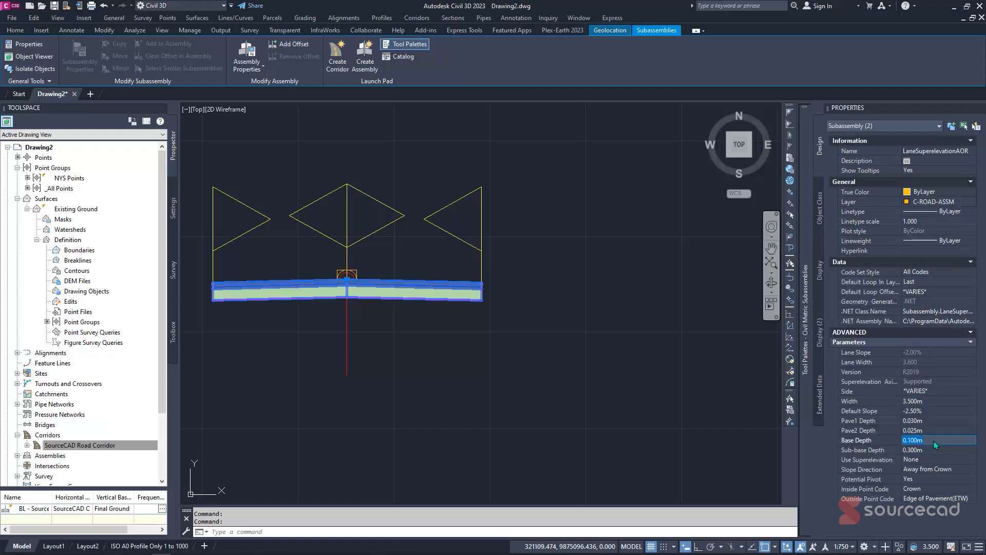
pyautogui.write('0.')
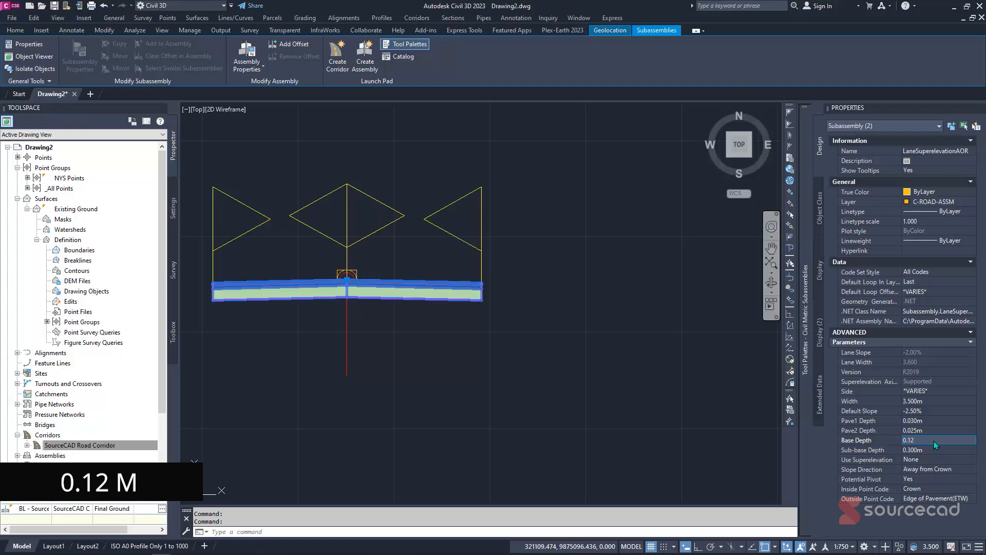
pyautogui.write('12')
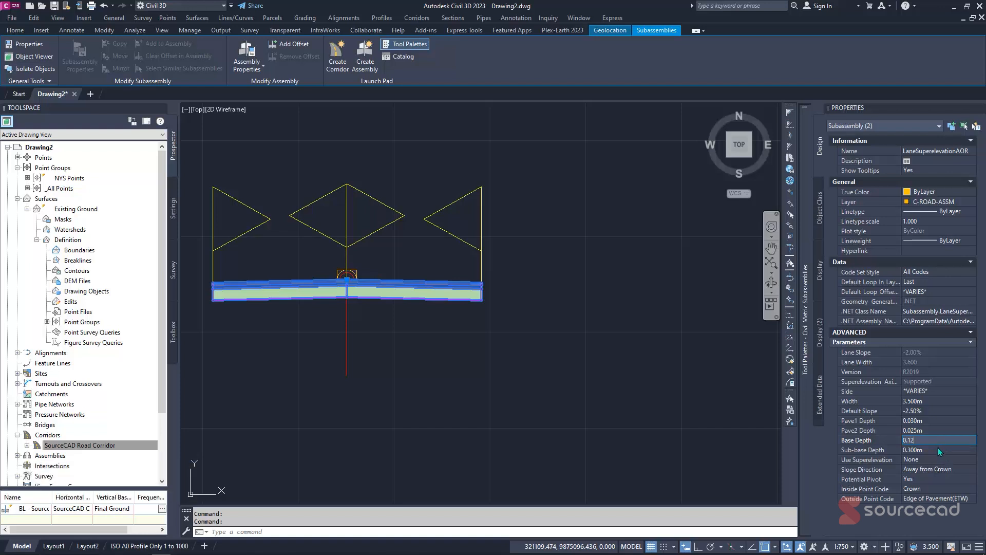
pyautogui.press('Return')
pyautogui.click(927, 449)
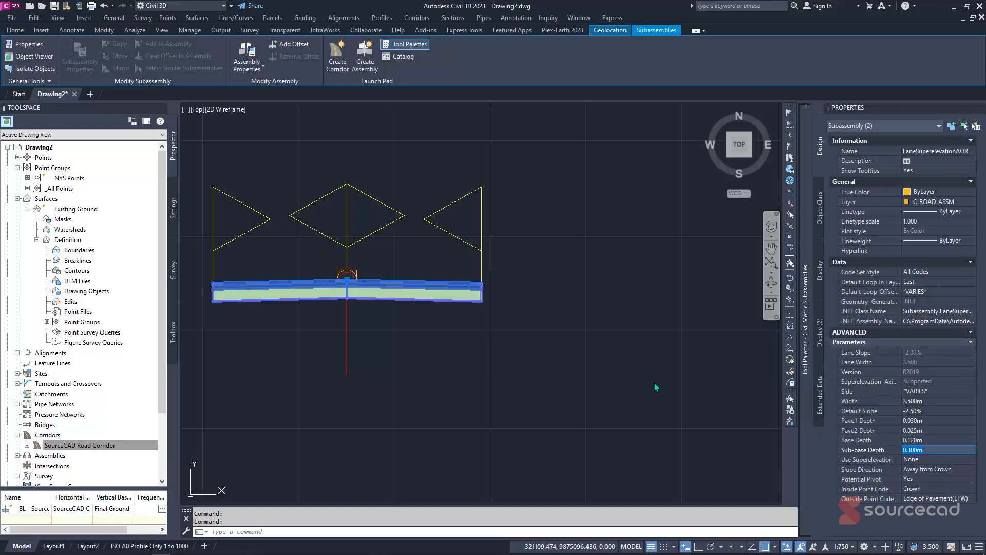
pyautogui.click(531, 384)
pyautogui.press('Escape')
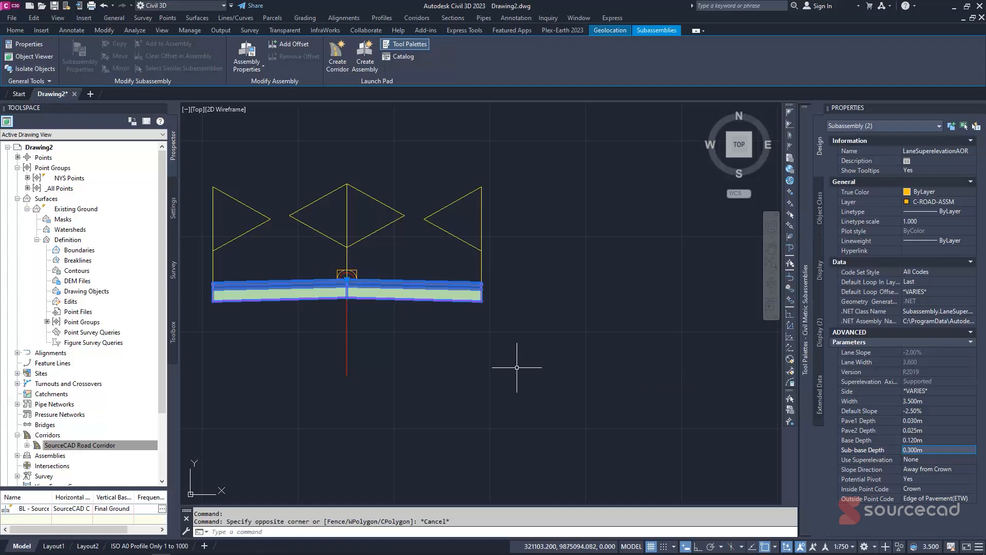
pyautogui.press('Escape')
pyautogui.press('Escape')
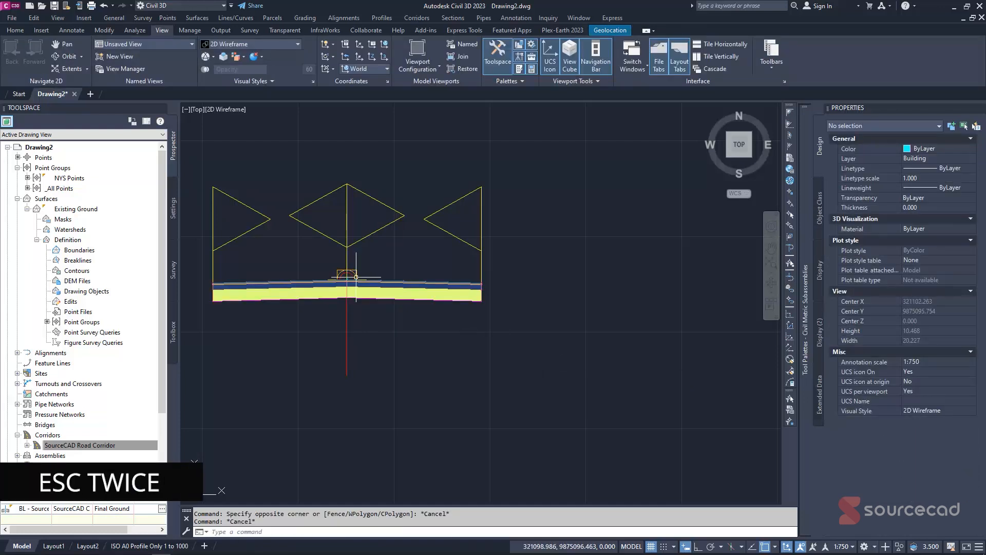
# Set the sub-base depth of the right lane subassembly to 0.9 m.
pyautogui.scroll(6, 355, 274)
pyautogui.scroll(-4, 475, 311)
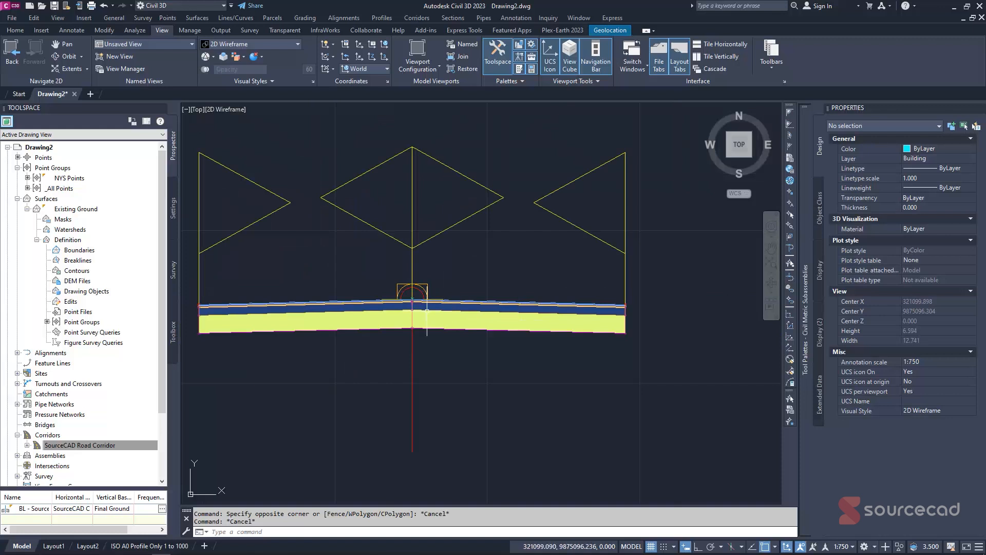
pyautogui.click(488, 329)
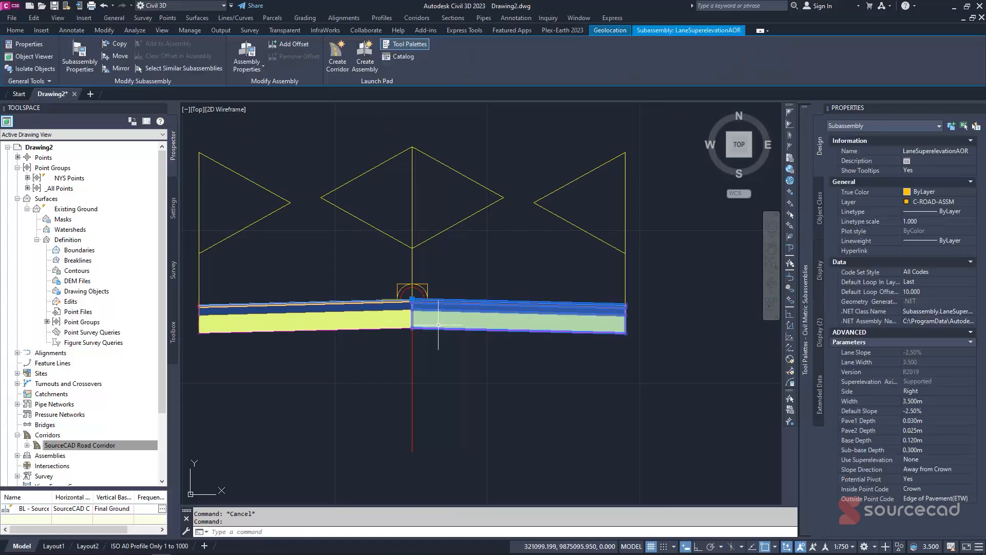
pyautogui.click(939, 450)
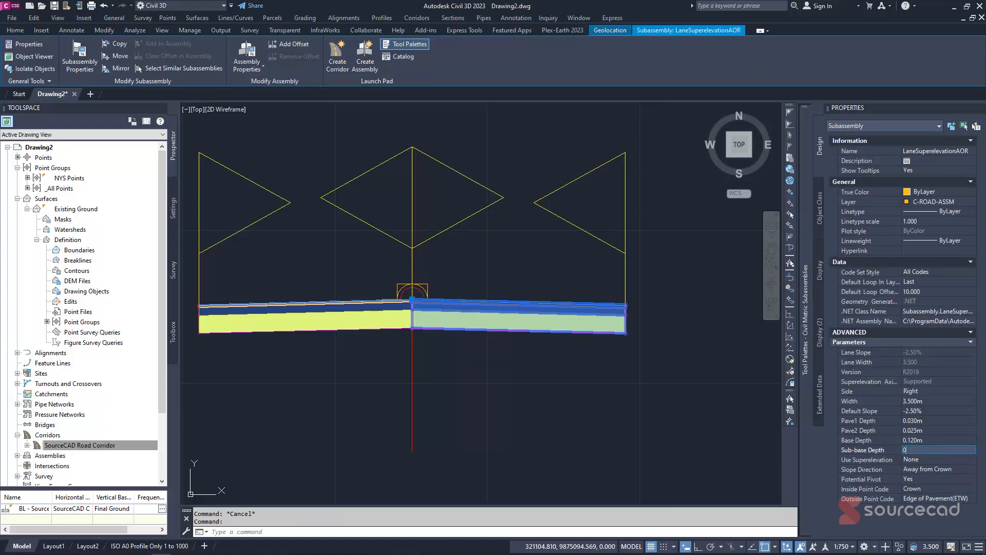
pyautogui.press('BackSpace')
pyautogui.write('0.9')
pyautogui.click(954, 439)
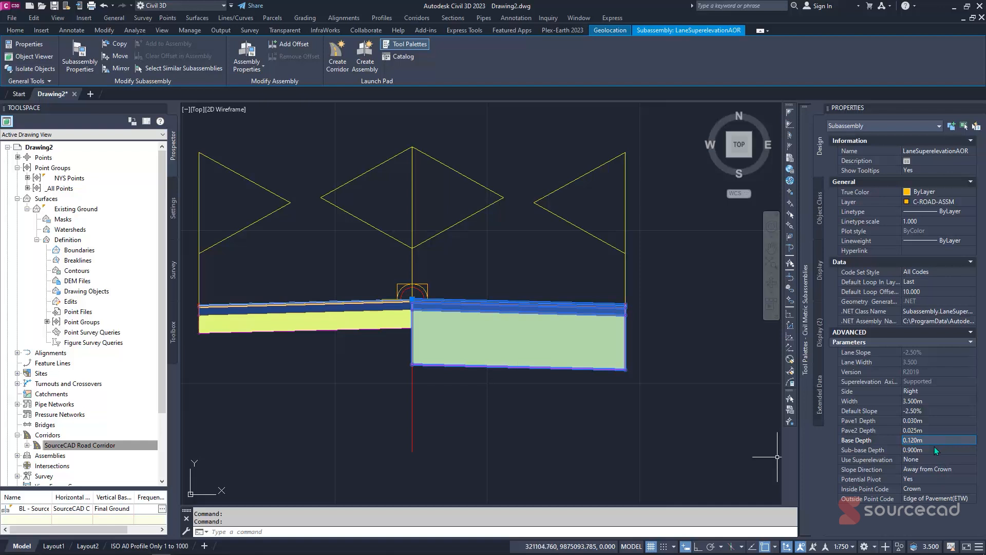
# Return the right lane's sub-base depth to 0.3 m and deselect the lane.
pyautogui.click(935, 449)
pyautogui.write('0')
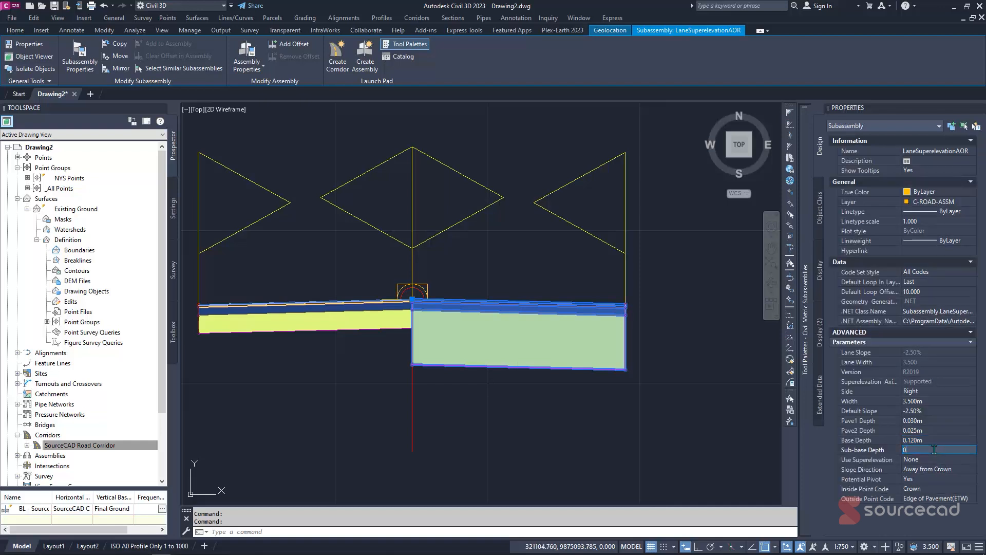
pyautogui.write('.3')
pyautogui.click(953, 437)
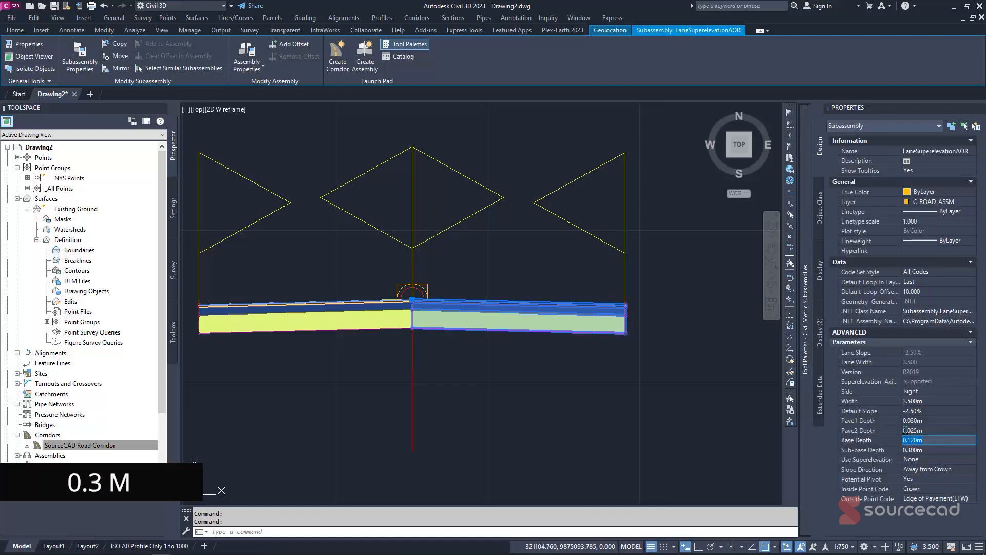
pyautogui.press('Escape')
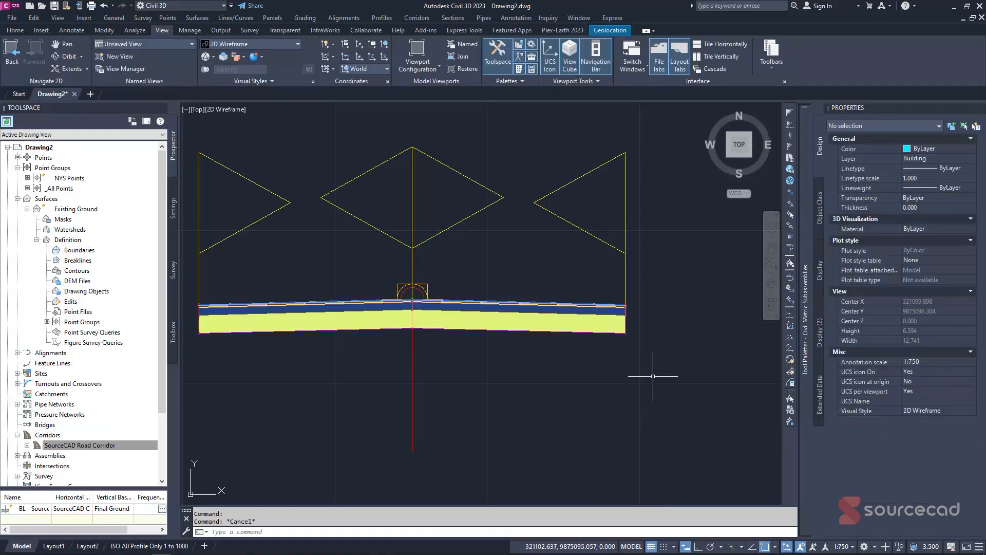
# Start the UrbanCurbGutterGeneral subassembly from the metric curbs and attach it to the right lane's upper outer edge.
pyautogui.moveTo(805, 368)
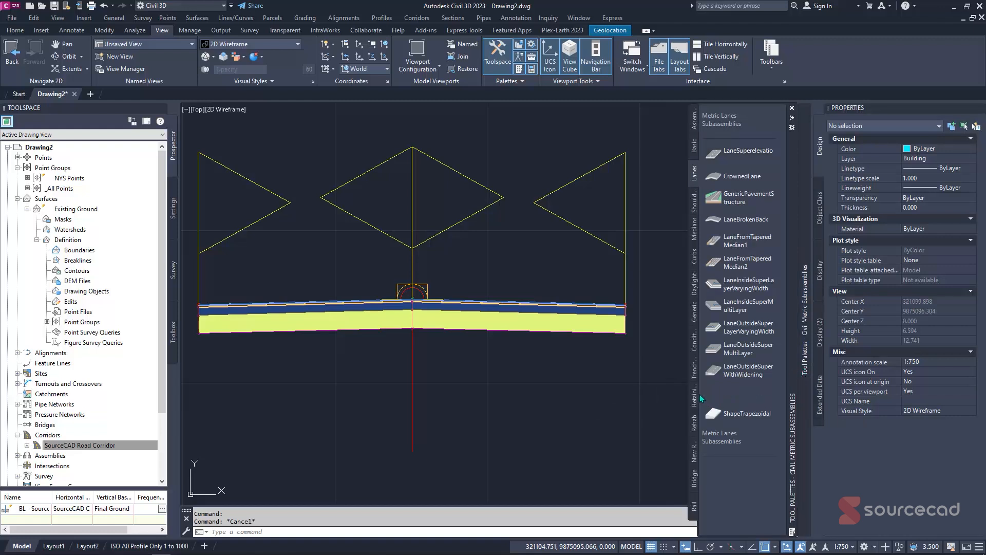
pyautogui.click(695, 262)
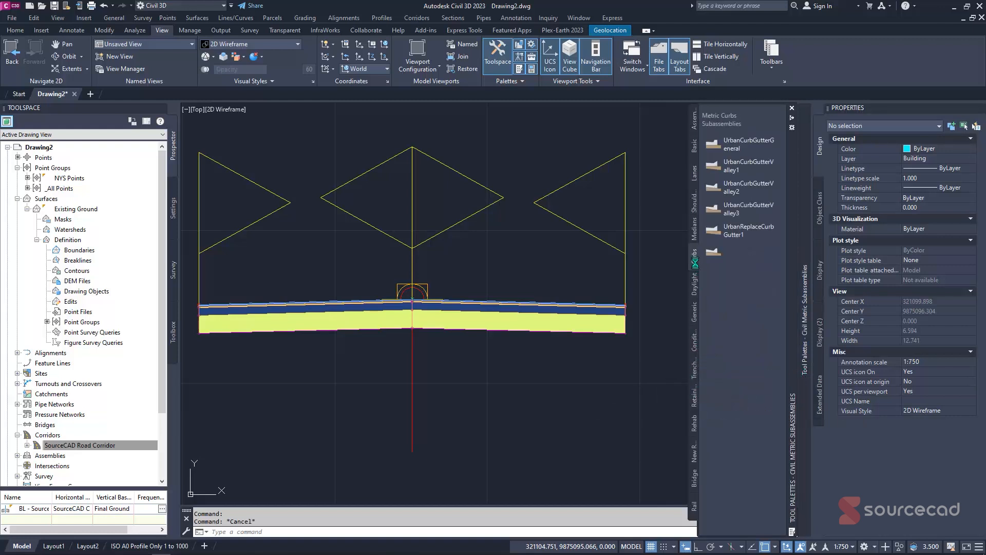
pyautogui.click(752, 151)
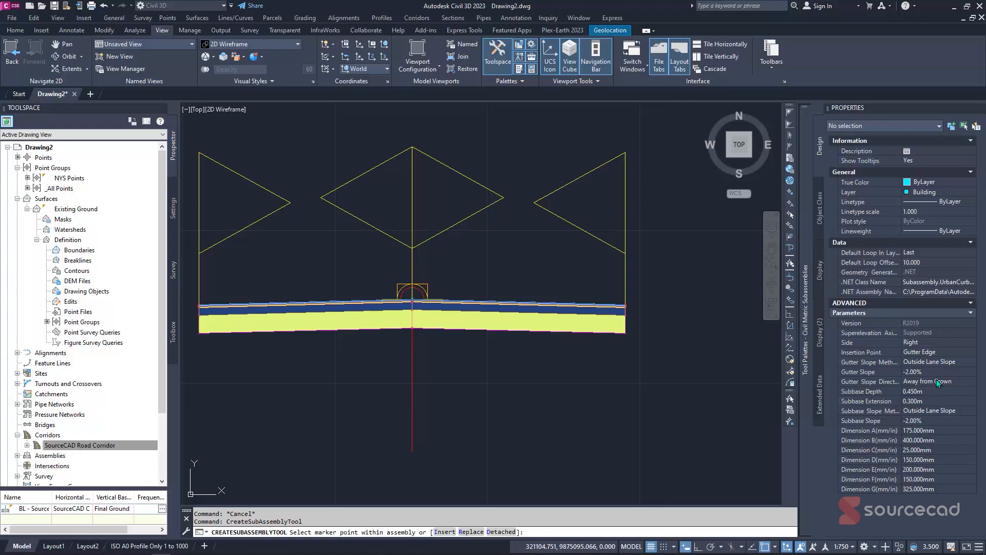
pyautogui.scroll(-1, 632, 318)
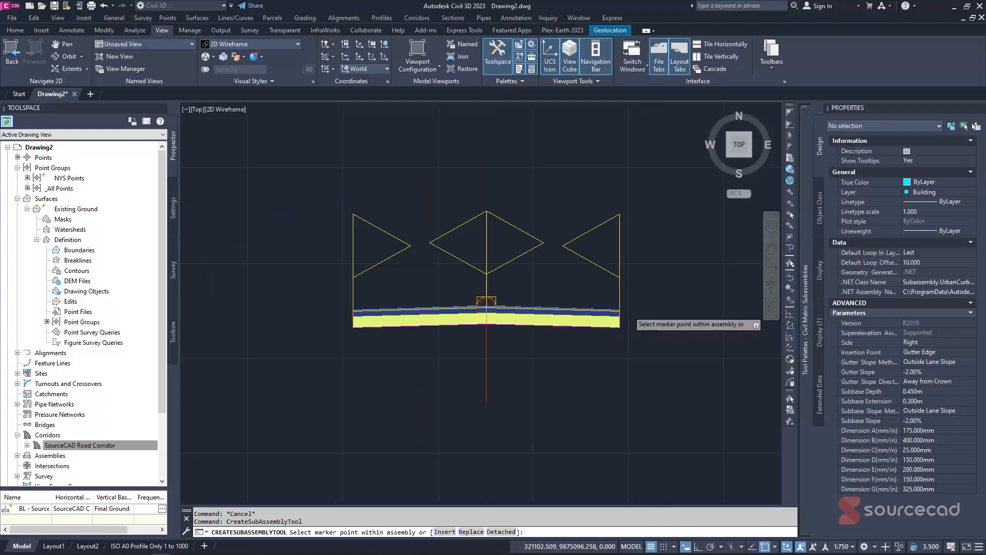
pyautogui.scroll(1, 632, 318)
pyautogui.scroll(5, 632, 318)
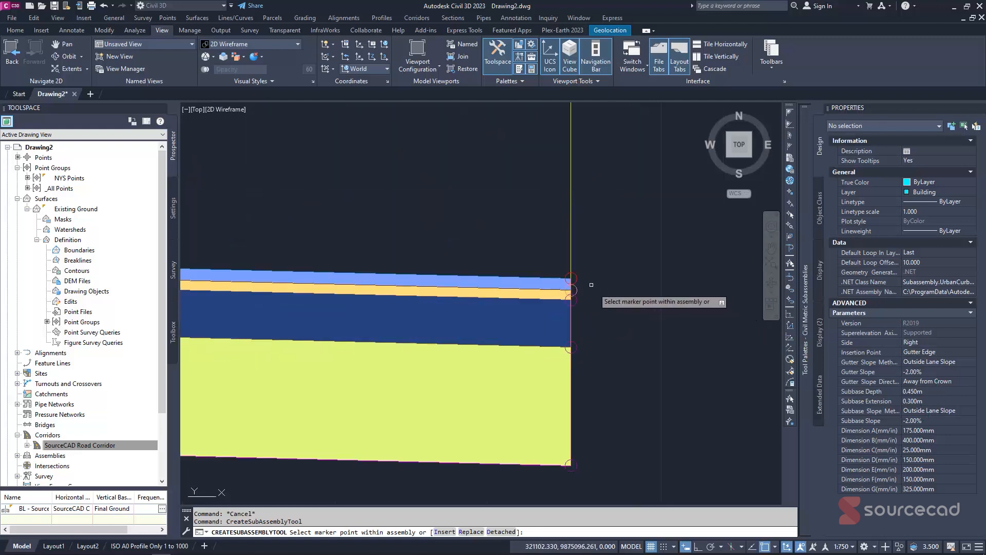
pyautogui.scroll(3, 565, 262)
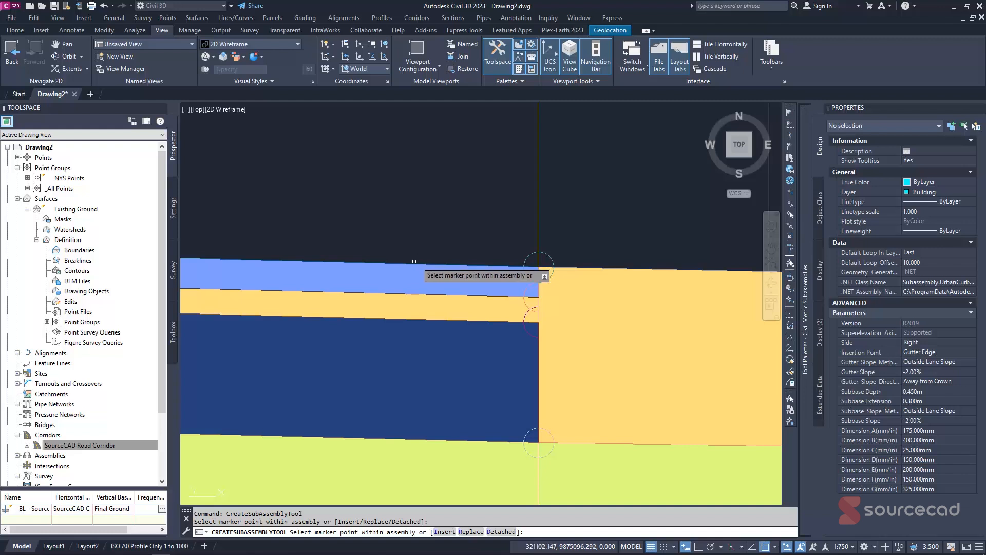
pyautogui.scroll(-5, 674, 282)
pyautogui.moveTo(675, 280); pyautogui.dragTo(547, 285, button='middle')
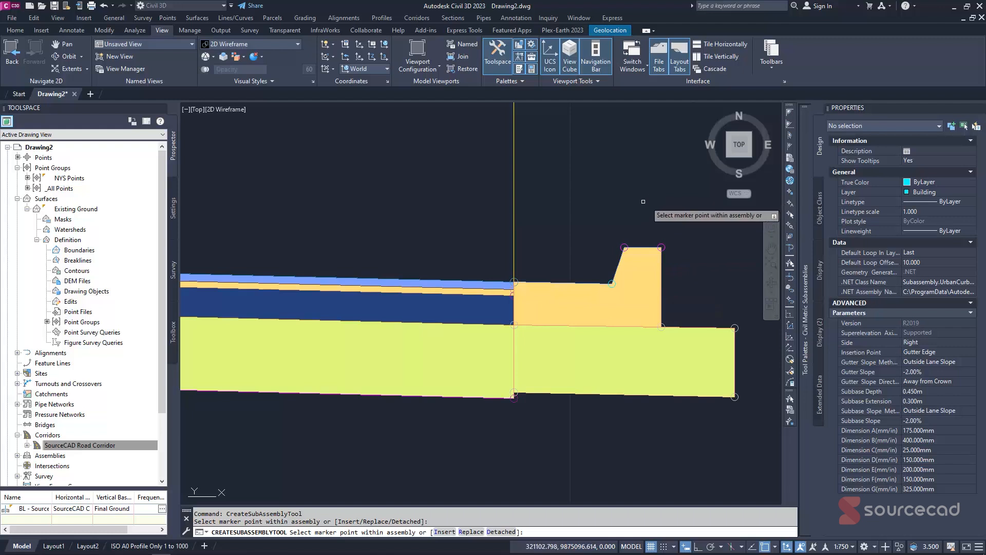
# Attach the same curb and gutter to the left lane's upper outer edge and end the insertion.
pyautogui.scroll(-5, 514, 234)
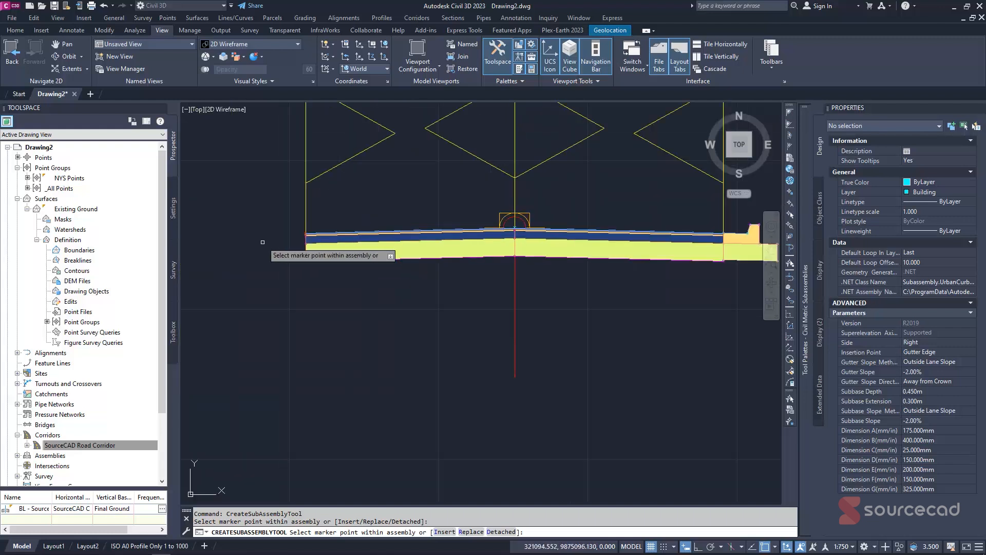
pyautogui.scroll(8, 287, 239)
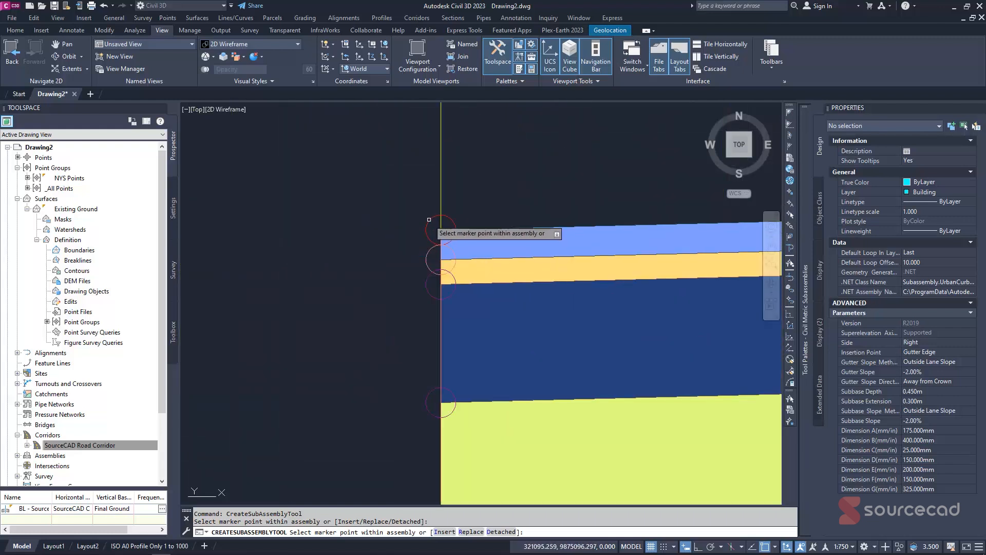
pyautogui.scroll(-4, 429, 219)
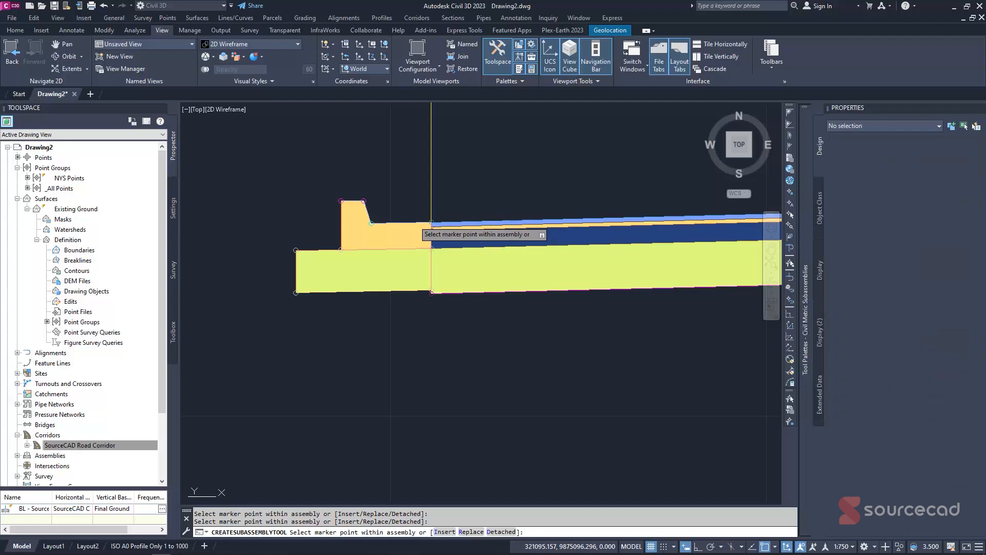
pyautogui.press('Escape')
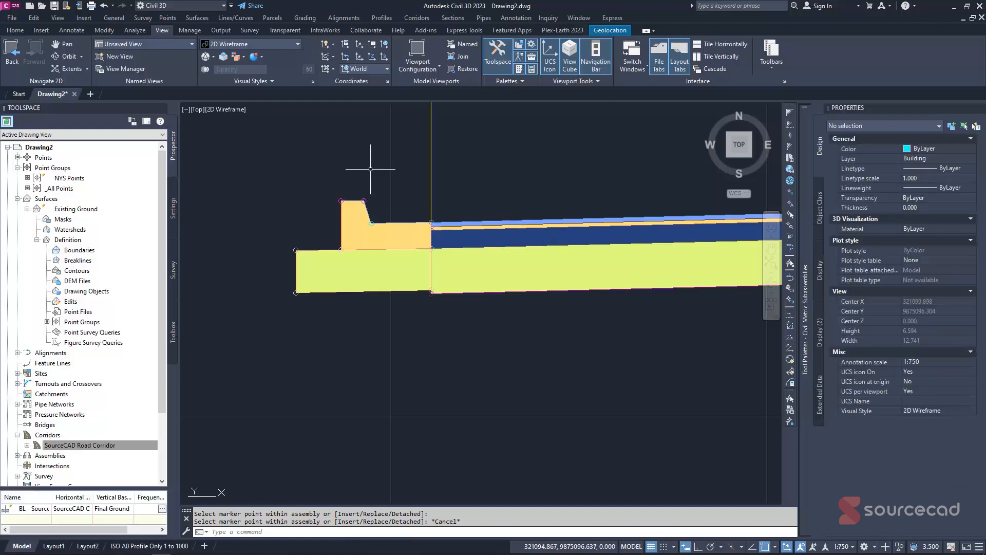
# Select the left UrbanCurbGutterGeneral subassembly and set its gutter slope to -2.5%.
pyautogui.click(371, 169)
pyautogui.click(278, 323)
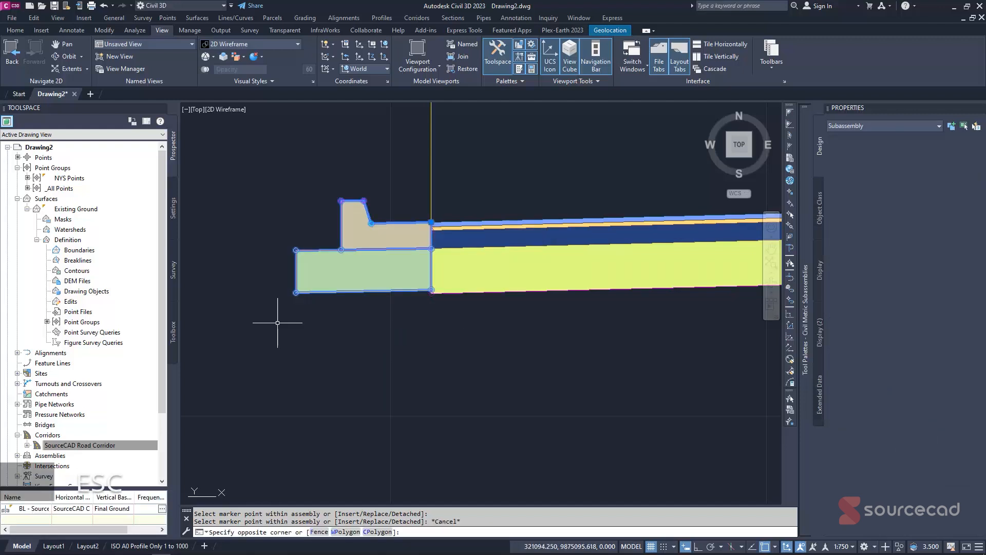
pyautogui.scroll(-2, 280, 324)
pyautogui.scroll(-2, 498, 327)
pyautogui.moveTo(530, 334); pyautogui.dragTo(381, 316, button='middle')
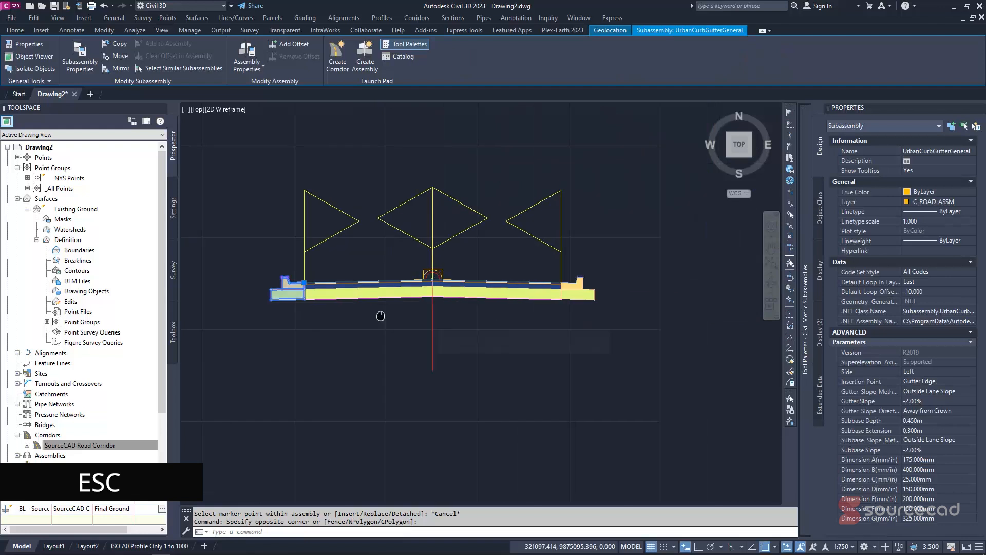
pyautogui.click(933, 402)
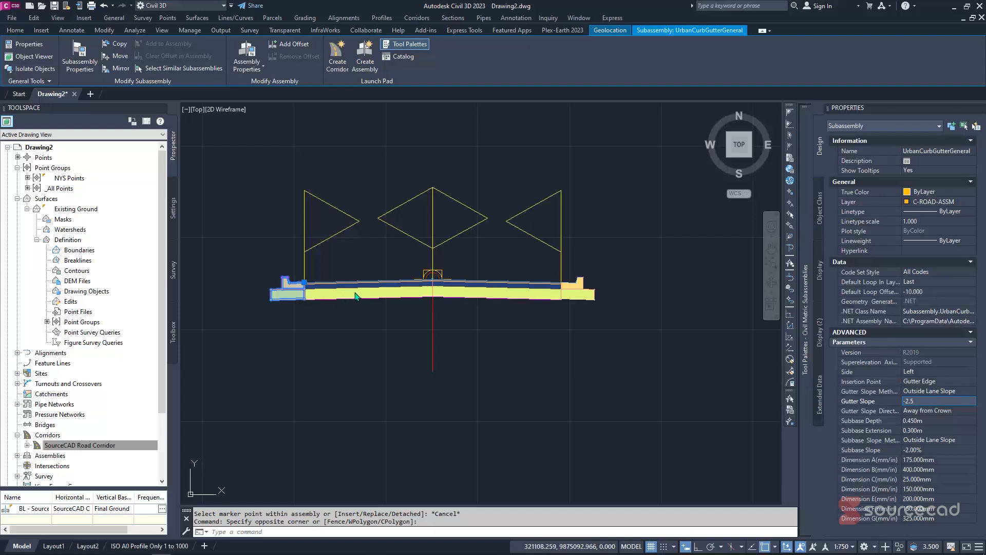
pyautogui.click(933, 420)
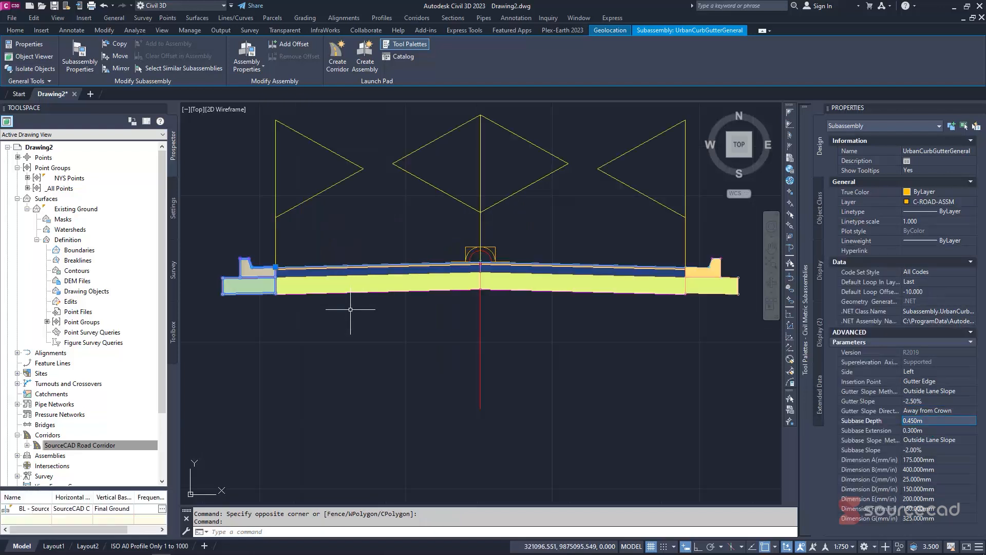
# Set the left curb and gutter's subbase extension to 0.35 m.
pyautogui.scroll(9, 341, 308)
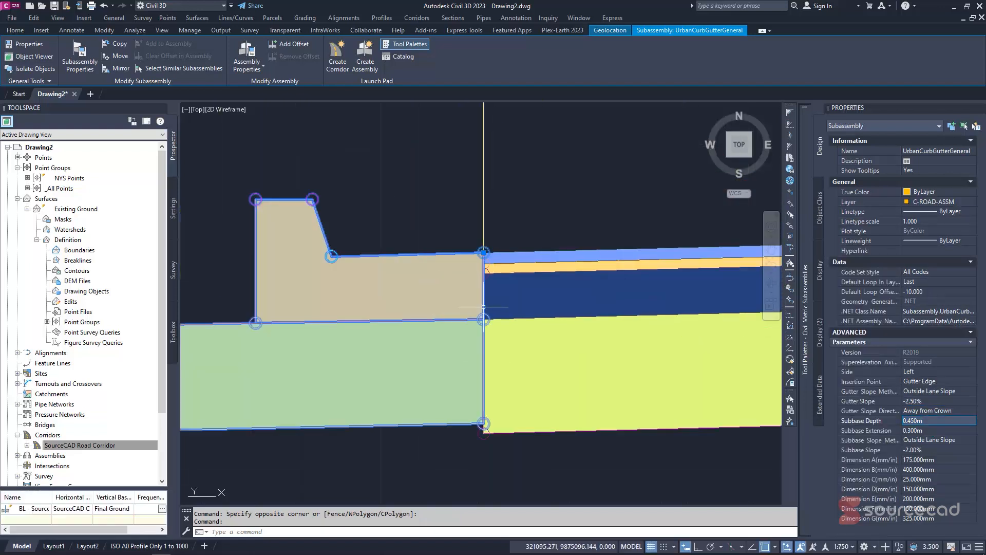
pyautogui.scroll(2, 488, 354)
pyautogui.scroll(-4, 483, 386)
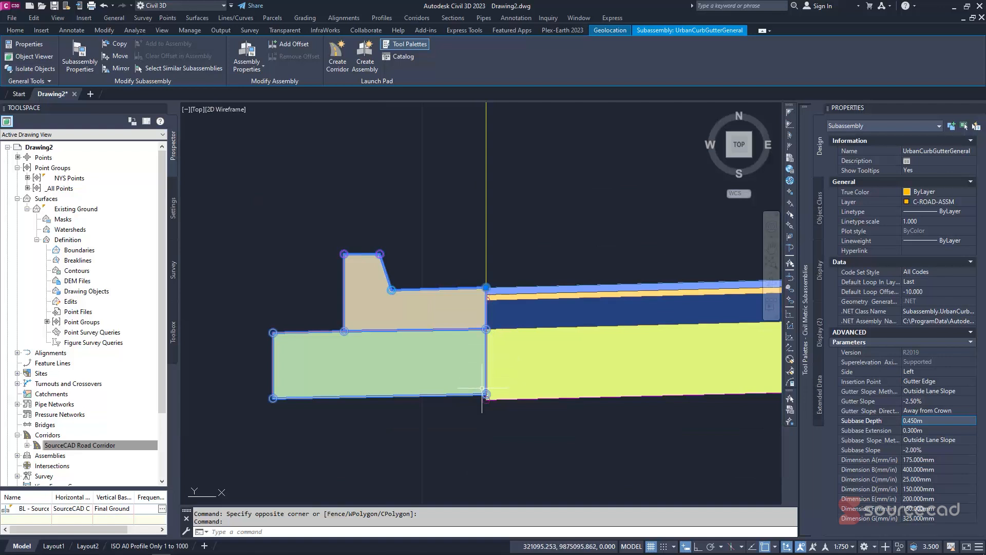
pyautogui.click(941, 431)
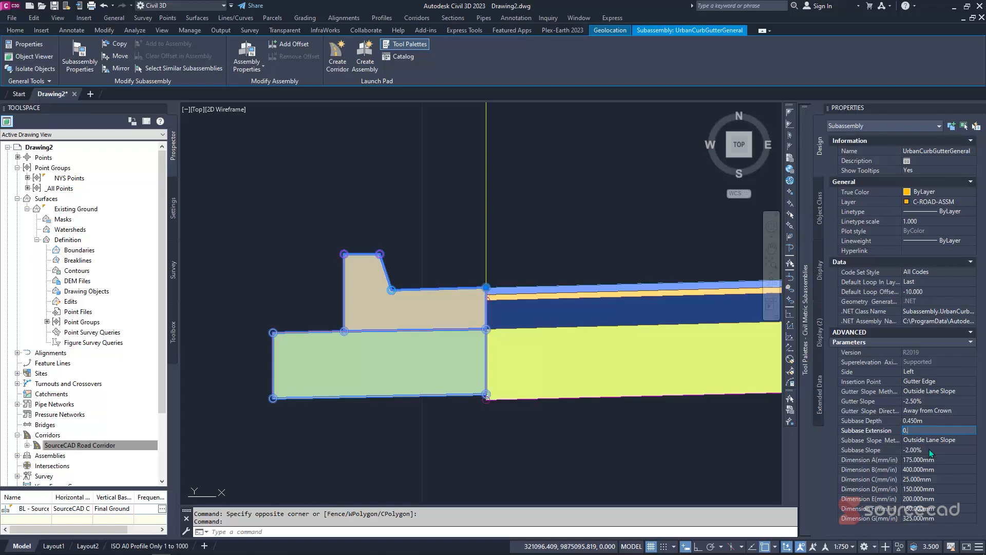
pyautogui.click(932, 449)
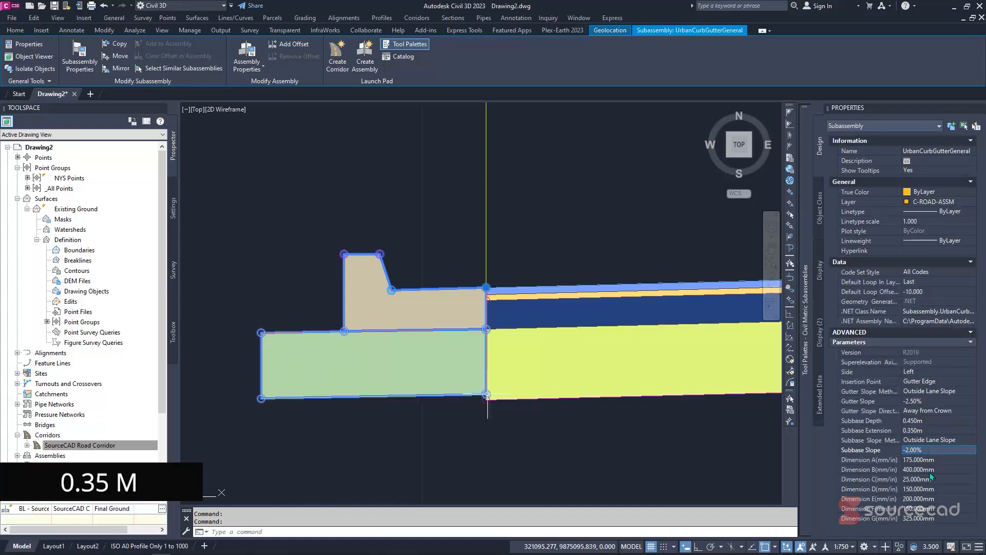
# Set the left curb and gutter's subbase slope to -2.5%.
pyautogui.click(934, 431)
pyautogui.click(930, 450)
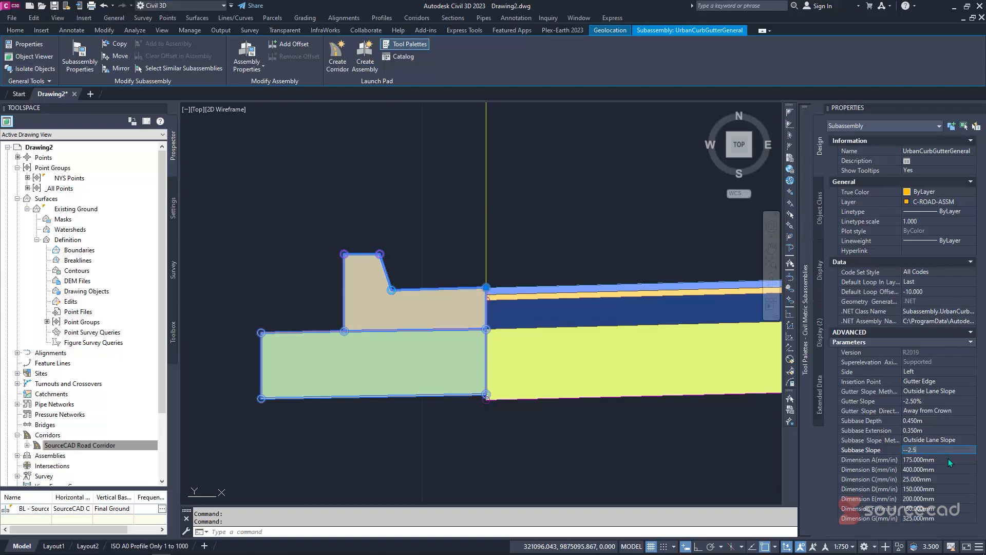
pyautogui.click(908, 449)
pyautogui.press('BackSpace')
pyautogui.press('Tab')
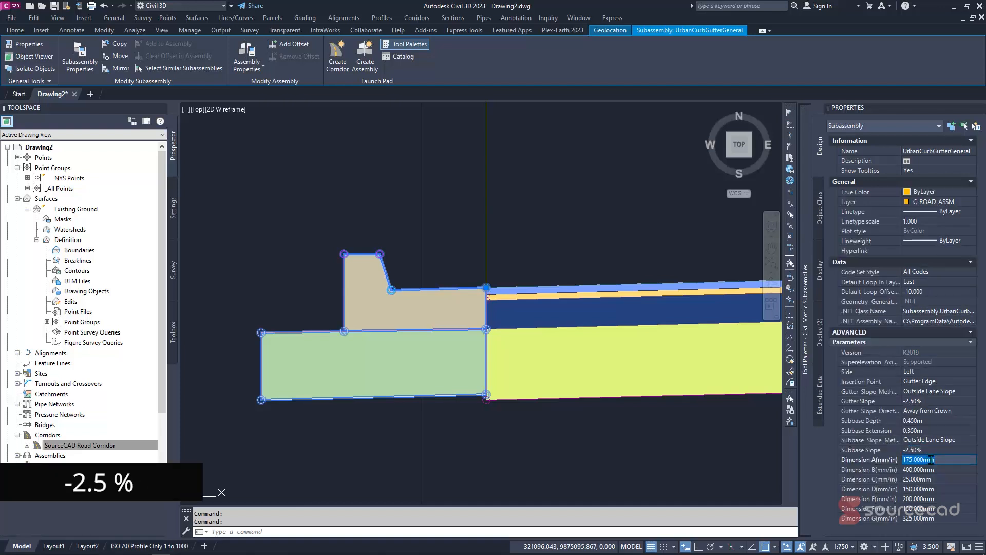
# Try a subbase depth of 0.5 m on the left curb and gutter, settle on 0.475 m, and deselect it.
pyautogui.click(924, 421)
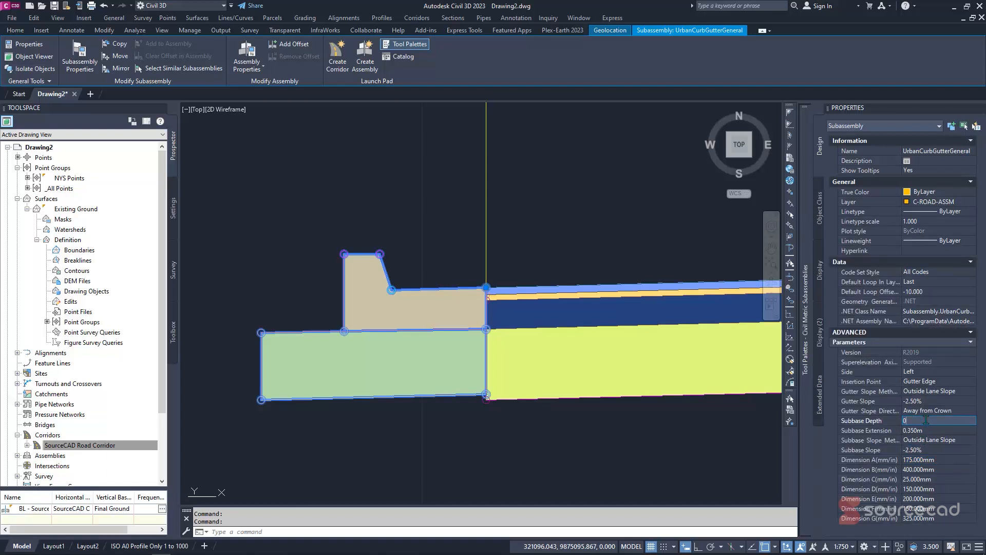
pyautogui.press('Tab')
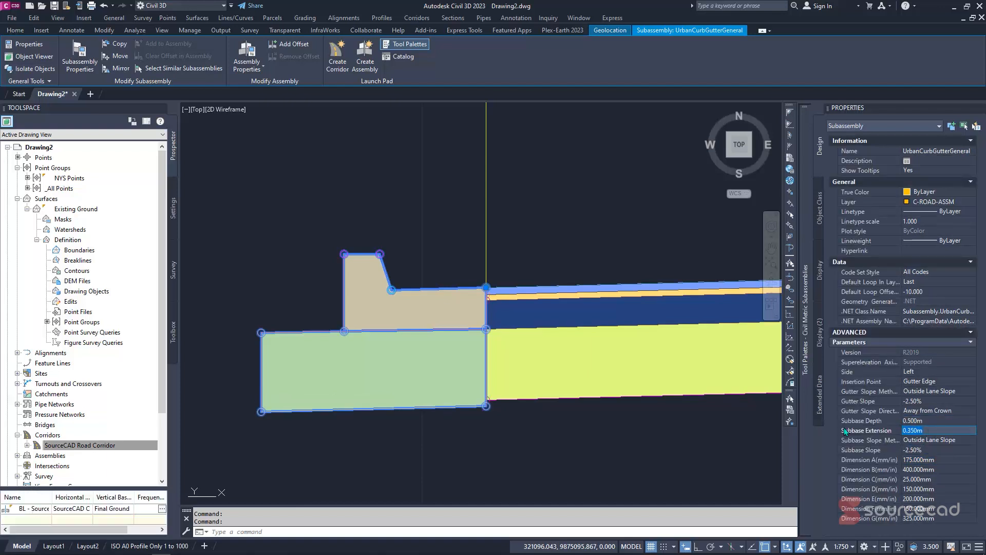
pyautogui.click(929, 422)
pyautogui.write('0.47')
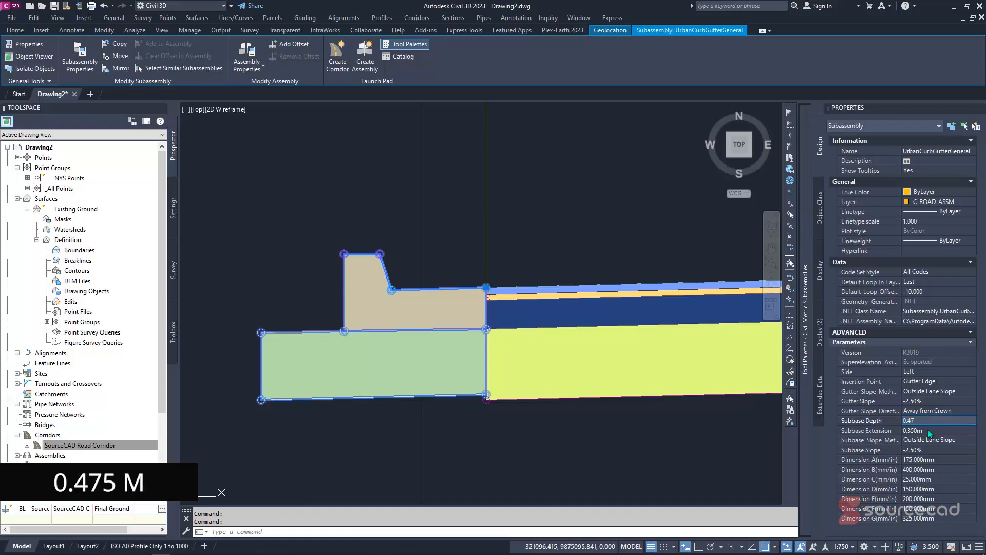
pyautogui.press('Tab')
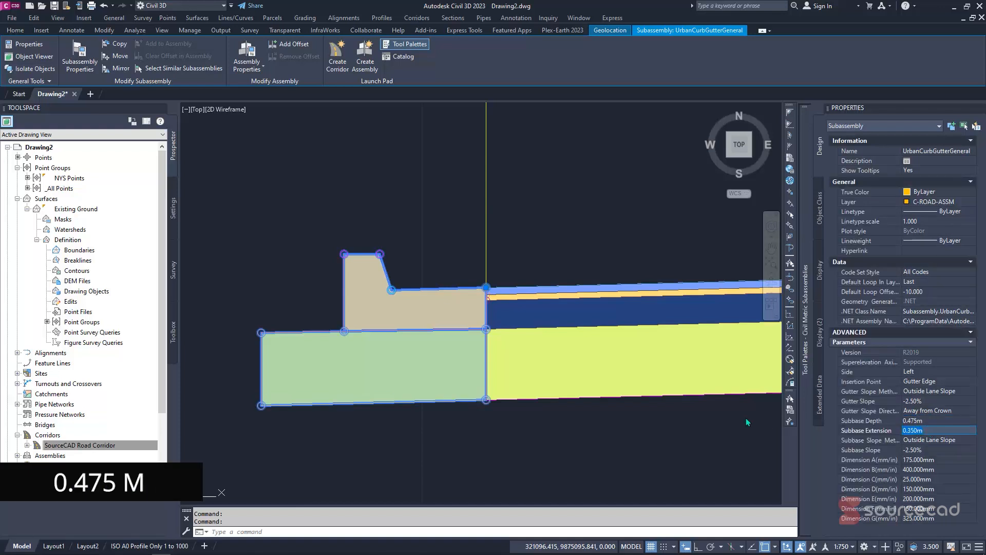
pyautogui.scroll(-5, 482, 411)
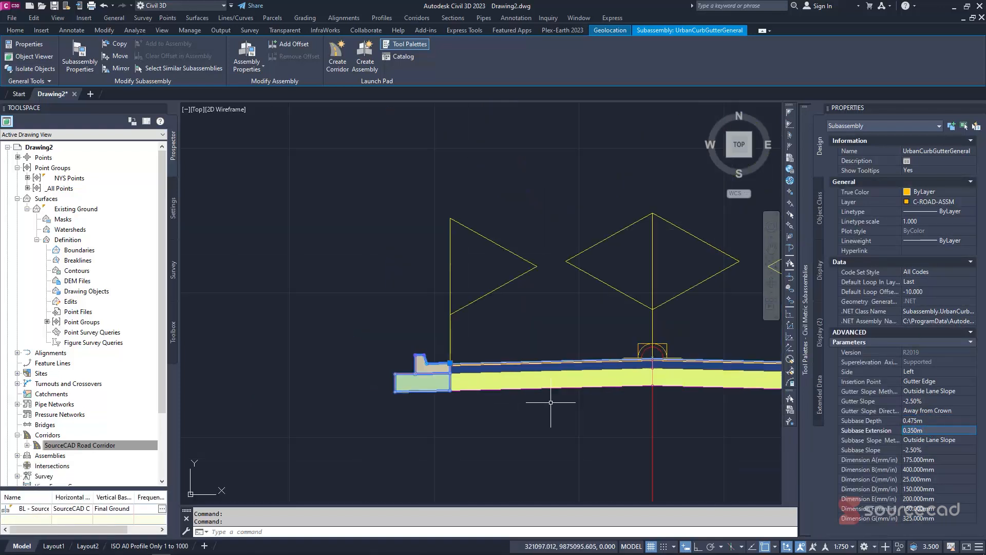
pyautogui.moveTo(541, 368)
pyautogui.mouseDown(button='middle')
pyautogui.moveTo(489, 371)
pyautogui.moveTo(315, 329)
pyautogui.mouseUp(button='middle')
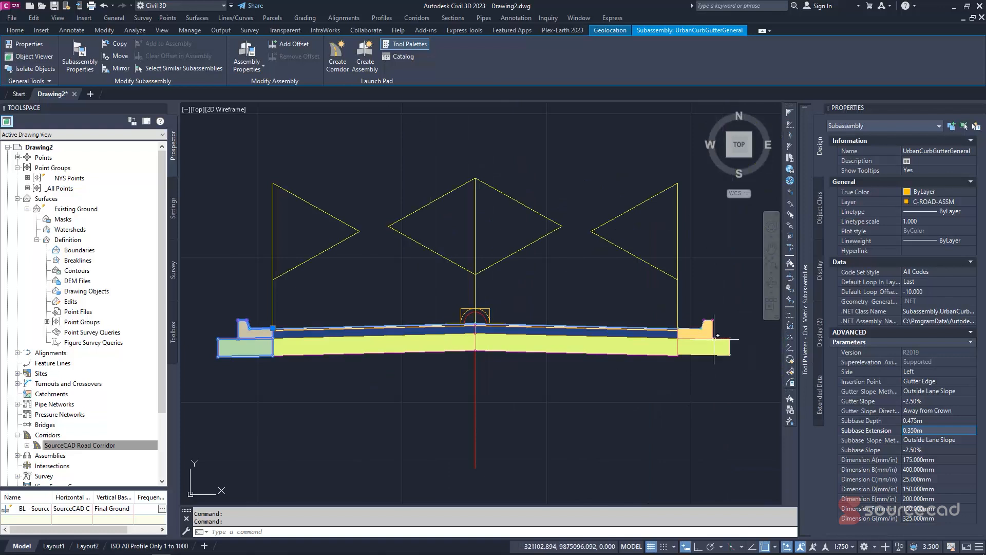
pyautogui.press('Escape')
# Select the right UrbanCurbGutterGeneral subassembly and set its gutter slope to -2.5% and its subbase depth to 0.475 m.
pyautogui.click(732, 311)
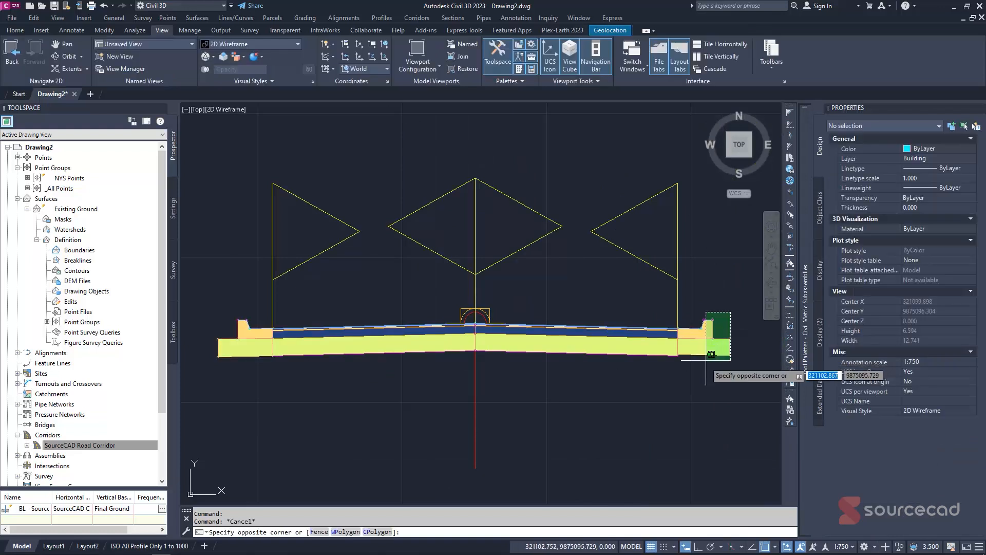
pyautogui.click(700, 375)
pyautogui.click(940, 401)
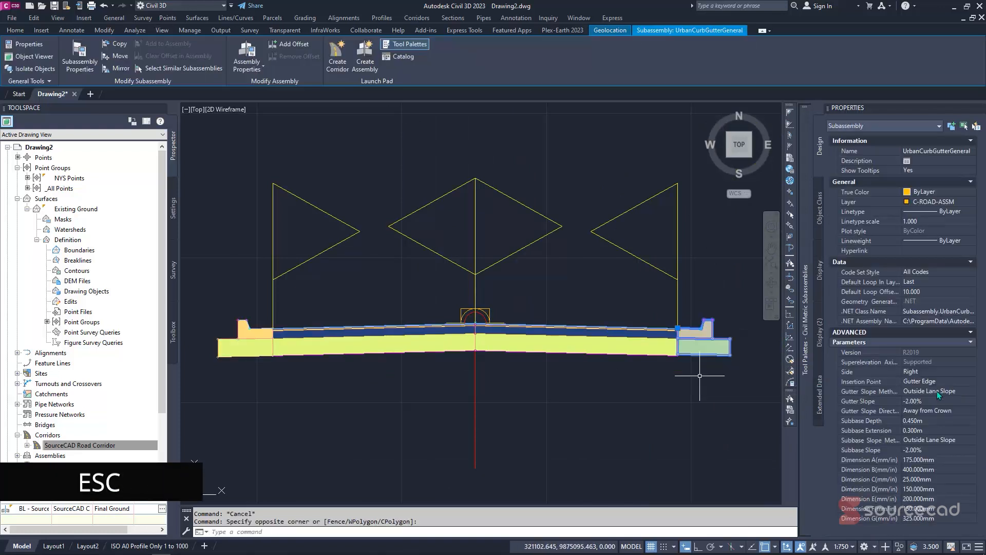
pyautogui.write('-2')
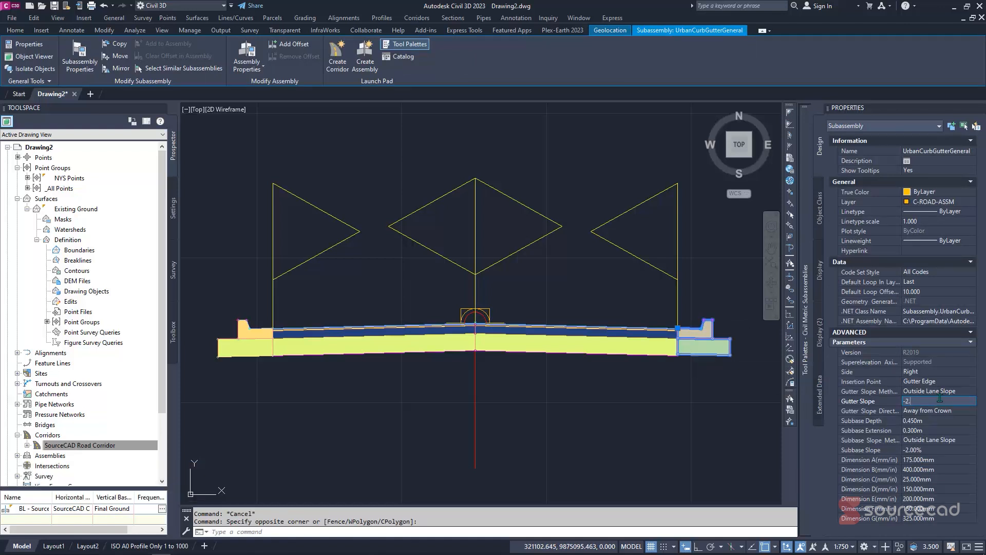
pyautogui.click(943, 419)
pyautogui.write('0.')
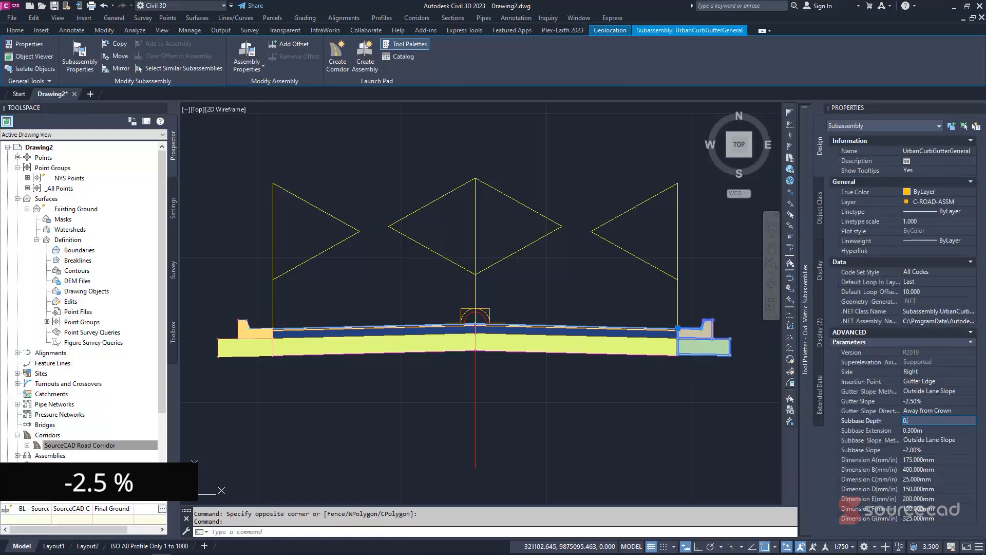
pyautogui.write('475')
# Set the right curb and gutter's subbase slope to -2.5% and its subbase extension to 0.35 m, and deselect it.
pyautogui.click(930, 446)
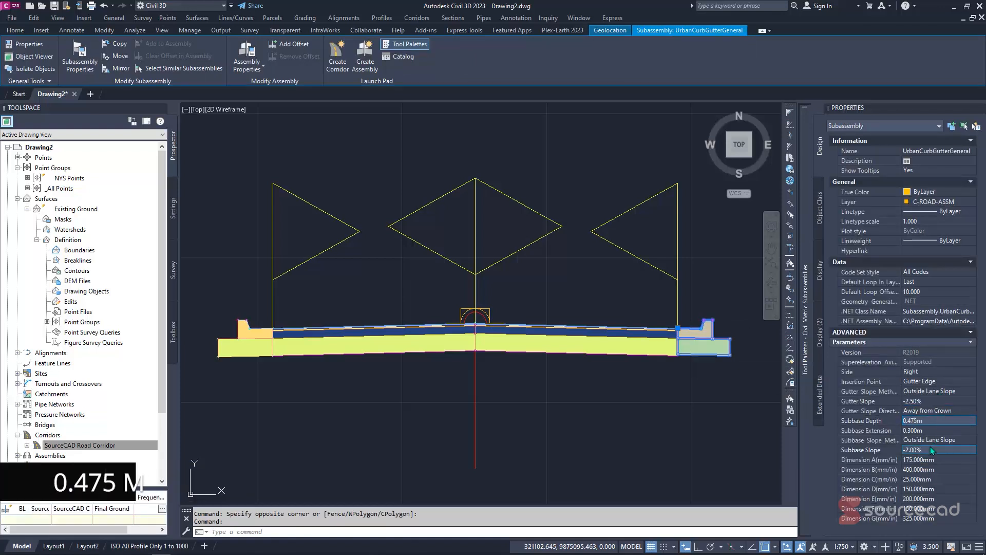
pyautogui.write('-2.')
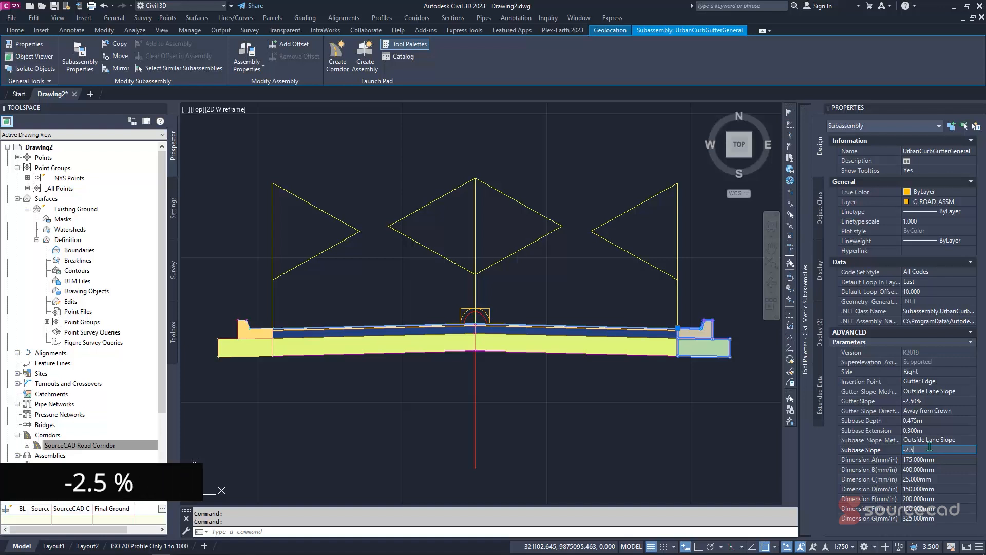
pyautogui.write('5')
pyautogui.click(934, 459)
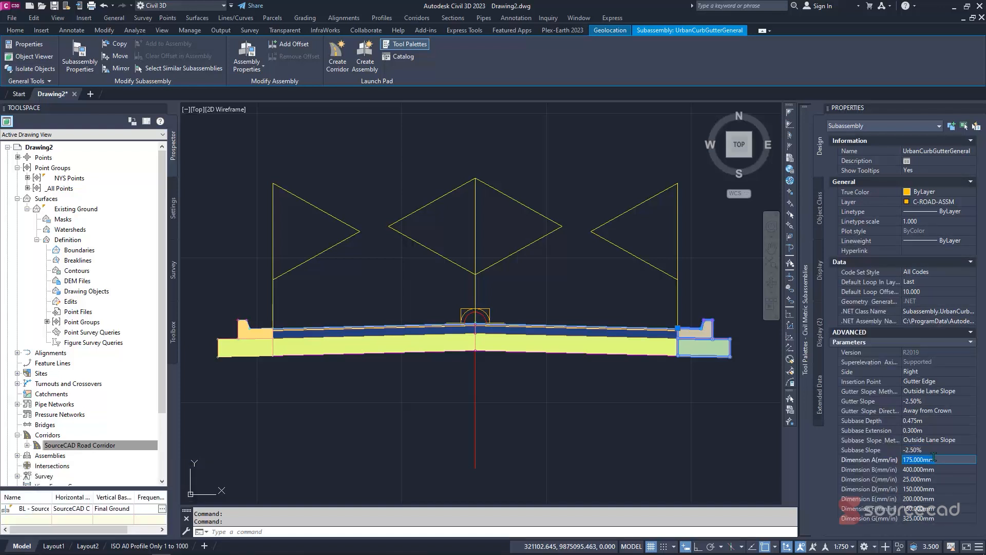
pyautogui.click(932, 430)
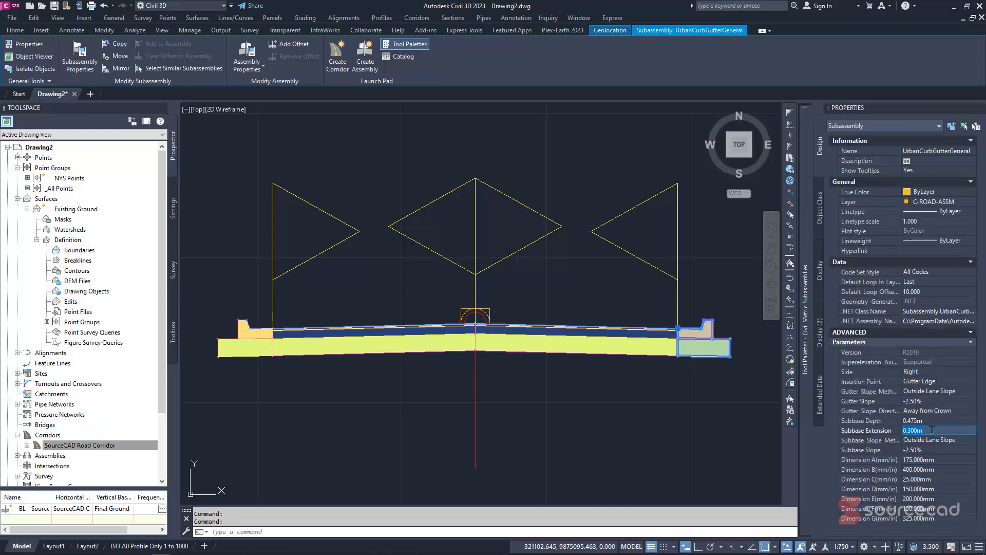
pyautogui.write('0.3')
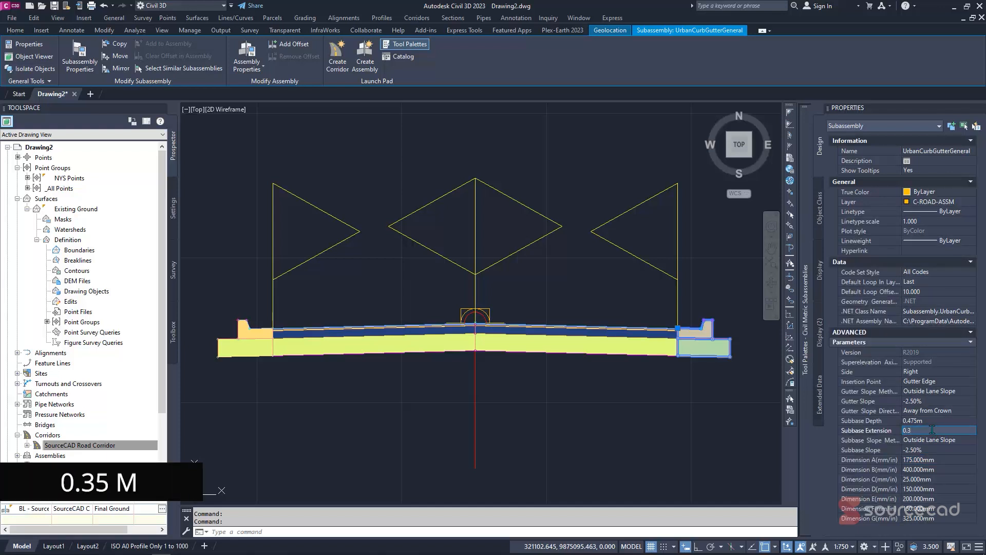
pyautogui.click(932, 437)
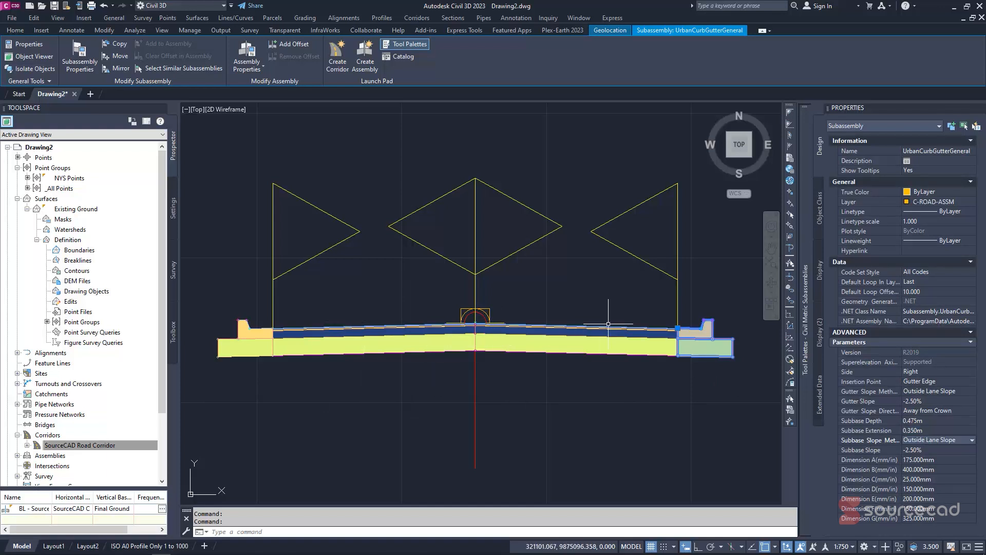
pyautogui.press('Escape')
# Copy the whole Curbs Typical assembly about 7 m straight down with Ortho on.
pyautogui.scroll(-6, 610, 324)
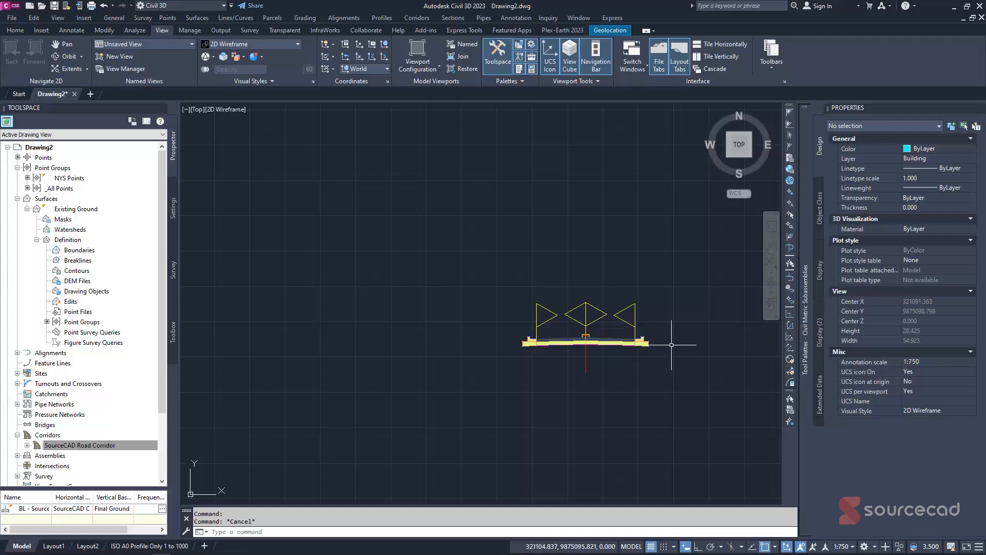
pyautogui.click(694, 286)
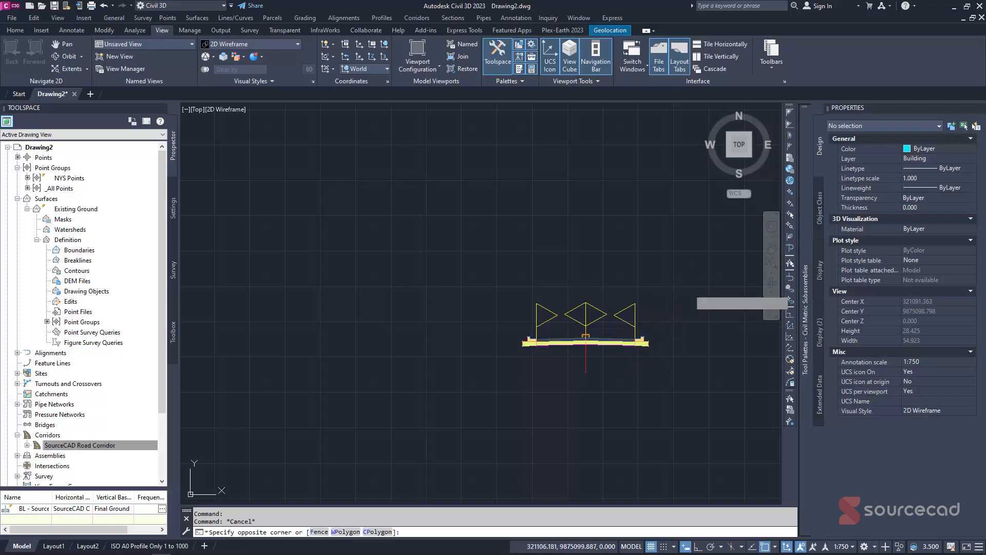
pyautogui.click(474, 388)
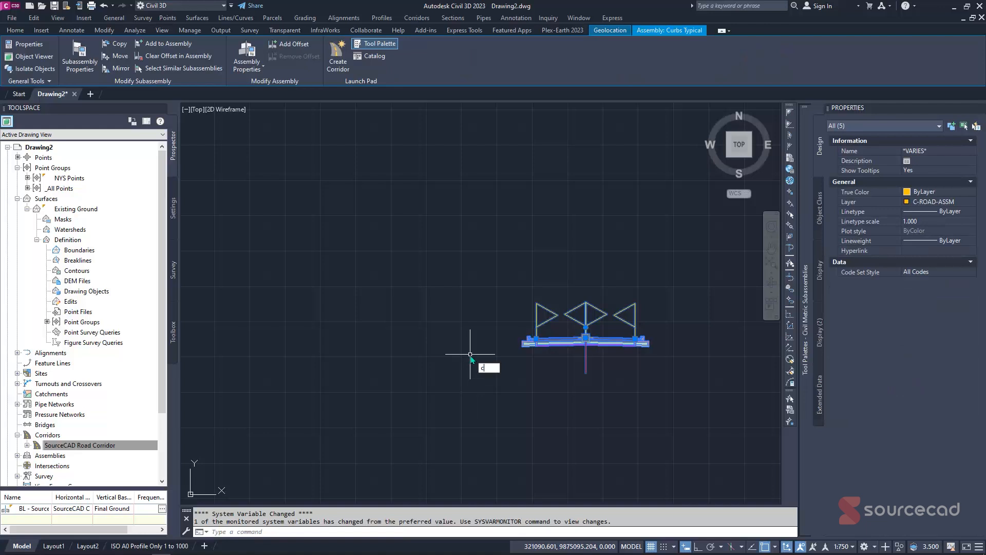
pyautogui.write('o')
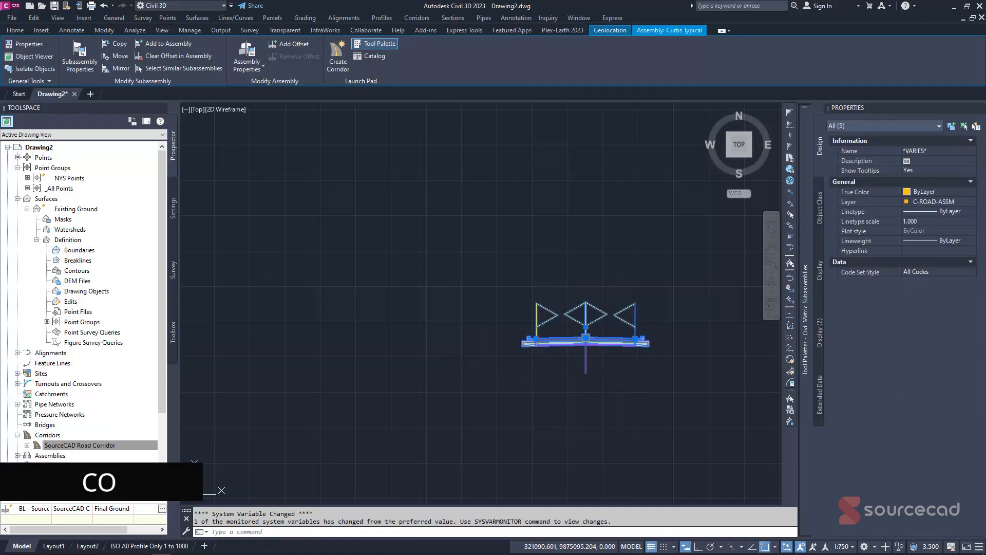
pyautogui.press('Return')
pyautogui.click(514, 323)
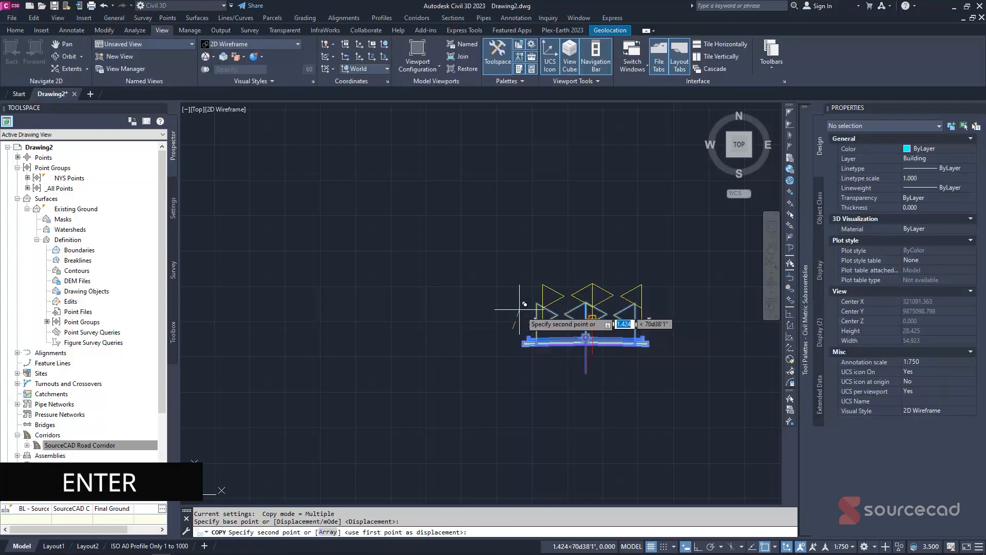
pyautogui.click(698, 547)
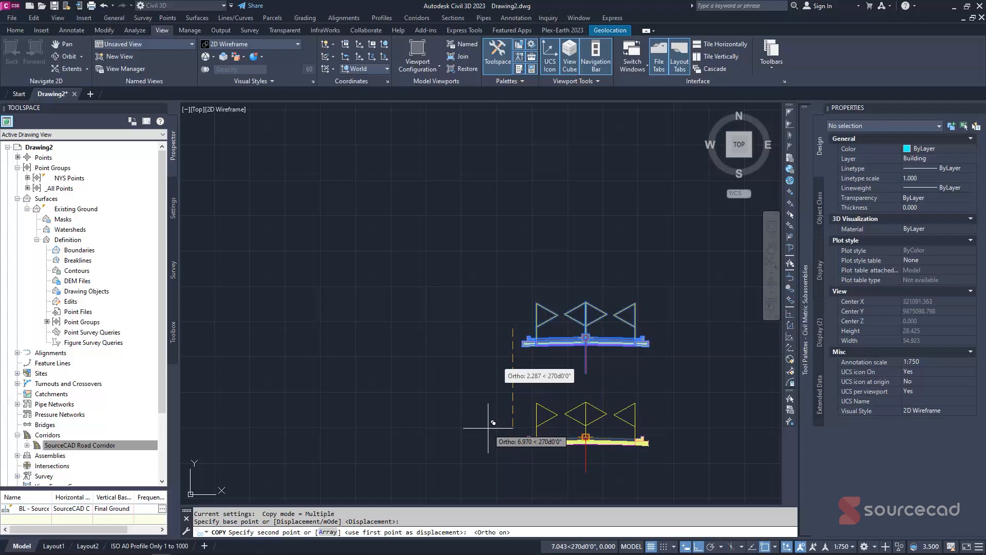
pyautogui.press('Escape')
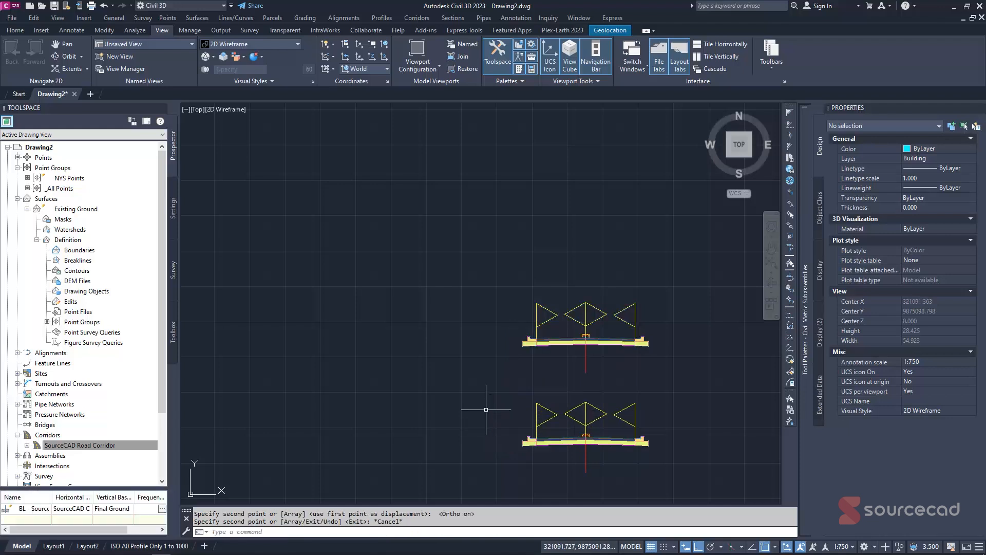
# Delete the right UrbanCurbGutterGeneral subassembly from the lower, copied assembly.
pyautogui.scroll(2, 539, 460)
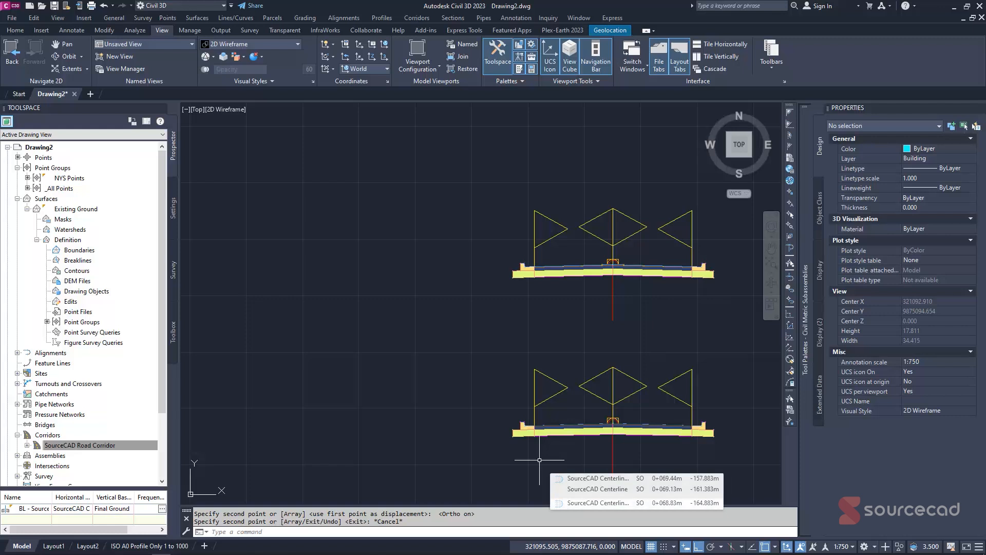
pyautogui.scroll(2, 542, 453)
pyautogui.middleClick(498, 420)
pyautogui.middleClick(499, 420)
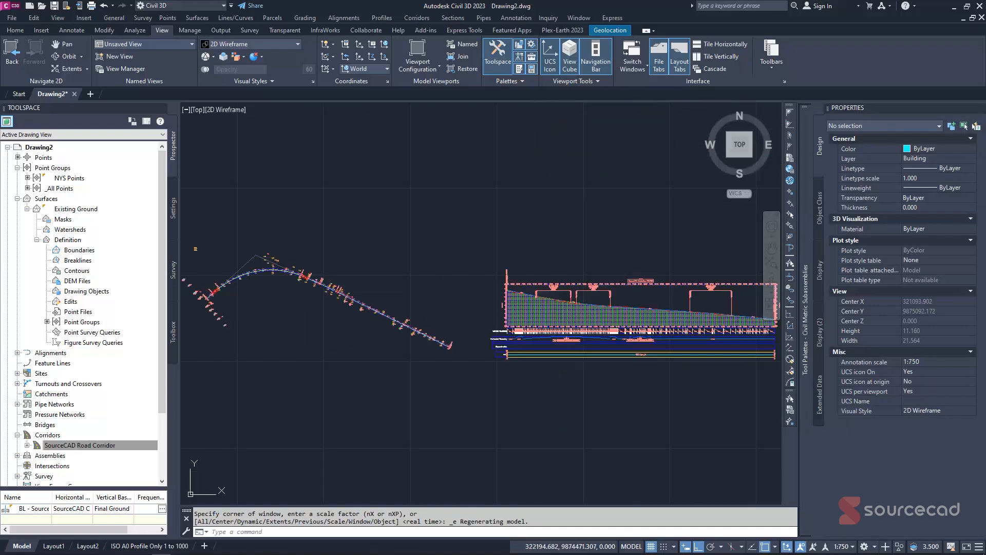
pyautogui.scroll(8, 263, 255)
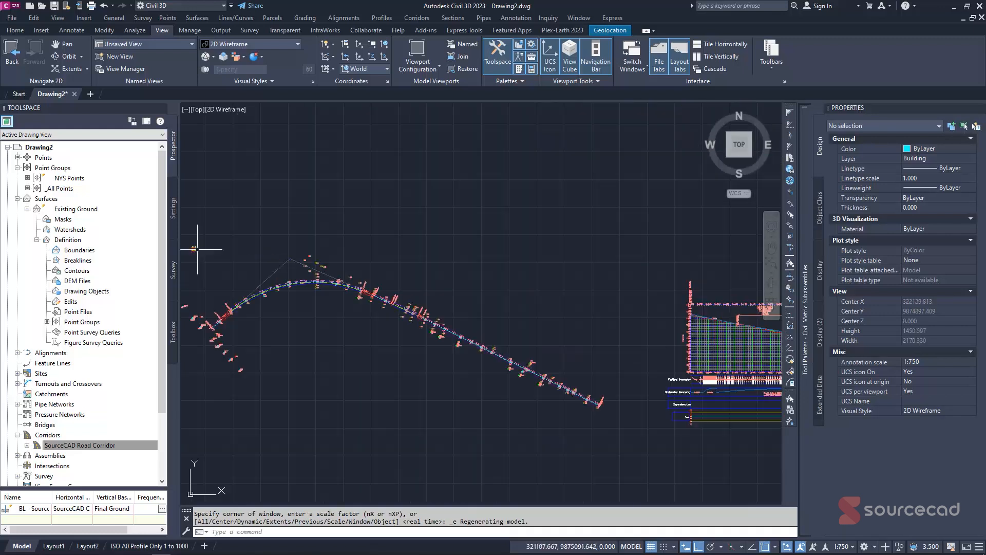
pyautogui.scroll(8, 334, 322)
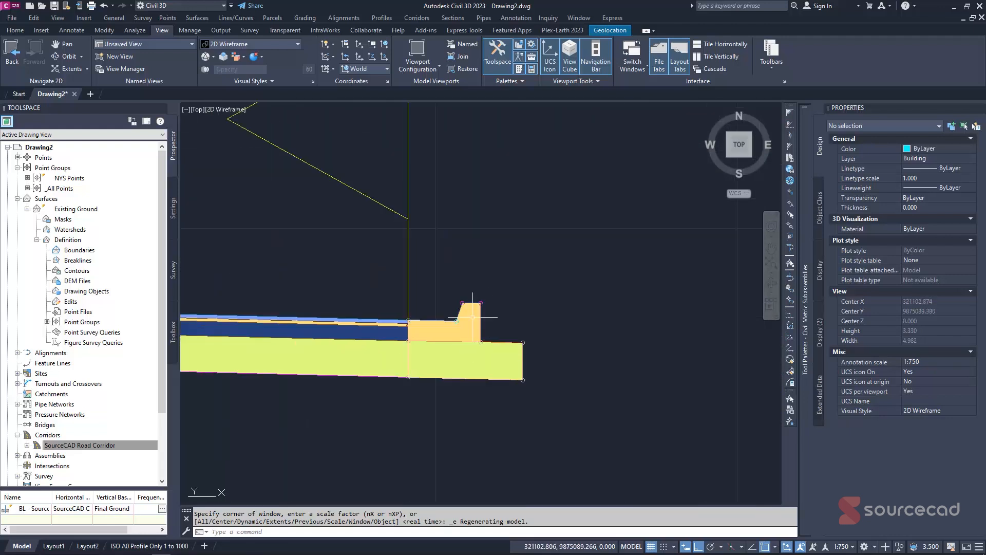
pyautogui.scroll(-2, 458, 335)
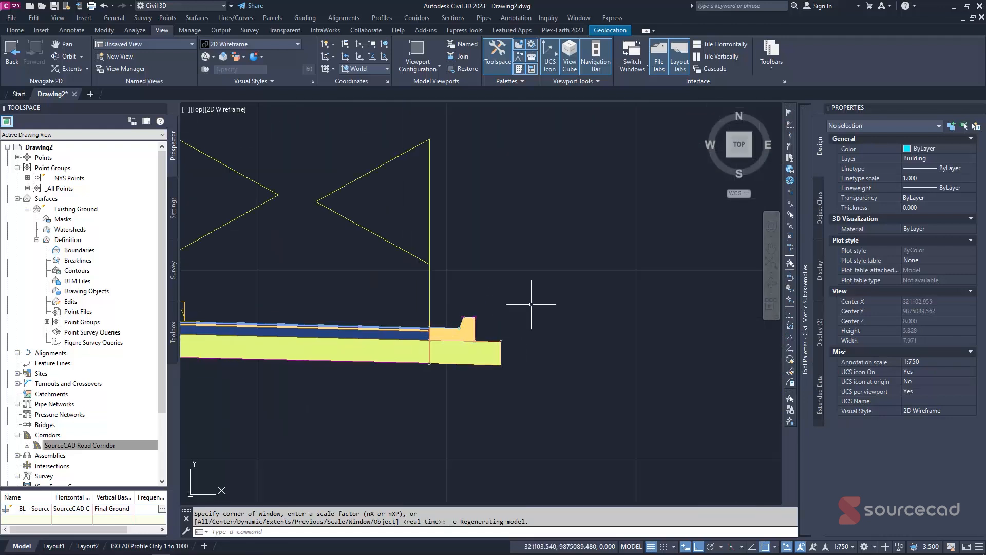
pyautogui.click(535, 282)
pyautogui.click(458, 371)
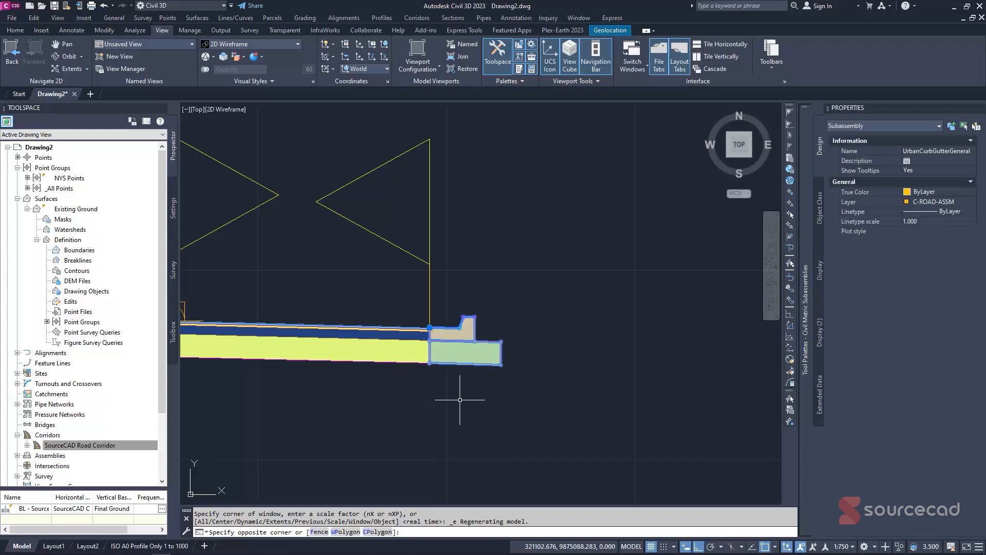
pyautogui.press('Delete')
# Delete the left curb-and-gutter subassembly from the copied assembly, leaving only the two pavement lanes.
pyautogui.scroll(-2, 458, 398)
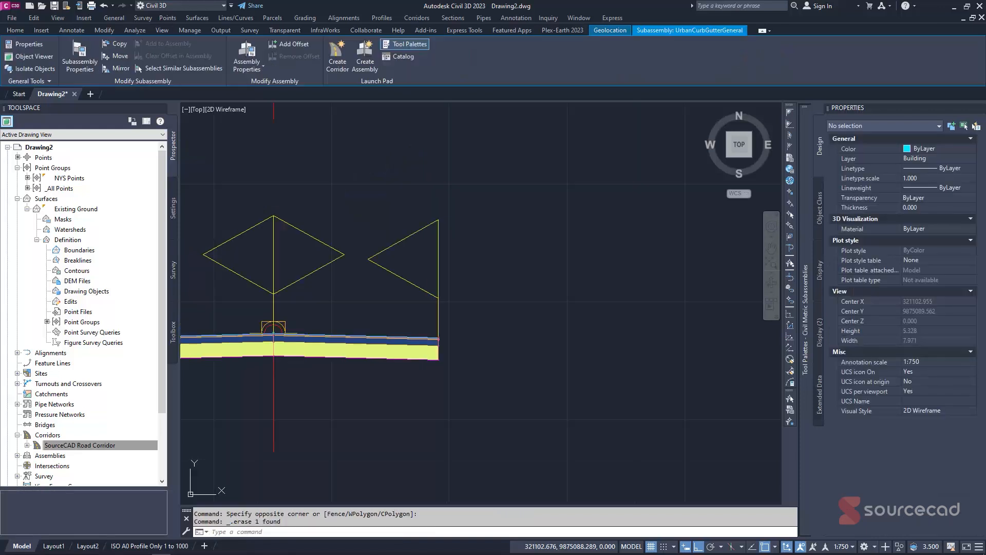
pyautogui.moveTo(404, 358); pyautogui.dragTo(637, 393, button='middle')
pyautogui.click(328, 348)
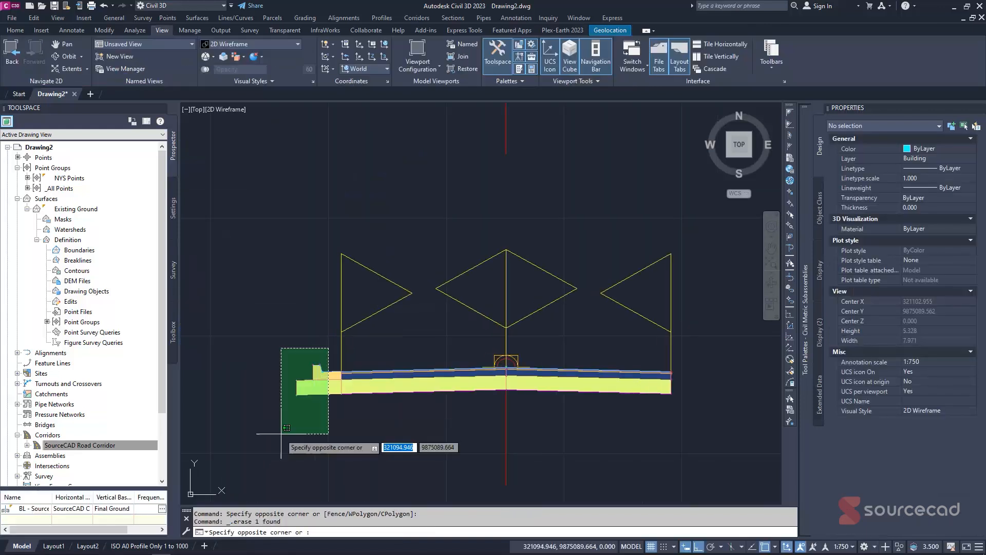
pyautogui.click(281, 434)
pyautogui.press('Delete')
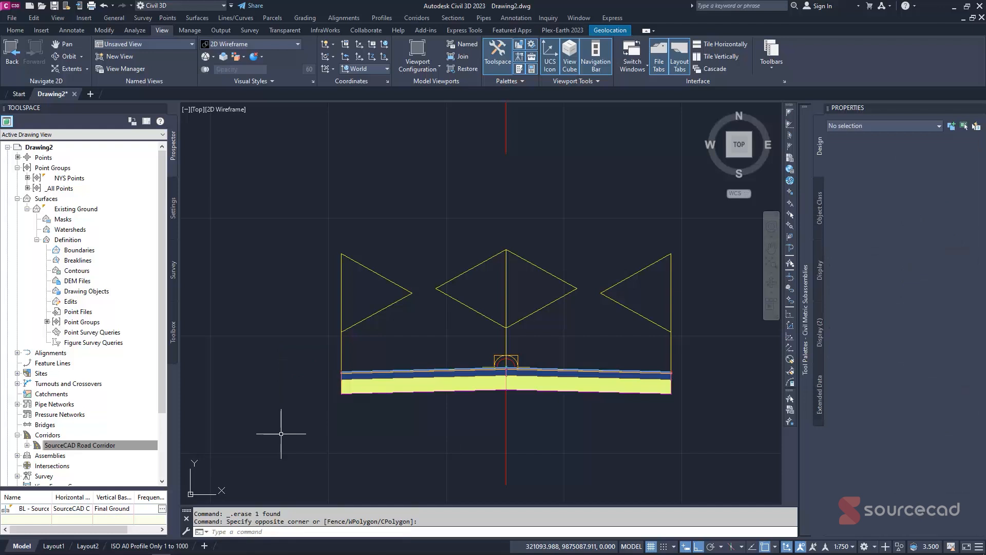
# Attach a SideDitchWithLid subassembly from the metric Trench Pipes set to the top outer marker of the copied assembly's right lane.
pyautogui.moveTo(650, 432); pyautogui.dragTo(578, 406, button='middle')
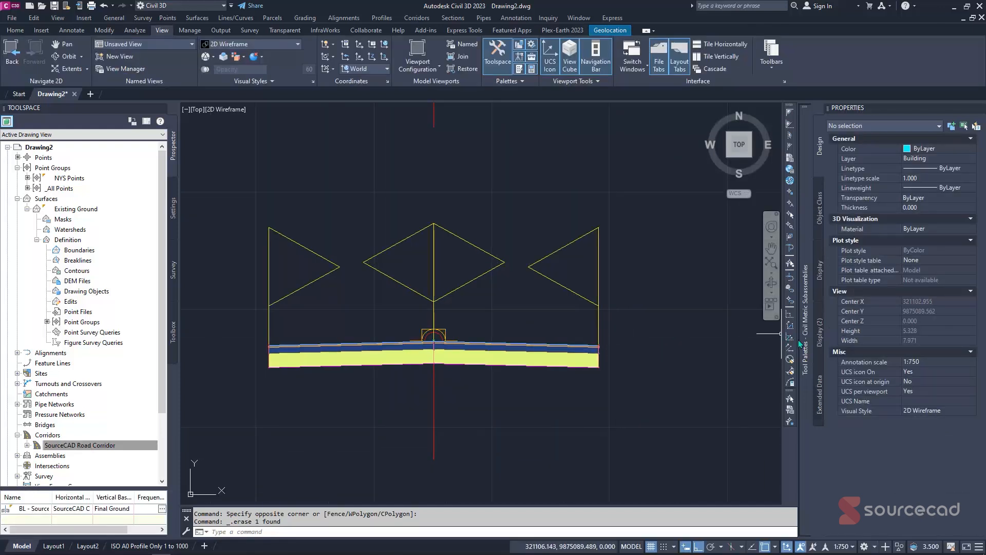
pyautogui.moveTo(804, 356)
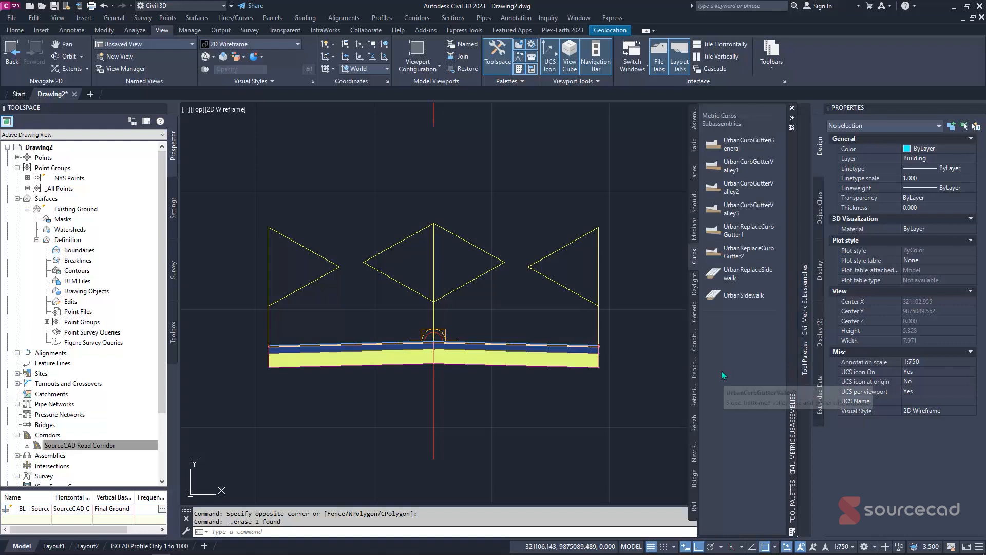
pyautogui.click(695, 373)
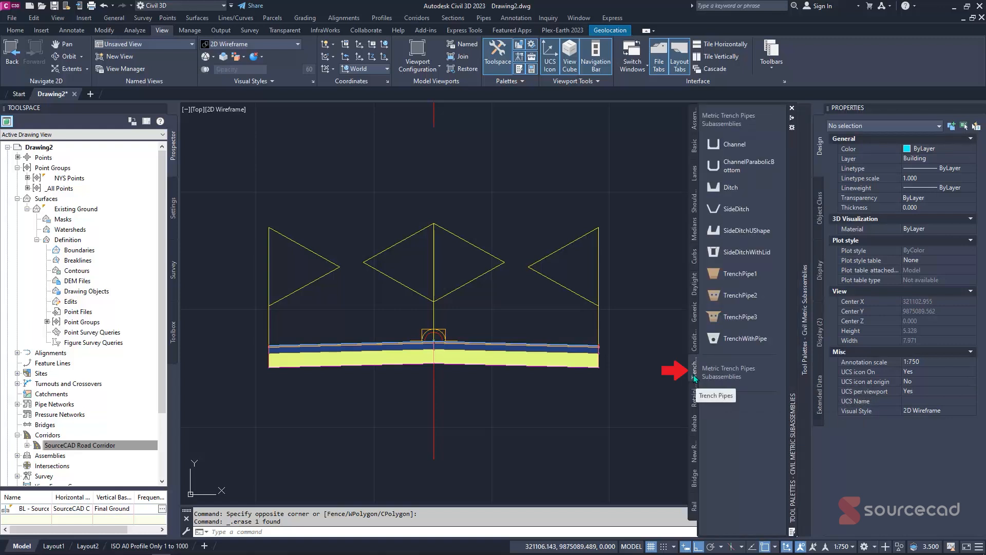
pyautogui.click(743, 255)
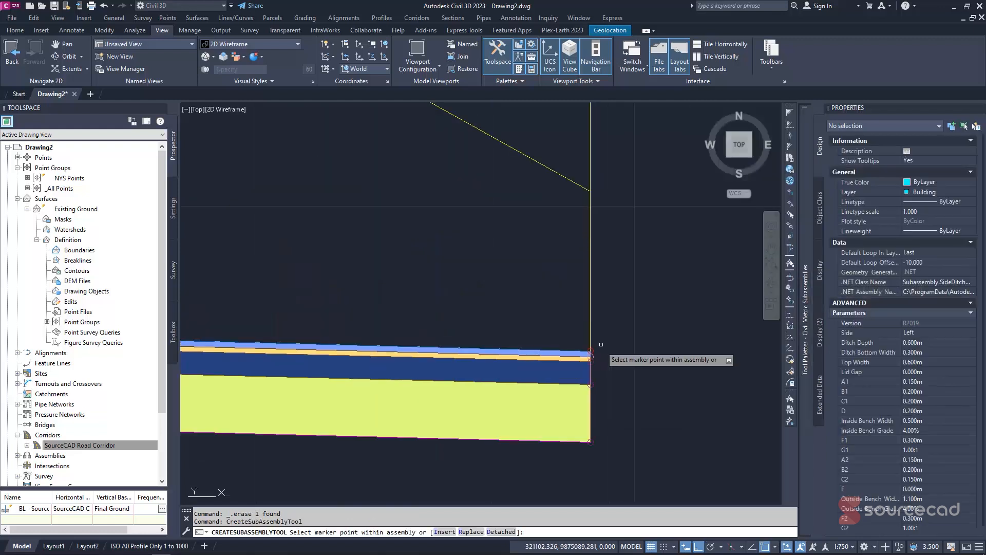
pyautogui.scroll(6, 599, 347)
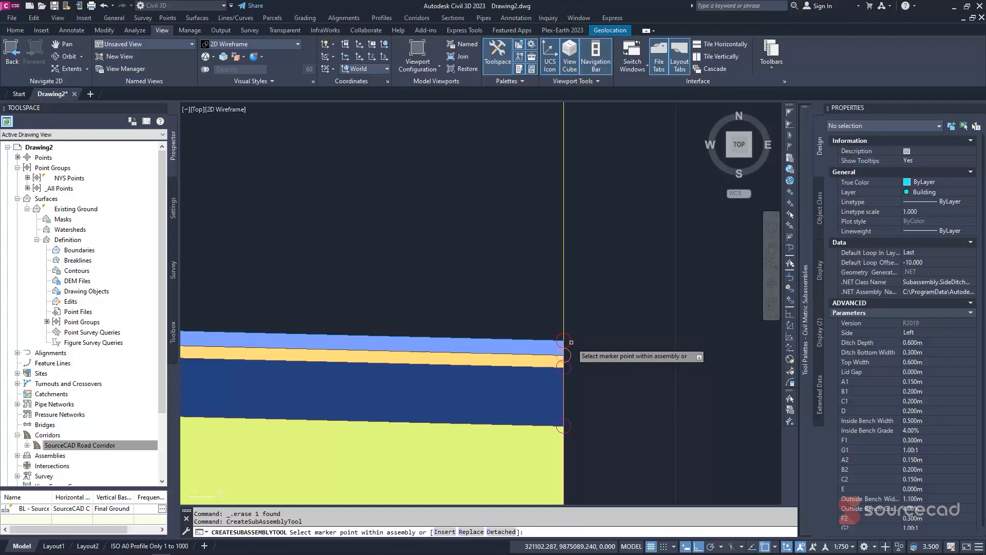
pyautogui.scroll(-3, 572, 342)
pyautogui.scroll(-4, 574, 342)
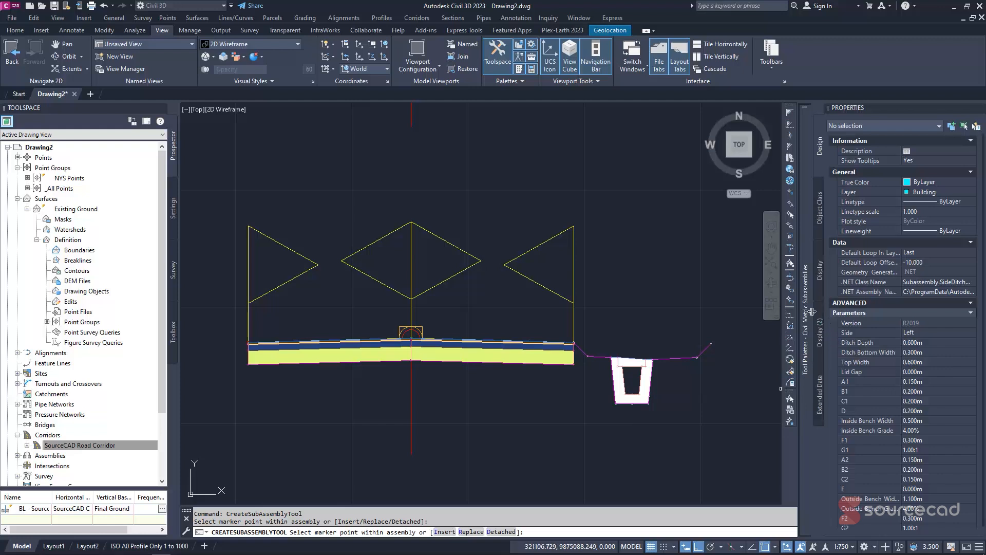
# Look through the metric subassembly categories, including Daylight, Basic, Shoulders, Curbs, Conditional, Retaining Walls, Rehab and Rail, to examine the subassemblies they offer.
pyautogui.moveTo(809, 310)
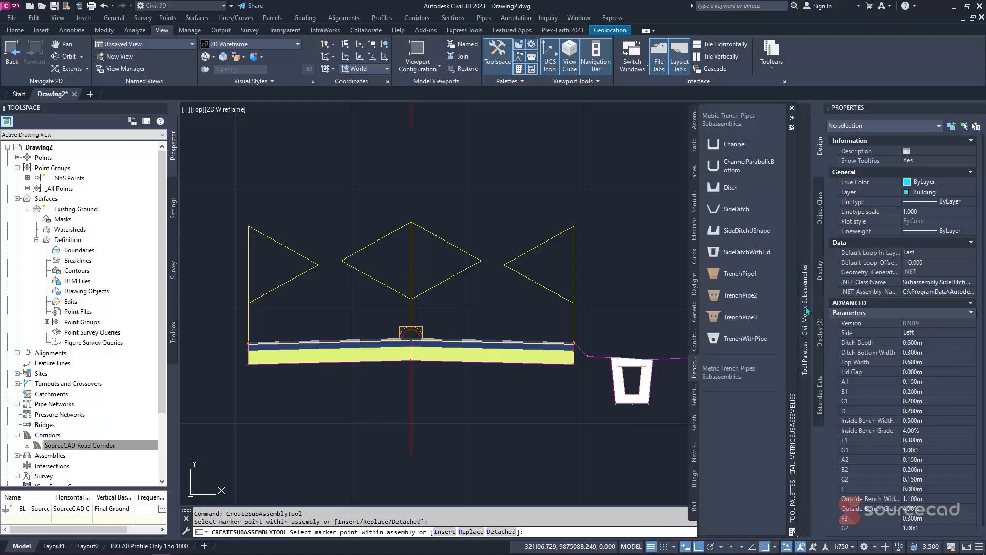
pyautogui.click(697, 288)
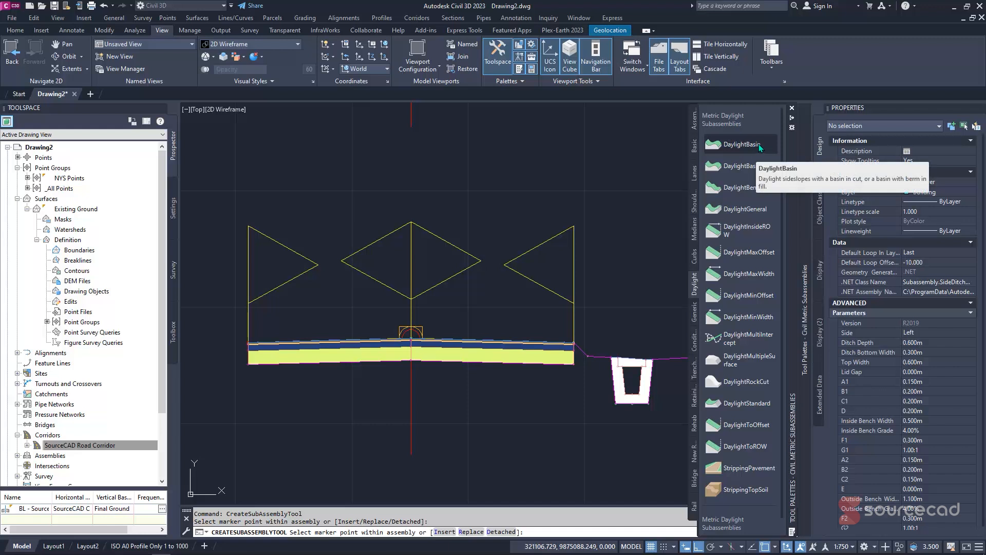
pyautogui.click(697, 124)
pyautogui.click(695, 146)
pyautogui.click(694, 169)
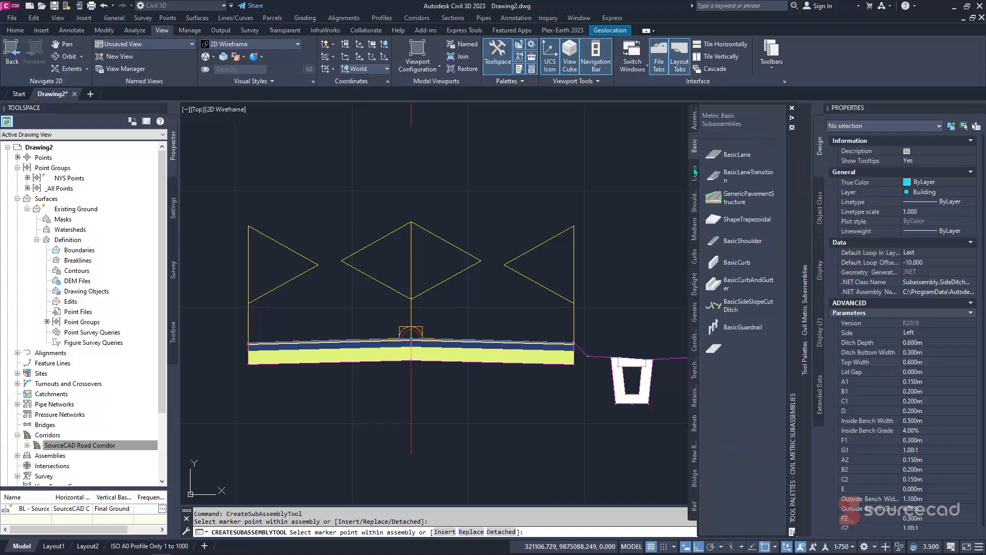
pyautogui.click(695, 201)
pyautogui.click(694, 228)
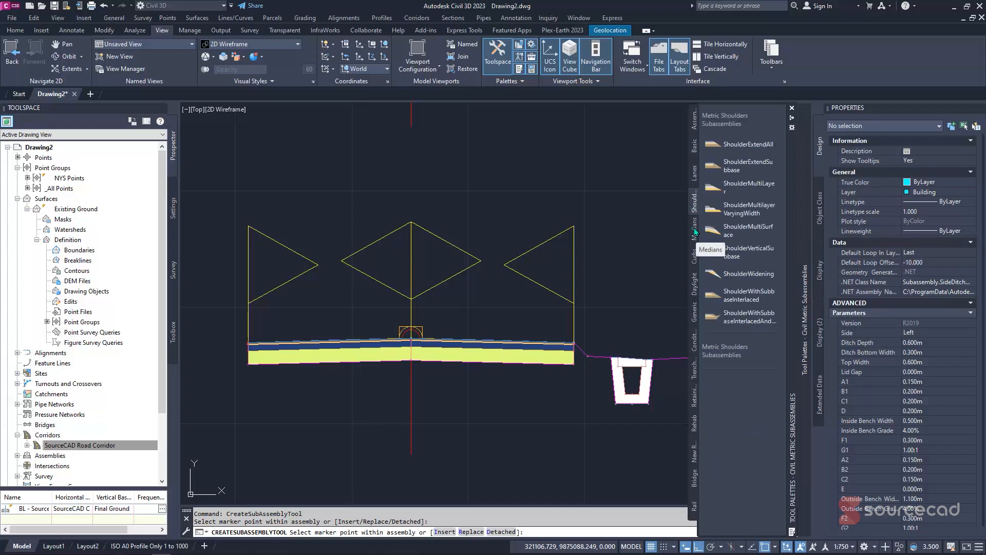
pyautogui.click(695, 256)
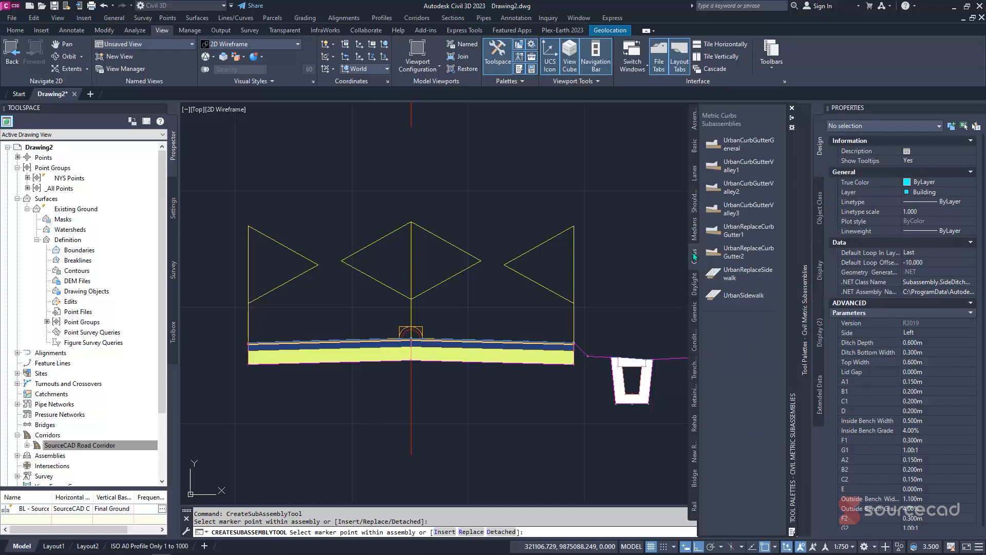
pyautogui.click(693, 284)
pyautogui.click(694, 316)
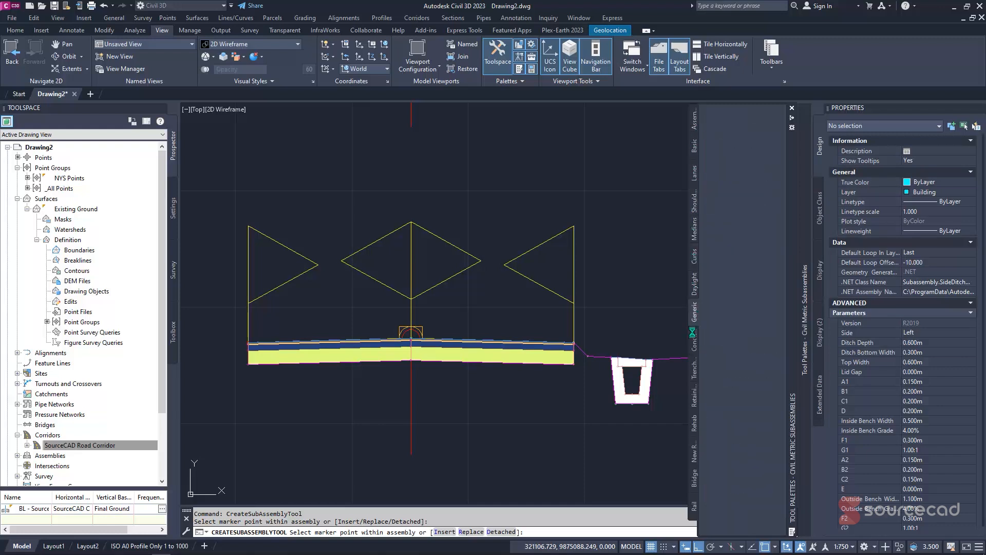
pyautogui.click(693, 339)
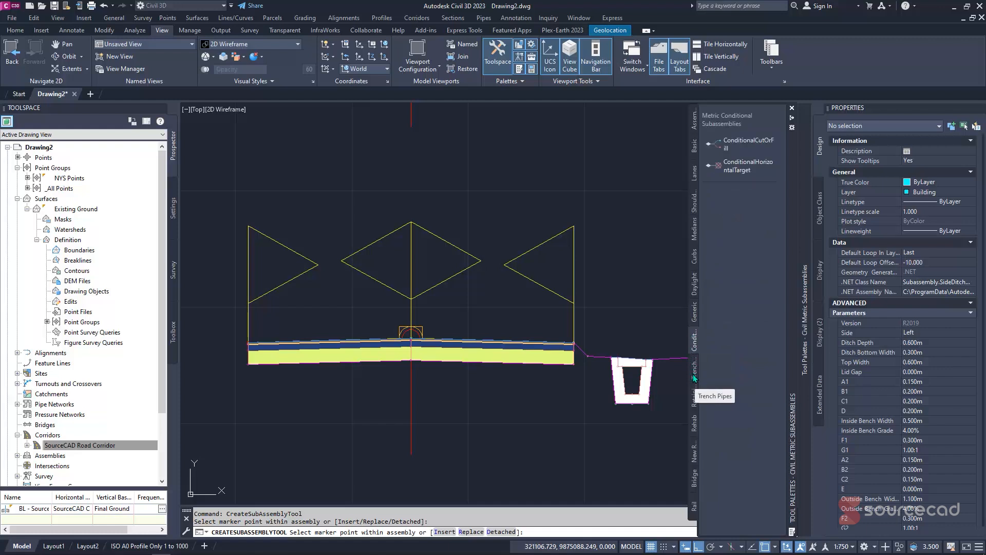
pyautogui.click(694, 370)
pyautogui.click(694, 400)
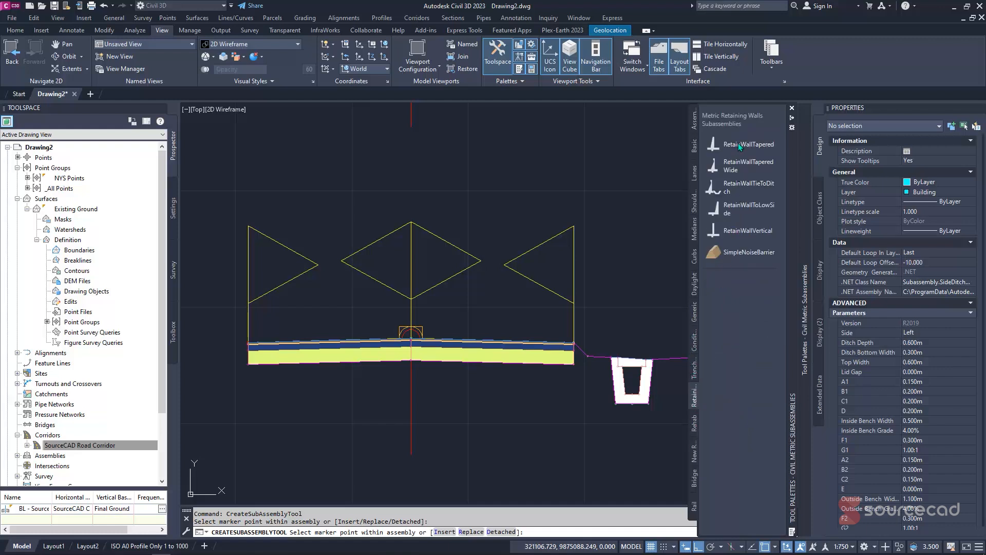
pyautogui.click(695, 429)
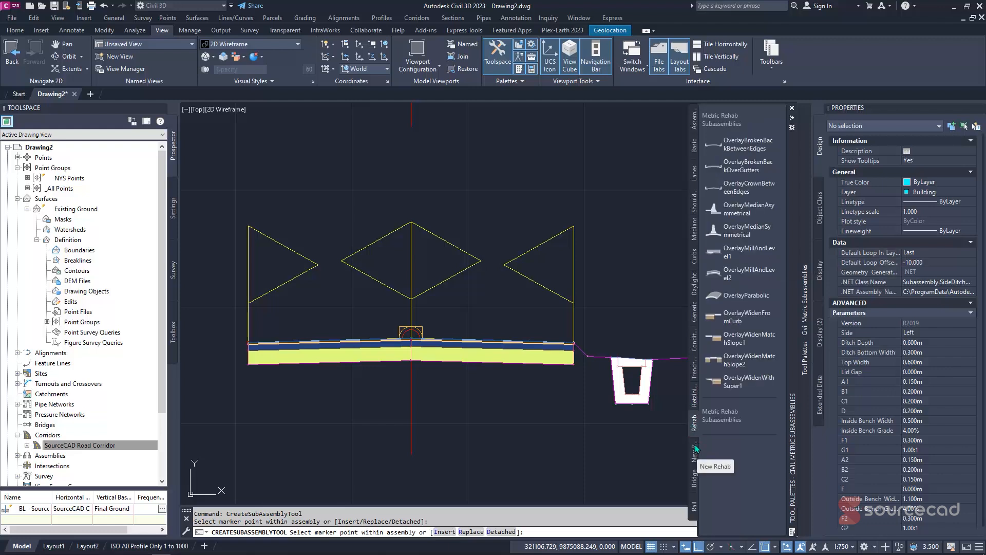
pyautogui.click(696, 462)
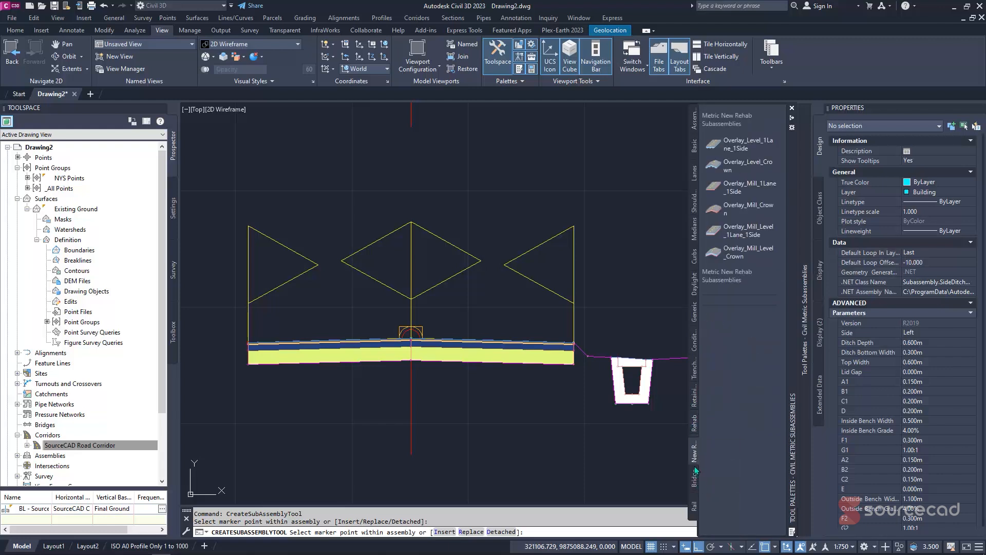
pyautogui.click(694, 478)
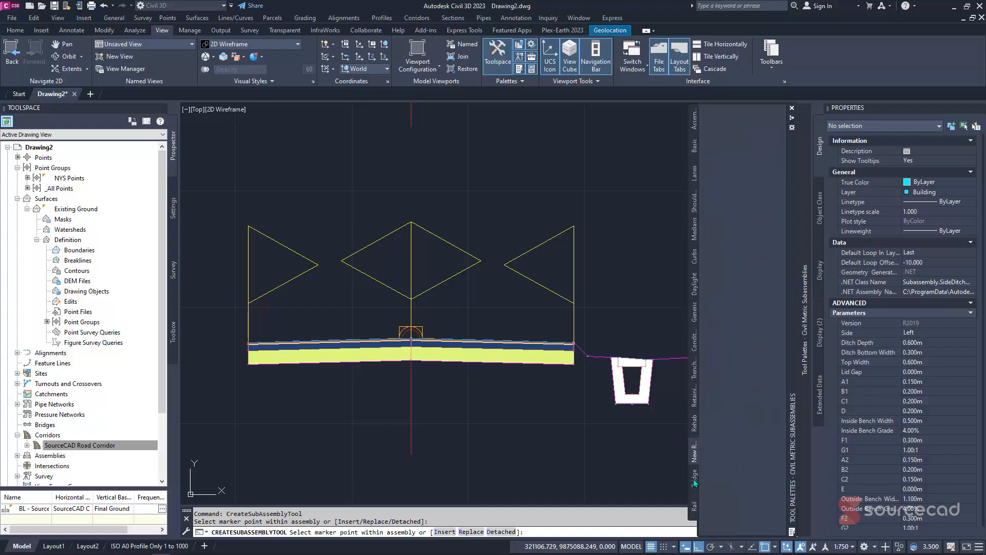
pyautogui.click(695, 513)
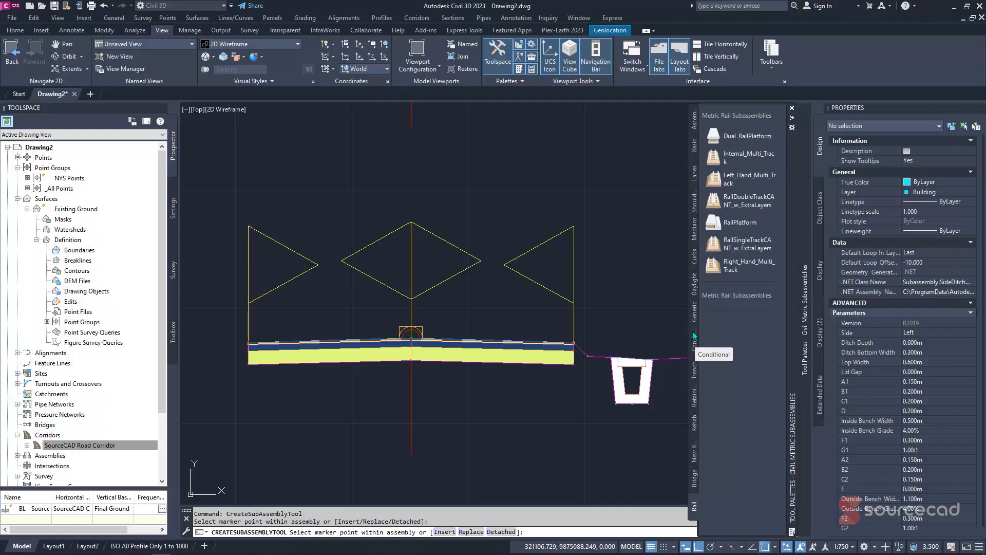
# Attach a DaylightBasin subassembly to the top outer marker of the copied assembly's left lane, end the placement, and close the Properties palette.
pyautogui.click(694, 291)
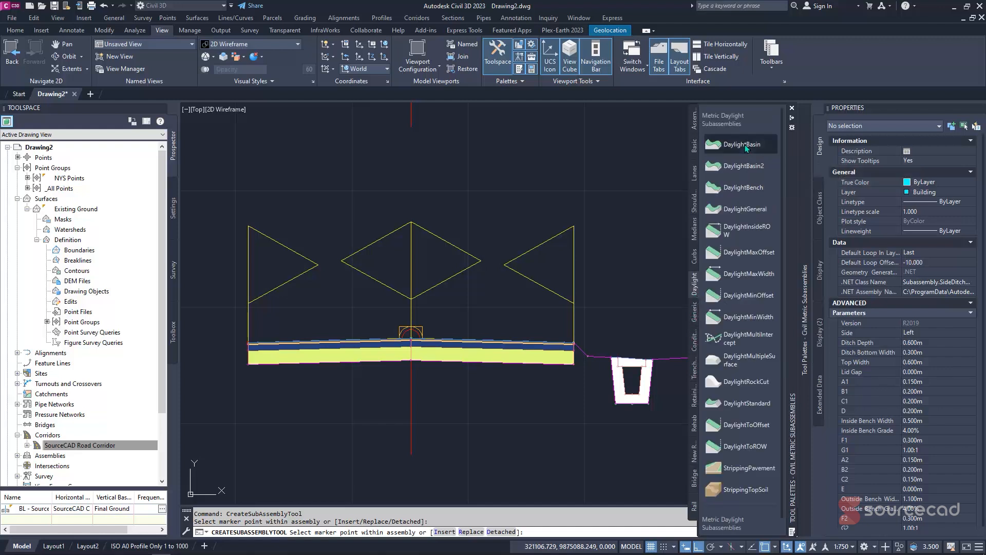
pyautogui.click(740, 144)
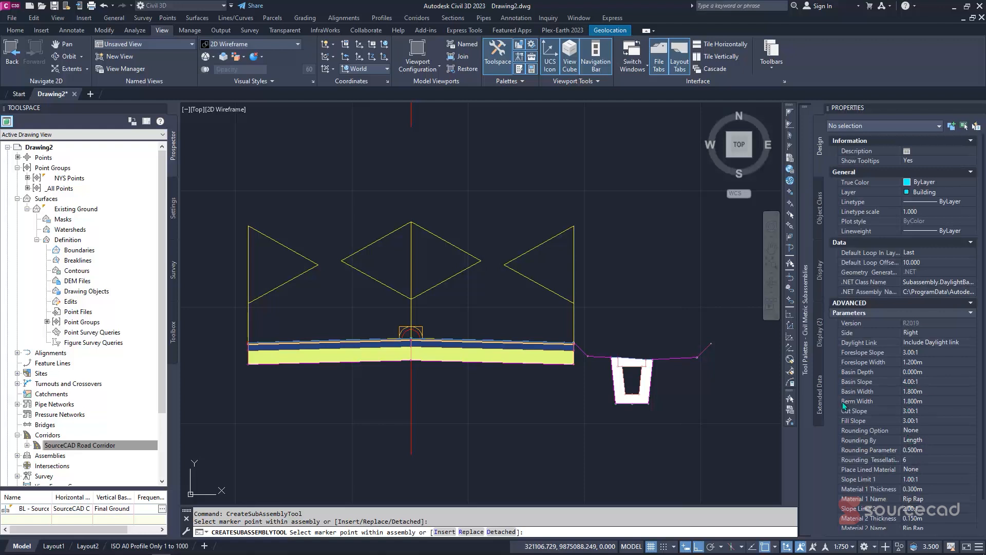
pyautogui.scroll(5, 231, 351)
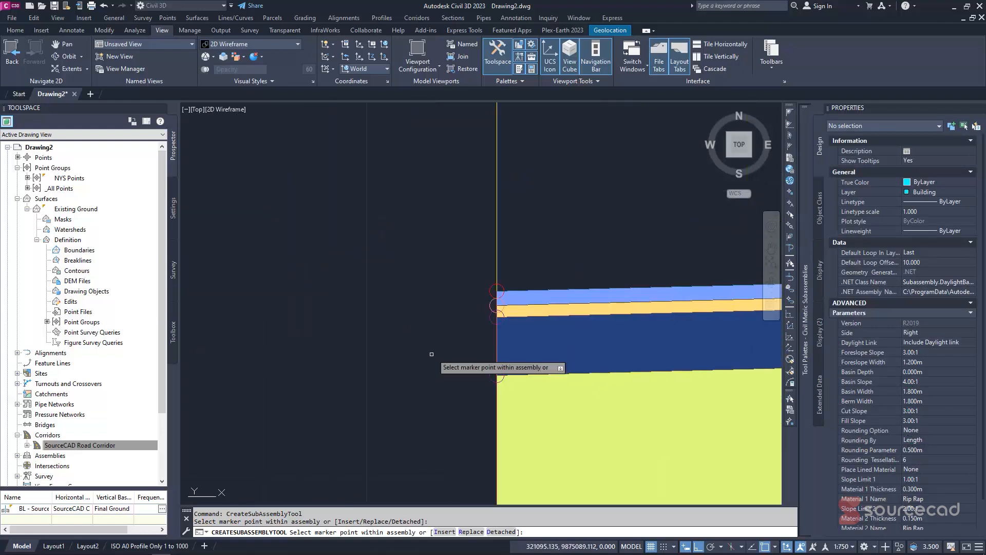
pyautogui.click(490, 289)
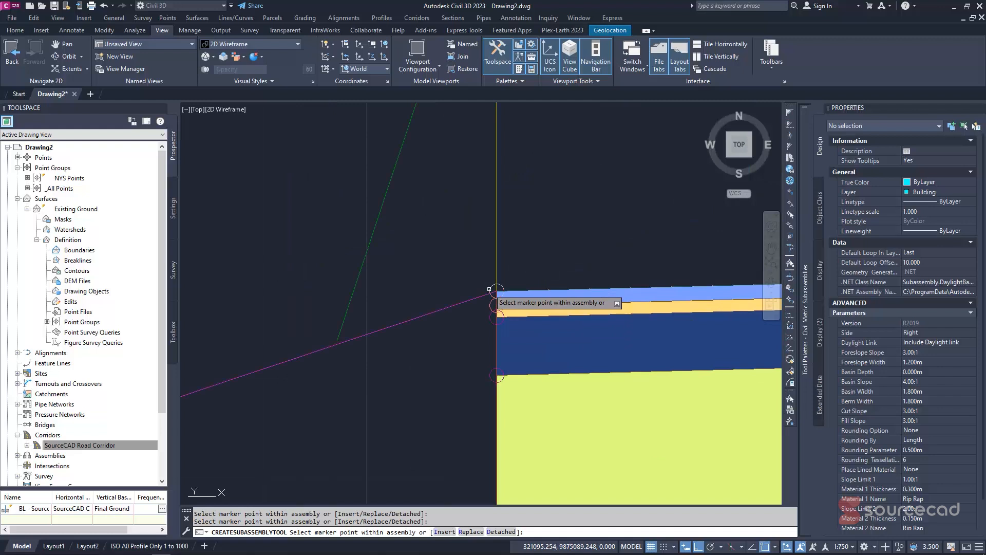
pyautogui.scroll(-6, 489, 289)
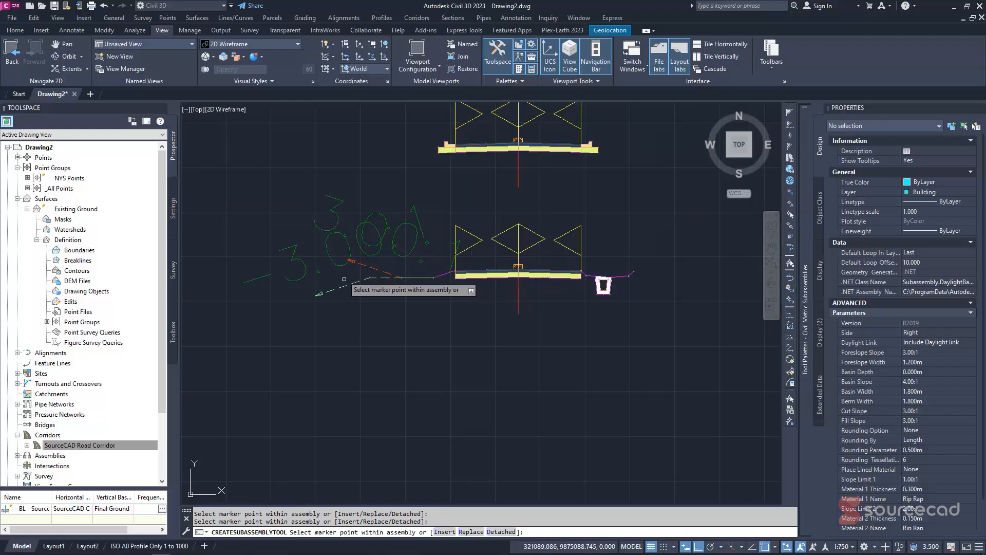
pyautogui.rightClick(390, 313)
pyautogui.click(411, 319)
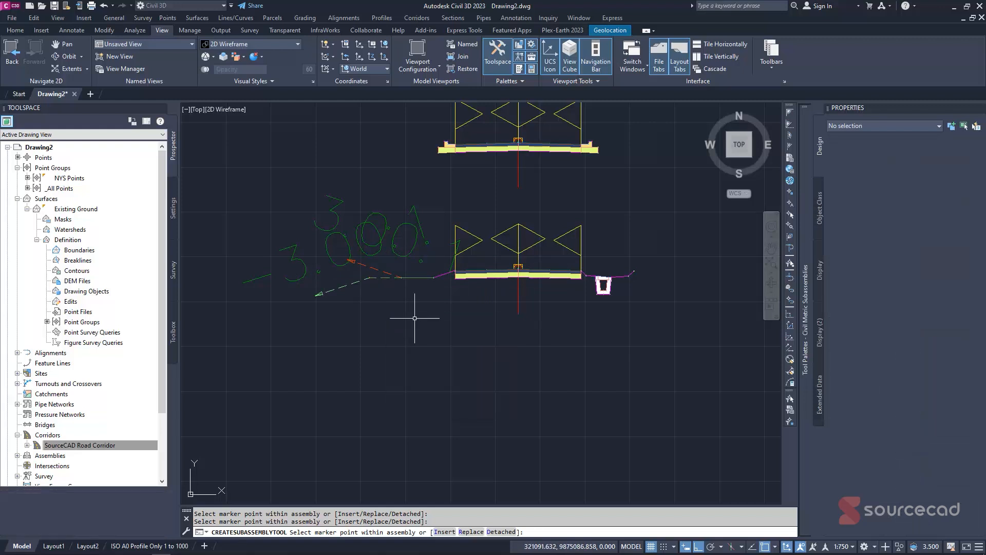
pyautogui.press('Escape')
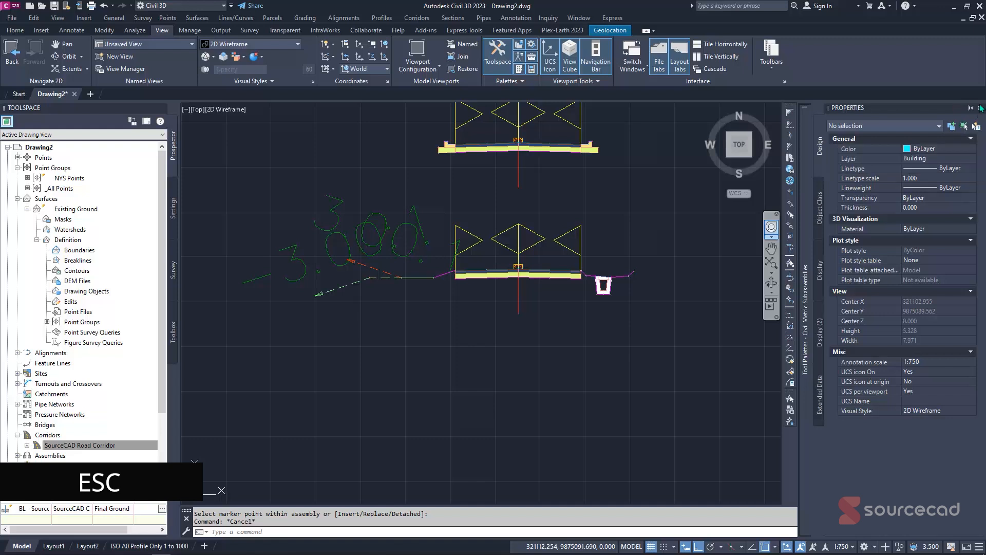
pyautogui.click(979, 108)
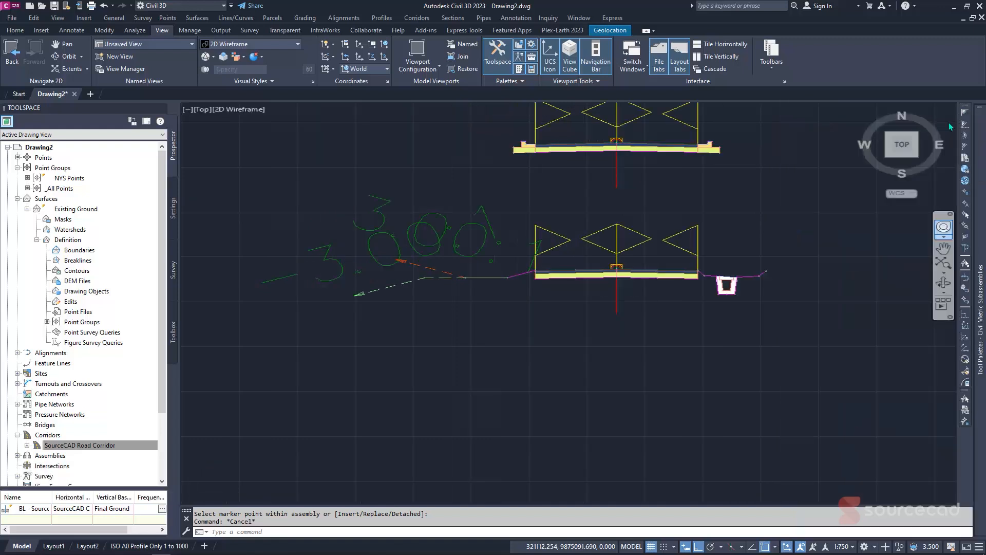
# Open the SourceCAD Road Corridor's properties and examine its general information and baseline parameters.
pyautogui.press('Escape')
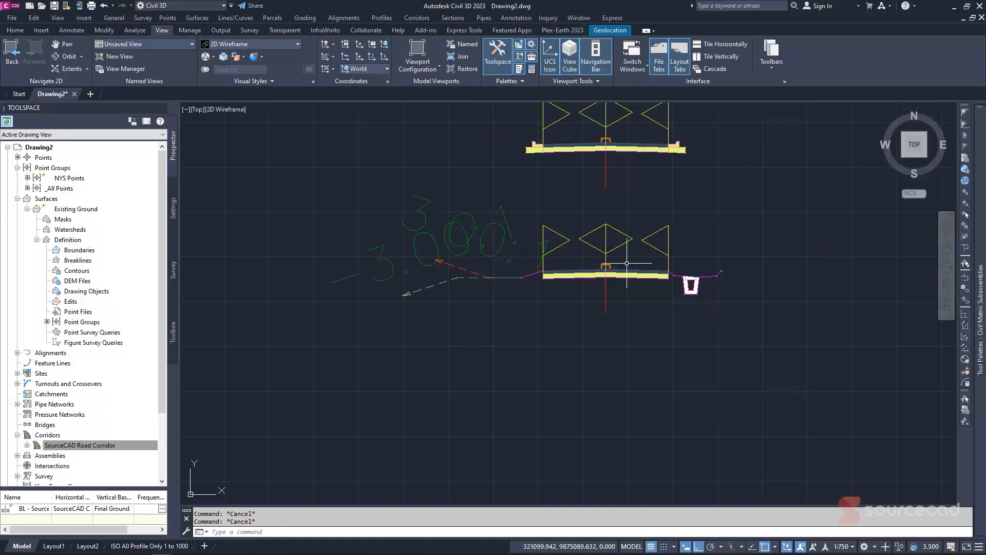
pyautogui.scroll(-6, 627, 269)
pyautogui.scroll(6, 624, 257)
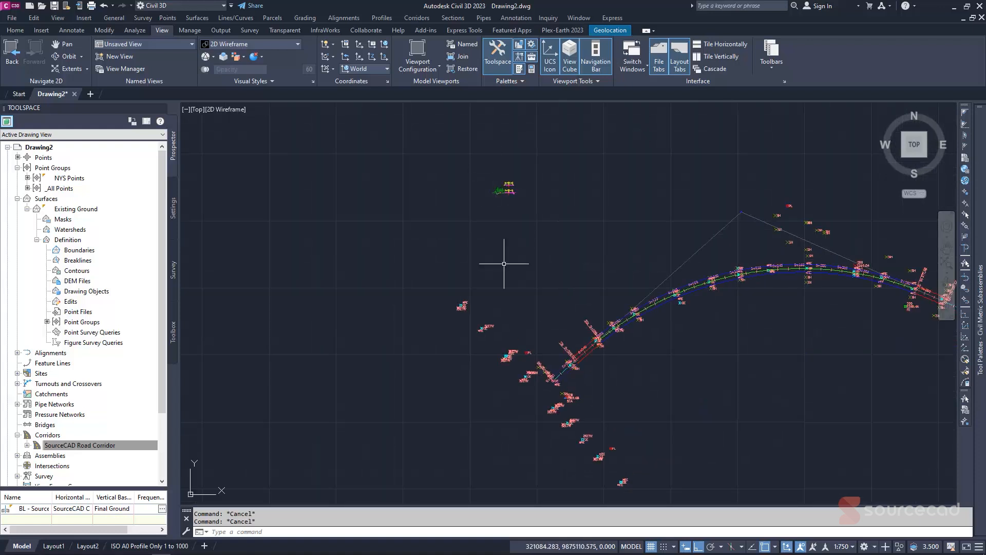
pyautogui.rightClick(78, 445)
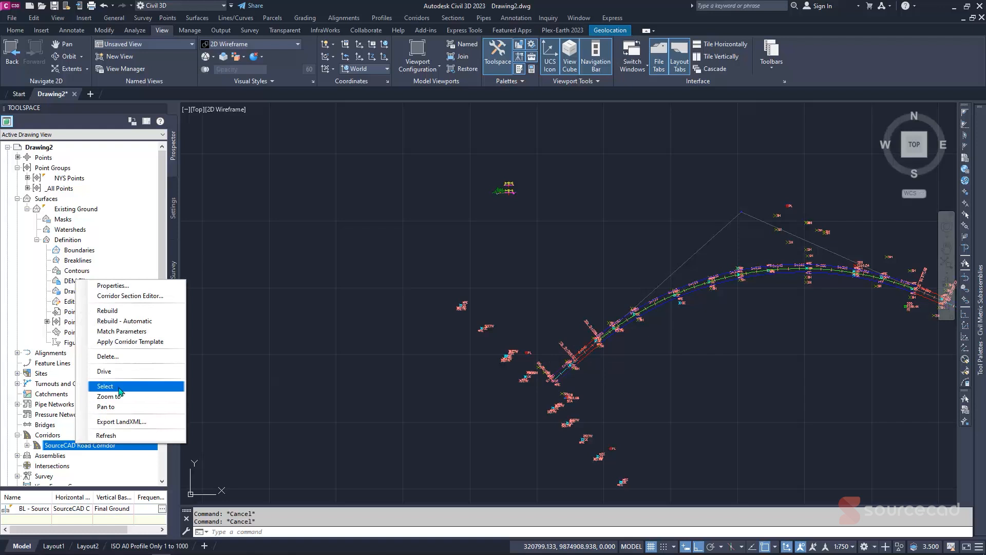
pyautogui.click(119, 390)
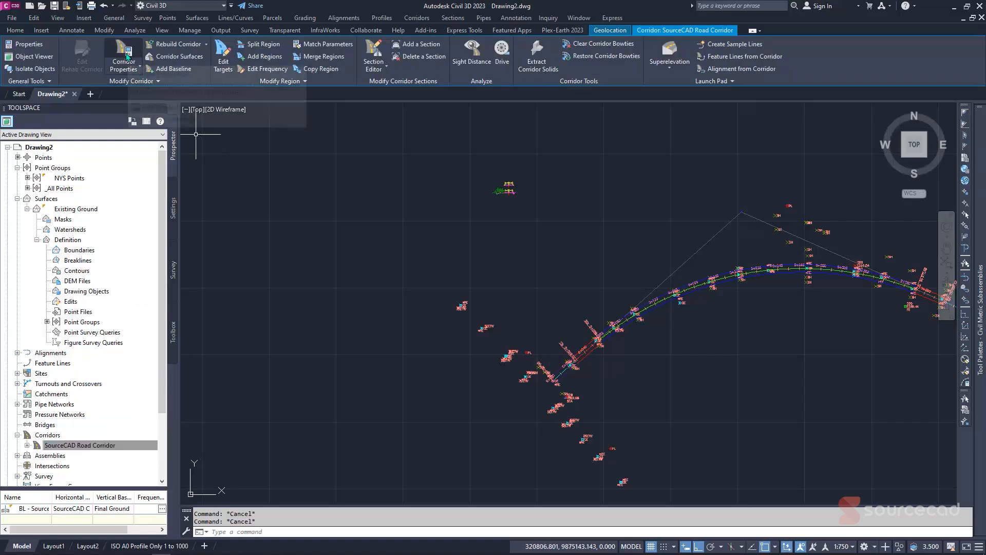
pyautogui.click(129, 50)
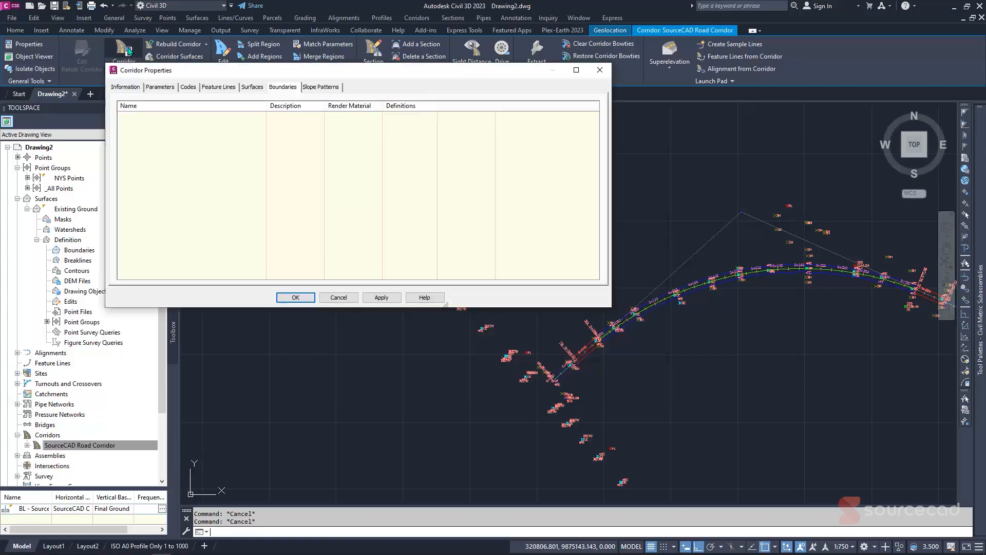
pyautogui.moveTo(174, 68); pyautogui.dragTo(267, 112)
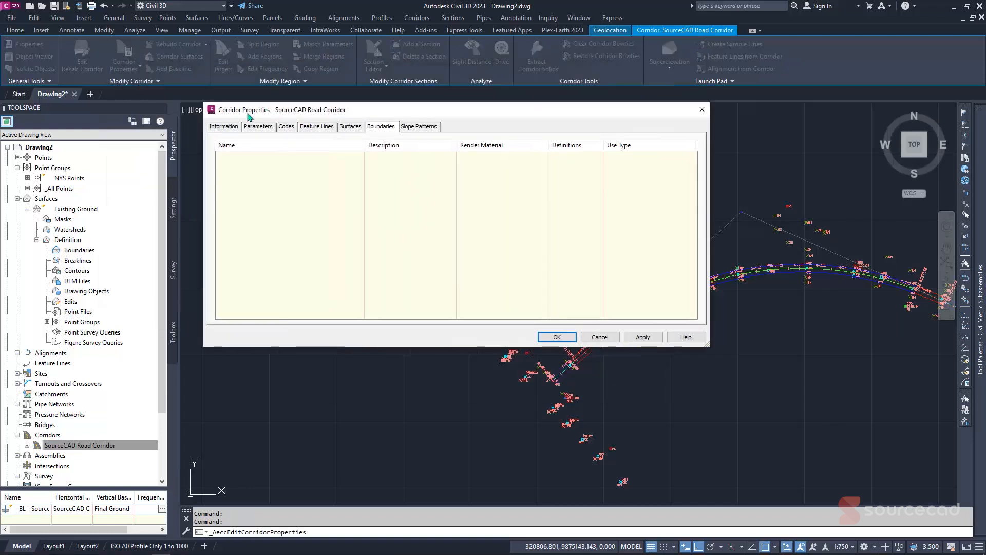
pyautogui.click(222, 126)
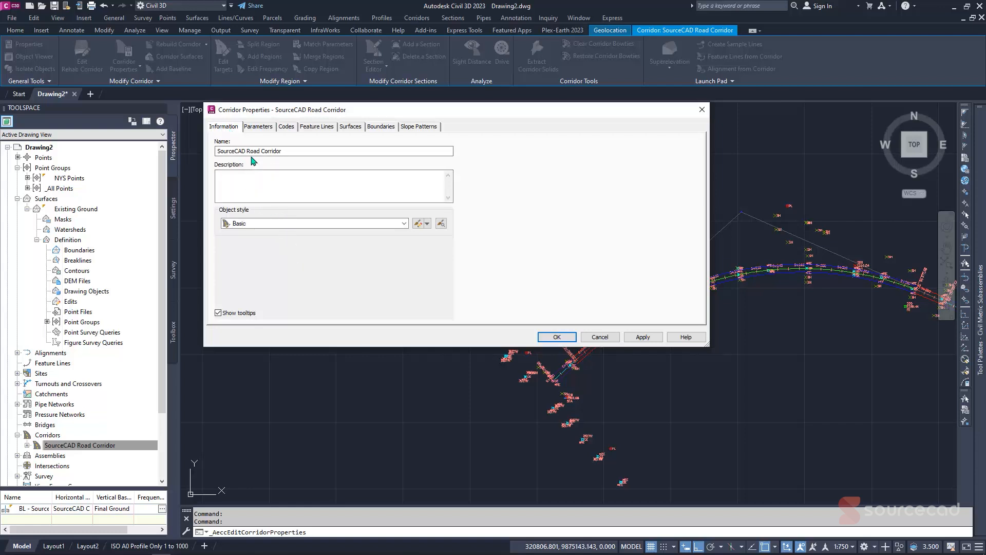
pyautogui.click(263, 127)
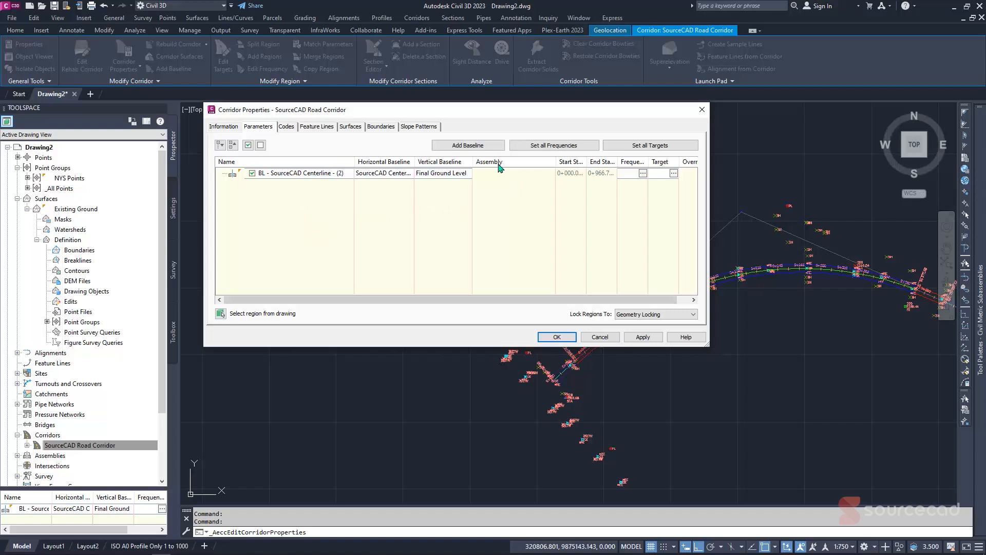
pyautogui.click(348, 176)
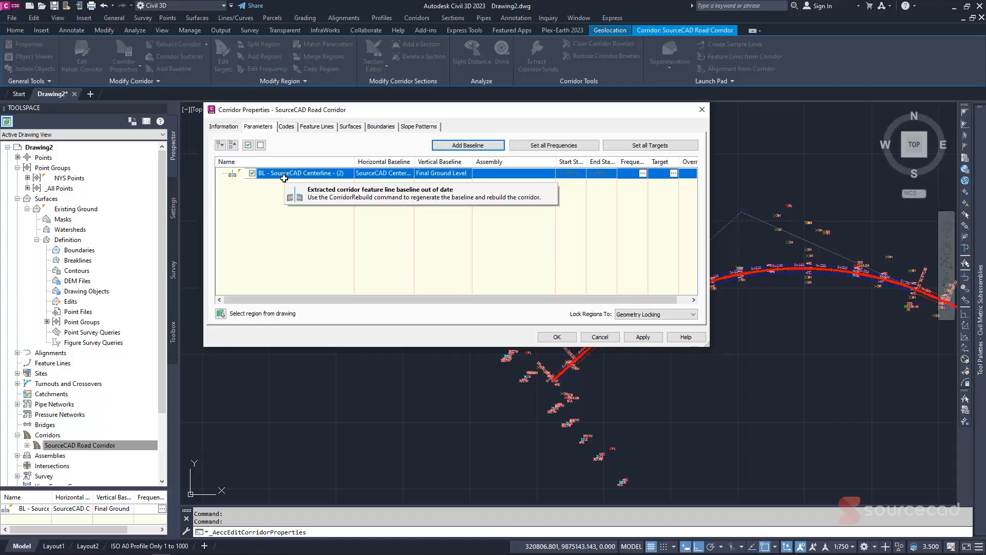
pyautogui.rightClick(284, 178)
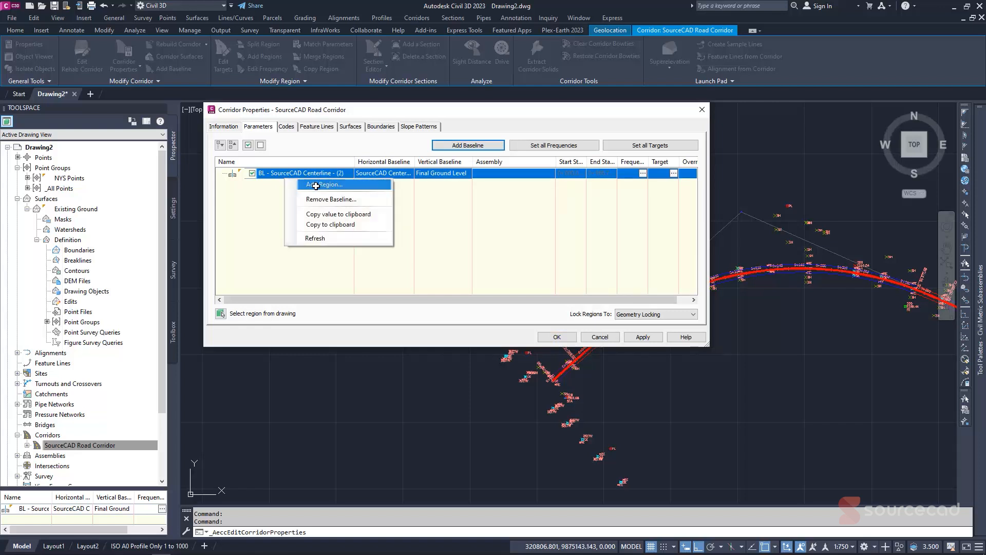
pyautogui.click(316, 185)
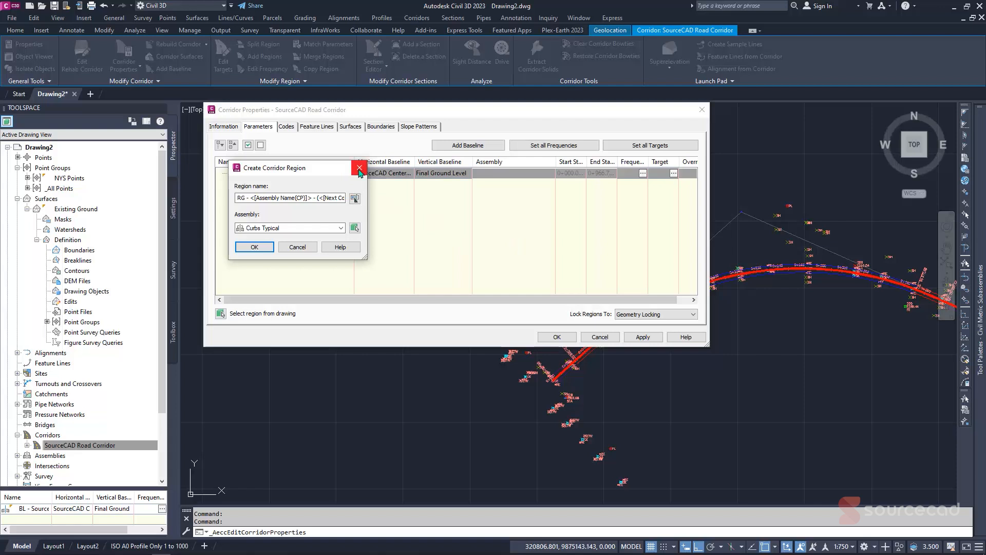
pyautogui.click(360, 169)
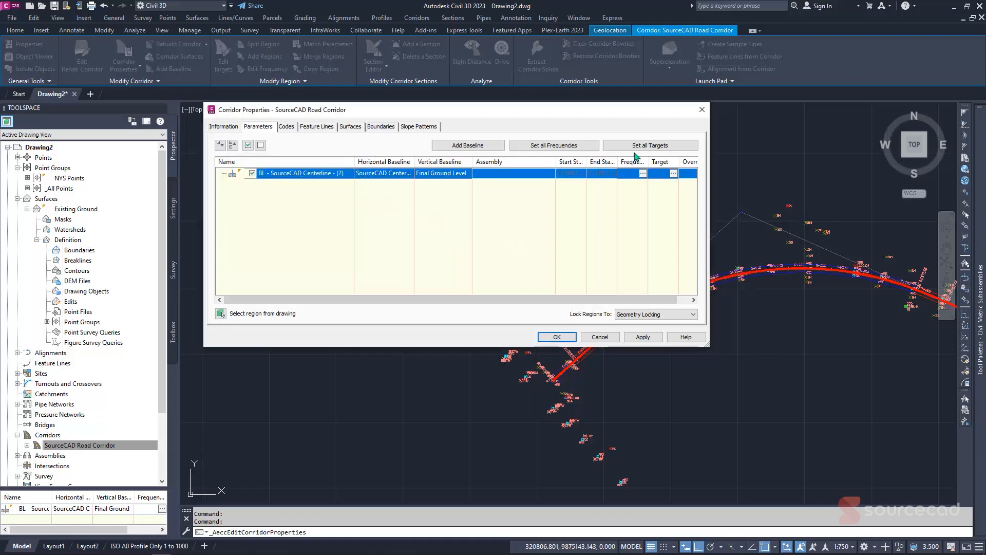
pyautogui.click(704, 109)
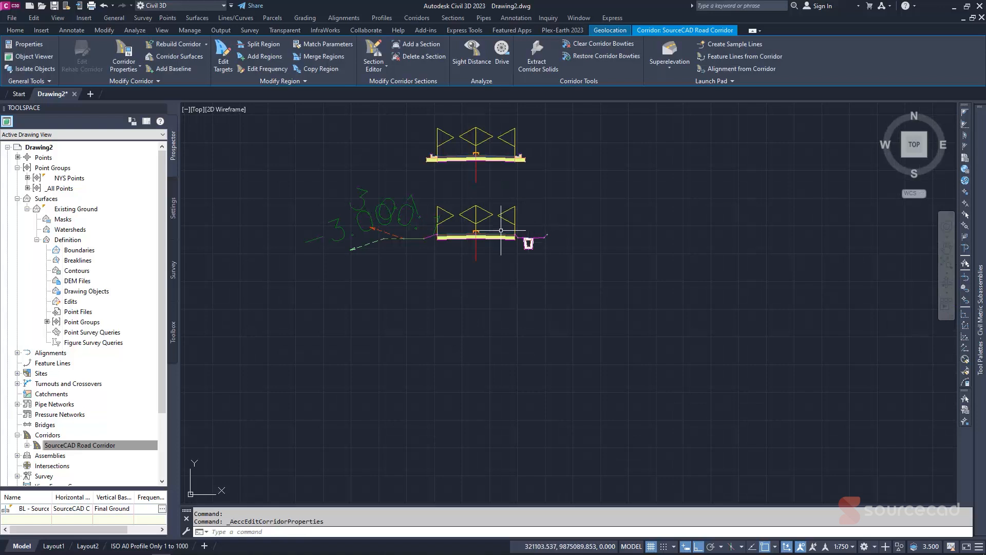
# Select the copied assembly with the side ditch by its baseline and open its object properties.
pyautogui.scroll(5, 469, 247)
pyautogui.click(433, 248)
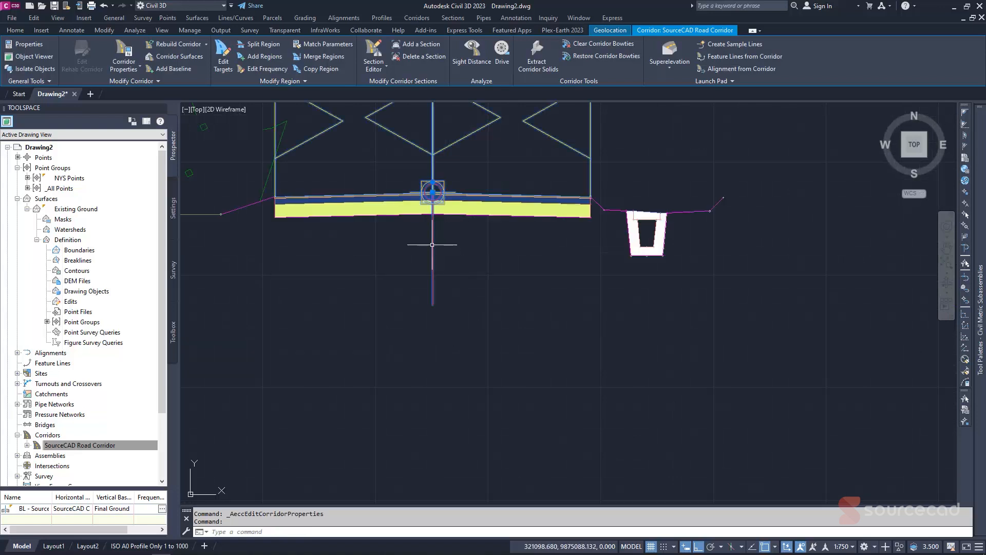
pyautogui.doubleClick(433, 243)
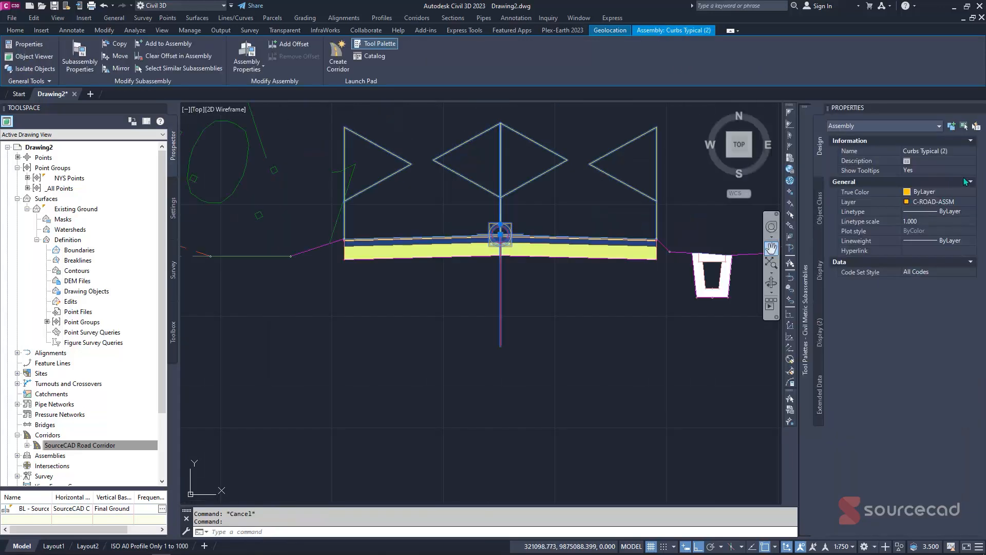
# Rename the selected copy of the curbs assembly as "Ditch Typical" and deselect it.
pyautogui.click(956, 151)
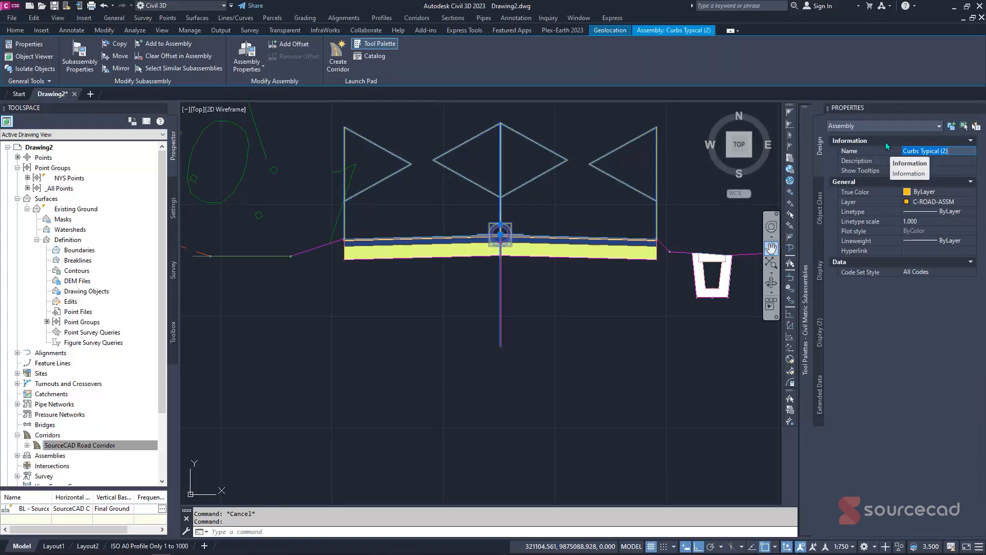
pyautogui.write('Ditch Typical')
pyautogui.click(628, 357)
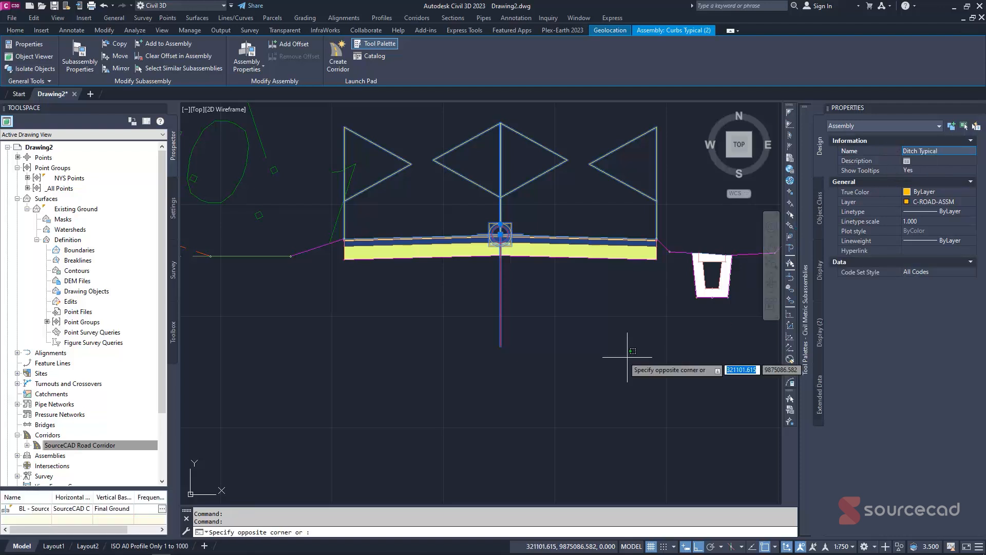
pyautogui.press('Escape')
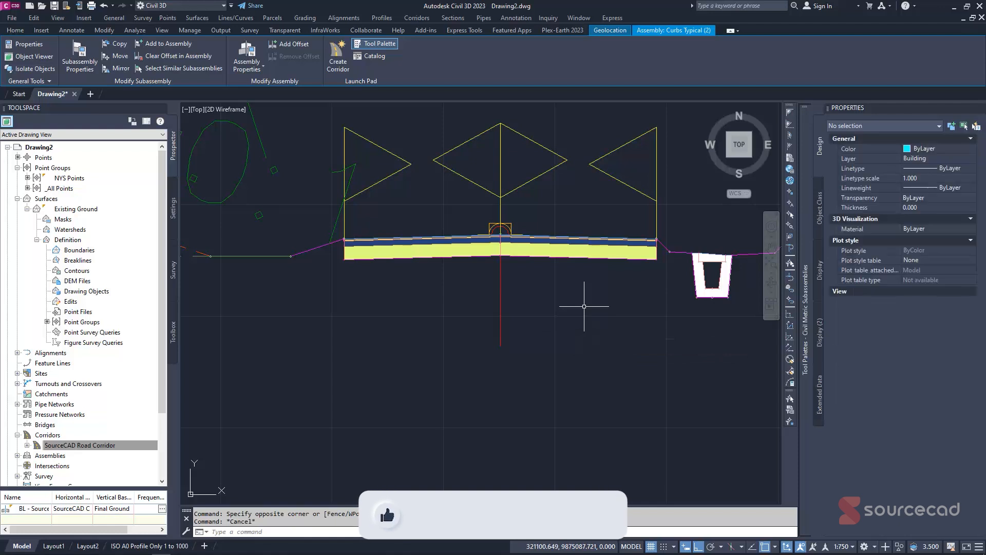
# Select the SourceCAD Road Corridor in the drawing and open its corridor properties.
pyautogui.scroll(-10, 584, 307)
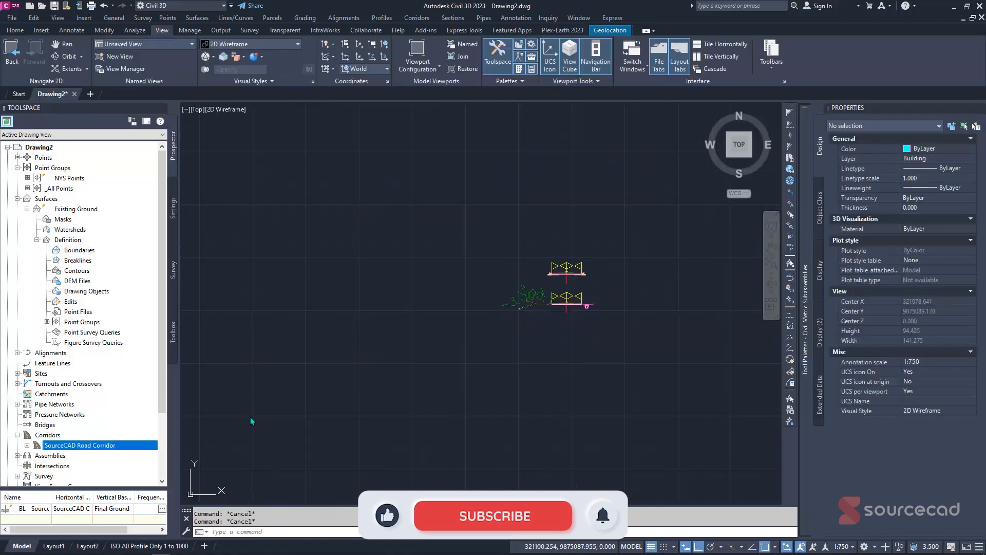
pyautogui.scroll(-2, 517, 371)
pyautogui.moveTo(517, 371)
pyautogui.mouseDown(button='middle')
pyautogui.moveTo(441, 282)
pyautogui.moveTo(413, 200)
pyautogui.mouseUp(button='middle')
pyautogui.scroll(-4, 461, 273)
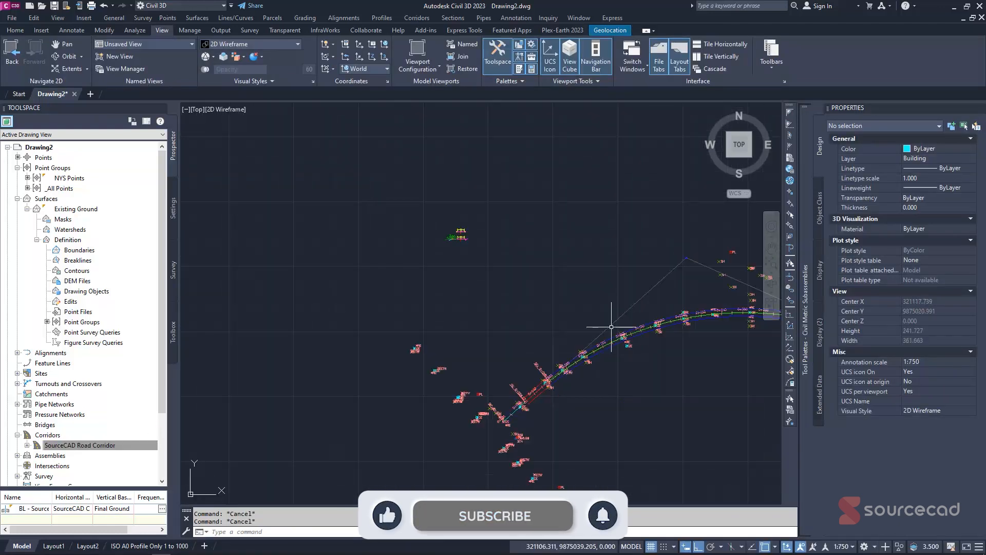
pyautogui.moveTo(612, 326); pyautogui.dragTo(424, 281, button='middle')
pyautogui.moveTo(508, 282); pyautogui.dragTo(487, 279, button='middle')
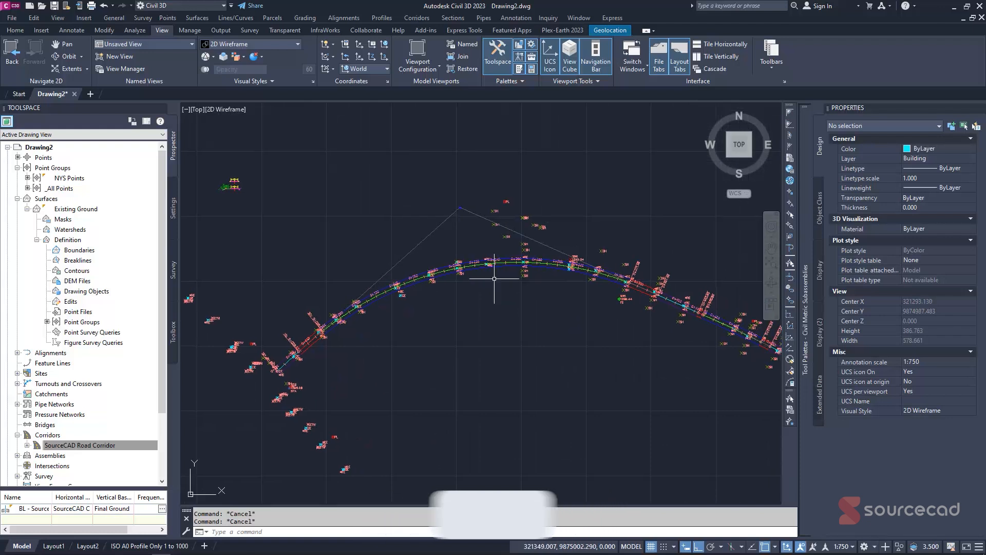
pyautogui.rightClick(75, 446)
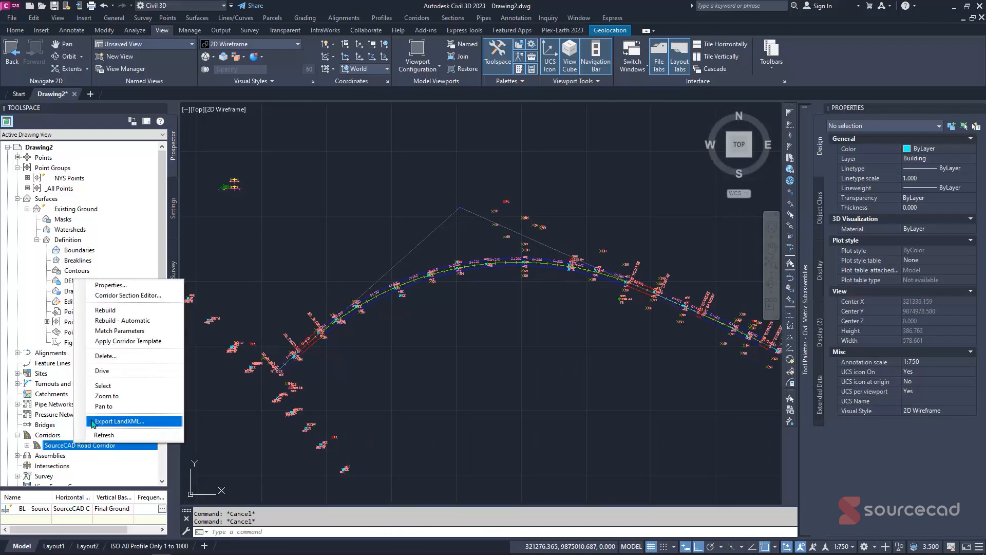
pyautogui.click(114, 390)
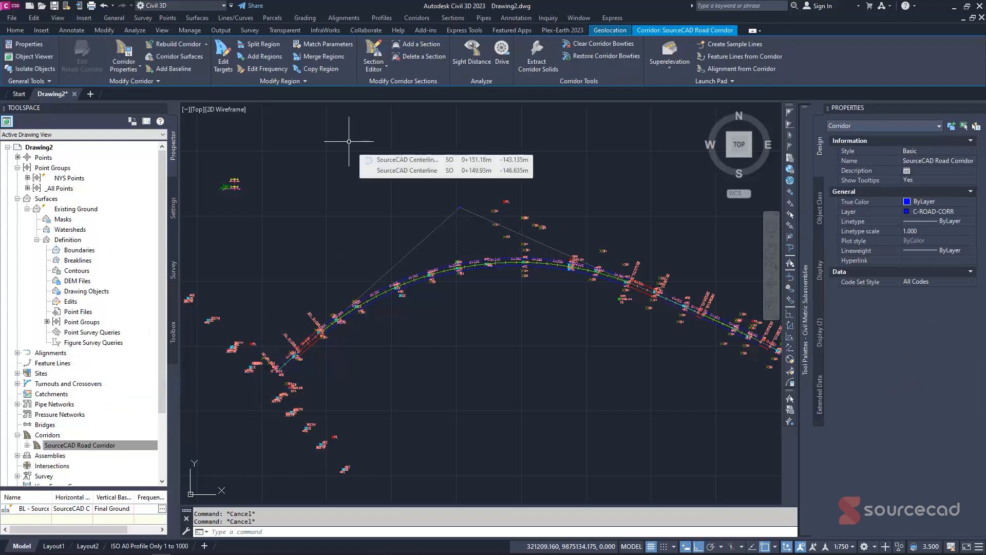
pyautogui.click(126, 54)
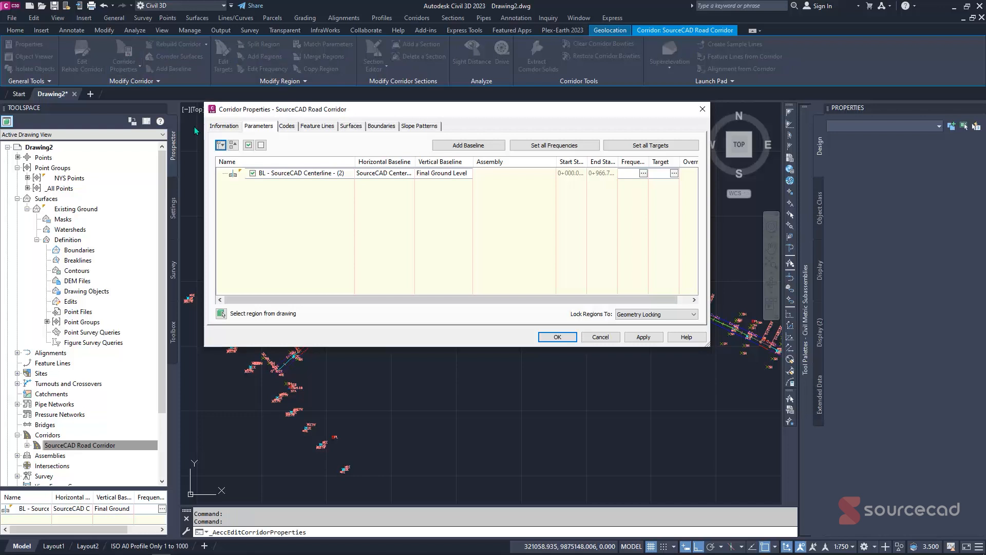
# Add a region using the Curbs Typical assembly to the SourceCAD Centerline baseline and expand the baseline to list it.
pyautogui.click(293, 173)
pyautogui.rightClick(292, 172)
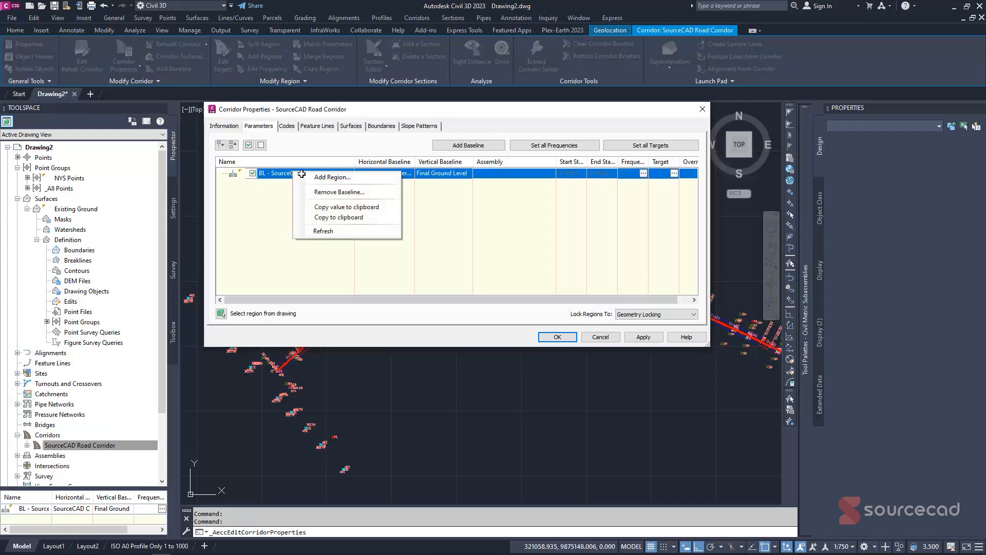
pyautogui.click(376, 178)
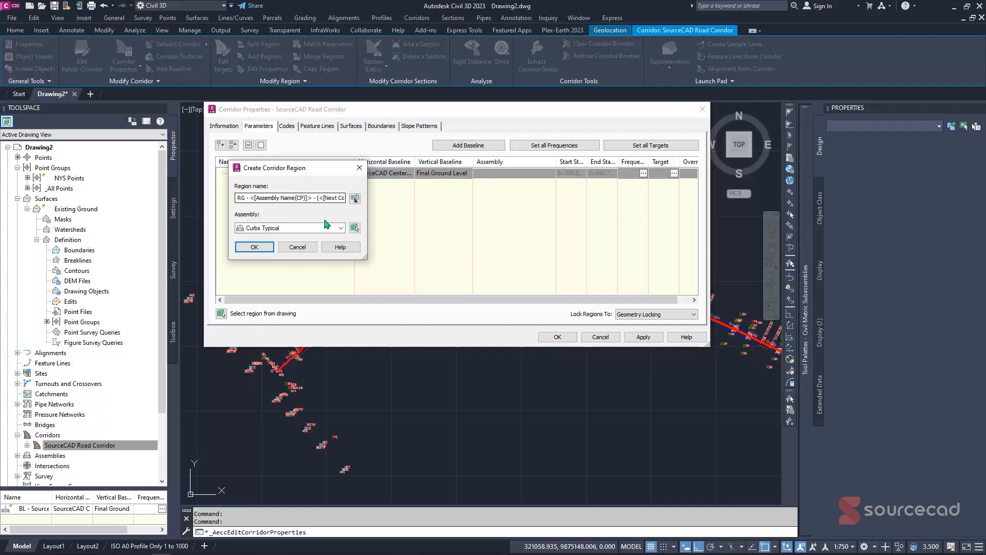
pyautogui.click(341, 228)
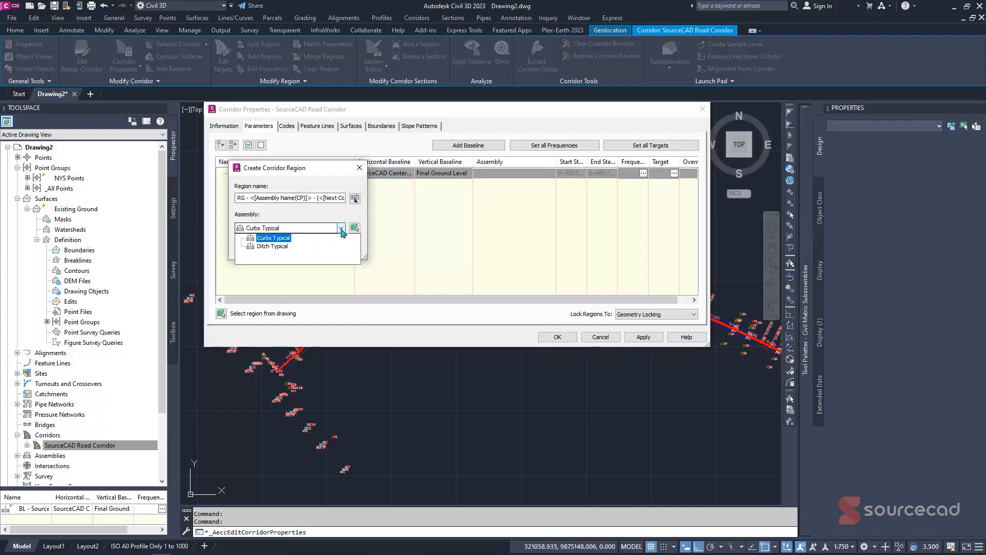
pyautogui.click(342, 230)
pyautogui.click(254, 248)
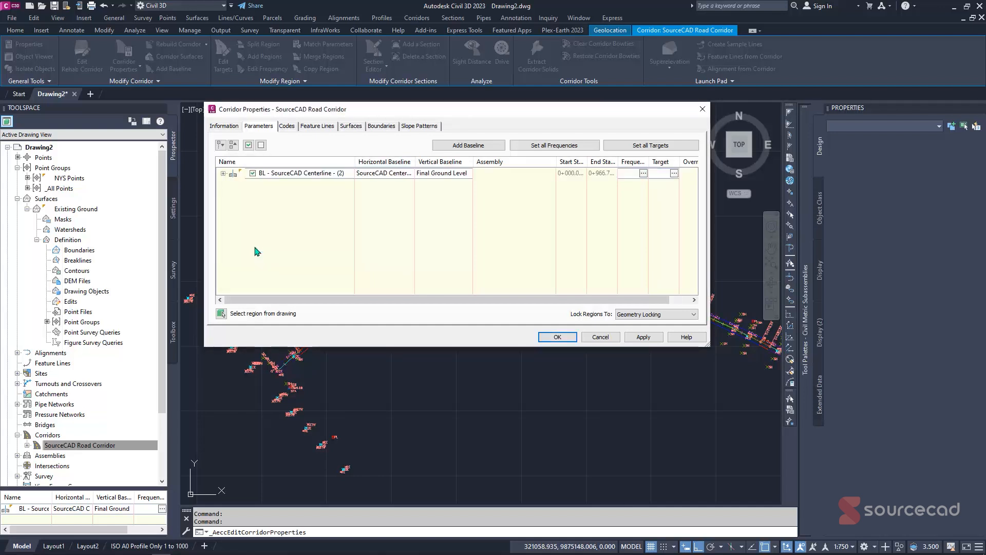
pyautogui.click(223, 174)
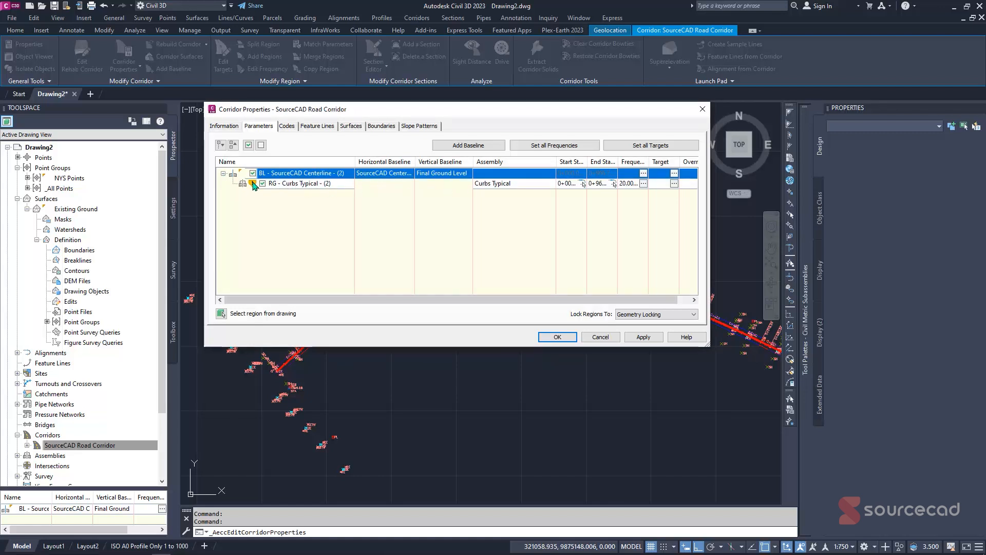
pyautogui.moveTo(254, 184)
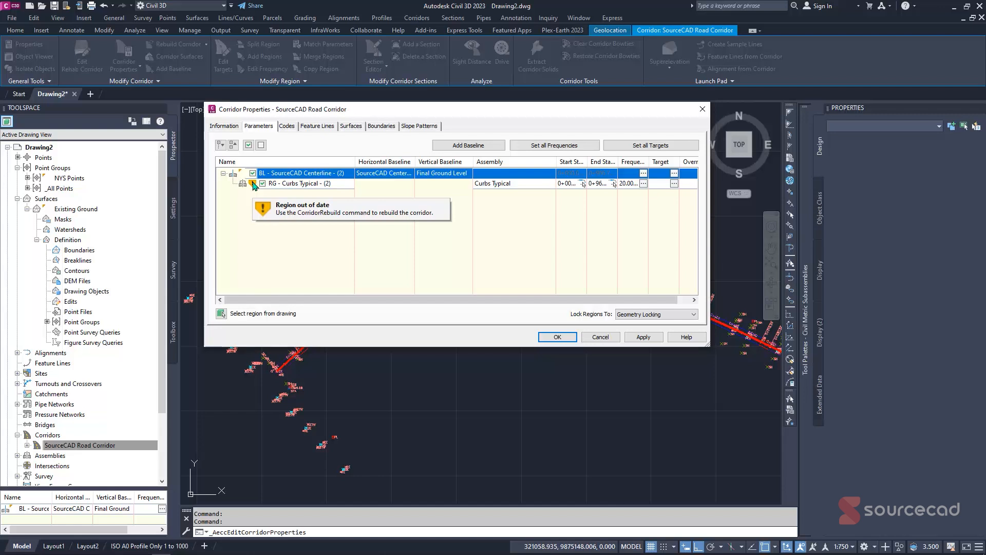
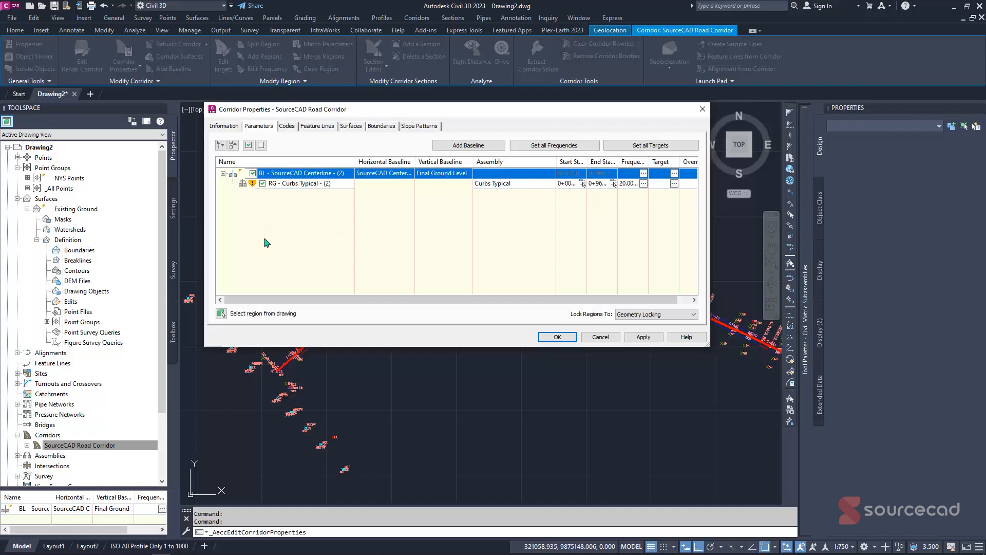
# Set the Curbs Typical region's end station to 0+471.57m by picking a point along the baseline.
pyautogui.click(613, 184)
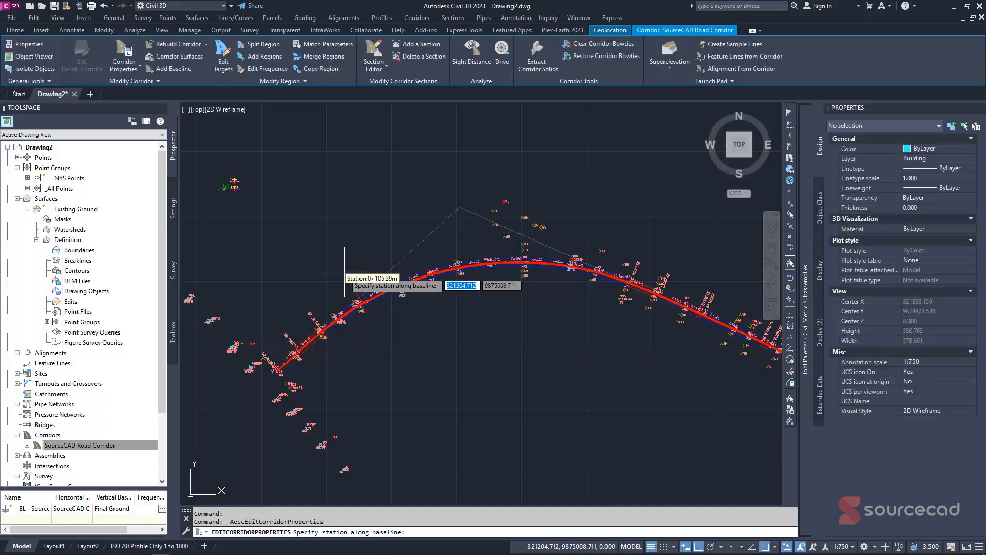
pyautogui.scroll(-4, 346, 270)
pyautogui.moveTo(514, 247); pyautogui.dragTo(493, 246, button='middle')
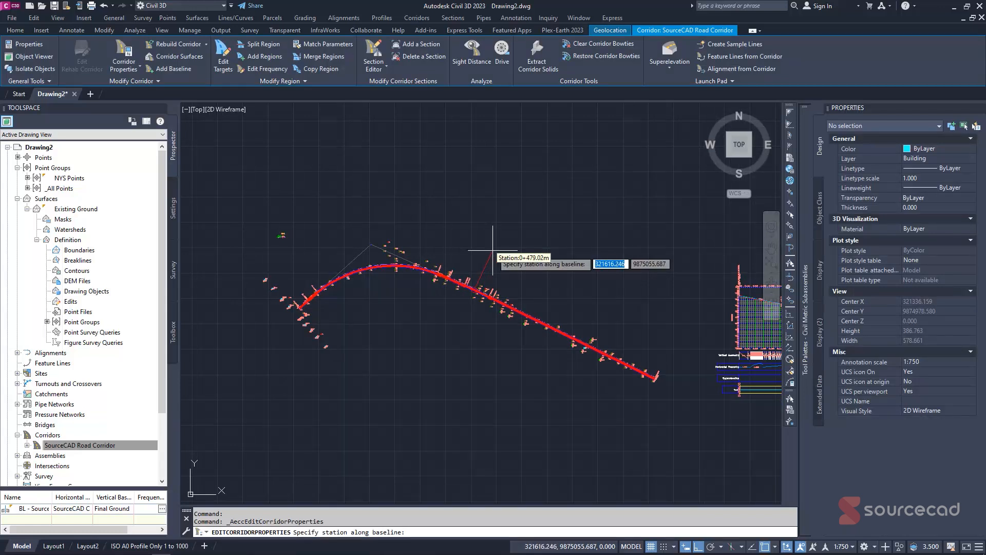
pyautogui.click(493, 251)
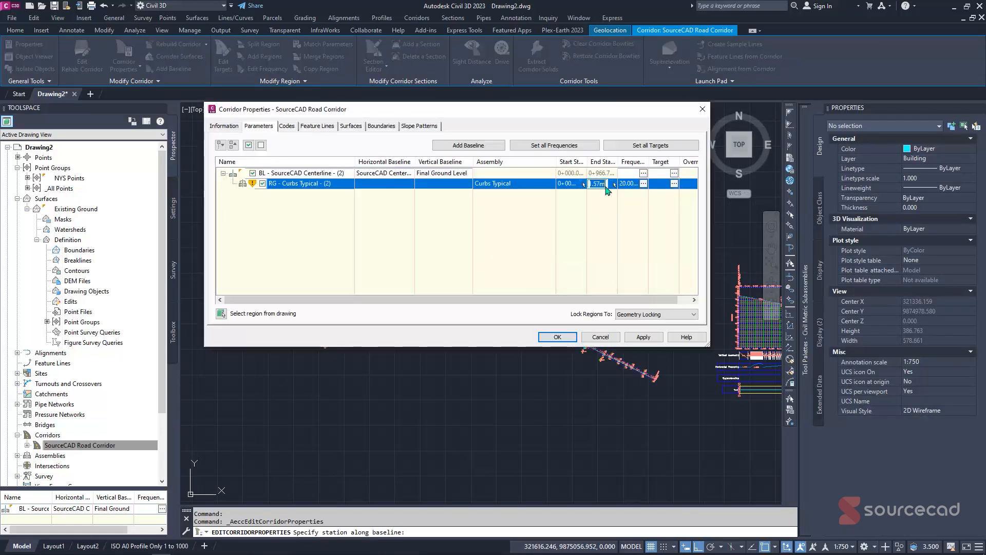
# Add a second region to the SourceCAD Centerline baseline using the Ditch Typical assembly.
pyautogui.click(279, 173)
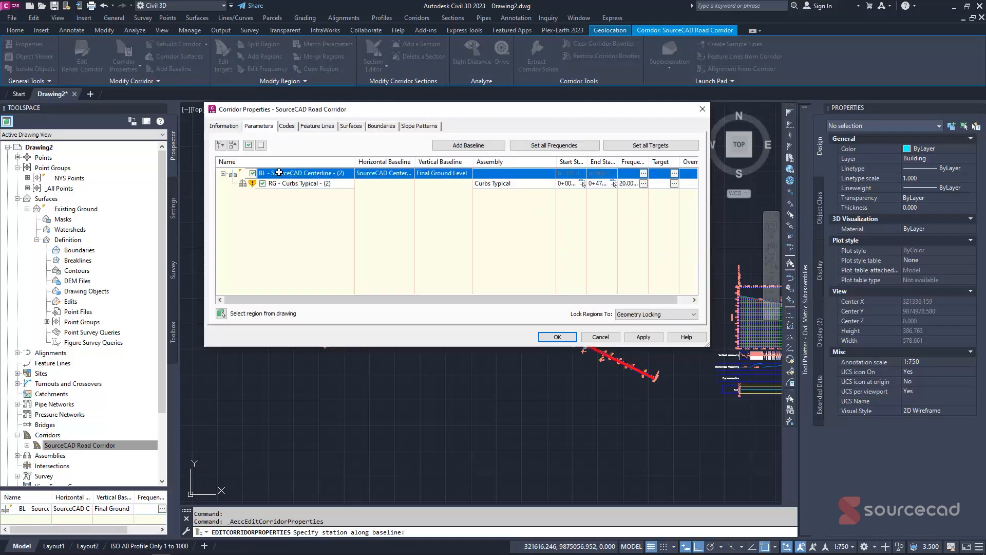
pyautogui.rightClick(284, 175)
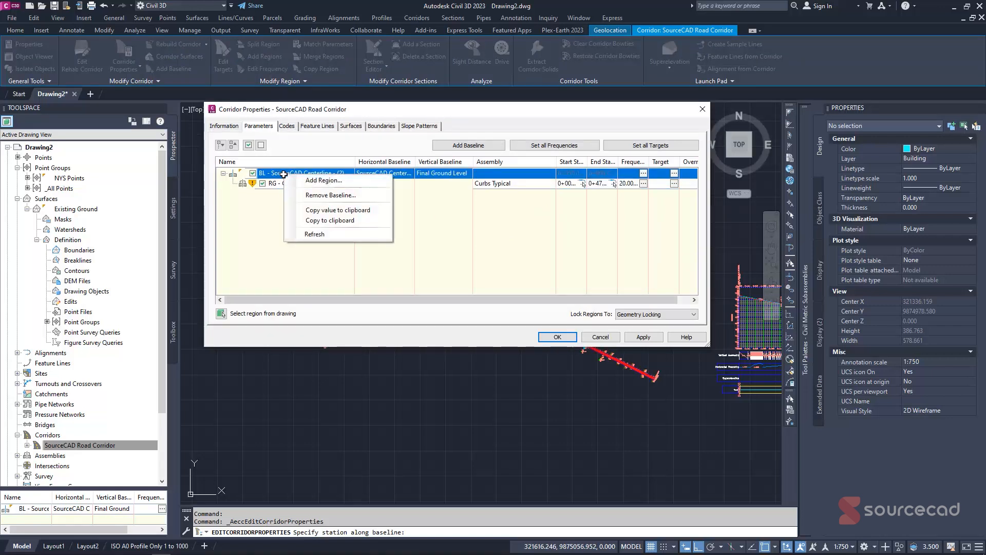
pyautogui.click(322, 180)
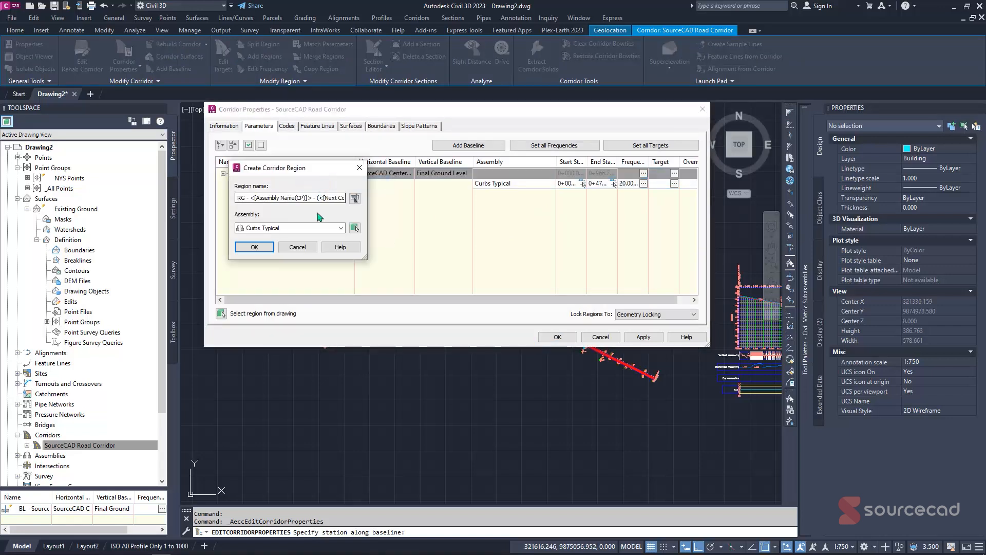
pyautogui.click(329, 228)
pyautogui.click(272, 243)
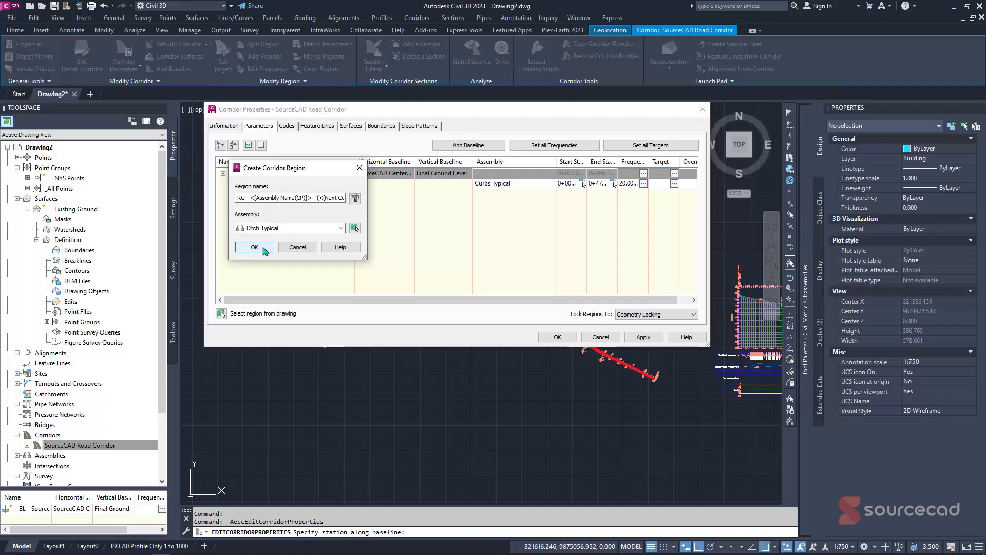
pyautogui.click(254, 247)
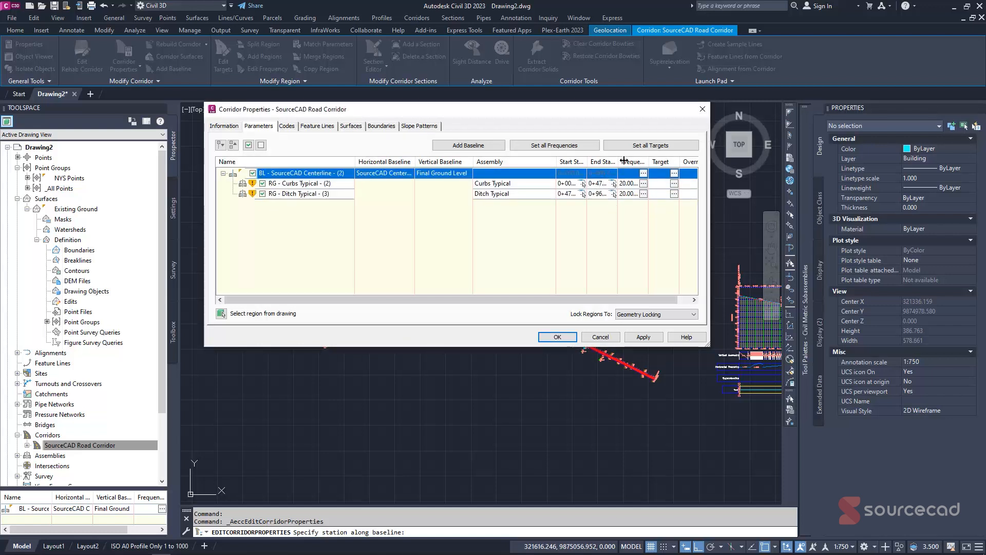
# Widen the Start Station and End Station columns of the region list to check where both regions begin and end.
pyautogui.moveTo(618, 161); pyautogui.dragTo(650, 161)
pyautogui.moveTo(584, 165); pyautogui.dragTo(599, 165)
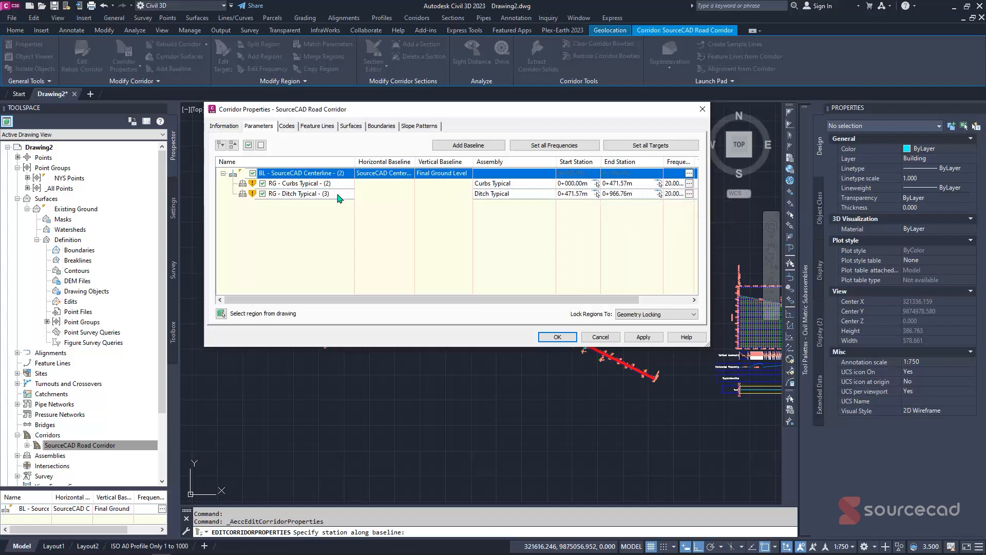
pyautogui.rightClick(252, 186)
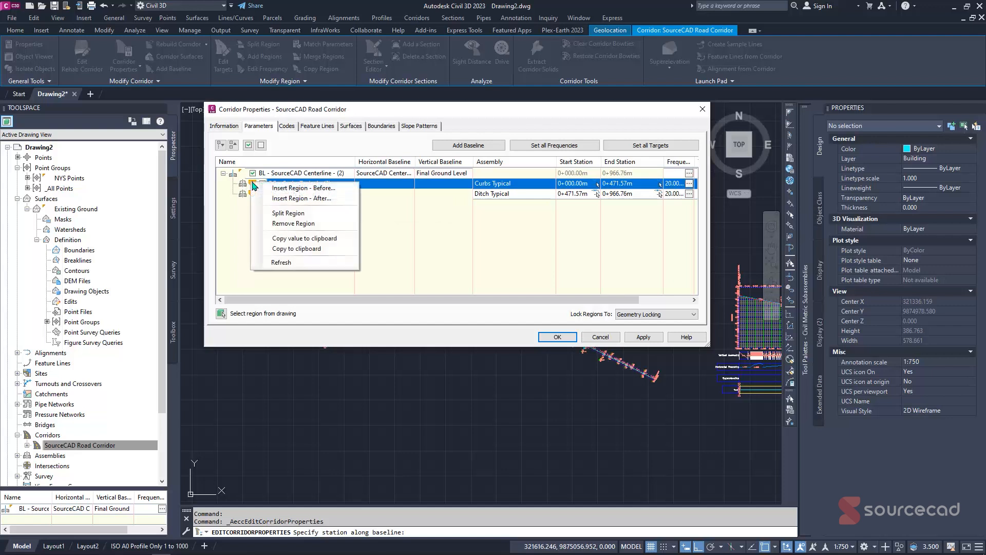
pyautogui.click(245, 222)
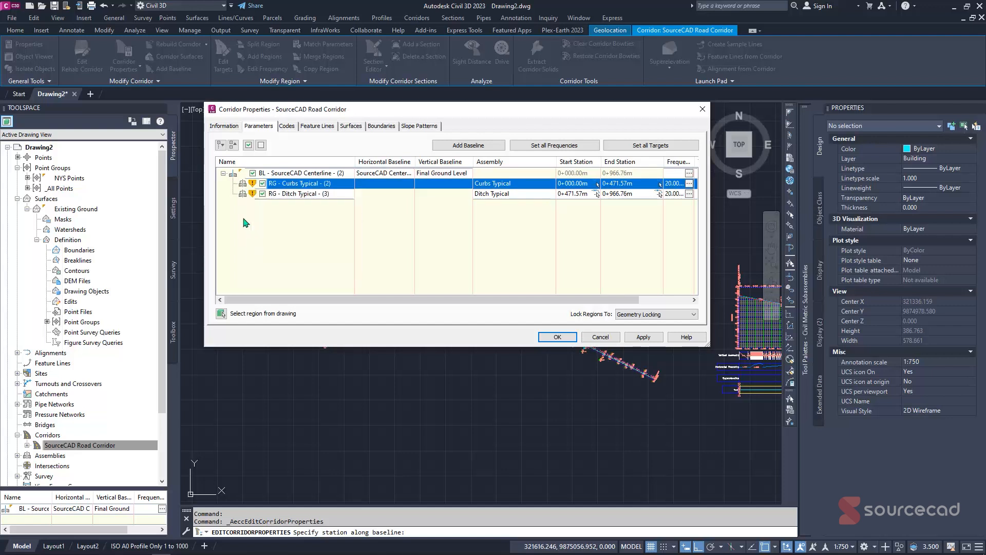
# Apply the new corridor regions, rebuild the corridor and close its properties.
pyautogui.click(643, 337)
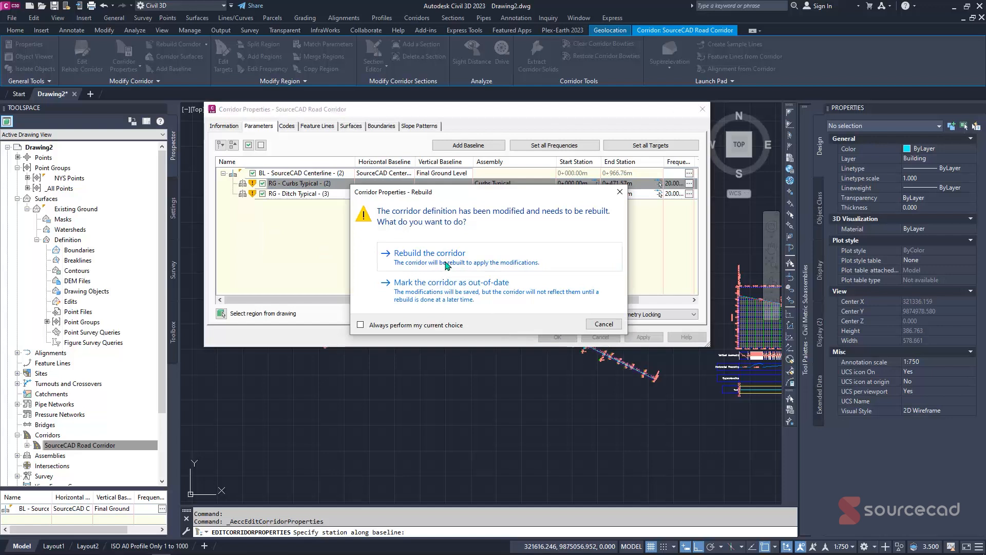
pyautogui.click(455, 261)
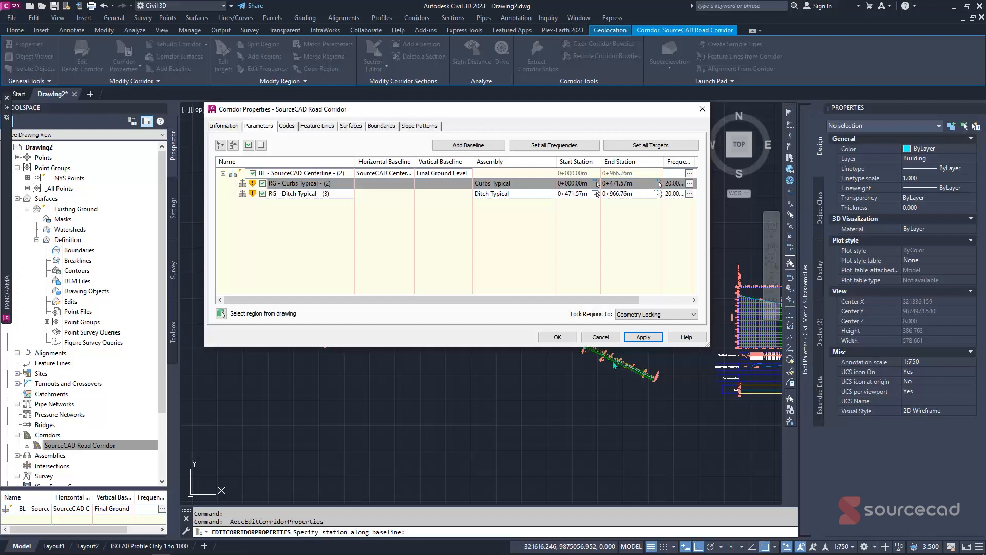
pyautogui.click(557, 337)
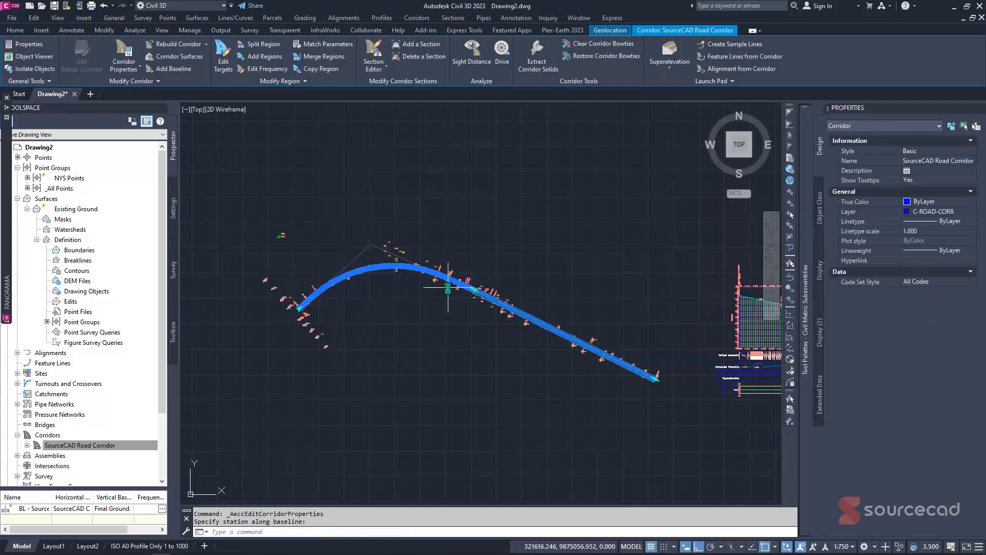
# Deselect the corridor and examine the transition between the Curbs Typical and Ditch Typical regions in plan.
pyautogui.scroll(4, 440, 271)
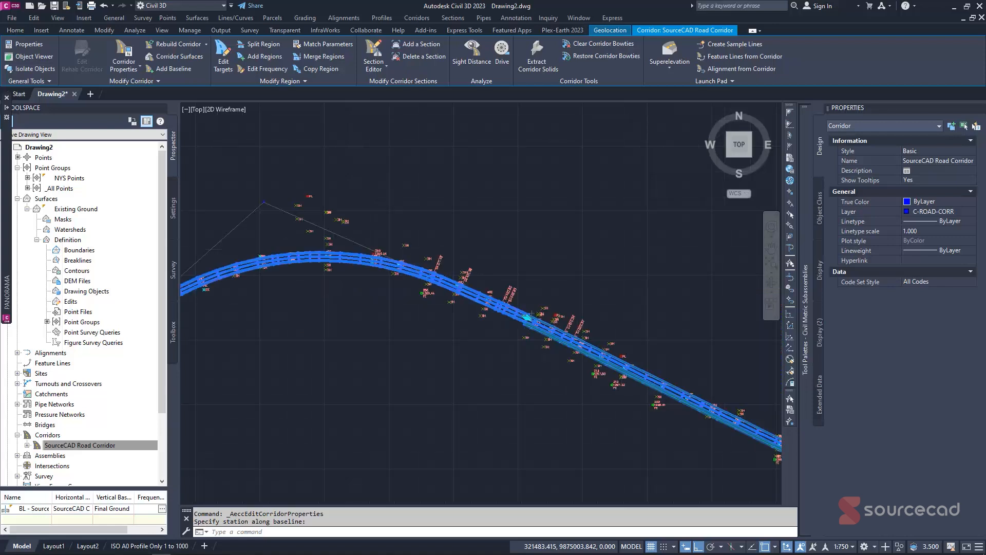
pyautogui.press('Escape')
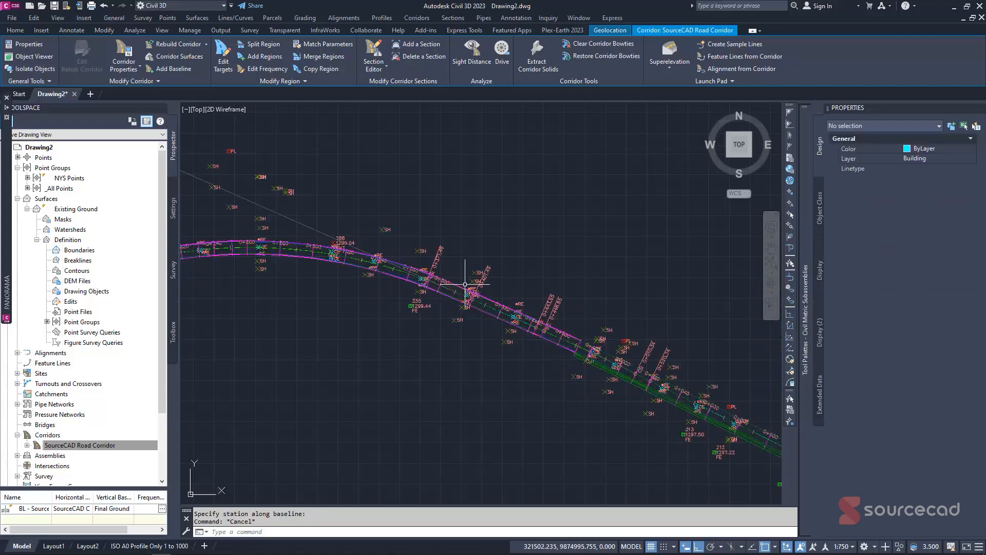
pyautogui.scroll(5, 601, 341)
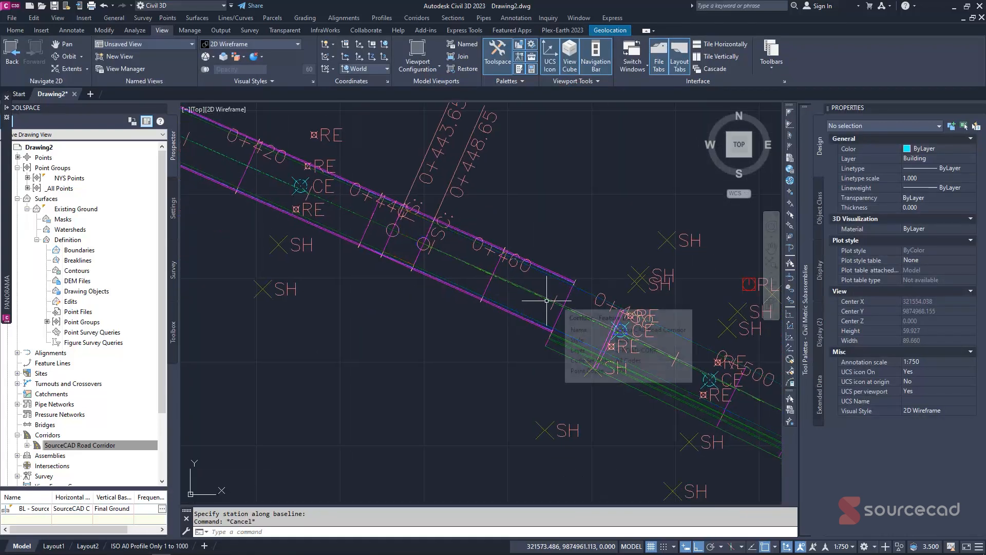
pyautogui.scroll(2, 581, 288)
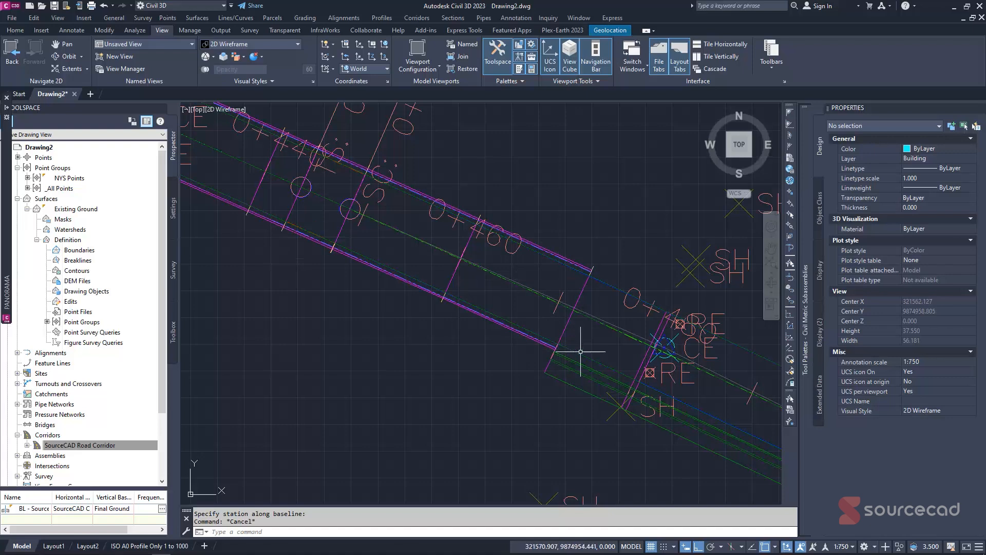
pyautogui.scroll(-2, 591, 355)
pyautogui.scroll(-2, 680, 399)
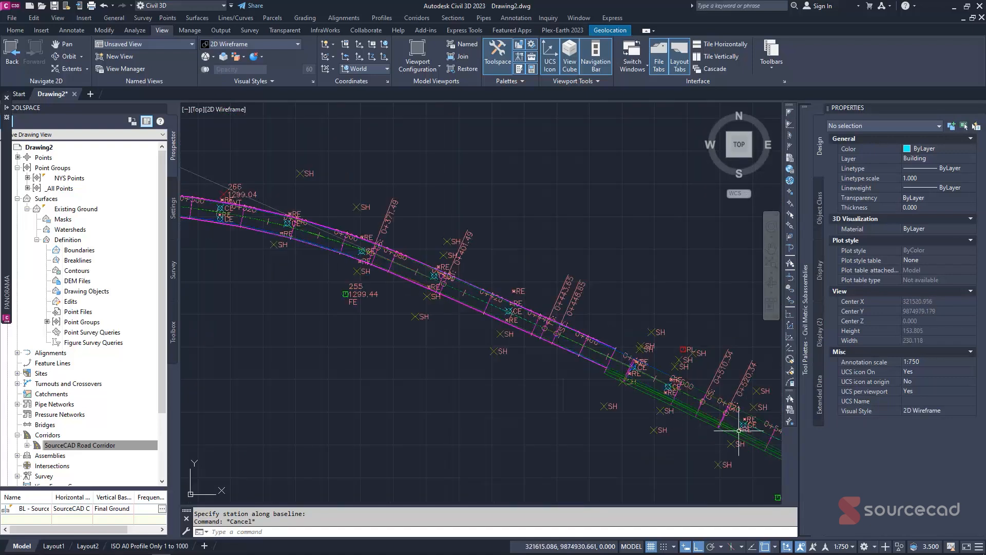
# Open the corridor properties of the SourceCAD Road Corridor and review the parameters of its two regions.
pyautogui.scroll(-4, 683, 403)
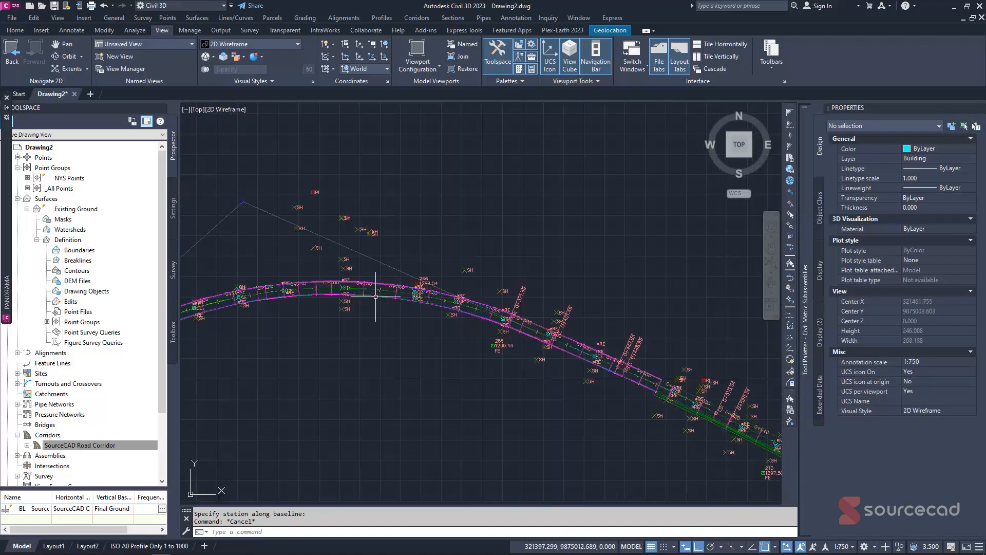
pyautogui.scroll(2, 404, 296)
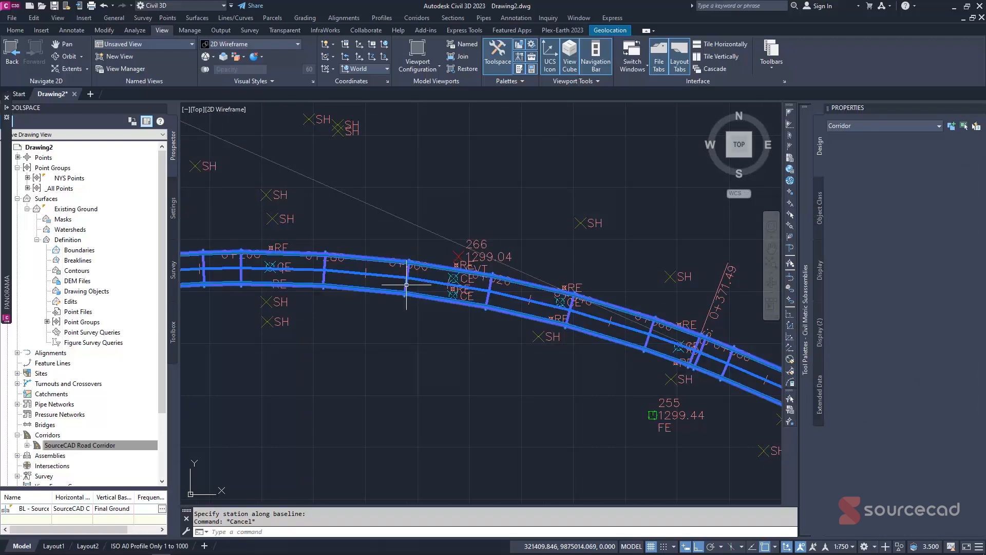
pyautogui.click(382, 276)
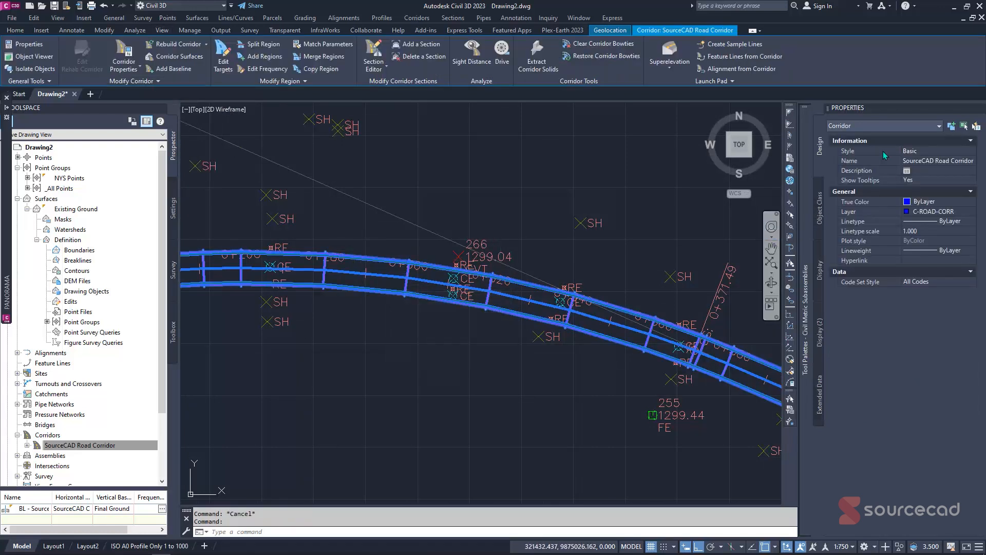
pyautogui.click(121, 49)
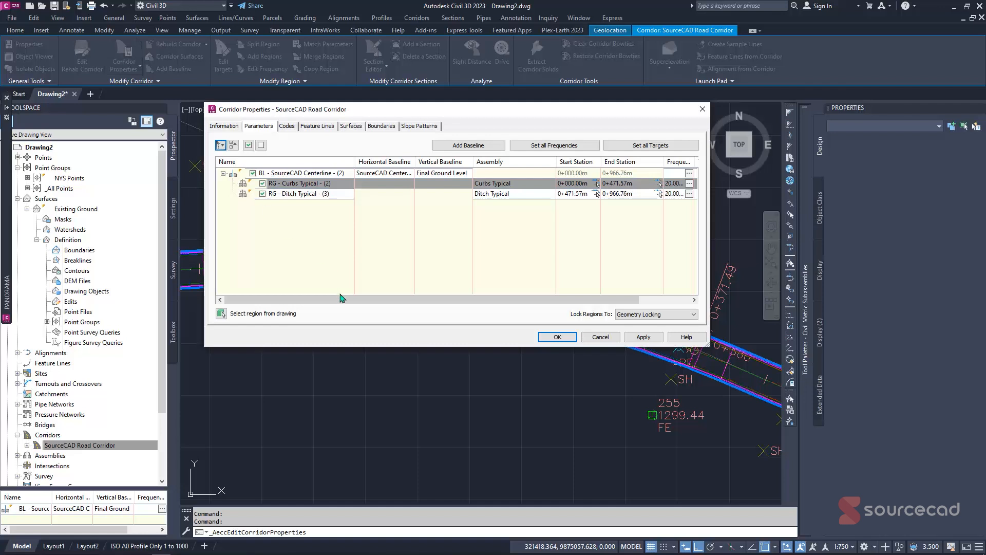
pyautogui.moveTo(340, 298); pyautogui.dragTo(392, 298)
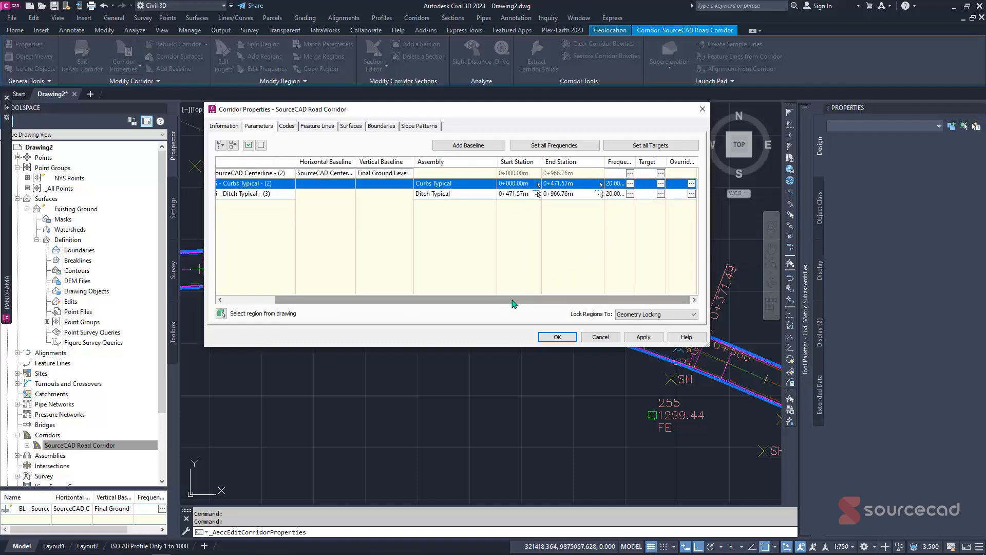
pyautogui.moveTo(514, 303); pyautogui.dragTo(453, 303)
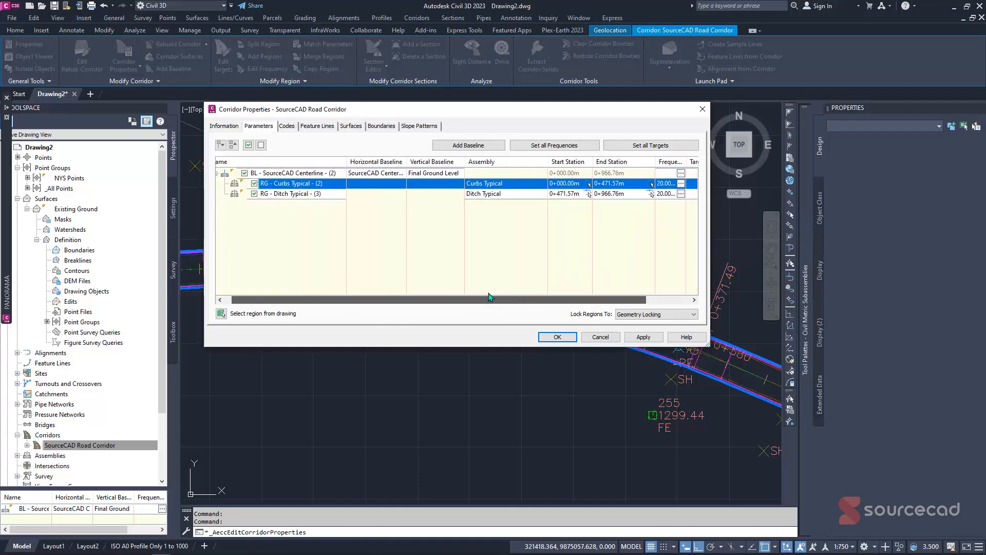
# Examine the link and point codes in the corridor's All Codes code set.
pyautogui.click(287, 126)
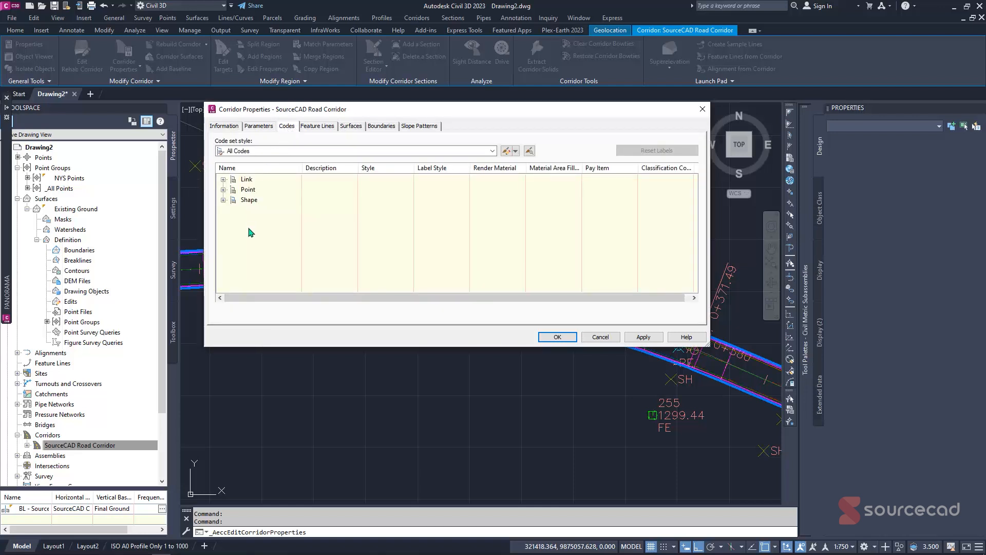
pyautogui.click(224, 179)
pyautogui.scroll(-1, 226, 197)
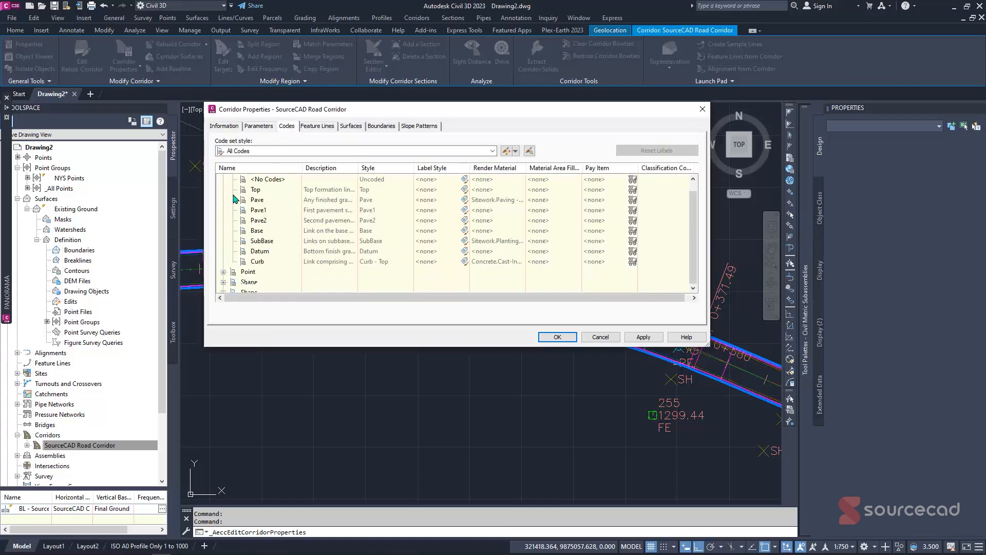
pyautogui.click(223, 272)
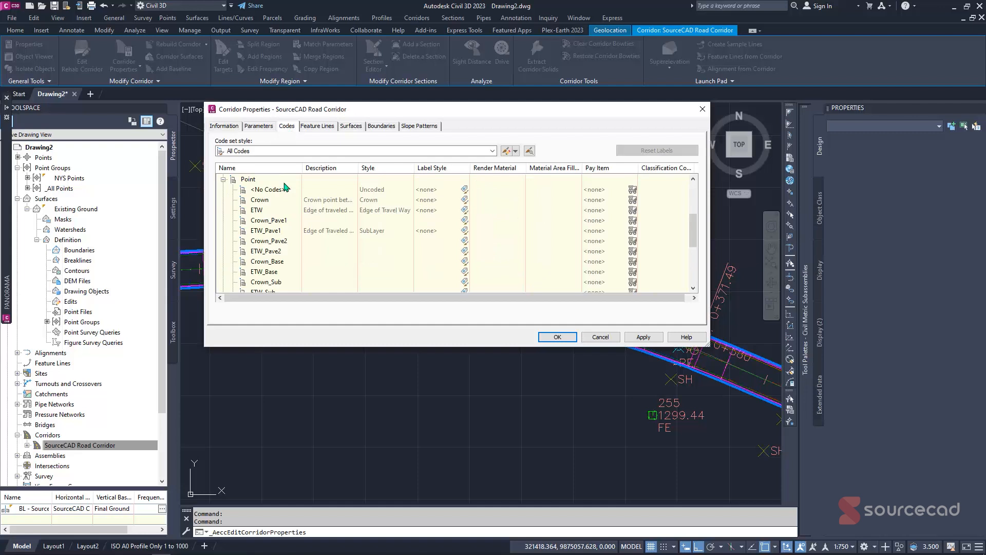
pyautogui.click(322, 128)
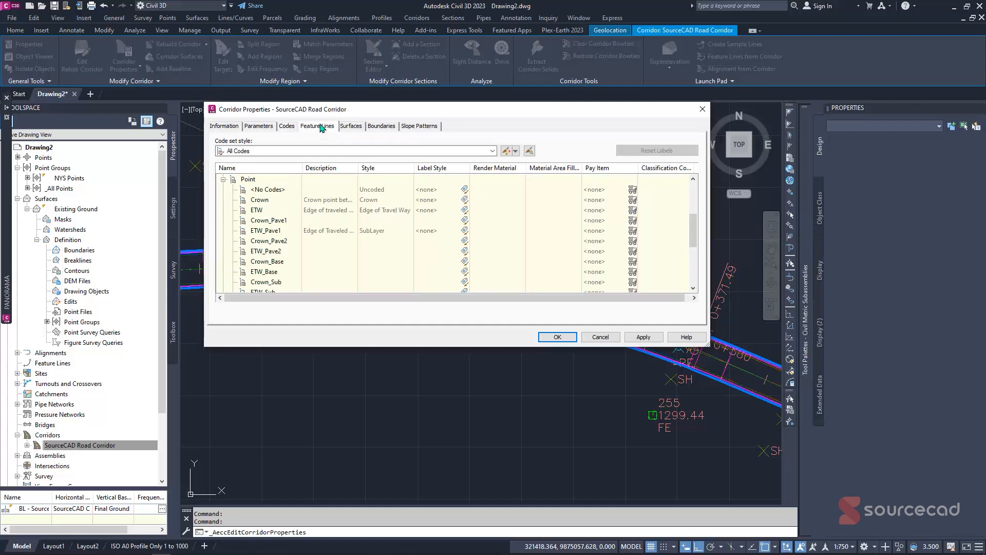
# Create a corridor surface and add the Links data with the Top code to it.
pyautogui.click(350, 128)
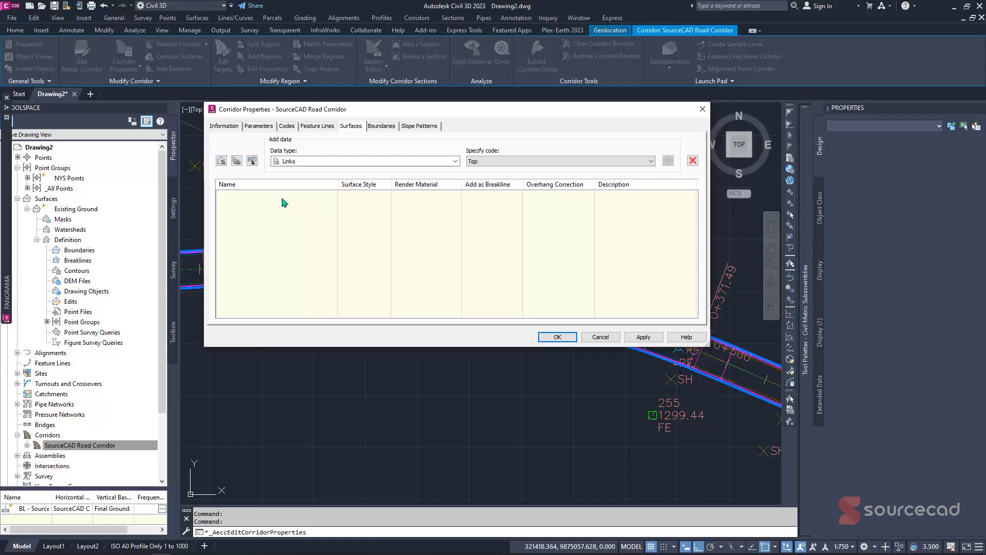
pyautogui.click(221, 161)
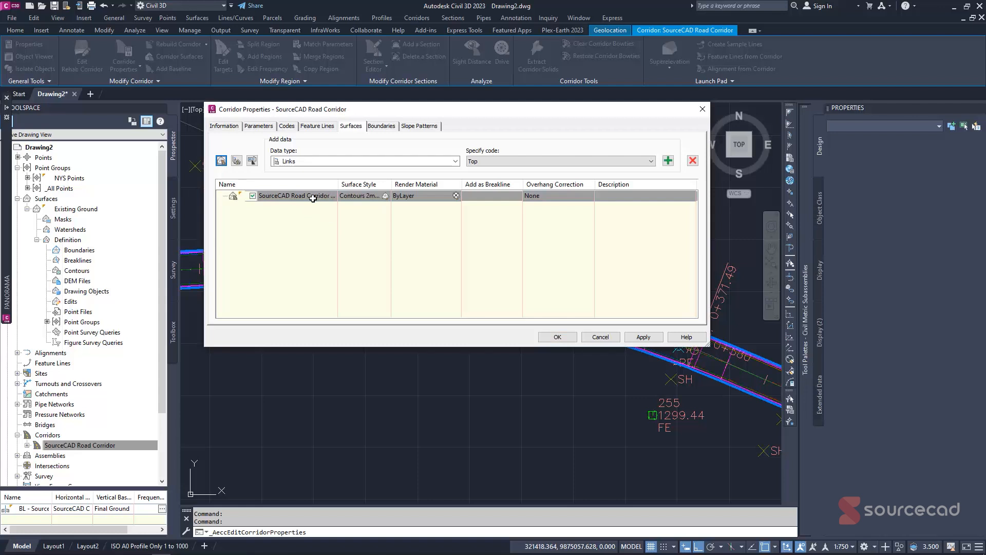
pyautogui.moveTo(337, 187); pyautogui.dragTo(370, 187)
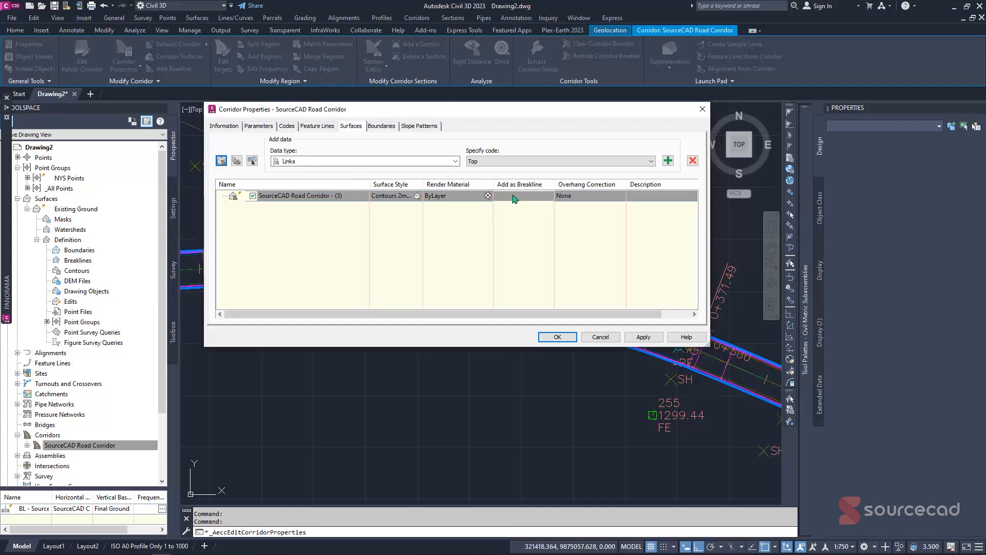
pyautogui.click(455, 161)
pyautogui.click(455, 161)
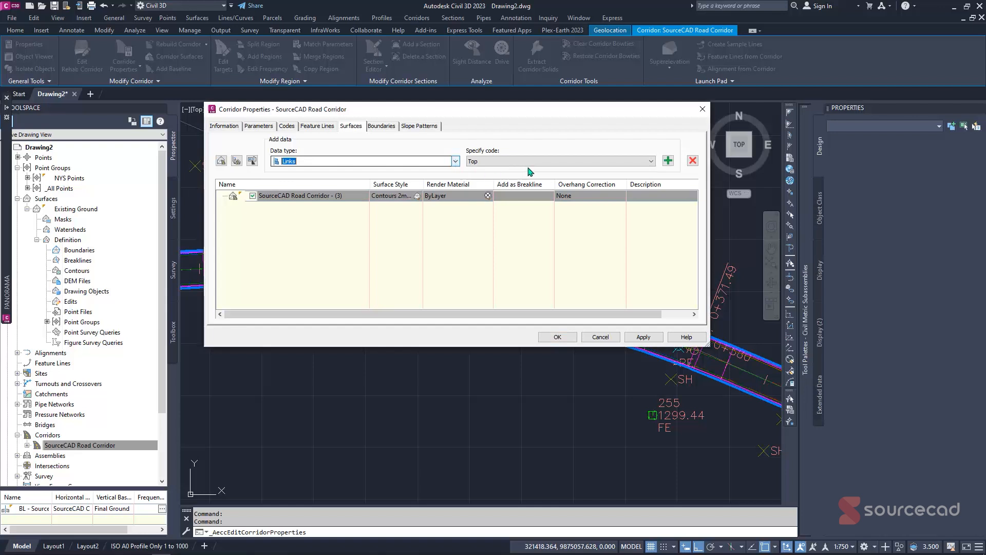
pyautogui.click(668, 161)
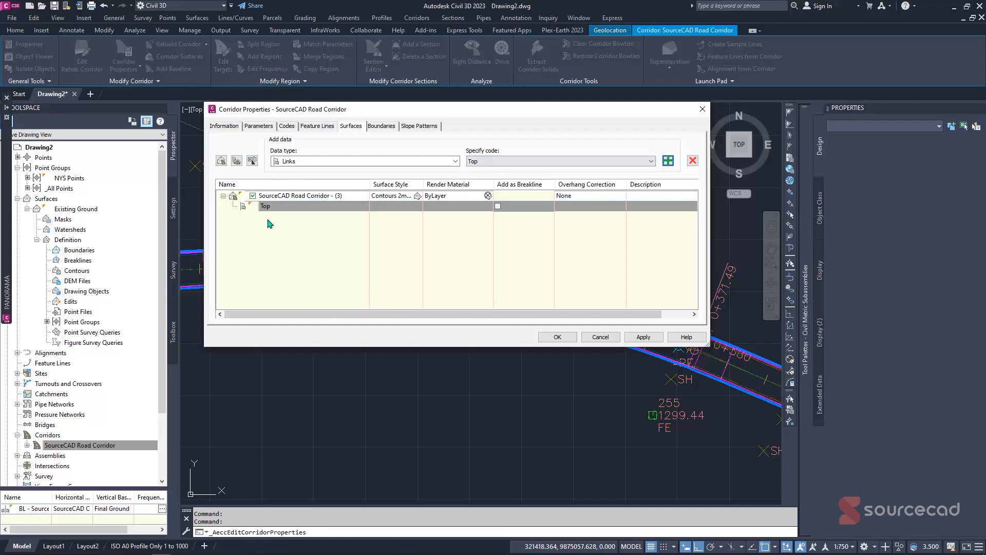
# Add the surface's Top links as breaklines and set its overhang correction to Top Links.
pyautogui.click(498, 206)
pyautogui.click(602, 195)
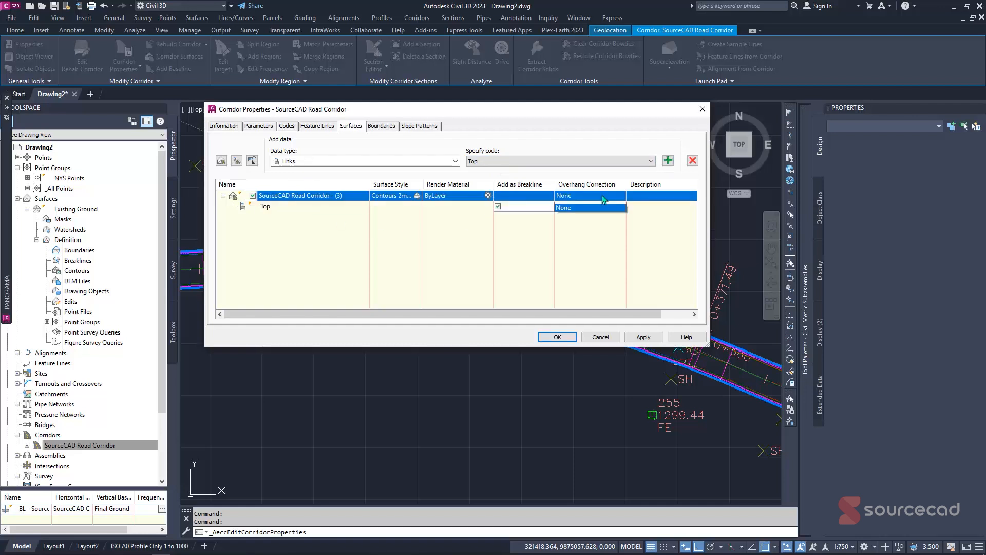
pyautogui.click(600, 197)
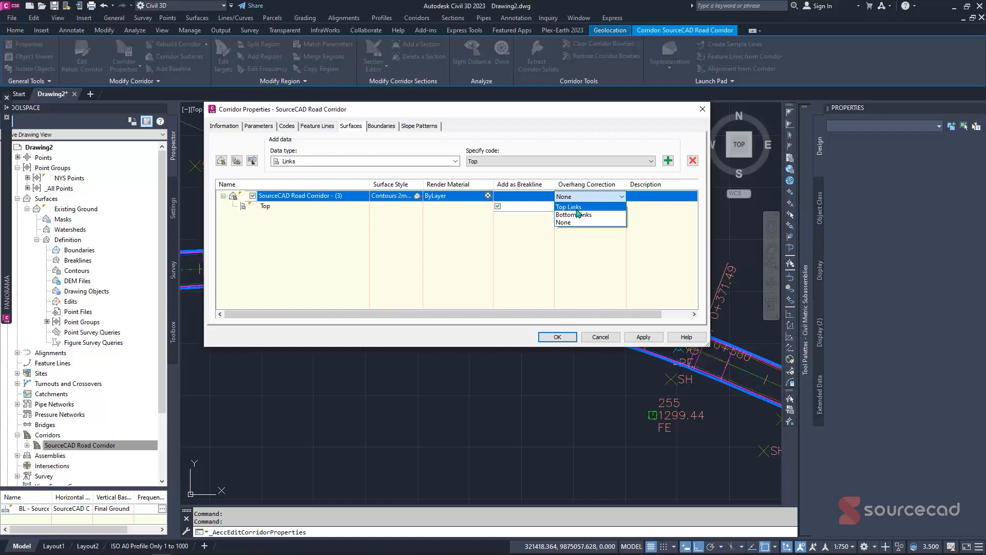
pyautogui.click(591, 207)
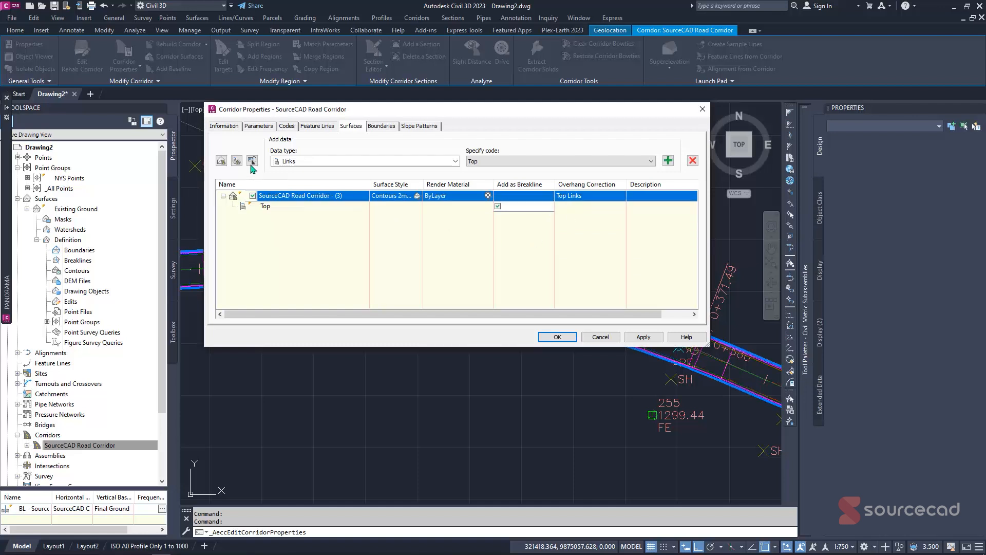
# Rename the first corridor surface as Top.
pyautogui.click(345, 196)
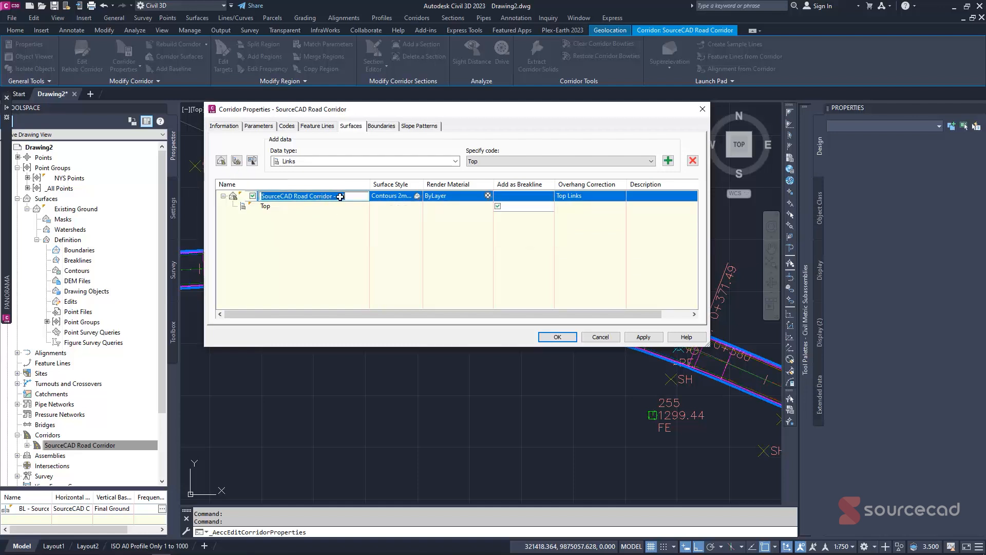
pyautogui.write('Top')
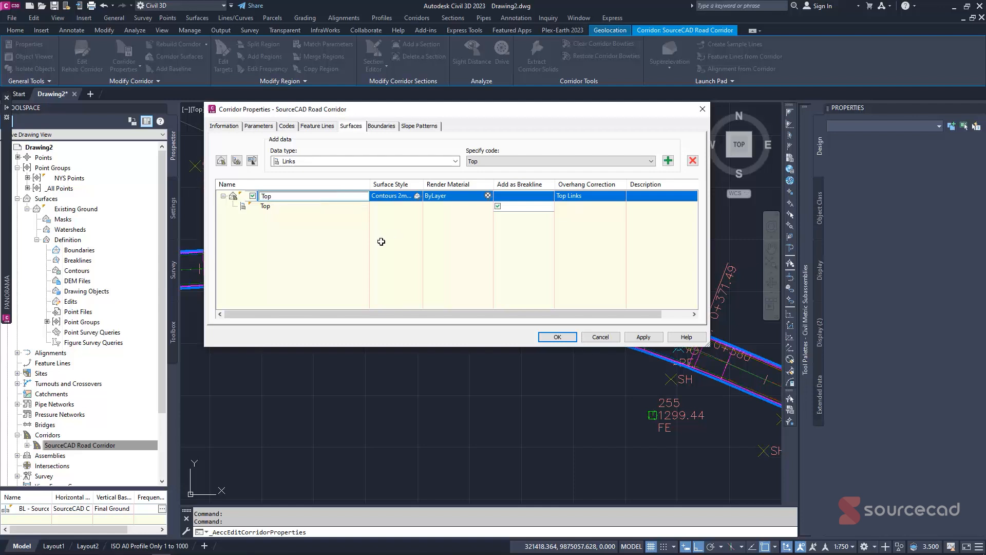
pyautogui.click(306, 239)
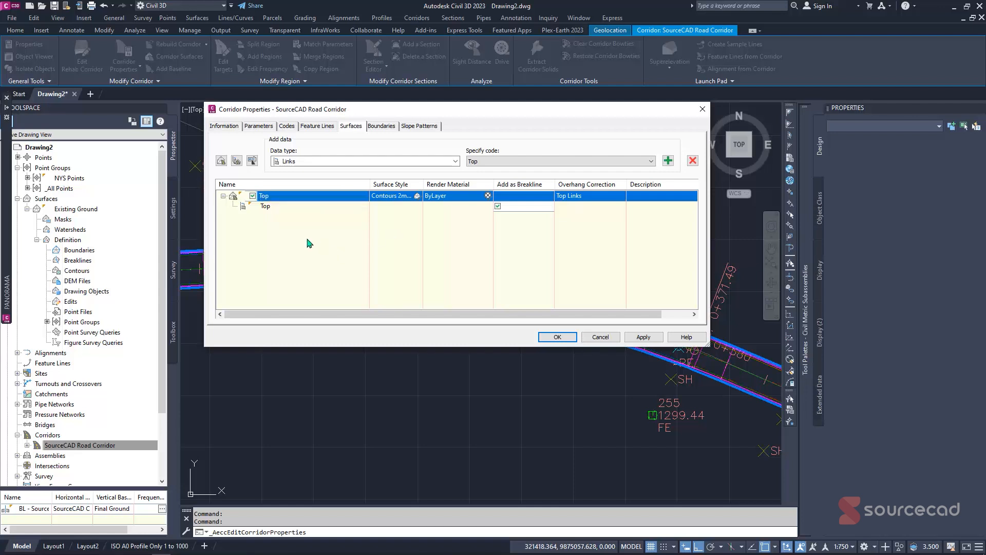
# Create a second corridor surface and name it Bottom.
pyautogui.click(221, 162)
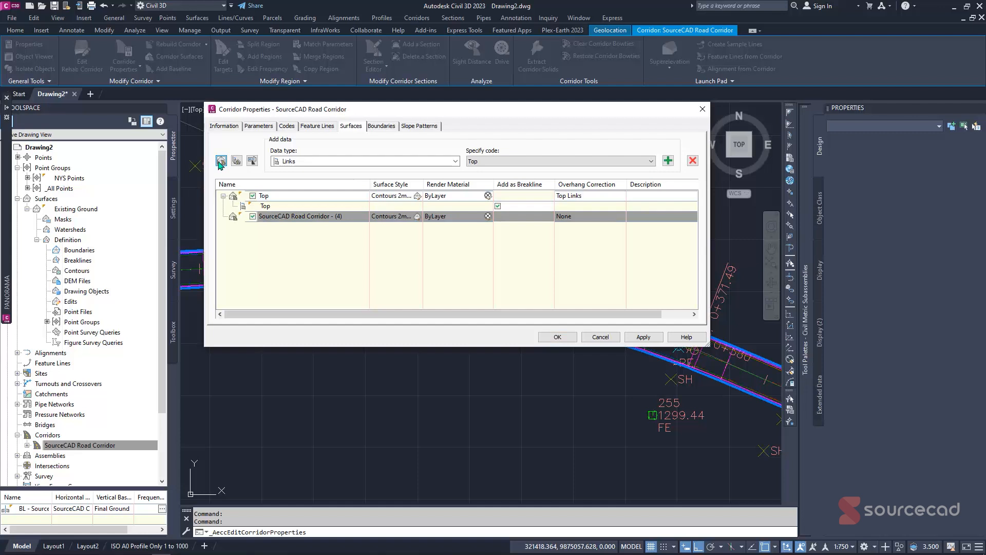
pyautogui.click(355, 216)
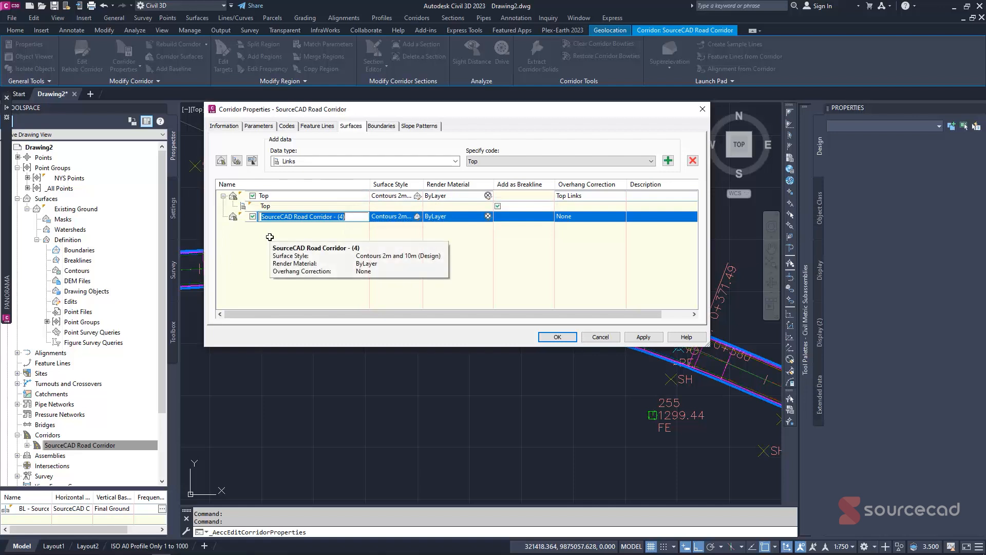
pyautogui.write('Bottom')
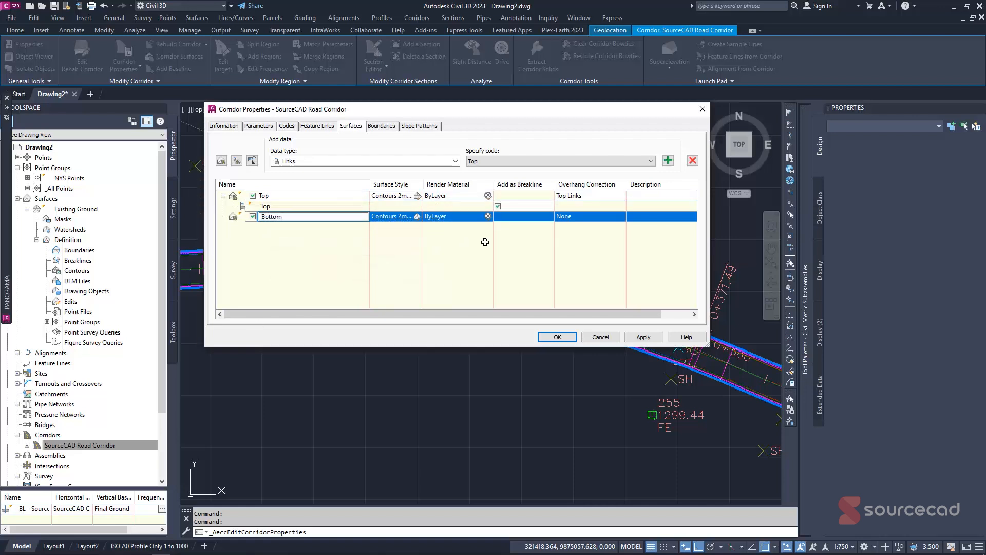
pyautogui.press('Return')
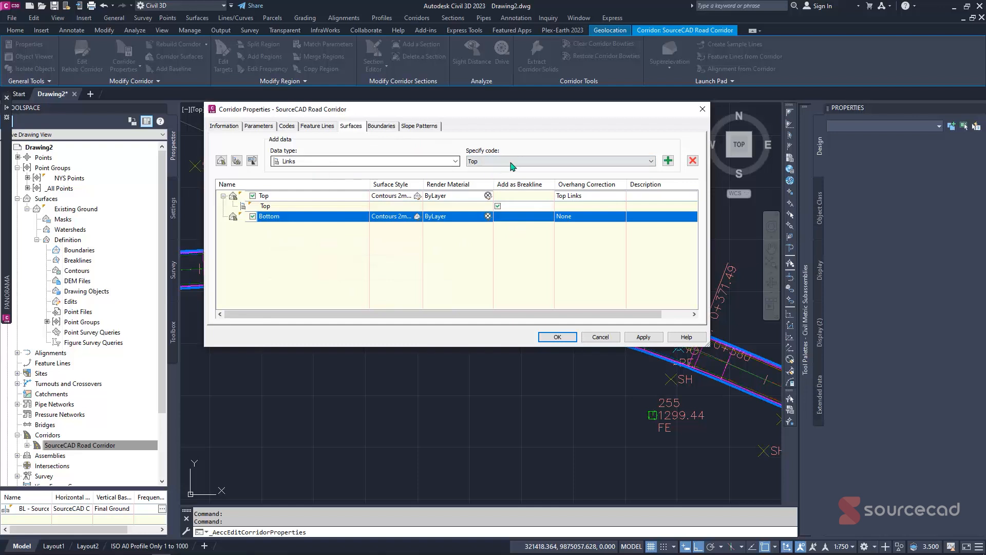
# Add the Datum link code to the Bottom surface and include it as a breakline.
pyautogui.click(511, 162)
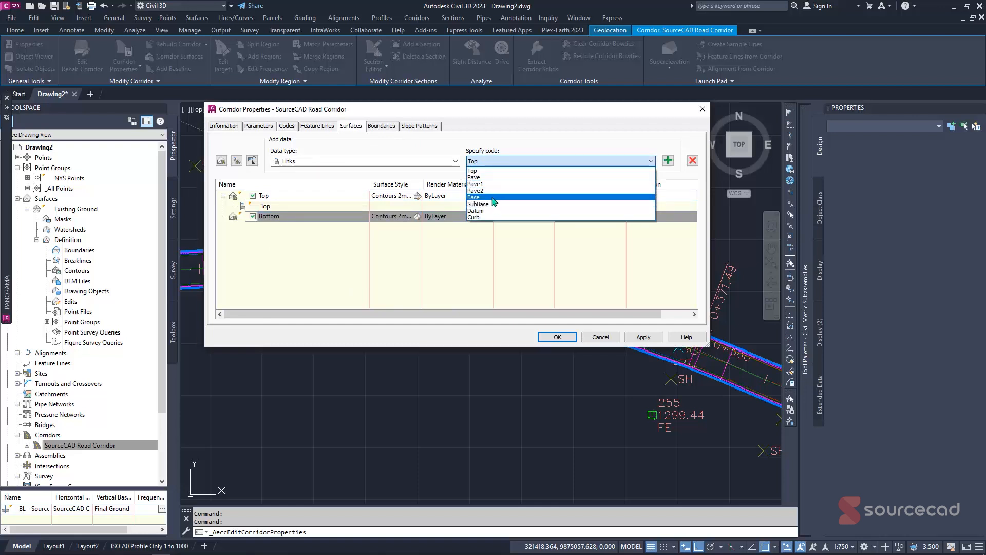
pyautogui.click(486, 197)
pyautogui.click(539, 164)
pyautogui.click(485, 215)
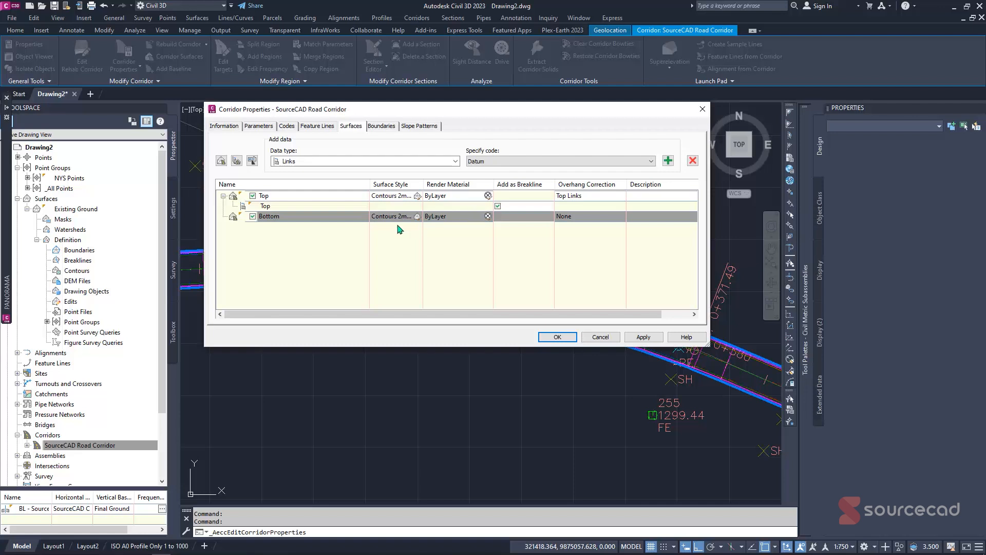
pyautogui.click(667, 162)
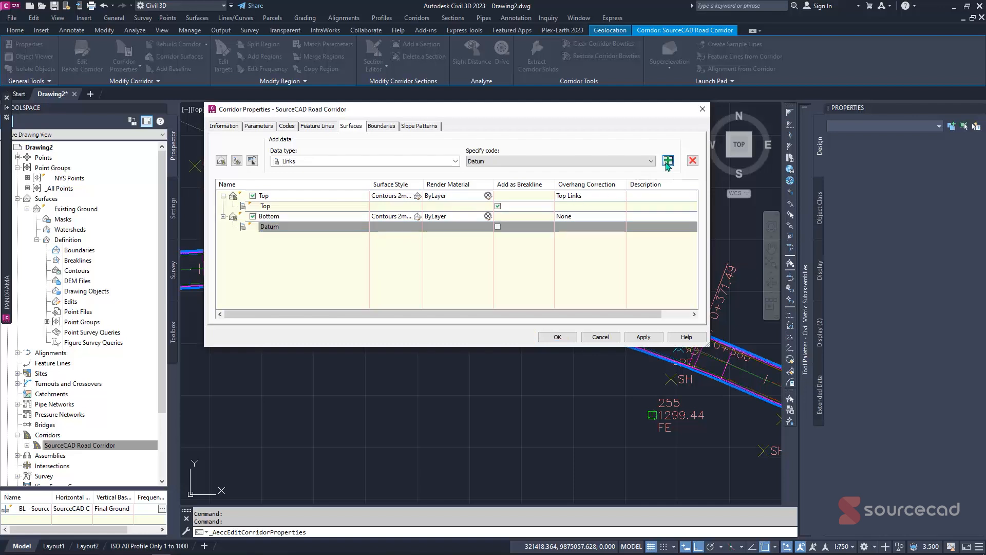
pyautogui.click(498, 226)
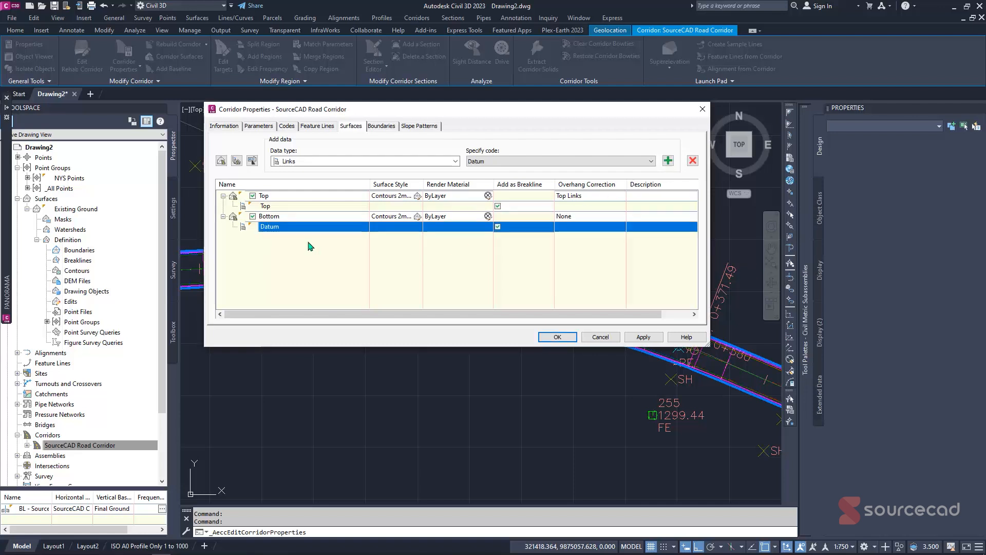
# Rename the Bottom surface as Datum and set its overhang correction to Bottom Links.
pyautogui.click(306, 215)
pyautogui.click(298, 215)
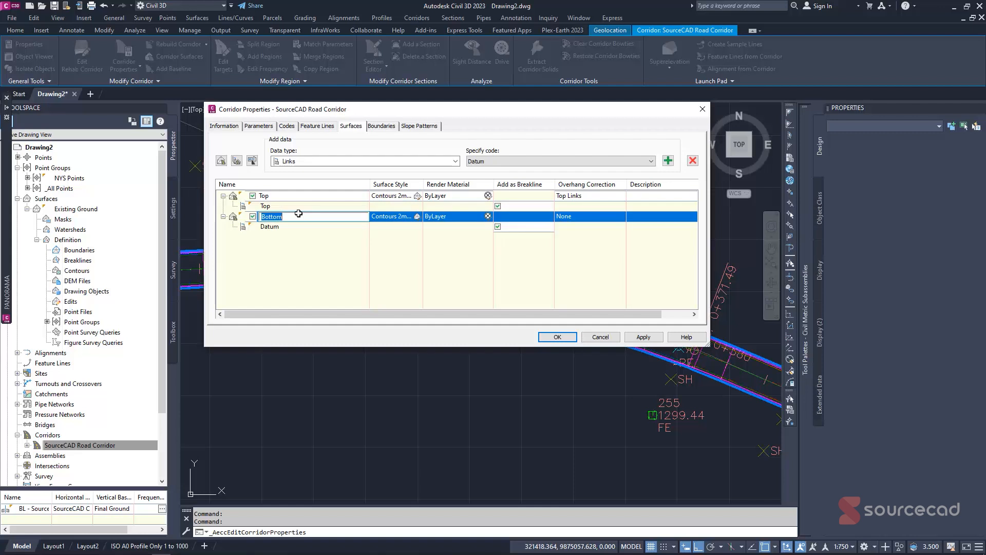
pyautogui.write('Datum')
pyautogui.press('Return')
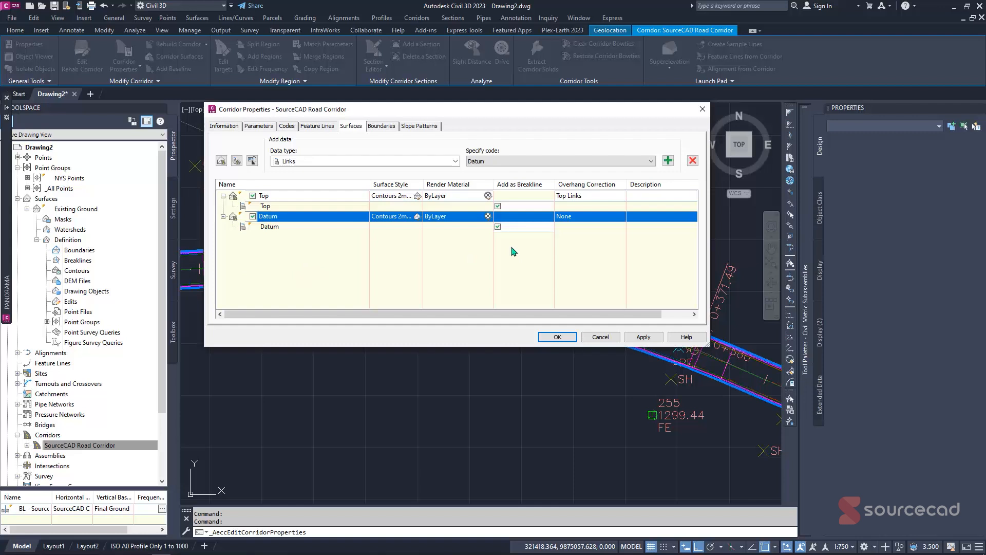
pyautogui.click(586, 216)
pyautogui.click(586, 216)
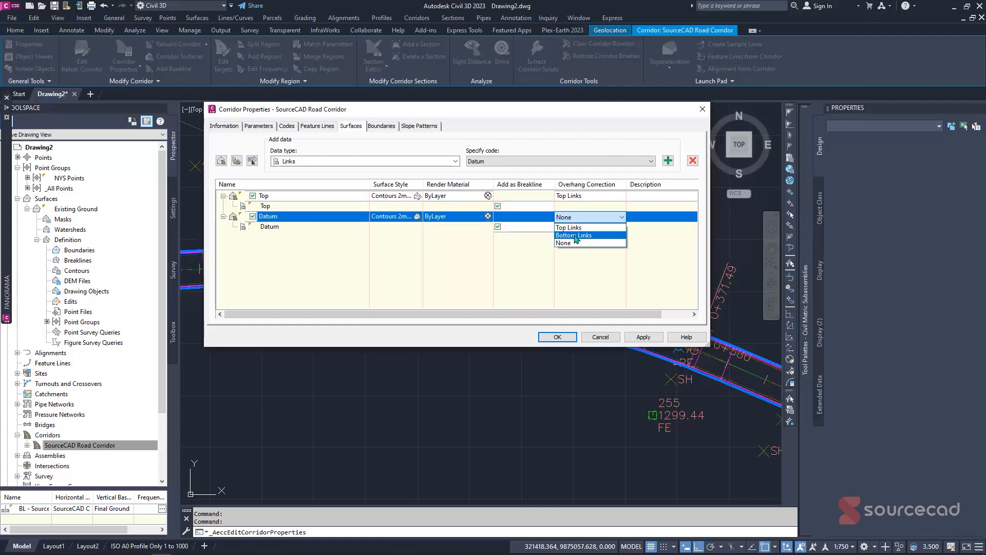
pyautogui.click(574, 236)
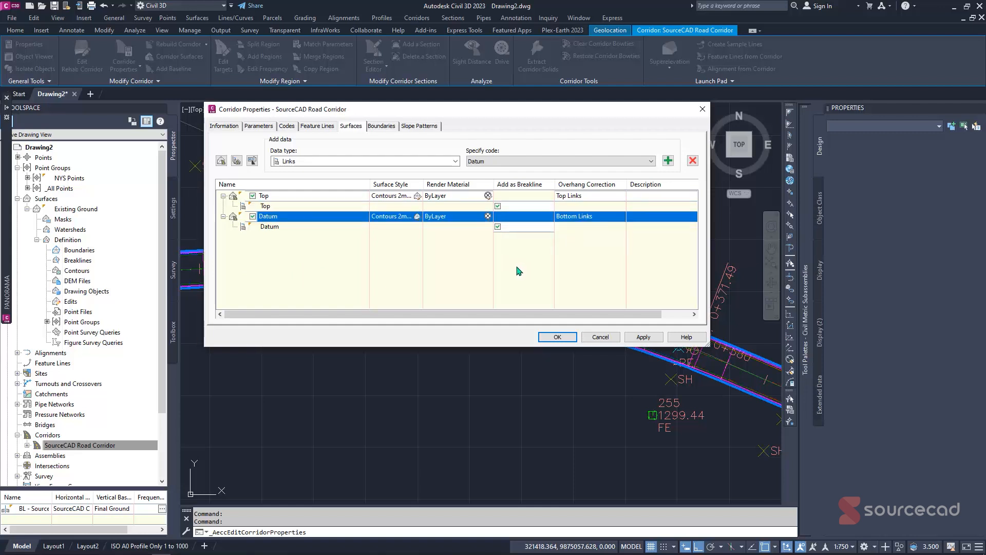
# Check the boundaries list for the Top and Datum surfaces, then apply the changes and close the corridor properties.
pyautogui.click(378, 128)
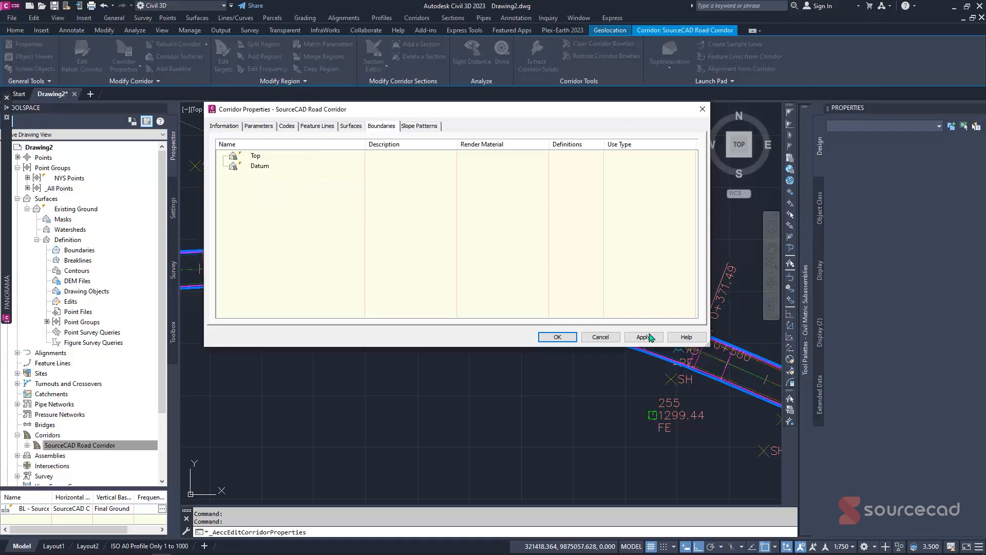
pyautogui.click(650, 338)
pyautogui.click(562, 337)
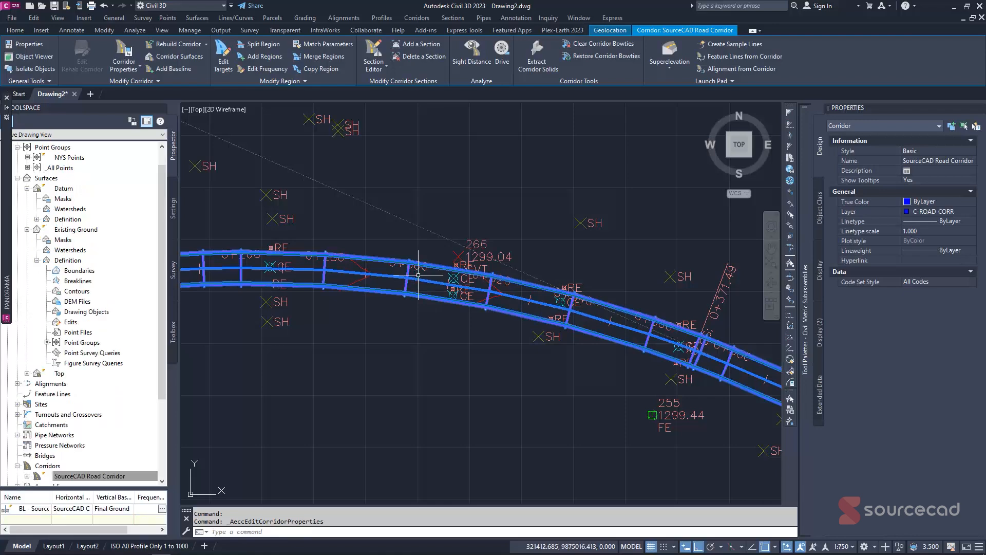
# Examine the corridor along its curve and near its start, and clear the corridor selection.
pyautogui.scroll(2, 353, 263)
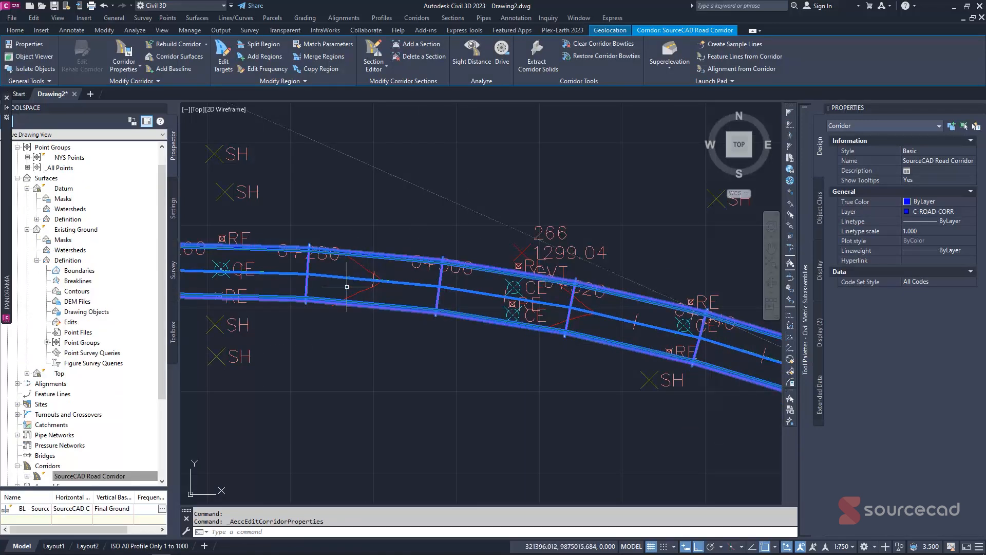
pyautogui.scroll(3, 565, 287)
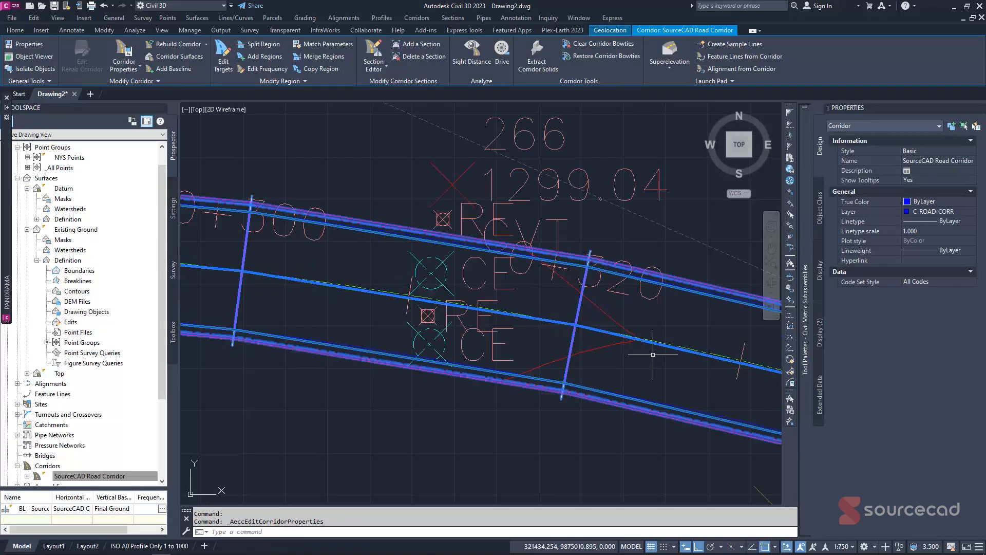
pyautogui.scroll(-3, 653, 355)
pyautogui.scroll(-5, 461, 328)
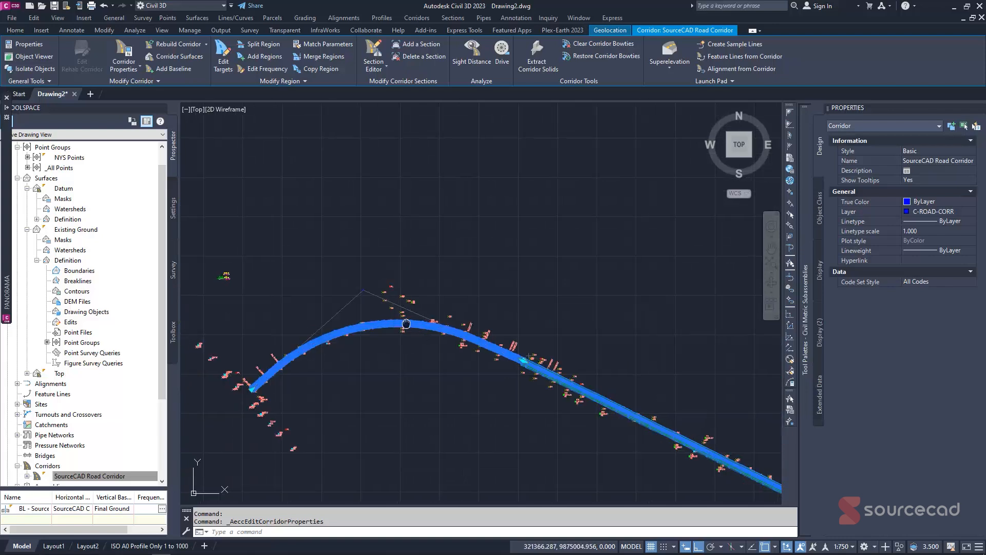
pyautogui.press('Escape')
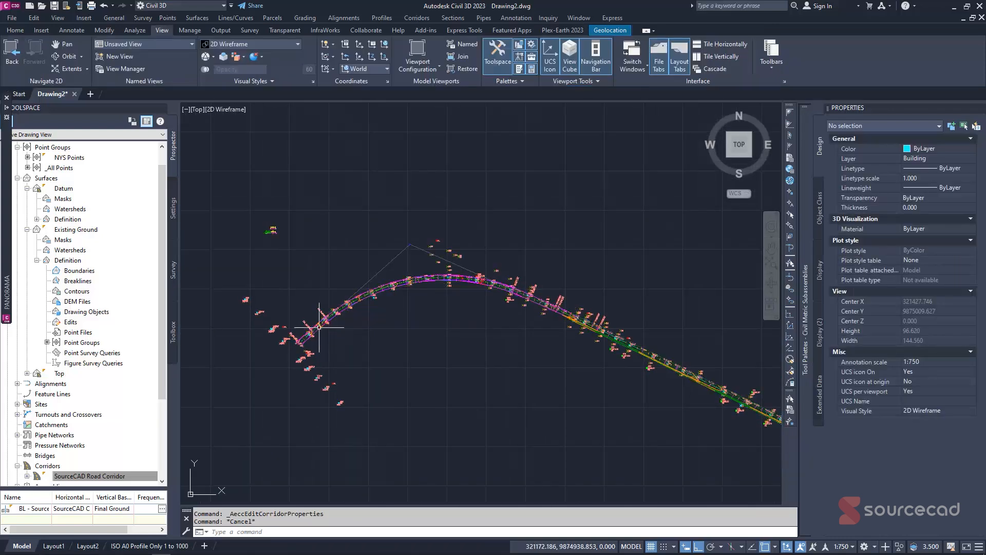
pyautogui.scroll(4, 324, 329)
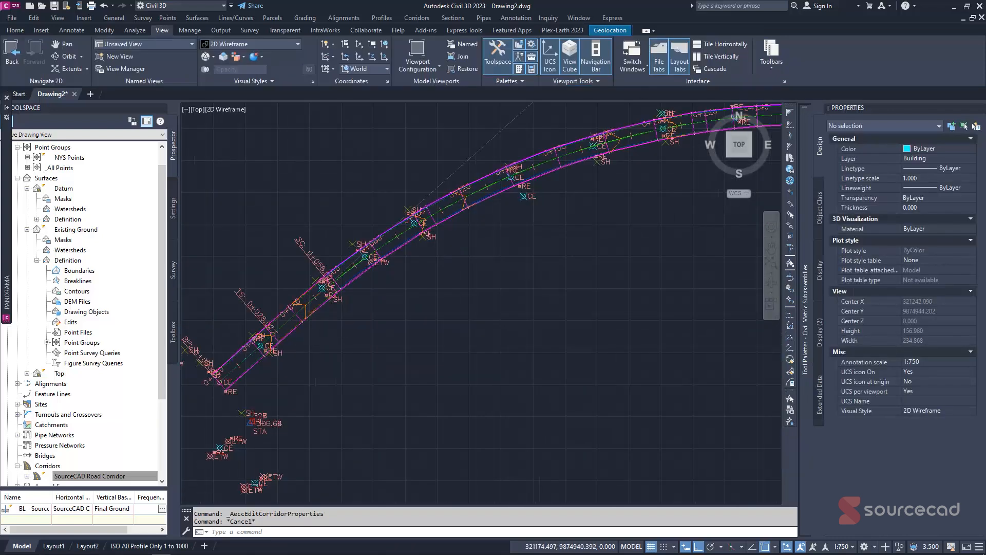
pyautogui.scroll(3, 317, 311)
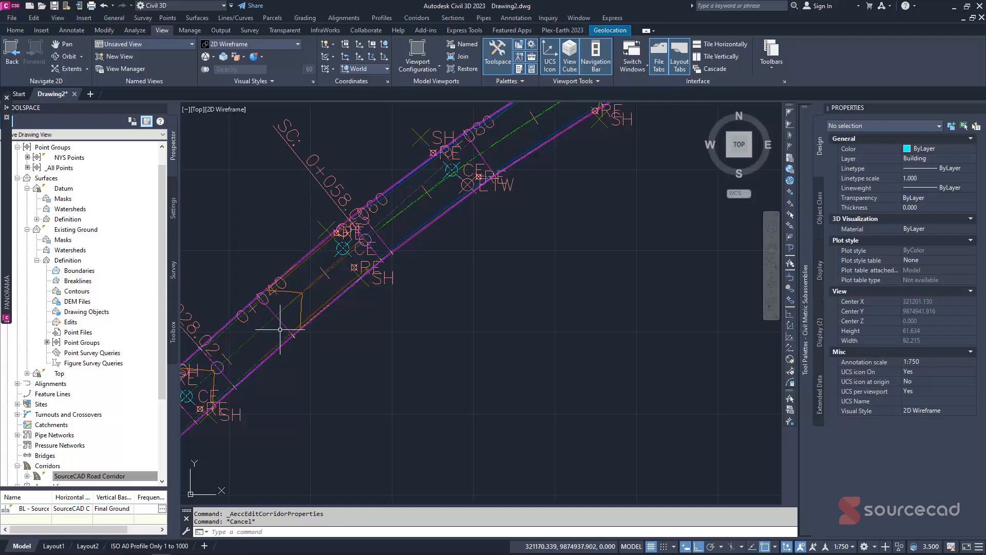
# Start creating sample lines on the SourceCAD Centerline alignment and name the sample line group SourceCAD SL.
pyautogui.click(15, 30)
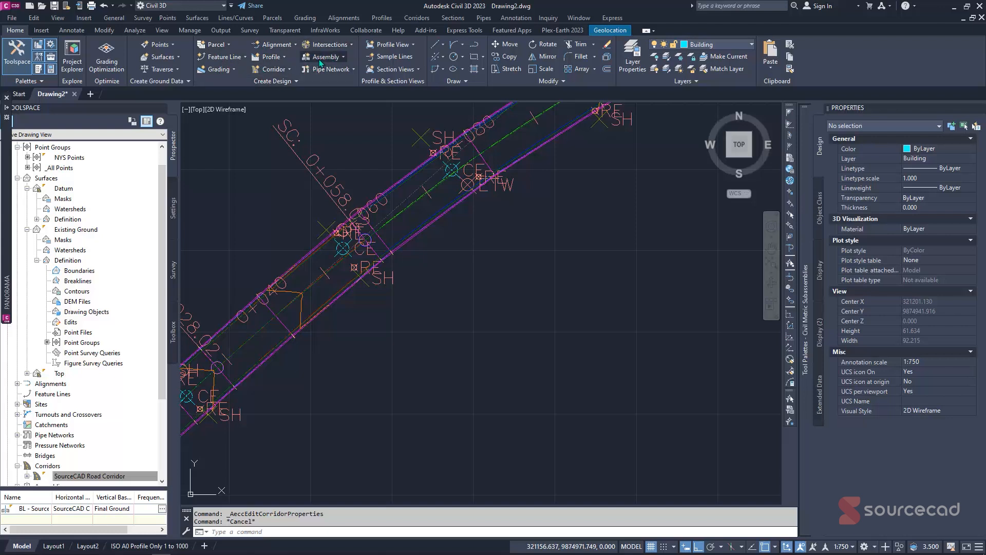
pyautogui.click(392, 58)
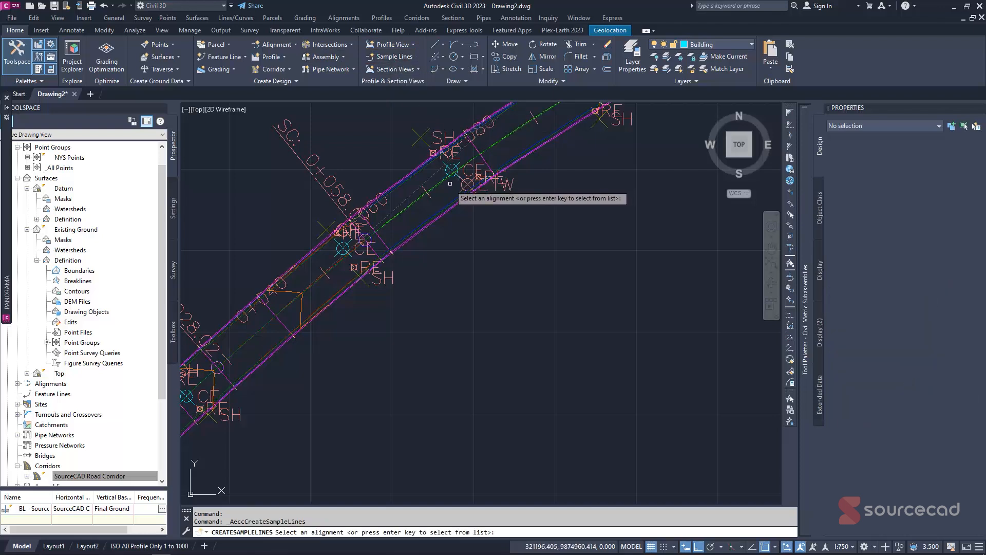
pyautogui.press('Return')
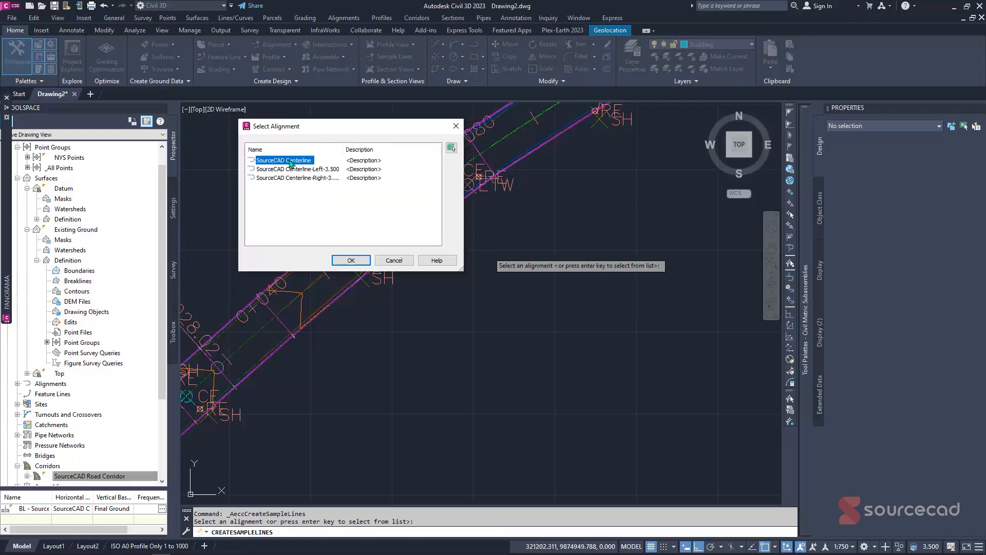
pyautogui.click(350, 260)
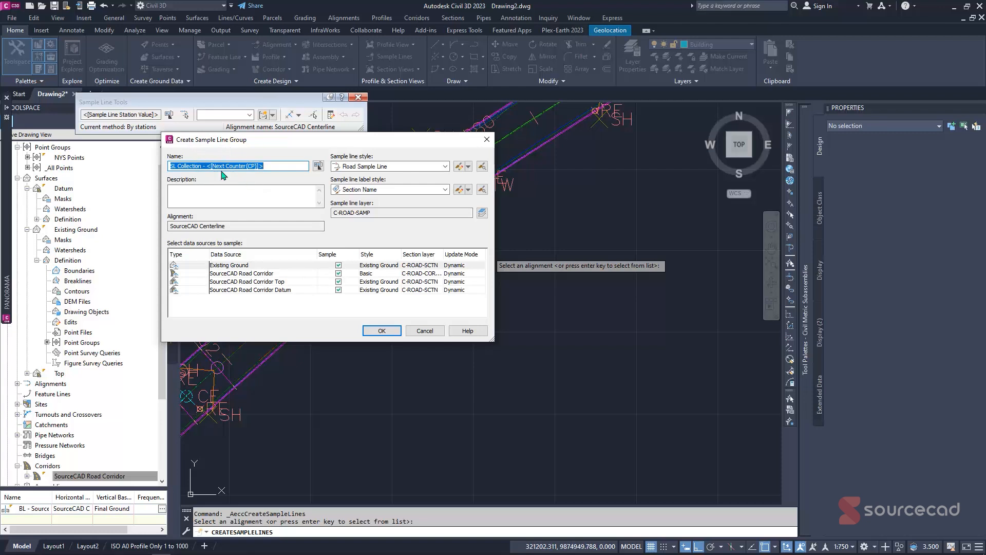
pyautogui.write('SourceCAD SL')
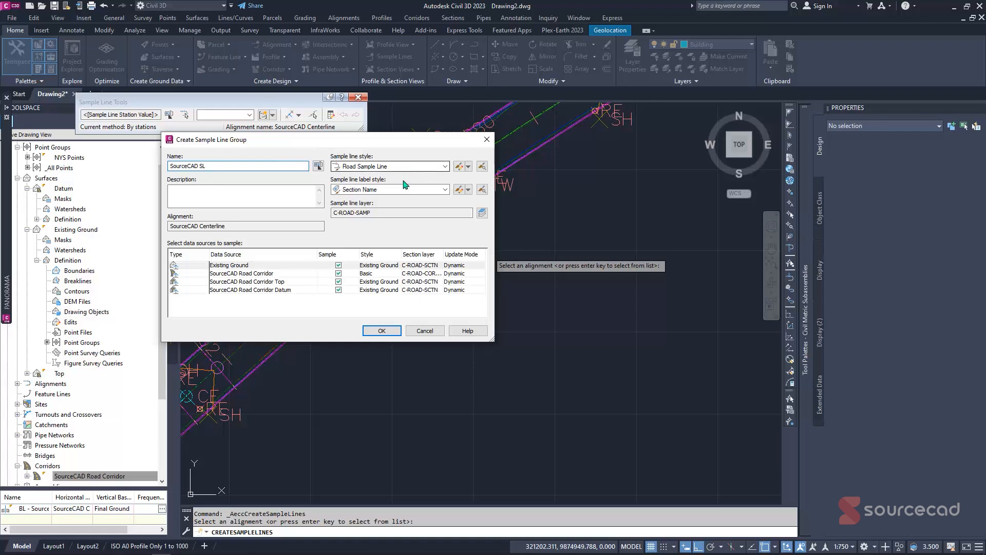
pyautogui.moveTo(400, 212); pyautogui.dragTo(352, 213)
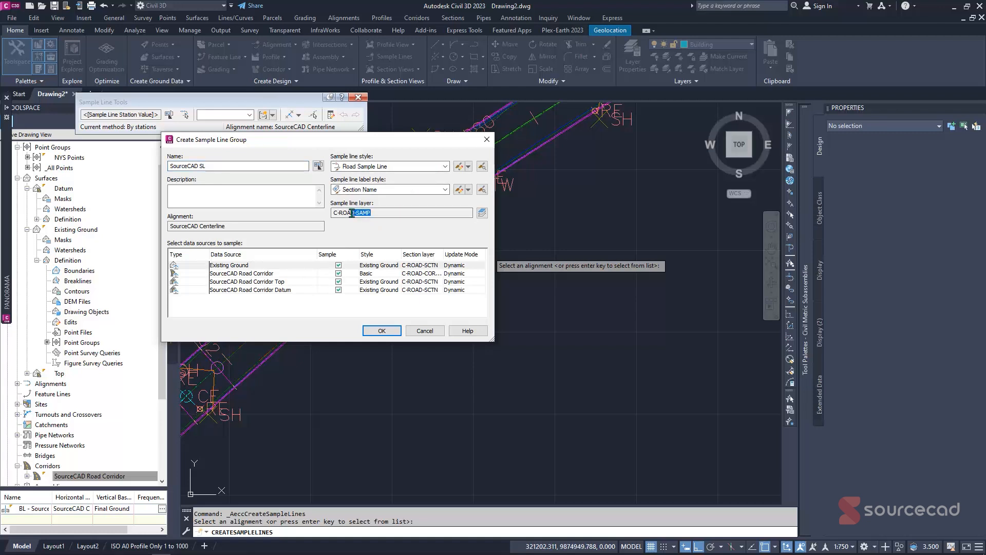
pyautogui.click(343, 214)
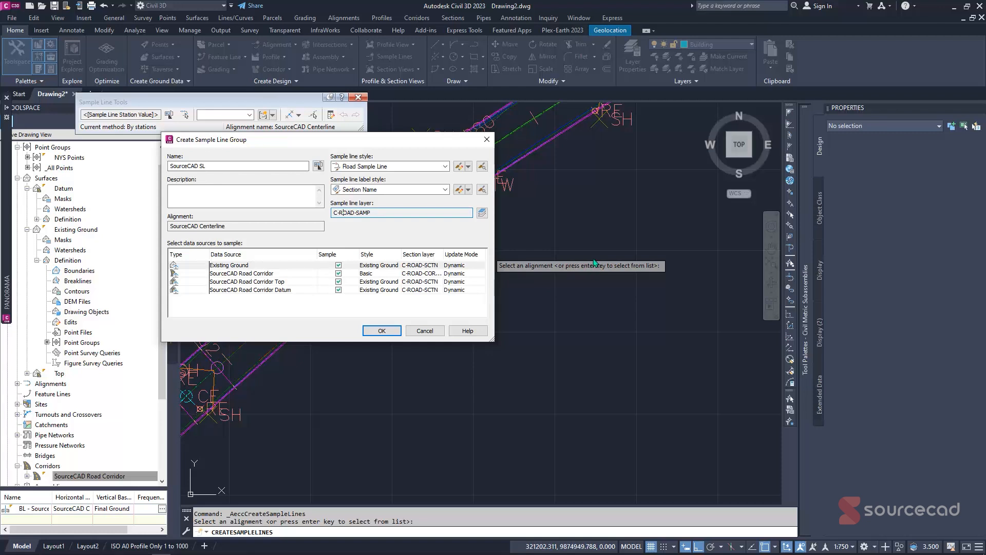
# Exclude the corridor's Datum and Top surfaces from sampling, keep Existing Ground and SourceCAD Road Corridor, and confirm the group.
pyautogui.click(339, 289)
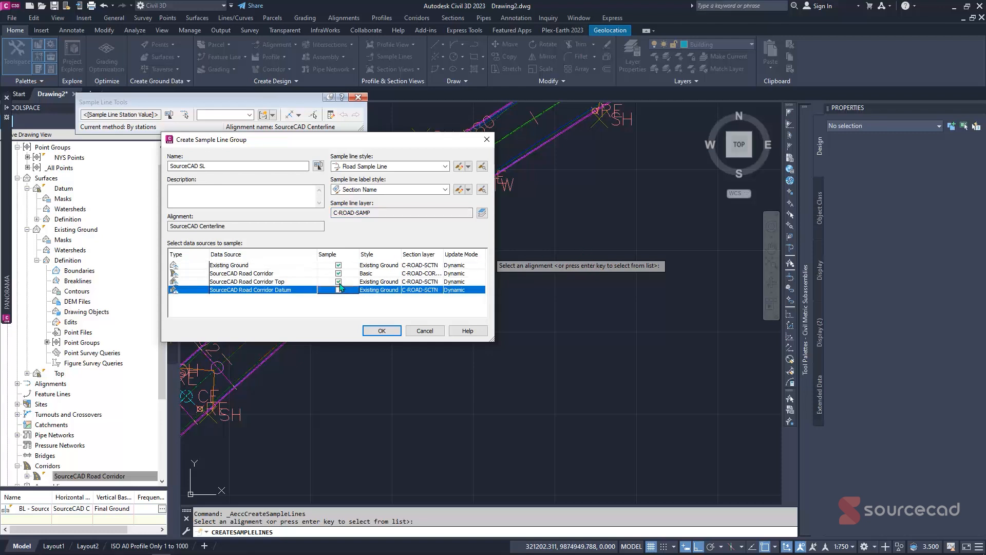
pyautogui.click(339, 281)
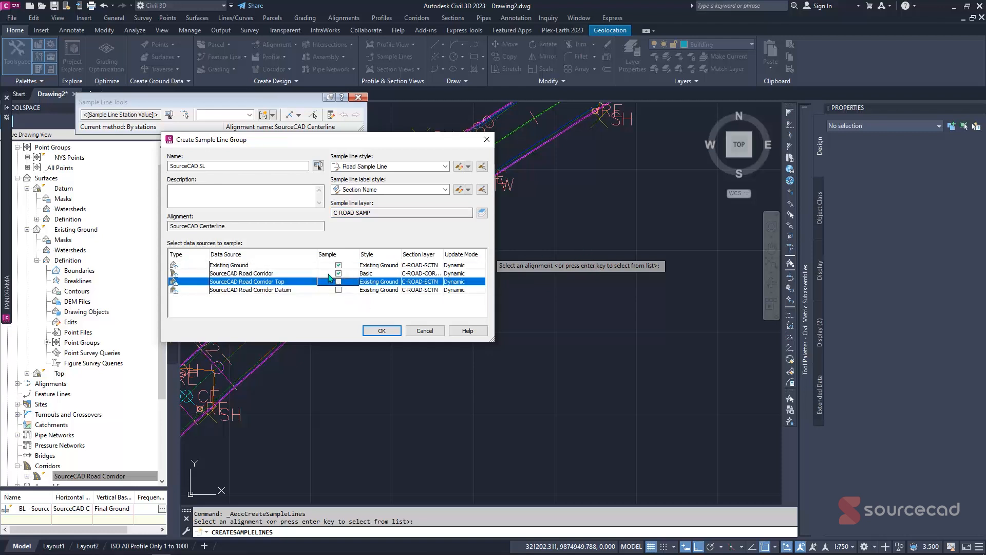
pyautogui.click(304, 273)
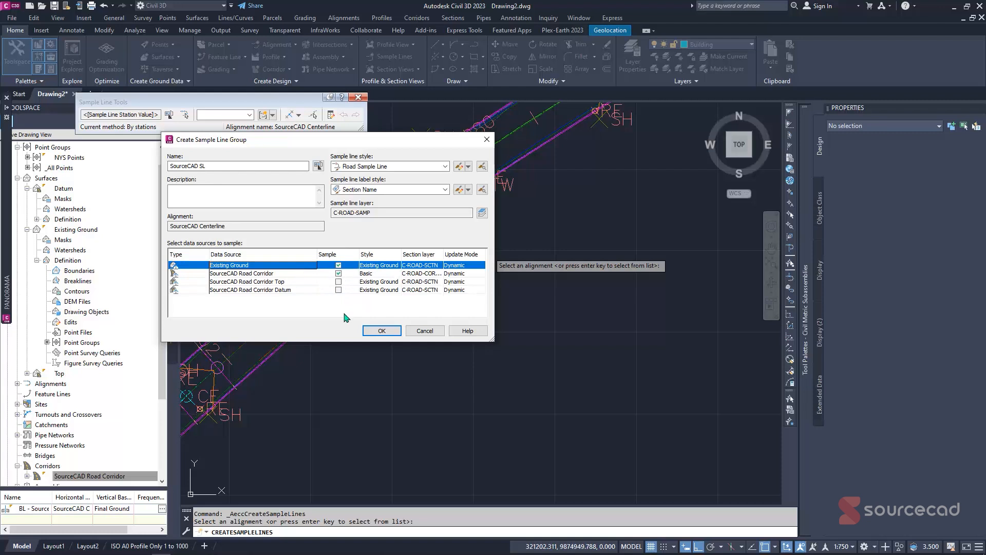
pyautogui.click(376, 331)
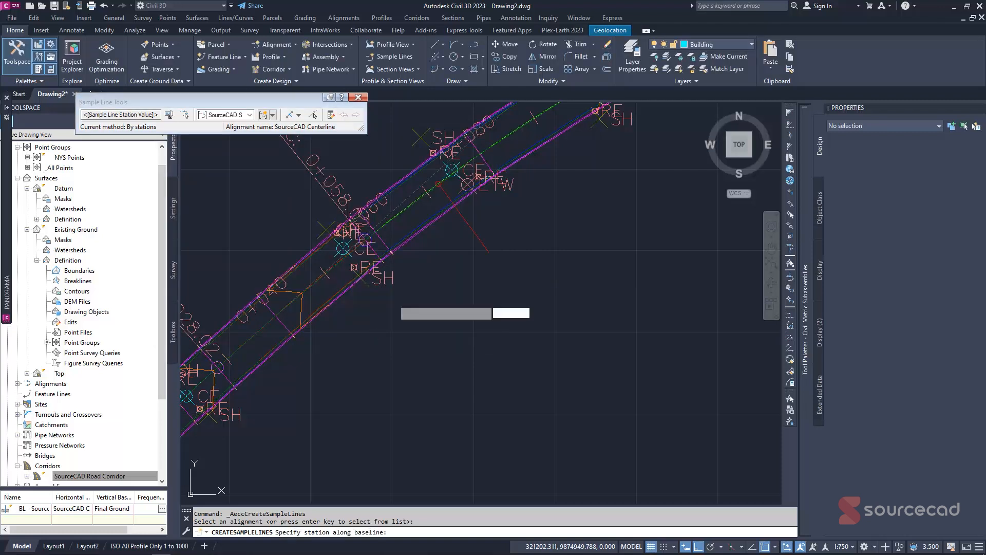
# Choose sample line creation by range of stations, with From alignment start and To alignment end both set to True.
pyautogui.scroll(-5, 365, 354)
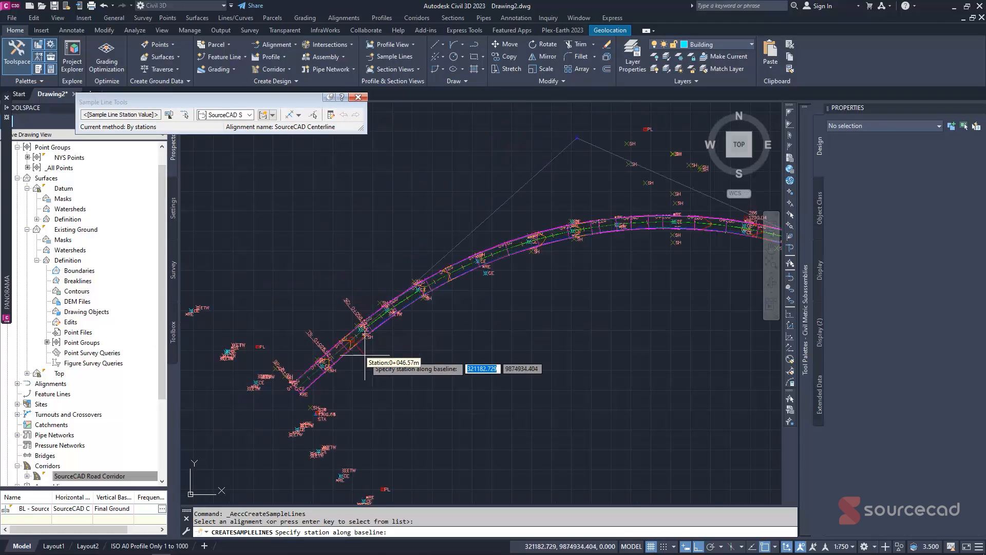
pyautogui.click(300, 116)
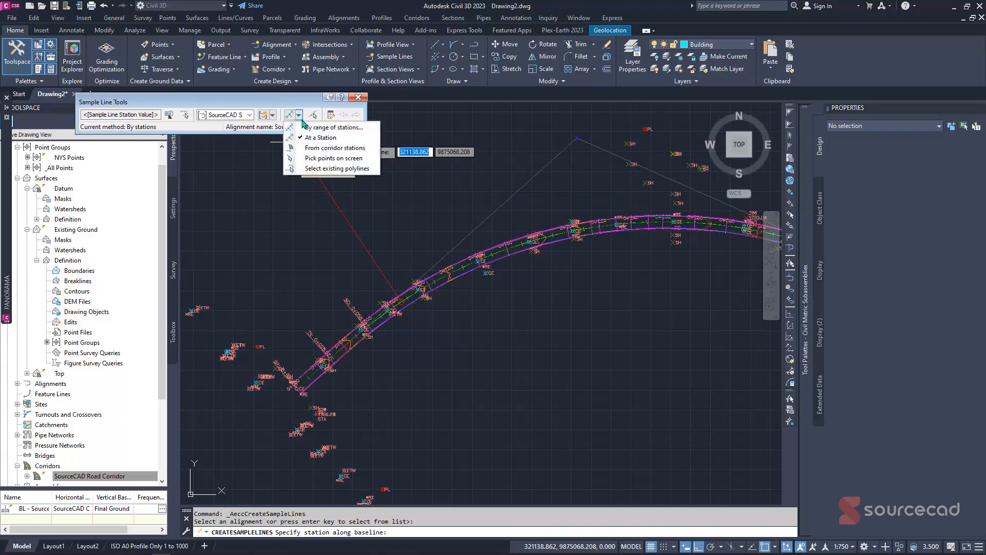
pyautogui.click(332, 129)
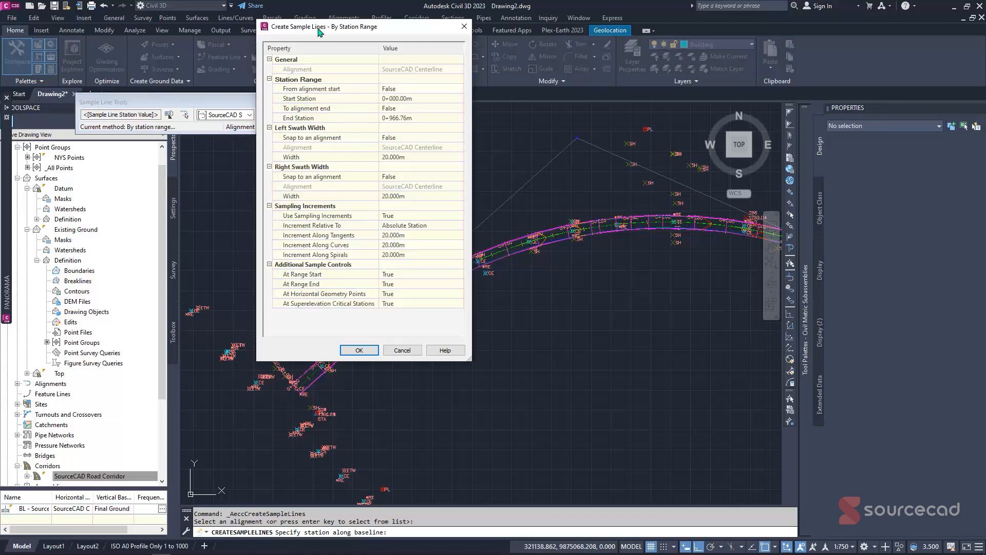
pyautogui.click(415, 90)
pyautogui.click(415, 90)
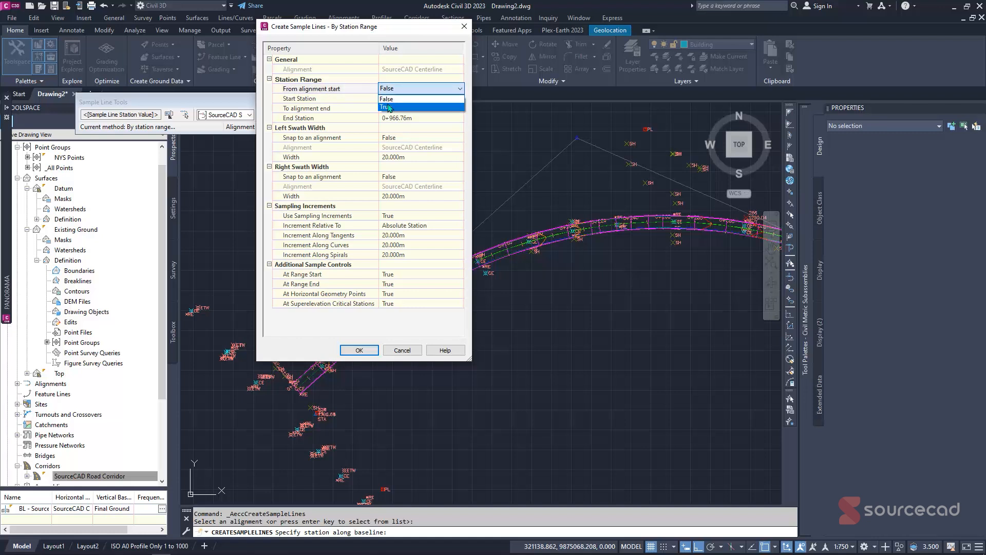
pyautogui.click(400, 99)
pyautogui.click(411, 110)
pyautogui.click(411, 109)
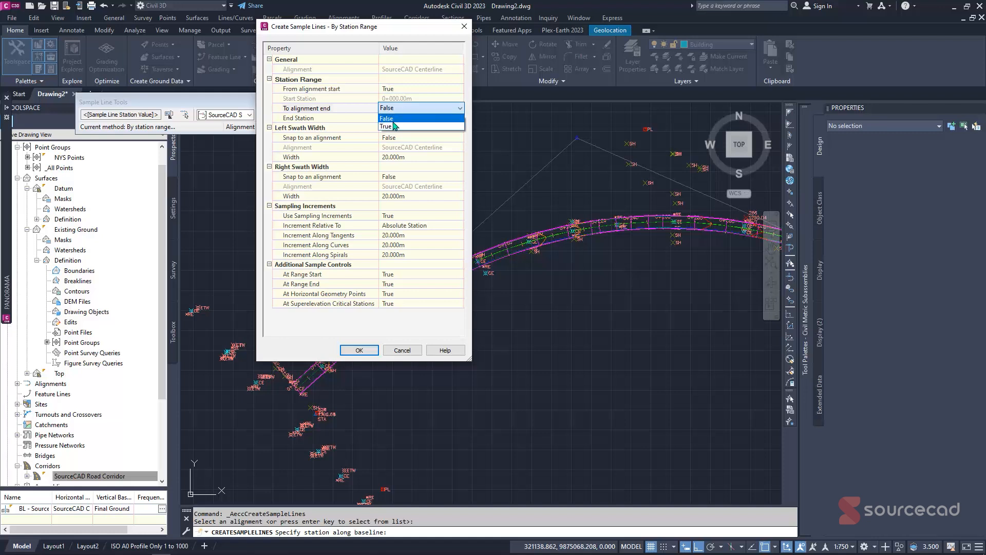
pyautogui.click(400, 128)
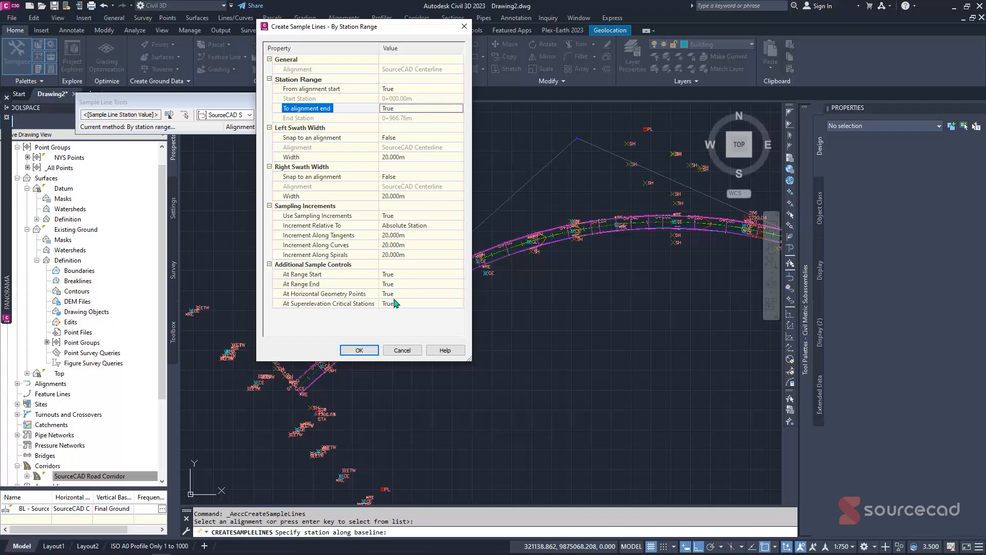
# Generate the sample lines with the default 20 m swath widths and increments, and end sample line creation.
pyautogui.click(381, 321)
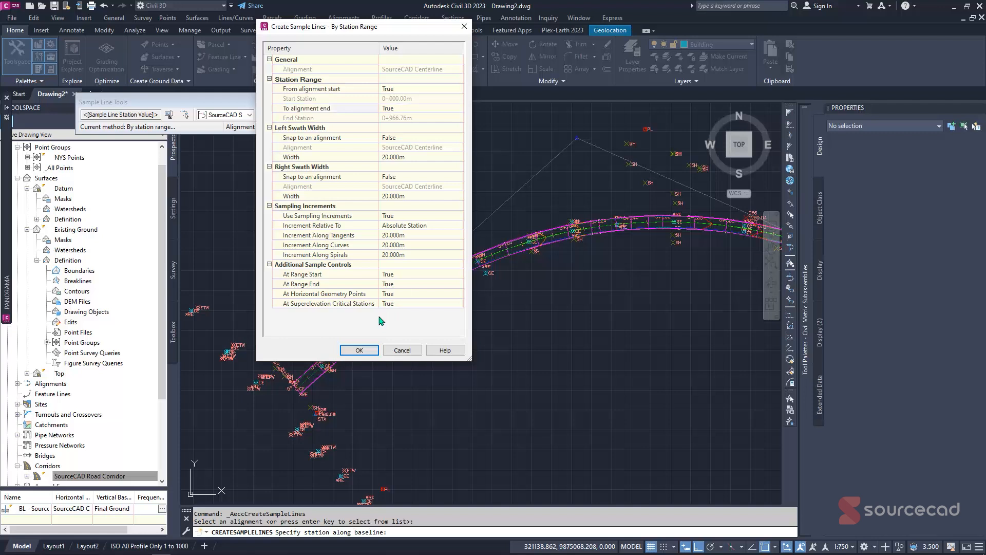
pyautogui.click(369, 351)
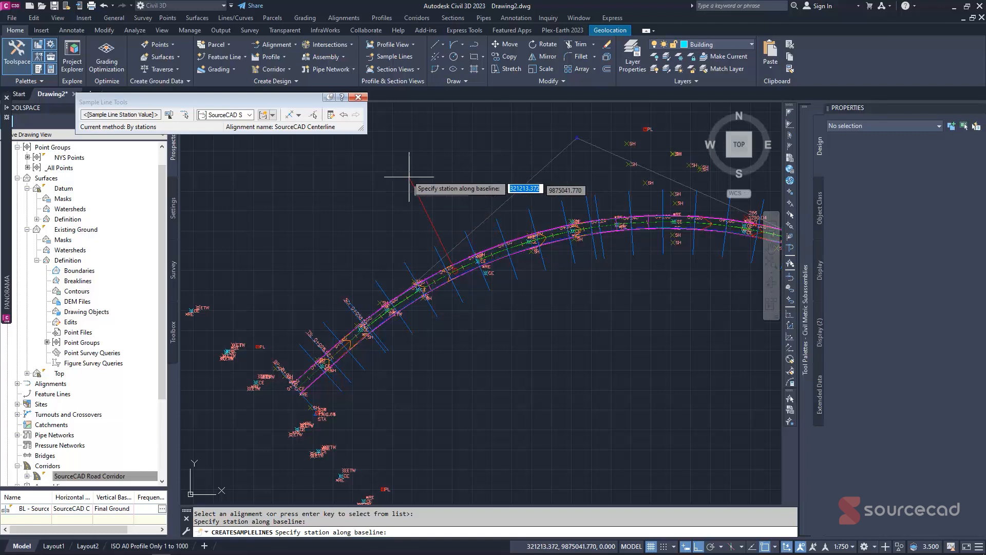
pyautogui.click(359, 98)
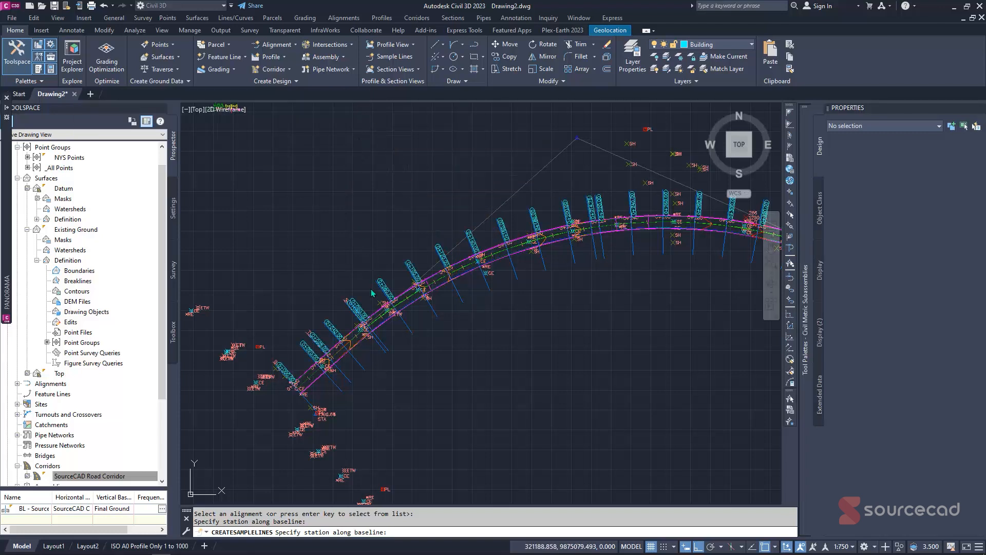
pyautogui.press('Escape')
# Inspect the sample lines along the corridor and review the section and general properties of the one at station 0+060.00.
pyautogui.scroll(2, 442, 234)
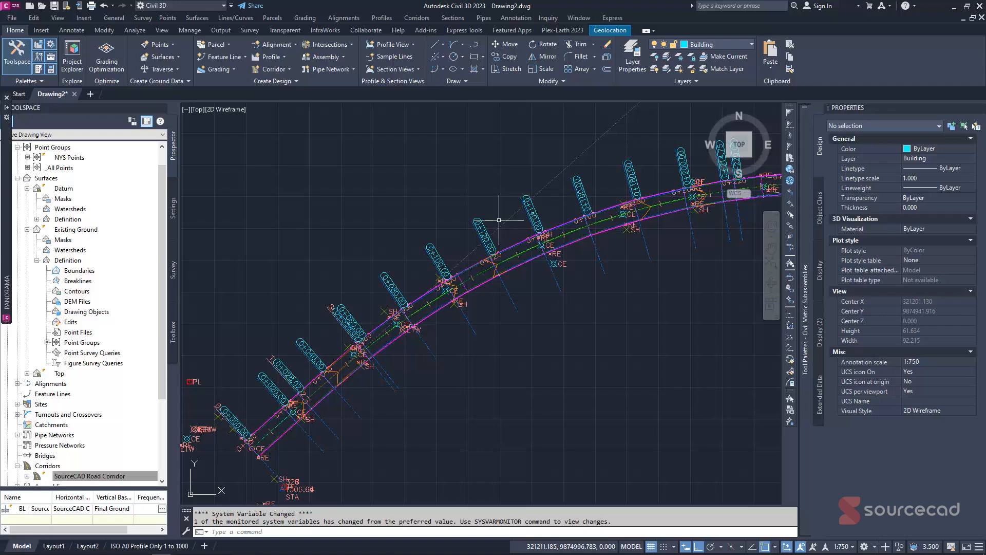
pyautogui.scroll(2, 469, 231)
pyautogui.scroll(-2, 442, 244)
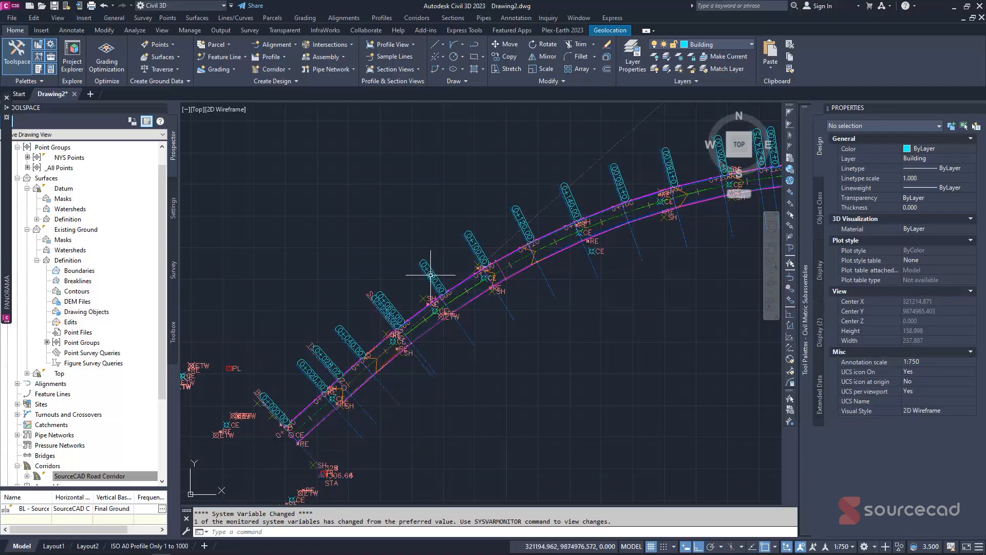
pyautogui.scroll(4, 397, 326)
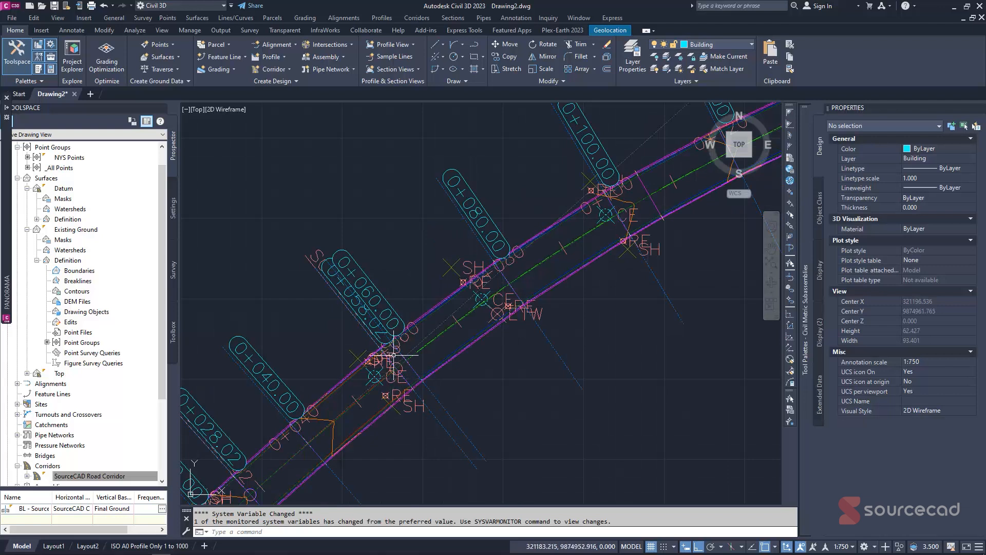
pyautogui.moveTo(412, 317)
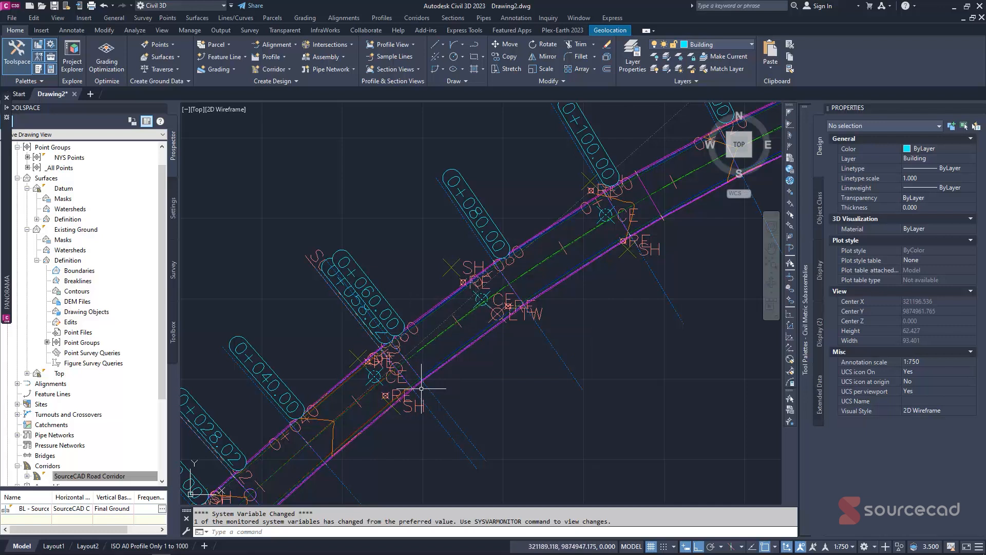
pyautogui.click(441, 405)
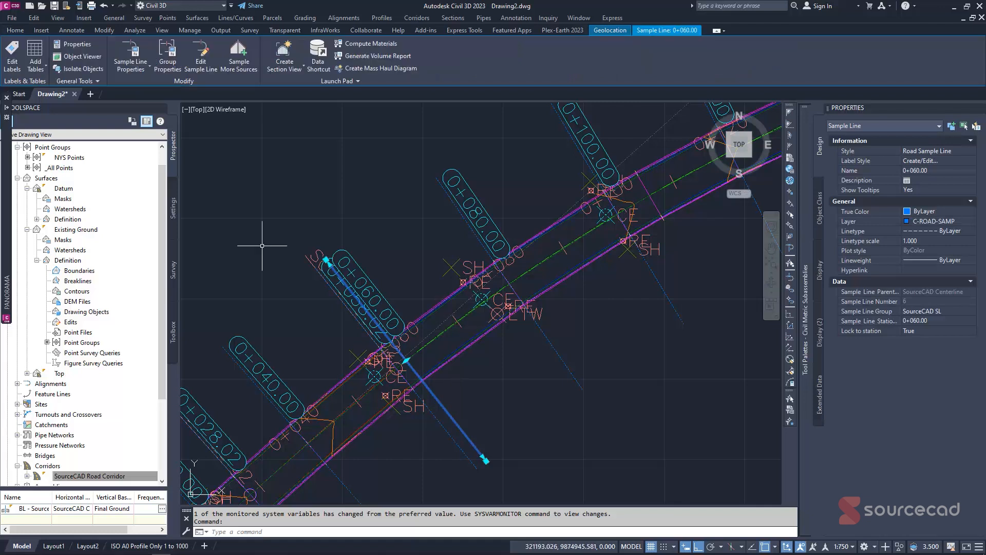
pyautogui.click(136, 54)
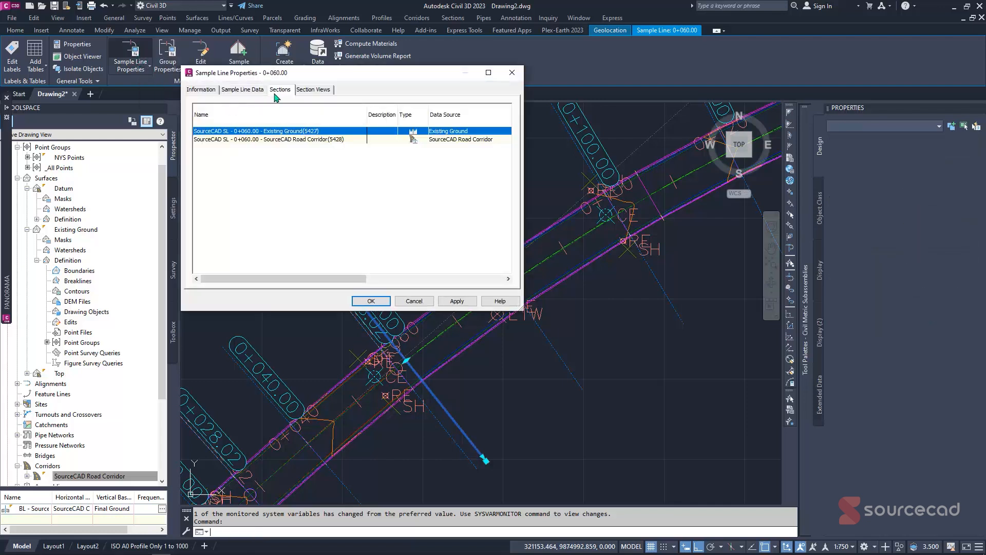
pyautogui.click(190, 91)
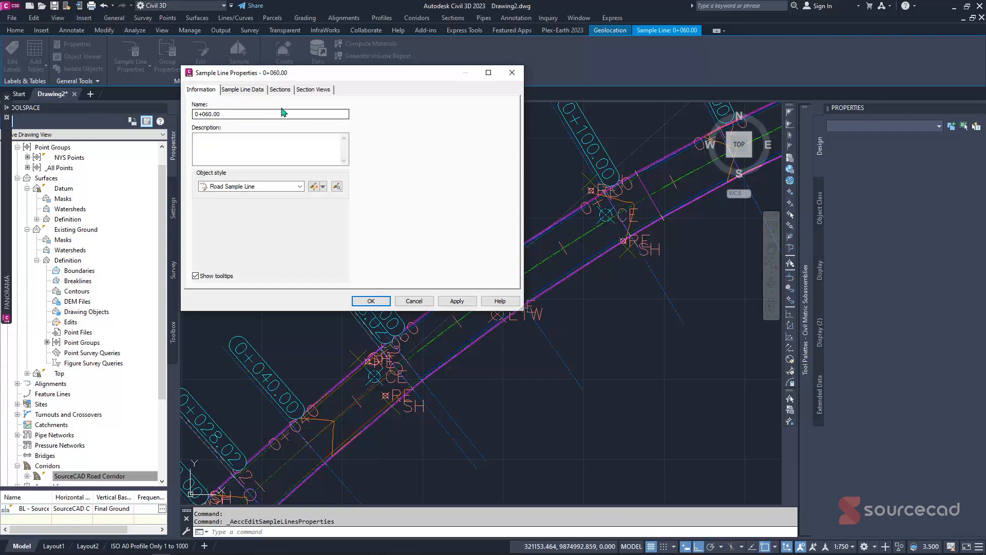
pyautogui.click(512, 73)
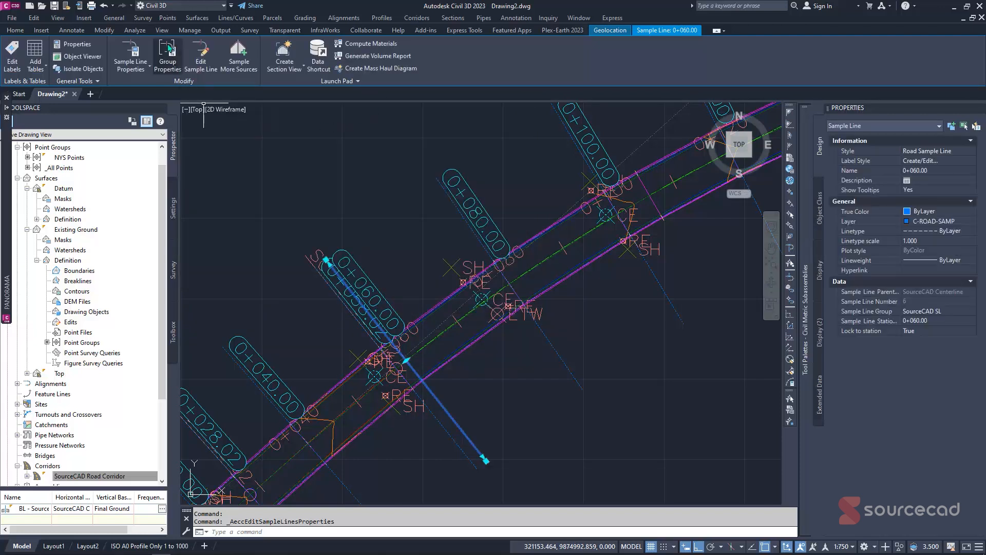
# Set the left offset of all sample lines in the SourceCAD SL group properties to 30 m.
pyautogui.click(169, 48)
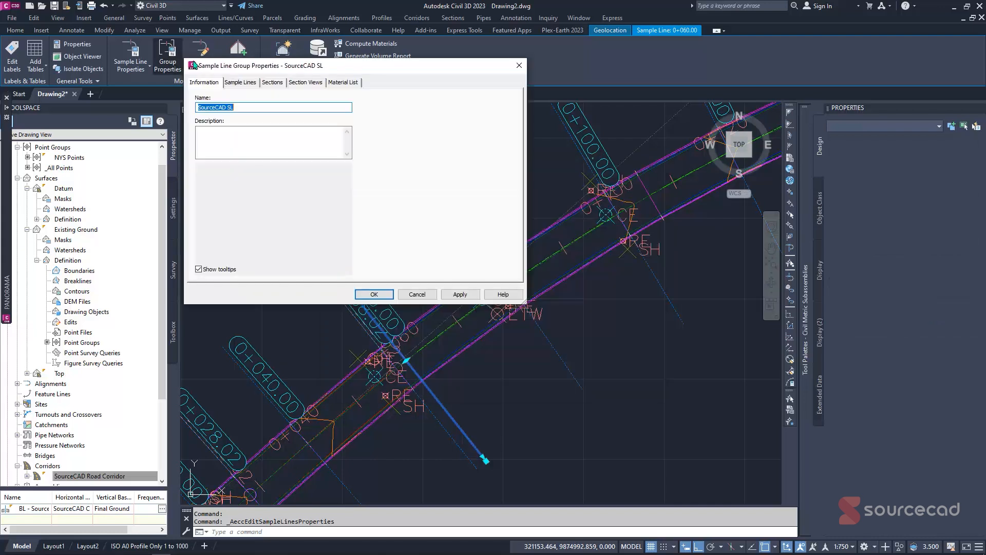
pyautogui.click(248, 83)
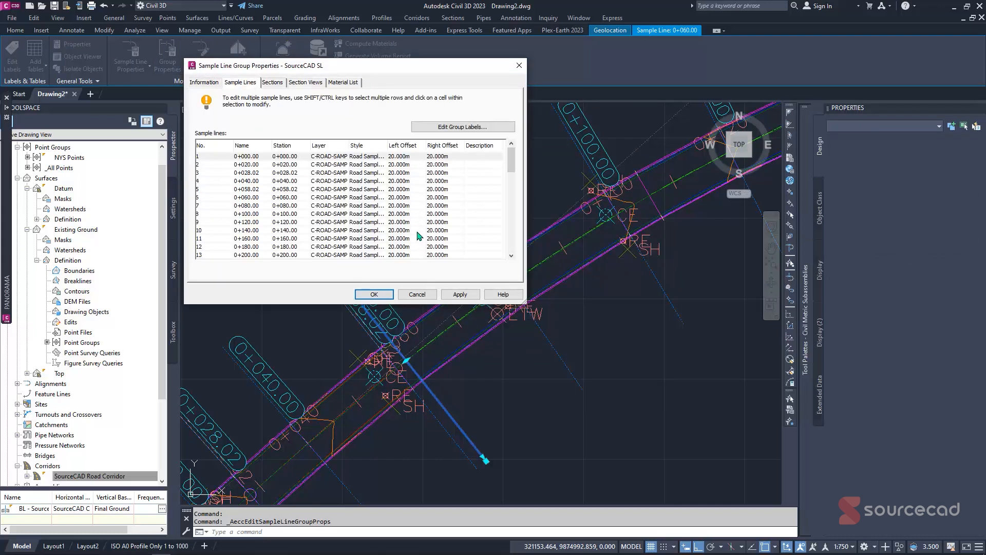
pyautogui.click(411, 159)
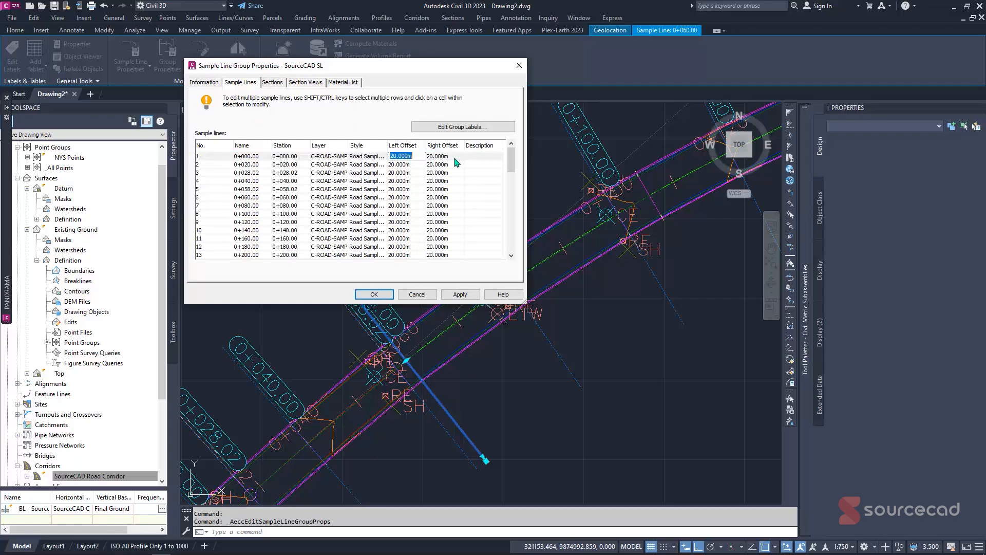
pyautogui.click(410, 164)
pyautogui.click(410, 157)
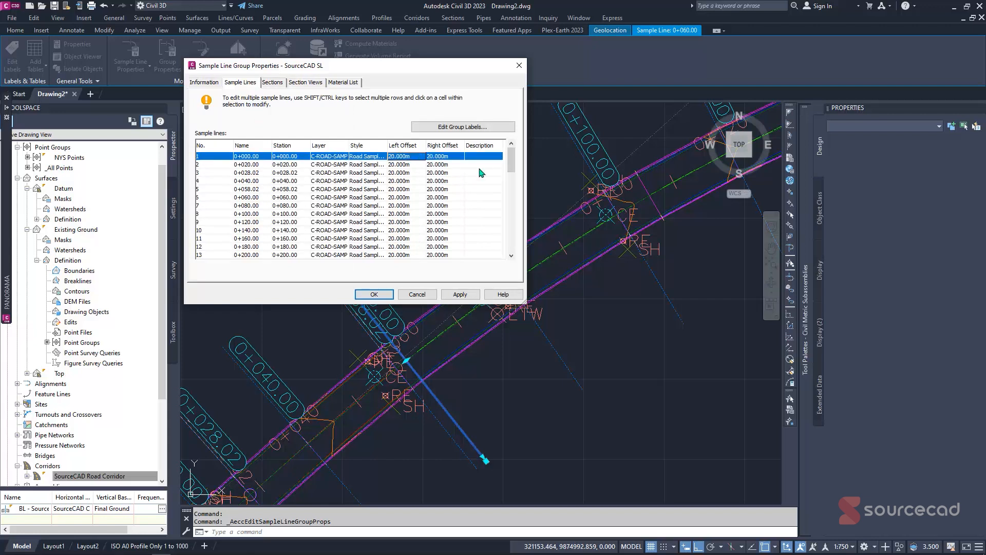
pyautogui.moveTo(511, 161); pyautogui.dragTo(512, 242)
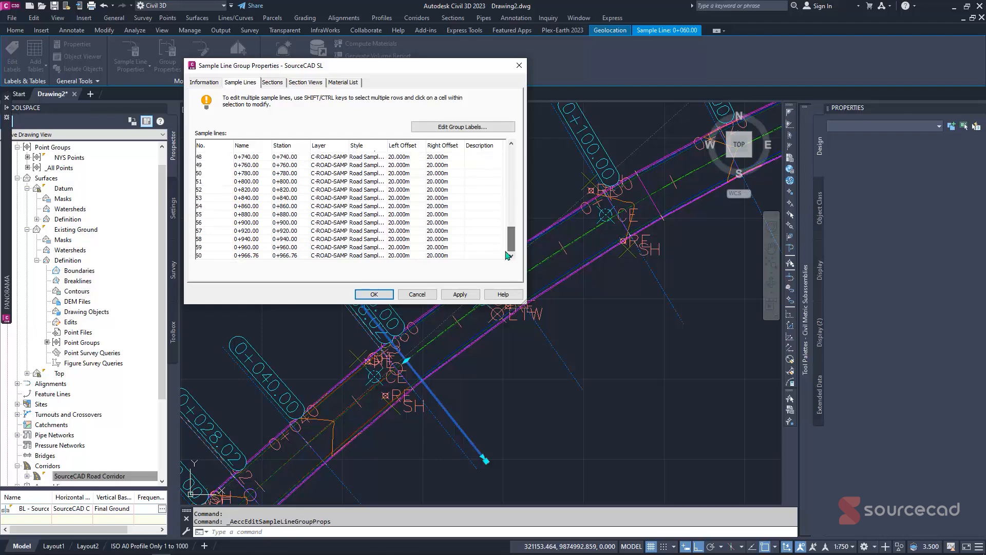
pyautogui.keyDown('shift'); pyautogui.click(403, 256); pyautogui.keyUp('shift')
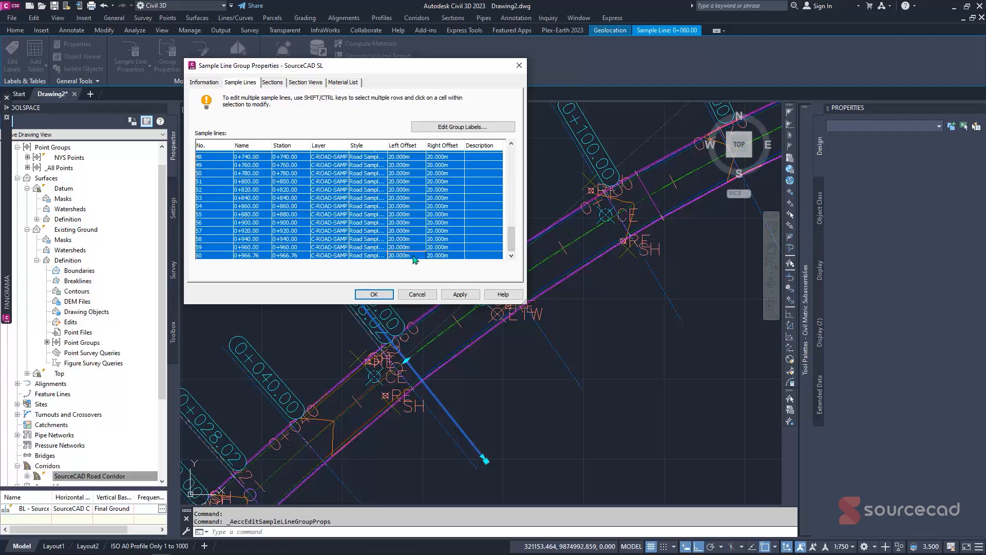
pyautogui.click(405, 255)
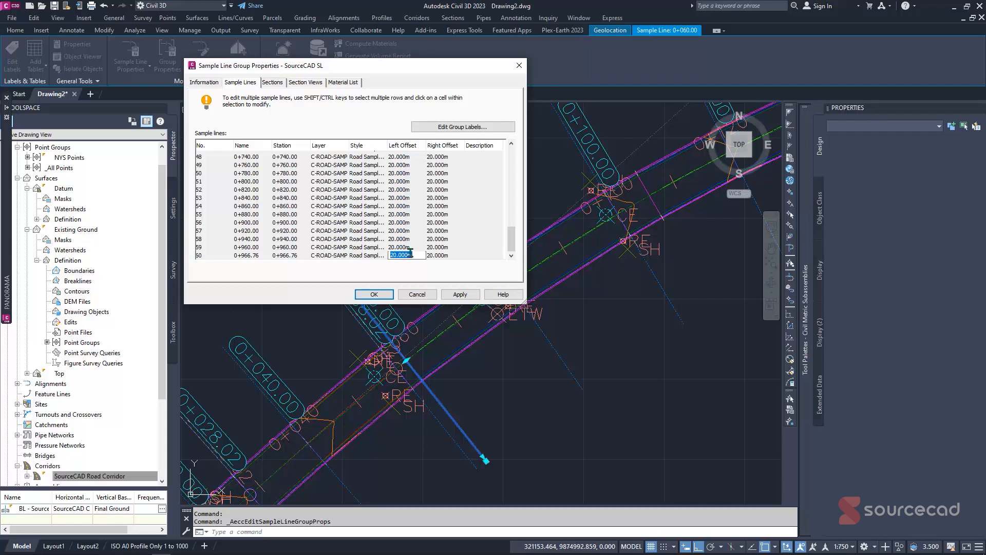
pyautogui.write('30')
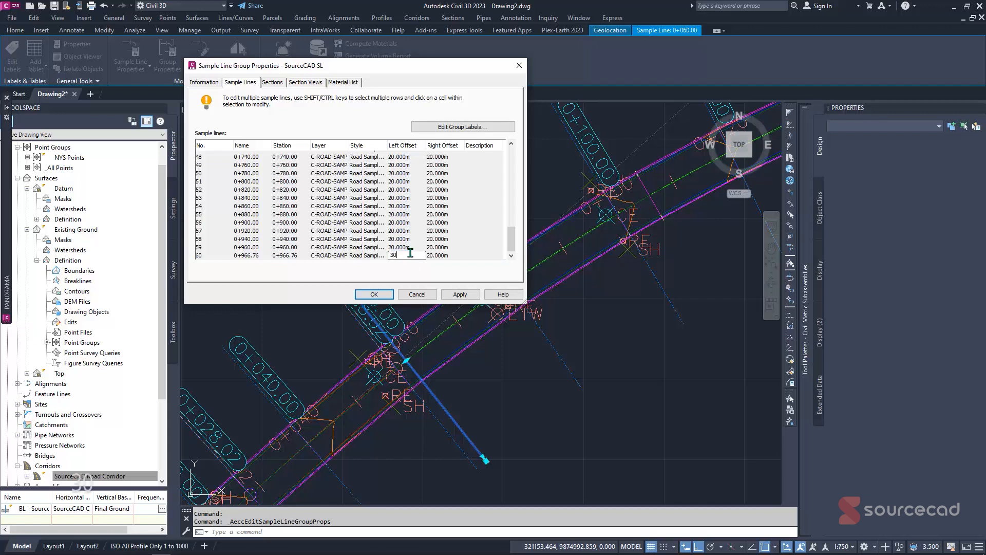
# Set the right offset of all sample lines in the SourceCAD SL group to 15 m.
pyautogui.click(441, 256)
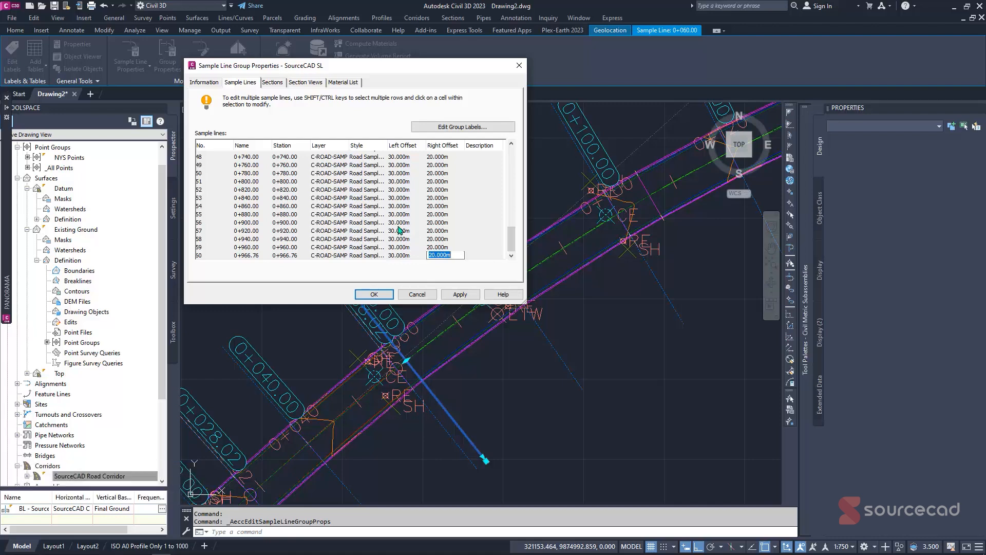
pyautogui.click(450, 249)
pyautogui.click(454, 256)
pyautogui.click(510, 195)
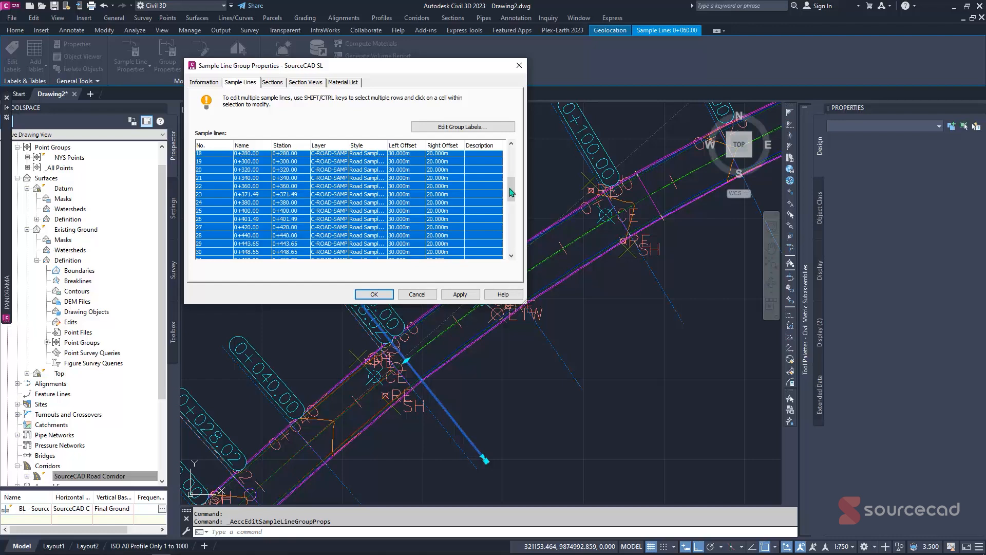
pyautogui.moveTo(513, 179); pyautogui.dragTo(513, 153)
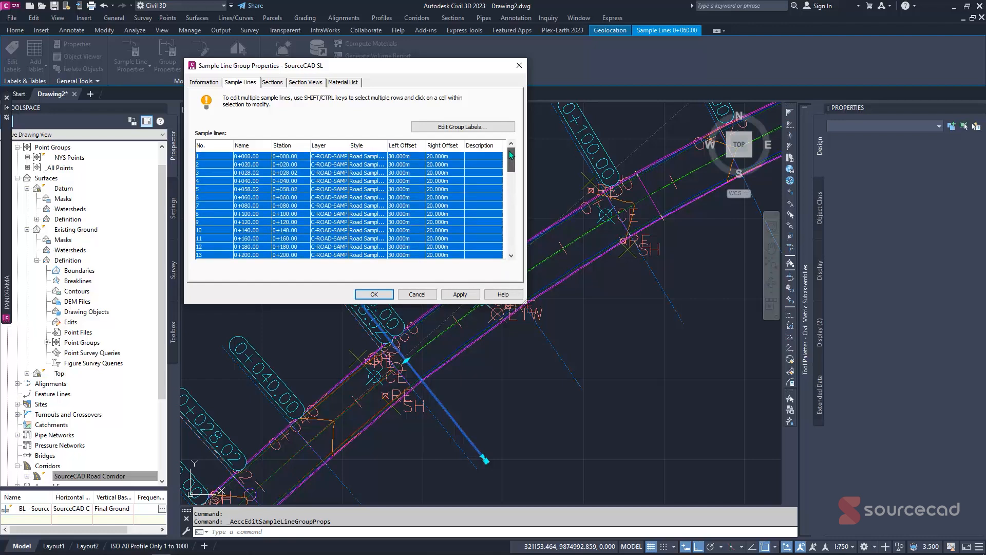
pyautogui.click(456, 158)
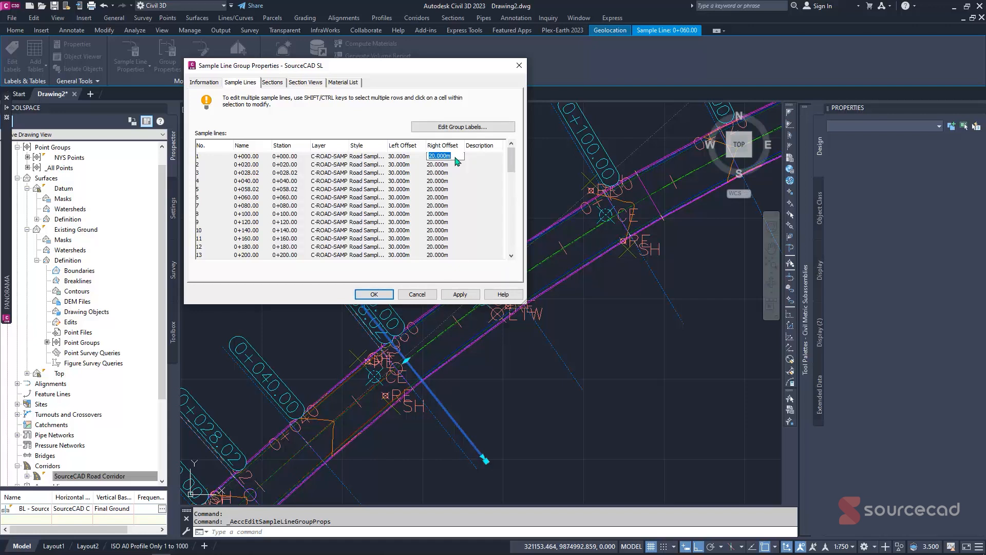
pyautogui.write('15')
pyautogui.click(445, 174)
pyautogui.moveTo(512, 164)
pyautogui.mouseDown()
pyautogui.moveTo(510, 240)
pyautogui.moveTo(513, 155)
pyautogui.mouseUp()
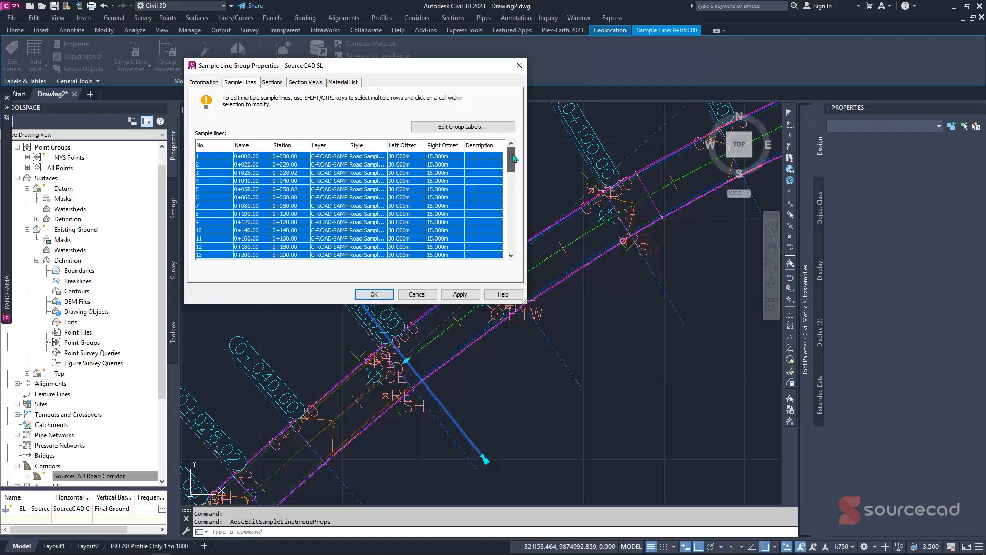
# Review the group's sections, section views and material list, confirm the new offsets, and clear the sample line selection.
pyautogui.click(273, 83)
pyautogui.click(318, 83)
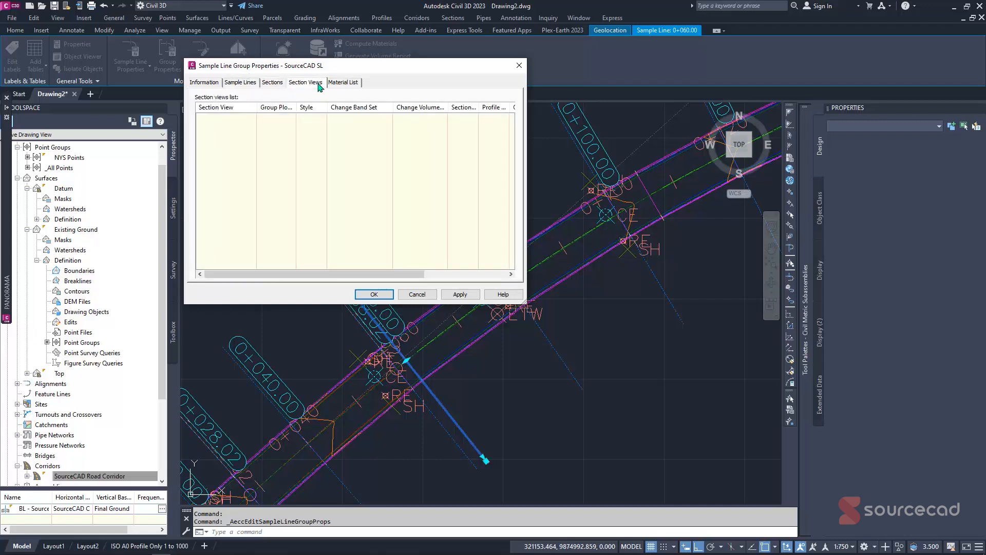
pyautogui.click(355, 84)
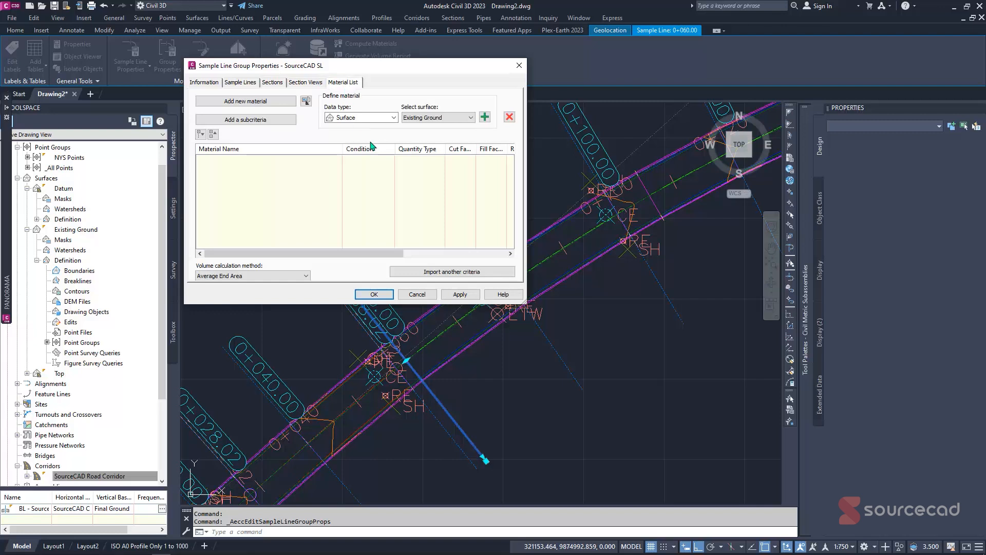
pyautogui.click(375, 294)
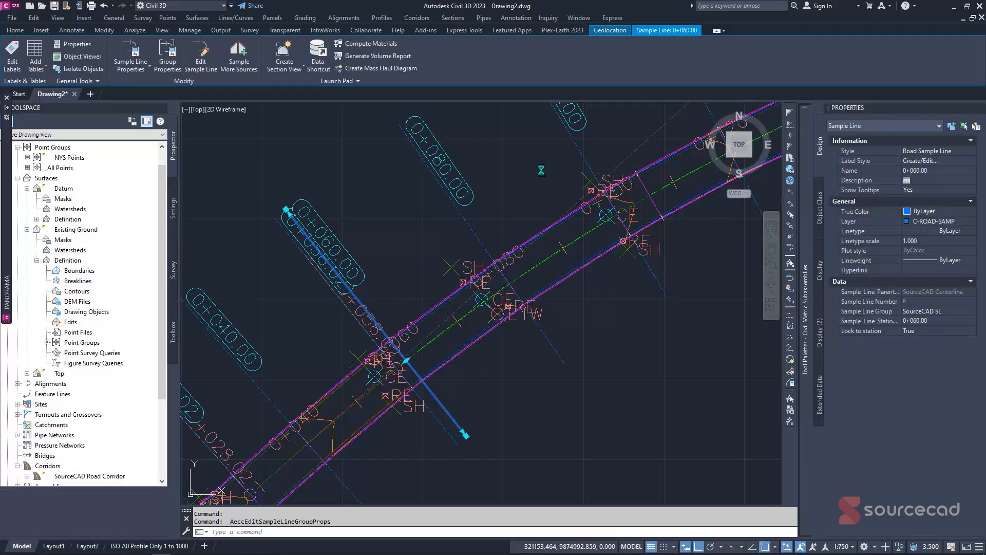
pyautogui.scroll(-6, 529, 165)
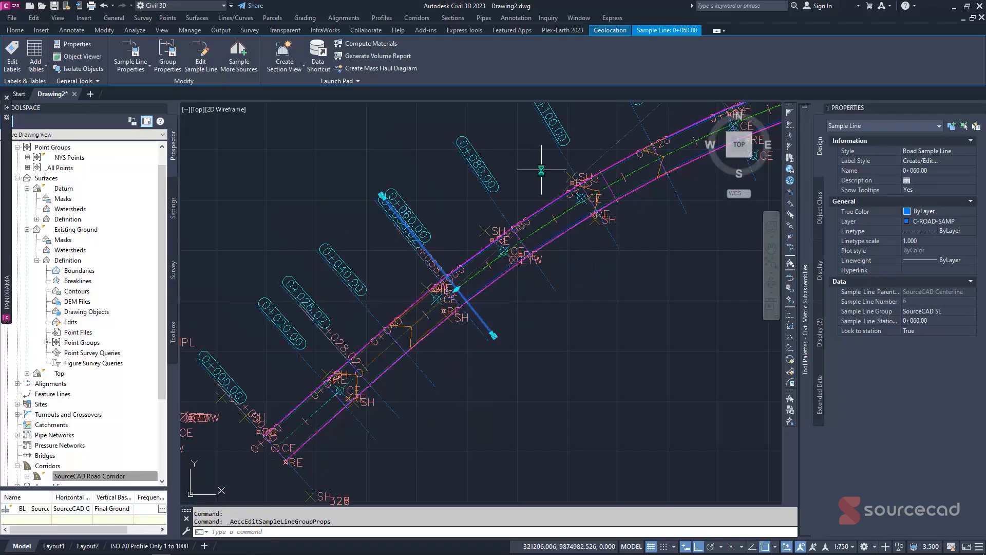
pyautogui.moveTo(691, 128); pyautogui.dragTo(546, 213, button='middle')
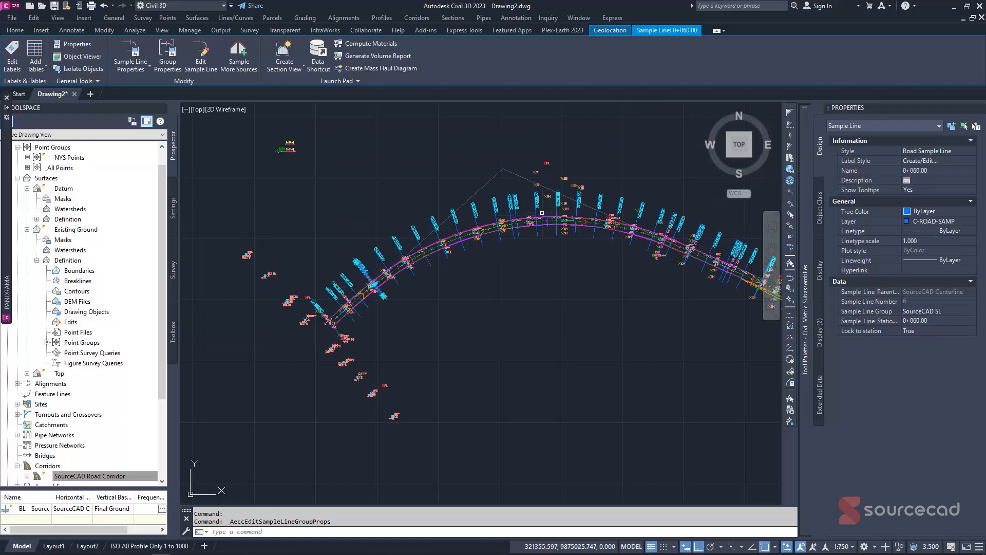
pyautogui.press('Escape')
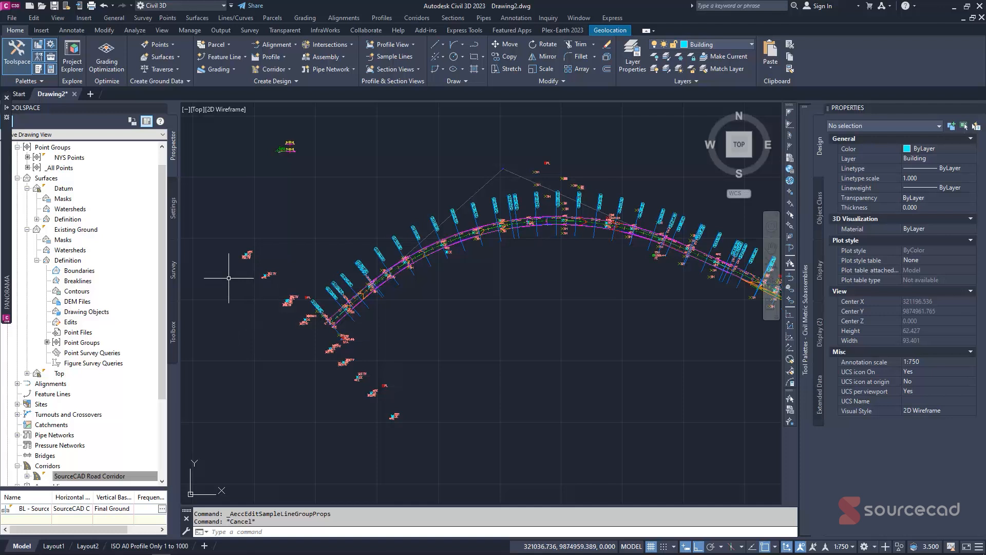
# Create a new quantity takeoff criteria in the drawing settings and name it SourceCAD QT.
pyautogui.click(173, 221)
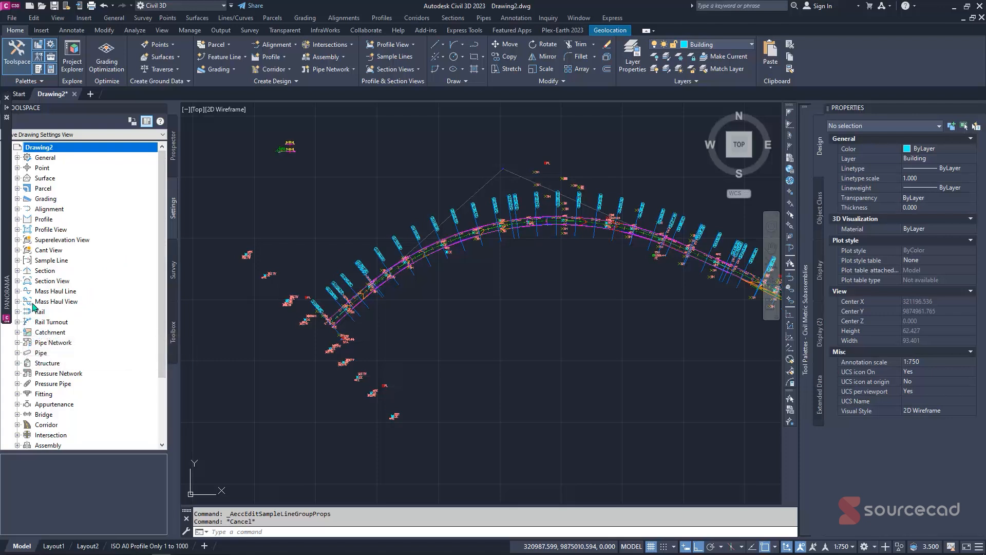
pyautogui.scroll(-3, 33, 306)
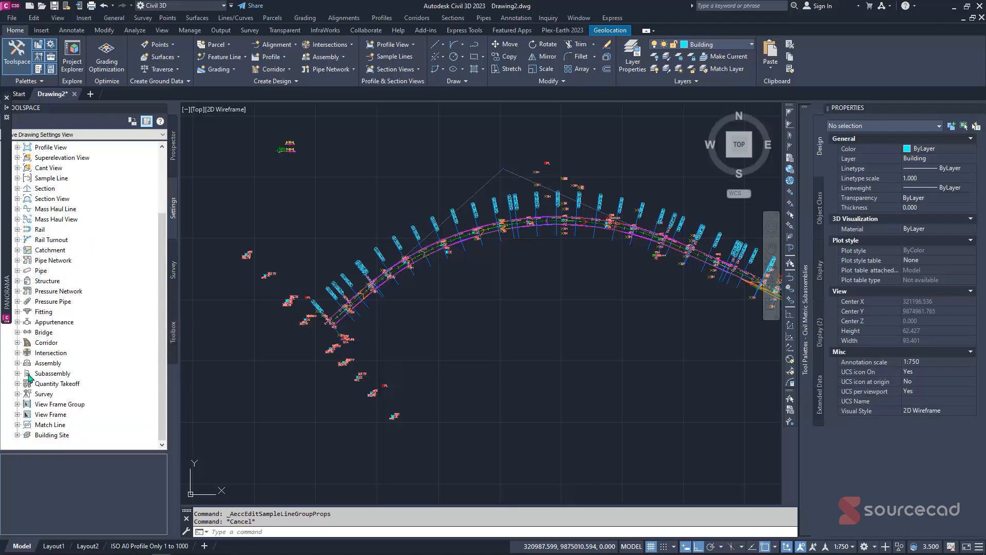
pyautogui.doubleClick(28, 383)
pyautogui.scroll(-1, 31, 378)
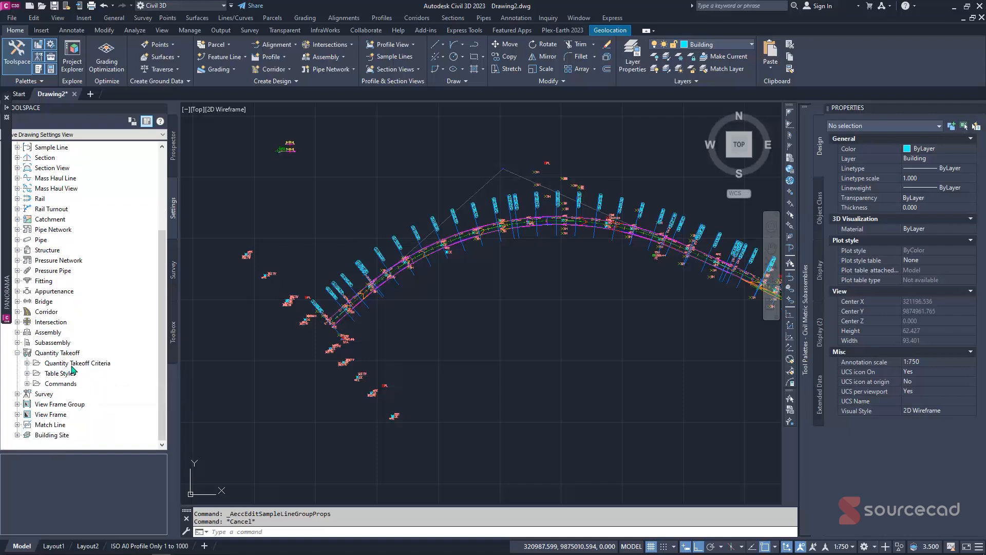
pyautogui.click(26, 363)
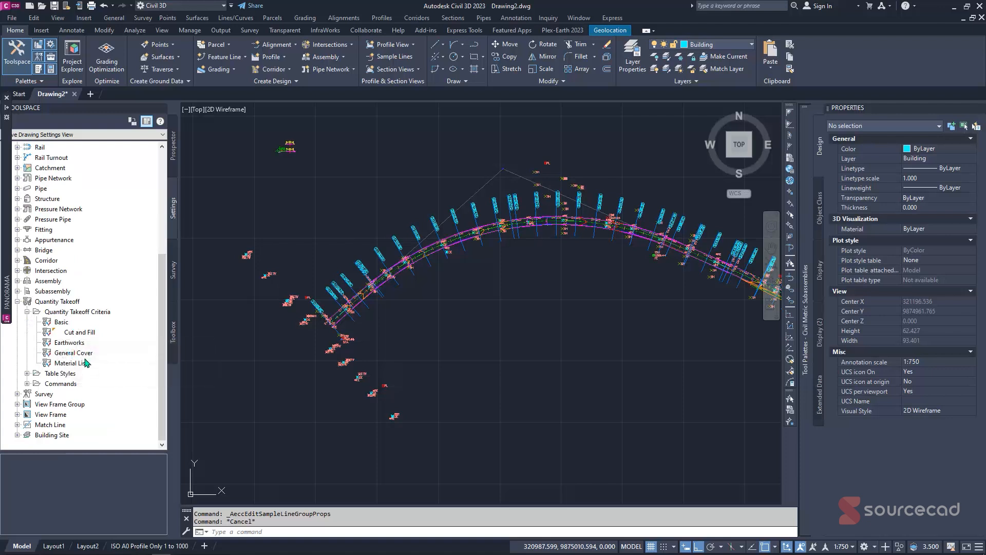
pyautogui.click(75, 312)
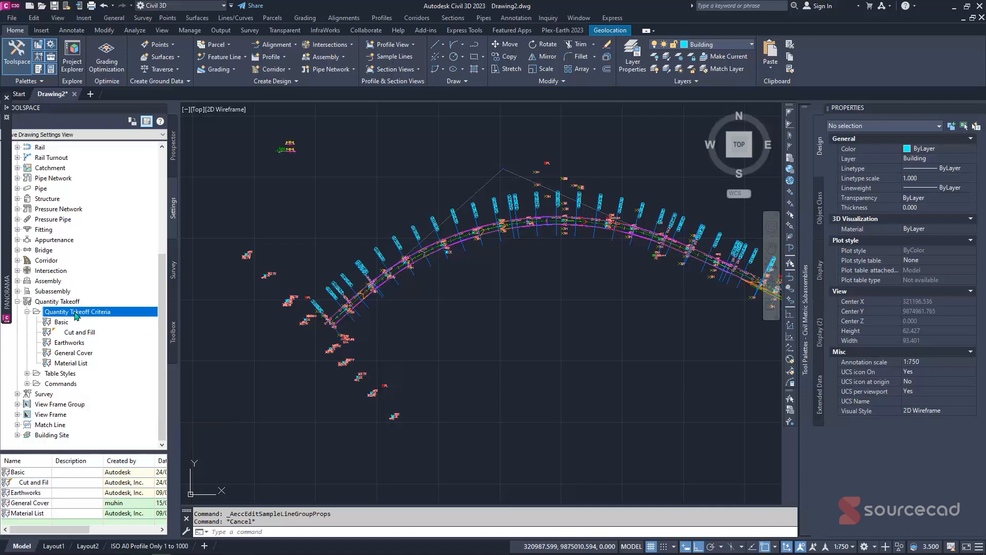
pyautogui.rightClick(75, 314)
pyautogui.click(103, 321)
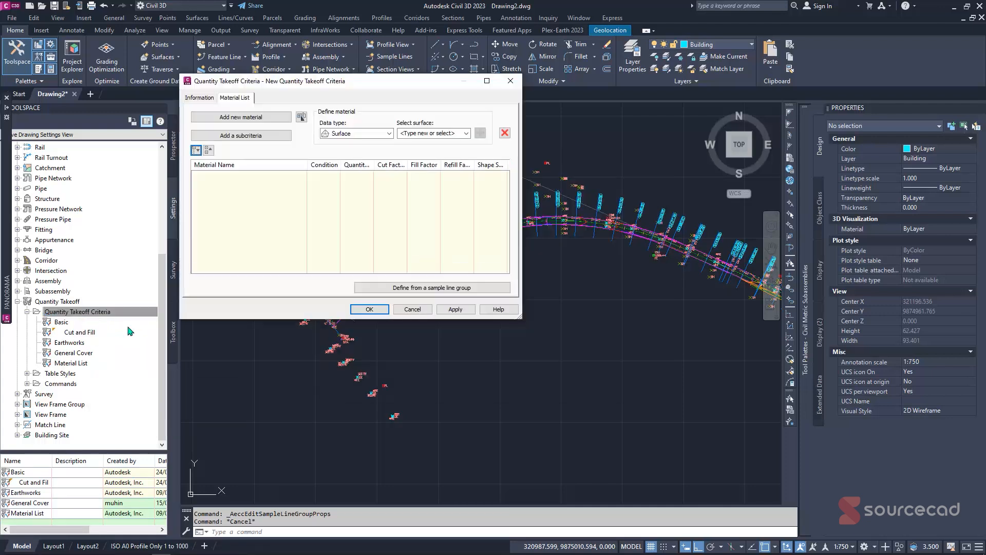
pyautogui.click(211, 99)
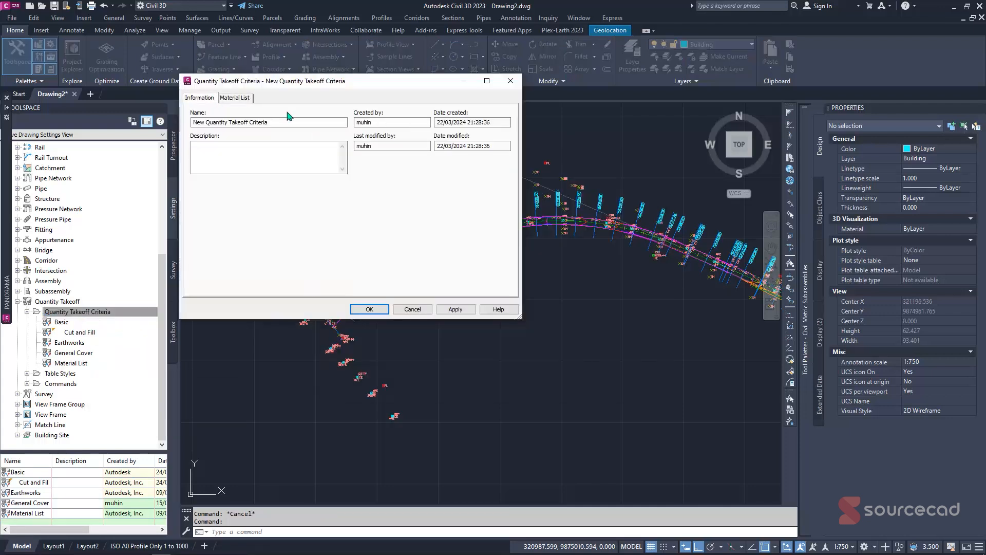
pyautogui.moveTo(270, 122); pyautogui.dragTo(176, 133)
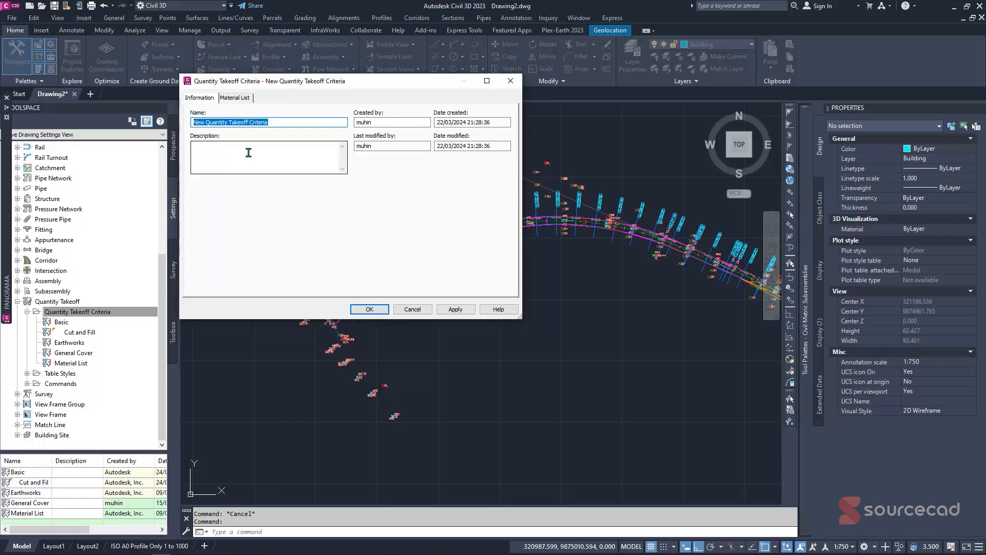
pyautogui.write('s')
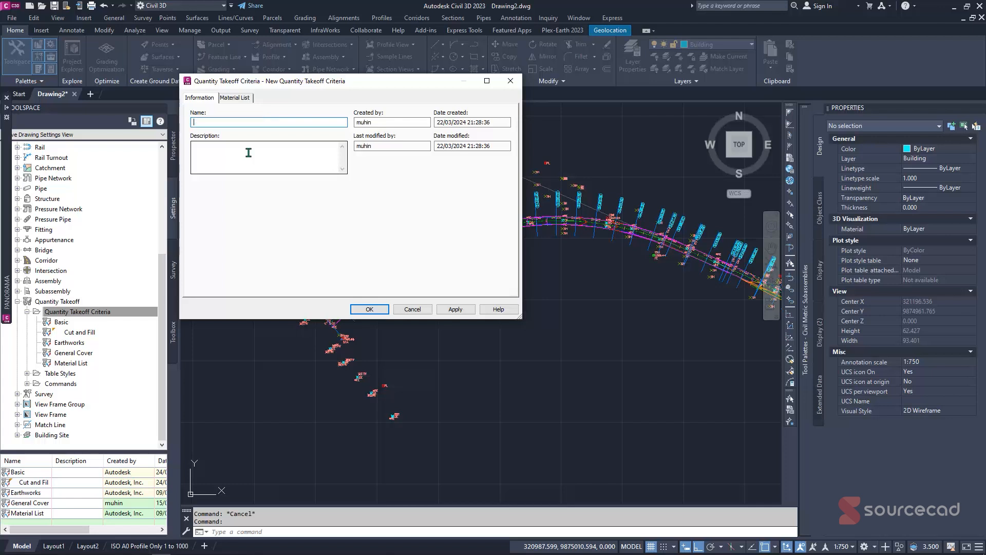
pyautogui.write('ourceCAD QT')
# Add a new material named Earthworks to the SourceCAD QT material list.
pyautogui.click(244, 98)
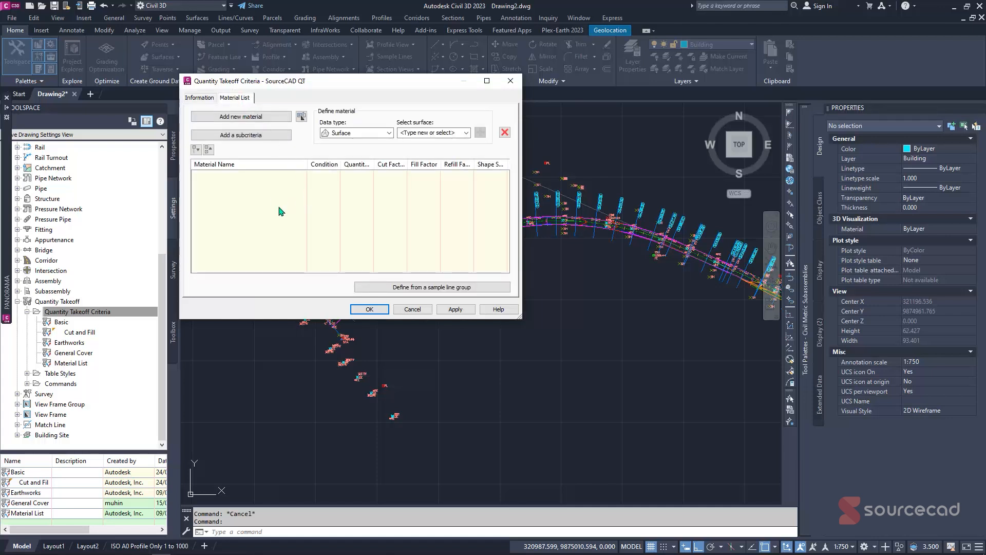
pyautogui.click(241, 117)
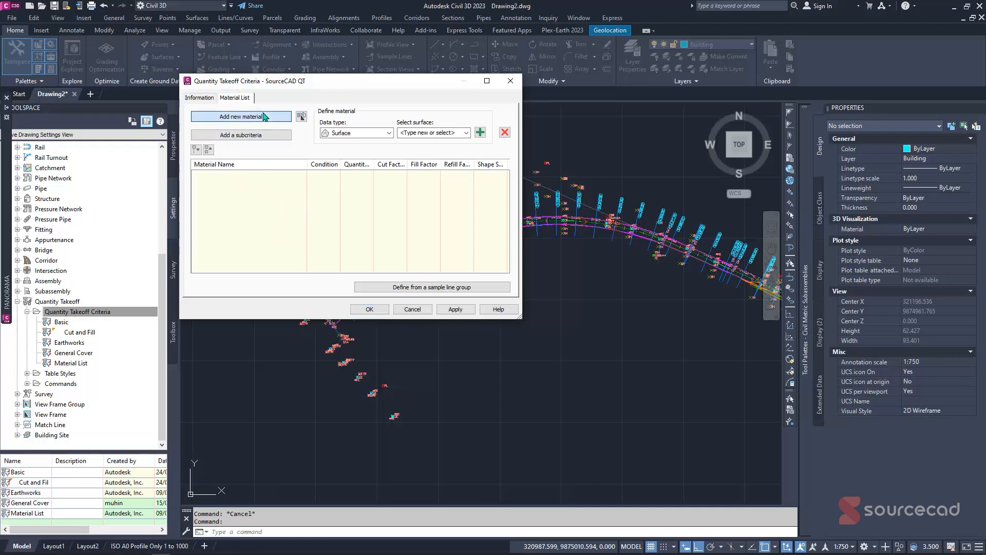
pyautogui.click(263, 176)
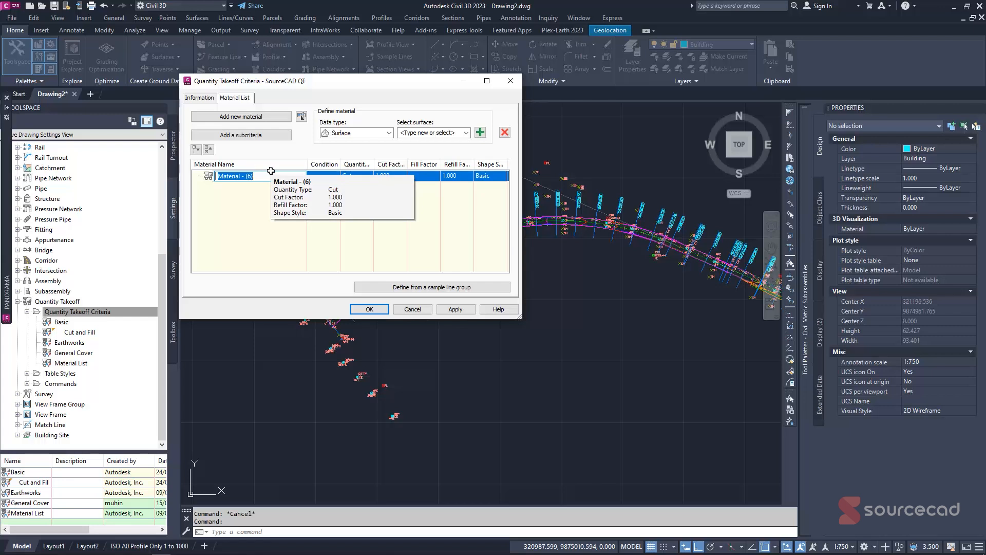
pyautogui.write('eA')
pyautogui.press('Return')
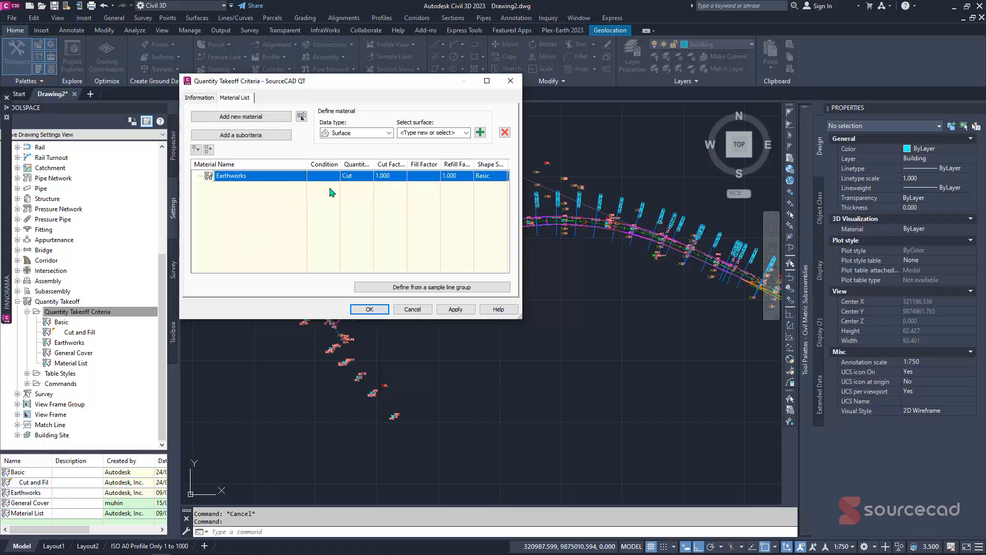
# Set the Earthworks material's quantity type to Earthworks and its cut factor to 0.9.
pyautogui.click(359, 179)
pyautogui.click(362, 213)
pyautogui.click(399, 175)
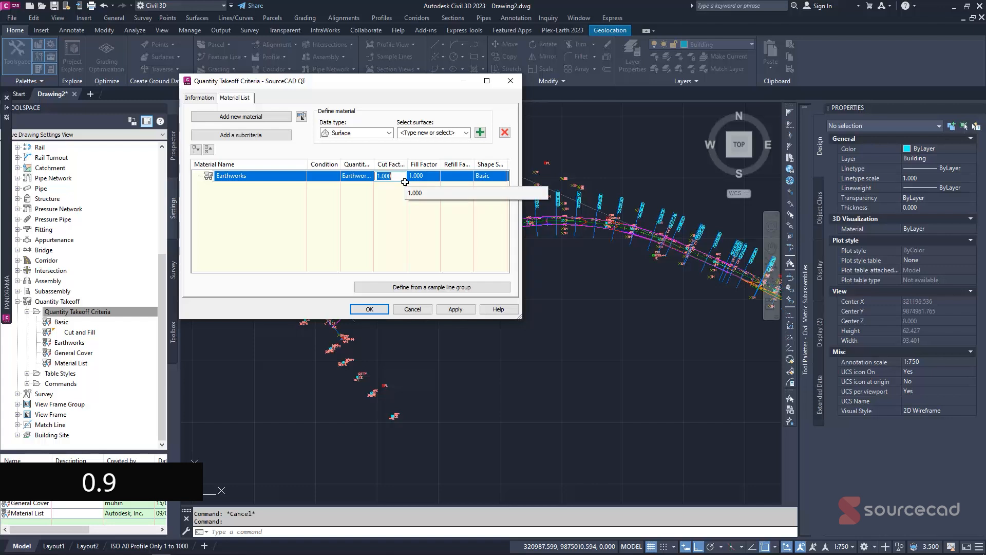
pyautogui.write('0.9')
pyautogui.click(395, 224)
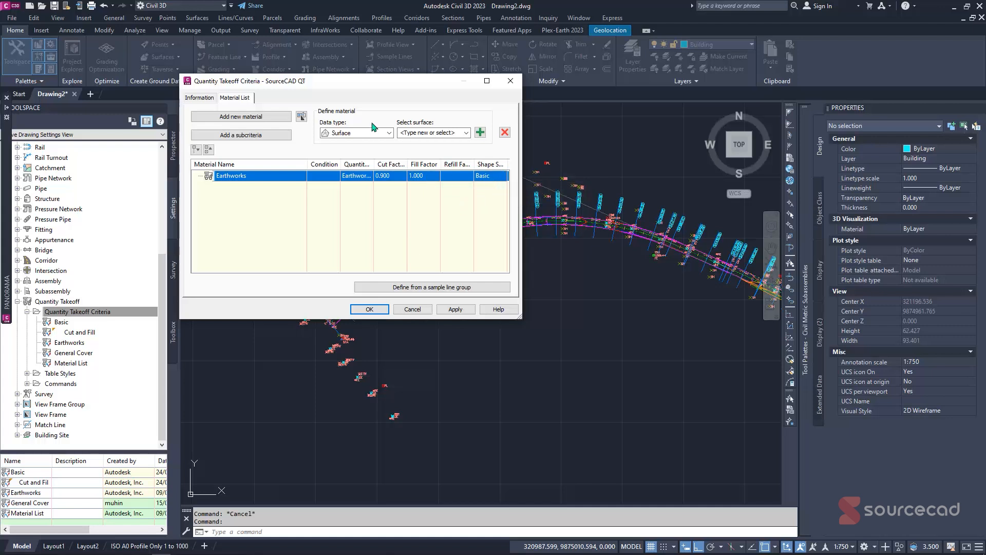
# Keep Surface as the Earthworks material's data type and add the Existing Ground surface to it.
pyautogui.click(391, 134)
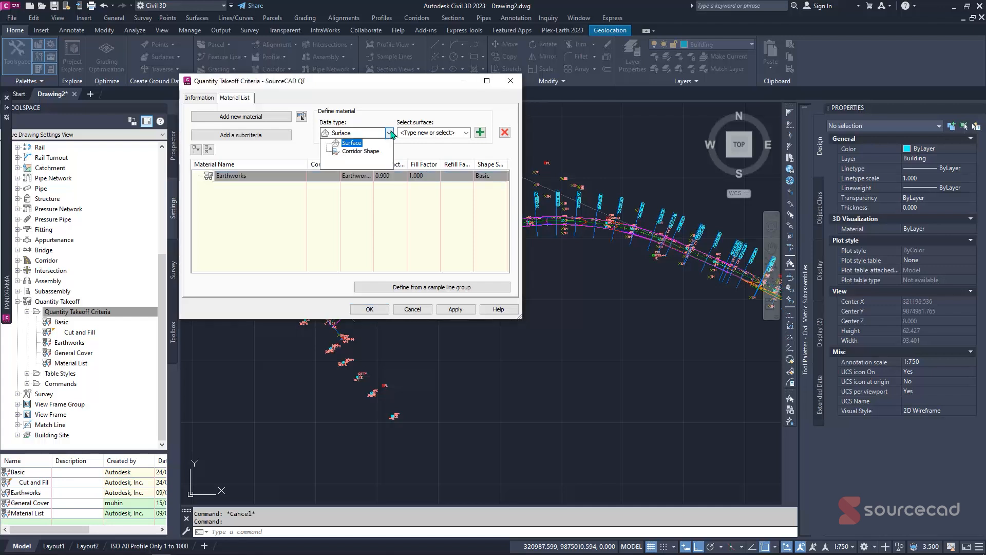
pyautogui.click(355, 129)
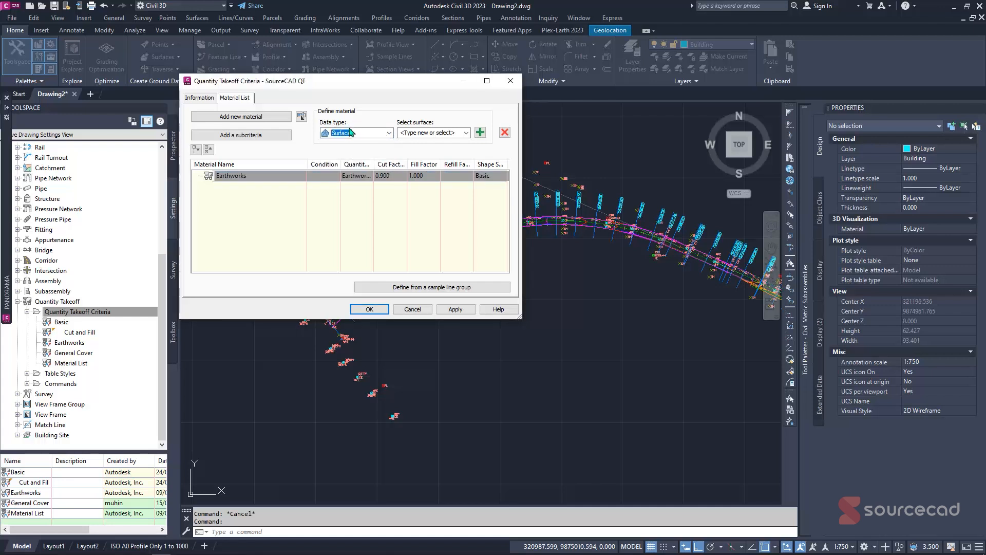
pyautogui.click(466, 132)
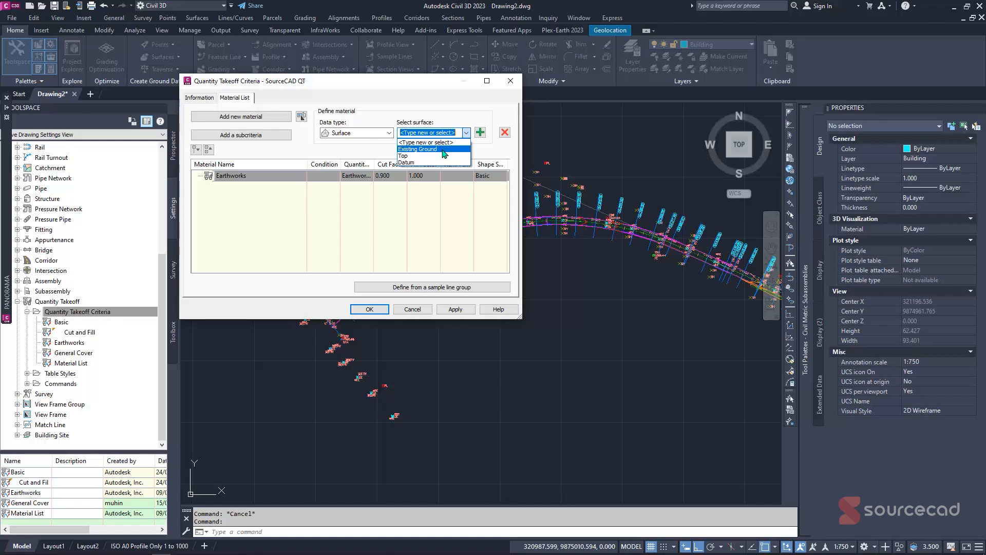
pyautogui.click(443, 150)
pyautogui.click(480, 133)
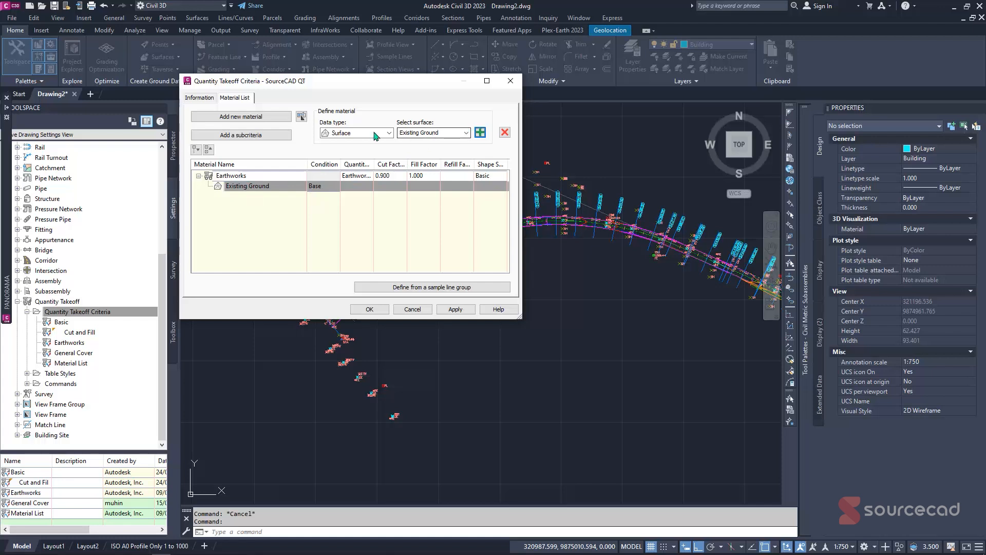
# Add the Datum surface to the Earthworks material.
pyautogui.click(459, 133)
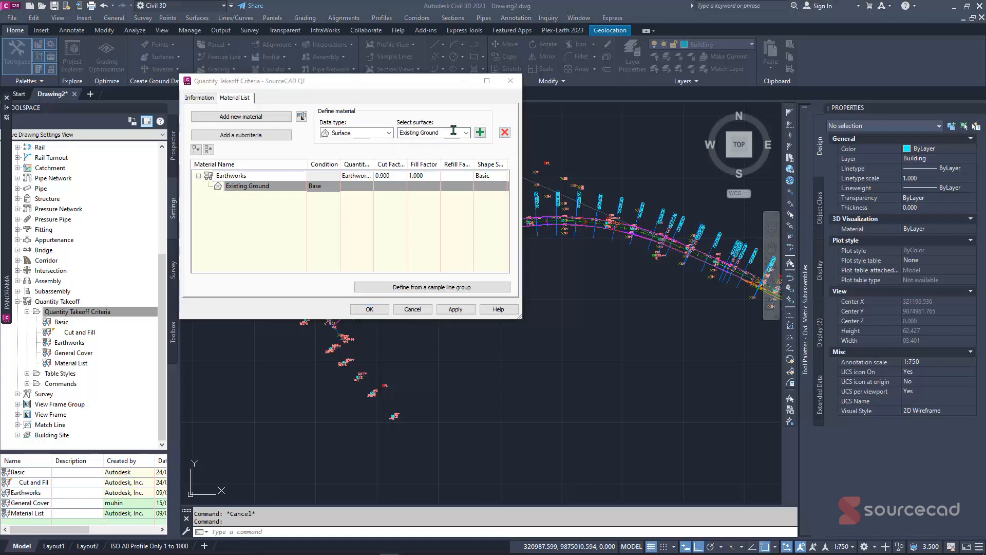
pyautogui.click(454, 132)
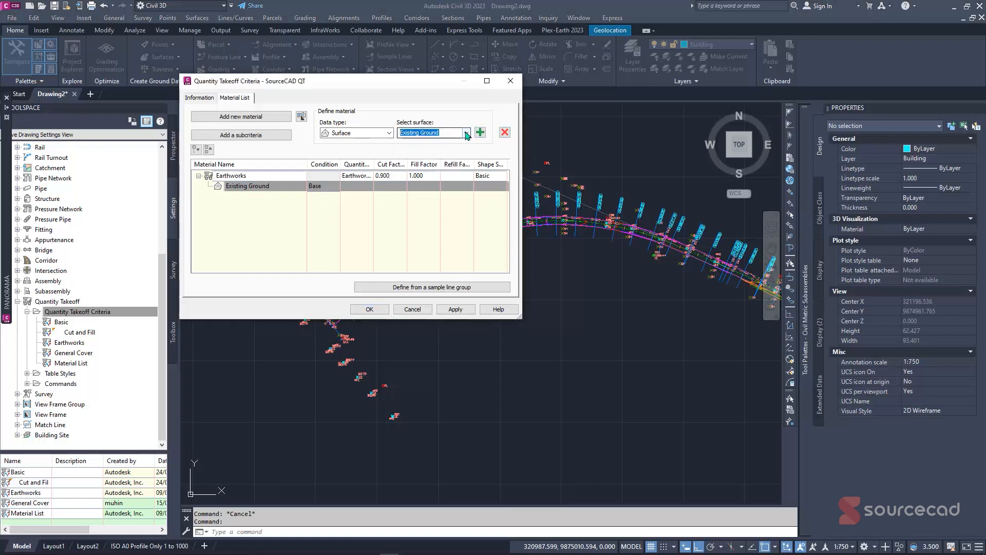
pyautogui.click(411, 163)
pyautogui.click(481, 134)
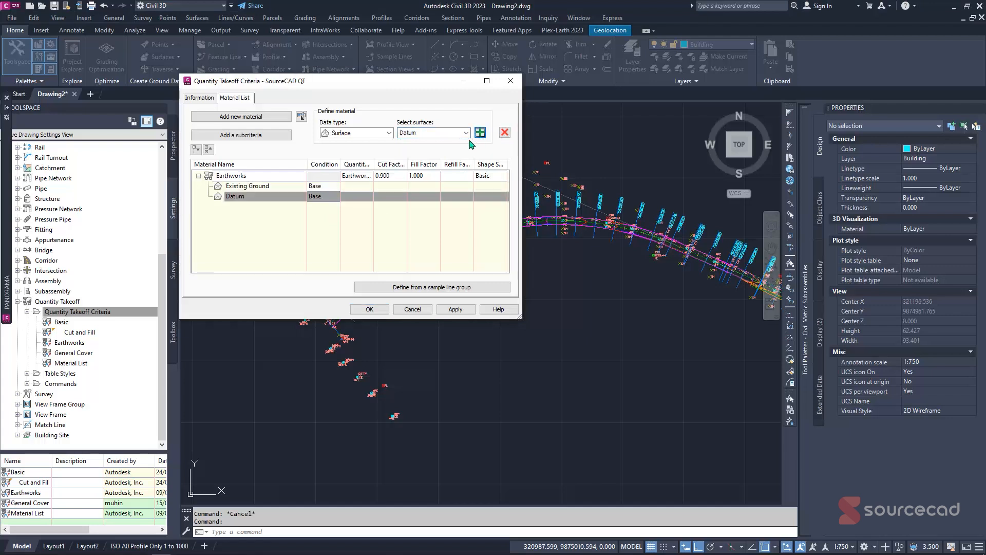
# Check the condition options of the Datum and Existing Ground surfaces, keeping Base for Existing Ground.
pyautogui.click(327, 198)
pyautogui.click(329, 200)
pyautogui.click(329, 200)
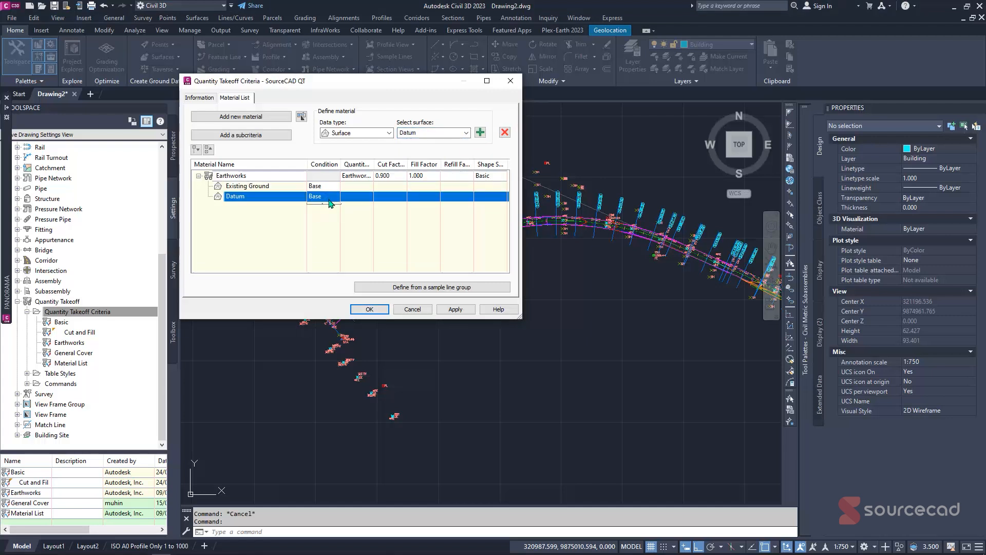
pyautogui.click(329, 200)
pyautogui.click(330, 200)
pyautogui.click(324, 189)
pyautogui.click(327, 196)
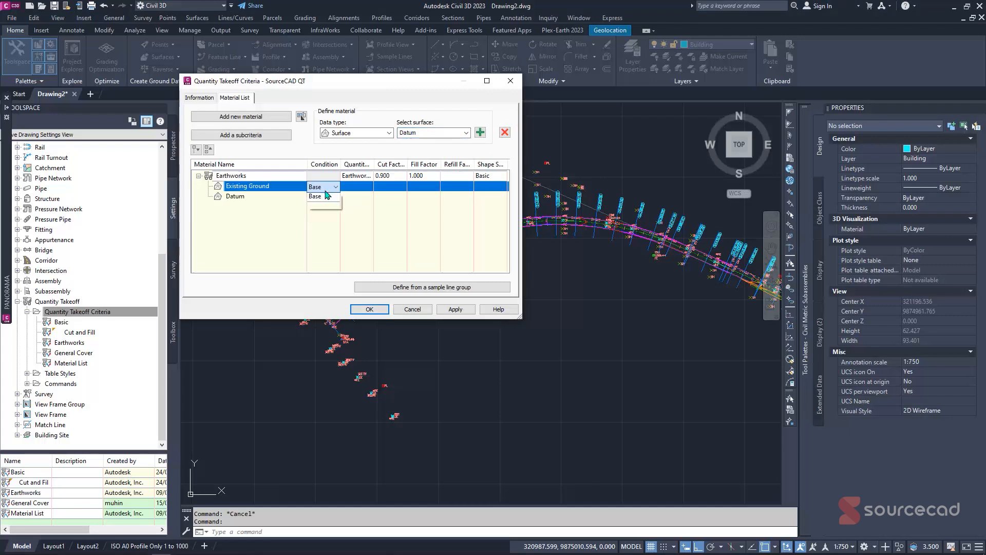
pyautogui.click(321, 196)
# Define the criteria from the SourceCAD SL sample line group with Existing Ground included, and save the SourceCAD QT criteria.
pyautogui.click(400, 293)
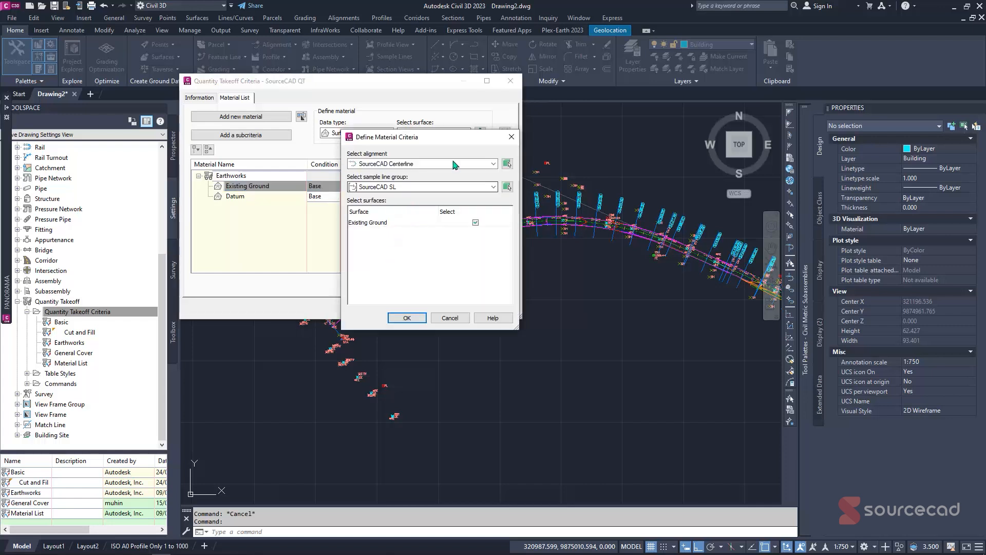
pyautogui.click(406, 318)
pyautogui.click(454, 309)
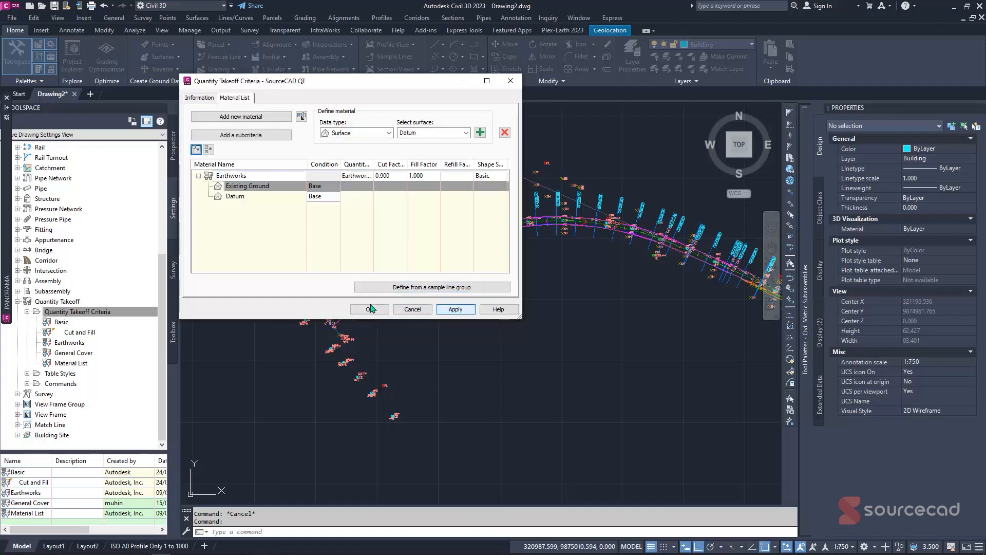
pyautogui.click(370, 308)
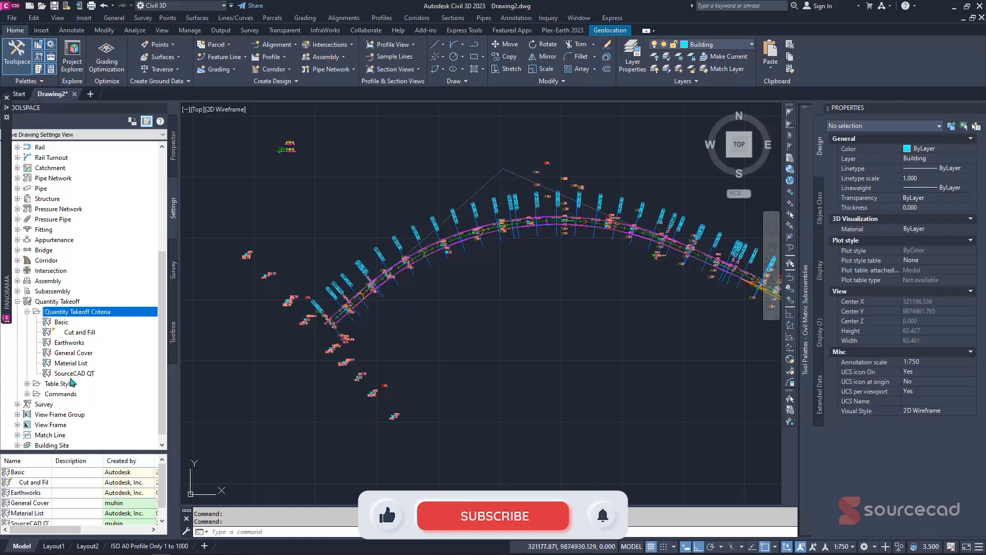
# Collapse the quantity takeoff settings and return to the drawing's object tree.
pyautogui.click(27, 312)
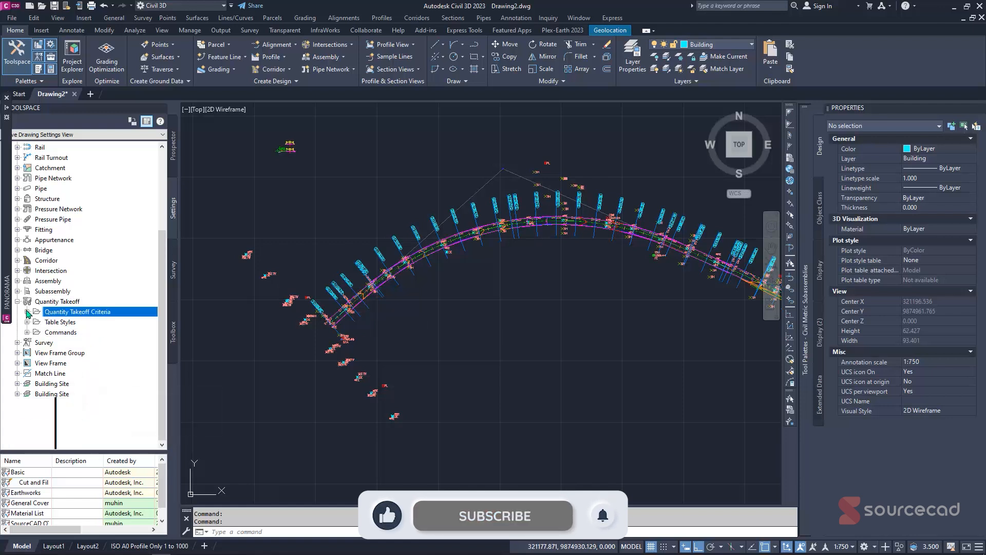
pyautogui.click(18, 354)
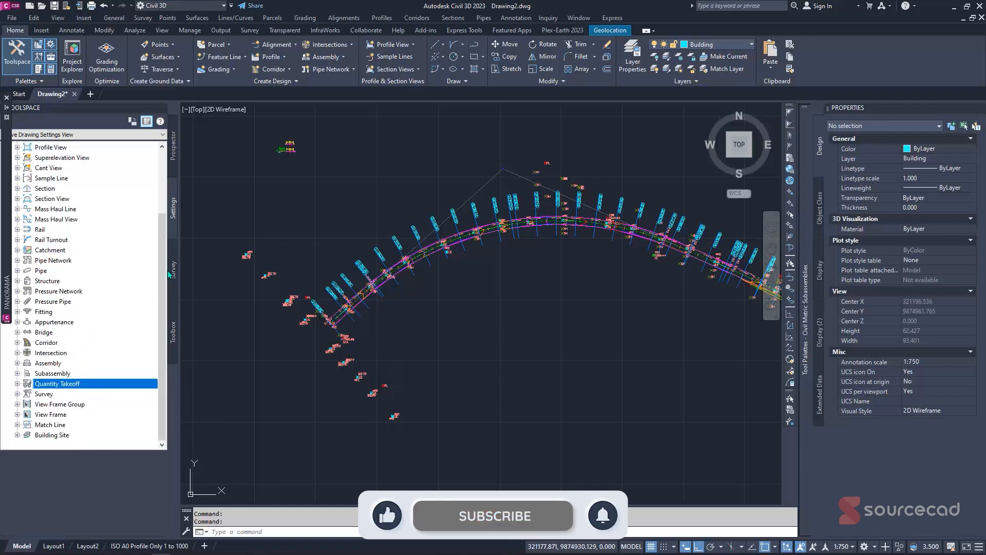
pyautogui.click(174, 155)
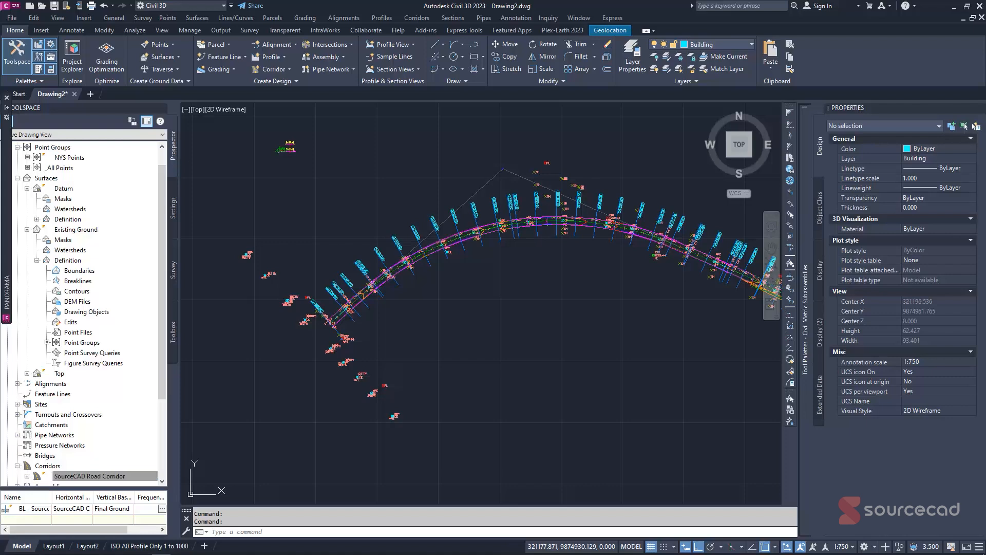
# Select the sample line at station 0+080.00 on the road alignment.
pyautogui.scroll(2, 408, 275)
pyautogui.scroll(1, 408, 275)
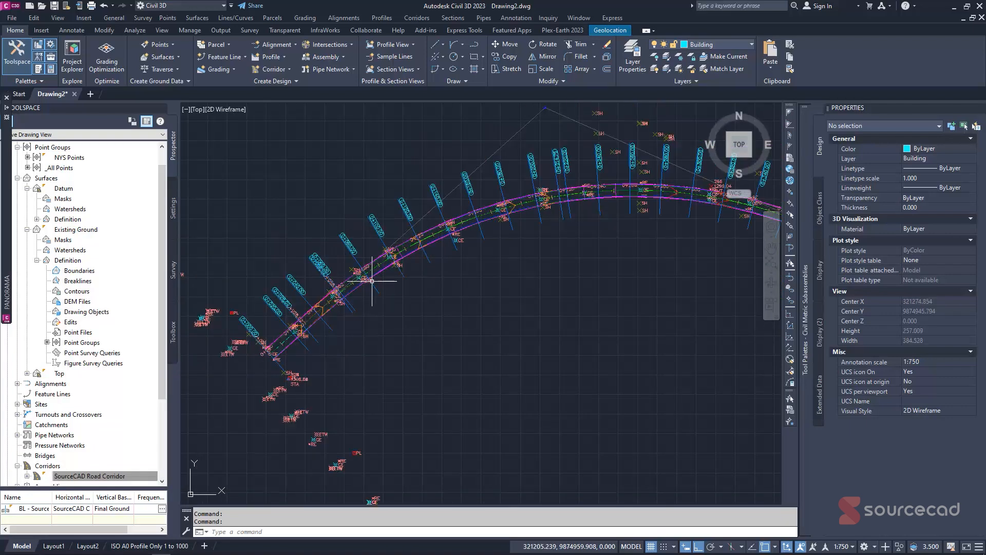
pyautogui.scroll(-2, 379, 280)
pyautogui.scroll(2, 359, 328)
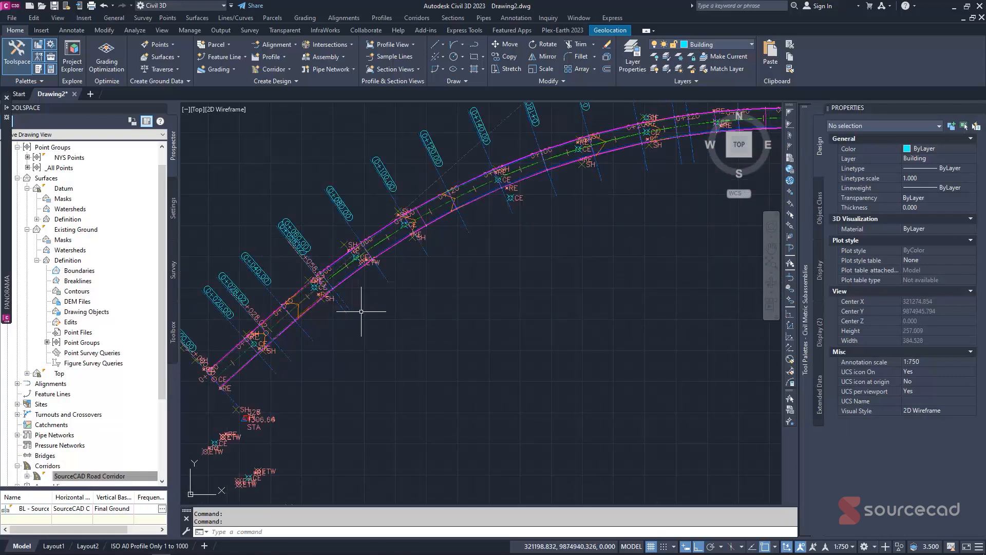
pyautogui.click(382, 274)
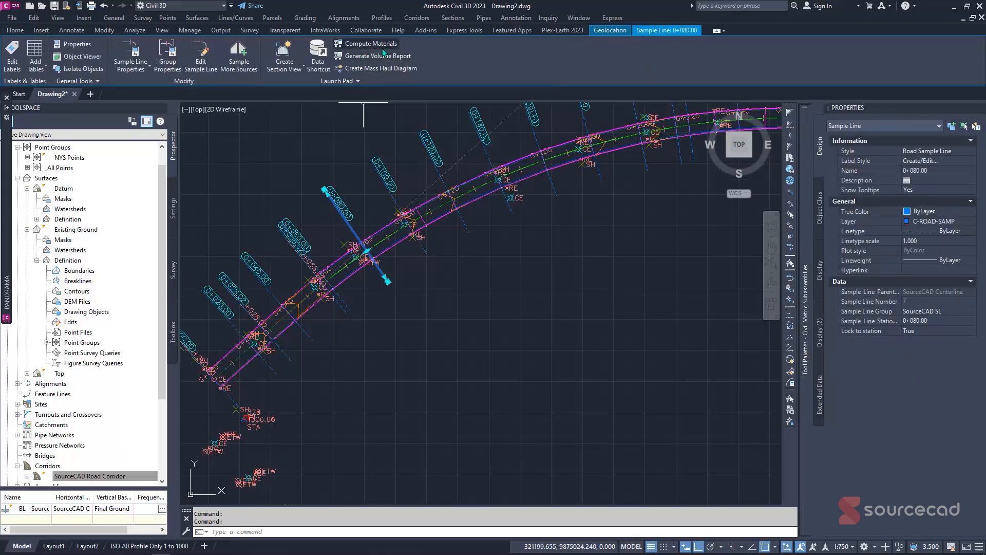
# Try to compute materials for the SourceCAD SL group using the SourceCAD QT criteria, mapping objects with the same name.
pyautogui.click(378, 44)
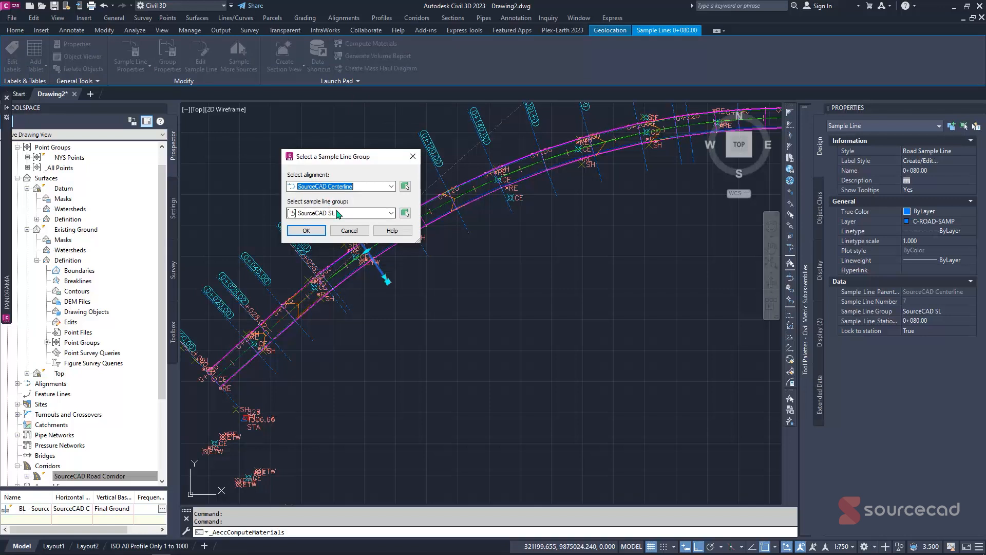
pyautogui.click(306, 231)
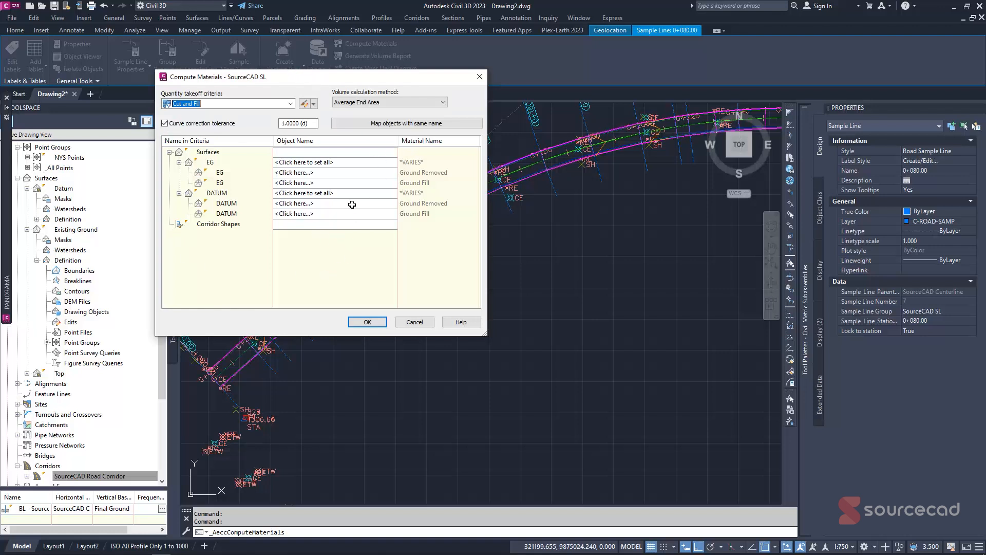
pyautogui.moveTo(269, 81); pyautogui.dragTo(416, 109)
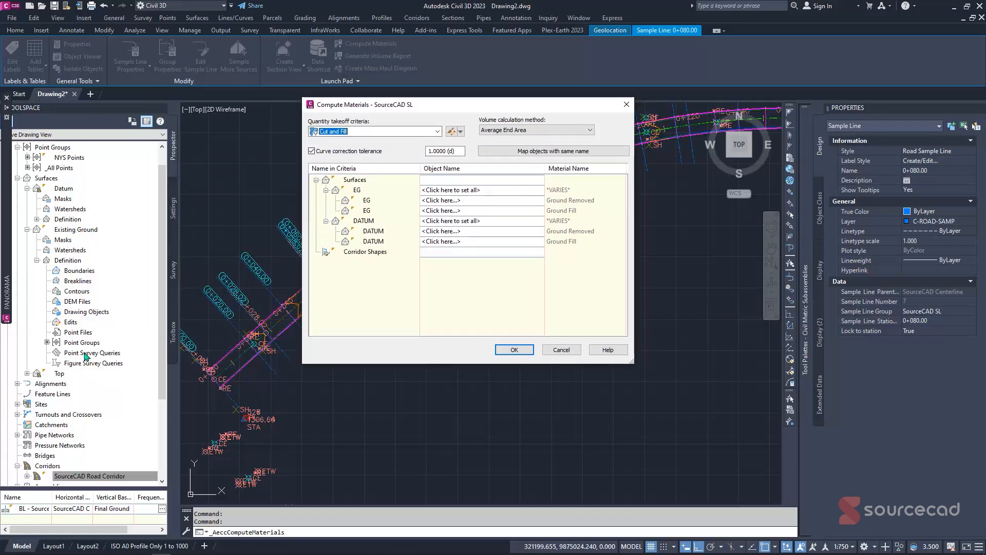
pyautogui.click(438, 132)
pyautogui.click(349, 186)
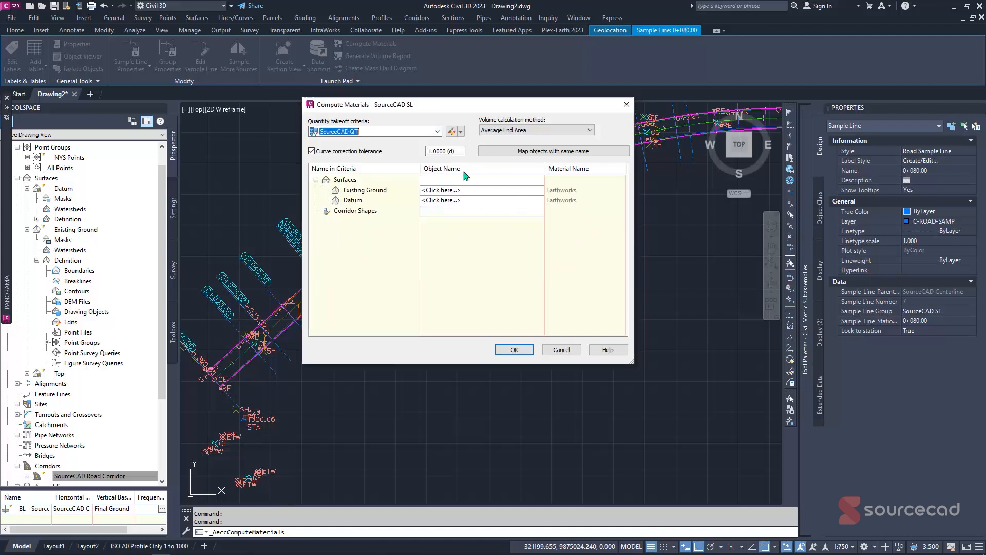
pyautogui.click(507, 153)
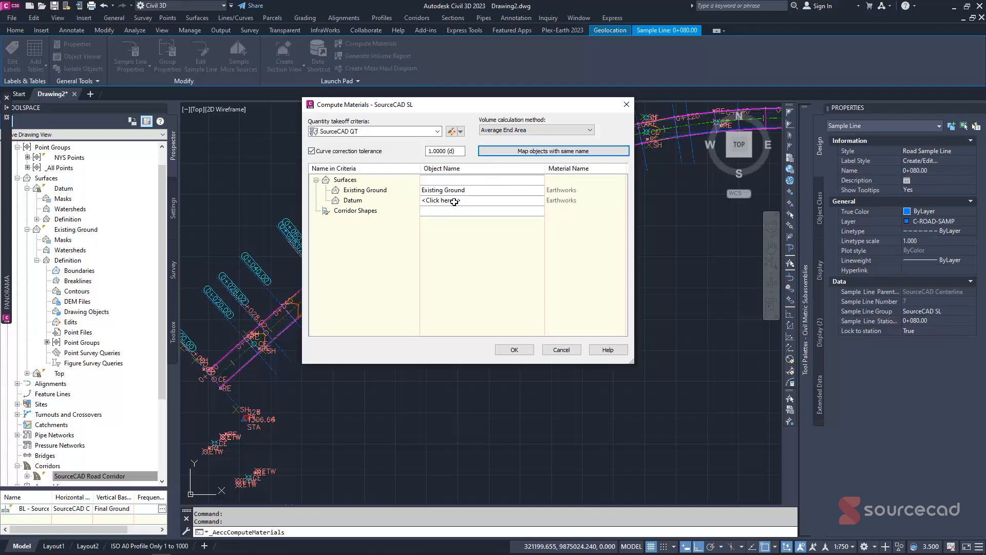
pyautogui.press('ctrl')
pyautogui.click(524, 352)
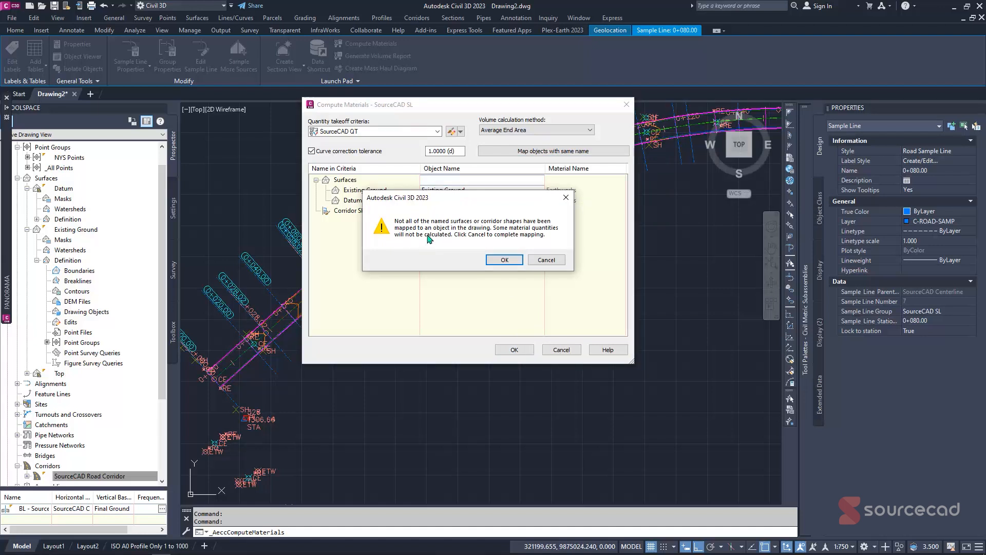
pyautogui.click(566, 199)
pyautogui.click(627, 105)
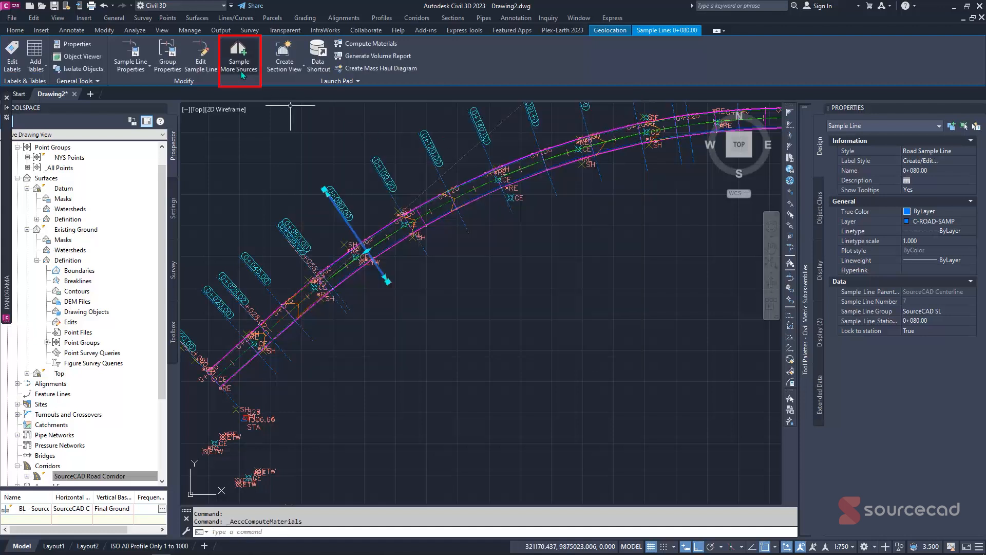
# Add both available SourceCAD Road Corridor surfaces to the SourceCAD SL group's sampled section sources and confirm.
pyautogui.click(240, 66)
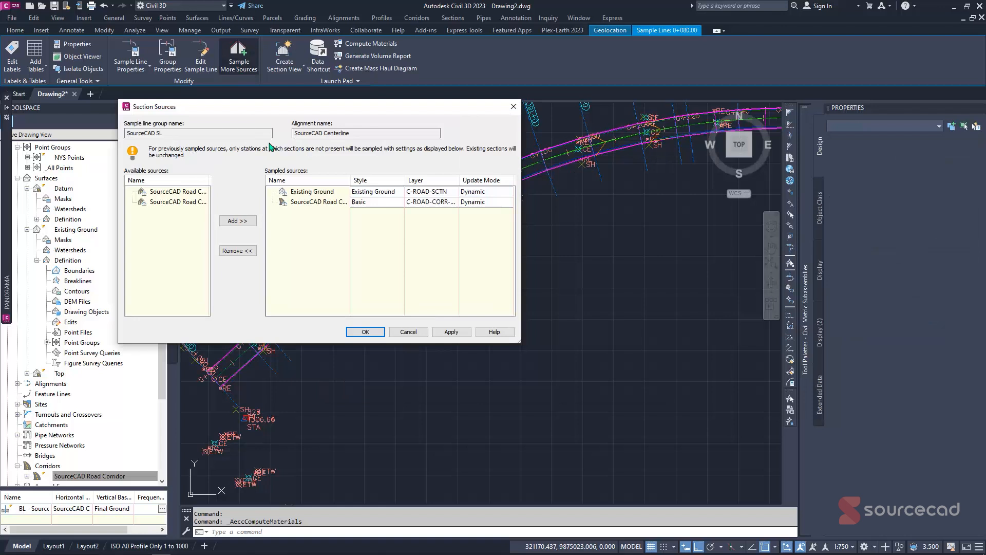
pyautogui.click(167, 192)
pyautogui.click(165, 202)
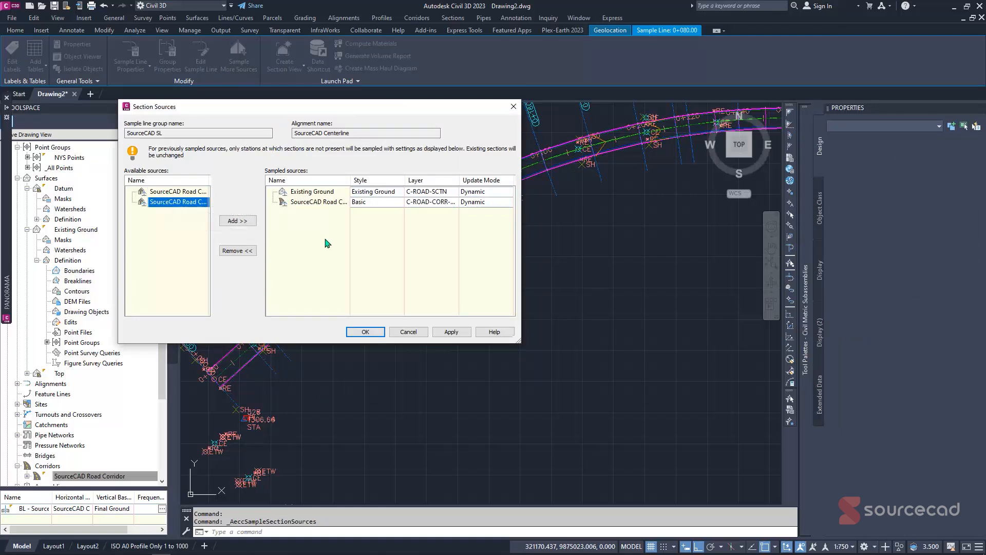
pyautogui.click(244, 222)
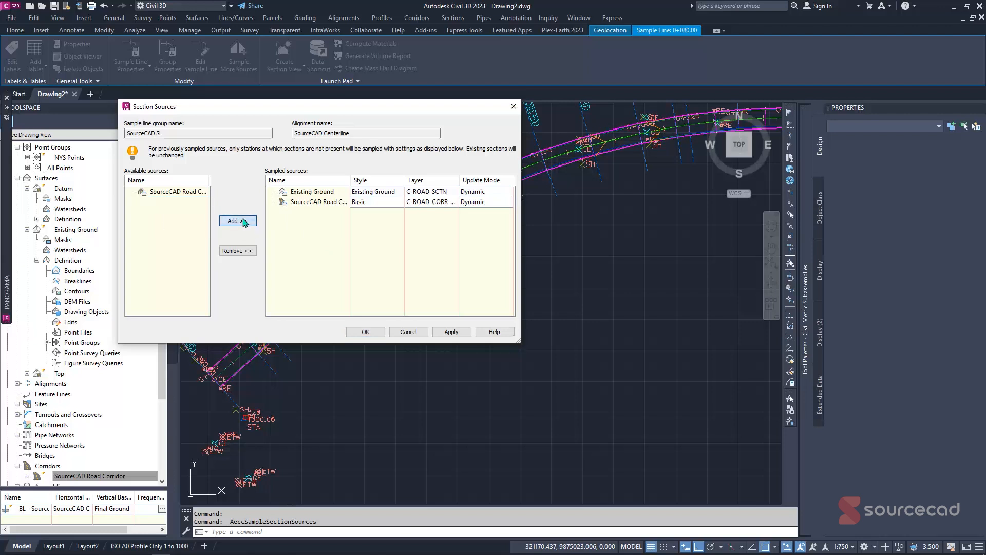
pyautogui.click(244, 222)
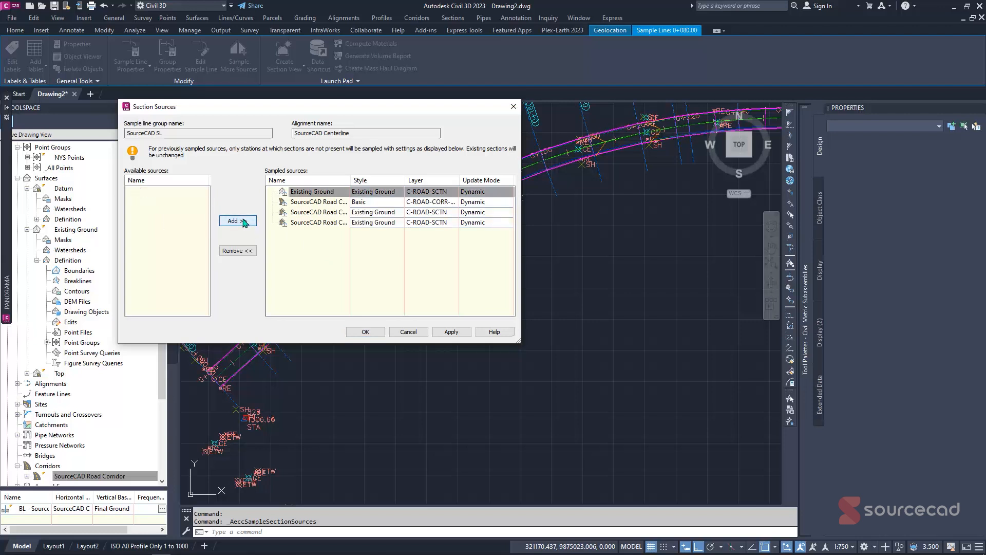
pyautogui.click(452, 332)
pyautogui.click(378, 333)
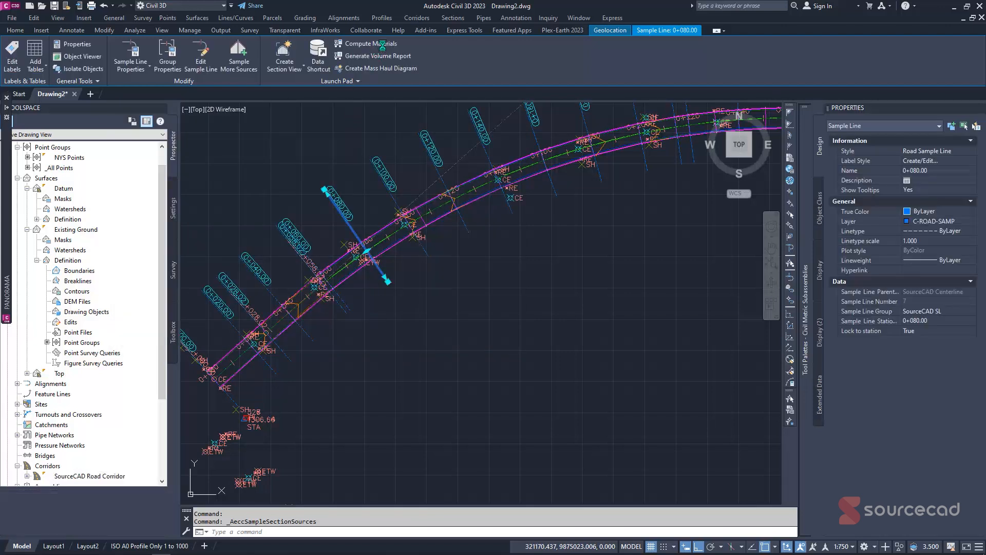
# Start computing materials for the SourceCAD SL group and try mapping same-named objects for the Cut and Fill criteria.
pyautogui.click(388, 44)
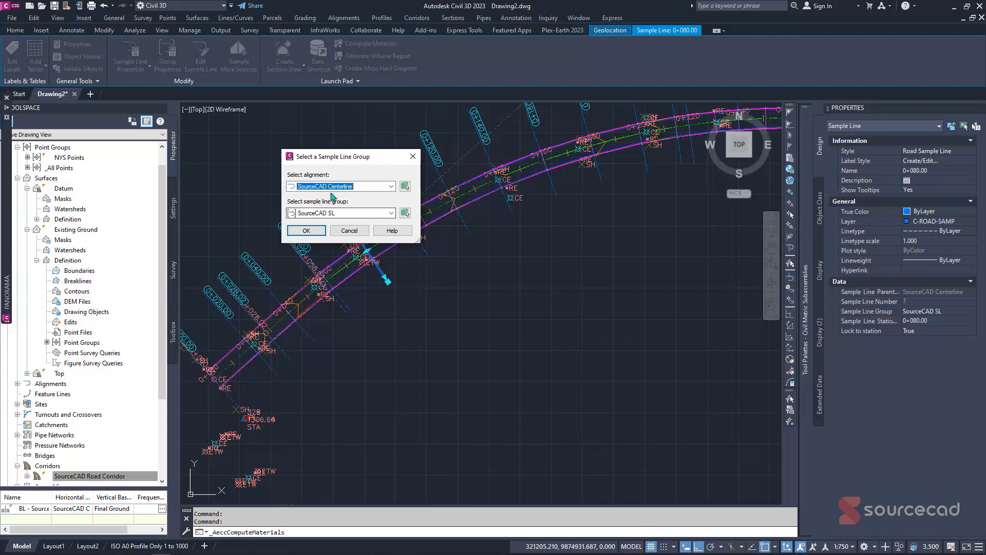
pyautogui.click(308, 229)
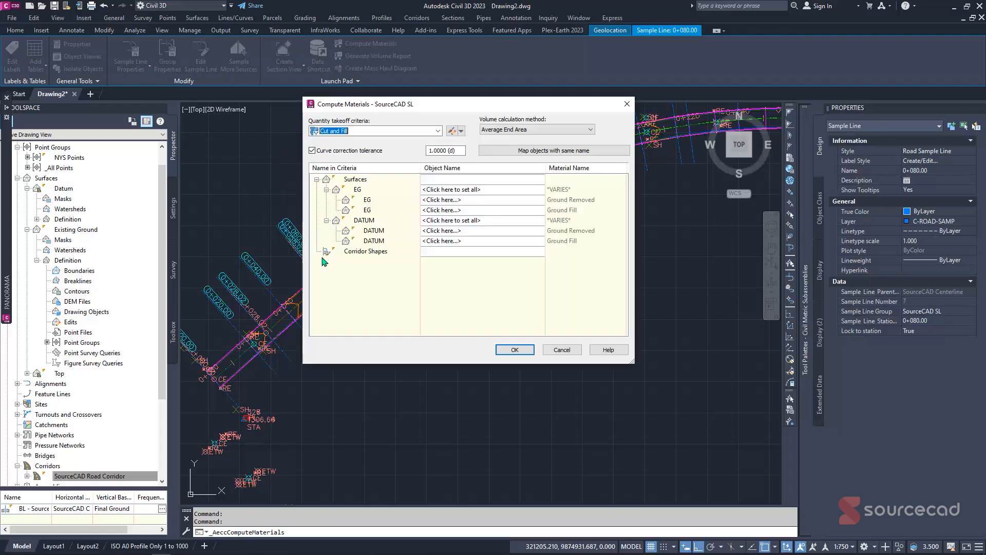
pyautogui.click(529, 152)
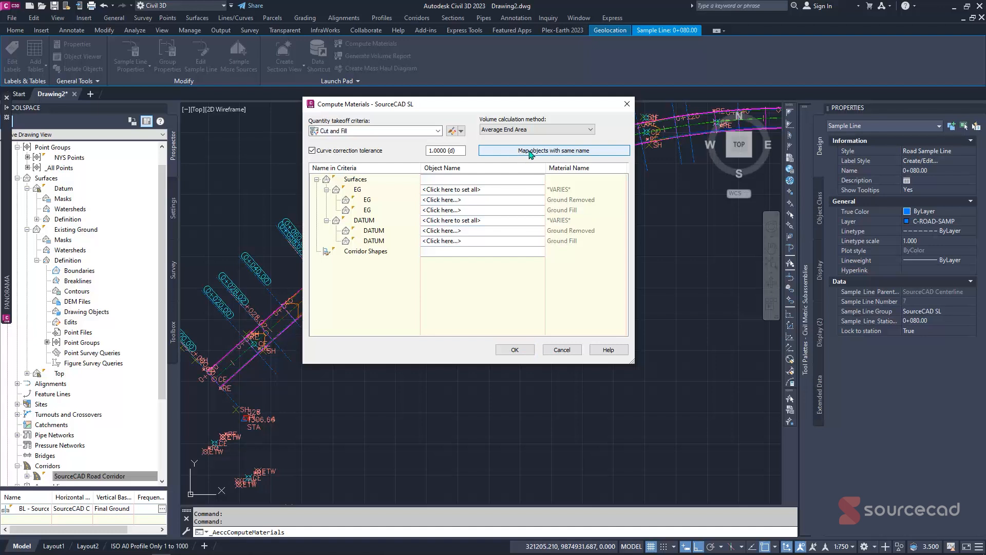
pyautogui.click(529, 151)
pyautogui.click(530, 151)
# Set all EG surfaces in the Cut and Fill criteria to Existing Ground.
pyautogui.click(532, 189)
pyautogui.click(533, 190)
pyautogui.click(533, 193)
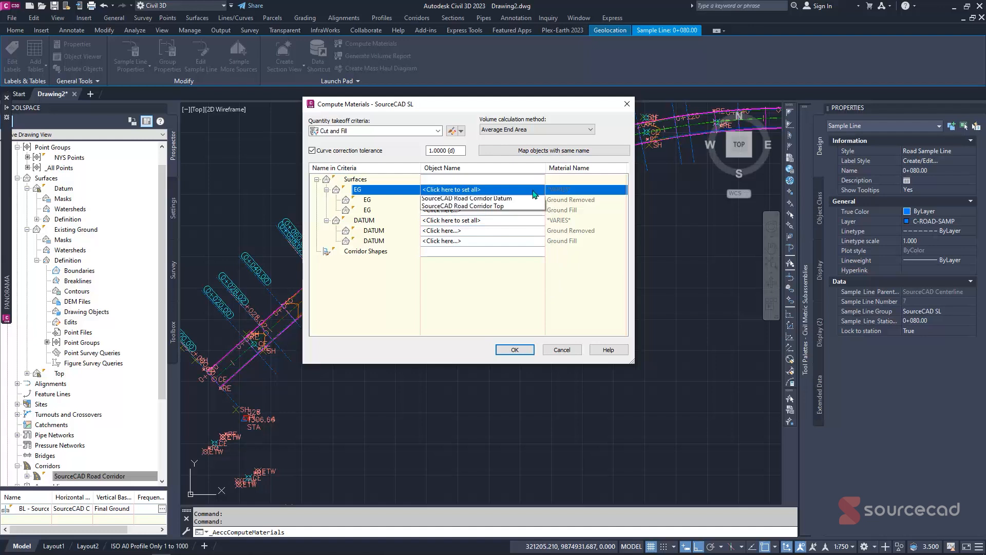
pyautogui.click(459, 204)
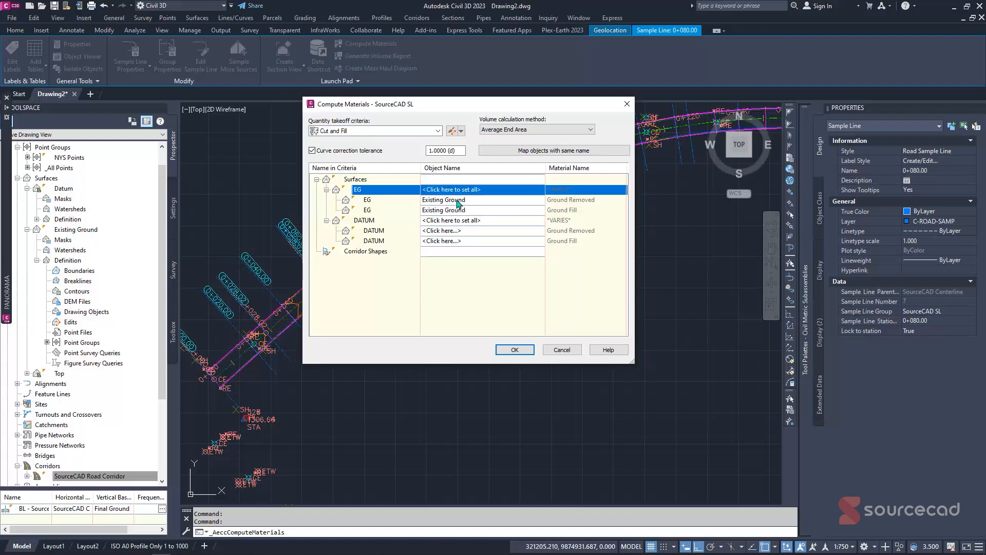
# Set all DATUM surfaces in the Cut and Fill criteria to SourceCAD Road Corridor Datum and compute the materials.
pyautogui.click(478, 226)
pyautogui.click(478, 226)
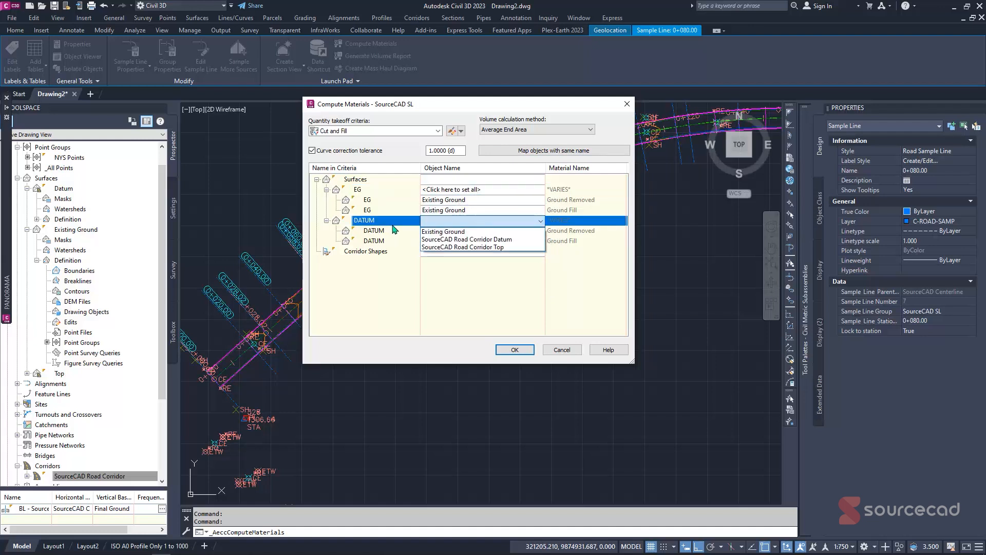
pyautogui.click(444, 240)
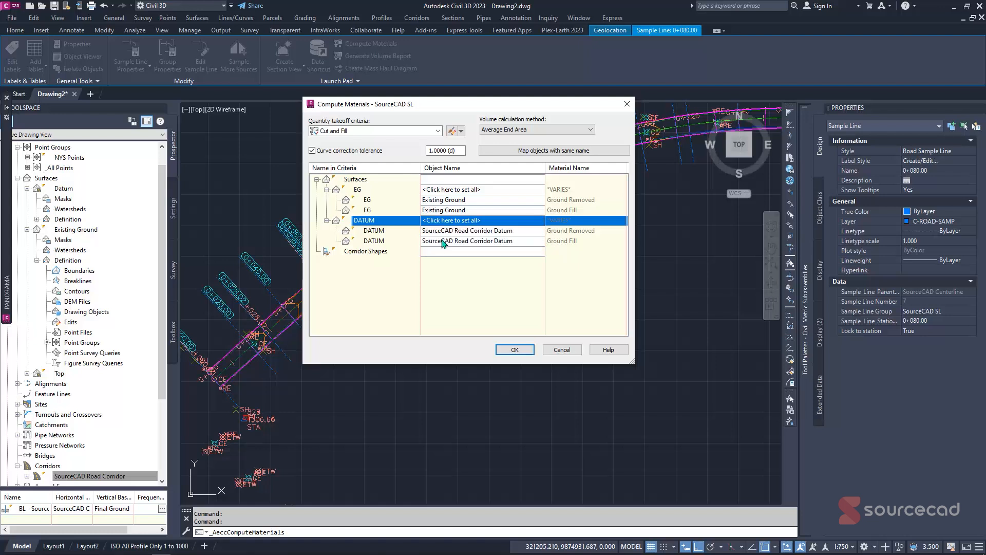
pyautogui.click(515, 349)
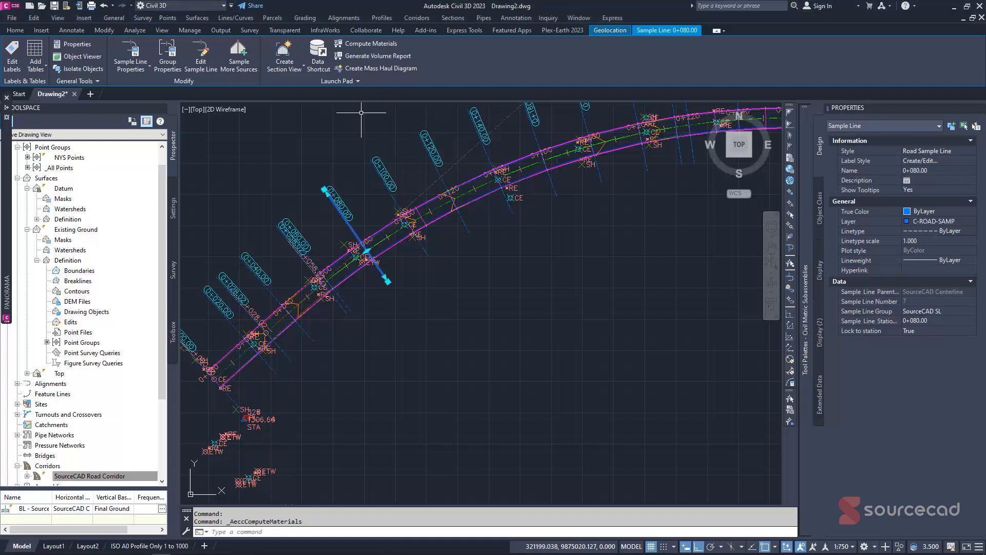
# Generate a volume report for the SourceCAD SL group from Material List - (3), using the earthwork style sheet.
pyautogui.click(406, 56)
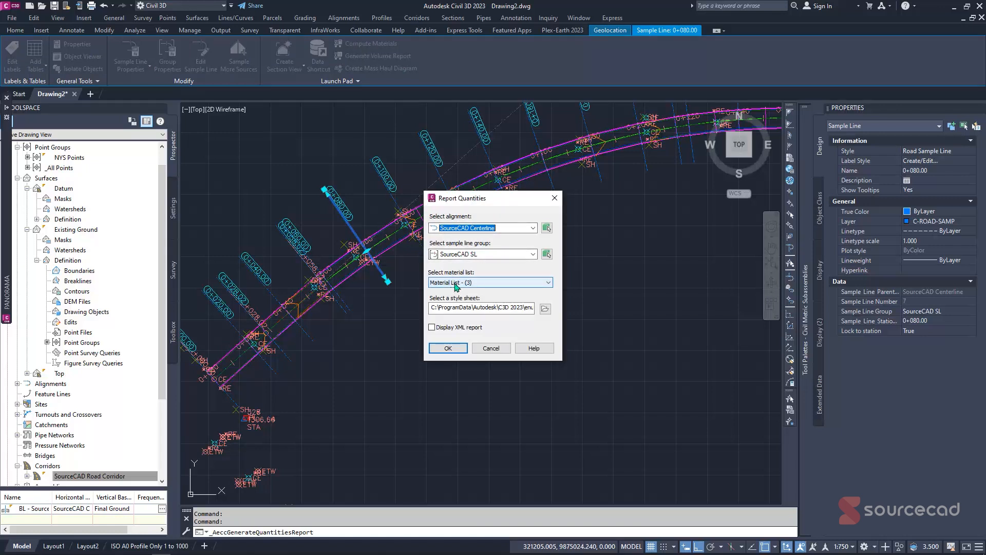
pyautogui.click(485, 283)
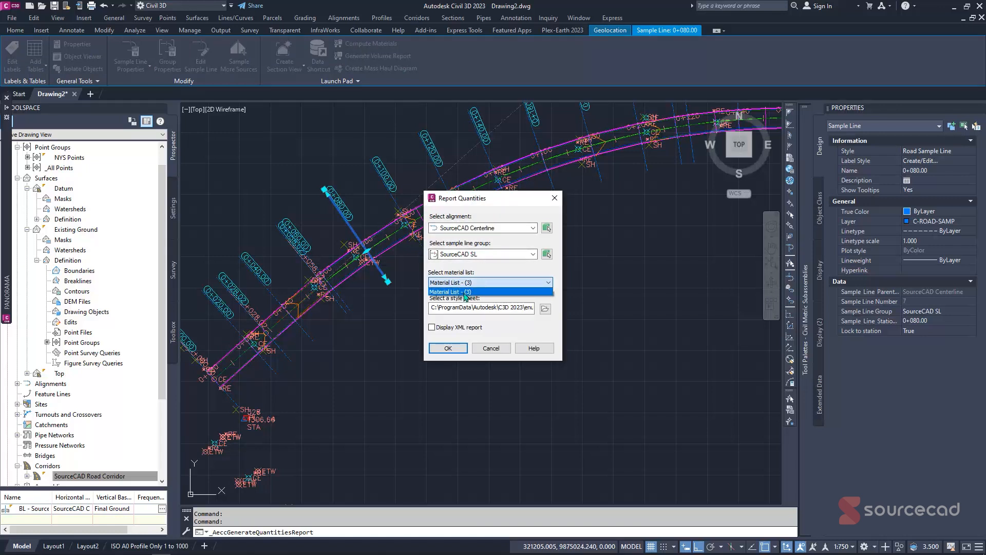
pyautogui.click(468, 291)
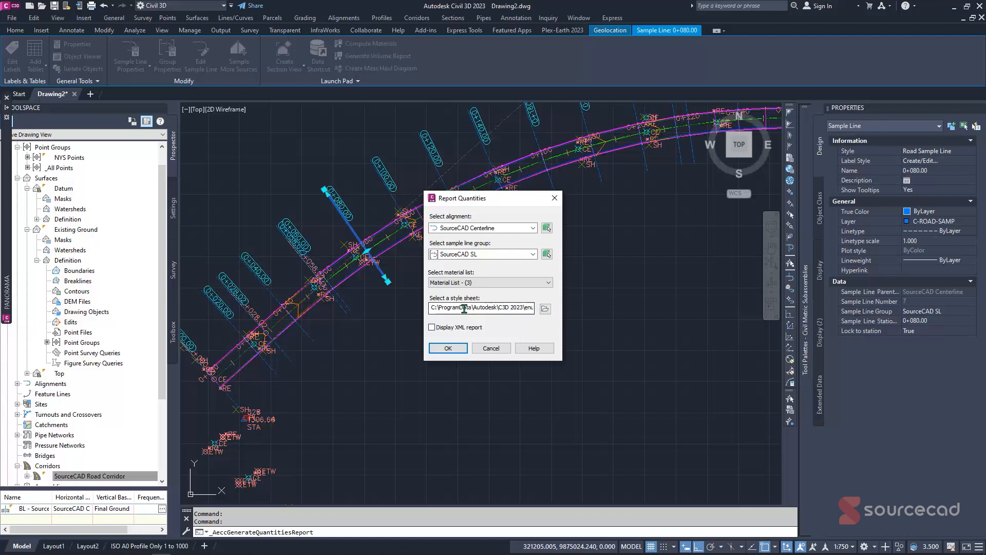
pyautogui.click(545, 309)
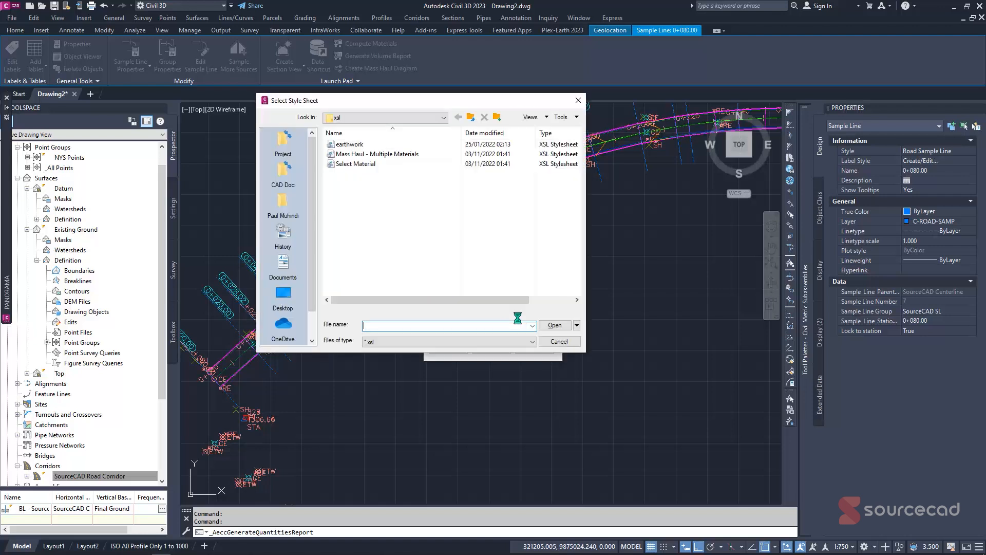
pyautogui.click(360, 147)
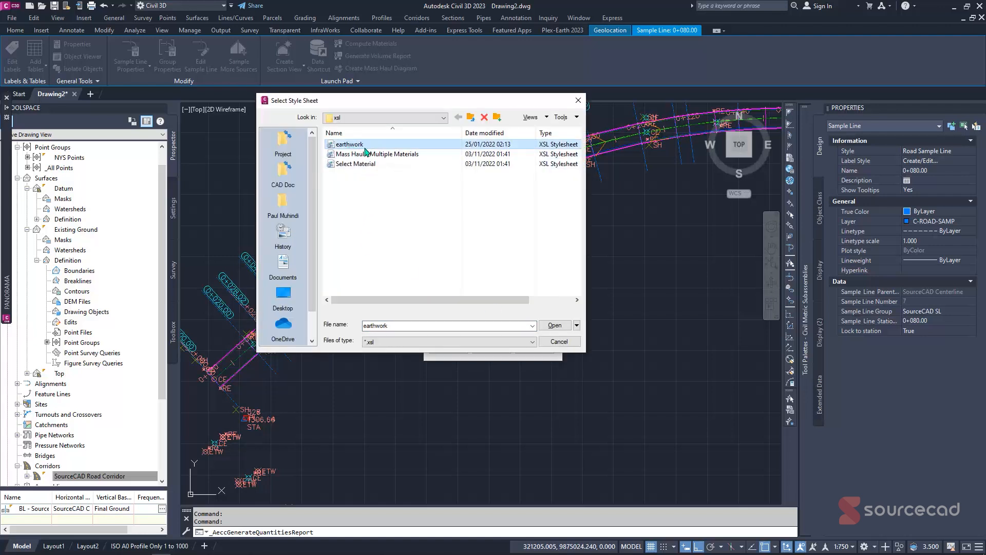
pyautogui.click(554, 325)
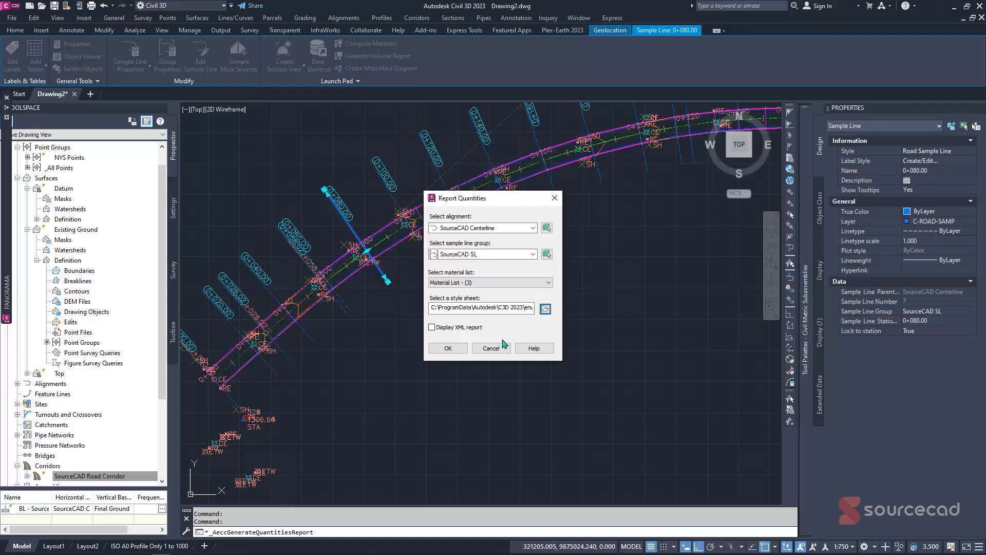
pyautogui.click(454, 353)
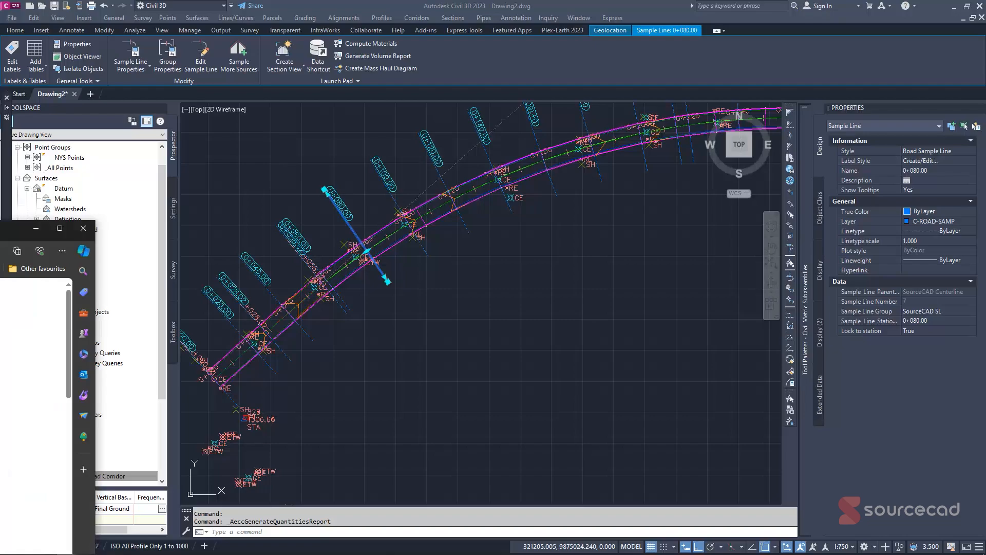
# Examine the volume report's cut, fill and cumulative net volumes by station through to the last station, and return to the drawing.
pyautogui.moveTo(0, 229); pyautogui.dragTo(645, 0)
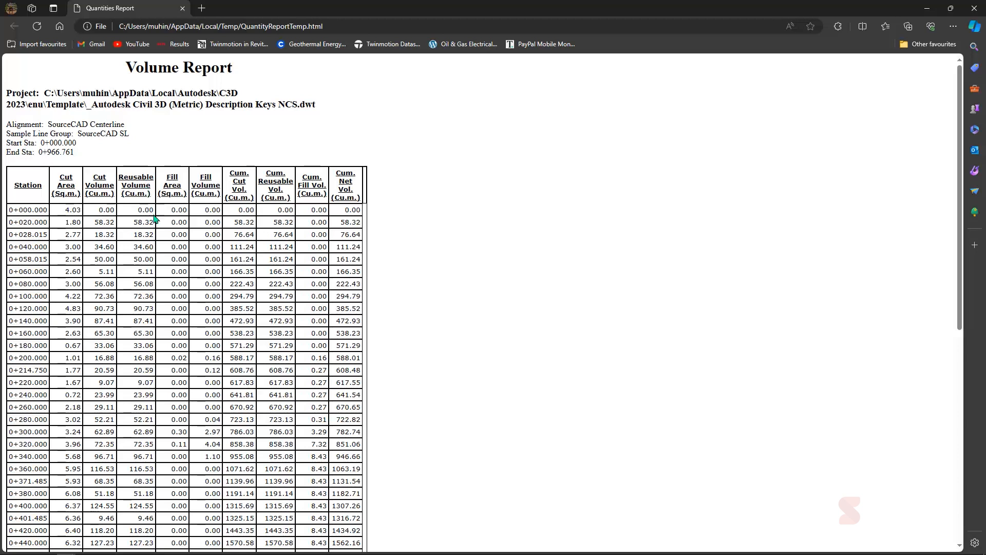
pyautogui.moveTo(57, 211); pyautogui.dragTo(77, 218)
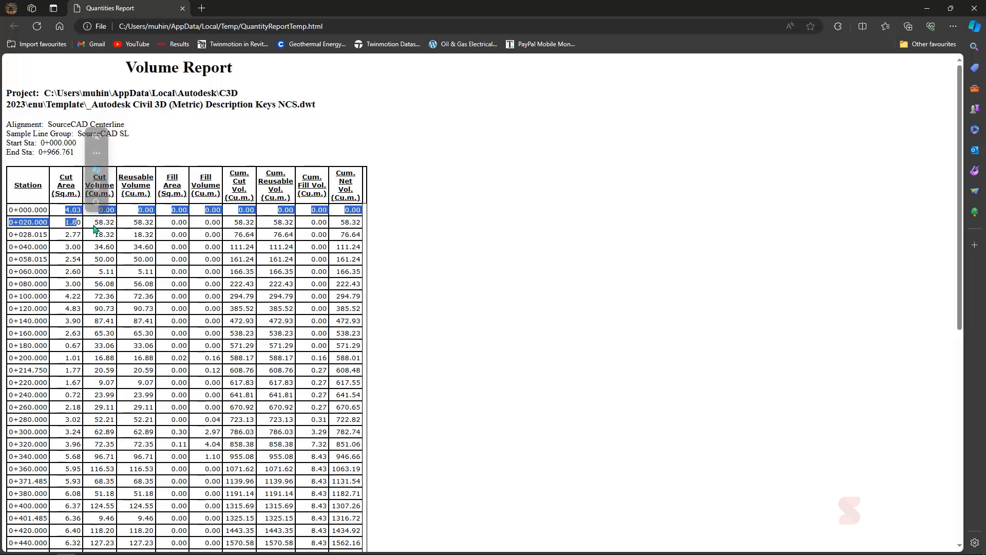
pyautogui.click(111, 224)
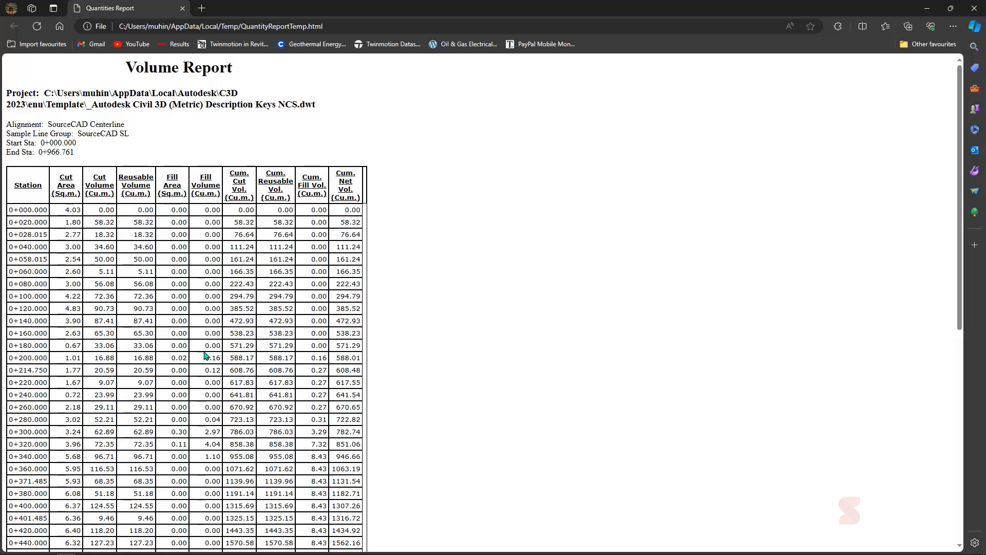
pyautogui.scroll(-2, 250, 170)
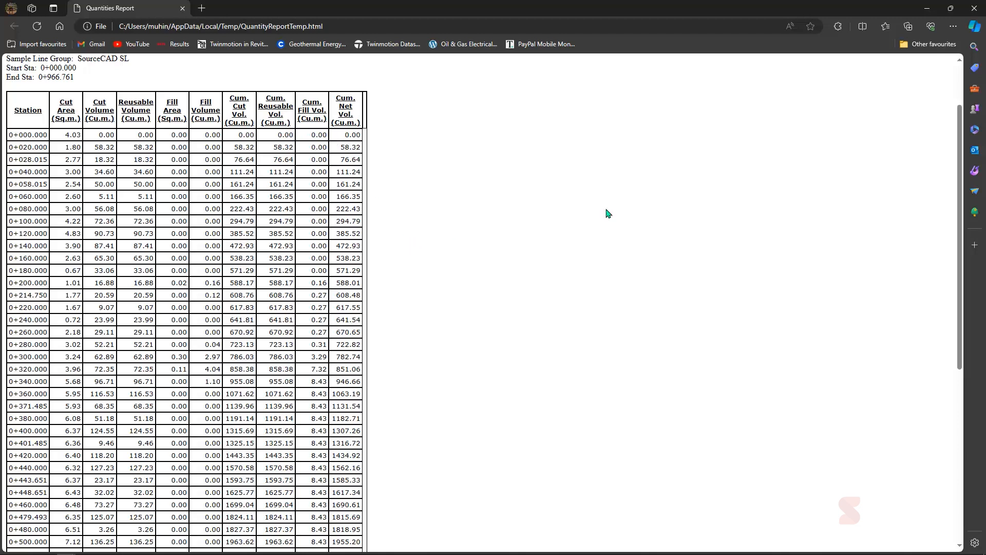
pyautogui.moveTo(959, 220); pyautogui.dragTo(951, 423)
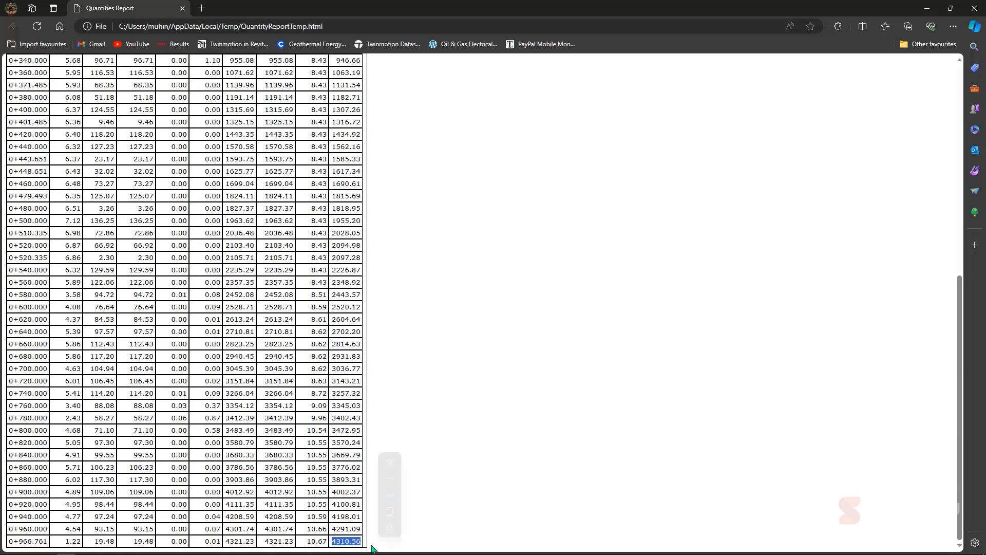
pyautogui.click(927, 8)
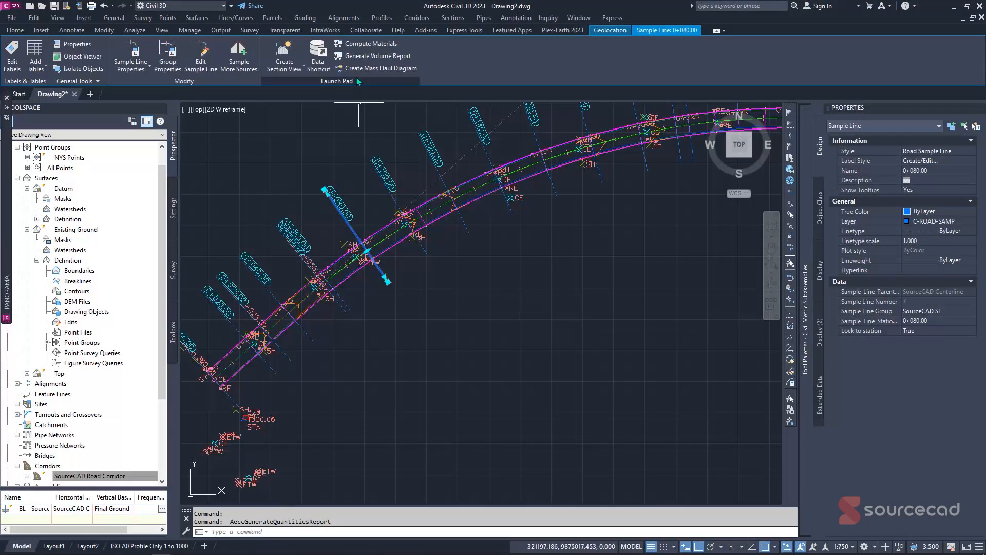
# Start importing another criteria into the SourceCAD SL material list, choosing SourceCAD QT and opening that criteria for editing.
pyautogui.click(378, 45)
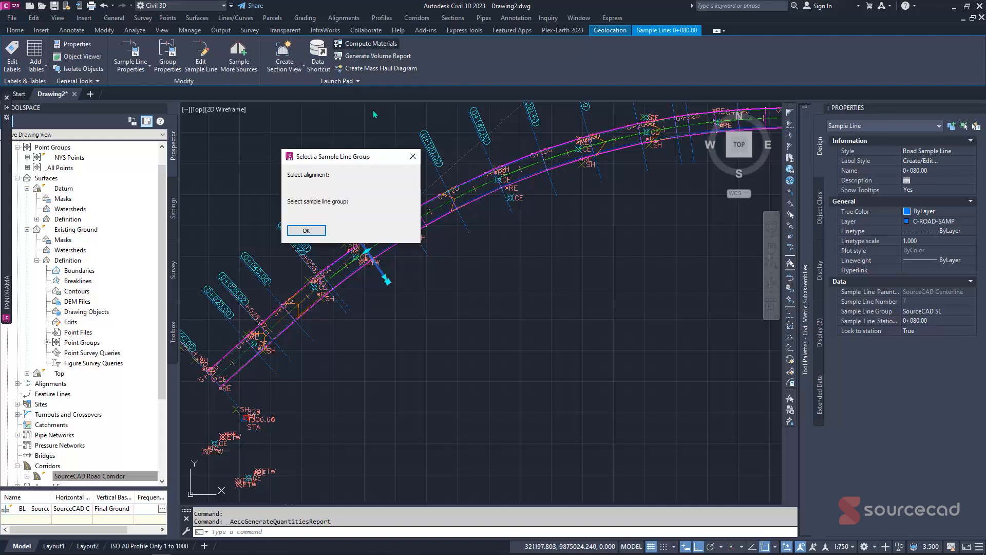
pyautogui.click(313, 231)
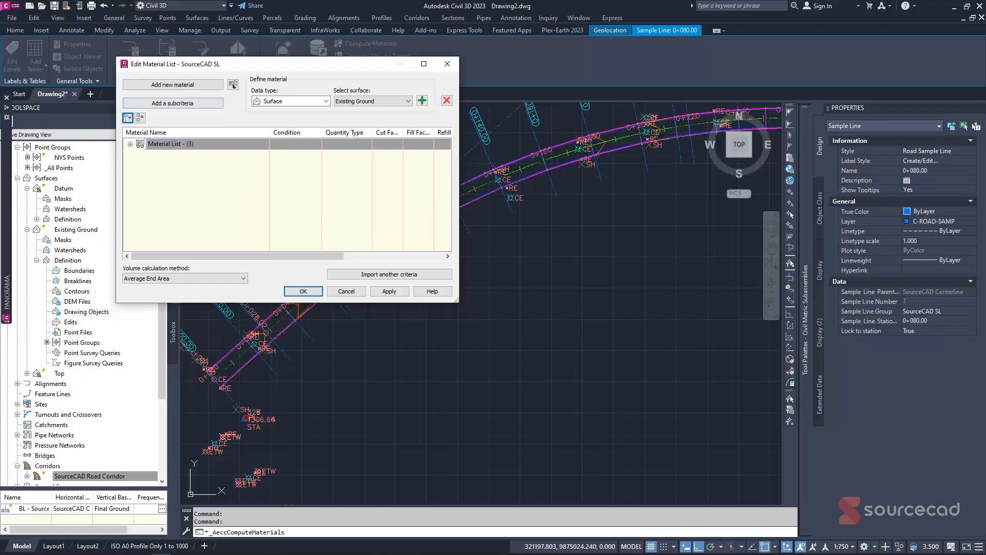
pyautogui.click(333, 205)
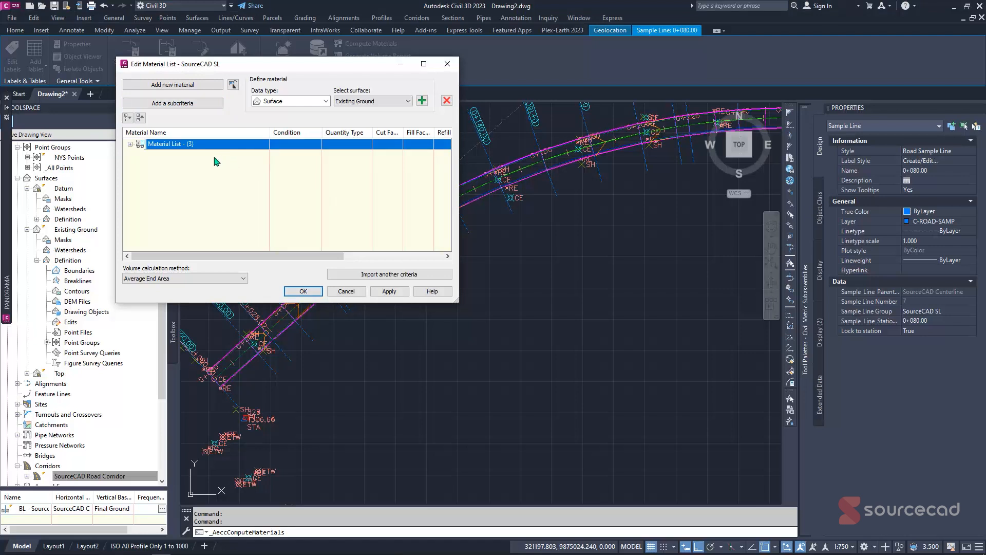
pyautogui.click(406, 277)
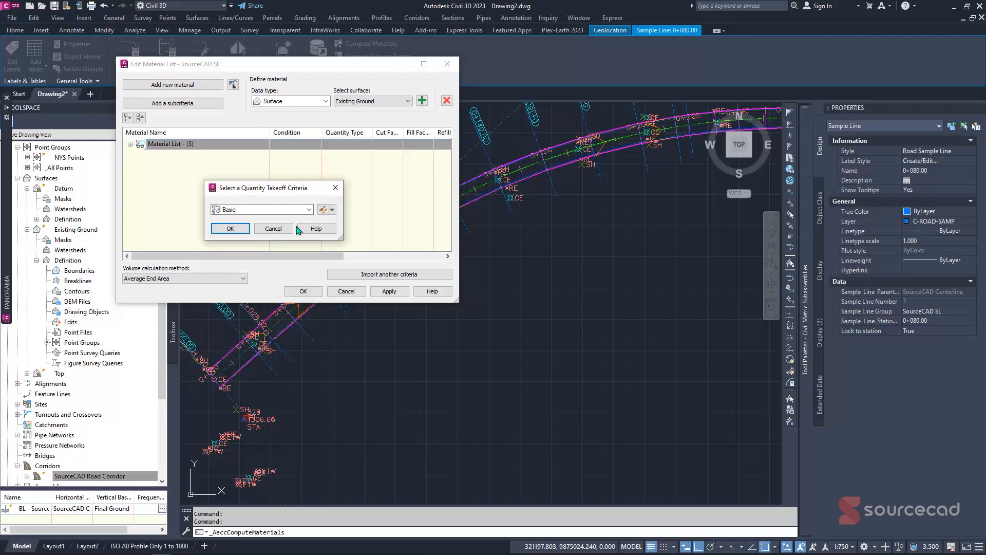
pyautogui.click(311, 210)
pyautogui.click(247, 263)
pyautogui.click(332, 209)
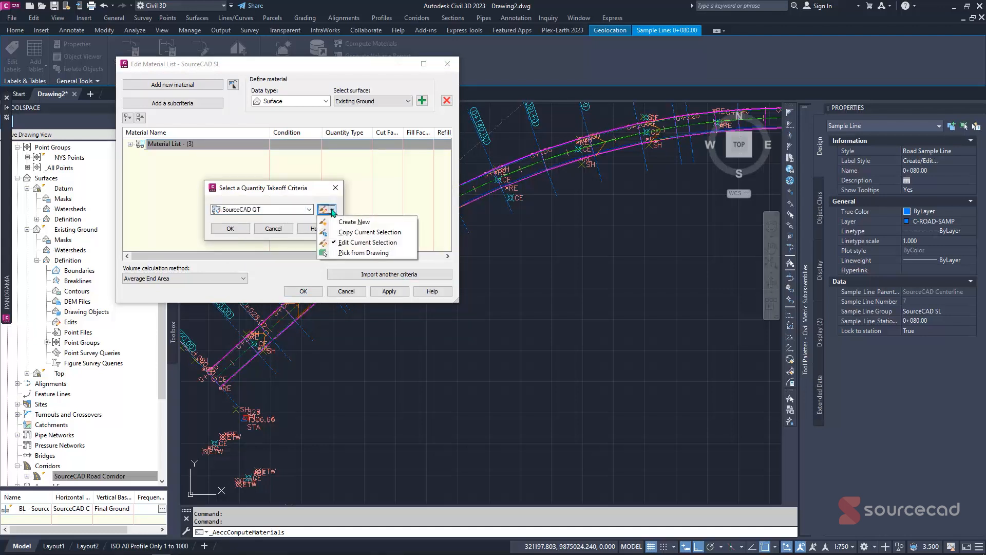
pyautogui.click(385, 243)
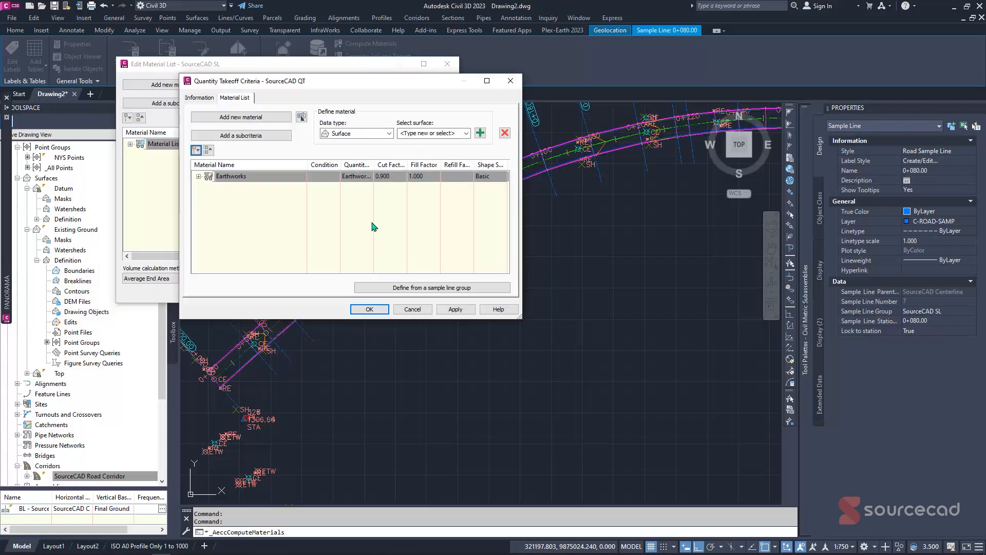
# Replace the Earthworks material in the SourceCAD QT criteria with a new material named Paving of quantity type Structures.
pyautogui.click(198, 176)
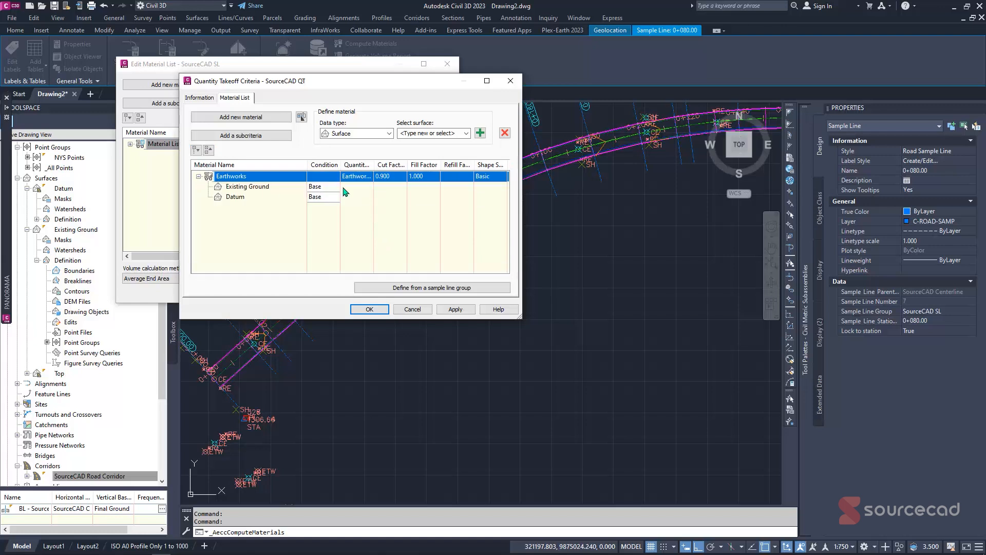
pyautogui.click(505, 135)
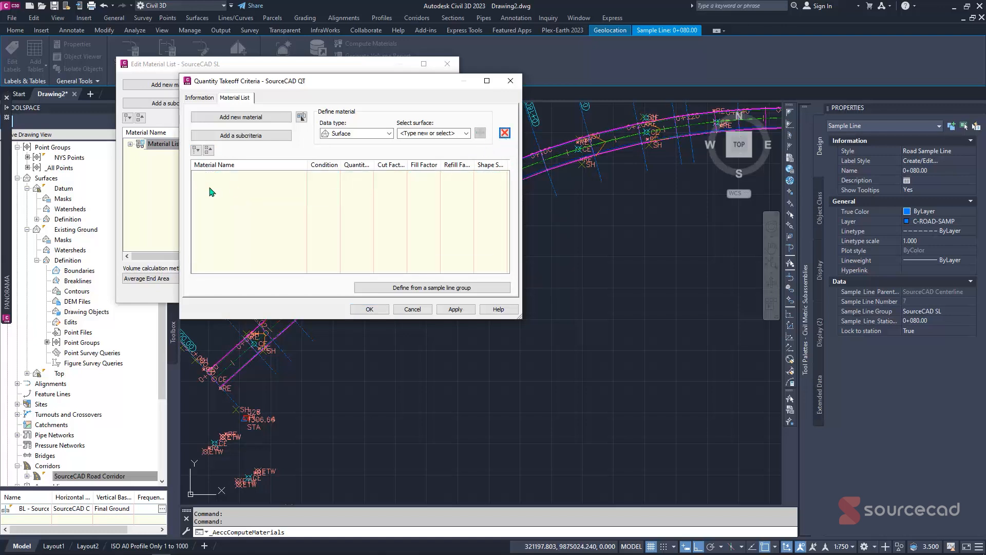
pyautogui.click(248, 117)
pyautogui.click(258, 177)
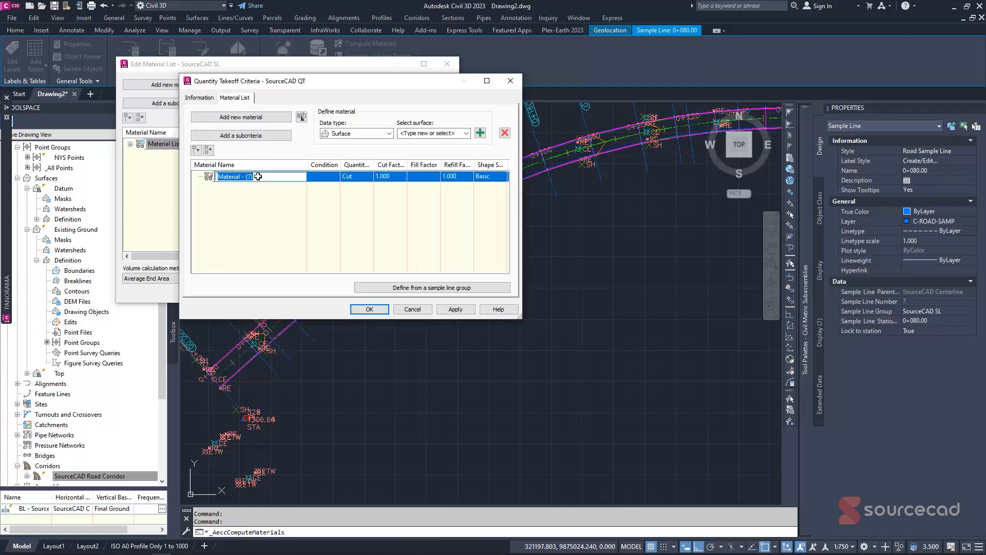
pyautogui.write('Paving')
pyautogui.click(363, 176)
pyautogui.click(359, 177)
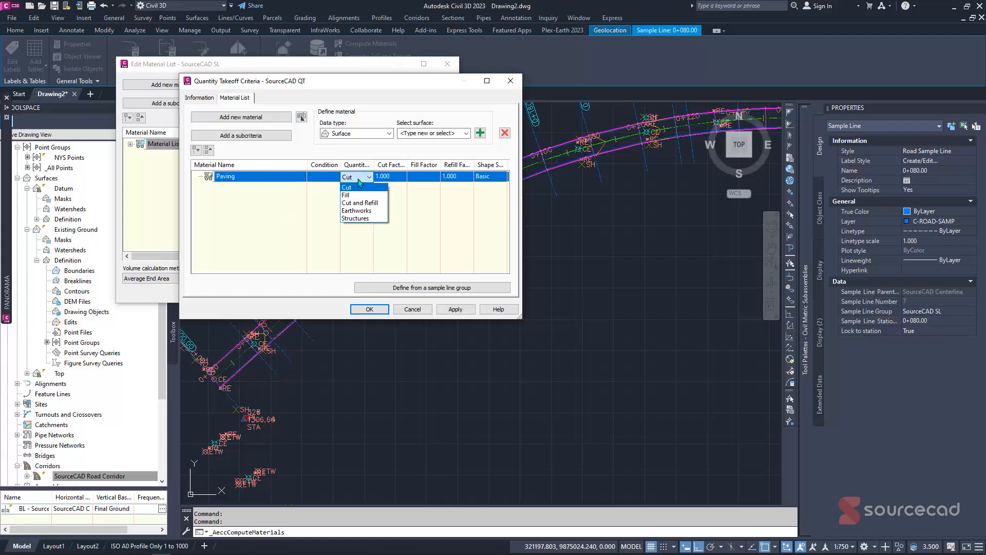
pyautogui.click(361, 219)
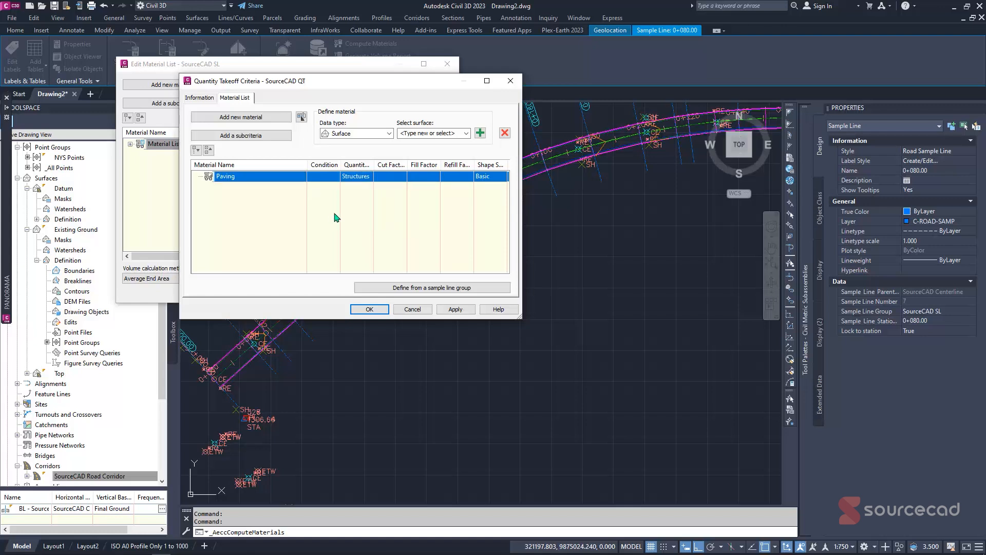
# Add the corridor shapes Pave1 and Pave2 to the Paving material.
pyautogui.click(388, 134)
pyautogui.click(359, 152)
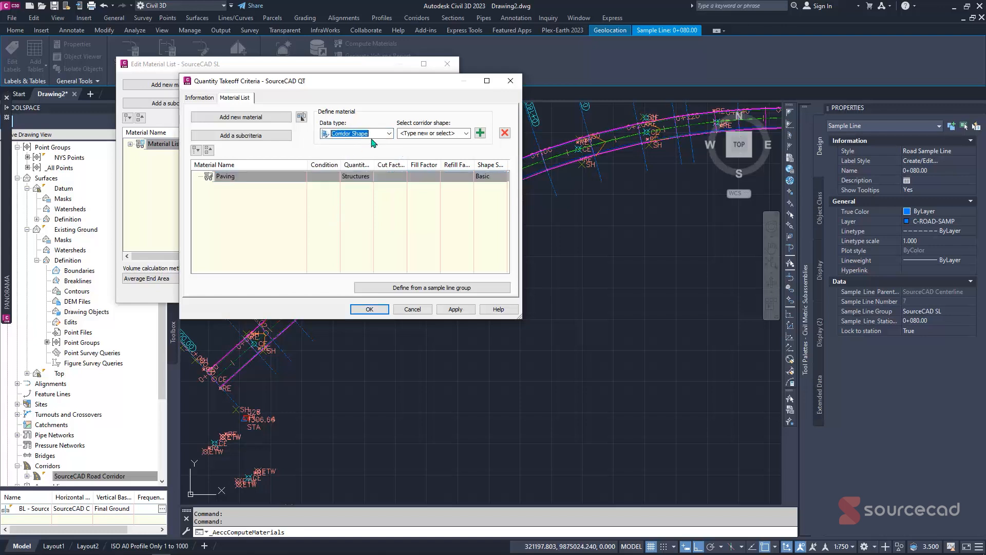
pyautogui.click(467, 133)
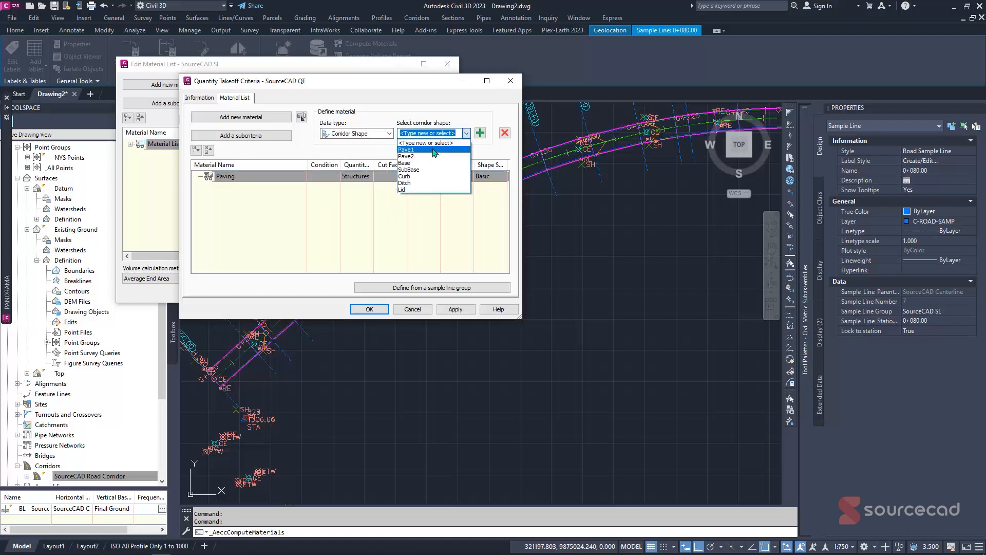
pyautogui.click(432, 155)
pyautogui.click(480, 134)
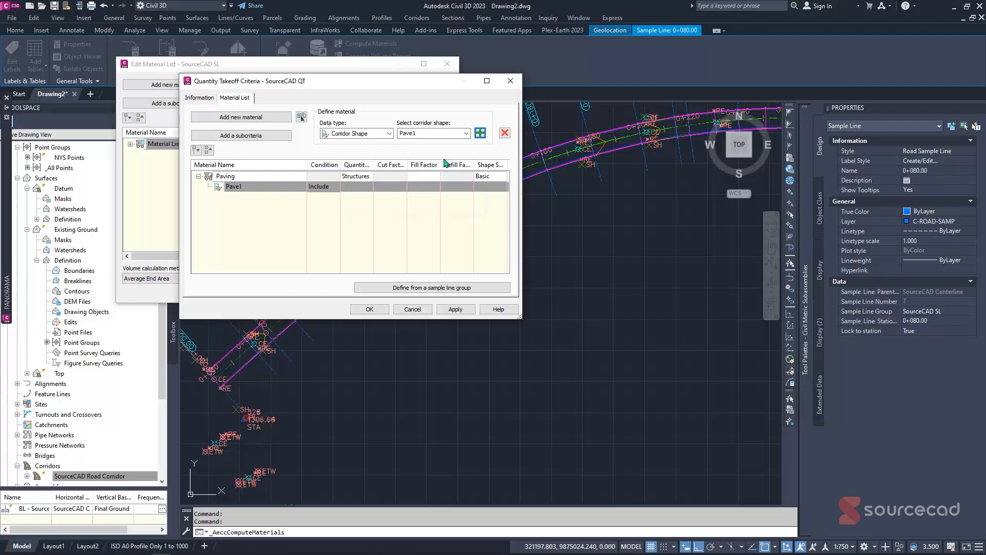
pyautogui.click(466, 134)
pyautogui.click(412, 158)
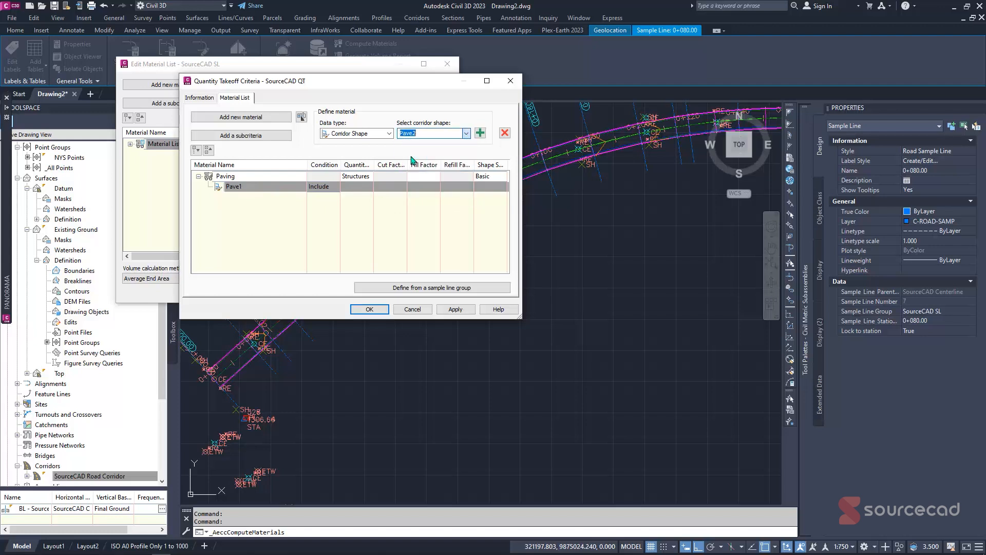
pyautogui.click(481, 133)
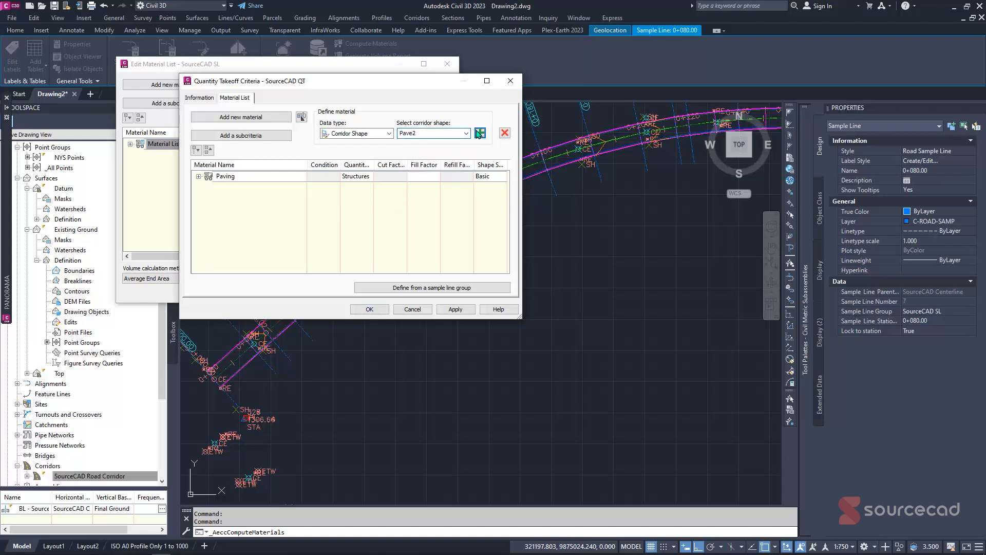
# Add a material named Base with quantity type Structures and assign it the Base corridor shape.
pyautogui.click(251, 118)
pyautogui.click(254, 207)
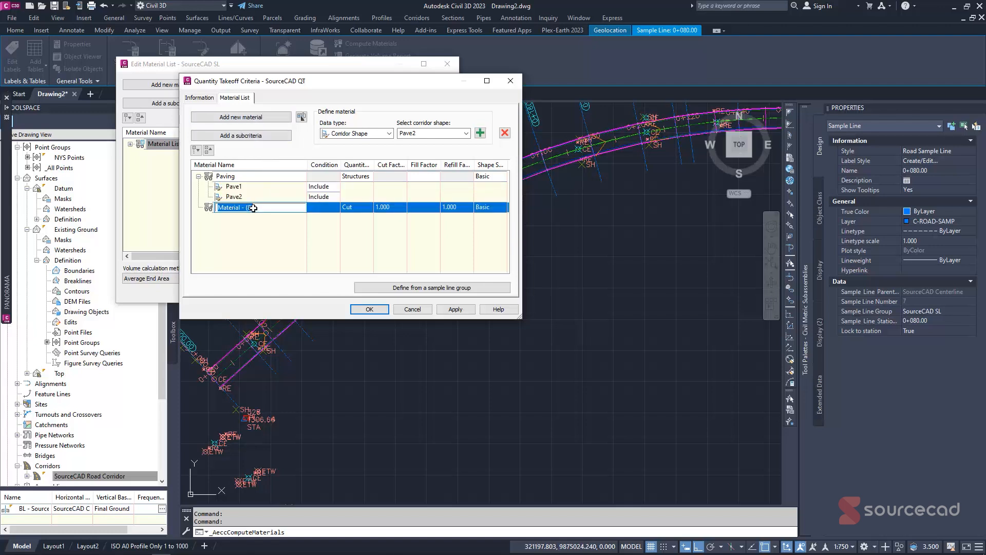
pyautogui.write('Base')
pyautogui.click(348, 207)
pyautogui.click(356, 251)
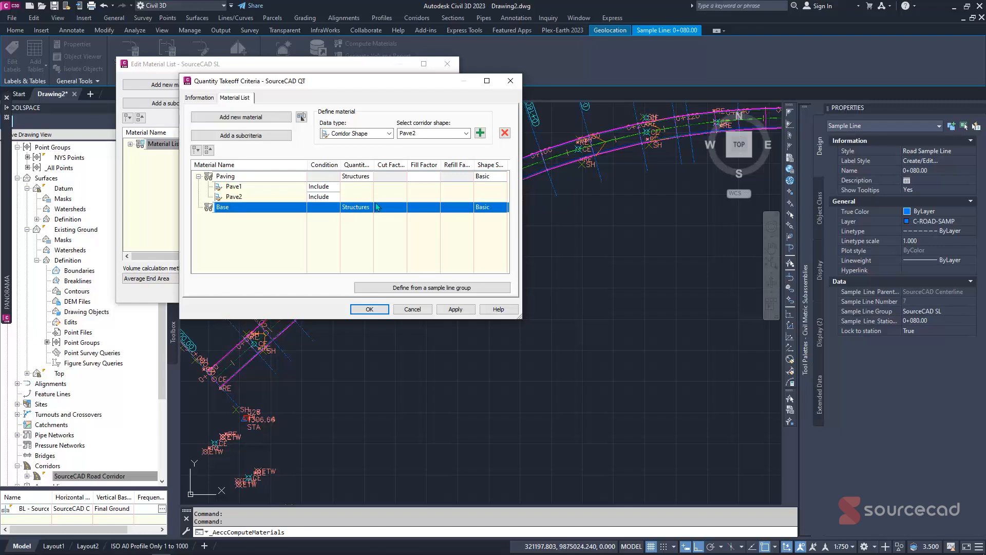
pyautogui.click(466, 133)
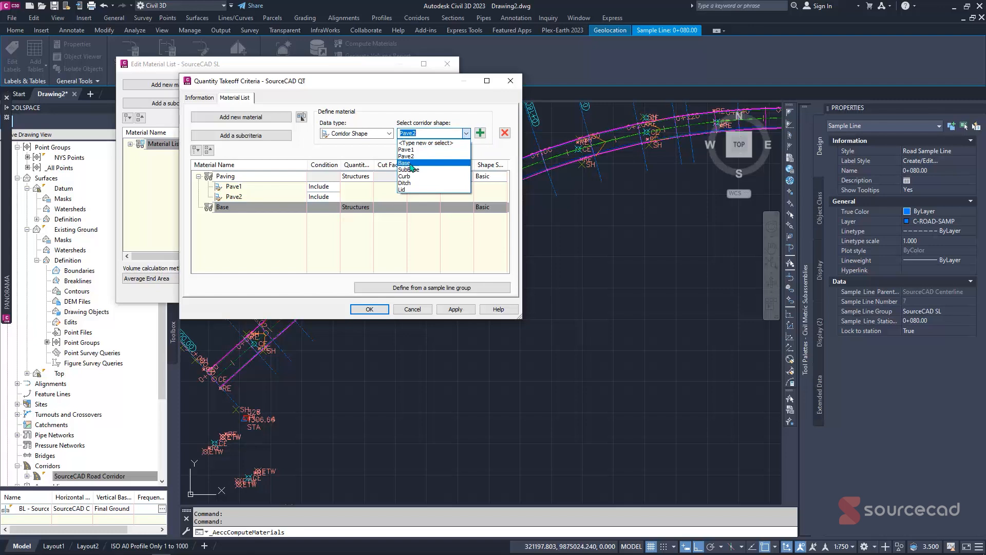
pyautogui.click(411, 163)
pyautogui.click(481, 133)
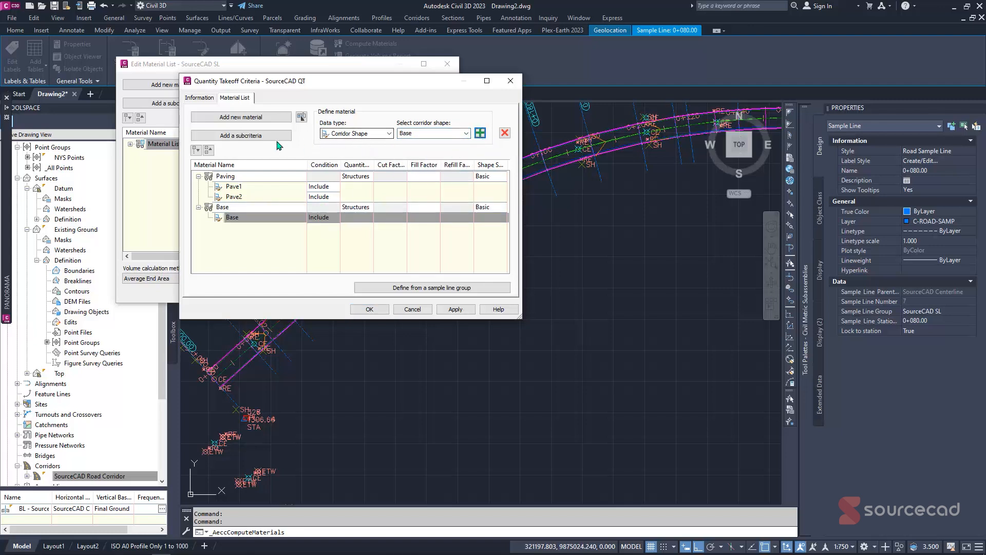
pyautogui.click(466, 133)
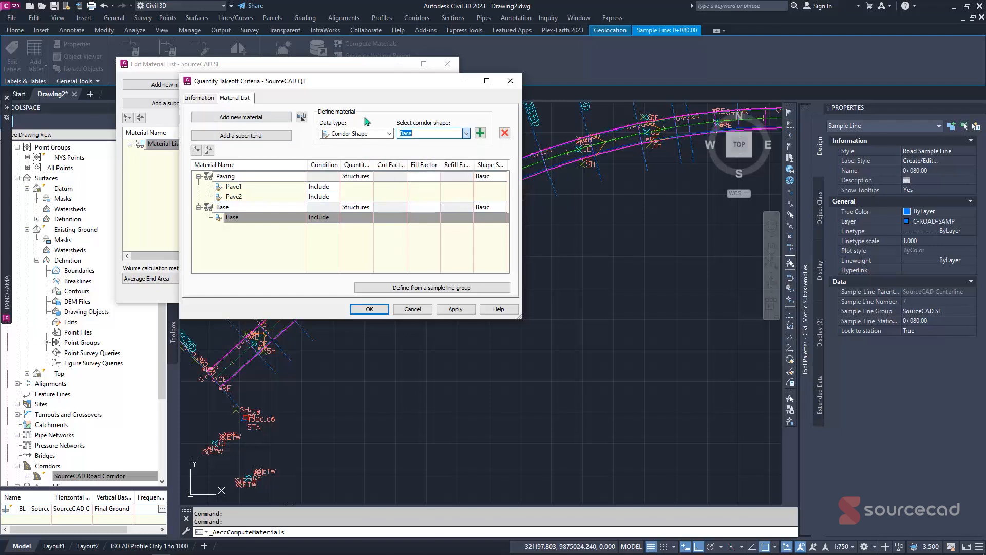
# Add another material to the criteria and name it Sub Base.
pyautogui.click(241, 117)
pyautogui.click(258, 227)
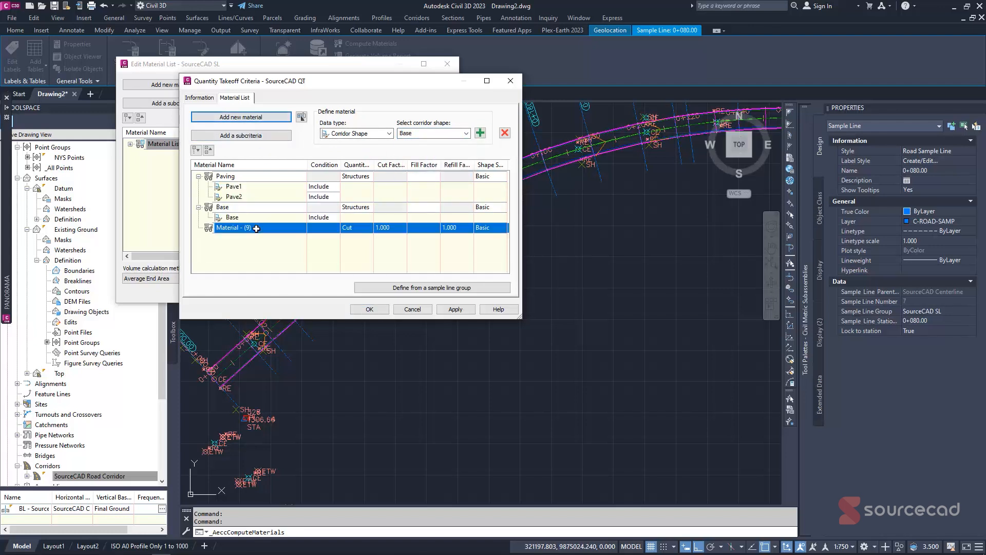
pyautogui.click(257, 229)
pyautogui.write('Sub Base')
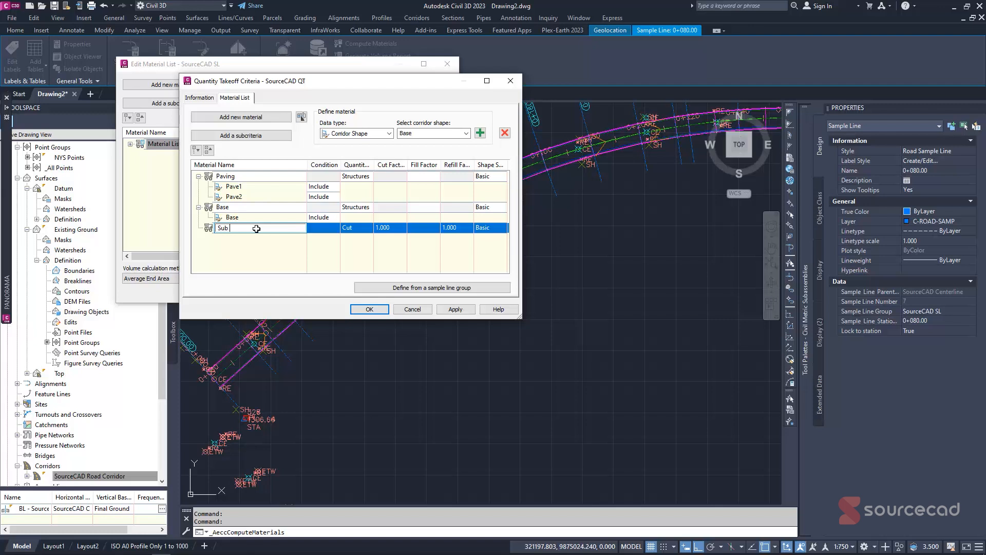
pyautogui.click(278, 250)
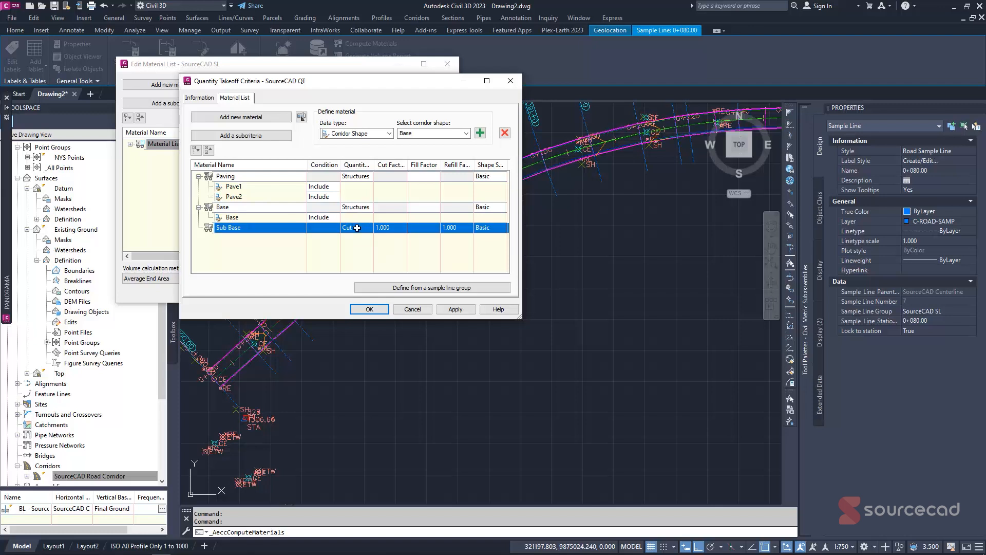
# Set the Sub Base material's quantity type to Structures and add the SubBase corridor shape to it.
pyautogui.click(465, 133)
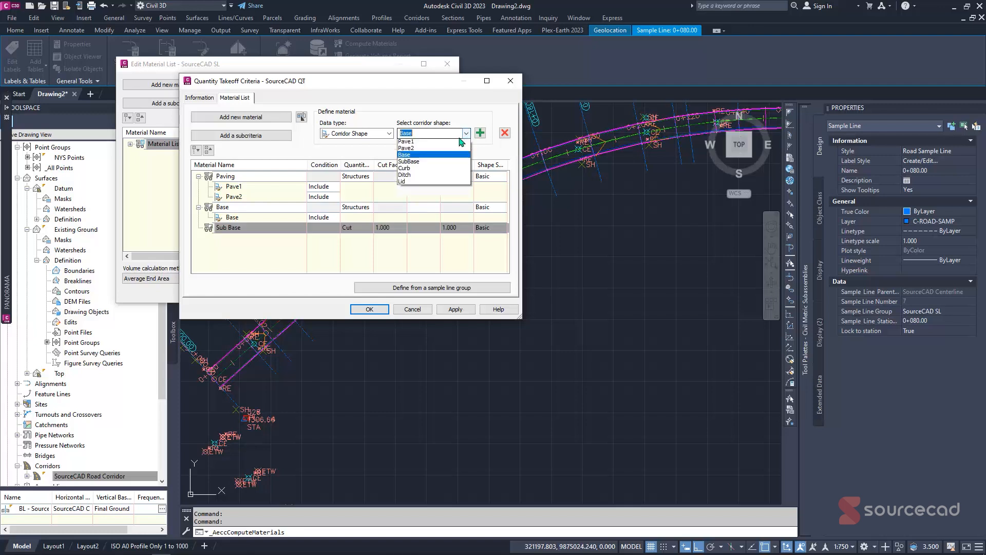
pyautogui.click(445, 158)
pyautogui.click(480, 133)
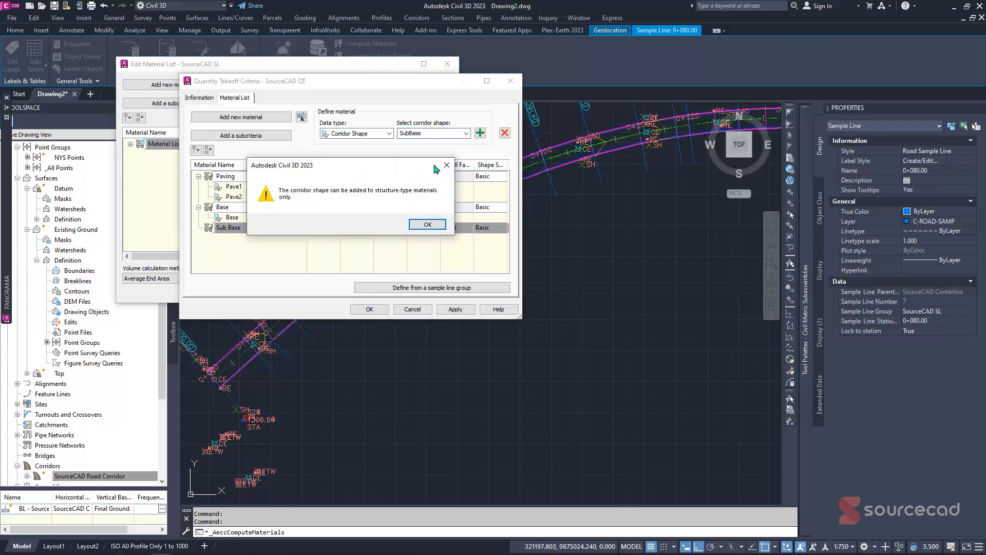
pyautogui.click(419, 224)
pyautogui.click(353, 228)
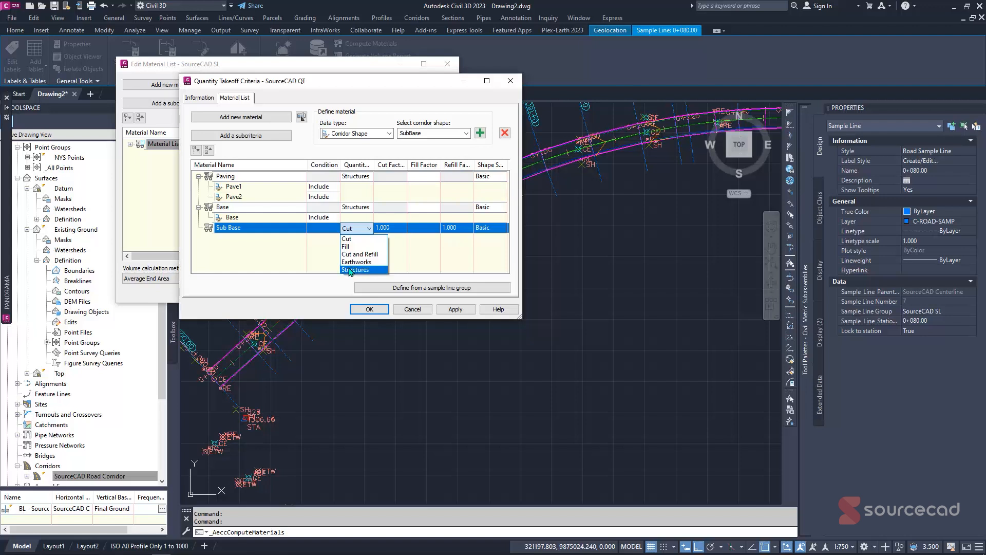
pyautogui.click(354, 270)
pyautogui.click(479, 133)
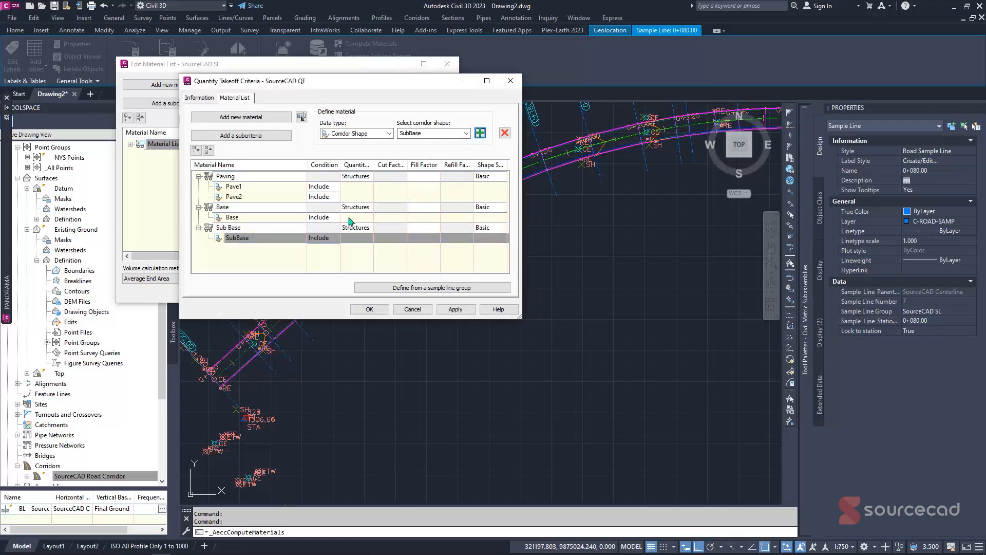
# Add a material named Drainage with quantity type Structures.
pyautogui.click(465, 134)
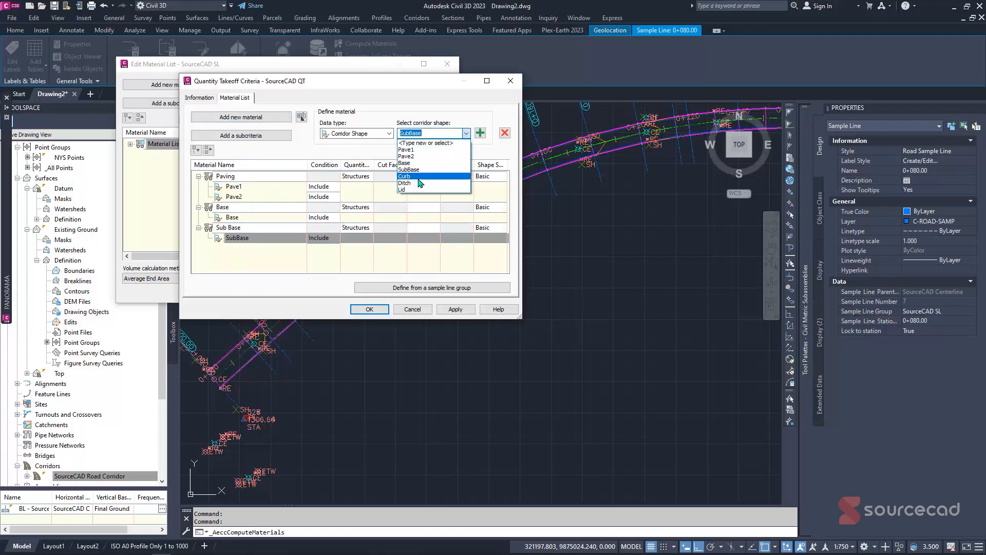
pyautogui.click(281, 158)
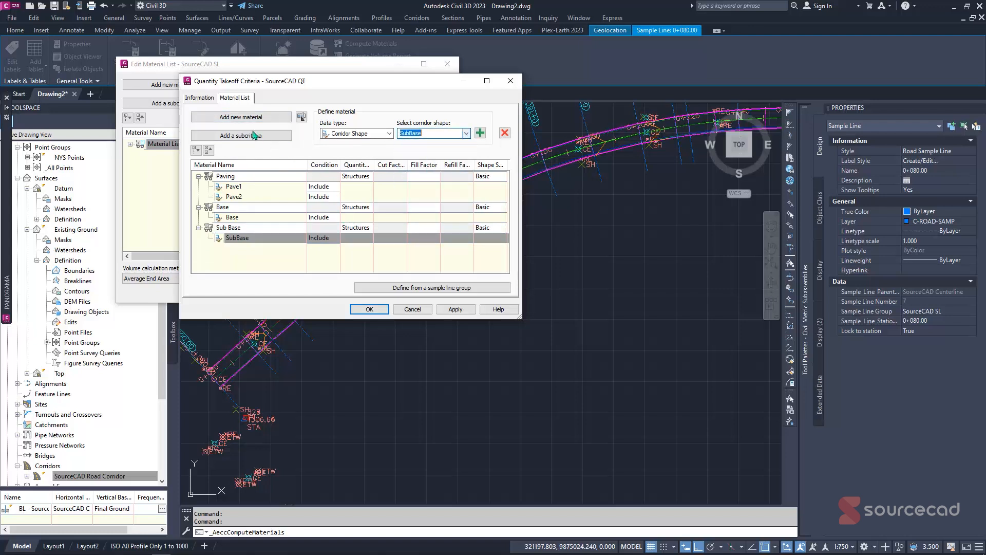
pyautogui.click(259, 121)
pyautogui.click(263, 251)
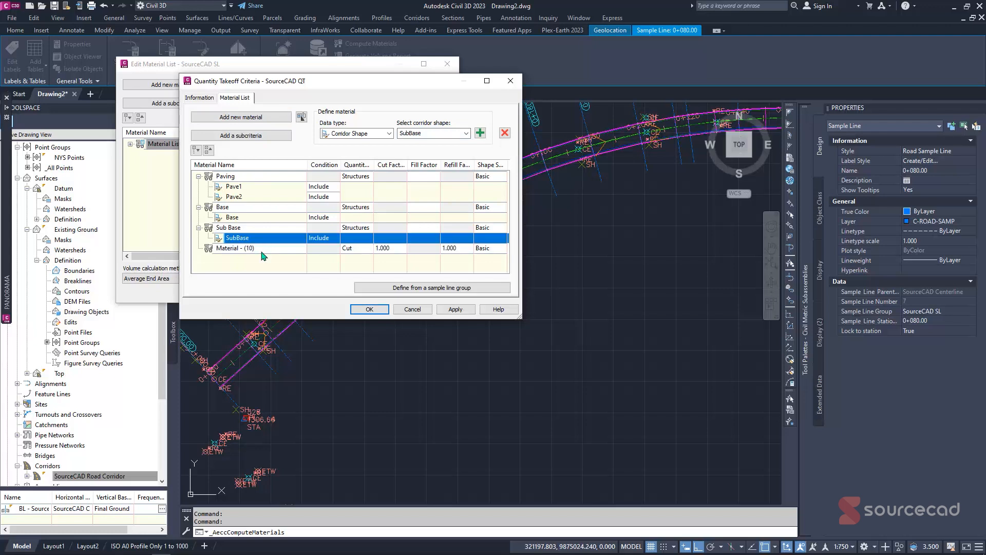
pyautogui.click(262, 250)
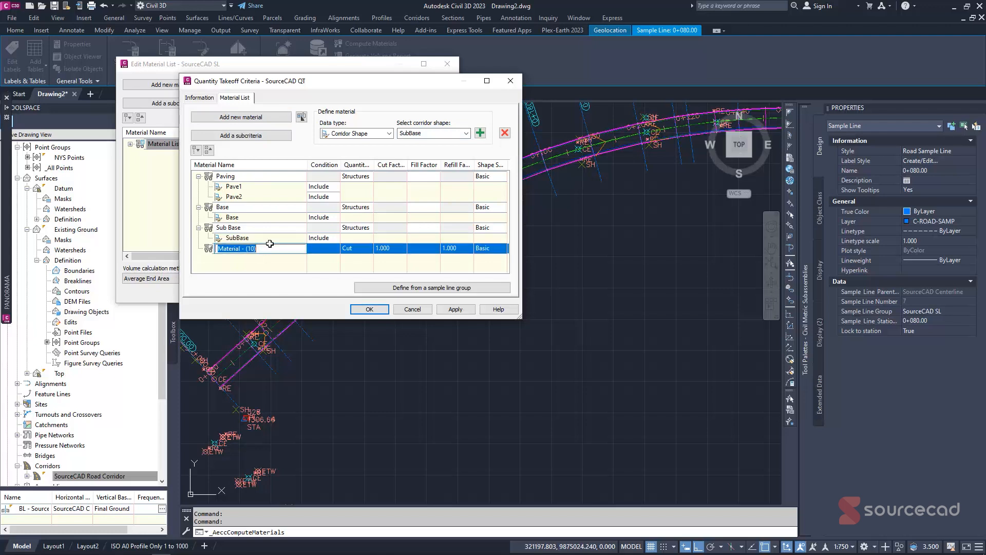
pyautogui.write('Drainage')
pyautogui.click(344, 250)
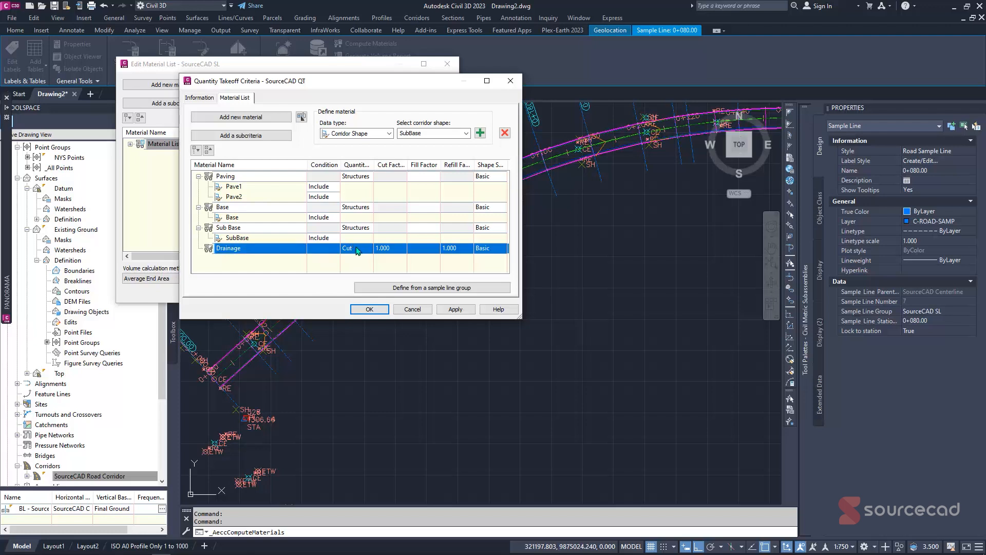
pyautogui.click(360, 288)
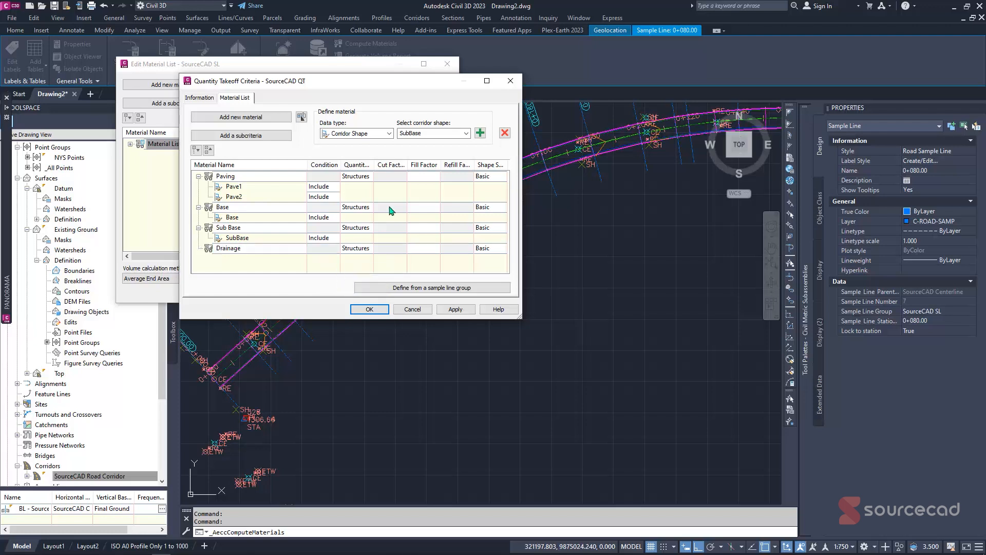
# Add the corridor shapes Ditch and Lid to the Drainage material.
pyautogui.click(466, 133)
pyautogui.click(404, 183)
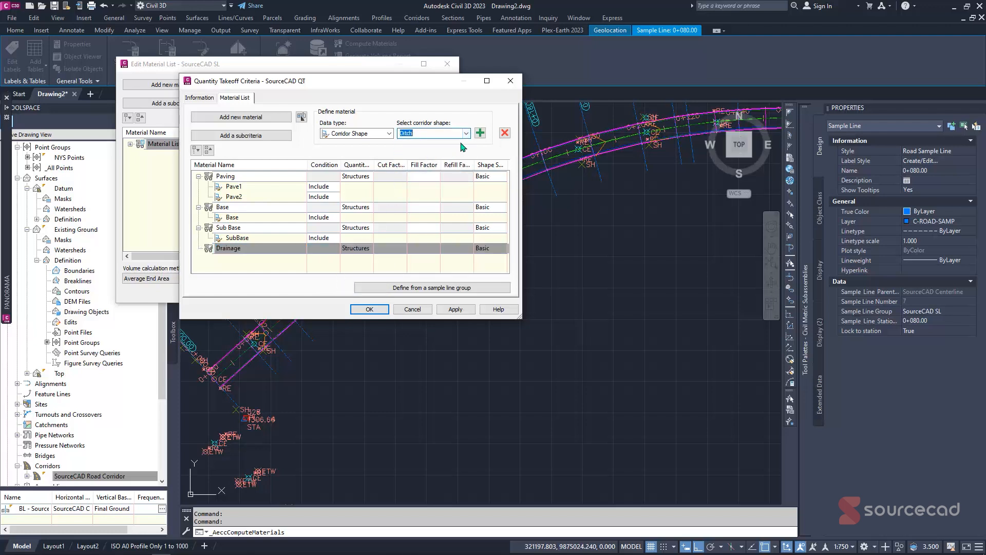
pyautogui.click(480, 134)
pyautogui.click(466, 133)
pyautogui.click(401, 189)
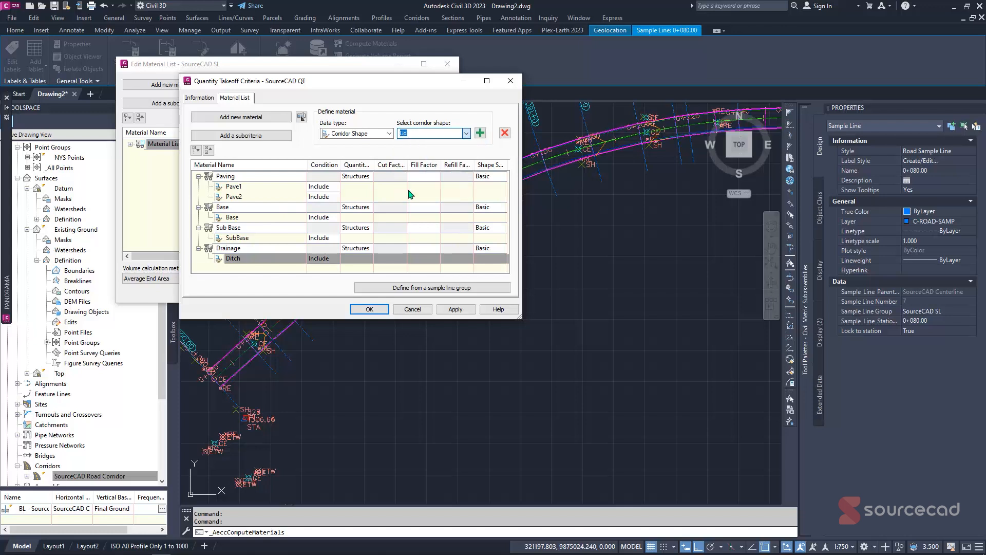
pyautogui.click(480, 133)
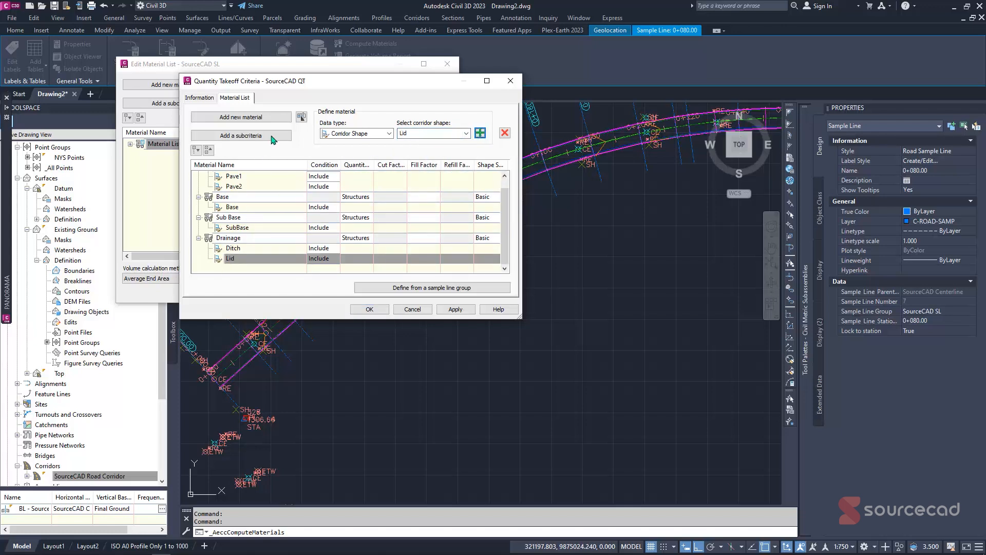
# Add a material named Curbs with quantity type Structures.
pyautogui.click(250, 121)
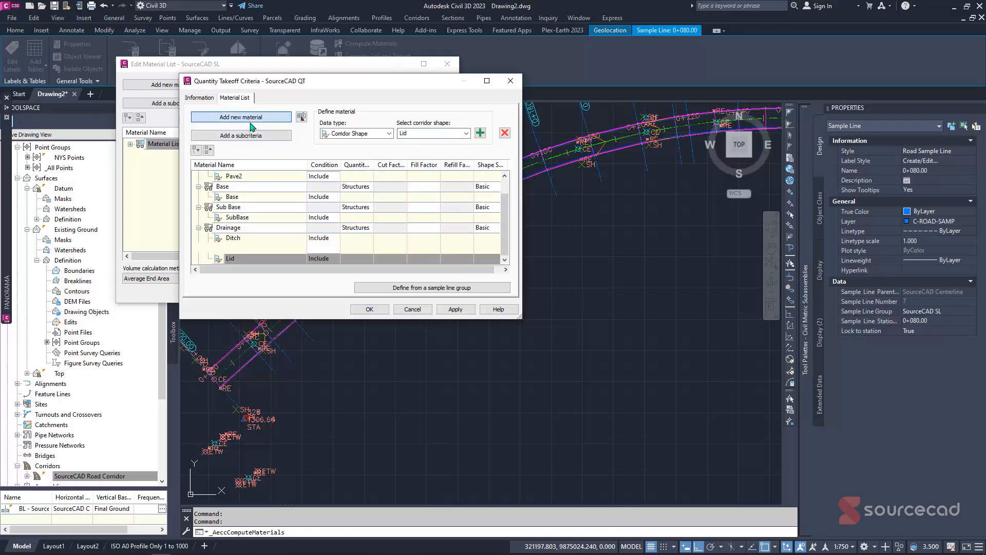
pyautogui.click(268, 258)
pyautogui.write('Curbs')
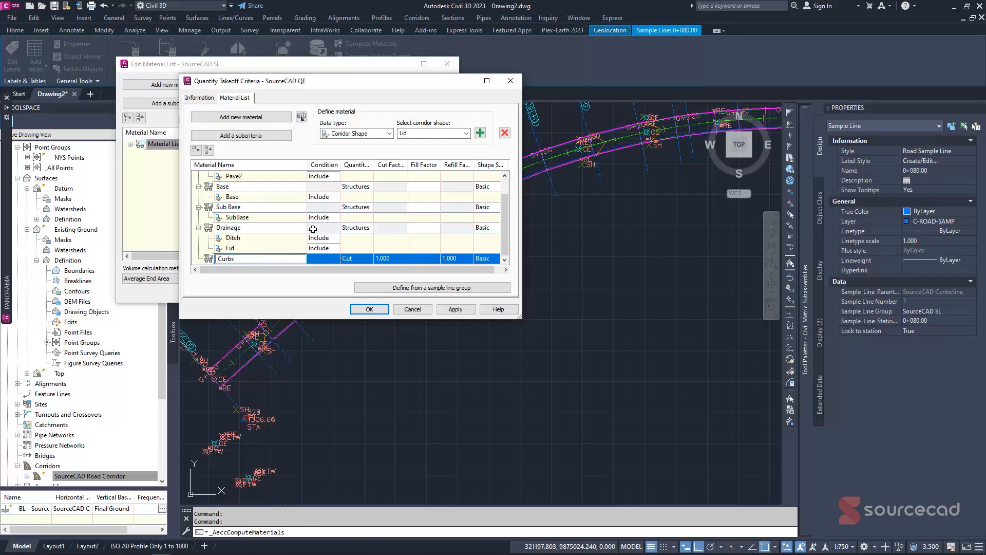
pyautogui.press('Return')
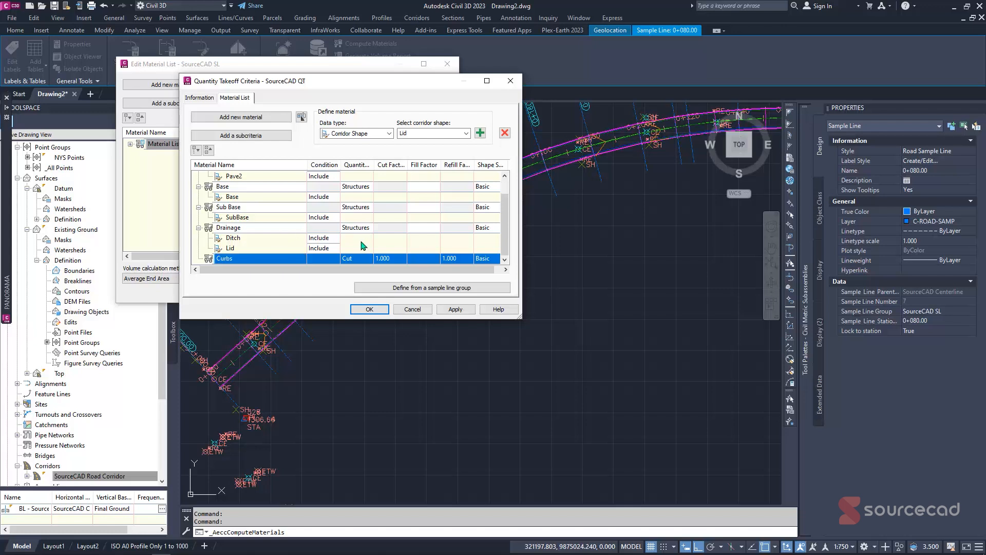
pyautogui.click(362, 260)
pyautogui.click(350, 303)
# Add the Curb corridor shape to the Curbs material and rename that material Curb.
pyautogui.click(467, 134)
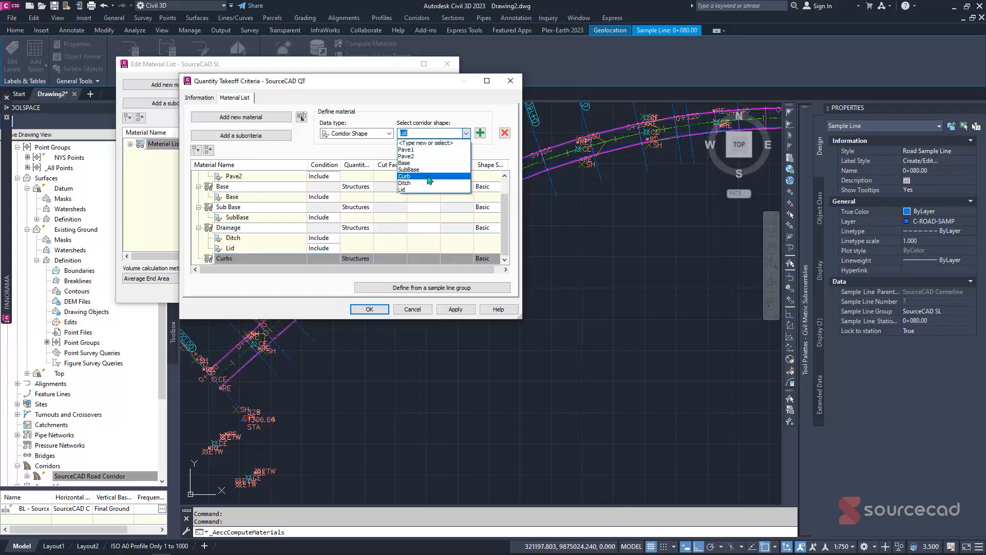
pyautogui.click(429, 176)
pyautogui.click(480, 132)
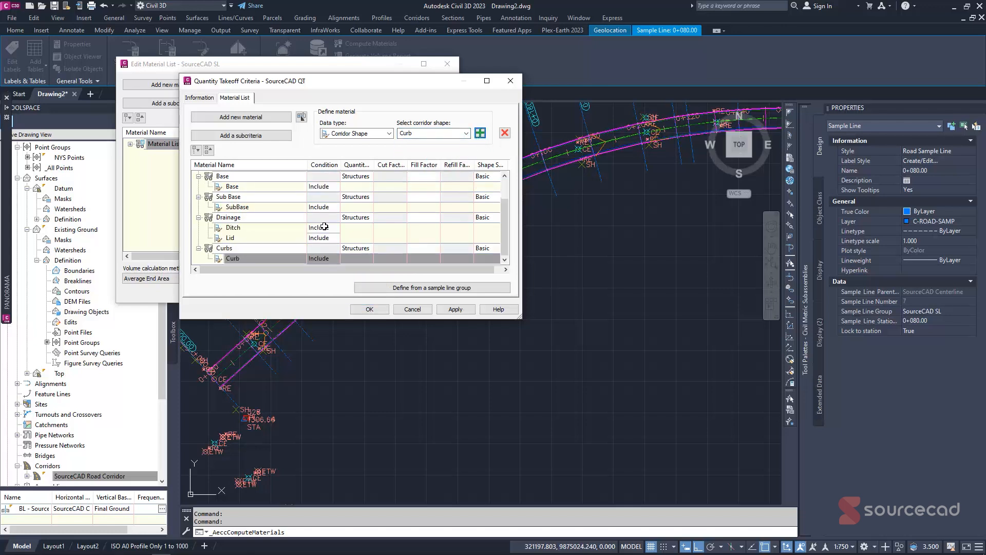
pyautogui.click(253, 248)
pyautogui.click(249, 249)
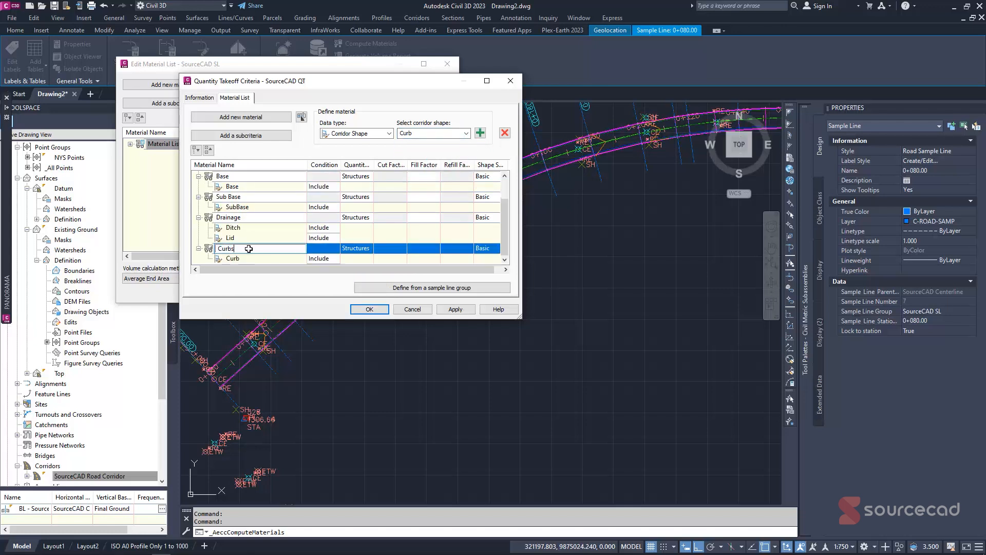
pyautogui.click(271, 232)
pyautogui.scroll(1, 255, 250)
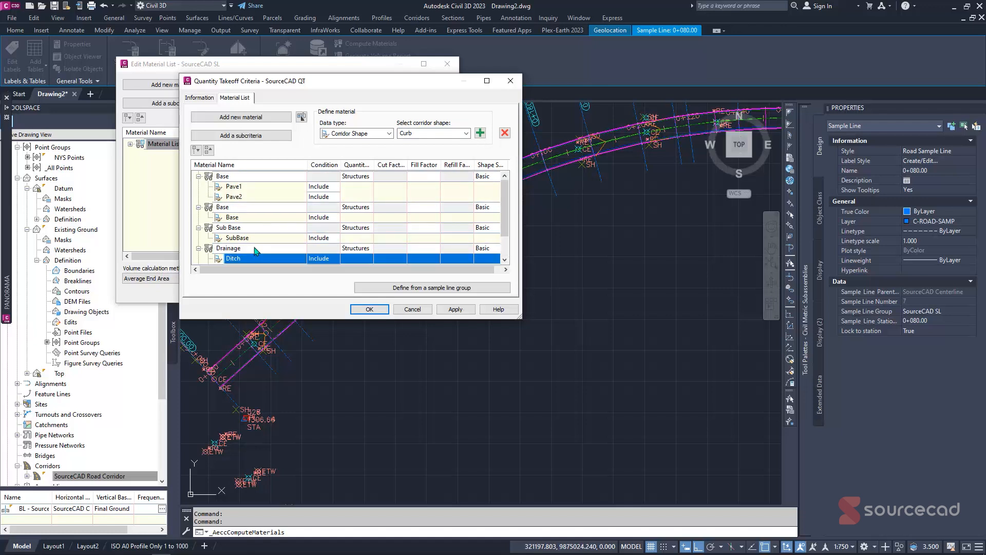
# Define the criteria from the SourceCAD SL sample line group with the Existing Ground, Datum and Top surfaces, and save the SourceCAD QT criteria.
pyautogui.click(388, 283)
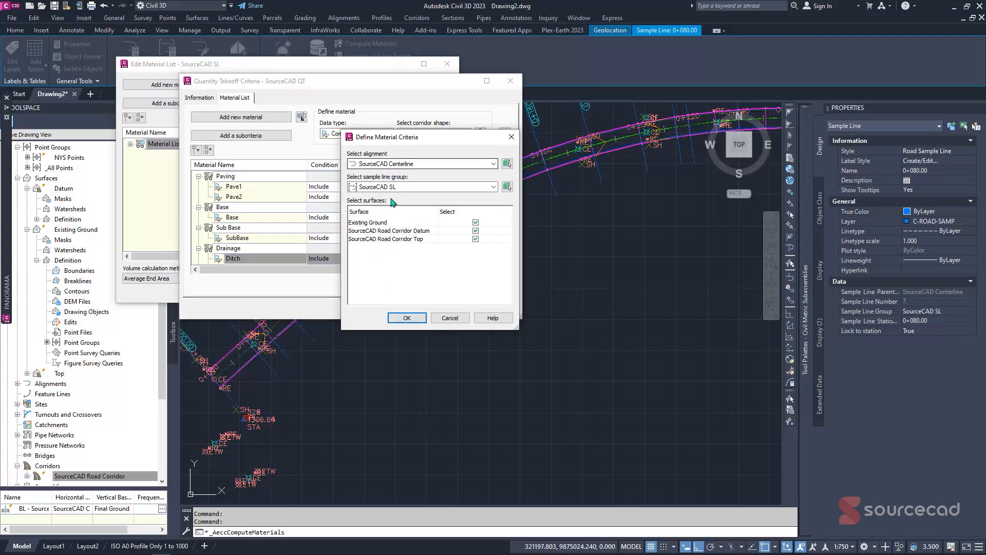
pyautogui.click(407, 318)
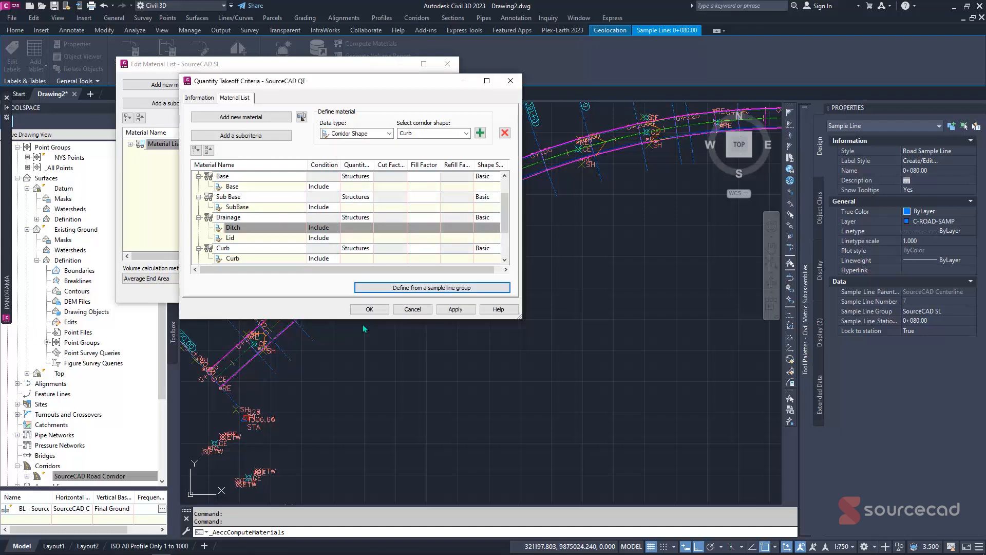
pyautogui.click(199, 98)
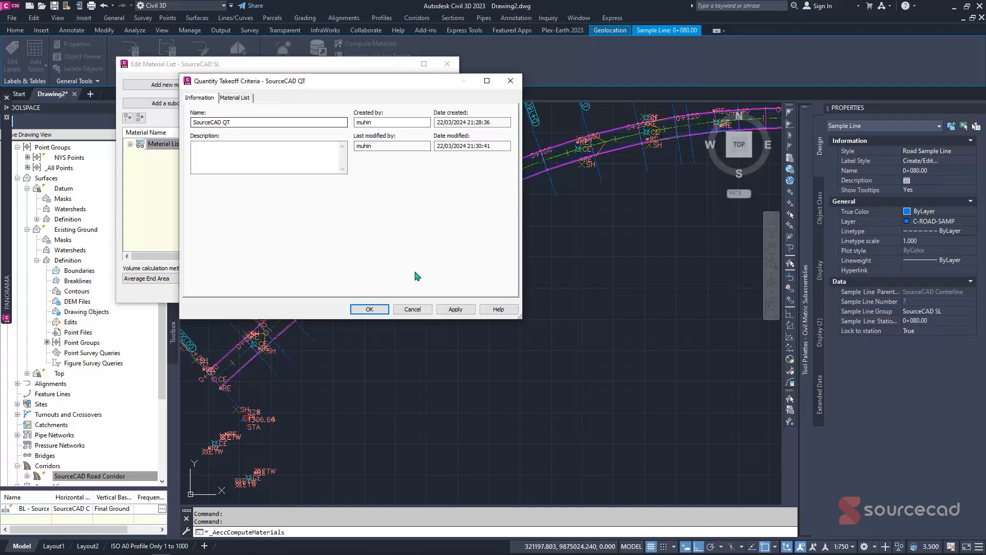
pyautogui.click(455, 309)
pyautogui.click(376, 312)
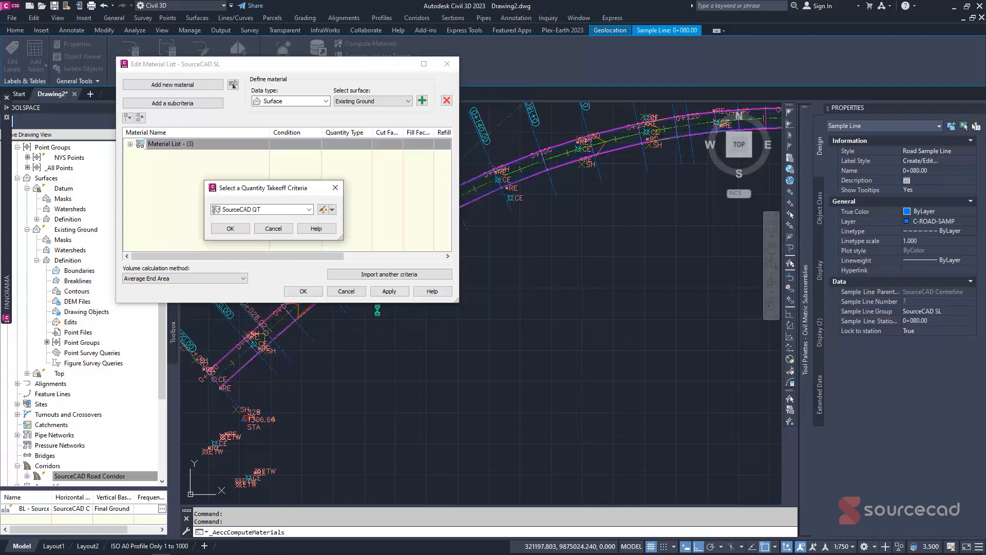
# Import the SourceCAD QT criteria and map its surfaces and corridor shapes to the objects with the same name.
pyautogui.click(239, 231)
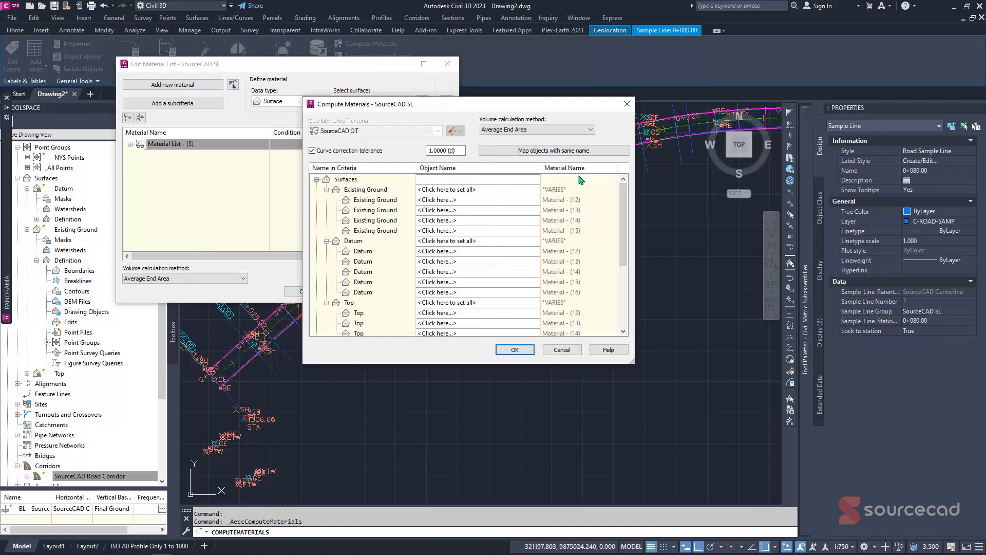
pyautogui.click(591, 150)
pyautogui.scroll(-4, 611, 241)
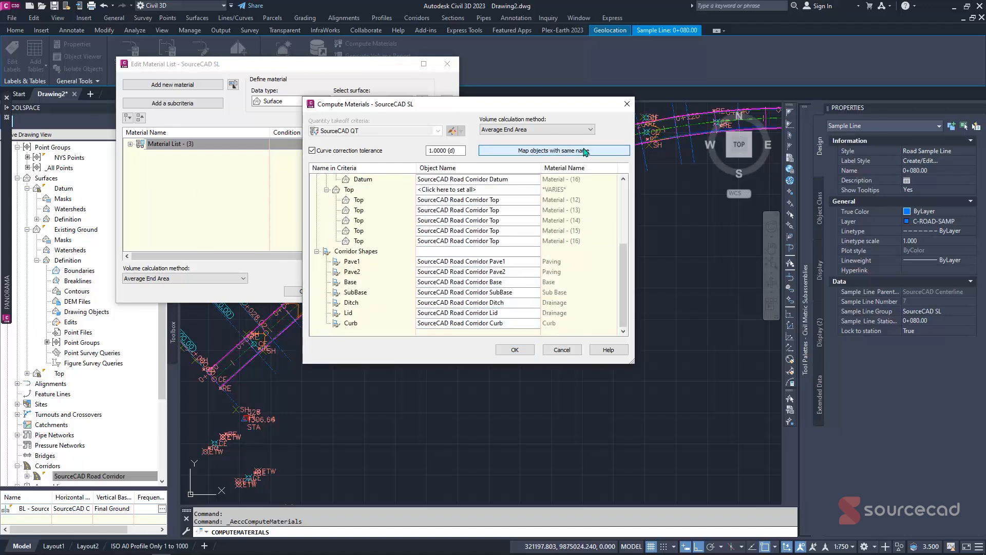
pyautogui.moveTo(623, 260); pyautogui.dragTo(624, 198)
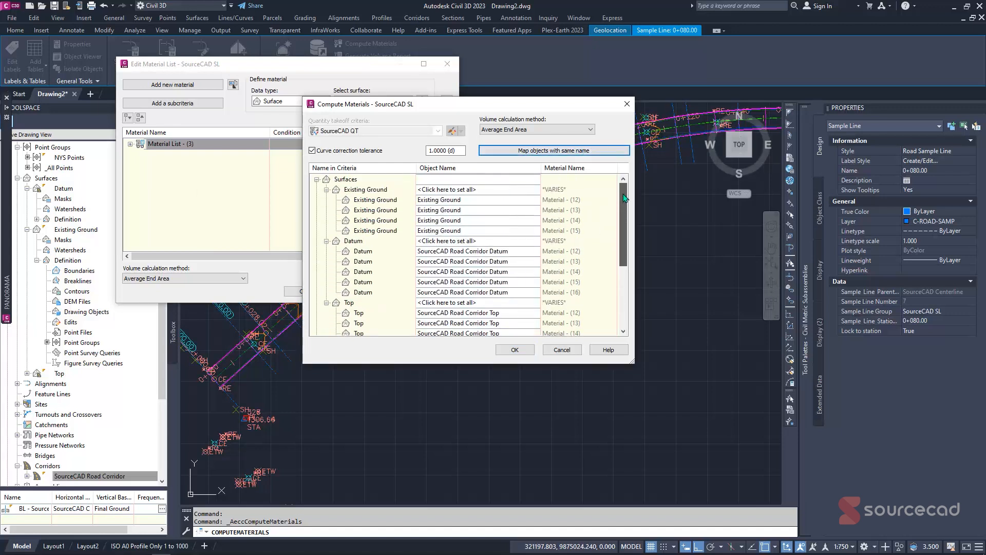
# Set Existing Ground to the Existing Ground surface, check the Datum, Top and corridor shape mappings, and accept the SourceCAD QT material computation.
pyautogui.click(442, 190)
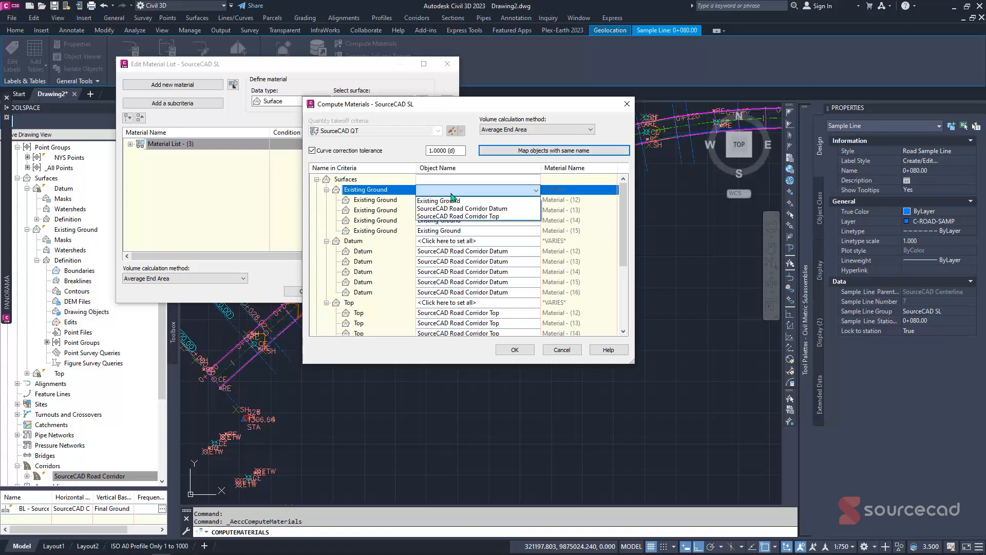
pyautogui.click(446, 200)
pyautogui.click(448, 242)
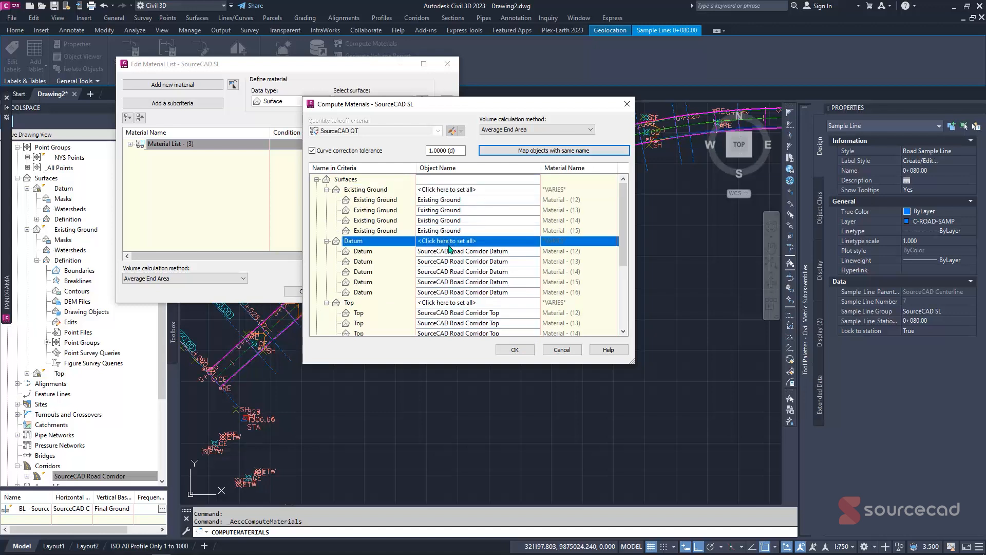
pyautogui.click(485, 261)
pyautogui.scroll(-2, 623, 246)
pyautogui.click(503, 252)
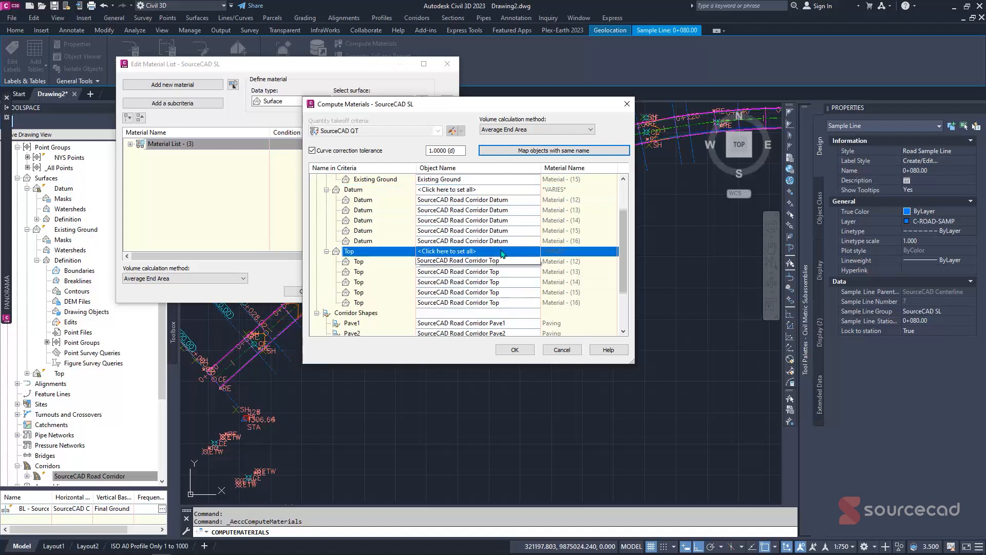
pyautogui.click(480, 279)
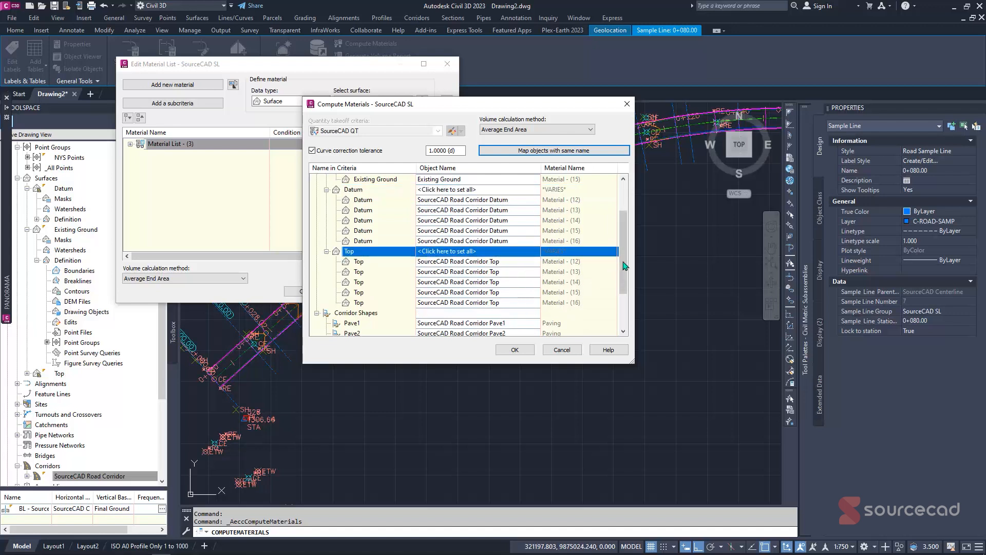
pyautogui.scroll(-2, 378, 273)
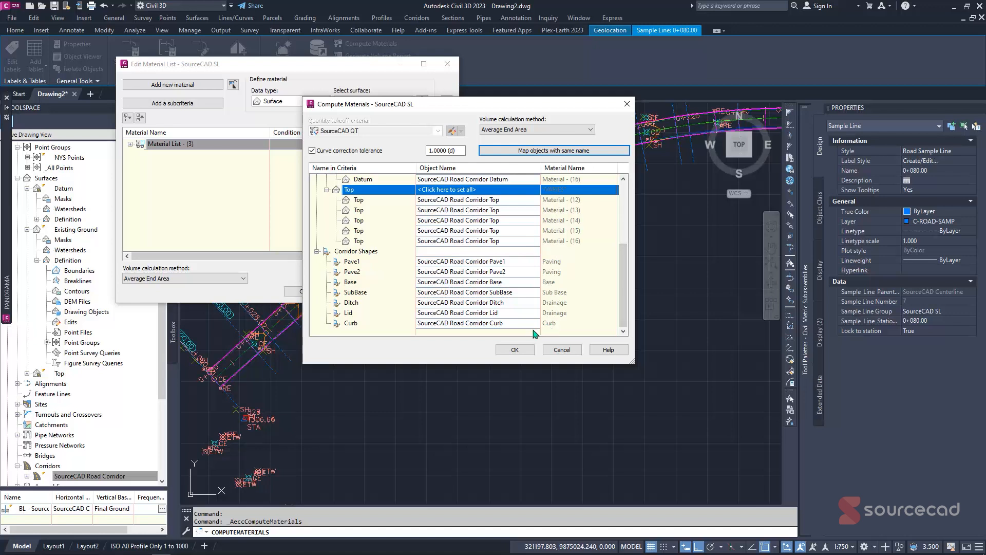
pyautogui.click(499, 350)
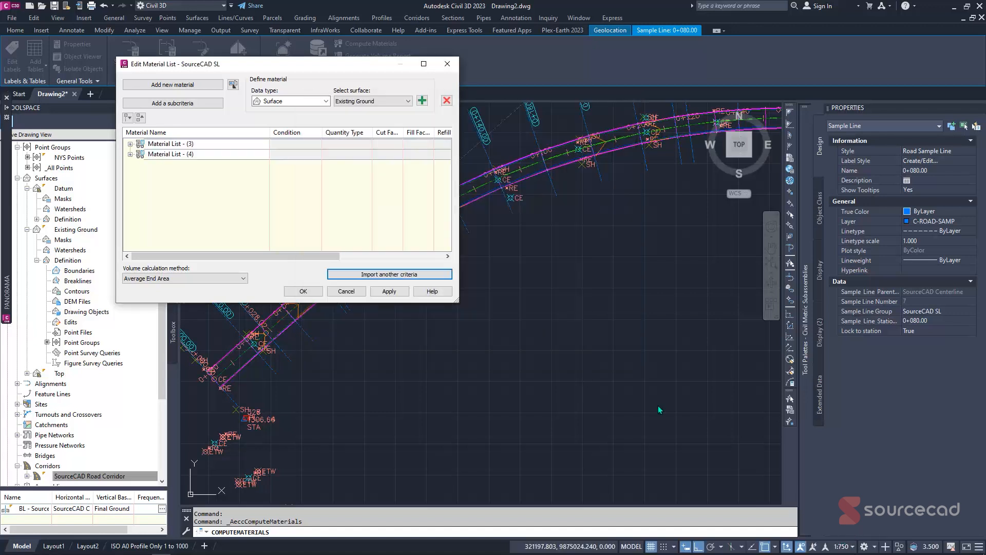
# Check the materials in the newly imported Material List - (4) and rename the list SourceCAD Material List.
pyautogui.click(131, 154)
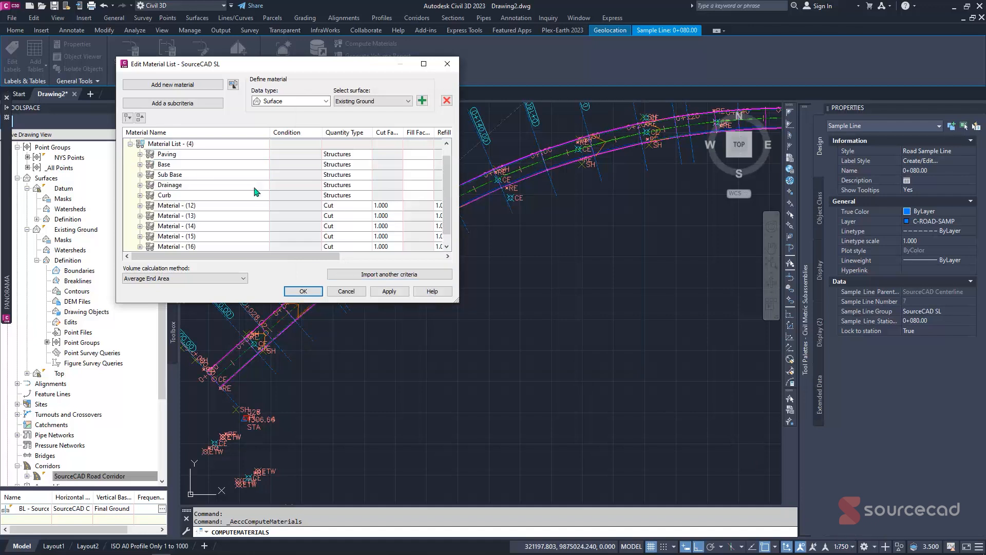
pyautogui.scroll(1, 385, 193)
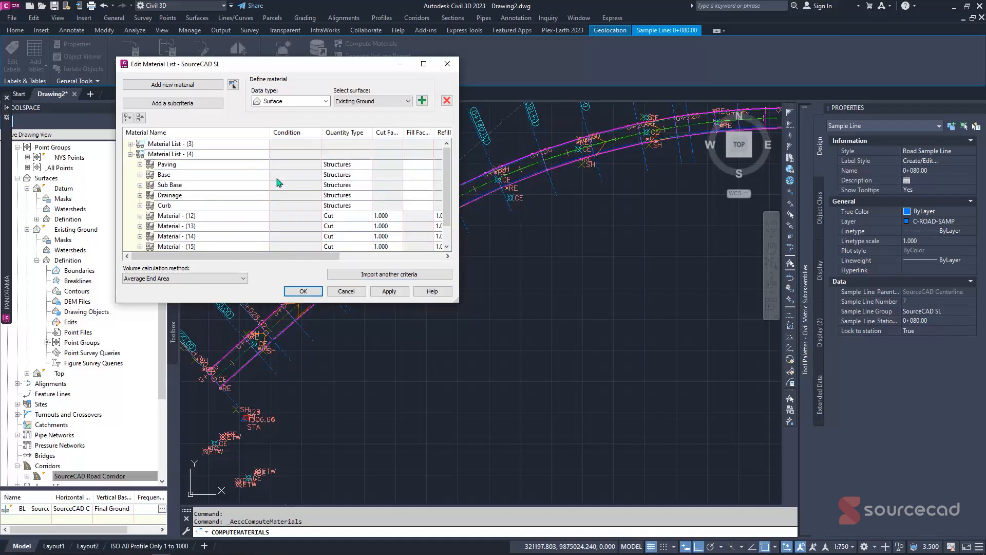
pyautogui.click(130, 154)
pyautogui.click(194, 158)
pyautogui.click(200, 156)
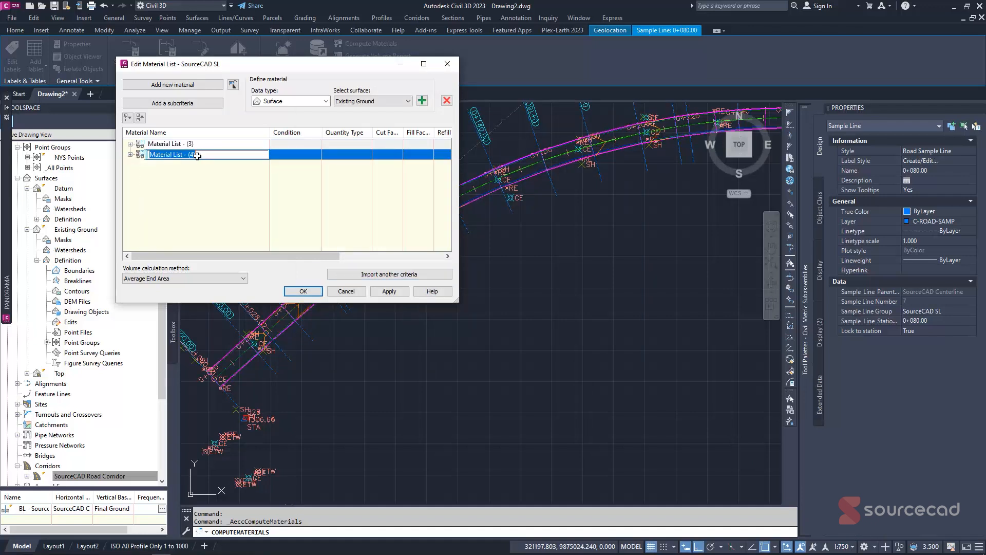
pyautogui.moveTo(198, 155); pyautogui.dragTo(182, 153)
pyautogui.write('SourceCAD')
pyautogui.click(206, 183)
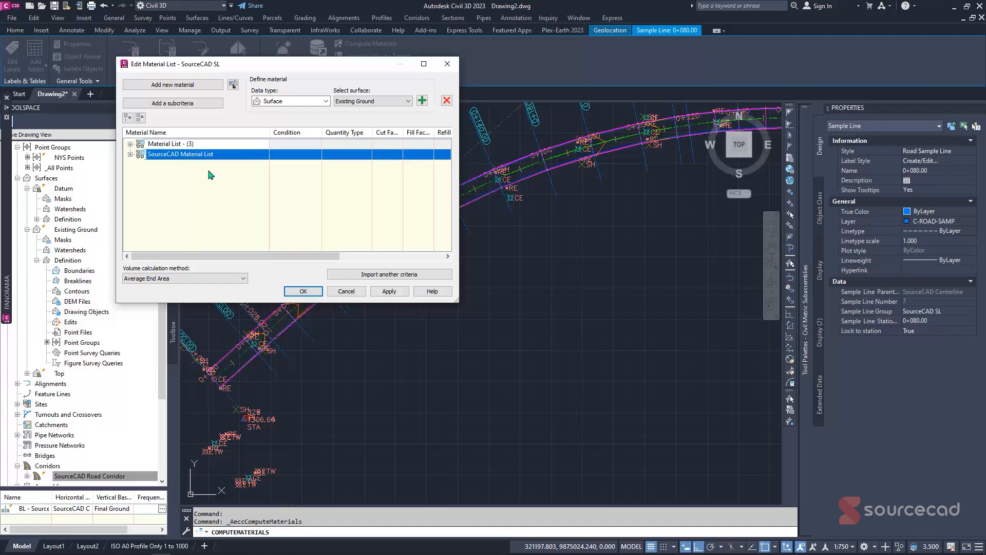
# Examine the materials of SourceCAD Material List, including the surface conditions of the numbered cut materials.
pyautogui.scroll(-1, 190, 190)
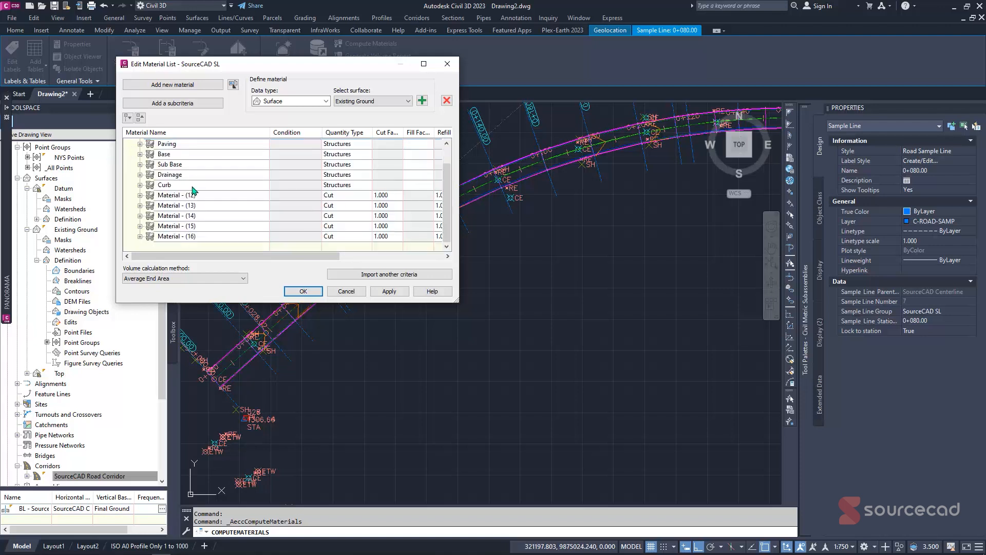
pyautogui.scroll(1, 190, 190)
pyautogui.scroll(-1, 376, 209)
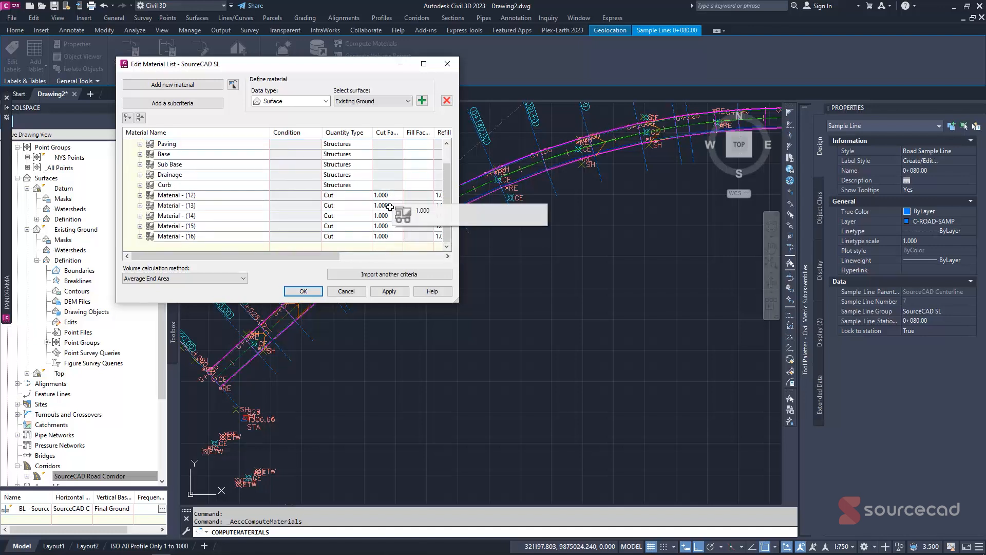
pyautogui.click(140, 195)
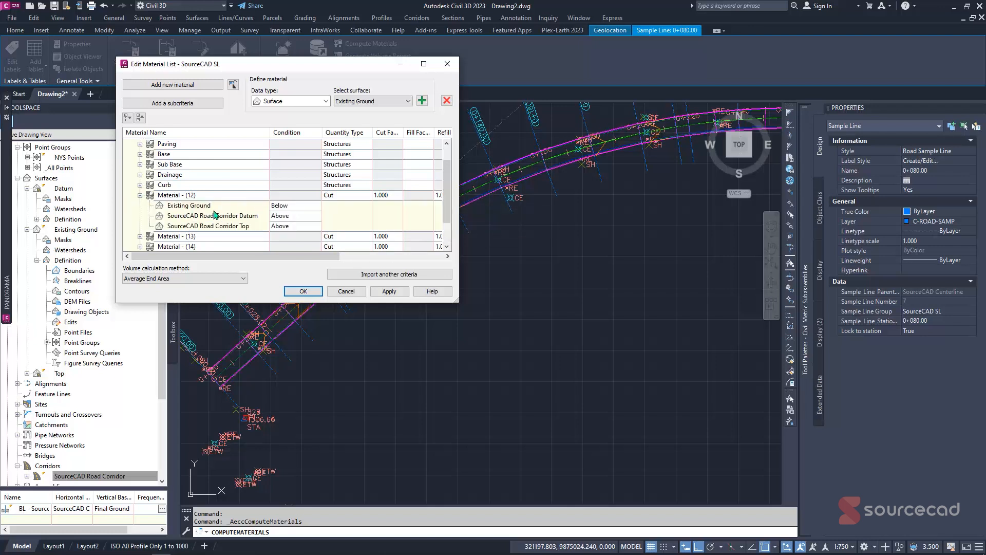
pyautogui.scroll(-1, 186, 218)
pyautogui.click(140, 205)
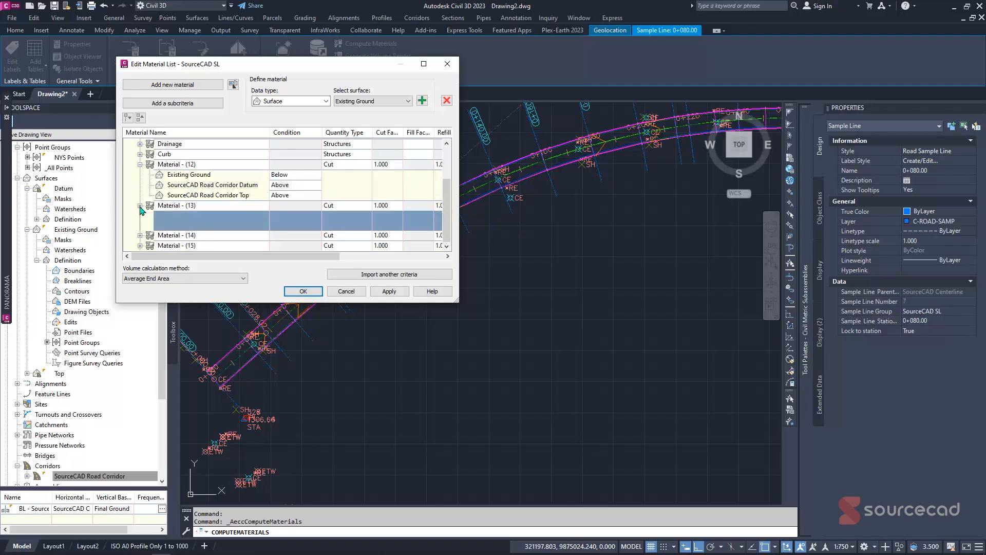
pyautogui.scroll(-1, 155, 226)
pyautogui.scroll(3, 142, 221)
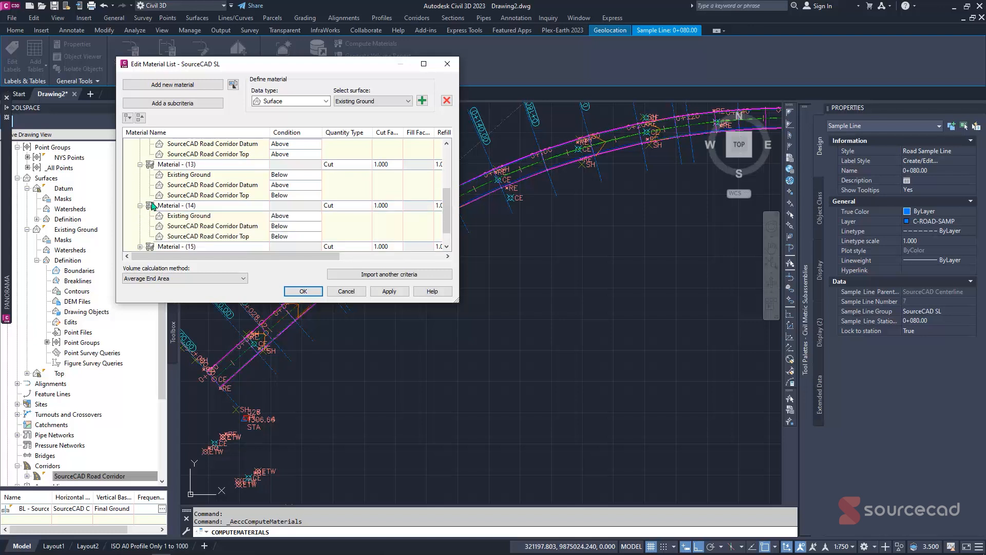
pyautogui.click(140, 215)
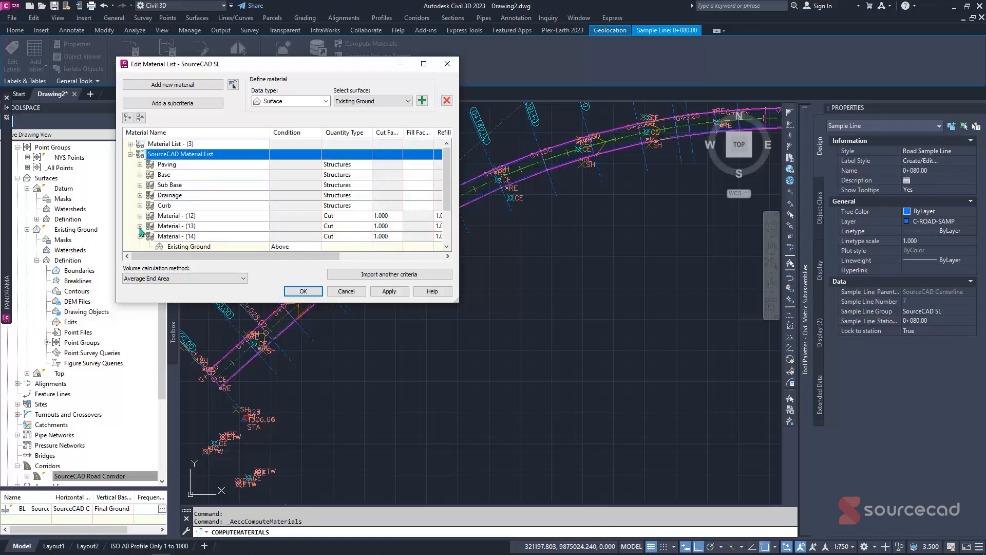
pyautogui.scroll(-1, 140, 214)
pyautogui.click(140, 206)
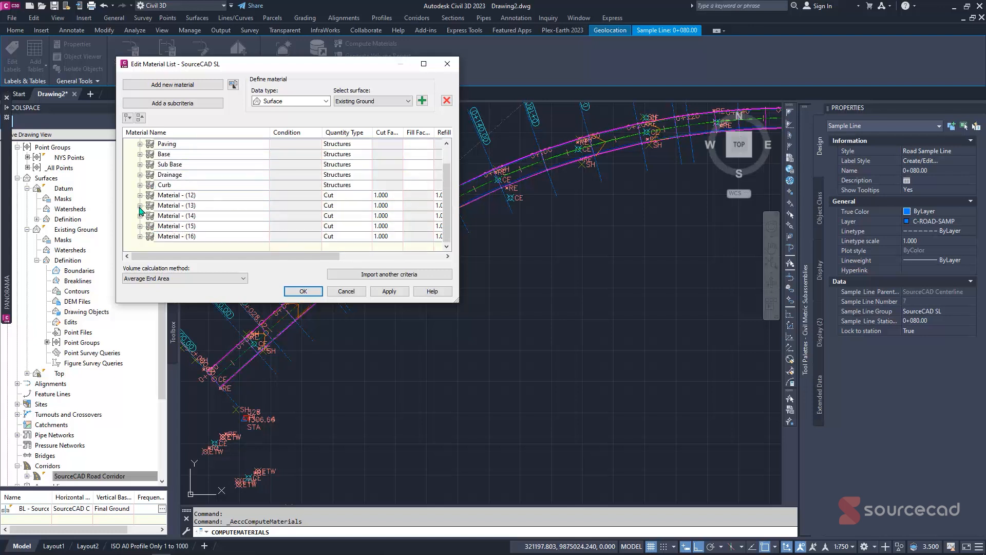
# Delete the cut materials Material - (12) to Material - (16) from SourceCAD Material List.
pyautogui.click(185, 236)
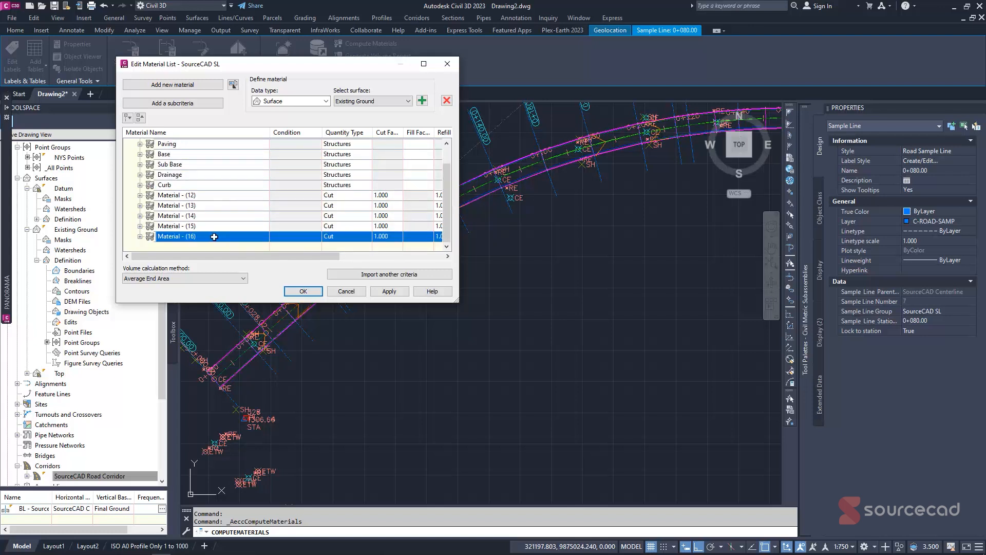
pyautogui.click(446, 100)
pyautogui.click(194, 238)
pyautogui.click(447, 101)
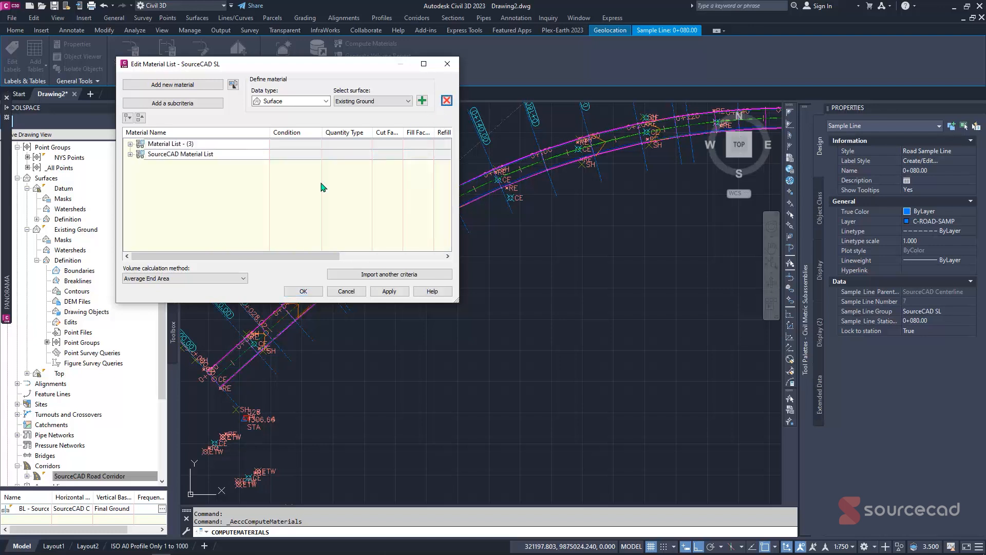
pyautogui.click(446, 102)
pyautogui.click(225, 225)
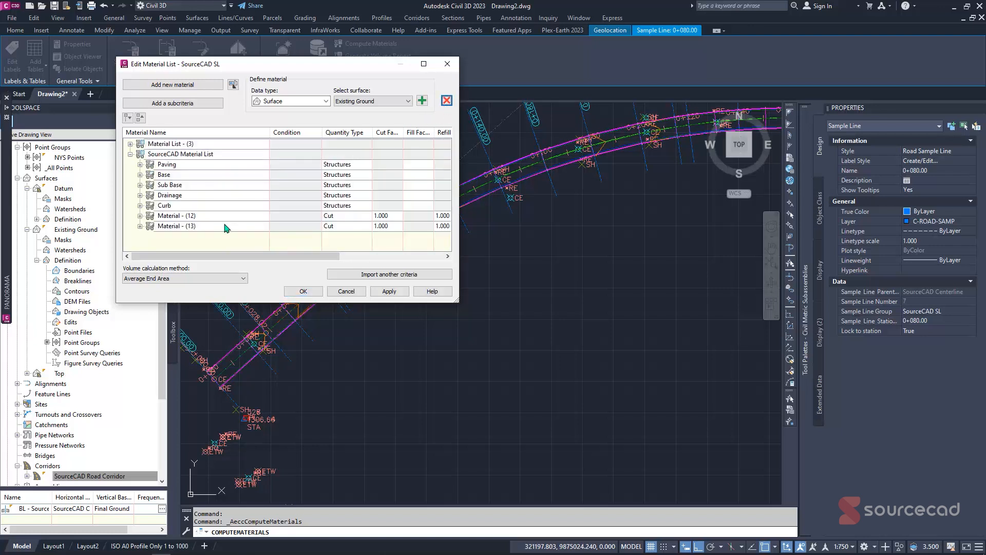
pyautogui.click(447, 102)
pyautogui.click(211, 216)
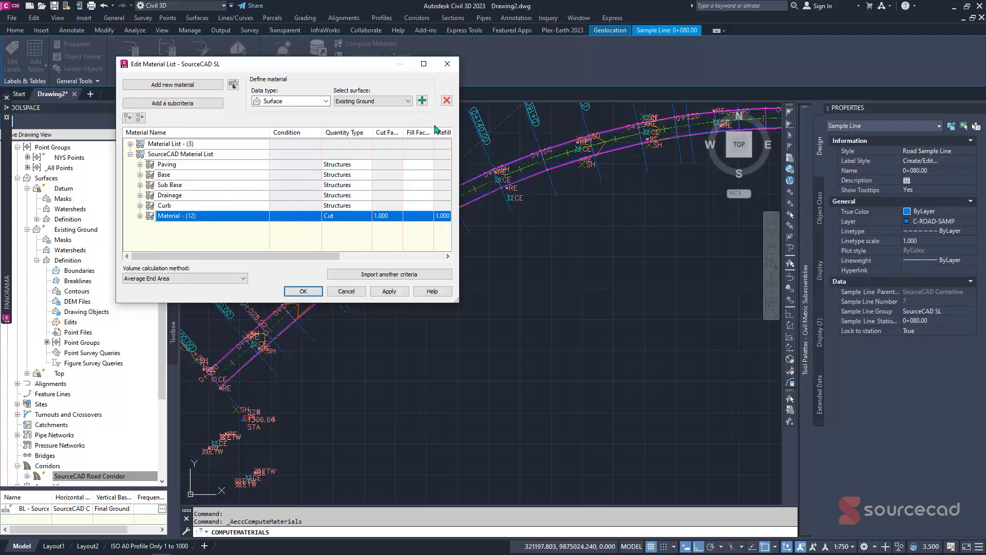
pyautogui.click(446, 101)
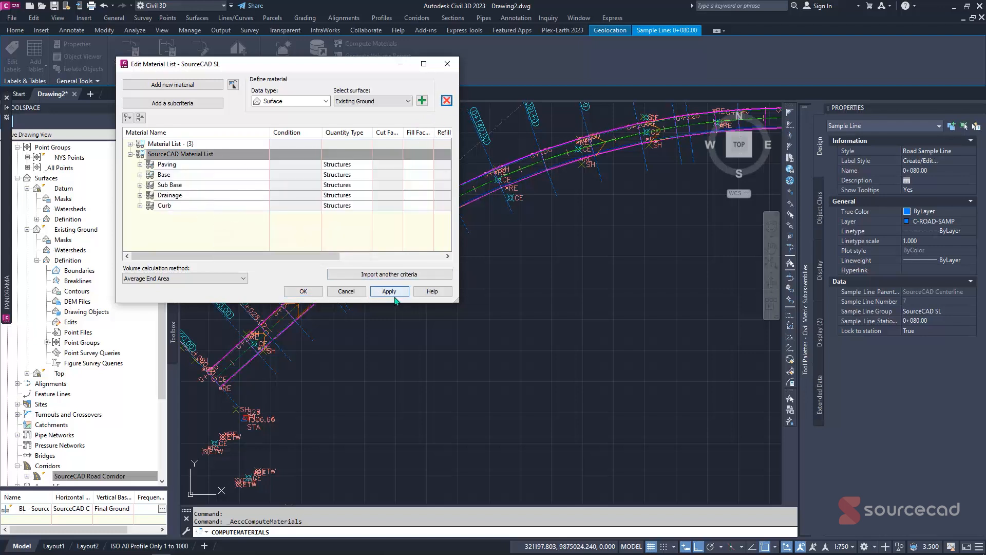
# Keep Average End Area as the volume calculation method, then apply and accept the edited material list.
pyautogui.click(219, 281)
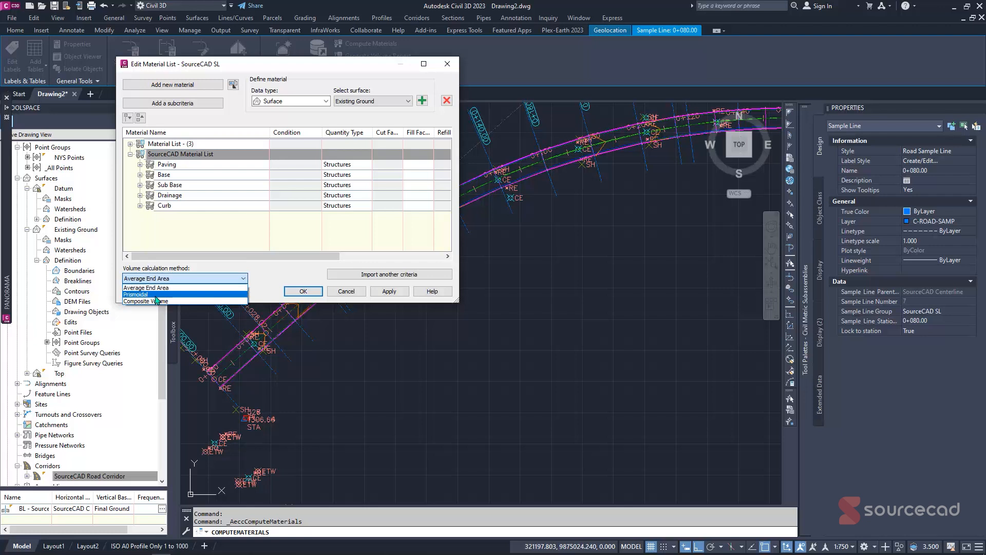
pyautogui.click(206, 287)
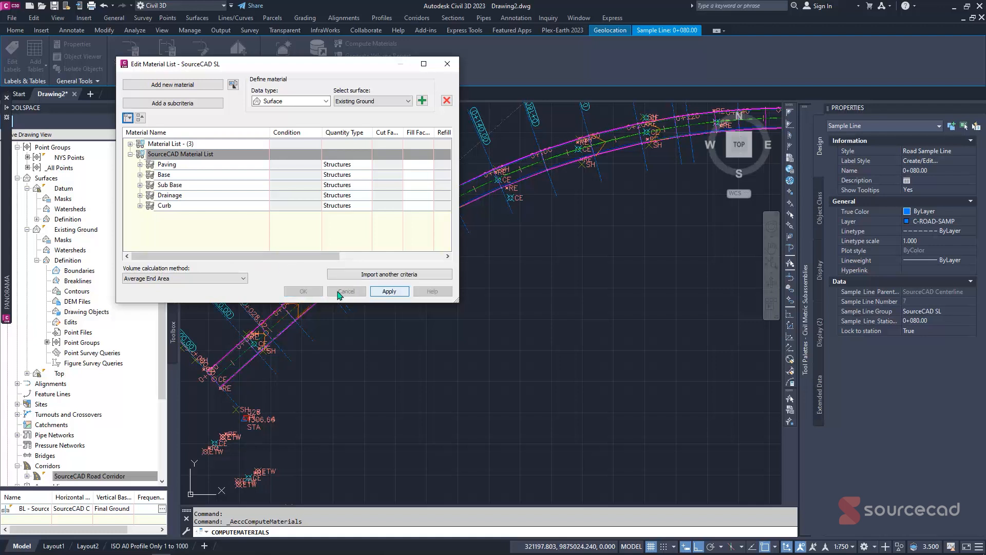
pyautogui.click(305, 291)
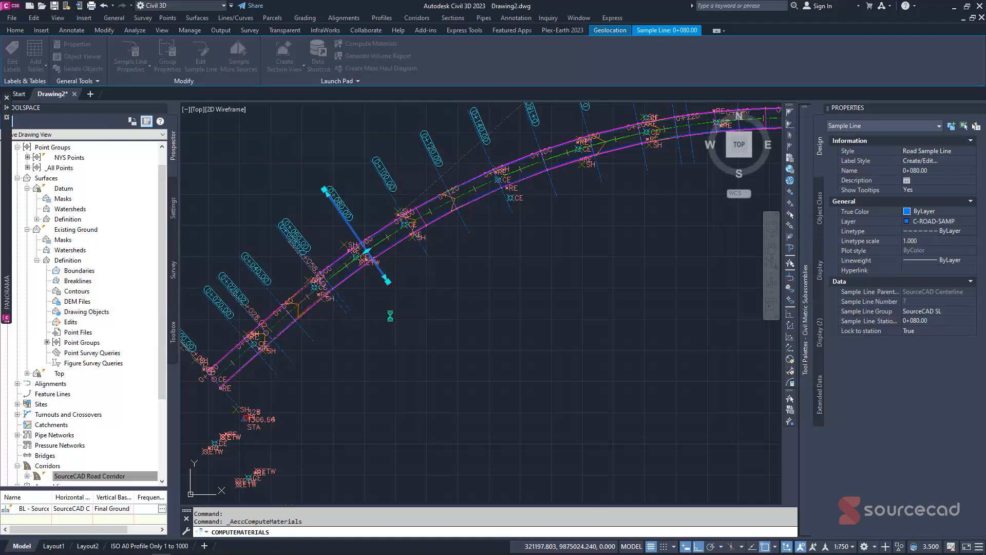
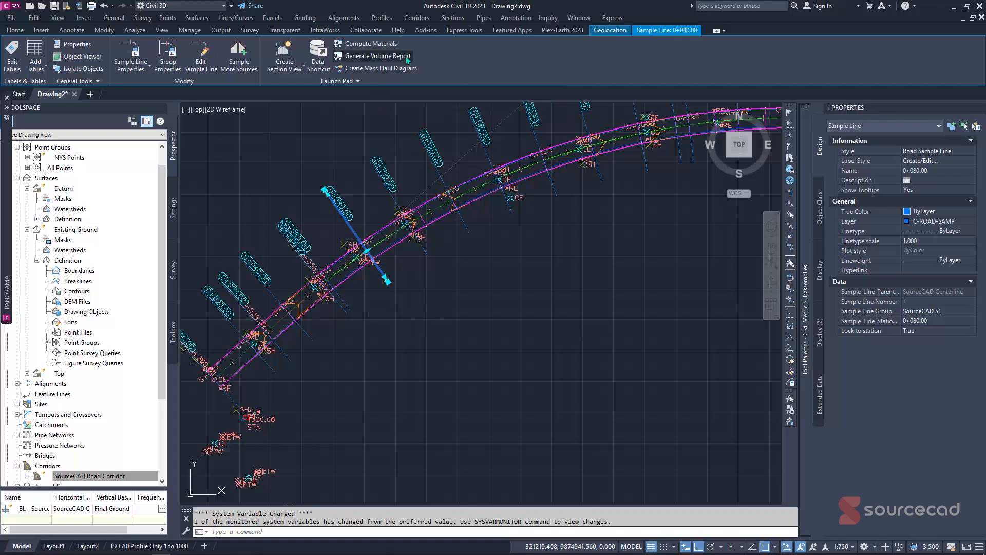
# Generate a volume report for SourceCAD SL from SourceCAD Material List, examine its station table and return to the drawing.
pyautogui.click(404, 56)
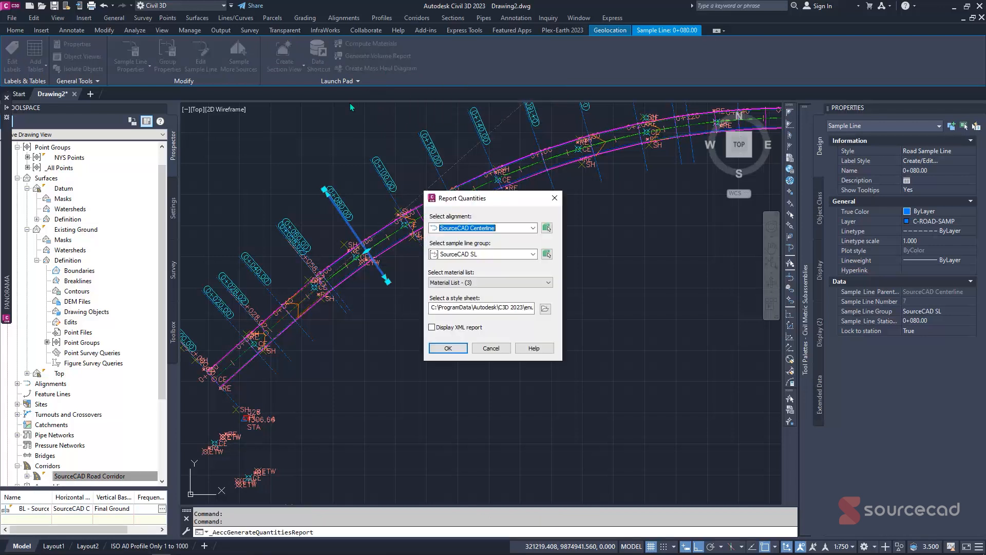
pyautogui.click(491, 283)
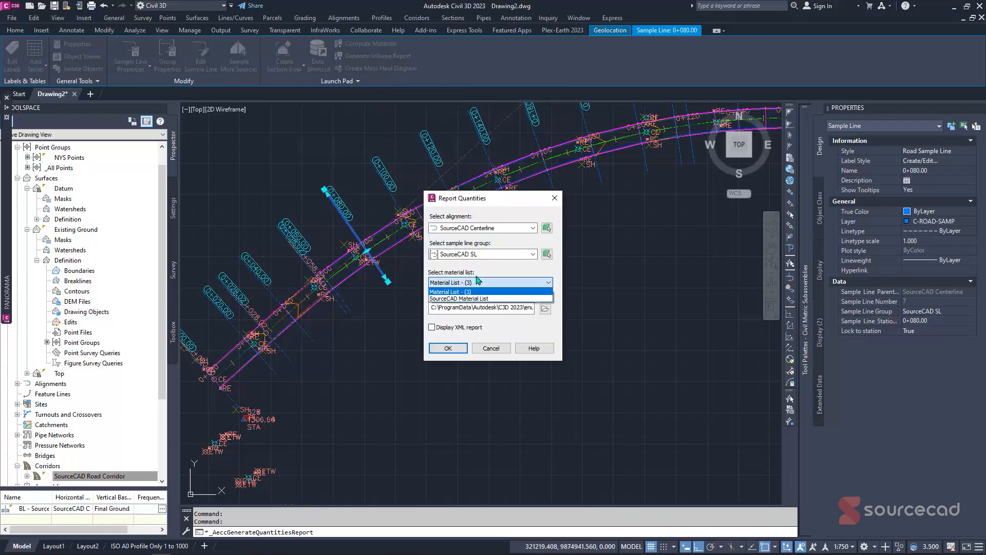
pyautogui.click(462, 301)
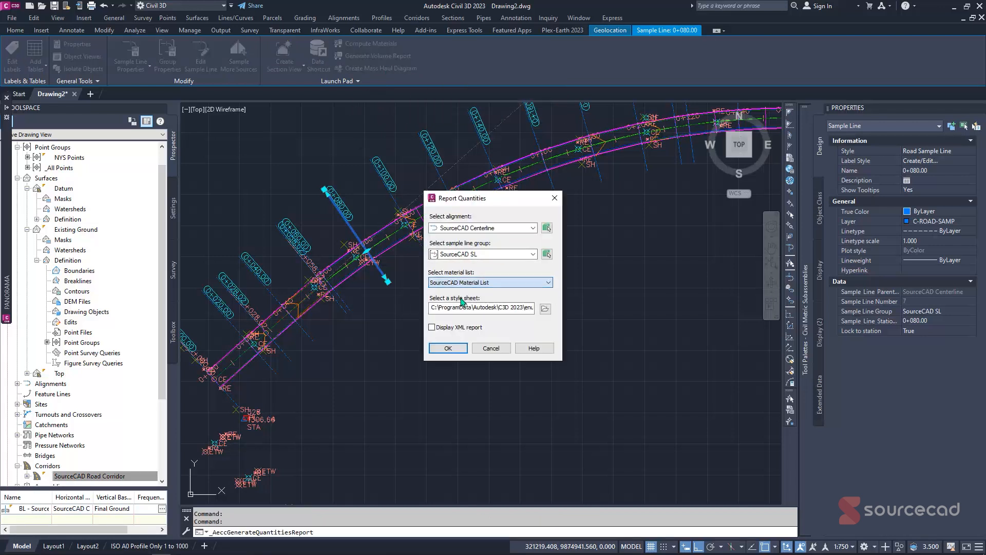
pyautogui.click(451, 349)
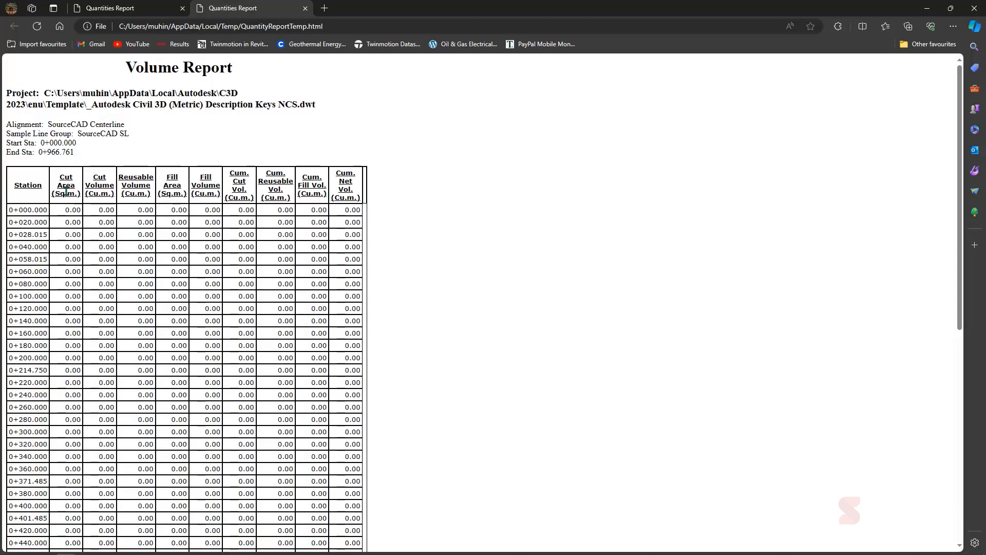
pyautogui.scroll(-1, 75, 242)
pyautogui.moveTo(75, 148); pyautogui.dragTo(178, 159)
pyautogui.click(92, 238)
pyautogui.scroll(1, 84, 150)
pyautogui.click(927, 7)
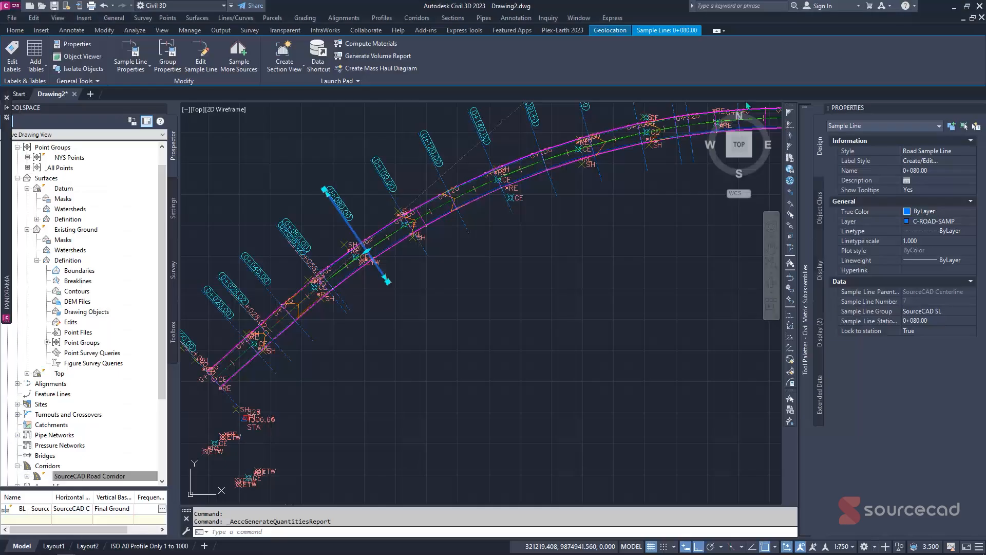
# Generate a volume report for SourceCAD SL from SourceCAD Material List using the Select Material style sheet.
pyautogui.click(406, 57)
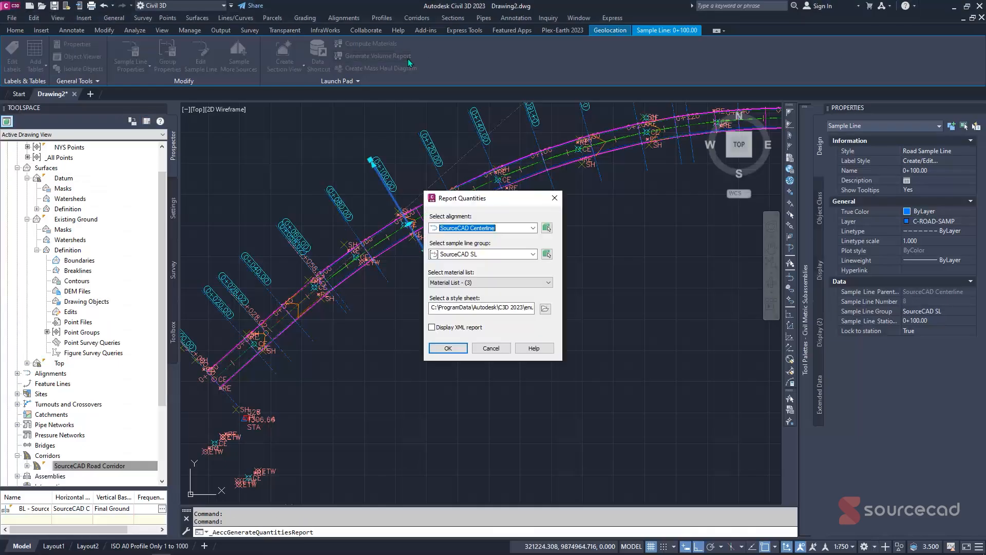
pyautogui.click(468, 284)
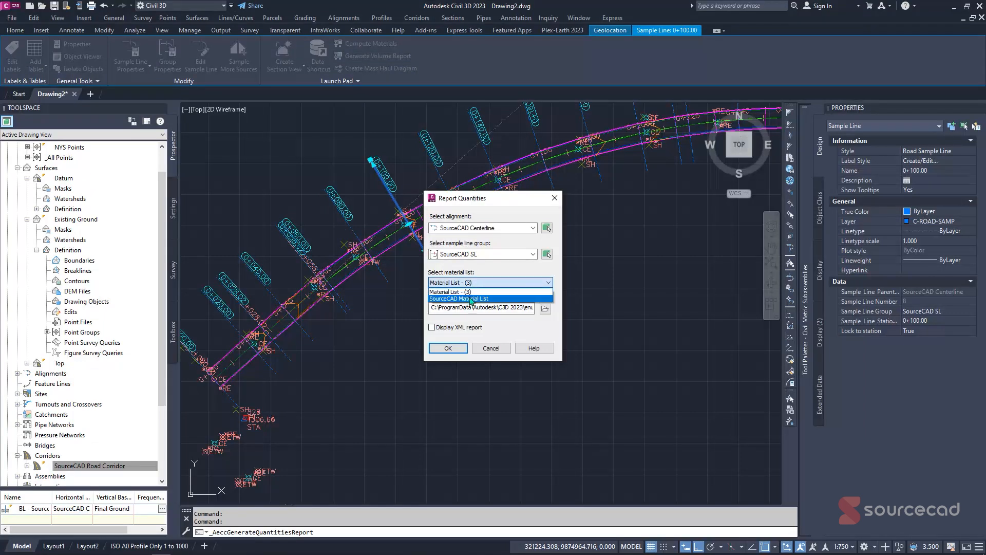
pyautogui.click(484, 299)
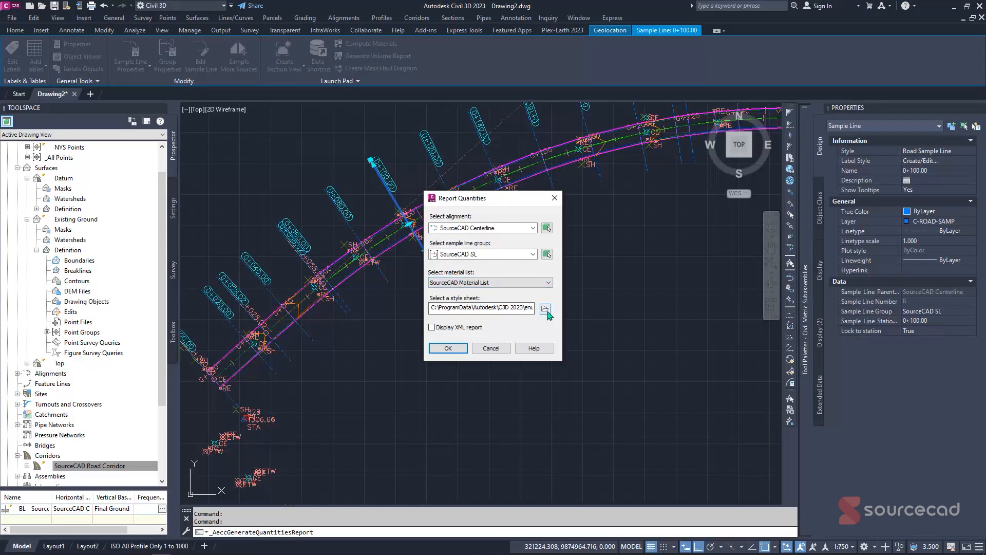
pyautogui.click(545, 309)
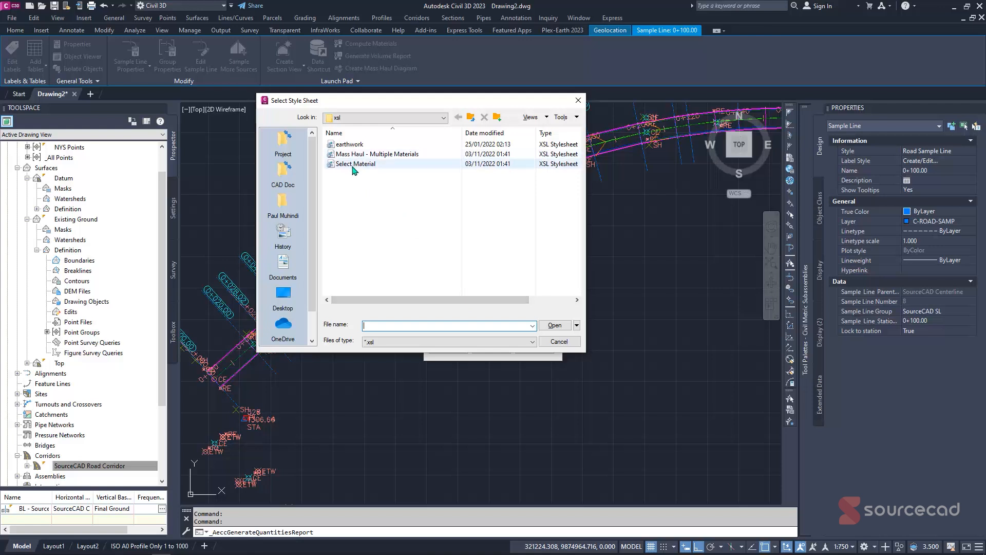
pyautogui.doubleClick(356, 165)
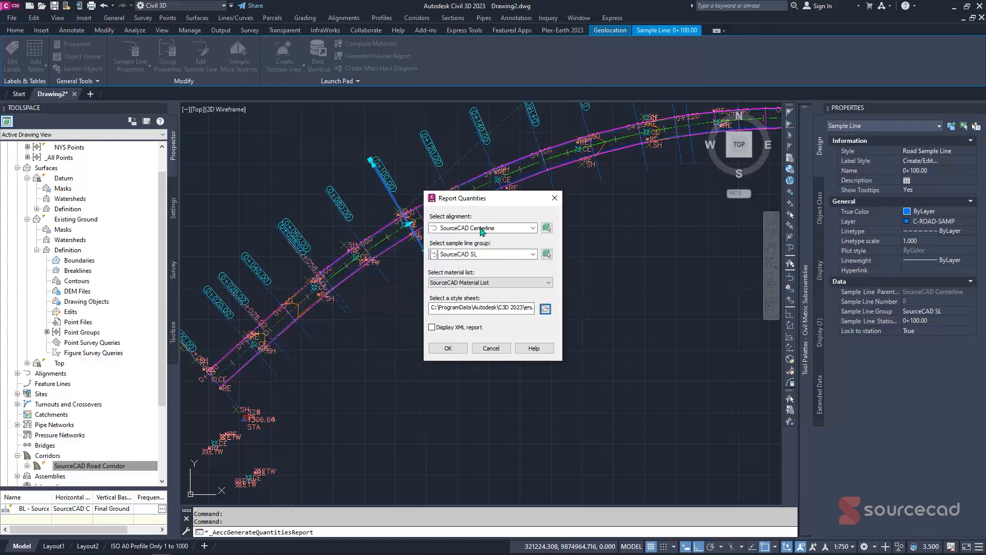
pyautogui.moveTo(515, 308); pyautogui.dragTo(569, 309)
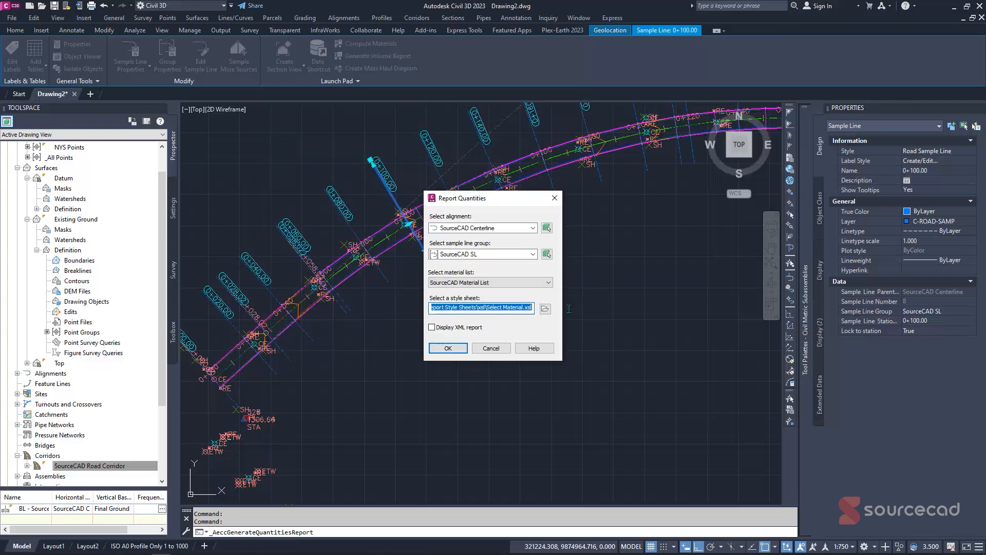
pyautogui.click(518, 309)
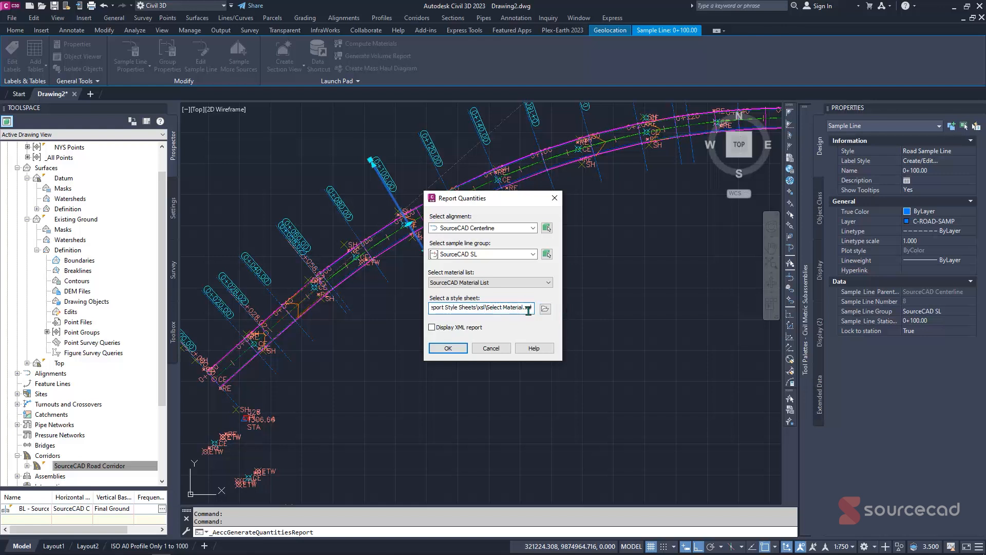
pyautogui.click(445, 348)
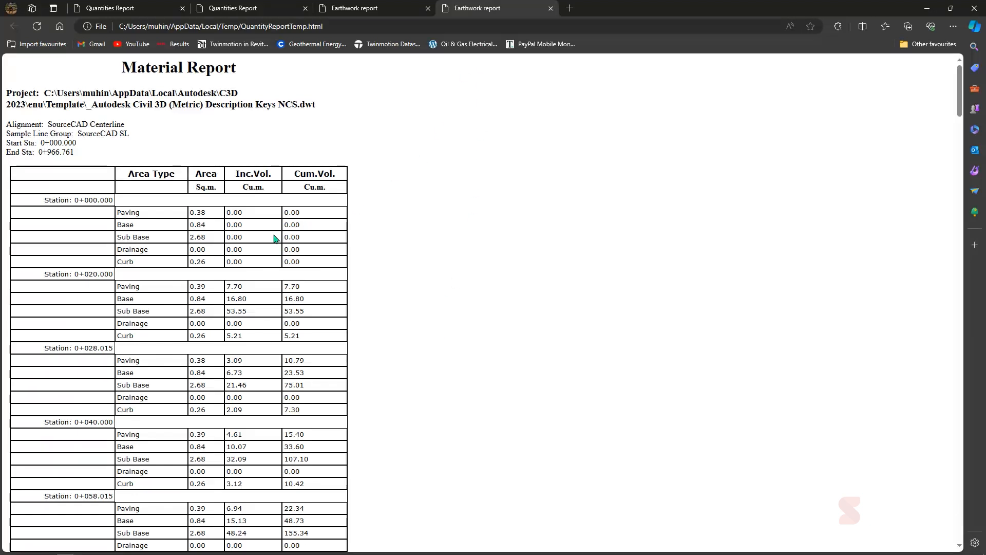
# Examine the Material Report's material rows at the first stations and the cumulative volumes at the last station.
pyautogui.doubleClick(122, 211)
pyautogui.moveTo(117, 225); pyautogui.dragTo(148, 238)
pyautogui.click(126, 252)
pyautogui.doubleClick(127, 252)
pyautogui.click(130, 276)
pyautogui.moveTo(959, 103); pyautogui.dragTo(924, 550)
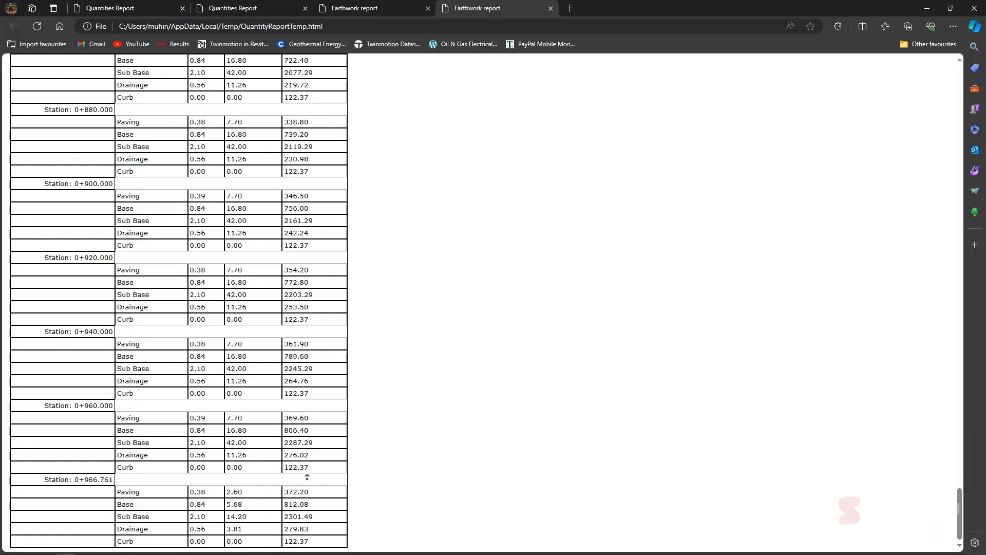
pyautogui.press('Home')
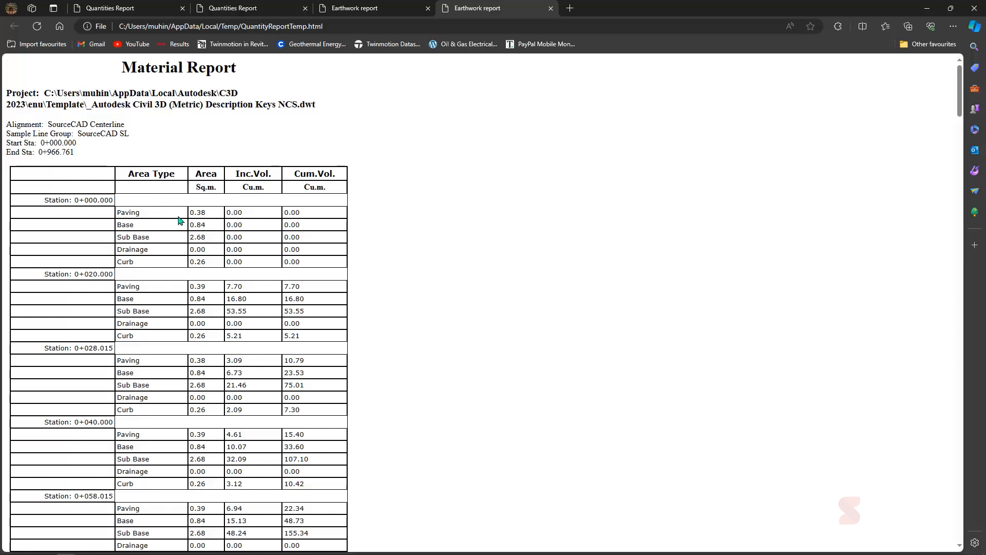
# Compare the drainage and curb quantities at station 0+000.000 with those at stations 0+479.493 and 0+480.000, and return to the drawing.
pyautogui.moveTo(210, 265); pyautogui.dragTo(197, 265)
pyautogui.click(194, 269)
pyautogui.doubleClick(120, 250)
pyautogui.scroll(-20, 211, 272)
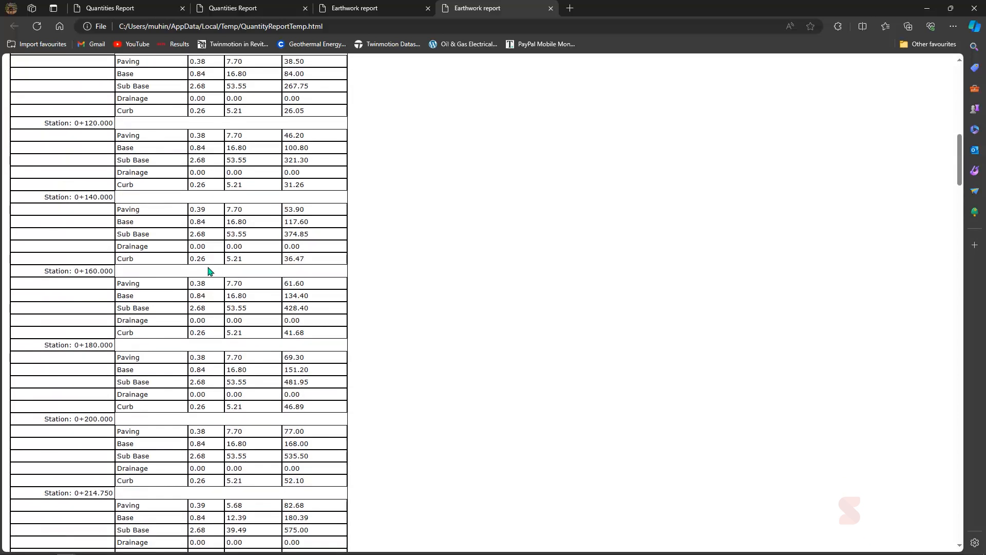
pyautogui.scroll(-14, 211, 280)
pyautogui.moveTo(193, 400); pyautogui.dragTo(292, 402)
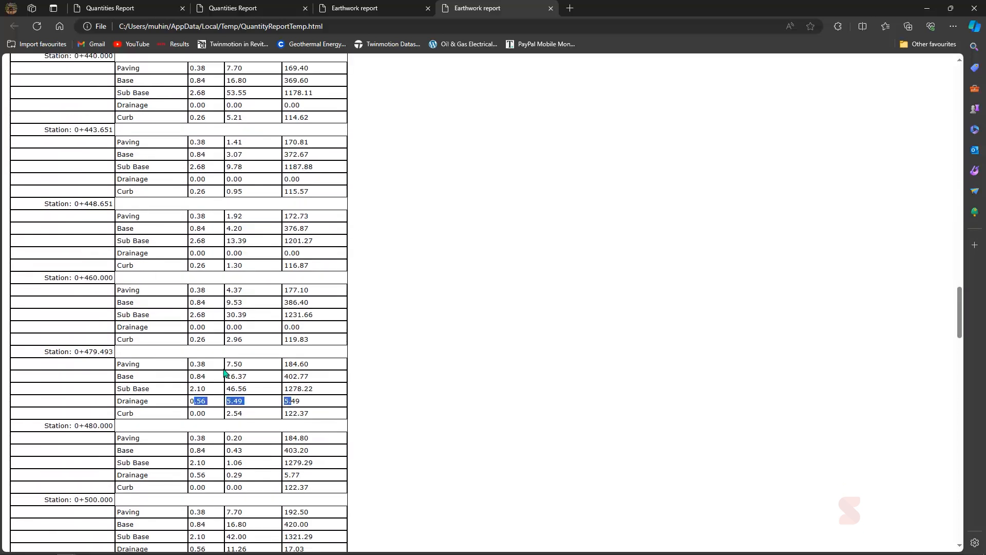
pyautogui.click(186, 403)
pyautogui.moveTo(191, 402); pyautogui.dragTo(328, 409)
pyautogui.click(225, 406)
pyautogui.moveTo(191, 404); pyautogui.dragTo(348, 488)
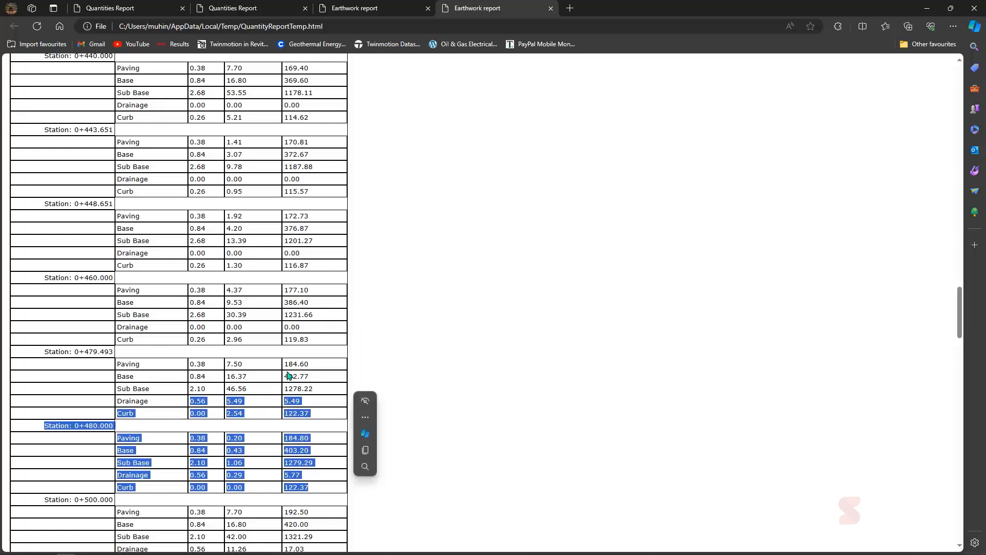
pyautogui.hotkey('alt', 'Tab')
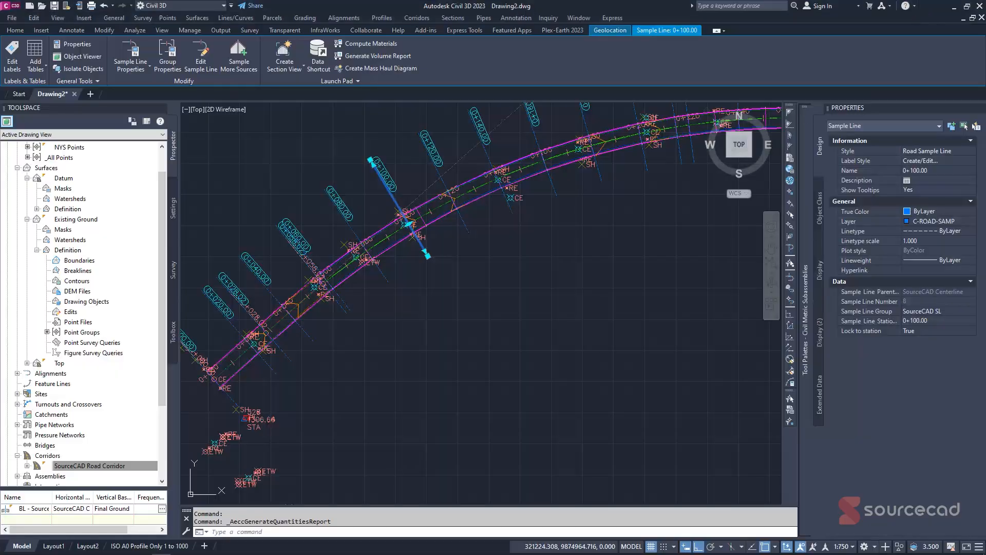
# Deselect the sample line, execute the corridor Volume Report from the Reports Manager and check its material list and station range.
pyautogui.press('Escape')
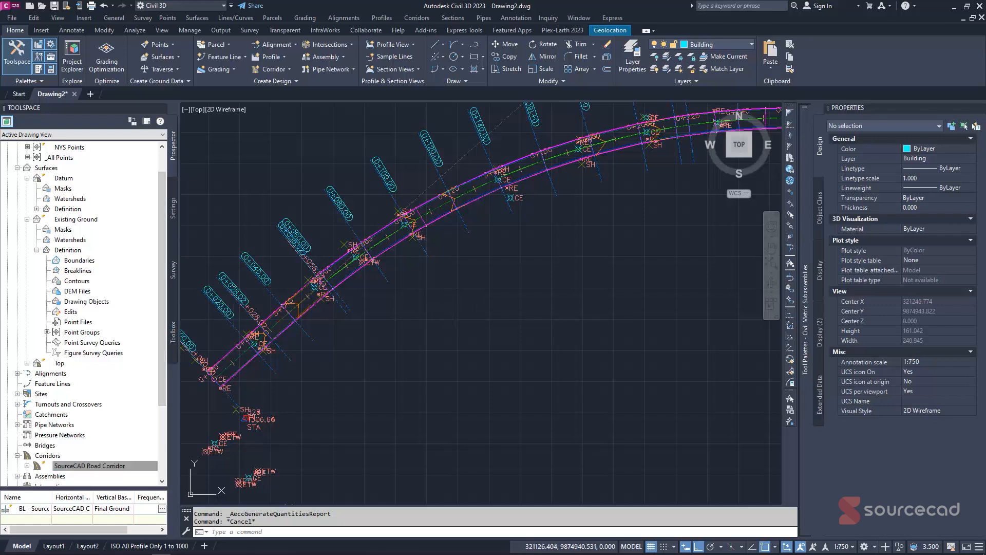
pyautogui.click(173, 332)
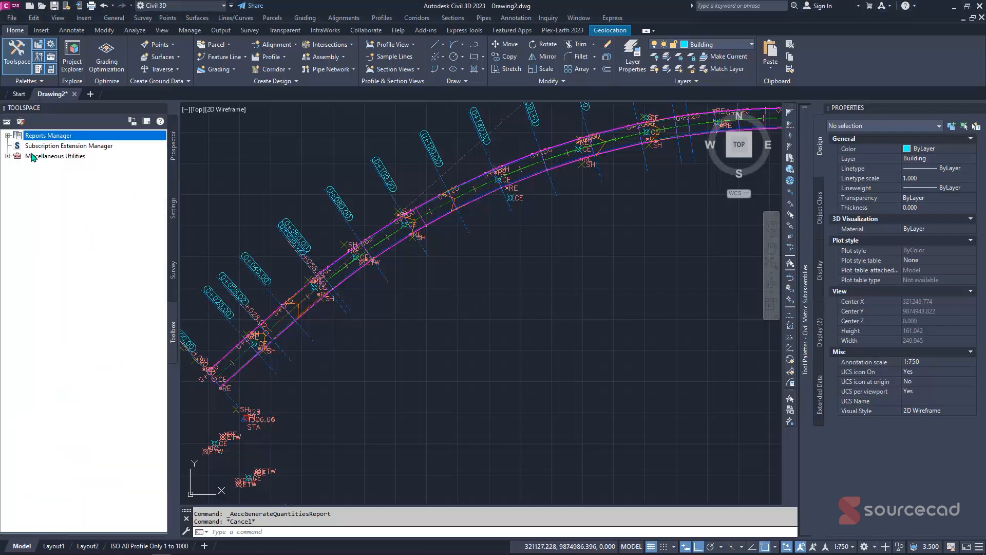
pyautogui.click(174, 146)
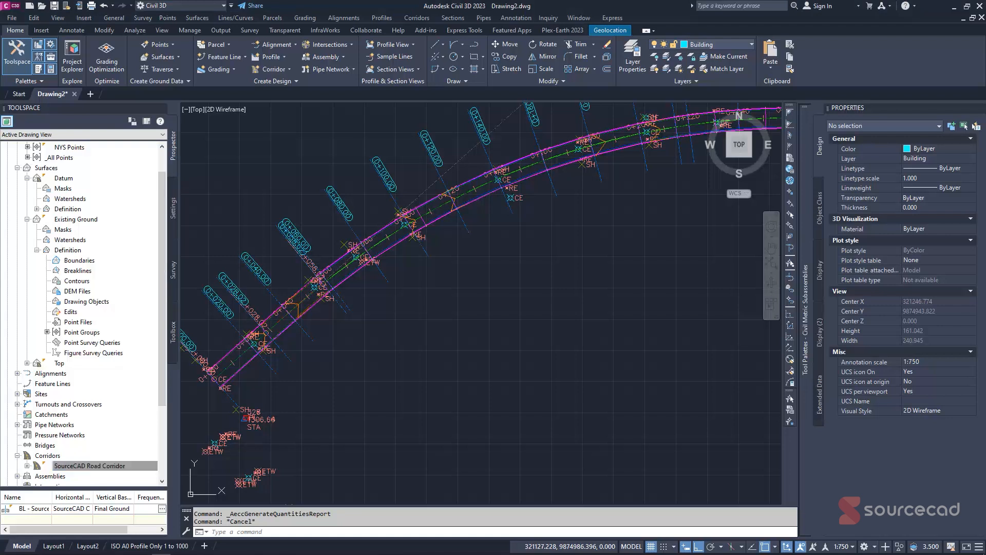
pyautogui.click(174, 335)
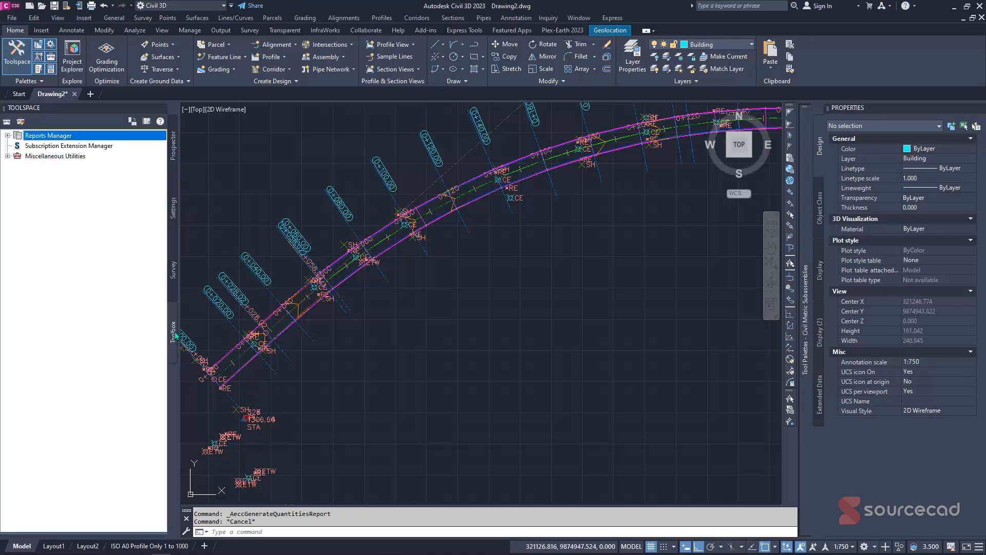
pyautogui.click(8, 136)
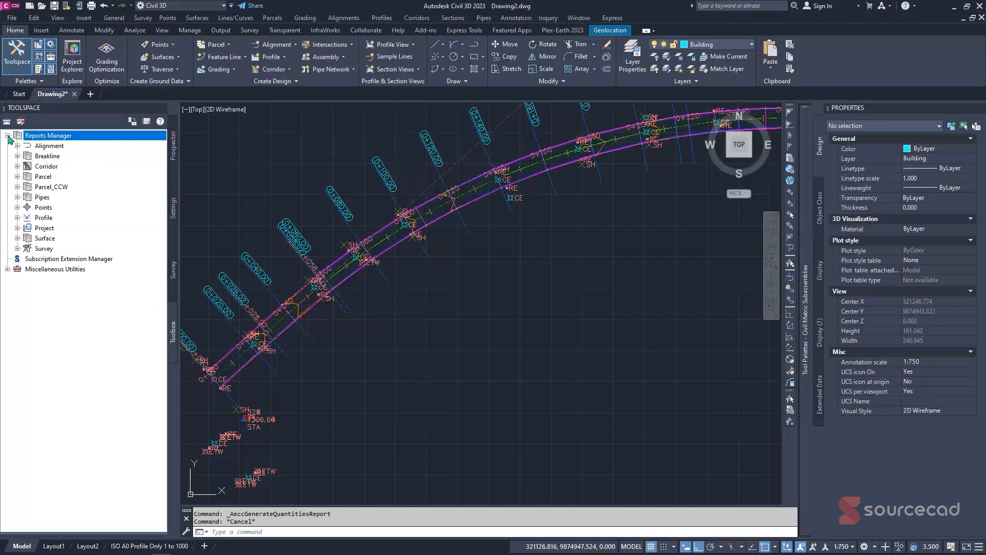
pyautogui.click(18, 167)
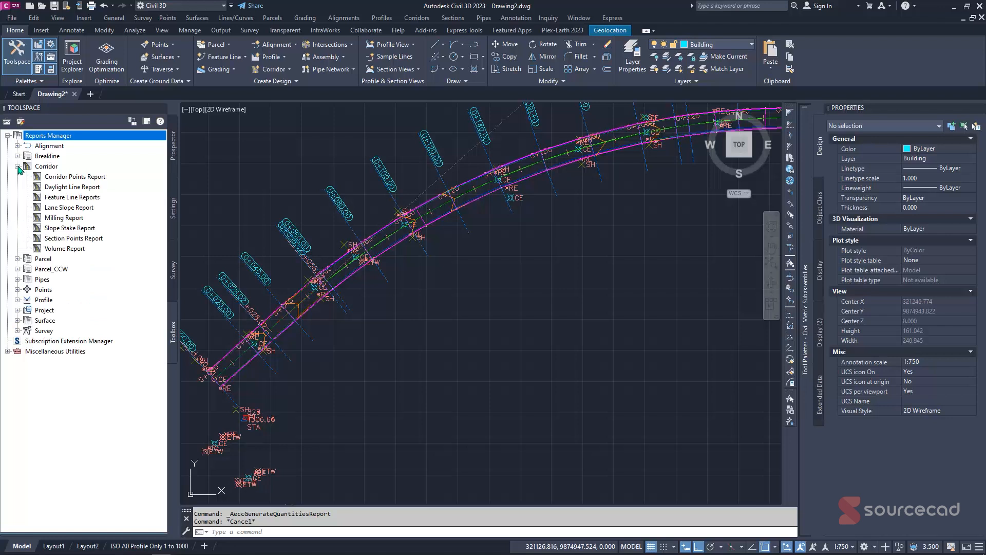
pyautogui.click(58, 177)
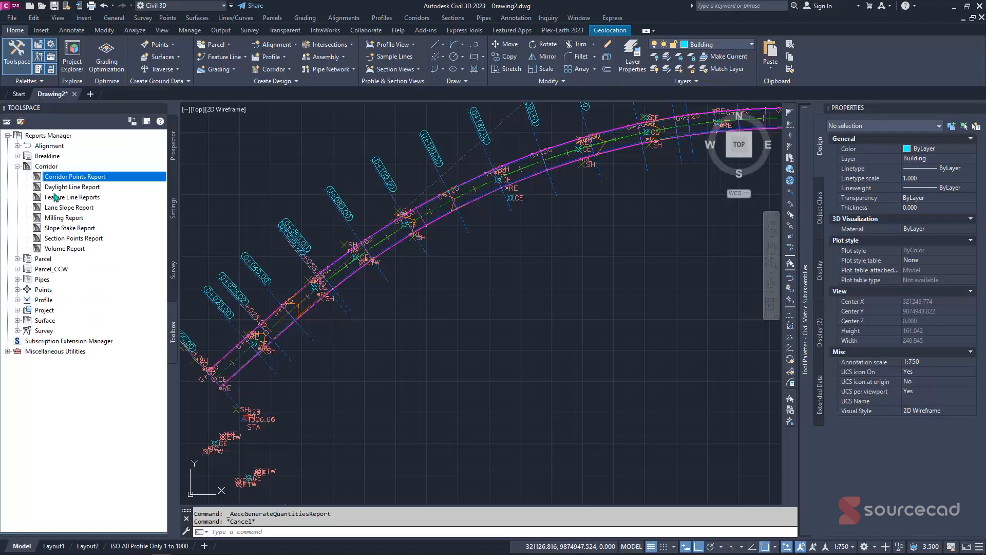
pyautogui.click(67, 250)
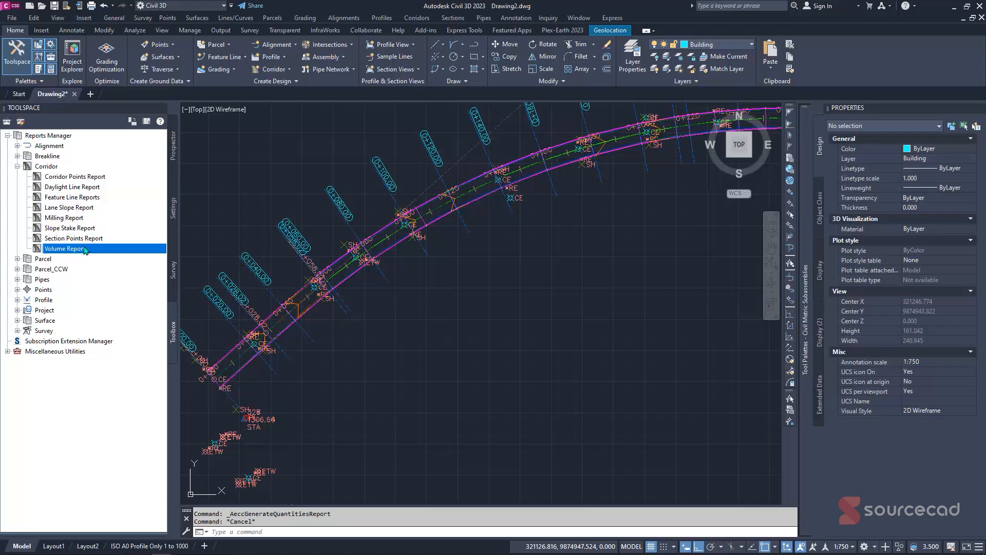
pyautogui.rightClick(92, 251)
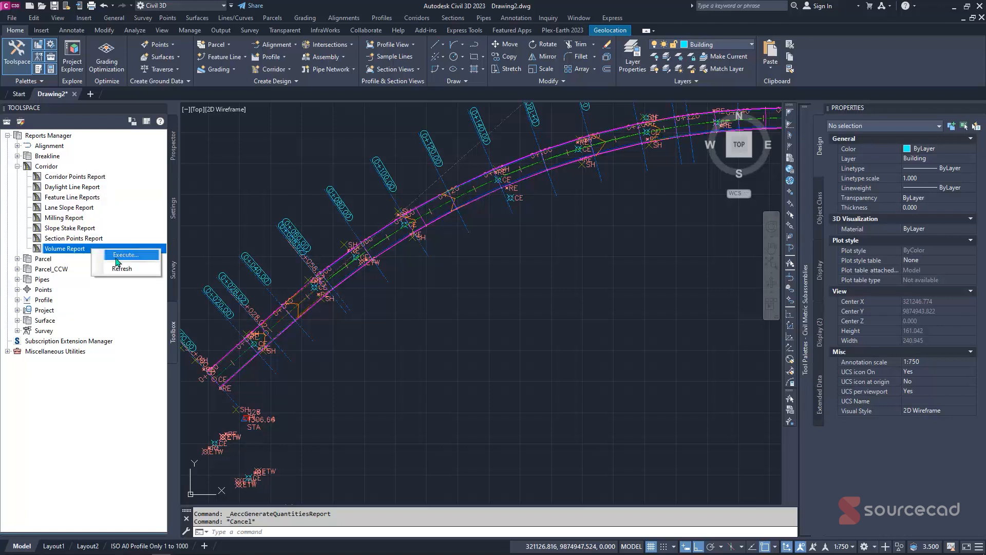
pyautogui.click(115, 257)
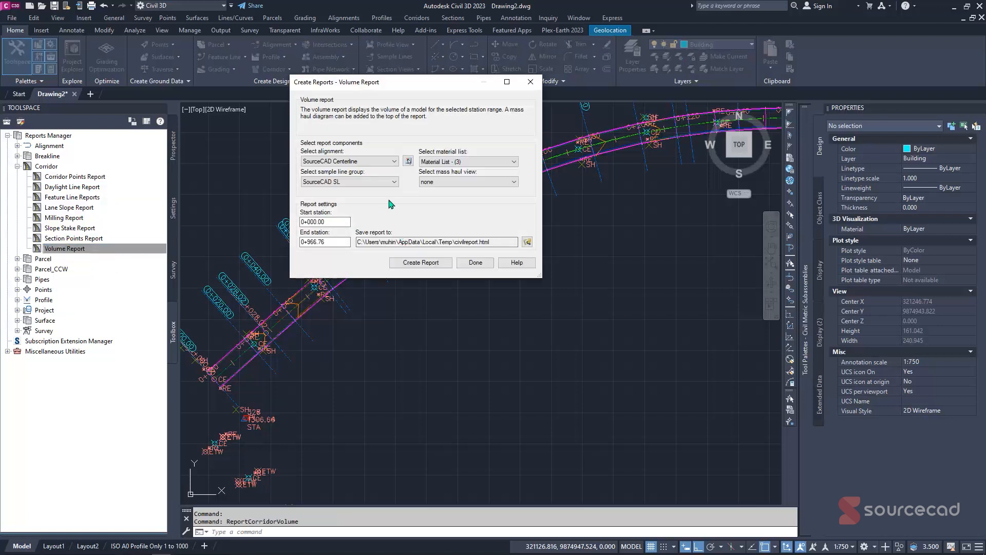
pyautogui.click(499, 162)
pyautogui.click(492, 162)
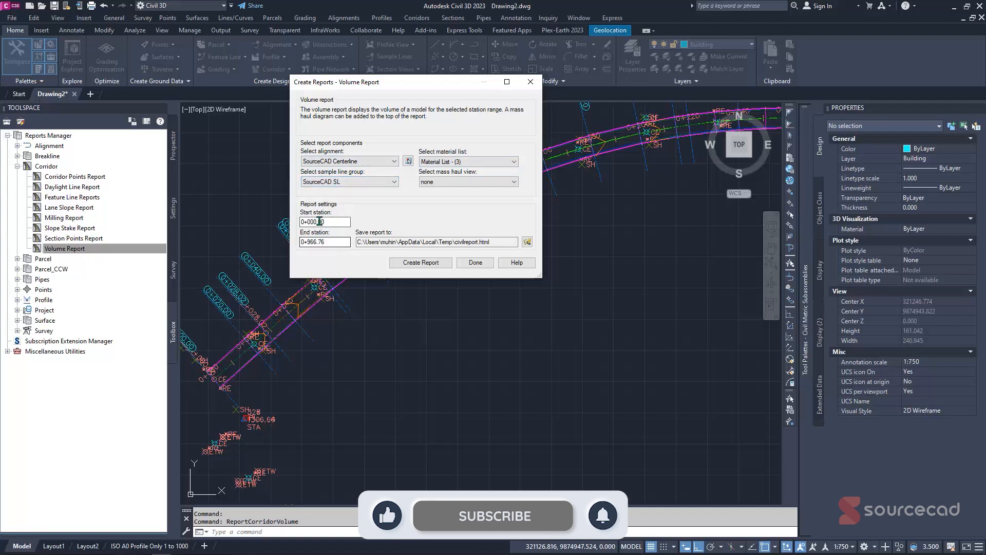
pyautogui.click(322, 242)
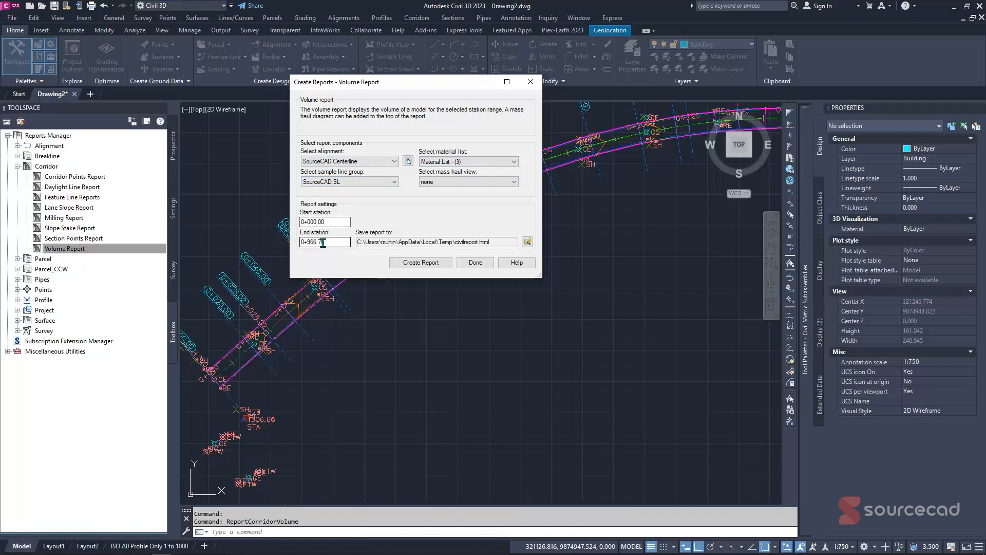
# Choose the Documents folder for the volume report output and name the file SourceCAD CivilReport.
pyautogui.click(528, 242)
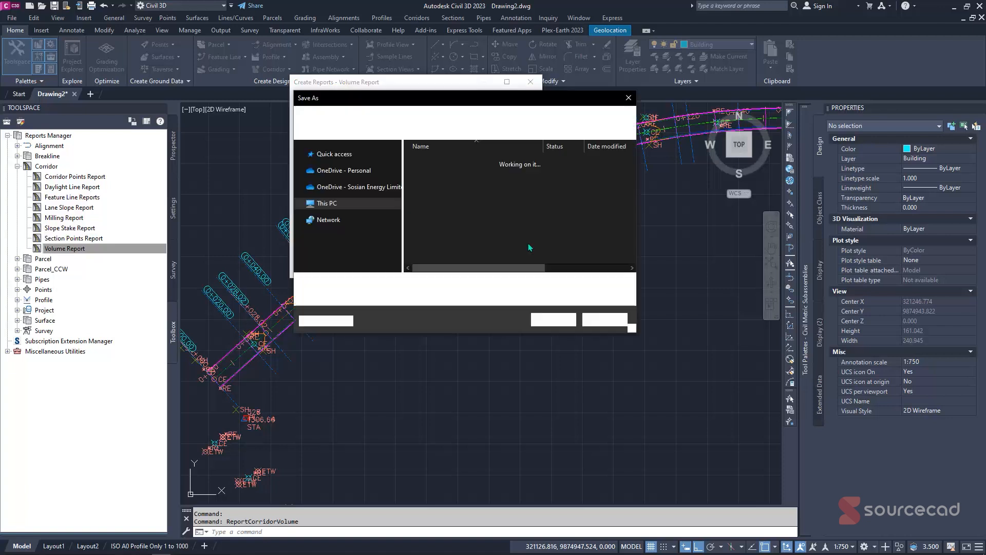
pyautogui.click(426, 298)
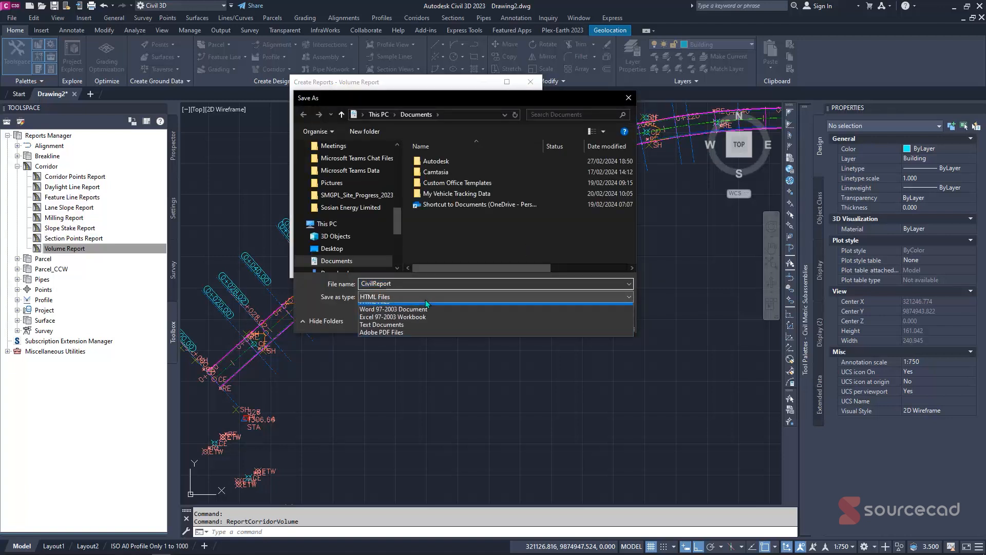
pyautogui.click(363, 286)
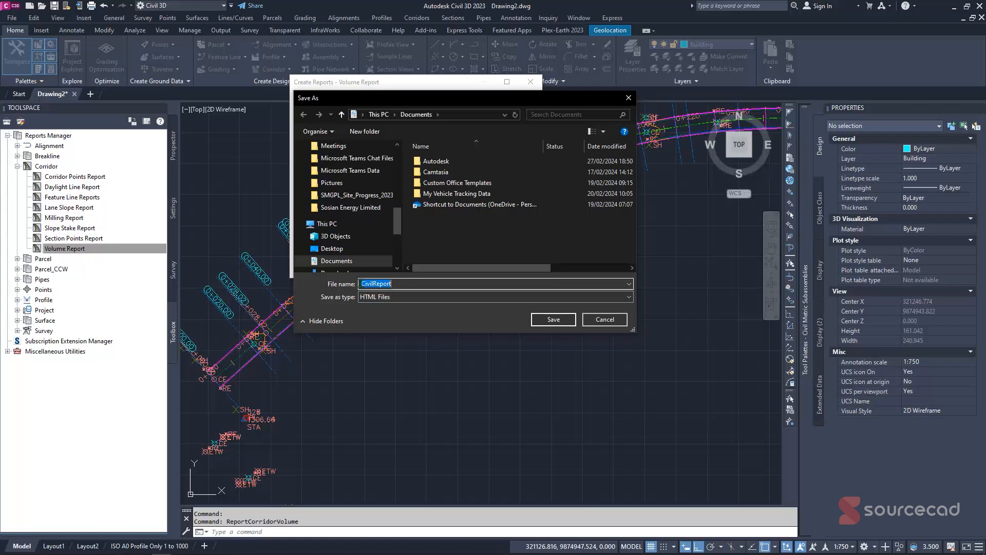
pyautogui.write('SOURC')
pyautogui.press('BackSpace')
pyautogui.press('BackSpace')
pyautogui.press('BackSpace')
pyautogui.press('BackSpace')
pyautogui.press('BackSpace')
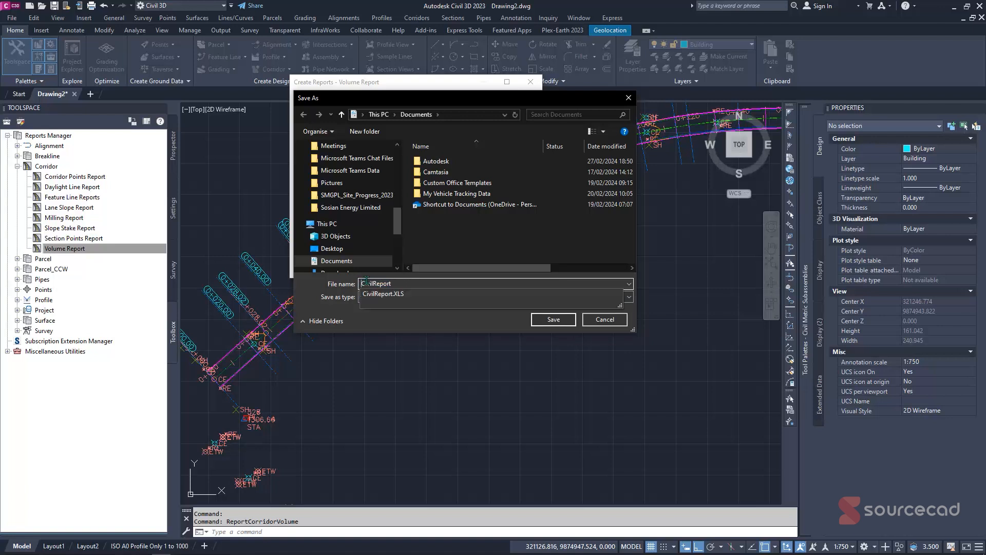
pyautogui.write('SourceCAD')
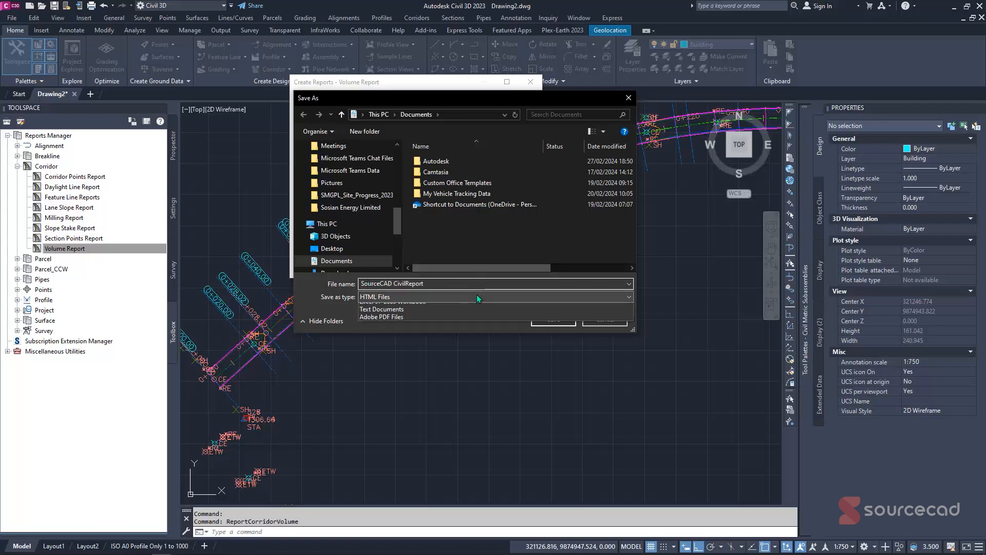
# Set the report's file type to Excel 97-2003 Workbook and accept the save location.
pyautogui.click(391, 297)
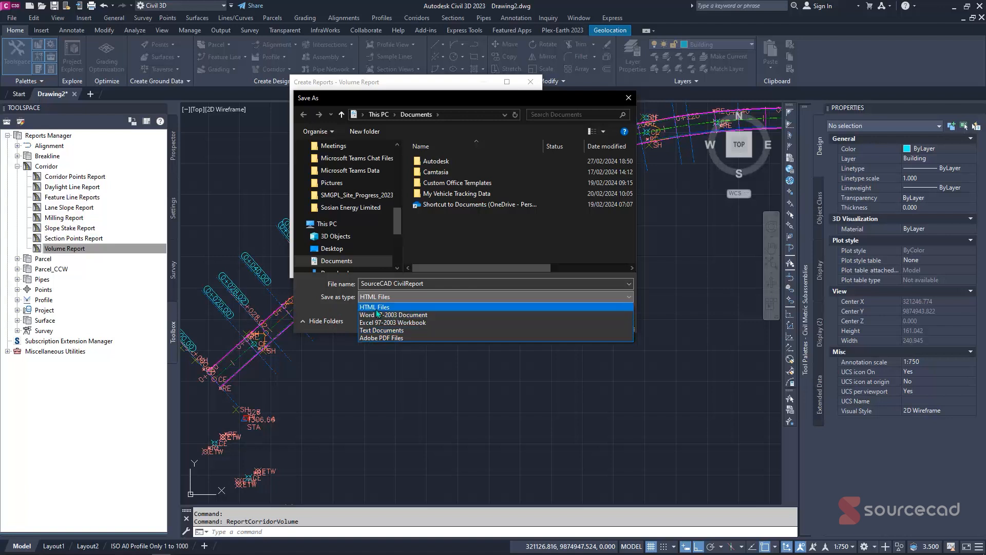
pyautogui.click(386, 338)
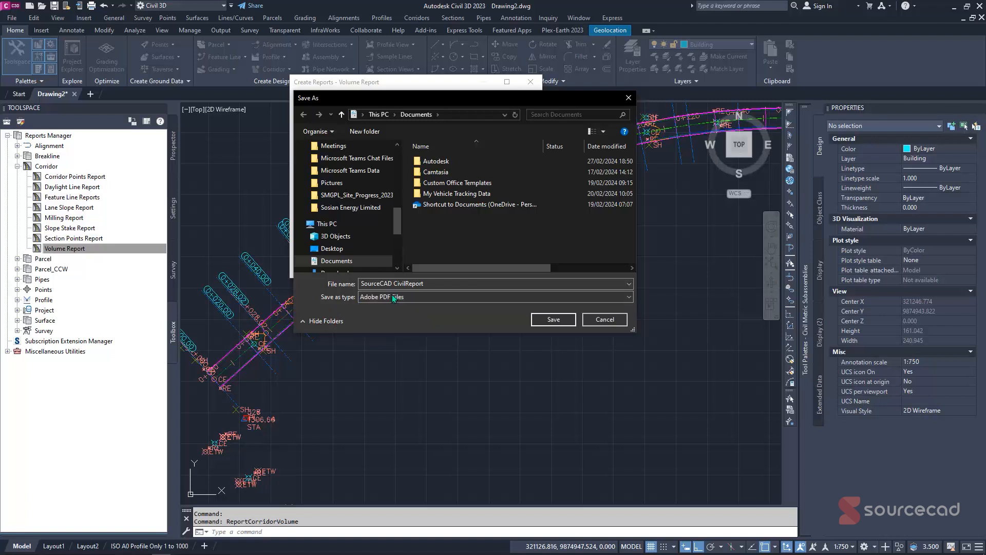
pyautogui.click(442, 297)
pyautogui.click(395, 313)
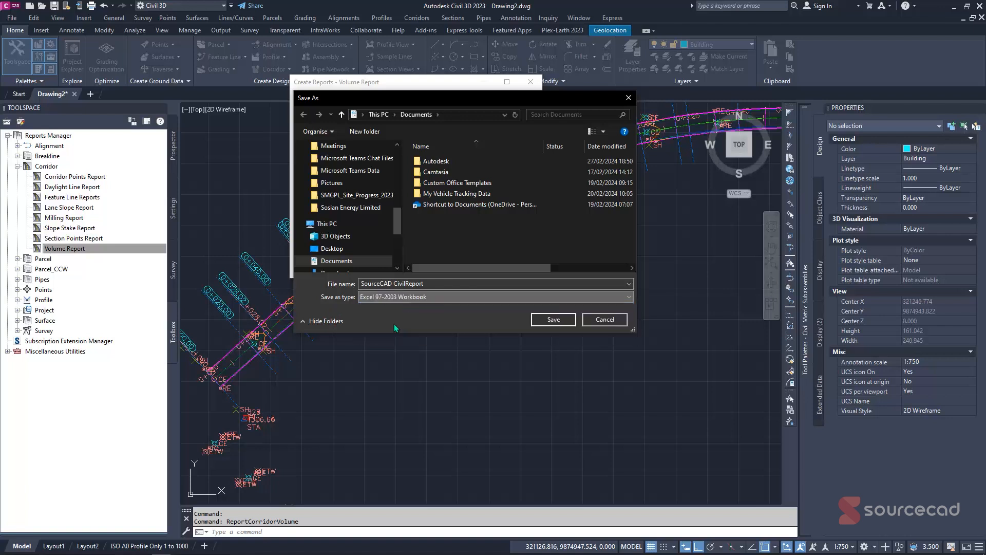
pyautogui.click(552, 319)
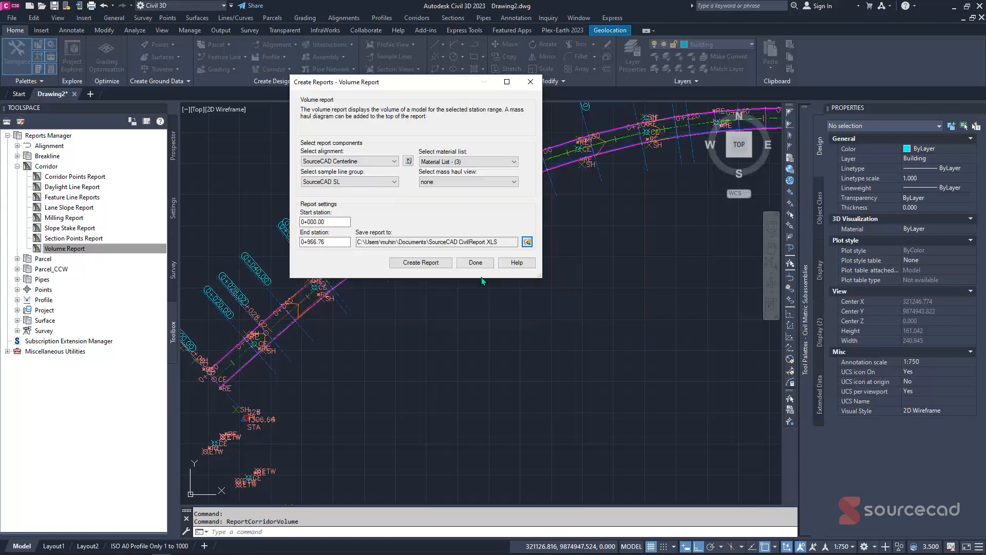
# Create the volume report for the full station range and review its cut, fill and cumulative volumes in Excel through station 0+966.76.
pyautogui.click(444, 265)
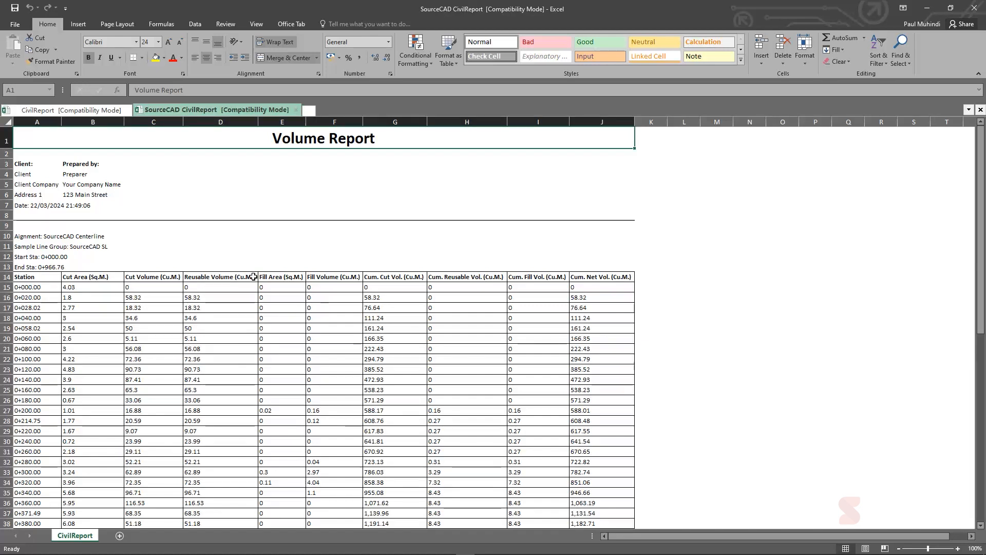
pyautogui.scroll(-1, 328, 301)
pyautogui.scroll(1, 374, 295)
pyautogui.middleClick(560, 285)
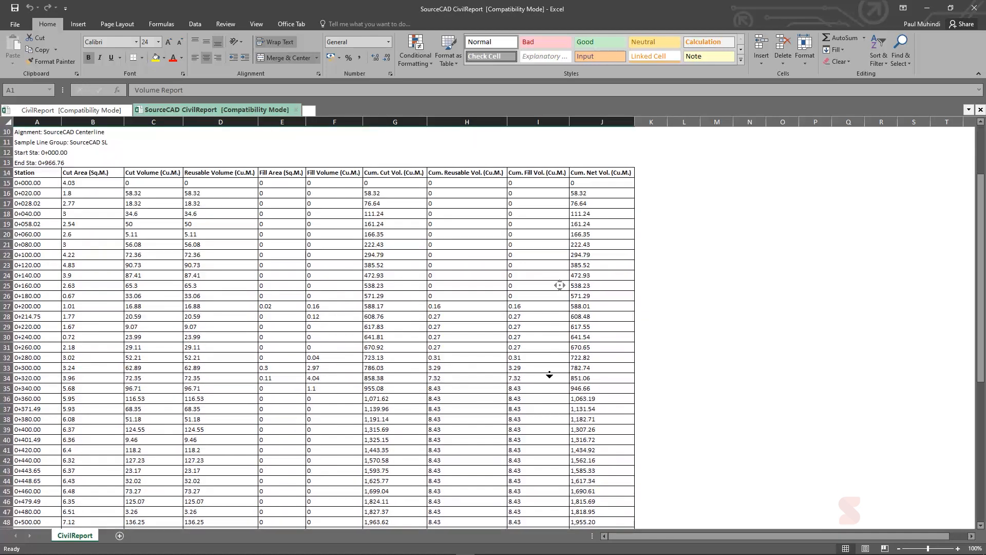
pyautogui.middleClick(515, 430)
pyautogui.middleClick(412, 397)
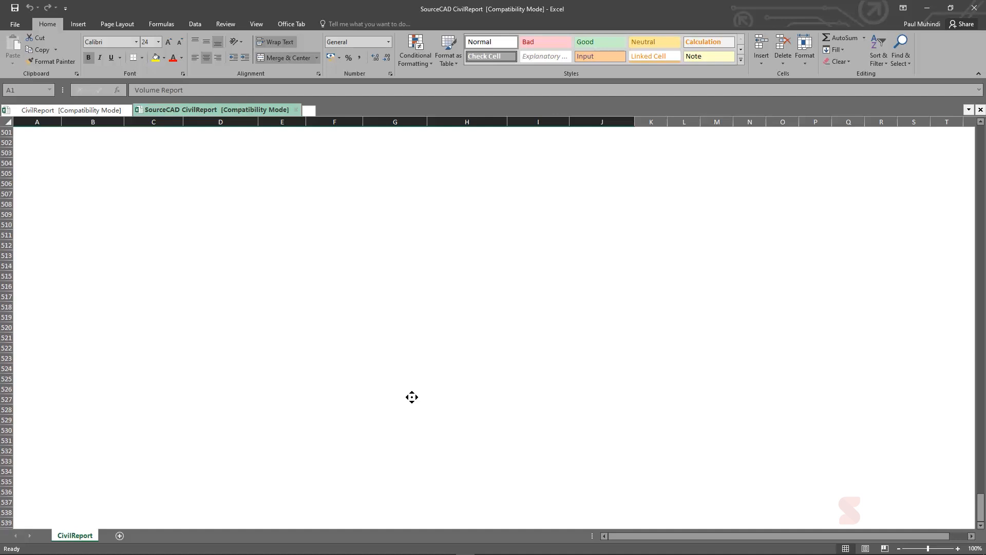
pyautogui.middleClick(396, 253)
pyautogui.scroll(-3, 386, 317)
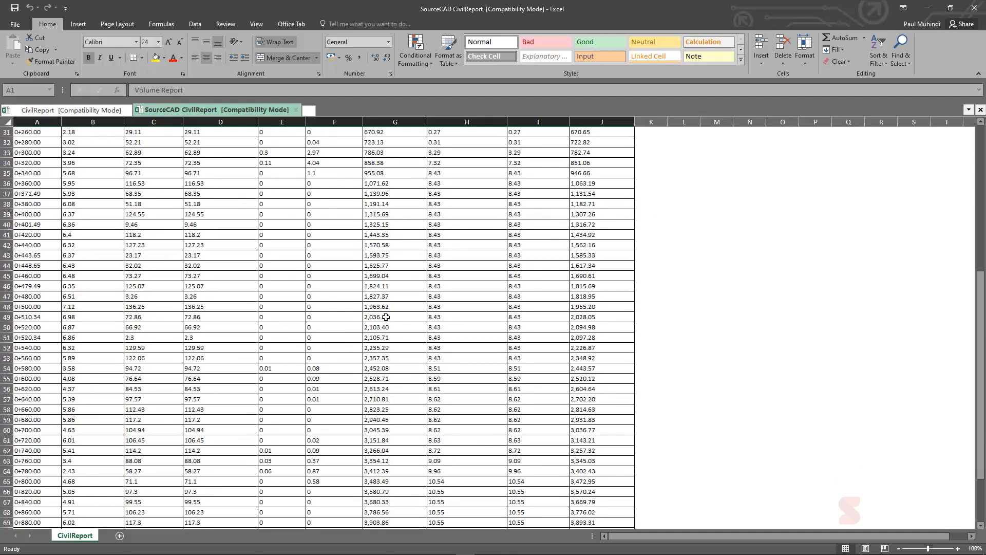
pyautogui.scroll(-6, 386, 317)
pyautogui.click(383, 399)
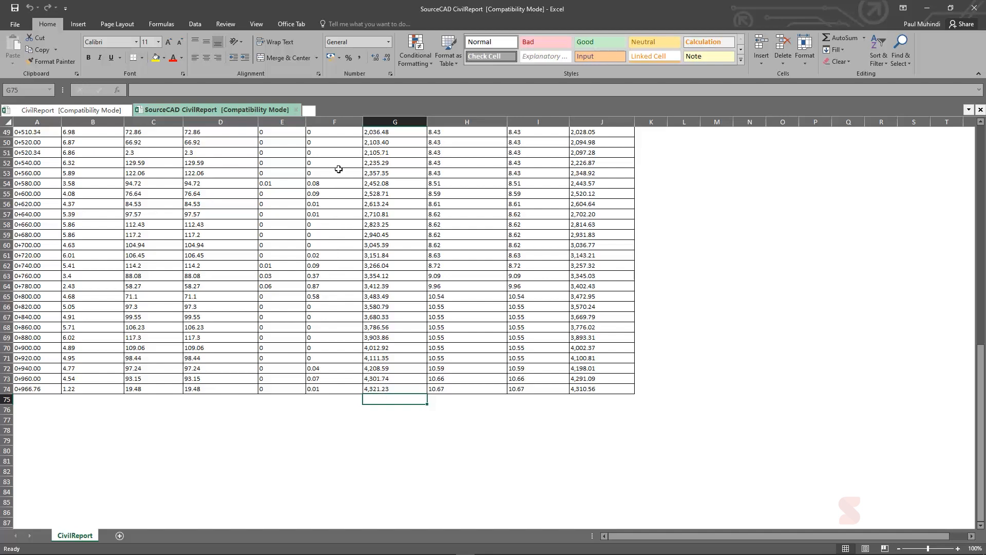
pyautogui.scroll(16, 394, 271)
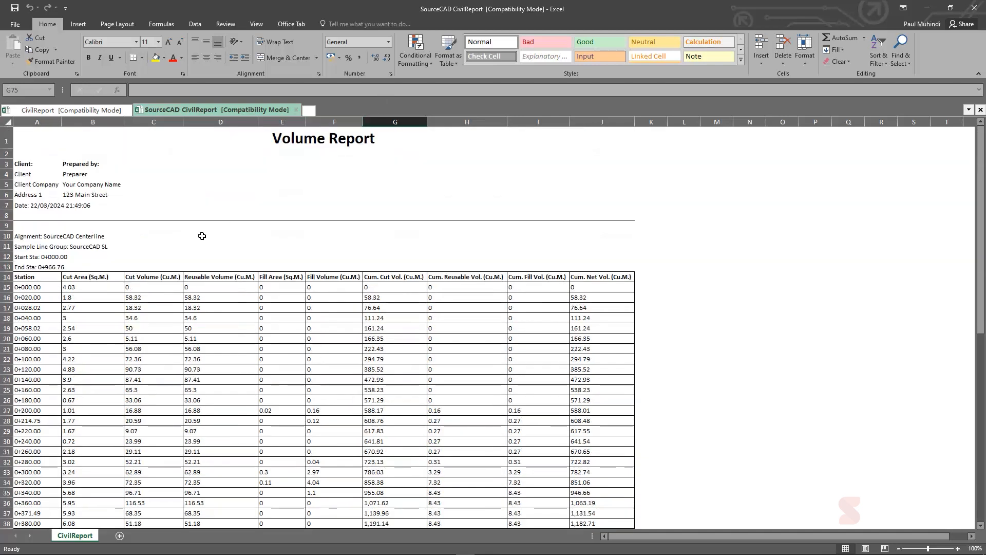
# Enter SourceCAD as the preparer in cell B4 of the volume report's header.
pyautogui.click(92, 176)
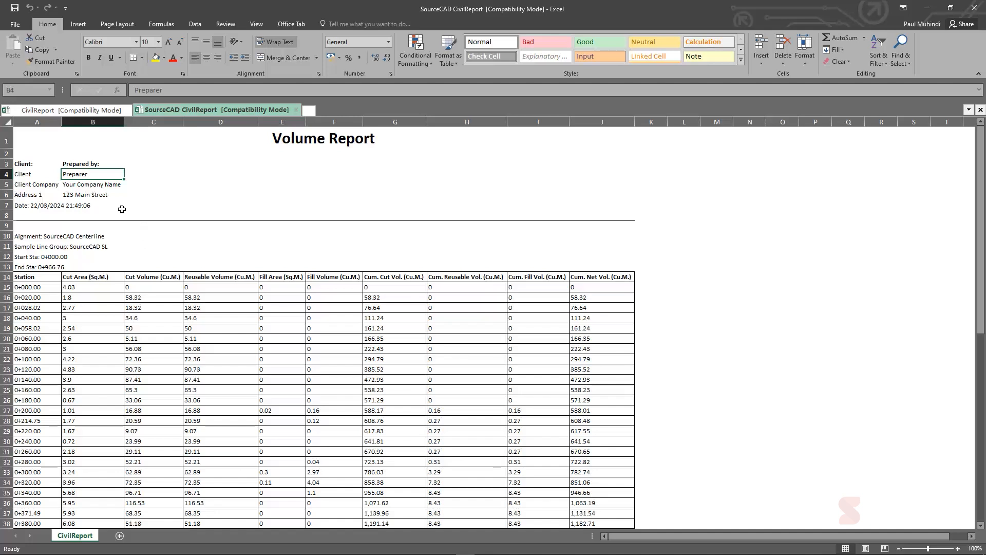
pyautogui.write('S')
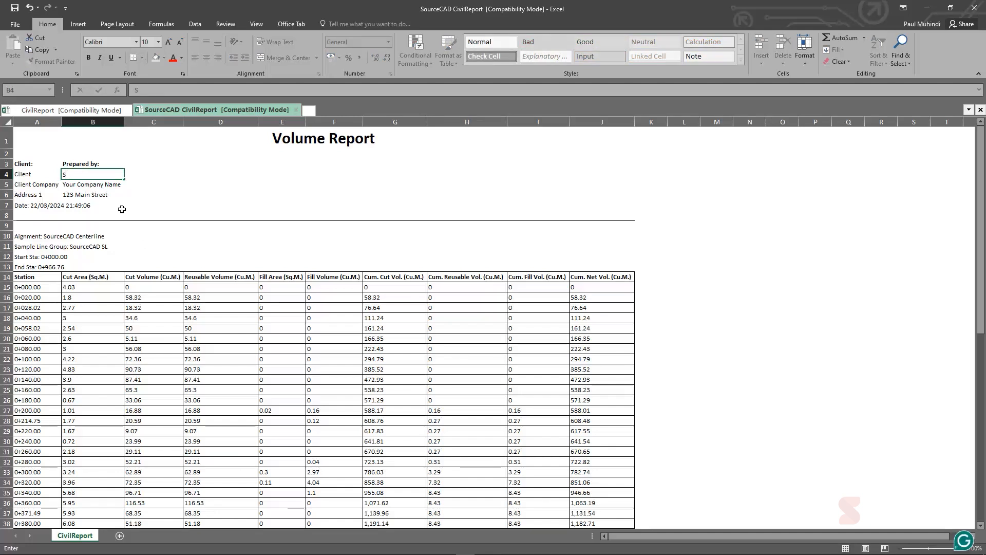
pyautogui.write('ourceCAD')
pyautogui.press('Return')
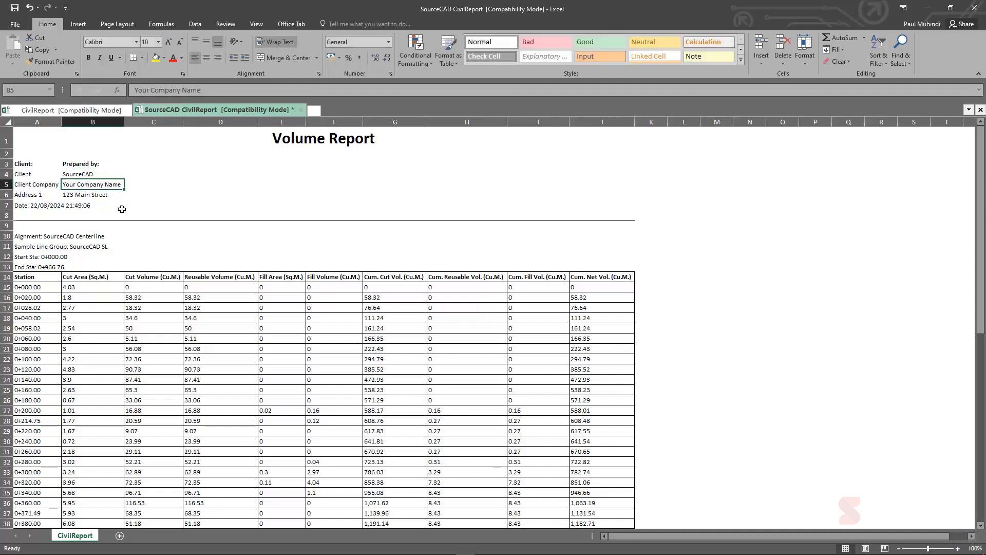
# Check the report's remaining header details, return to Civil 3D and close the Volume Report dialog.
pyautogui.press('Down')
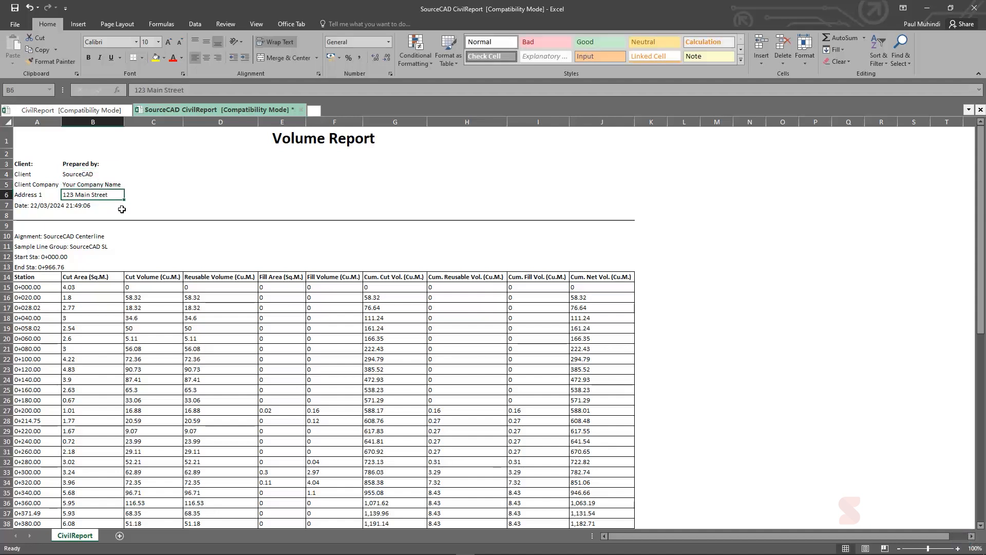
pyautogui.press('Down')
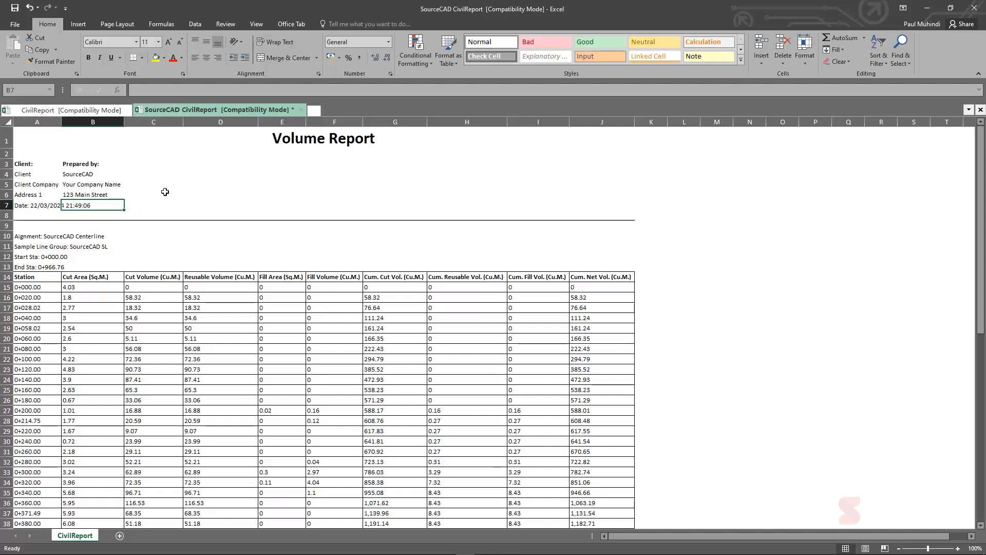
pyautogui.scroll(-1, 72, 261)
pyautogui.scroll(1, 75, 262)
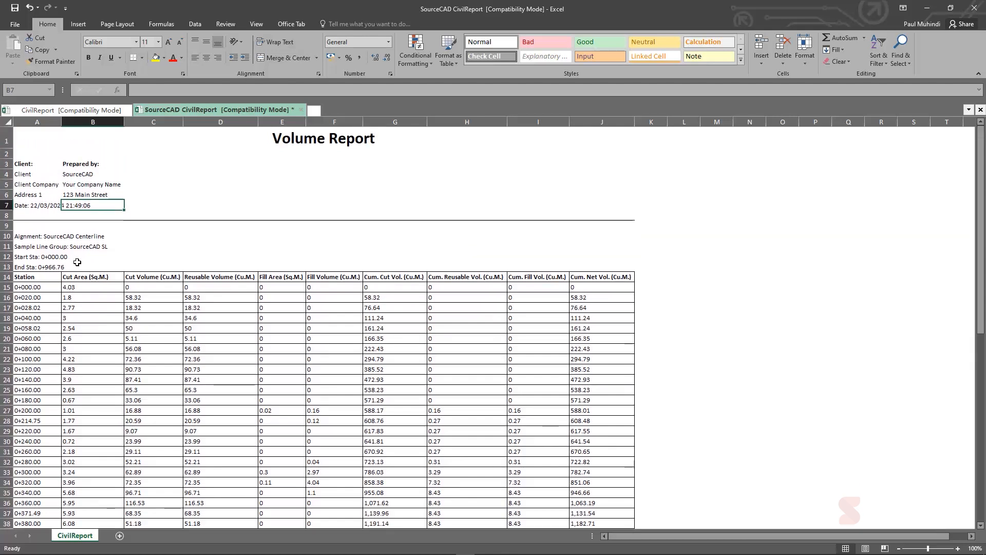
pyautogui.scroll(-1, 78, 264)
pyautogui.scroll(1, 83, 266)
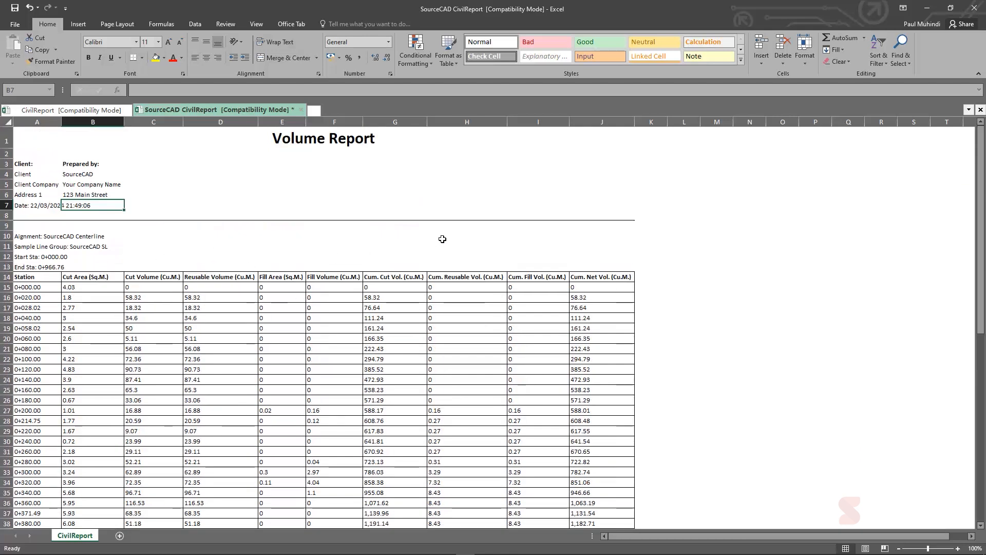
pyautogui.click(927, 8)
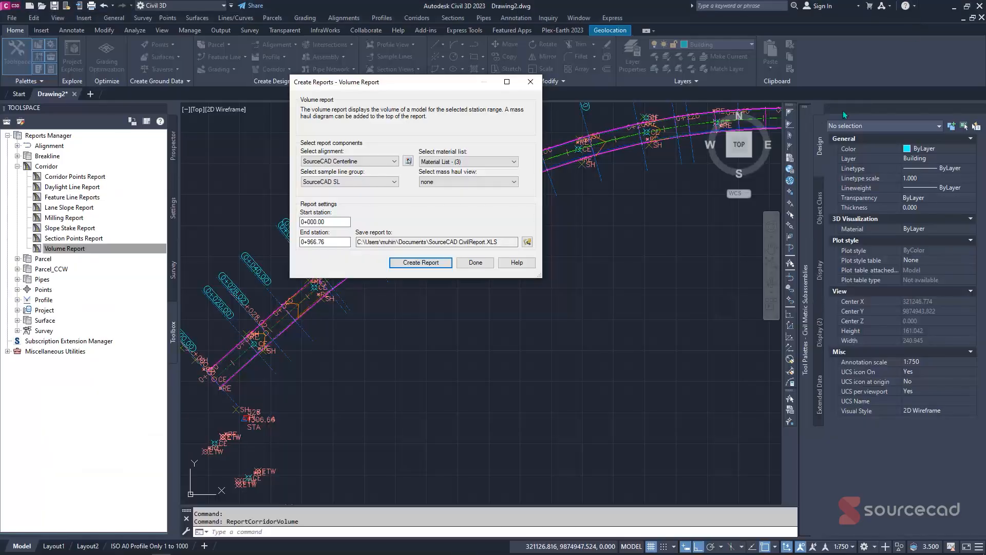
pyautogui.click(481, 267)
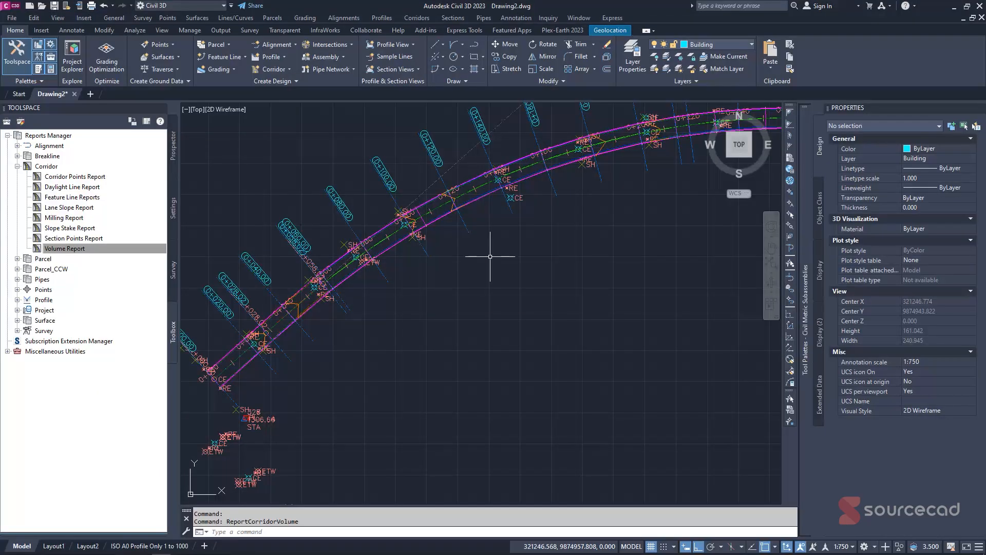
# Examine the finished drawing overall, from the road corridor with its sample lines to the profile view.
pyautogui.scroll(-2, 490, 256)
pyautogui.middleClick(468, 264)
pyautogui.middleClick(468, 264)
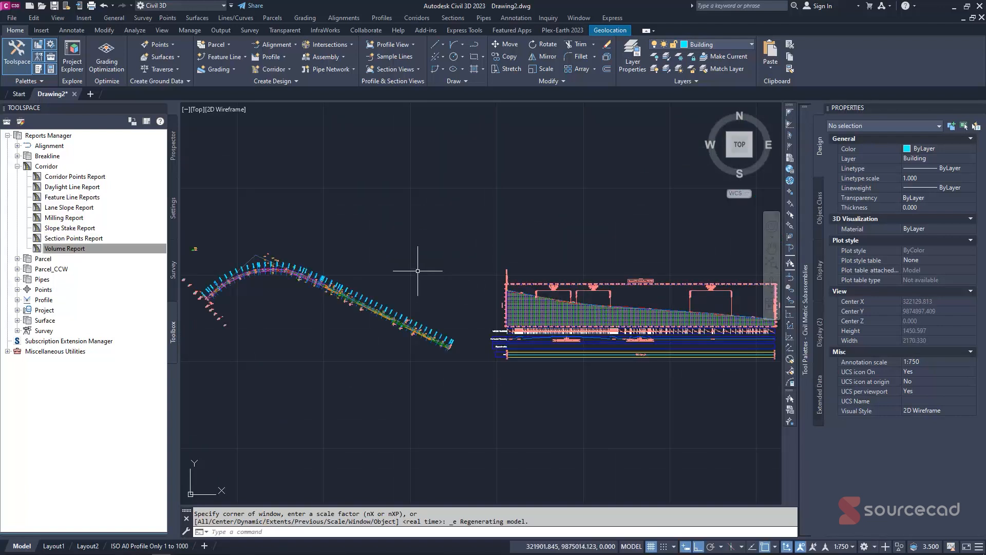
pyautogui.moveTo(400, 278); pyautogui.dragTo(419, 271, button='middle')
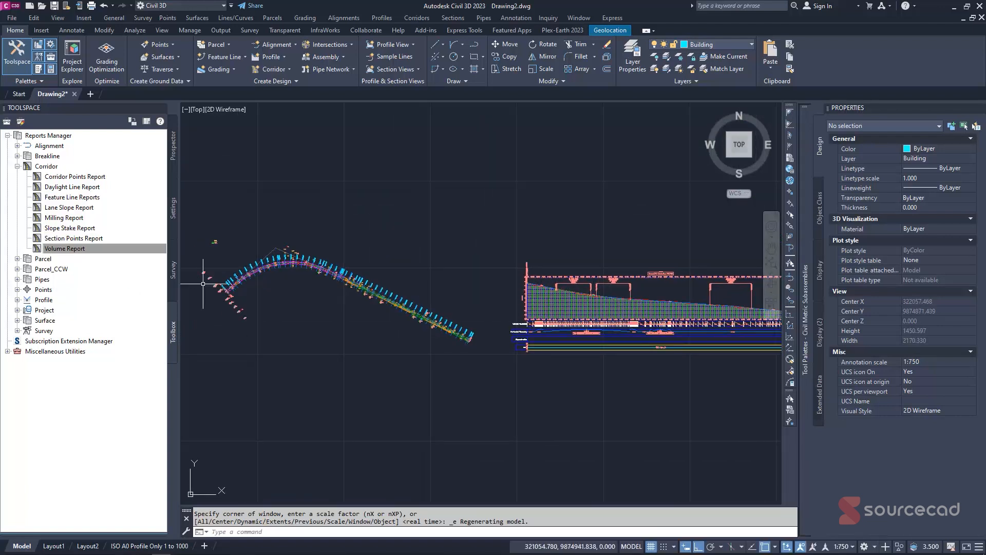
pyautogui.moveTo(203, 283); pyautogui.dragTo(258, 284, button='middle')
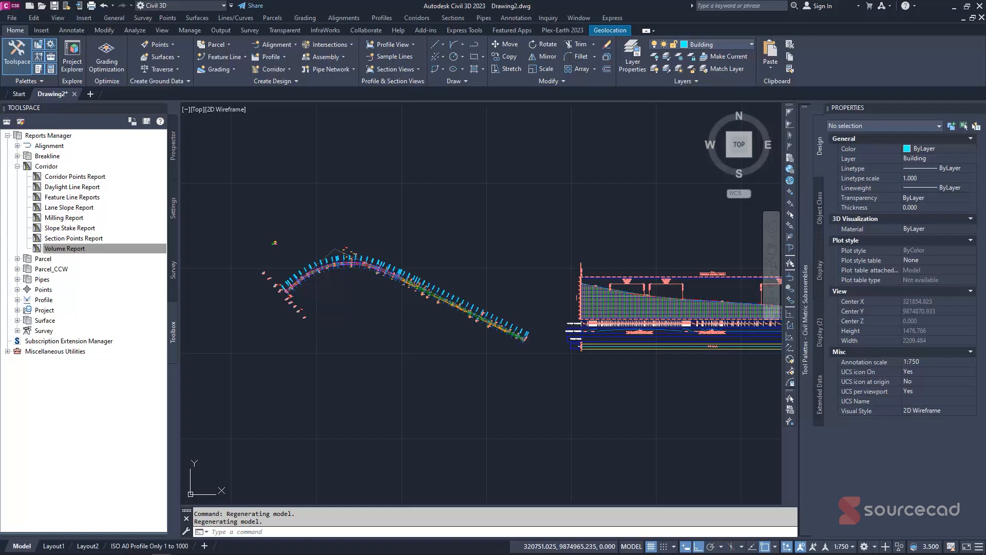
pyautogui.scroll(5, 249, 301)
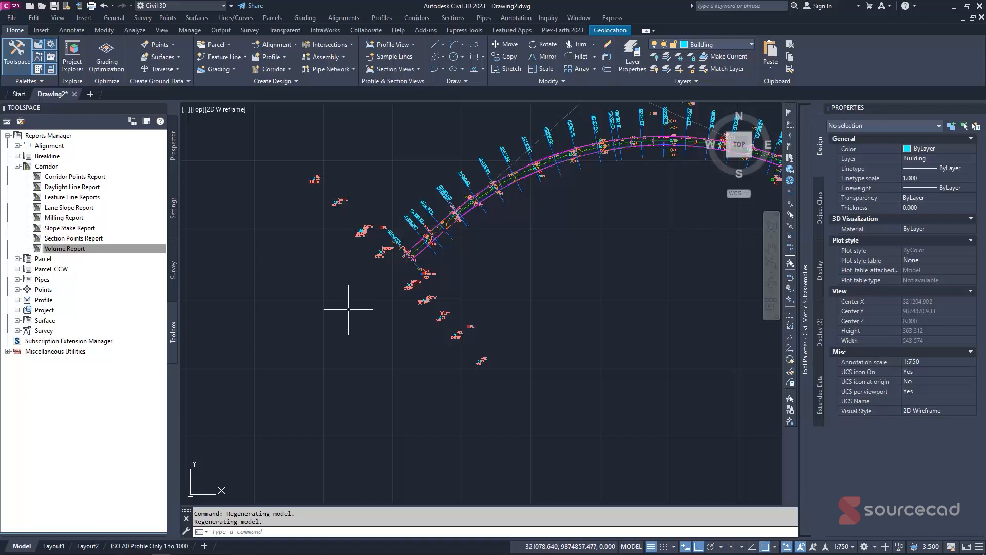
pyautogui.scroll(-2, 352, 305)
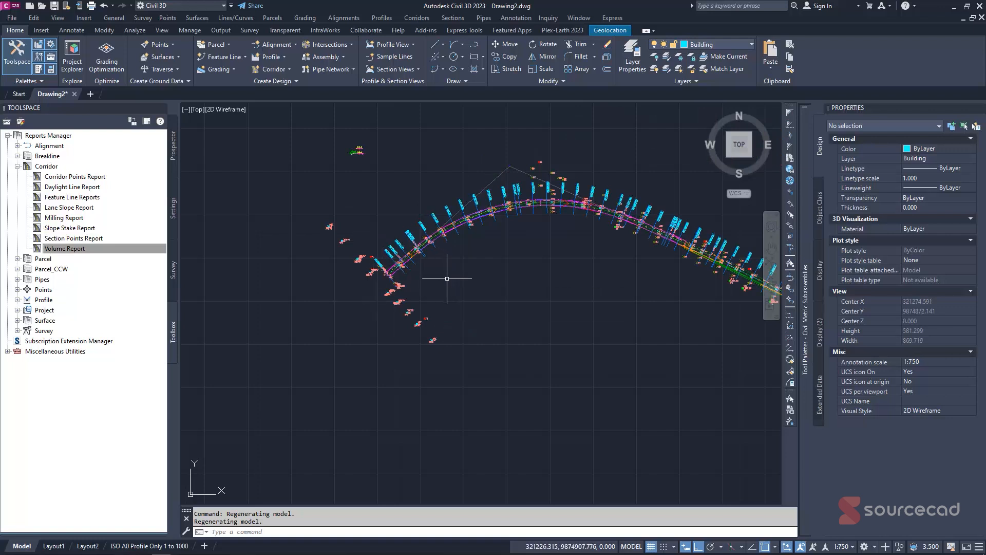
pyautogui.scroll(-2, 447, 278)
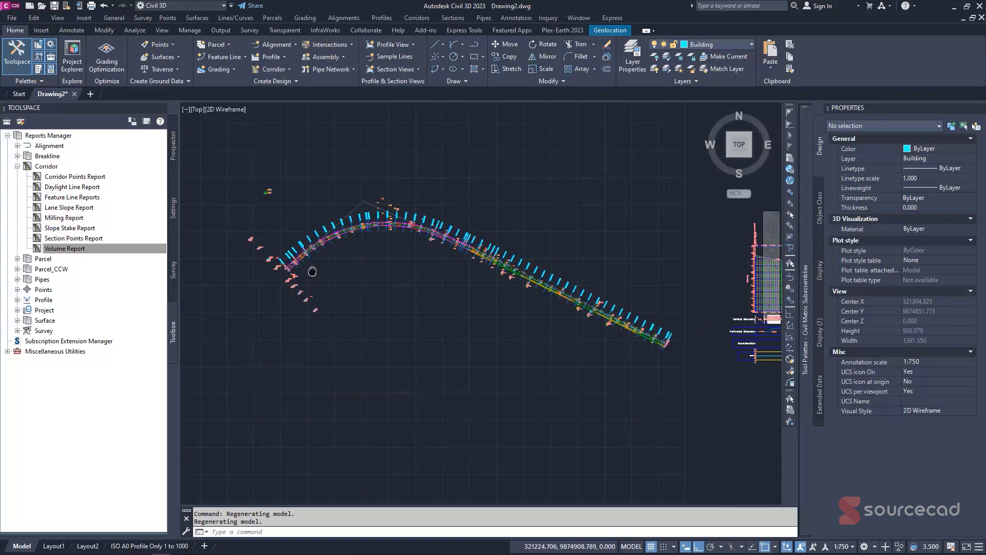
pyautogui.scroll(-2, 547, 269)
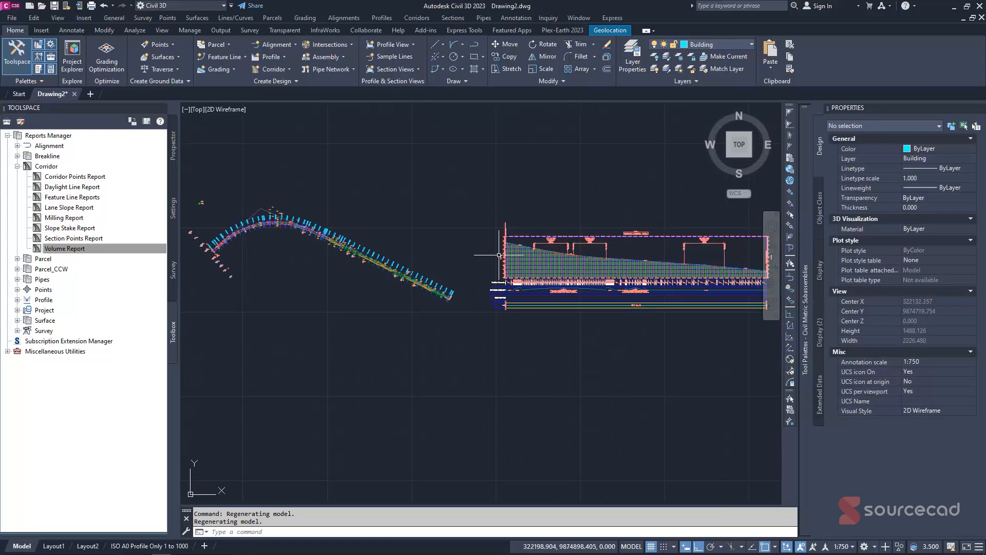
pyautogui.scroll(4, 518, 247)
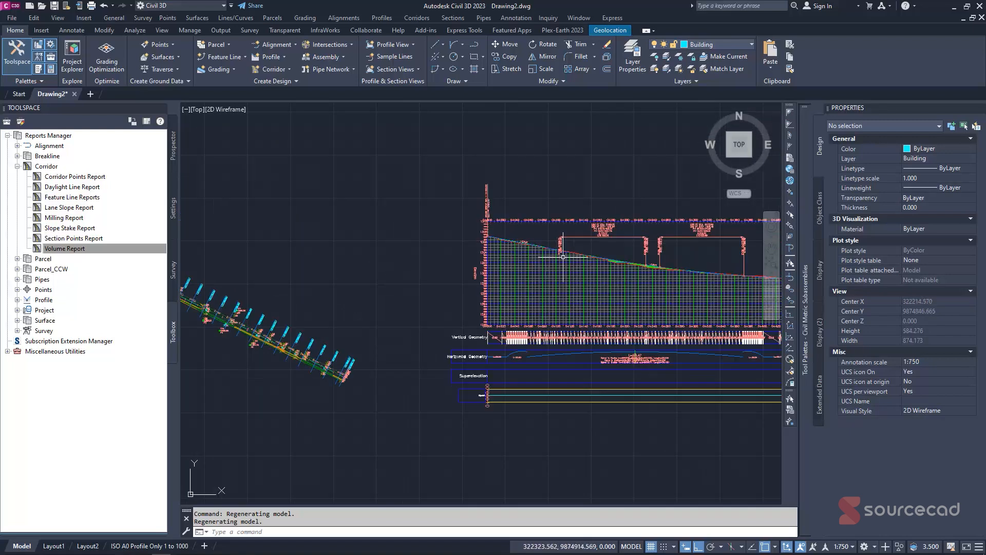
pyautogui.scroll(-2, 565, 259)
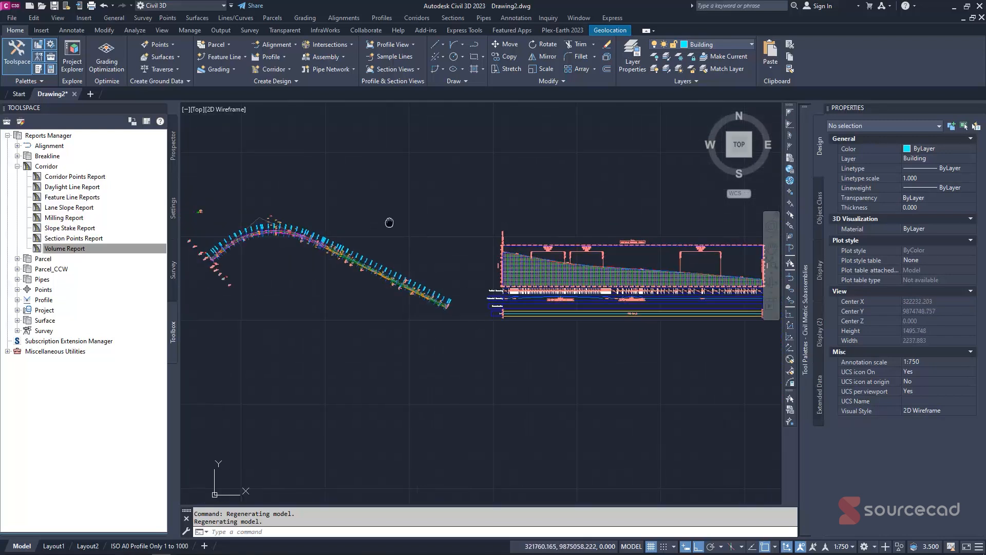
pyautogui.scroll(4, 215, 207)
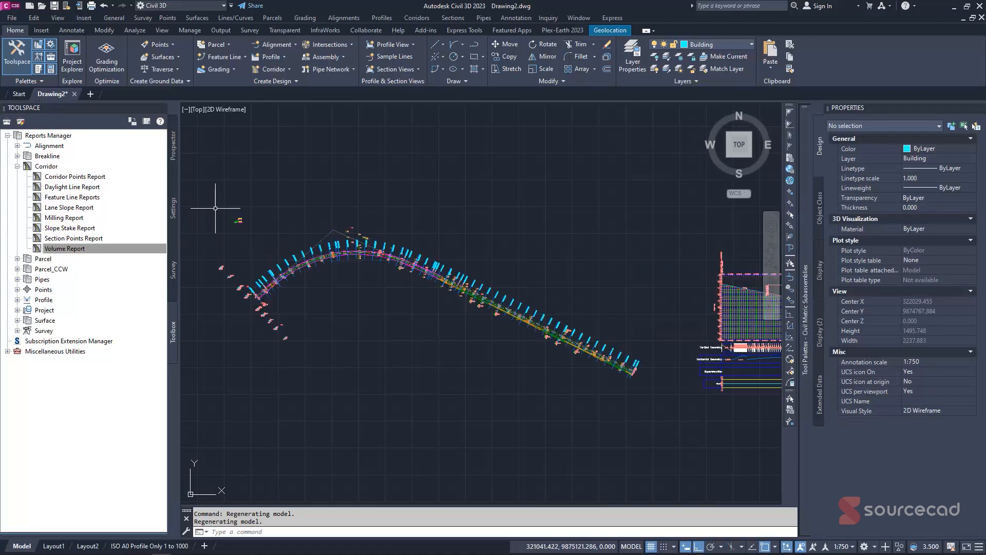
pyautogui.scroll(2, 255, 232)
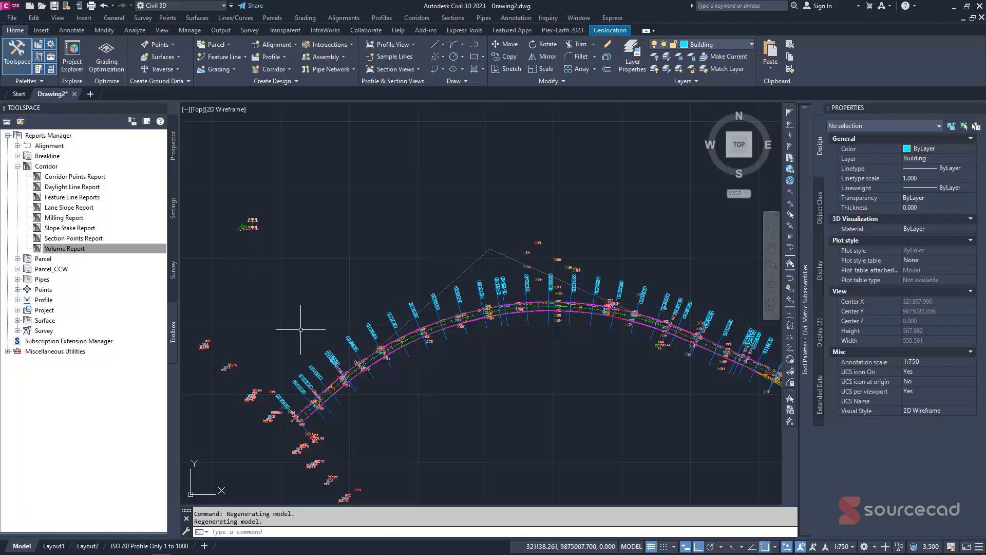
pyautogui.moveTo(407, 391)
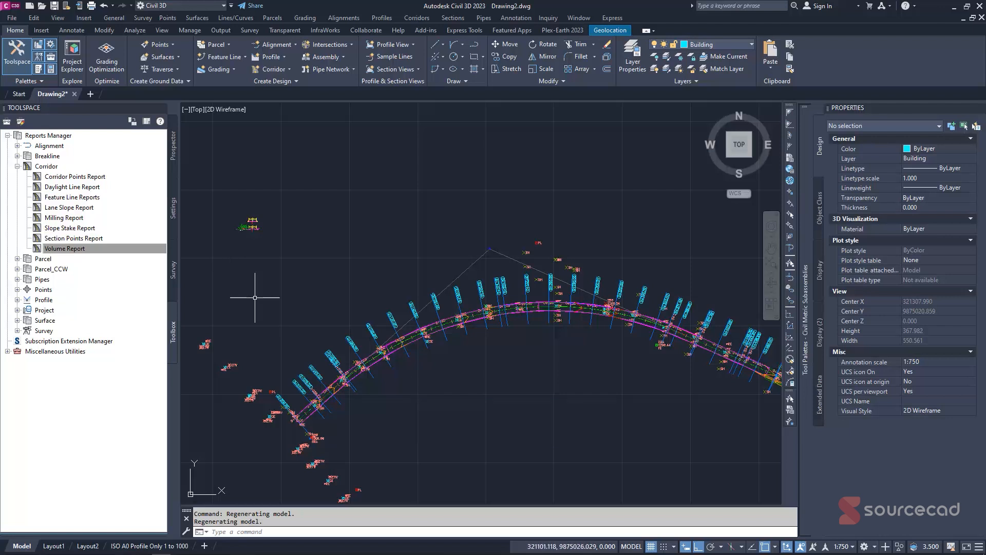
pyautogui.moveTo(255, 297)
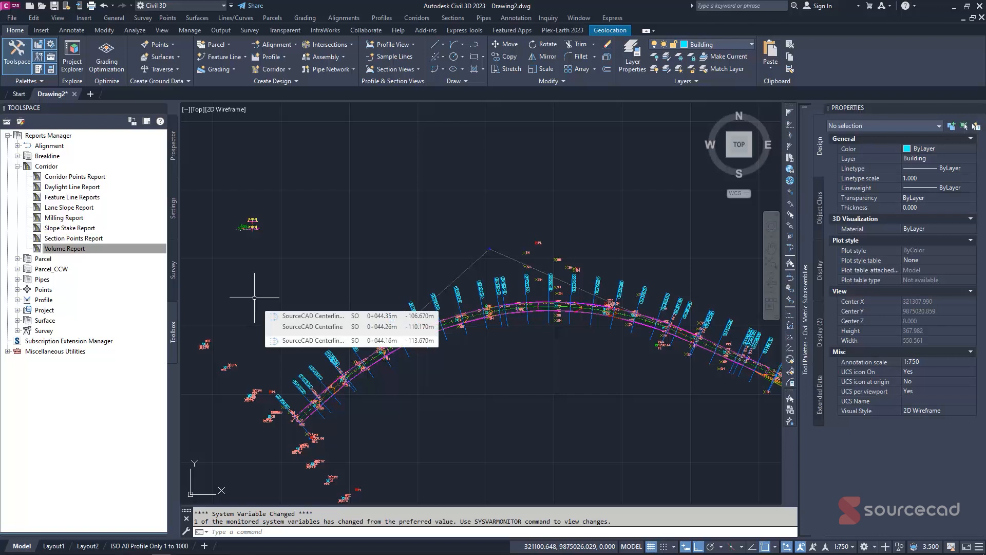
# Show the Prospector tree and save the drawing as Quantity Takeoff Civil 3D Done in AutoCAD 2018 Drawing format in the Quantity Take off Civil 3D folder.
pyautogui.click(173, 145)
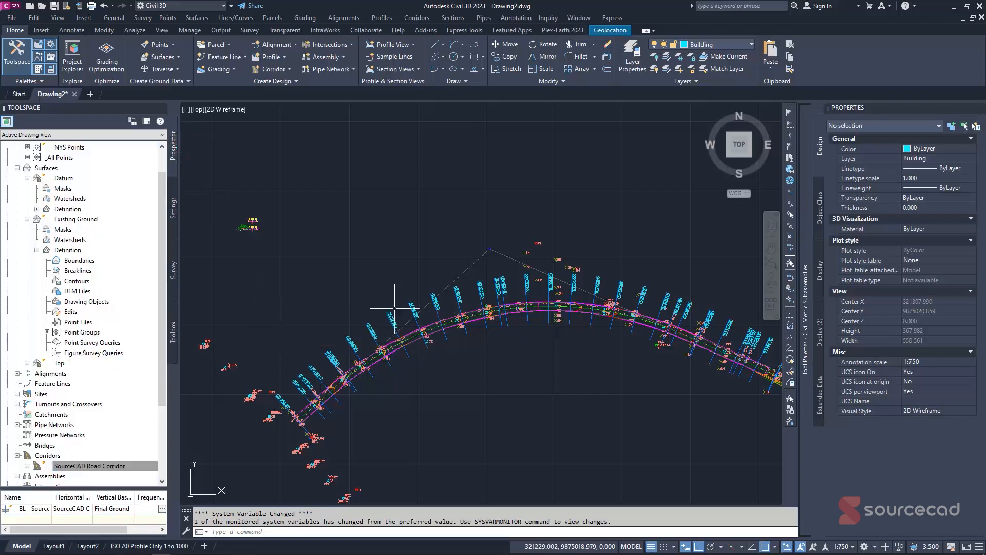
pyautogui.moveTo(381, 312); pyautogui.dragTo(371, 260, button='middle')
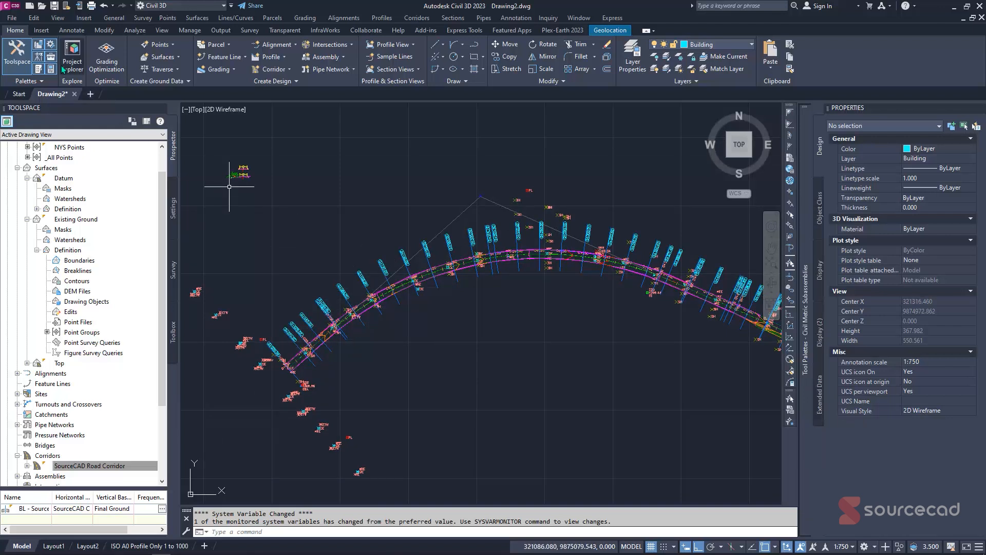
pyautogui.click(21, 23)
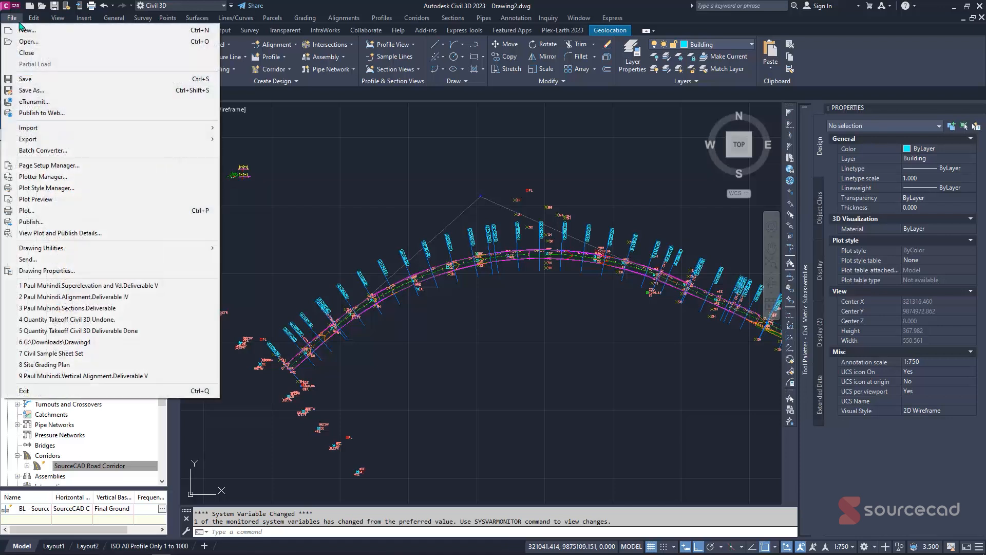
pyautogui.click(35, 91)
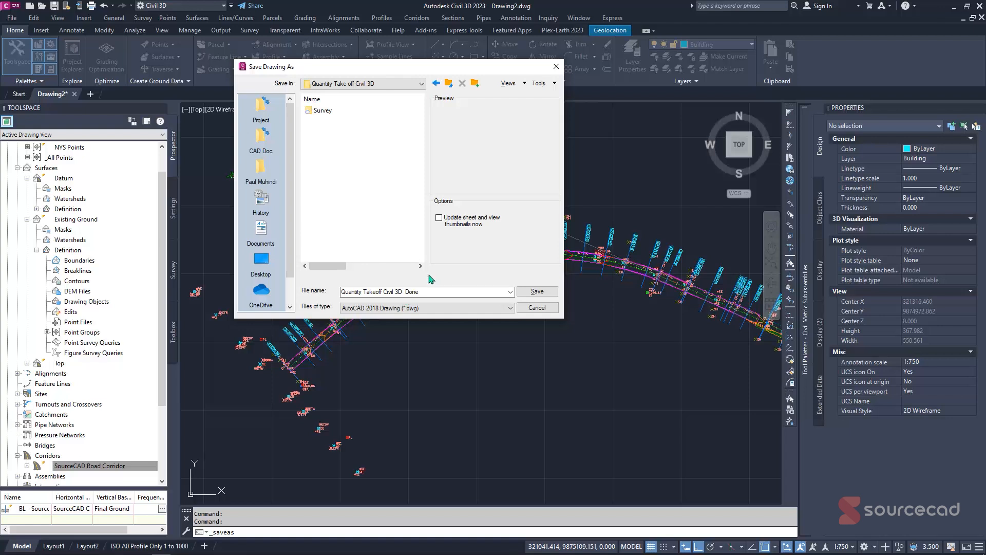
pyautogui.click(536, 292)
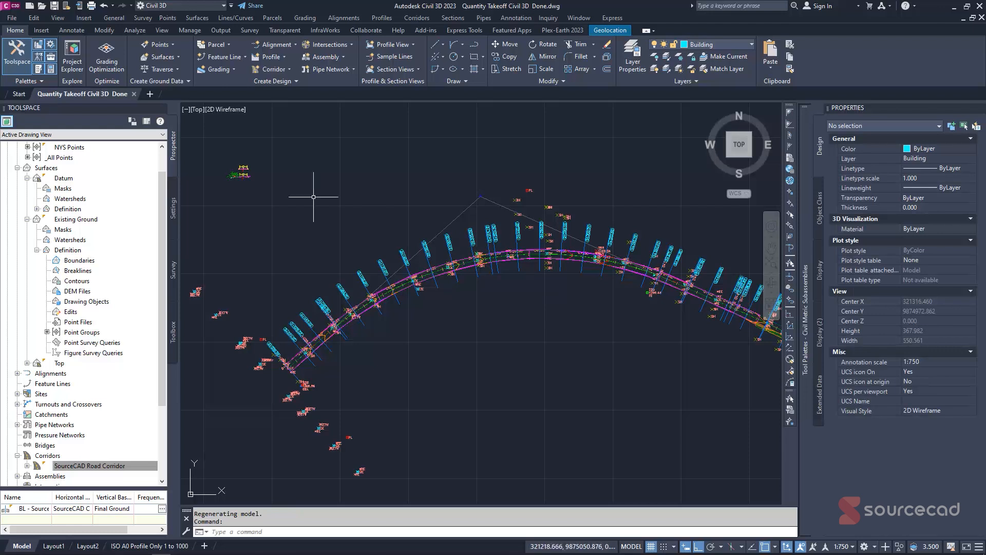
# Save the Quantity Takeoff Civil 3D Done drawing once more and close it.
pyautogui.click(53, 6)
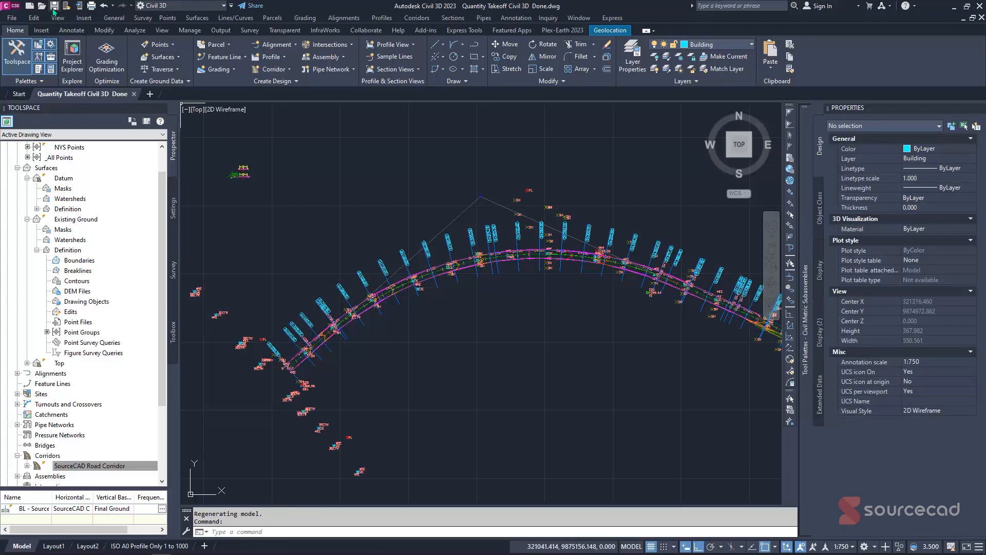
pyautogui.click(134, 94)
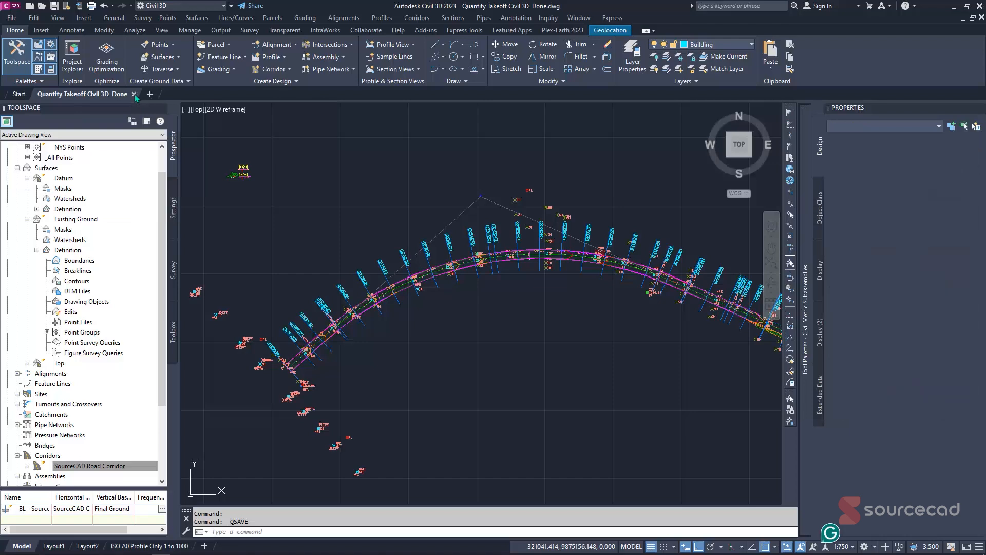